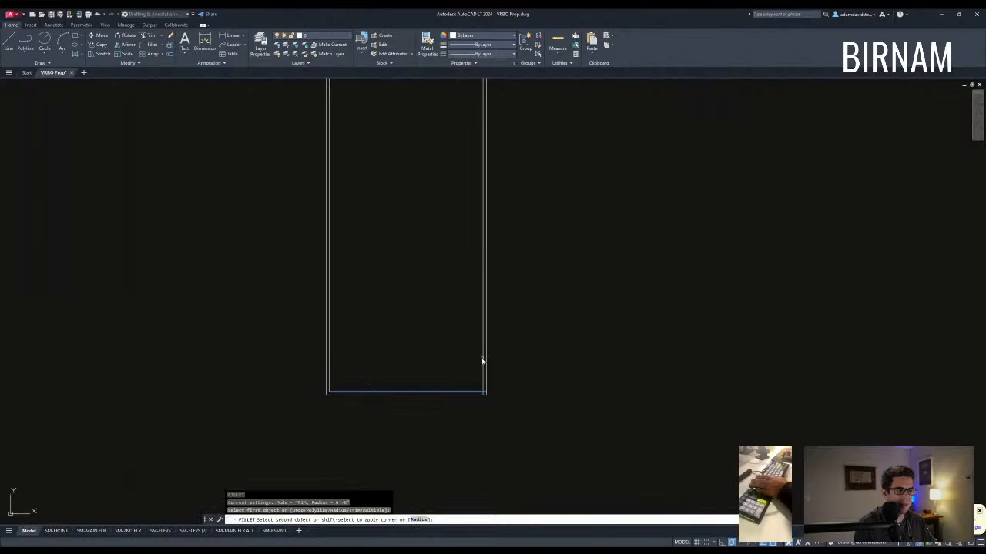
# Step: Fillet the inner wall lines at the plan's unfinished bottom and top corners into clean zero-radius corners
pyautogui.click(482, 360)
pyautogui.moveTo(484, 363); pyautogui.dragTo(469, 369, button='middle')
pyautogui.scroll(-2, 468, 370)
pyautogui.press('space')
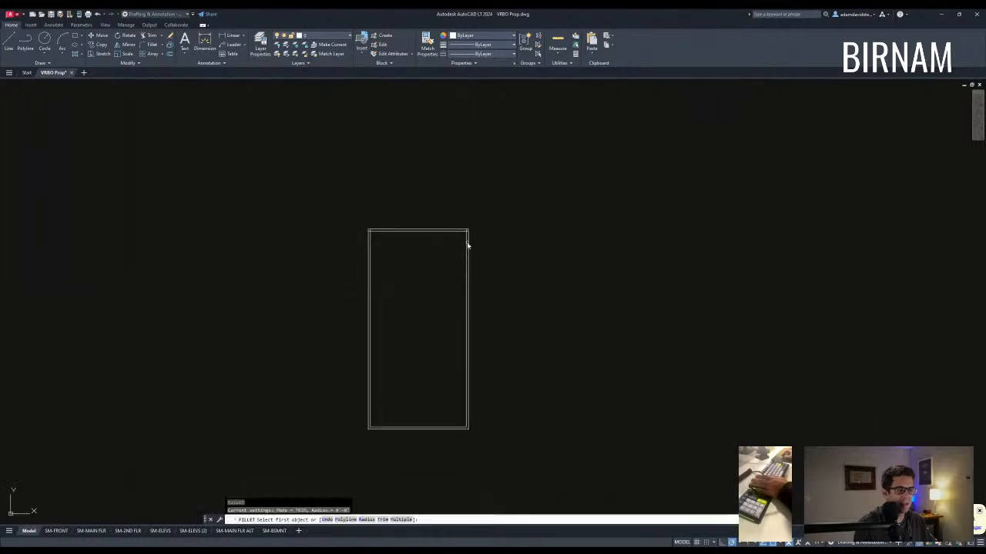
pyautogui.click(458, 232)
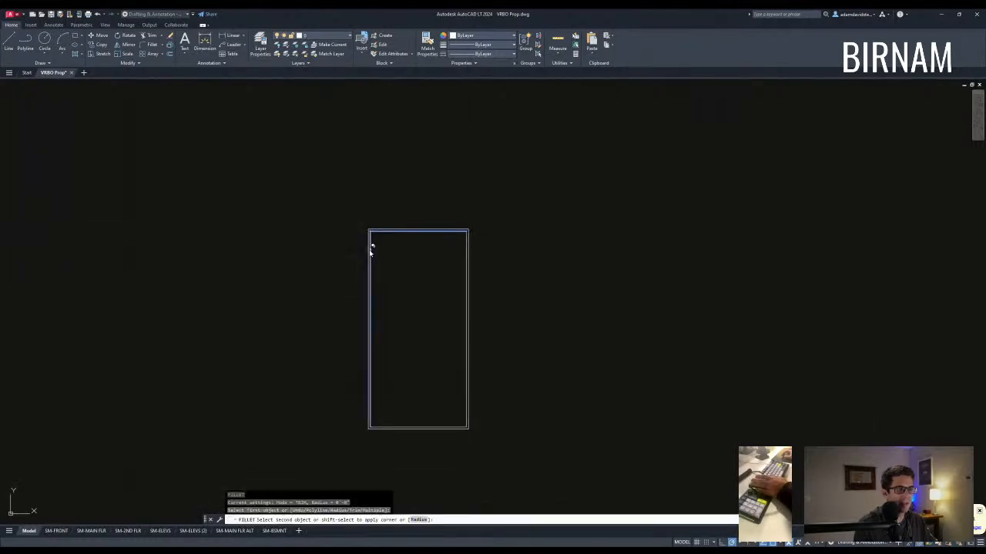
pyautogui.press('Escape')
pyautogui.scroll(-2, 389, 236)
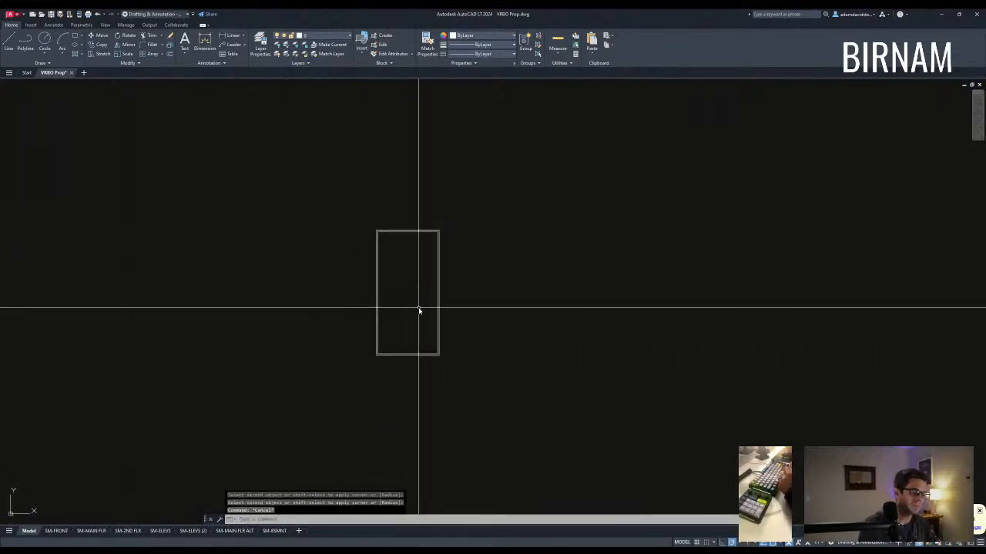
pyautogui.press('Escape')
pyautogui.press('Escape')
pyautogui.scroll(2, 442, 313)
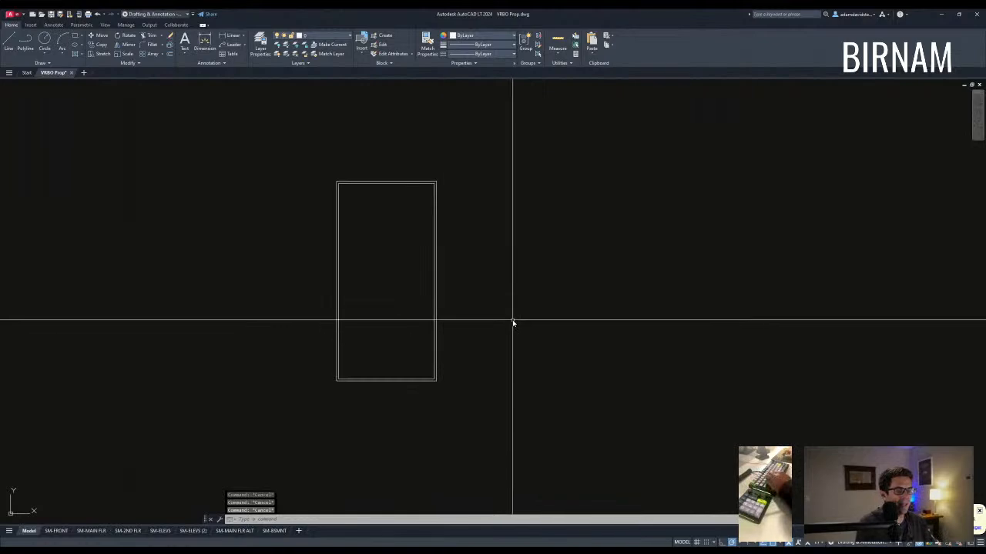
pyautogui.moveTo(429, 341); pyautogui.dragTo(420, 352, button='middle')
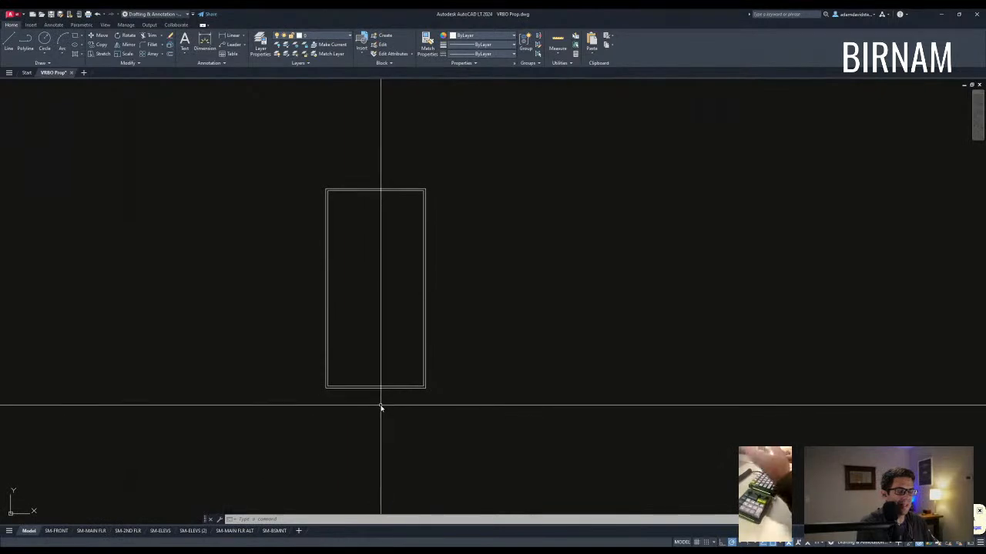
# Step: Draw a horizontal ground line below the floor plan, running slightly past both side walls
pyautogui.press('Escape')
pyautogui.press('Escape')
pyautogui.press('Escape')
pyautogui.scroll(-2, 403, 370)
pyautogui.scroll(4, 413, 408)
pyautogui.scroll(-3, 427, 372)
pyautogui.write('l')
pyautogui.press('Return')
pyautogui.click(346, 387)
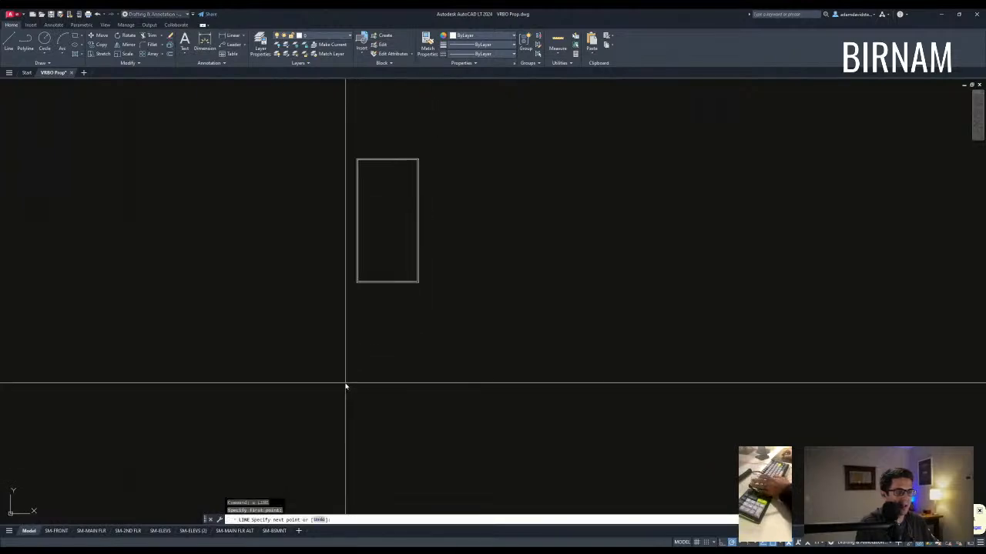
pyautogui.click(428, 382)
pyautogui.press('Return')
# Step: Draw vertical lines from the plan's two lower outer corners down to the ground line
pyautogui.press('Return')
pyautogui.click(419, 282)
pyautogui.click(418, 382)
pyautogui.press('Return')
pyautogui.press('Return')
pyautogui.click(356, 283)
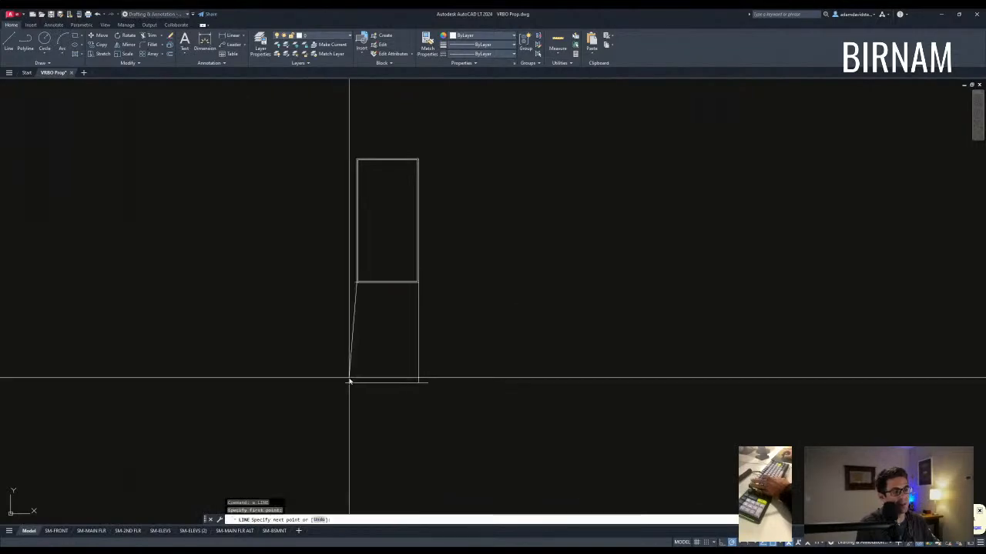
pyautogui.click(356, 382)
pyautogui.press('Escape')
pyautogui.press('Escape')
pyautogui.moveTo(411, 398); pyautogui.dragTo(408, 383, button='middle')
pyautogui.scroll(4, 406, 385)
pyautogui.scroll(-2, 400, 391)
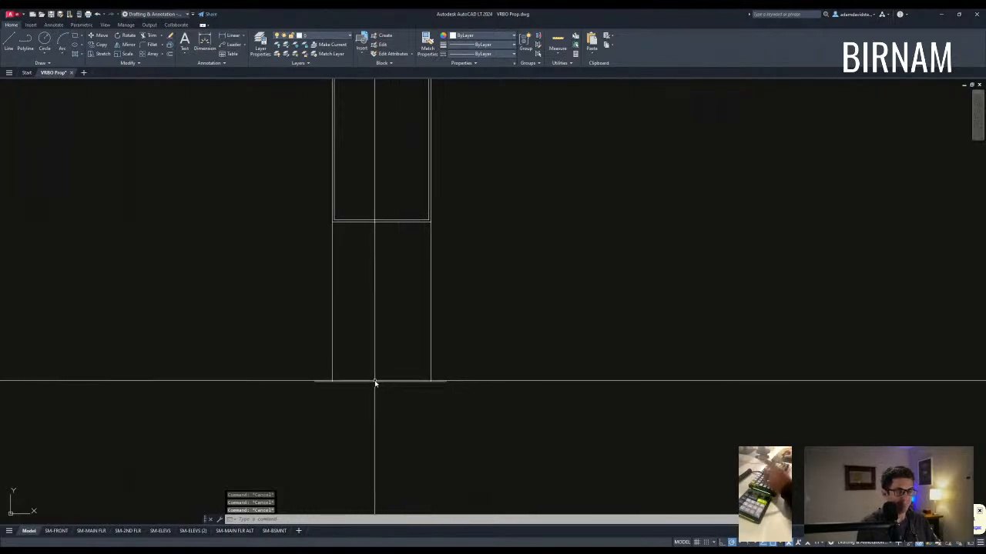
pyautogui.scroll(4, 339, 383)
pyautogui.scroll(-2, 362, 393)
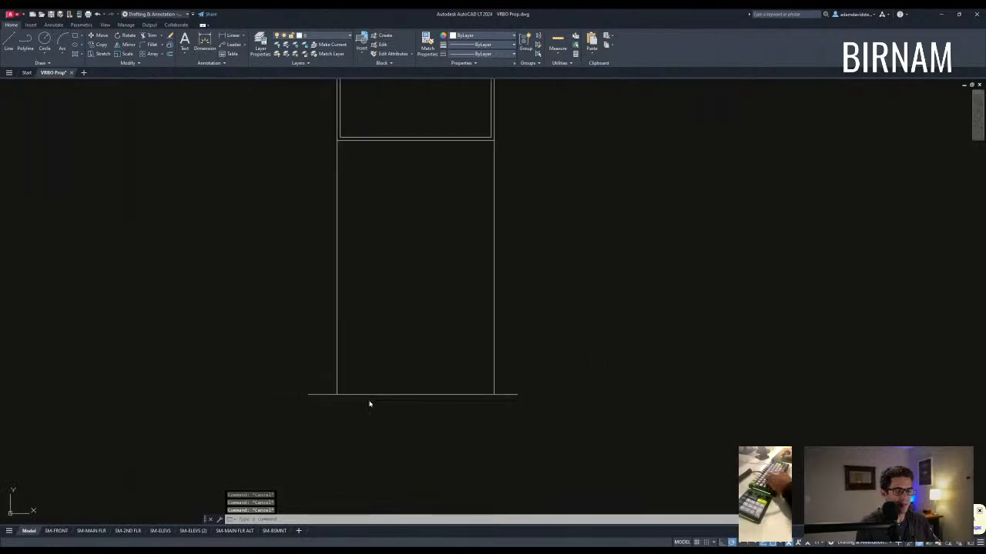
pyautogui.scroll(-2, 366, 394)
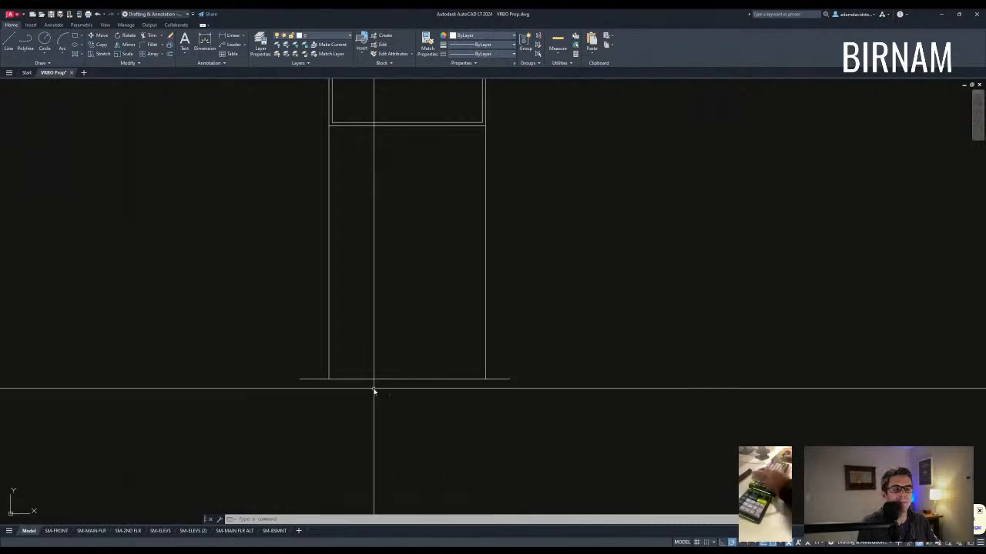
pyautogui.write('o')
pyautogui.press('Return')
pyautogui.write('24')
pyautogui.press('Return')
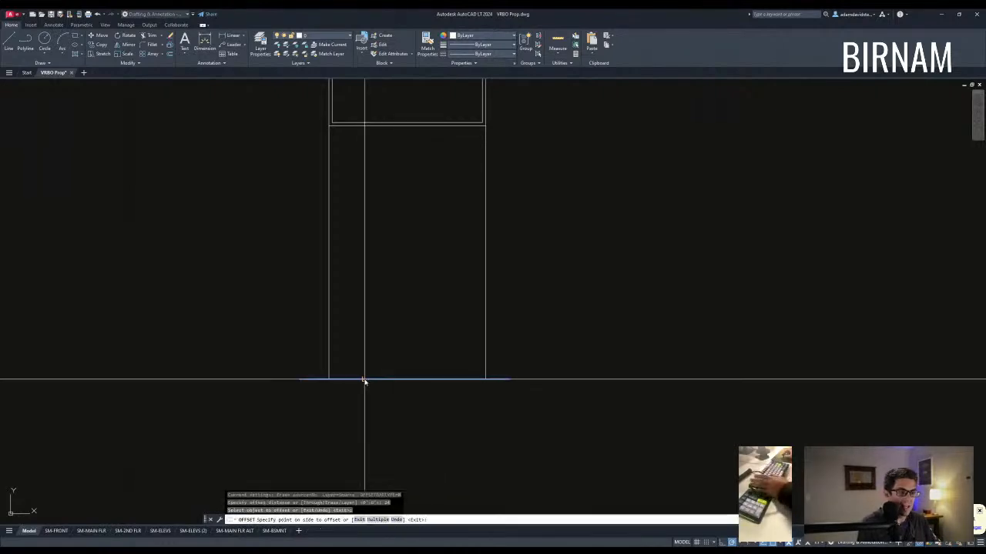
pyautogui.press('Escape')
pyautogui.press('Escape')
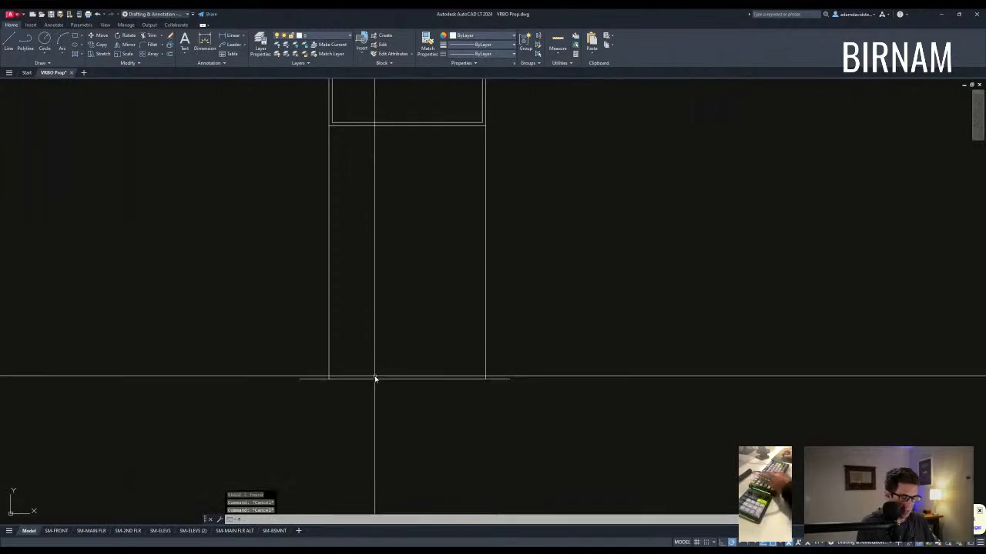
# Step: Offset the ground line 1'-0" upward
pyautogui.write('o')
pyautogui.press('Return')
pyautogui.write('24')
pyautogui.press('Return')
pyautogui.click(360, 379)
pyautogui.click(359, 359)
pyautogui.press('Escape')
pyautogui.press('Escape')
# Step: Trim the ends of the offset line that overhang the two vertical wall lines
pyautogui.scroll(2, 471, 370)
pyautogui.write('t r')
pyautogui.press('Escape')
pyautogui.press('Escape')
pyautogui.write('tr')
pyautogui.press('Return')
pyautogui.click(516, 381)
pyautogui.click(133, 362)
pyautogui.click(222, 374)
pyautogui.press('Escape')
# Step: Offset the trimmed horizontal line upward to add a second level line between the walls
pyautogui.write('o')
pyautogui.press('Return')
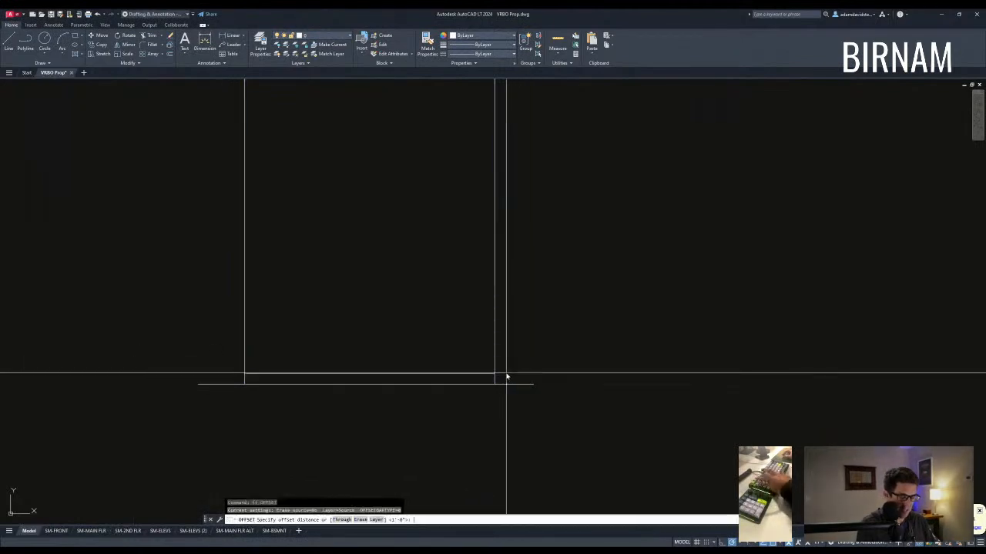
pyautogui.press('Escape')
pyautogui.write('o')
pyautogui.press('Return')
pyautogui.write('28')
pyautogui.press('Return')
pyautogui.click(418, 375)
pyautogui.click(405, 344)
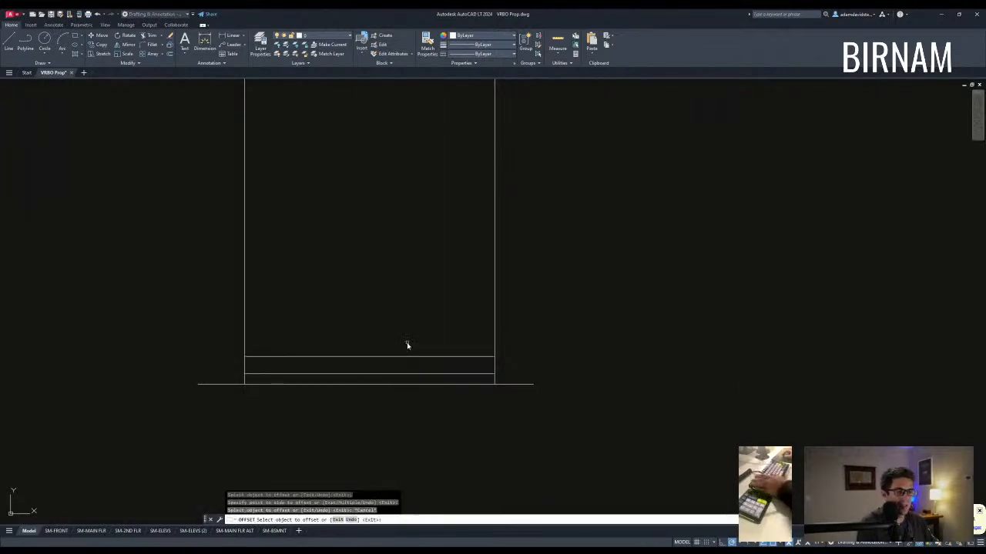
pyautogui.press('Escape')
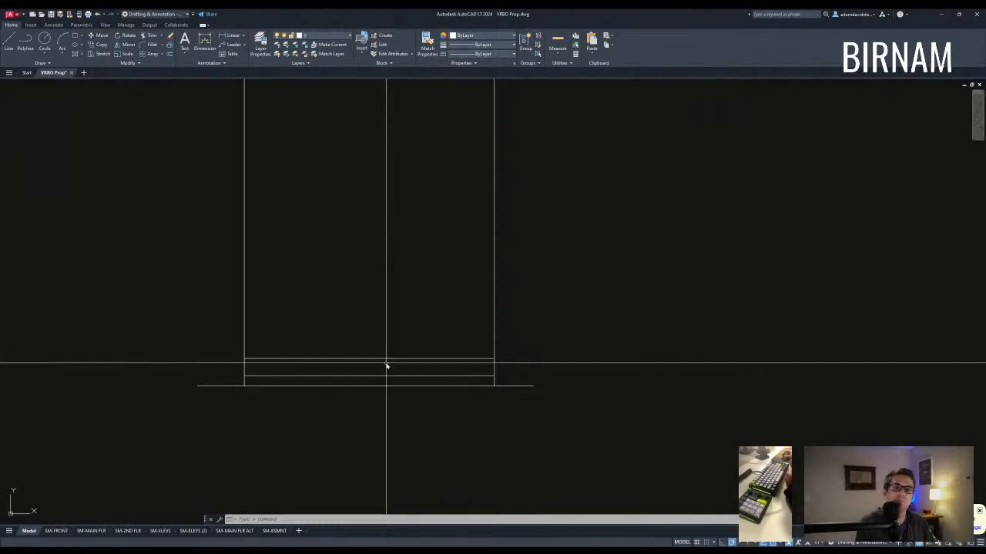
pyautogui.scroll(-2, 386, 359)
pyautogui.press('Escape')
pyautogui.press('Escape')
pyautogui.press('Escape')
pyautogui.scroll(2, 385, 368)
pyautogui.moveTo(380, 350); pyautogui.dragTo(382, 357, button='middle')
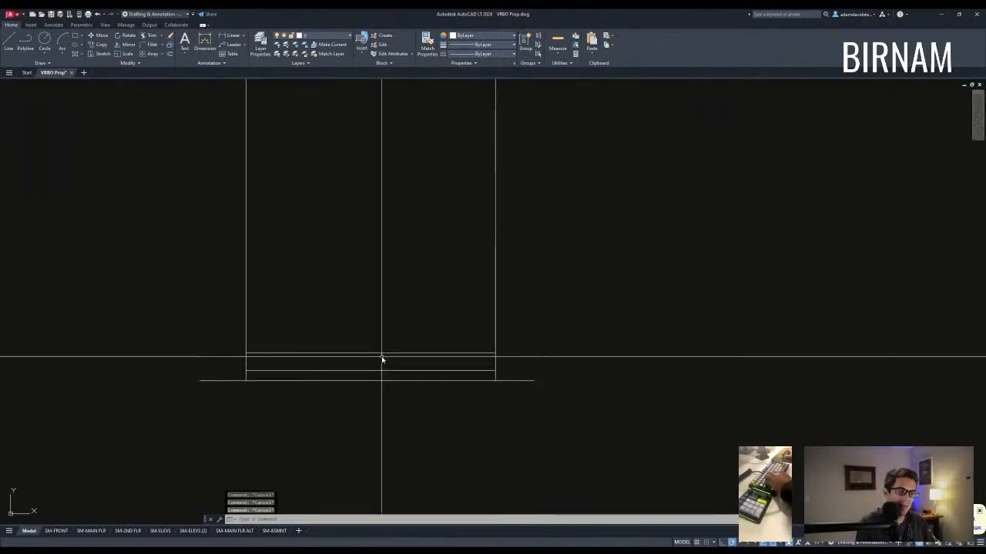
pyautogui.write('o')
pyautogui.press('Return')
pyautogui.write('8')
pyautogui.press('Return')
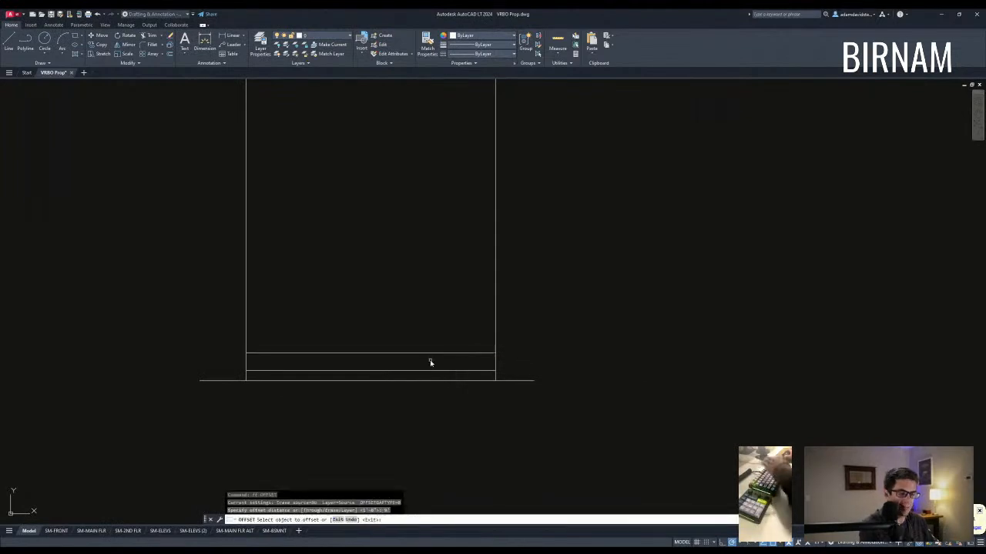
pyautogui.press('Escape')
# Step: Offset the upper level line 10'1.125" upward to mark the top of the wall
pyautogui.write('of')
pyautogui.press('Return')
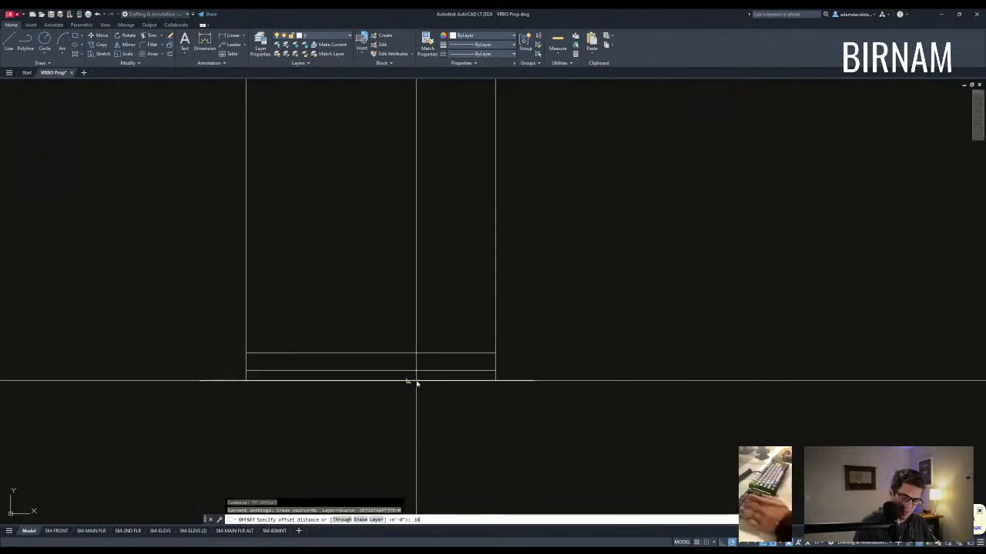
pyautogui.write("10'1.125")
pyautogui.press('Return')
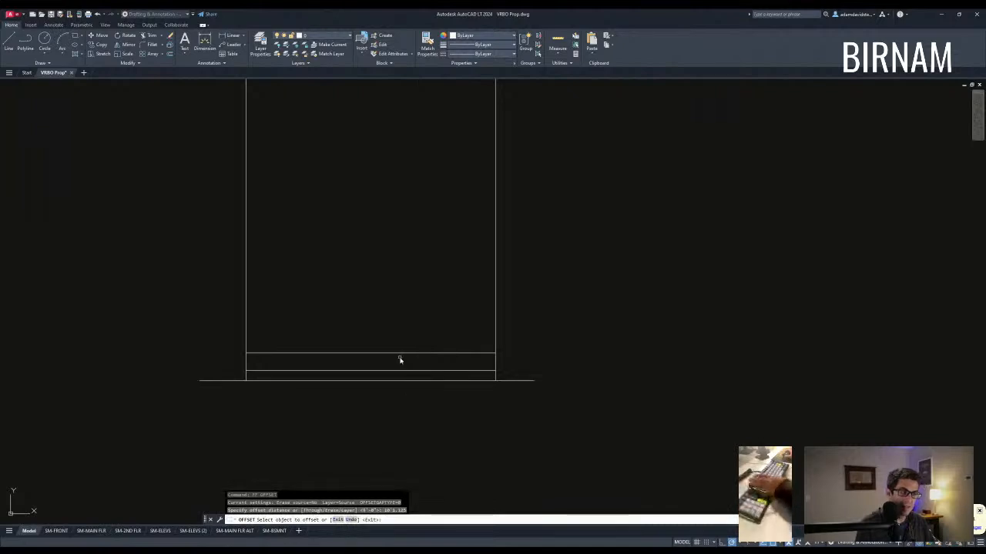
pyautogui.click(396, 308)
pyautogui.press('Escape')
pyautogui.press('Escape')
pyautogui.press('Escape')
pyautogui.press('Escape')
# Step: Draw two roof slope lines rising inward at about 45 degrees from both ends of the top-of-wall line
pyautogui.moveTo(397, 295); pyautogui.dragTo(398, 310, button='middle')
pyautogui.scroll(-2, 354, 300)
pyautogui.moveTo(337, 326); pyautogui.dragTo(354, 344, button='middle')
pyautogui.scroll(2, 315, 294)
pyautogui.write('l')
pyautogui.press('Return')
pyautogui.click(299, 293)
pyautogui.moveTo(399, 223); pyautogui.dragTo(293, 313, button='middle')
pyautogui.scroll(-2, 285, 322)
pyautogui.click(290, 299)
pyautogui.press('Escape')
pyautogui.write('l')
pyautogui.press('Return')
pyautogui.click(372, 366)
pyautogui.click(340, 329)
pyautogui.press('Escape')
# Step: Fillet the two roof slope lines together into a sharp ridge
pyautogui.write('f')
pyautogui.press('Return')
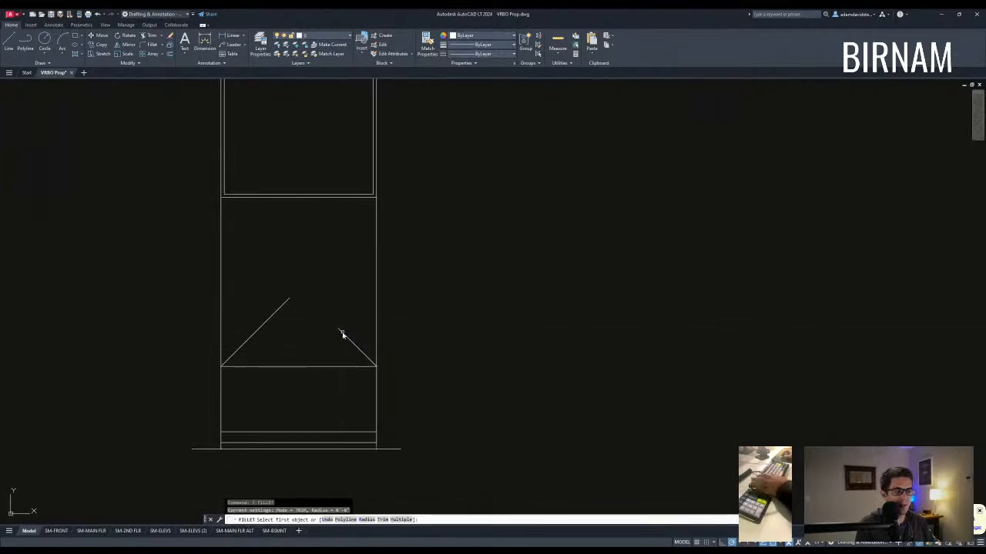
pyautogui.click(282, 309)
pyautogui.press('Escape')
pyautogui.write('f')
pyautogui.press('Return')
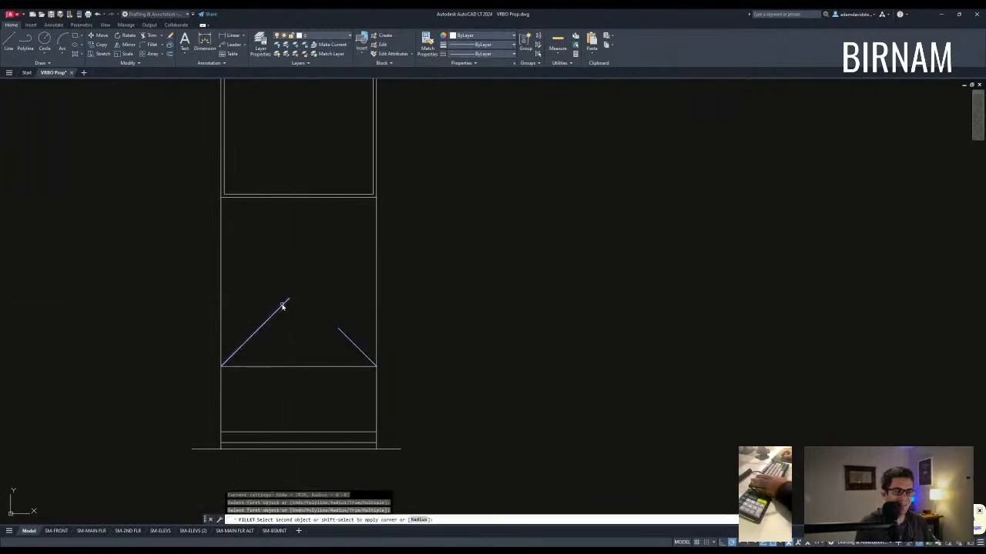
pyautogui.click(345, 333)
pyautogui.press('Escape')
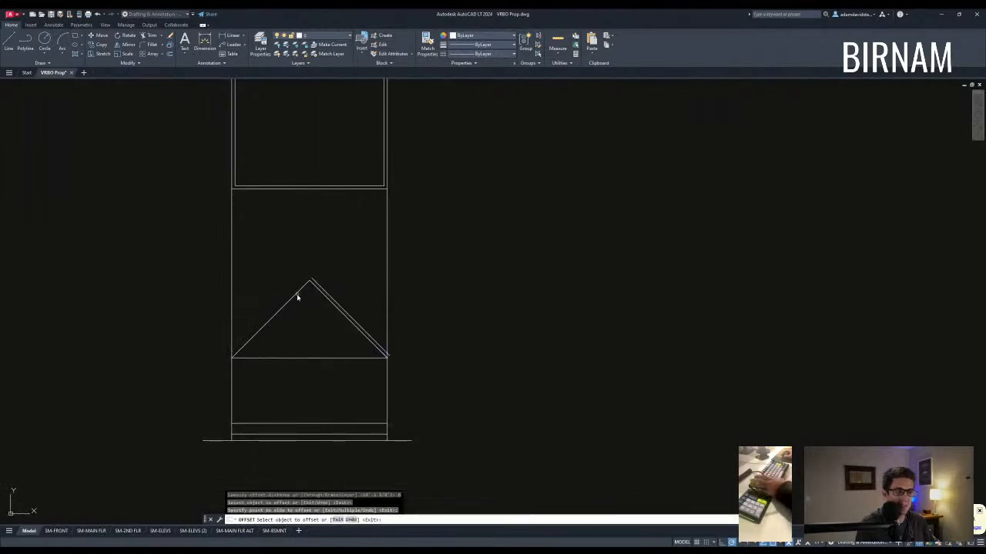
# Step: Complete the 6-inch outward offset of the roof slopes and fillet the outer lines into a sharp ridge
pyautogui.press('Escape')
pyautogui.write('f')
pyautogui.press('Return')
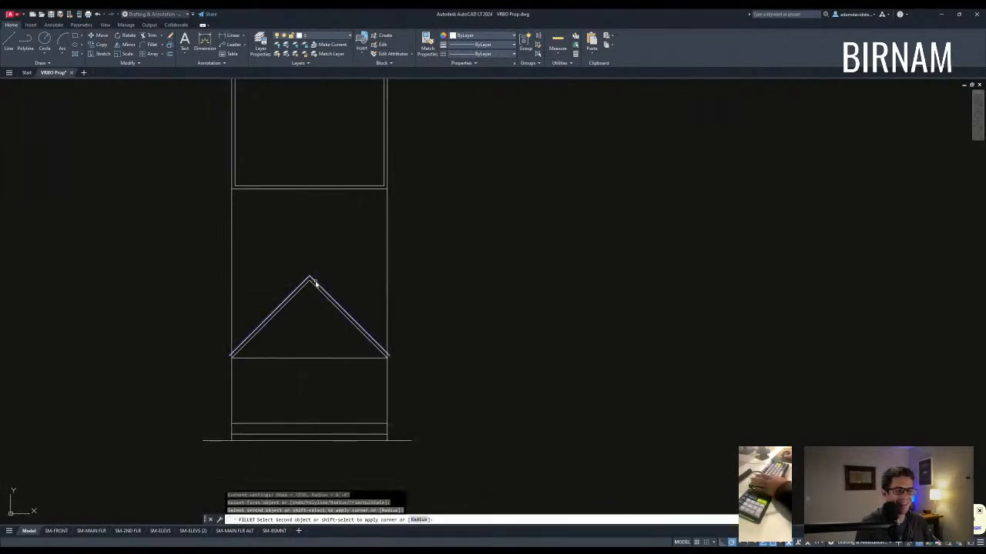
pyautogui.click(315, 283)
pyautogui.press('Escape')
pyautogui.press('Escape')
# Step: Offset the right wall line 6 inches outward as an eave guide
pyautogui.moveTo(375, 392); pyautogui.dragTo(396, 374, button='middle')
pyautogui.write('ff')
pyautogui.press('Return')
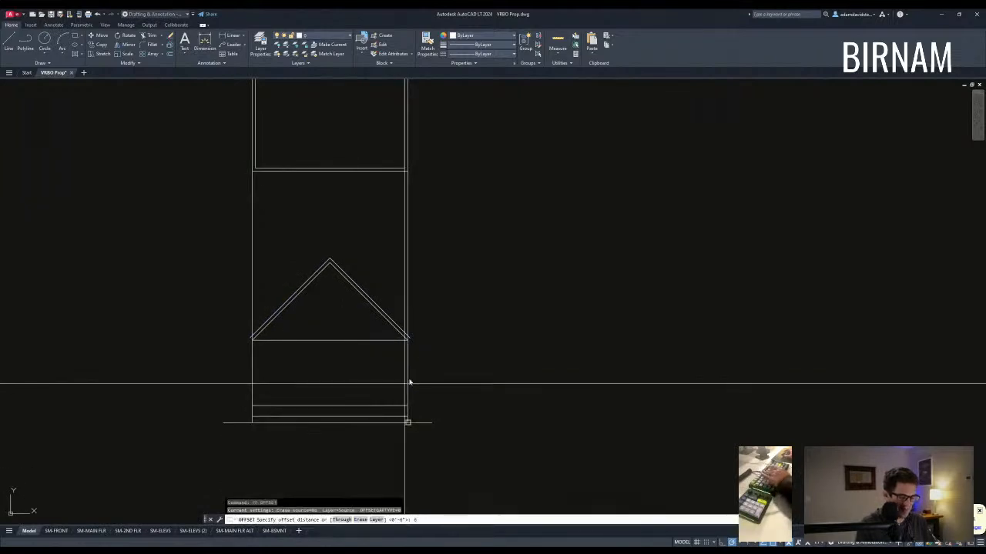
pyautogui.scroll(4, 419, 370)
pyautogui.press('Escape')
# Step: Extend the outer right roof slope line to the offset eave guide
pyautogui.write('ex')
pyautogui.press('Return')
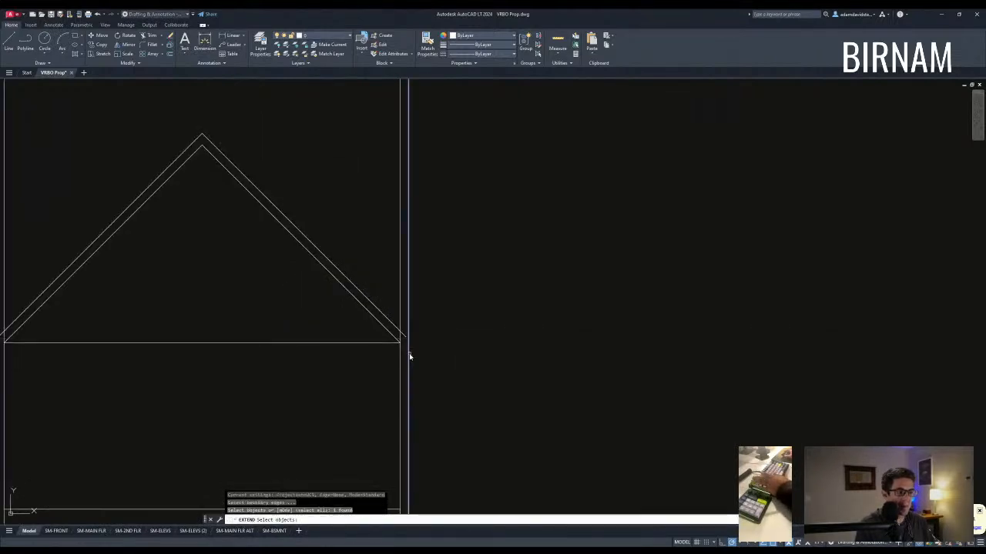
pyautogui.press('Escape')
pyautogui.press('Escape')
pyautogui.scroll(4, 408, 350)
pyautogui.write('ex')
pyautogui.press('Return')
pyautogui.press('Escape')
pyautogui.press('Escape')
pyautogui.write('a')
pyautogui.press('Return')
pyautogui.click(405, 317)
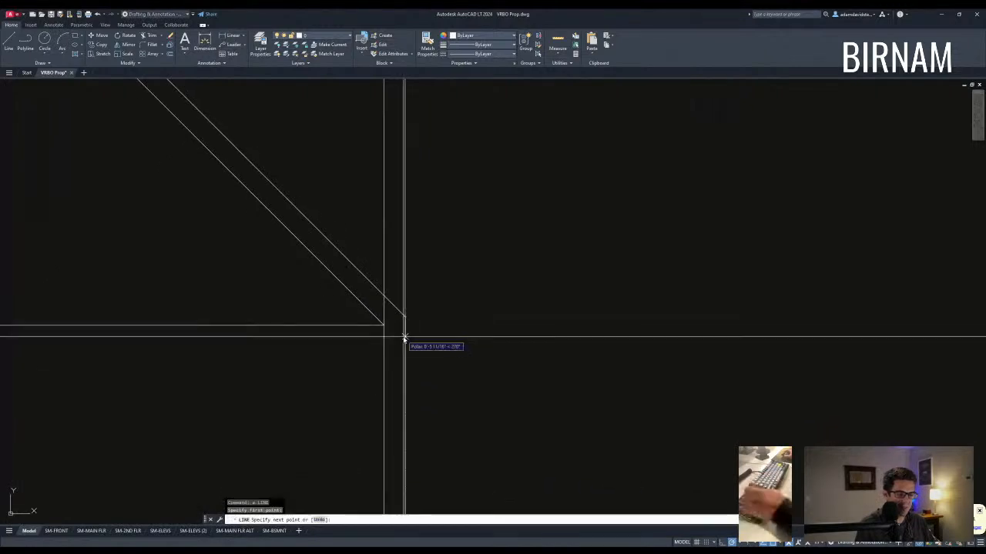
pyautogui.press('Escape')
pyautogui.press('Escape')
# Step: Erase the eave guide and the outer right roof slope line
pyautogui.click(416, 312)
pyautogui.click(395, 328)
pyautogui.write('e')
pyautogui.press('Return')
pyautogui.scroll(-4, 401, 337)
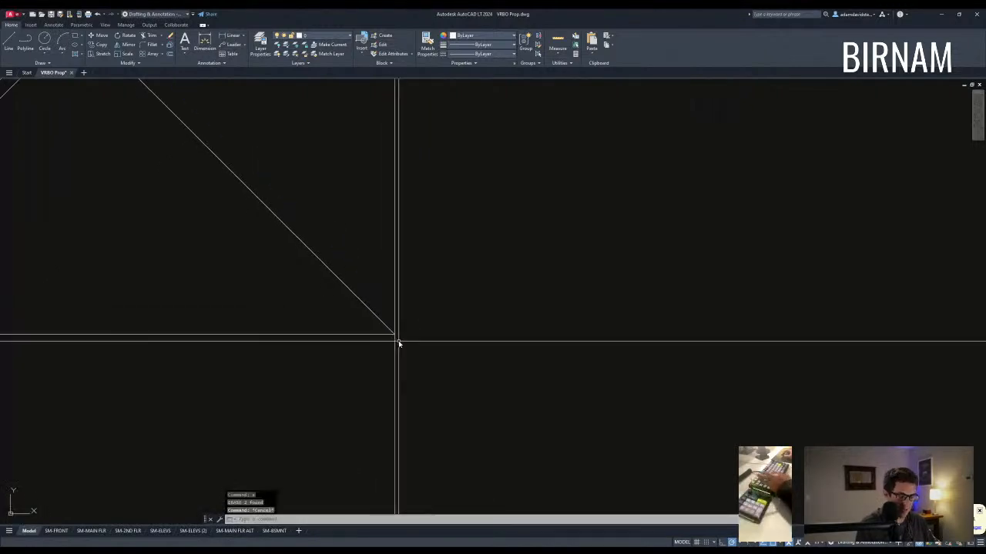
# Step: Offset the horizontal top-of-wall line 6 inches downward
pyautogui.write('ff')
pyautogui.press('Return')
pyautogui.click(359, 336)
pyautogui.press('Escape')
pyautogui.press('Escape')
pyautogui.press('Escape')
pyautogui.scroll(-4, 397, 365)
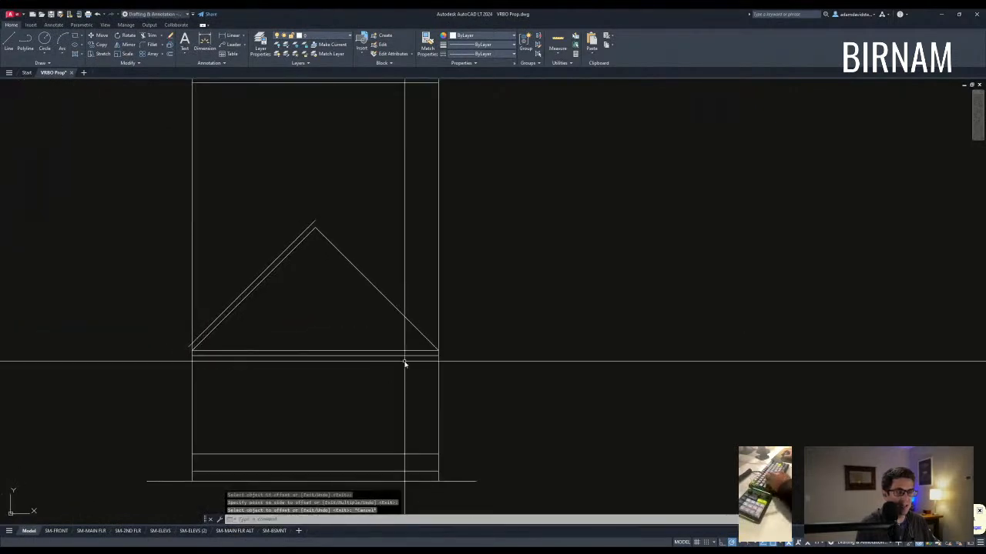
# Step: Move the two parallel left roof slope lines slightly down toward the top corner of the left wall
pyautogui.click(231, 331)
pyautogui.click(218, 296)
pyautogui.write('m')
pyautogui.press('Return')
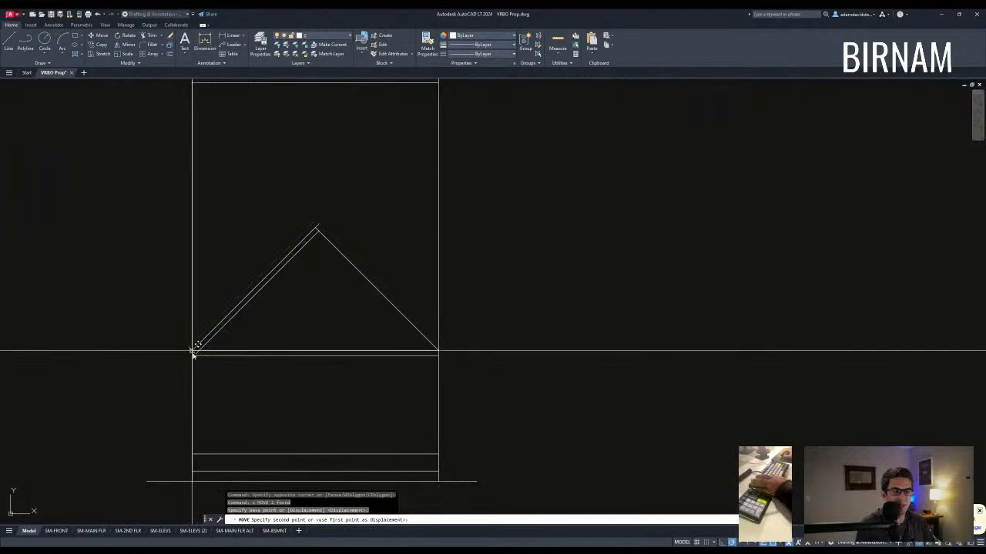
pyautogui.click(256, 289)
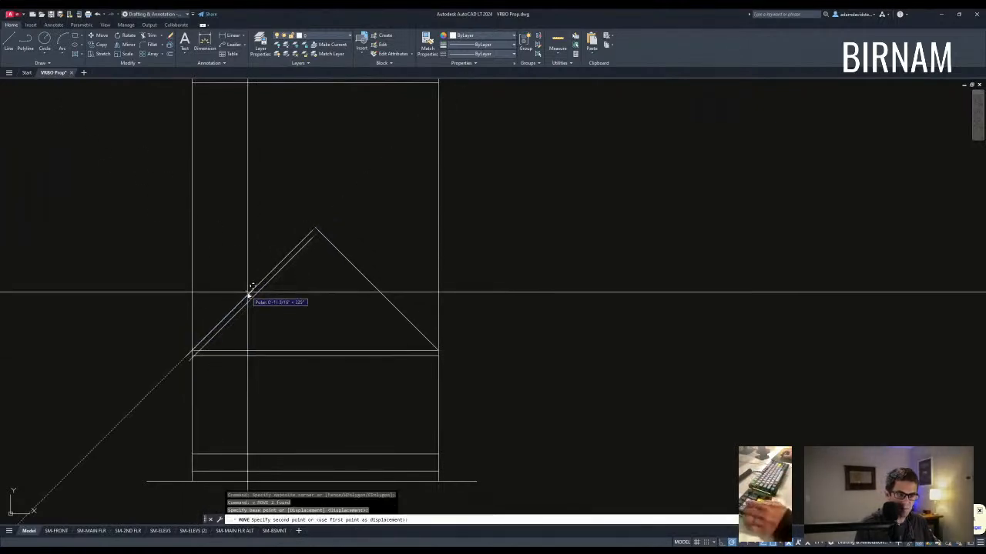
pyautogui.click(248, 287)
pyautogui.scroll(2, 190, 352)
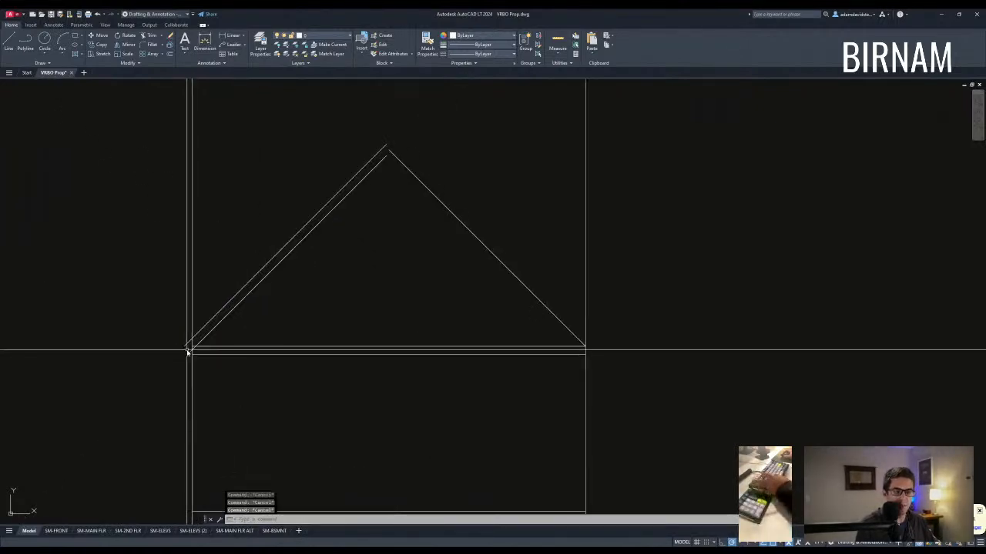
# Step: Draw a short vertical eave line down from the outer left roof slope line and try to extend the inner slope line to it
pyautogui.write('l')
pyautogui.press('Return')
pyautogui.click(185, 348)
pyautogui.scroll(3, 185, 356)
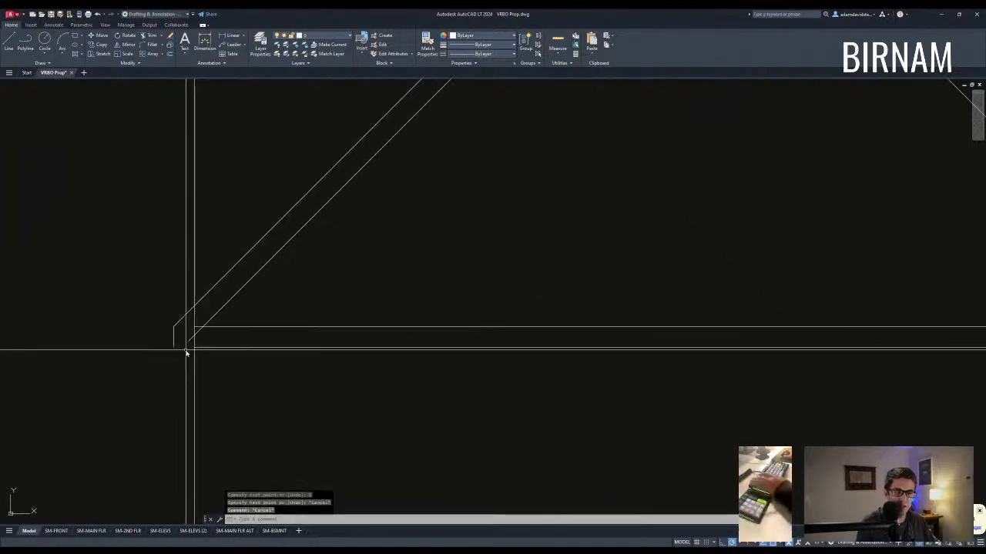
pyautogui.press('Escape')
pyautogui.write('ex')
pyautogui.press('Return')
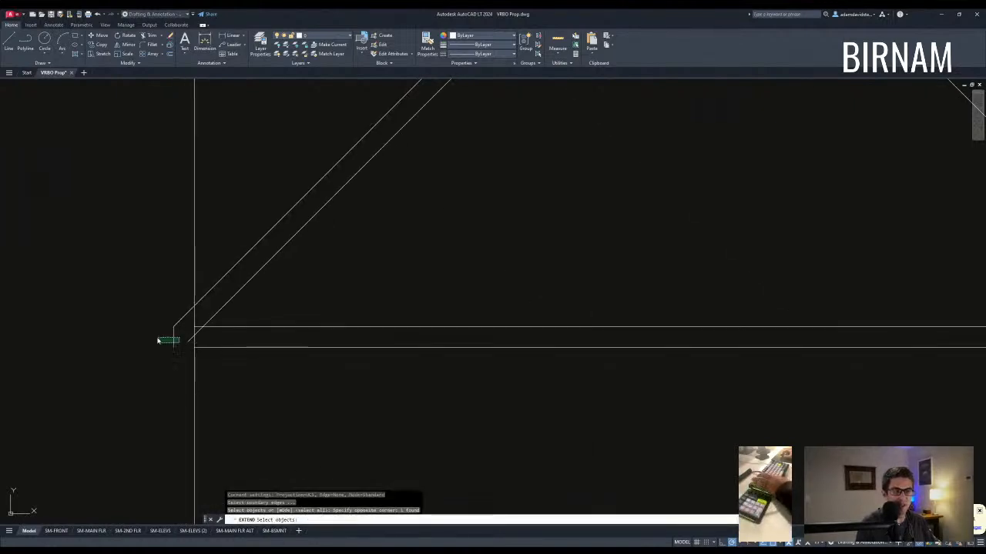
pyautogui.click(274, 319)
pyautogui.press('Escape')
pyautogui.press('Escape')
# Step: Erase the single right roof slope line and mirror the left roof lines about the vertical axis through the ridge, keeping the originals
pyautogui.scroll(-3, 208, 359)
pyautogui.click(118, 370)
pyautogui.click(272, 204)
pyautogui.write('mi')
pyautogui.press('Return')
pyautogui.press('Escape')
pyautogui.click(234, 353)
pyautogui.click(372, 238)
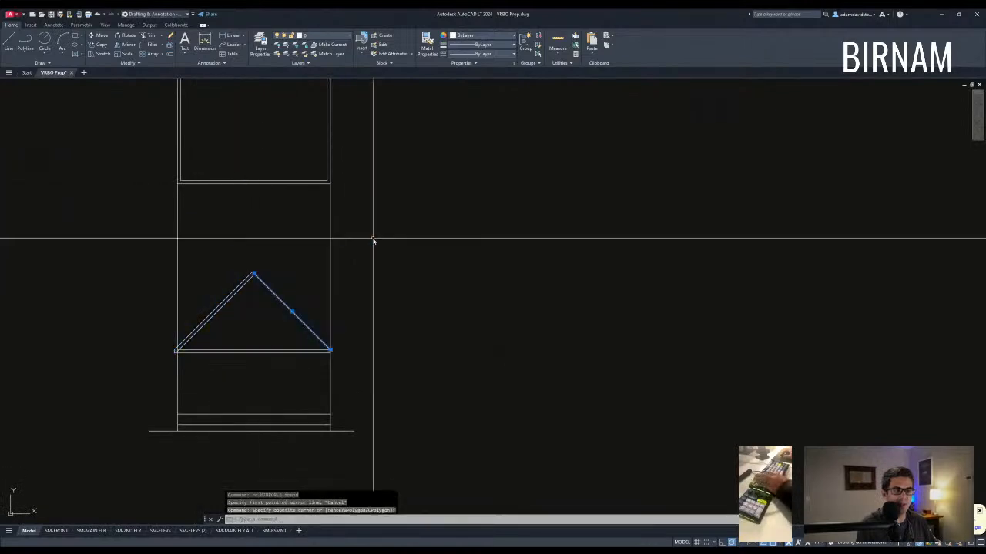
pyautogui.write('mi')
pyautogui.press('Return')
pyautogui.click(254, 273)
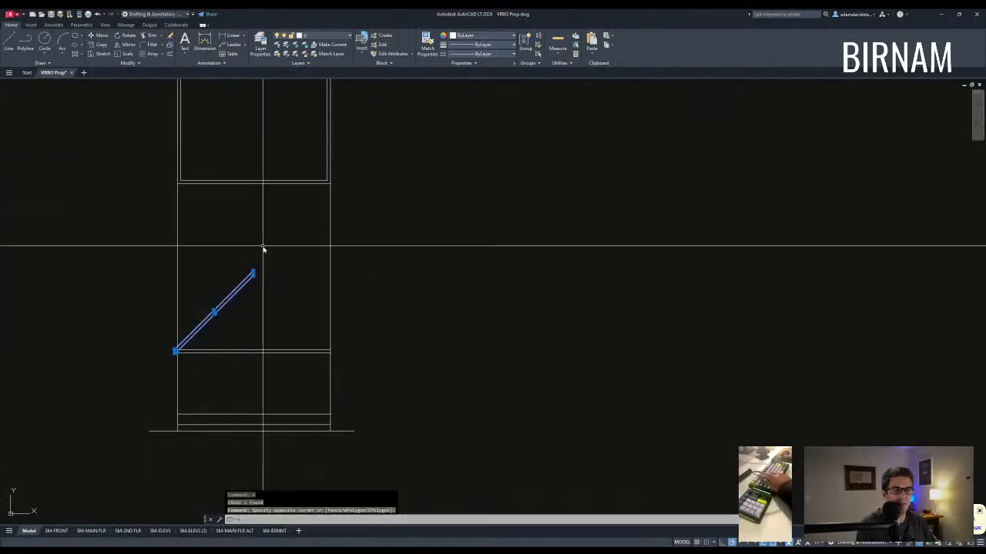
pyautogui.click(255, 205)
pyautogui.press('Escape')
pyautogui.press('Escape')
pyautogui.press('Escape')
pyautogui.moveTo(341, 381); pyautogui.dragTo(334, 357, button='middle')
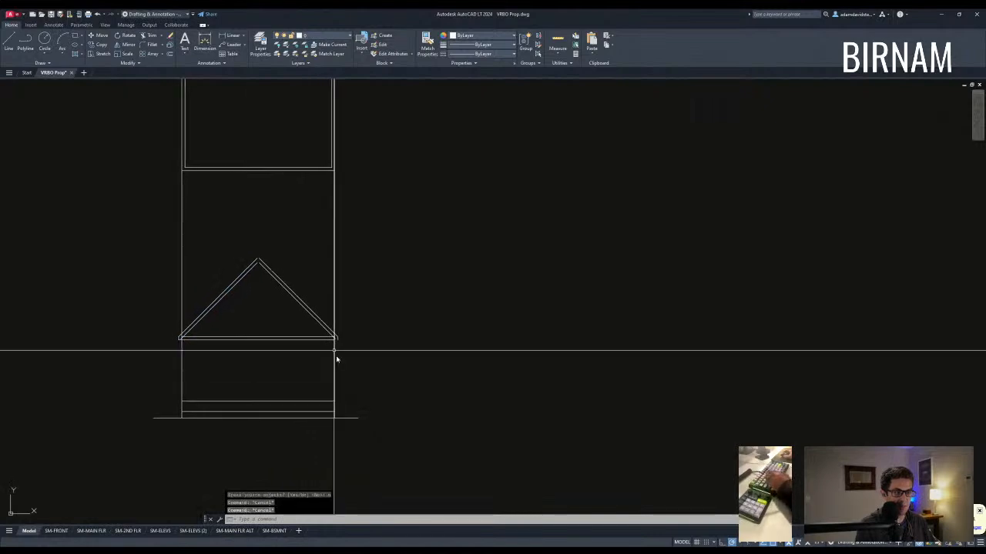
# Step: Draw a vertical line from just below the right roof slope, near the ridge, down to the lower floor line
pyautogui.write('l')
pyautogui.press('Return')
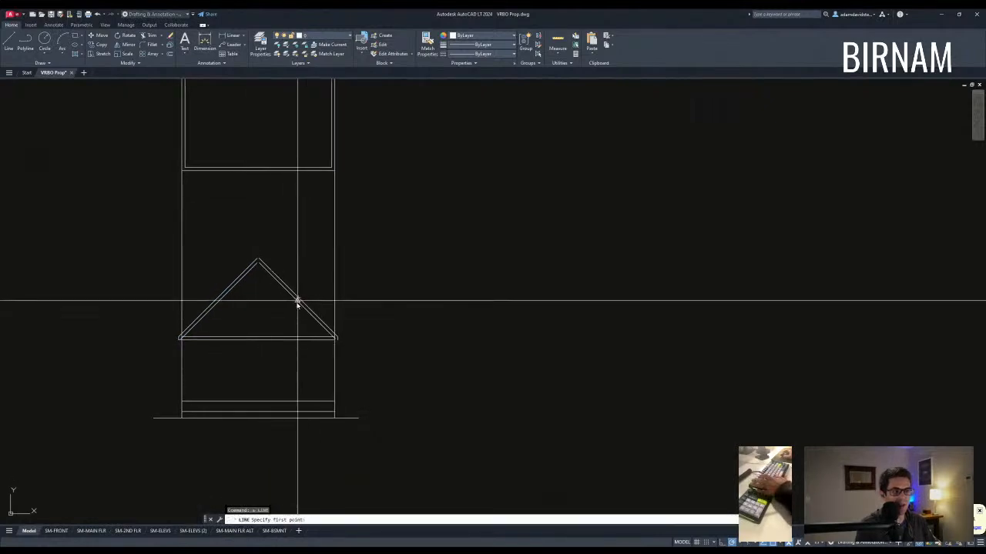
pyautogui.click(276, 283)
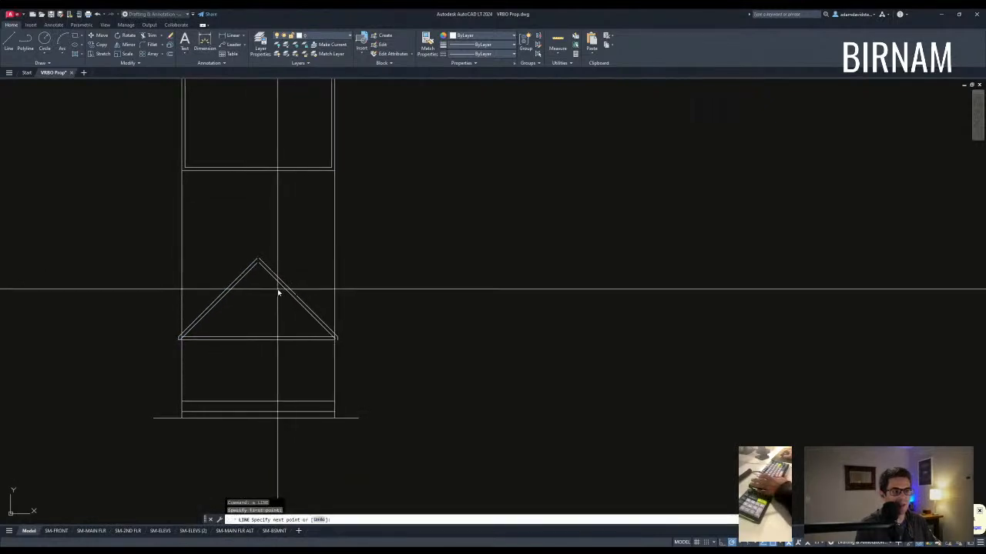
pyautogui.click(278, 412)
pyautogui.press('Escape')
pyautogui.press('Escape')
# Step: Erase the two horizontal top-of-wall lines between the side walls
pyautogui.scroll(4, 287, 416)
pyautogui.press('t')
pyautogui.press('r')
pyautogui.press('Return')
pyautogui.click(282, 404)
pyautogui.moveTo(293, 264); pyautogui.dragTo(298, 303, button='middle')
pyautogui.scroll(-2, 298, 303)
# Step: Extend the interior vertical line up to the underside of the right roof slope
pyautogui.write('ex')
pyautogui.press('Return')
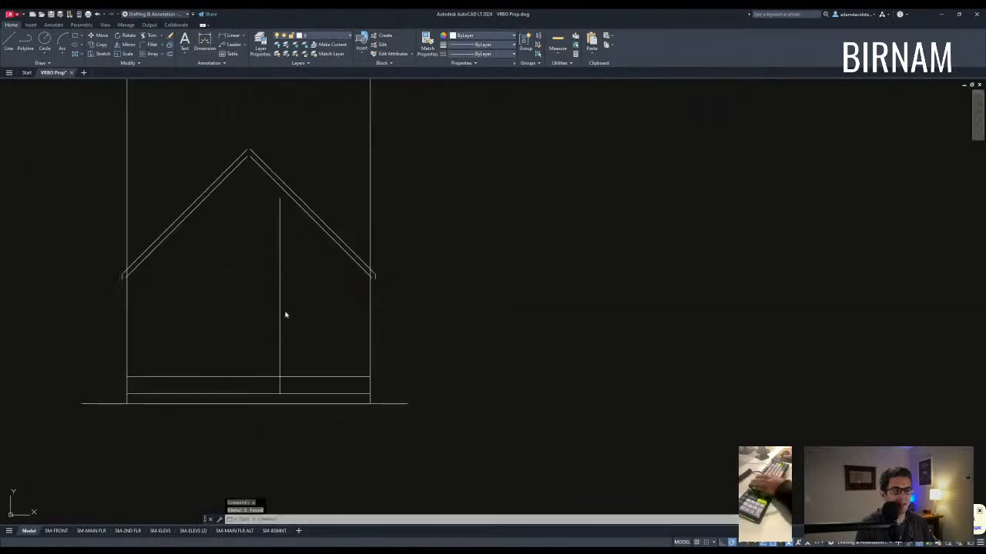
pyautogui.scroll(-3, 288, 315)
pyautogui.click(305, 245)
pyautogui.press('Escape')
pyautogui.press('Return')
pyautogui.click(297, 245)
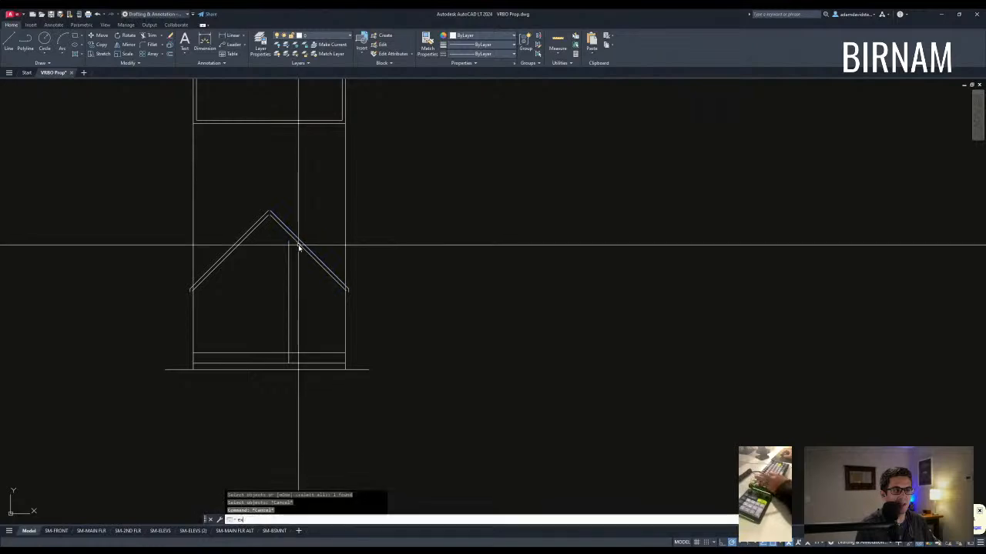
pyautogui.press('Escape')
# Step: Offset the right wall line inward and the upper floor line upward by 6 inches each
pyautogui.write('of')
pyautogui.press('Return')
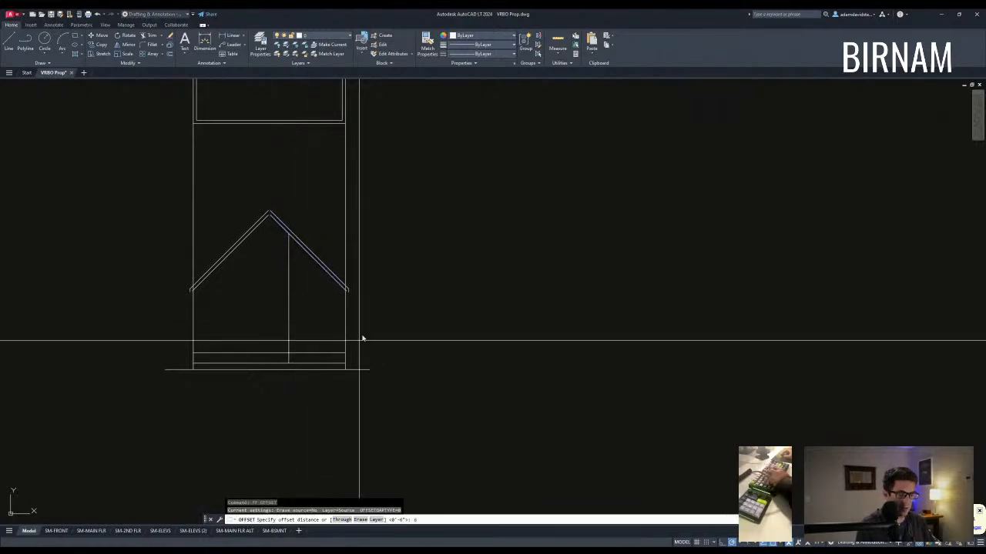
pyautogui.press('Escape')
pyautogui.press('Escape')
pyautogui.press('Escape')
pyautogui.scroll(4, 331, 374)
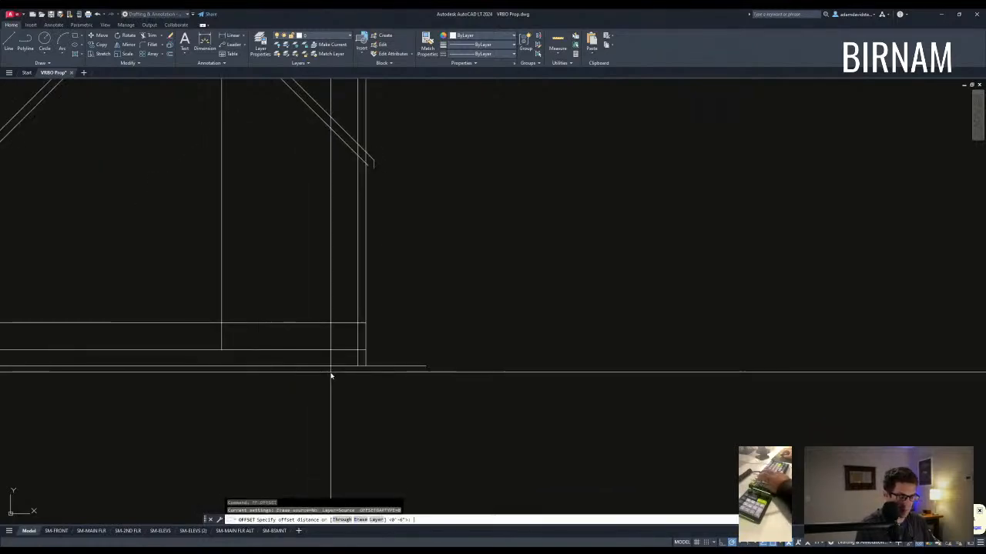
pyautogui.click(329, 310)
pyautogui.press('Escape')
pyautogui.press('Escape')
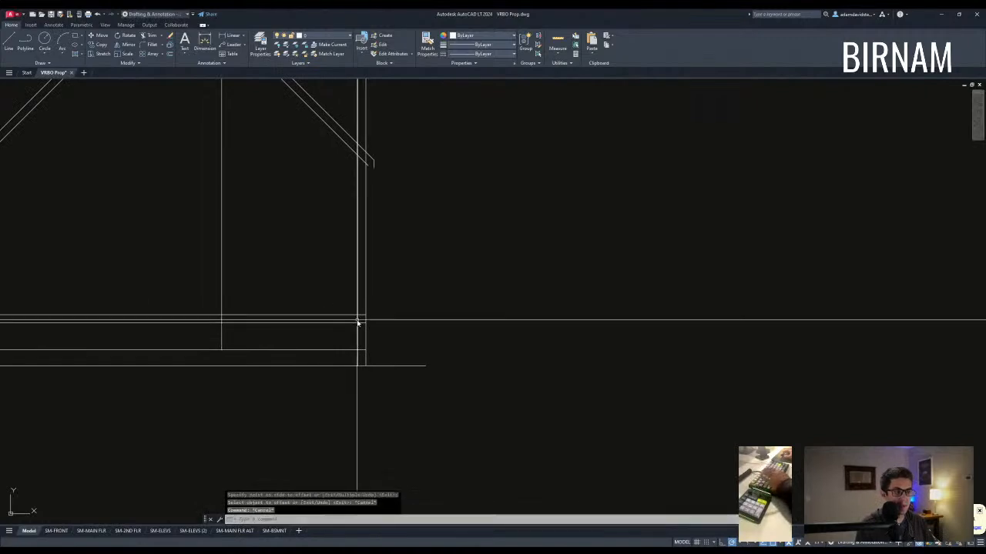
# Step: Try to trim the offset wall and floor lines where they cross near the right wall
pyautogui.scroll(2, 359, 322)
pyautogui.write('tr')
pyautogui.press('Return')
pyautogui.click(361, 323)
pyautogui.click(345, 309)
pyautogui.press('Escape')
# Step: Offset the inner right wall line 60 inches toward the house's centre
pyautogui.write('f')
pyautogui.press('Return')
pyautogui.scroll(-2, 351, 332)
pyautogui.press('Escape')
pyautogui.press('Escape')
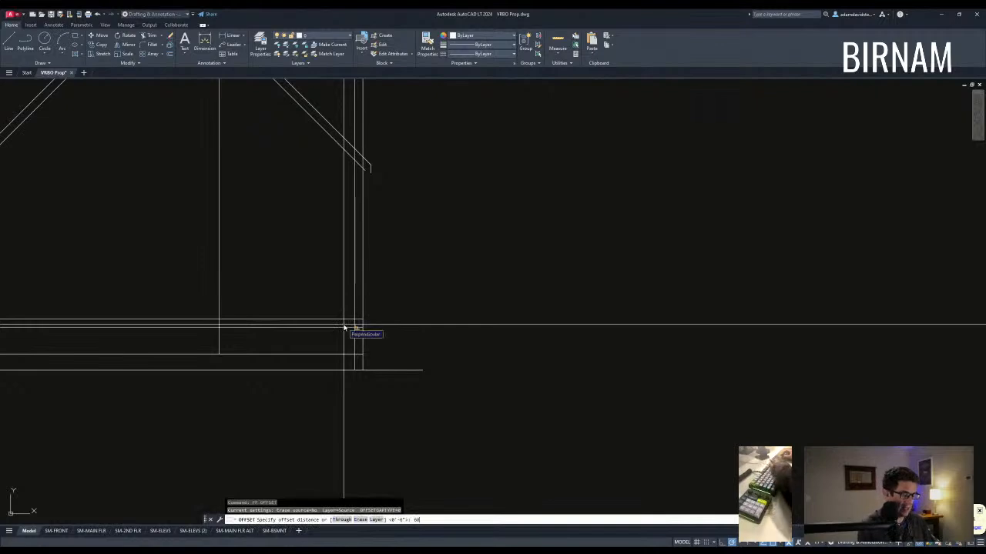
pyautogui.click(356, 288)
pyautogui.click(341, 292)
pyautogui.press('Escape')
# Step: Offset the new vertical line farther toward the centre to set the window's left edge beside the interior vertical line
pyautogui.moveTo(305, 320); pyautogui.dragTo(310, 378, button='middle')
pyautogui.write('ff')
pyautogui.press('Return')
pyautogui.write('3')
pyautogui.click(293, 296)
pyautogui.click(263, 295)
pyautogui.press('Escape')
pyautogui.press('Escape')
pyautogui.scroll(-2, 311, 379)
pyautogui.scroll(2, 343, 400)
pyautogui.press('Escape')
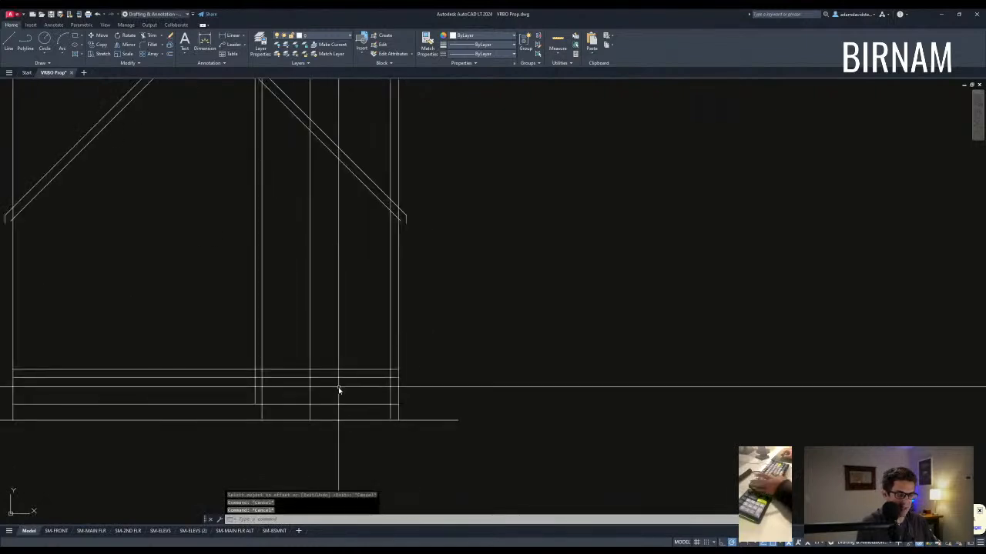
# Step: Offset the horizontal line just above the upper floor line upward as a window division
pyautogui.write('8')
pyautogui.press('Return')
pyautogui.click(328, 371)
pyautogui.click(330, 356)
pyautogui.press('Escape')
pyautogui.write('t')
pyautogui.press('space')
pyautogui.press('Escape')
pyautogui.press('Escape')
# Step: Trim the window's base line and vertical lines so they form a clean lower left corner
pyautogui.scroll(3, 312, 370)
pyautogui.write('tr')
pyautogui.press('space')
pyautogui.click(326, 365)
pyautogui.click(180, 276)
pyautogui.click(176, 395)
pyautogui.press('Escape')
pyautogui.scroll(-2, 223, 381)
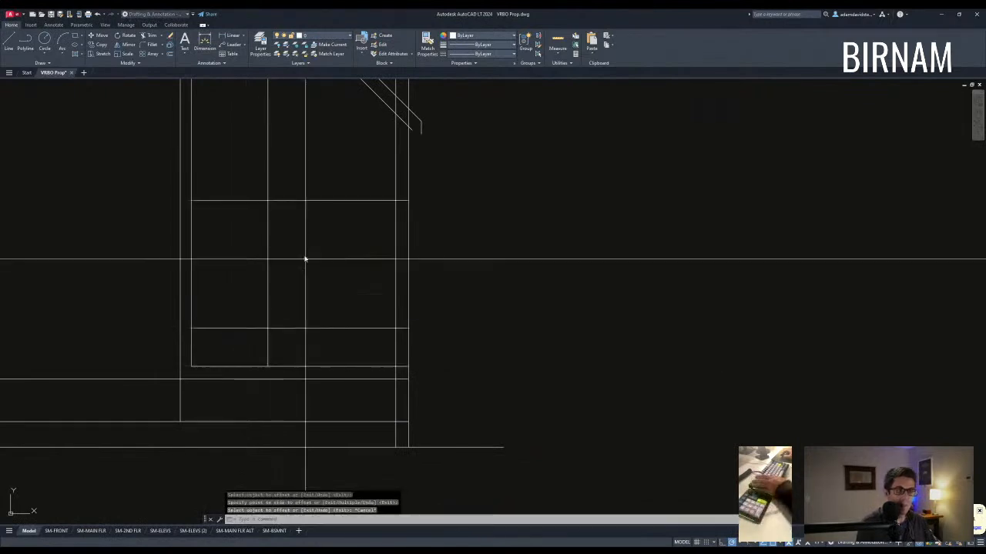
# Step: Trim the window's three horizontal lines back to the inner right wall line
pyautogui.press('Escape')
pyautogui.scroll(-2, 320, 315)
pyautogui.write('tr')
pyautogui.press('space')
pyautogui.scroll(2, 373, 350)
pyautogui.click(371, 353)
pyautogui.click(341, 179)
pyautogui.press('space')
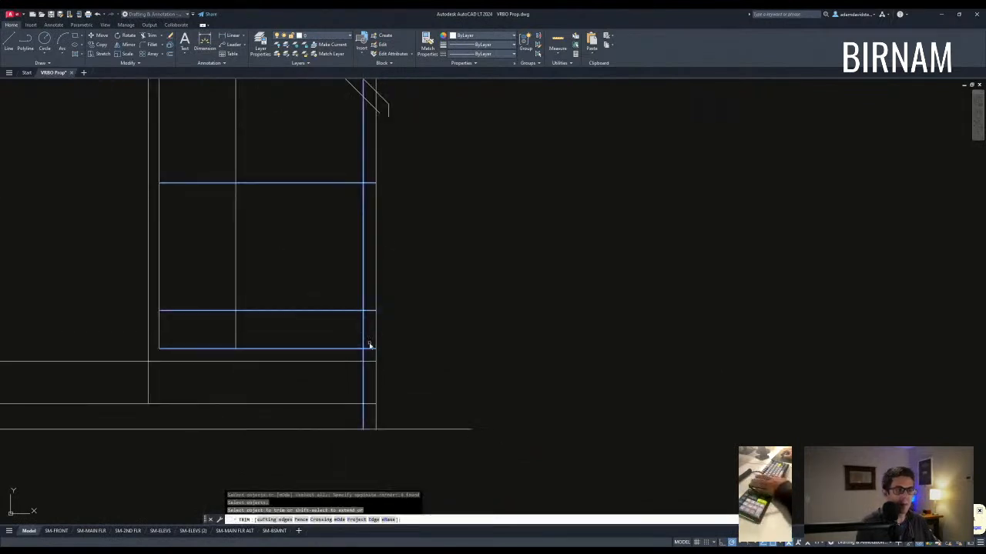
pyautogui.click(362, 181)
pyautogui.press('Escape')
pyautogui.scroll(-3, 347, 326)
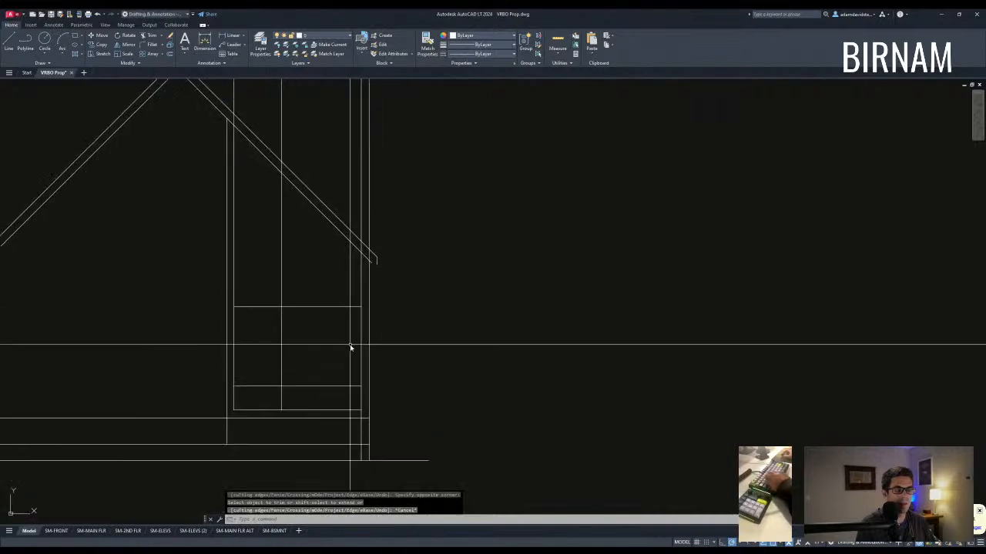
# Step: Offset the upper window line upward and draw a roof-parallel 45-degree line from its right end to the middle vertical
pyautogui.write('o')
pyautogui.press('space')
pyautogui.press('Escape')
pyautogui.write('l')
pyautogui.press('space')
pyautogui.click(361, 274)
pyautogui.click(282, 198)
pyautogui.press('space')
# Step: Extend the sloped window head line to the window's left edge
pyautogui.write('ex')
pyautogui.press('space')
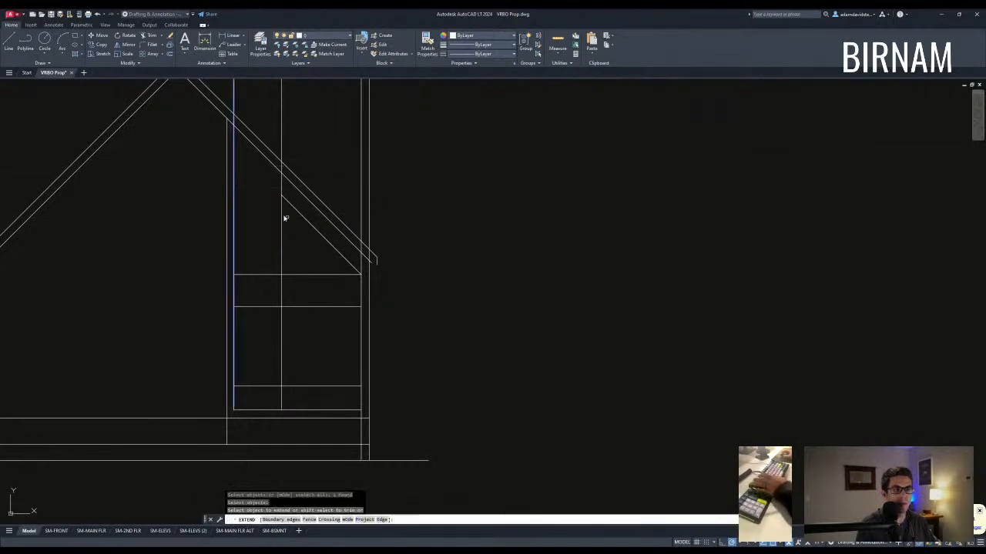
pyautogui.click(287, 201)
pyautogui.press('Escape')
pyautogui.press('Escape')
pyautogui.moveTo(298, 328); pyautogui.dragTo(305, 321, button='middle')
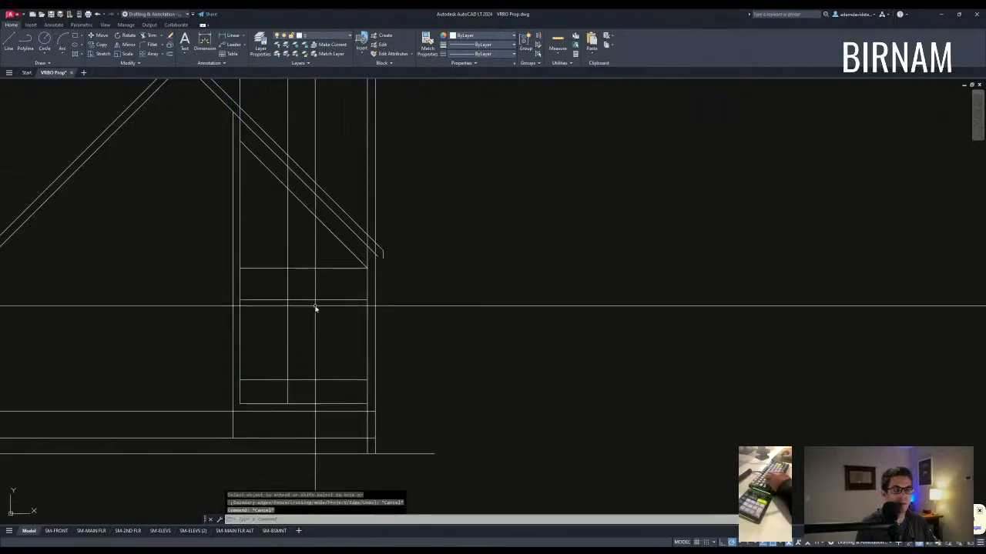
# Step: Trim away the part of the window's middle vertical line above the sloped head line
pyautogui.moveTo(314, 271); pyautogui.dragTo(324, 288, button='middle')
pyautogui.write('tr')
pyautogui.press('space')
pyautogui.click(312, 231)
pyautogui.click(301, 209)
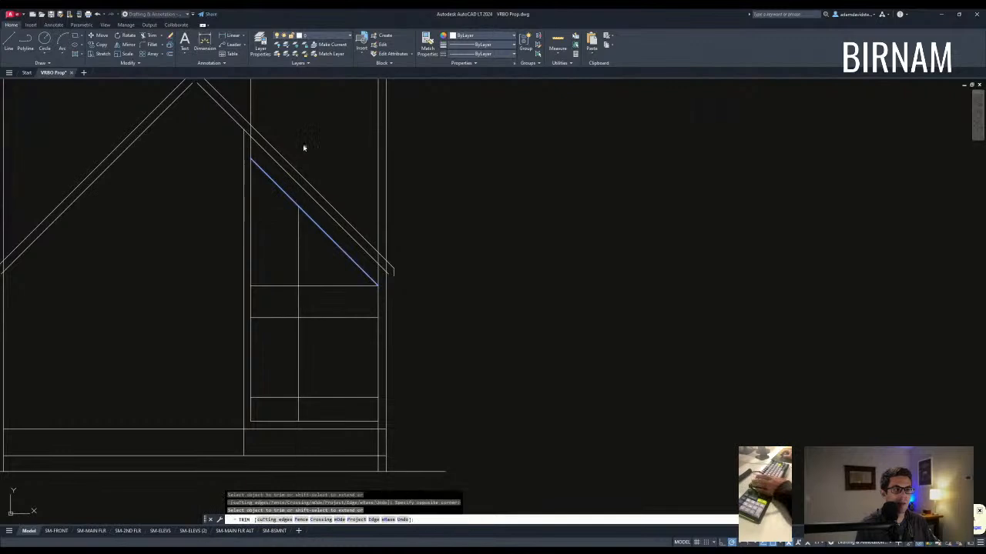
# Step: Erase the horizontal window line that meets the lower end of the sloped head
pyautogui.press('Escape')
pyautogui.press('Escape')
pyautogui.write('t')
pyautogui.press('space')
pyautogui.write('r')
pyautogui.press('Escape')
pyautogui.press('Escape')
pyautogui.click(318, 306)
pyautogui.click(317, 277)
pyautogui.write('e')
pyautogui.press('space')
pyautogui.press('Escape')
# Step: Try to stretch the window's sloped head by 12 inches, and undo the attempt
pyautogui.moveTo(309, 288)
pyautogui.mouseDown(button='middle')
pyautogui.moveTo(325, 305)
pyautogui.moveTo(325, 271)
pyautogui.moveTo(306, 258)
pyautogui.mouseUp(button='middle')
pyautogui.scroll(-2, 325, 270)
pyautogui.scroll(2, 358, 328)
pyautogui.write('s')
pyautogui.press('space')
pyautogui.click(404, 285)
pyautogui.click(227, 269)
pyautogui.press('space')
pyautogui.click(210, 296)
pyautogui.write('12')
pyautogui.press('space')
pyautogui.press('Escape')
pyautogui.press('Escape')
pyautogui.hotkey('ctrl', 'z')
pyautogui.hotkey('ctrl', 'z')
pyautogui.hotkey('ctrl', 'z')
pyautogui.press('Escape')
# Step: Move the window's sloped head line straight down about 1 foot
pyautogui.click(337, 234)
pyautogui.press('Escape')
pyautogui.write('m')
pyautogui.press('space')
pyautogui.click(347, 225)
pyautogui.write('m')
pyautogui.press('space')
pyautogui.click(350, 246)
pyautogui.write('1')
# Step: Trim the window's middle vertical line back to the lowered sloped head
pyautogui.scroll(-2, 350, 266)
pyautogui.scroll(2, 342, 317)
pyautogui.write('tr')
pyautogui.press('space')
pyautogui.click(349, 353)
pyautogui.click(340, 253)
pyautogui.press('space')
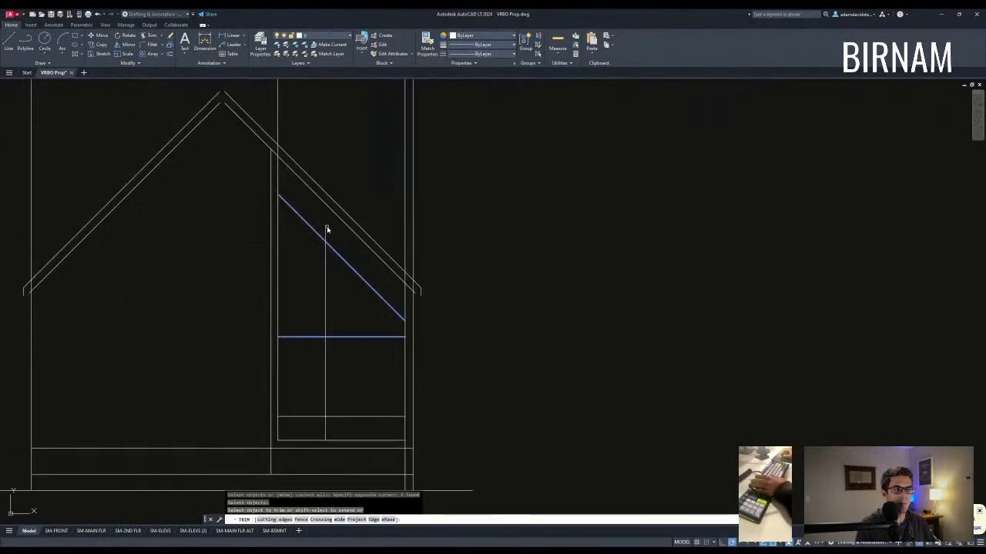
pyautogui.press('Escape')
pyautogui.press('Escape')
# Step: Trim the window's left edge line where it rises above the sloped head
pyautogui.click(284, 137)
pyautogui.click(281, 128)
pyautogui.press('Escape')
pyautogui.press('Escape')
pyautogui.write('tr')
pyautogui.press('space')
pyautogui.click(282, 205)
pyautogui.click(276, 181)
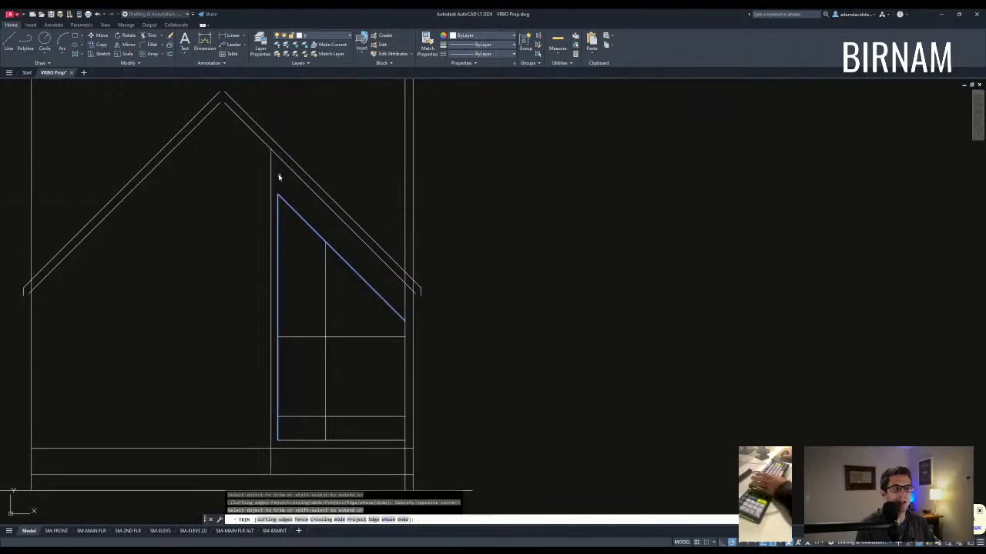
pyautogui.press('Escape')
# Step: Trim the inner right wall line above the lower end of the sloped window head
pyautogui.scroll(-2, 342, 316)
pyautogui.scroll(2, 373, 326)
pyautogui.write('tr')
pyautogui.press('space')
pyautogui.press('Escape')
pyautogui.scroll(-2, 382, 301)
pyautogui.scroll(1, 374, 396)
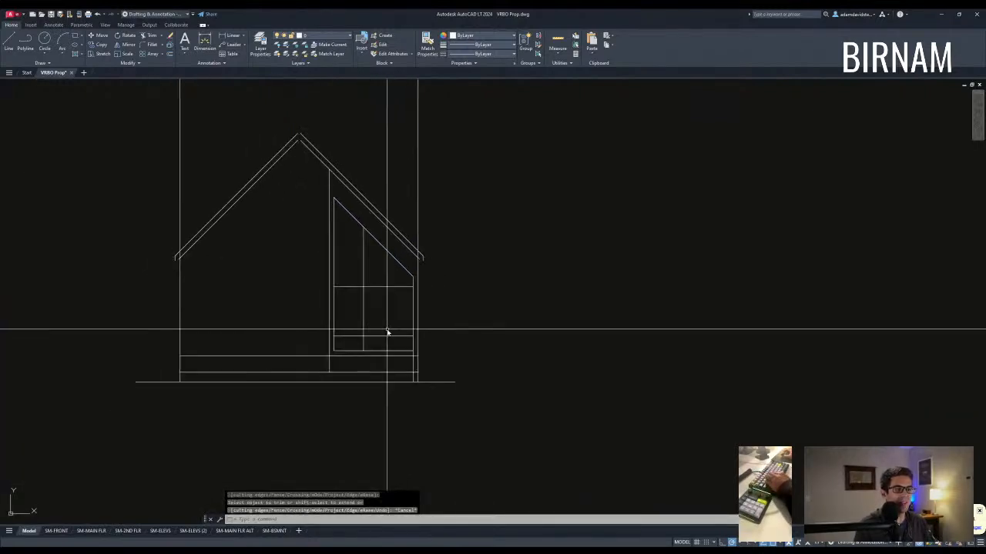
pyautogui.press('Escape')
pyautogui.press('Escape')
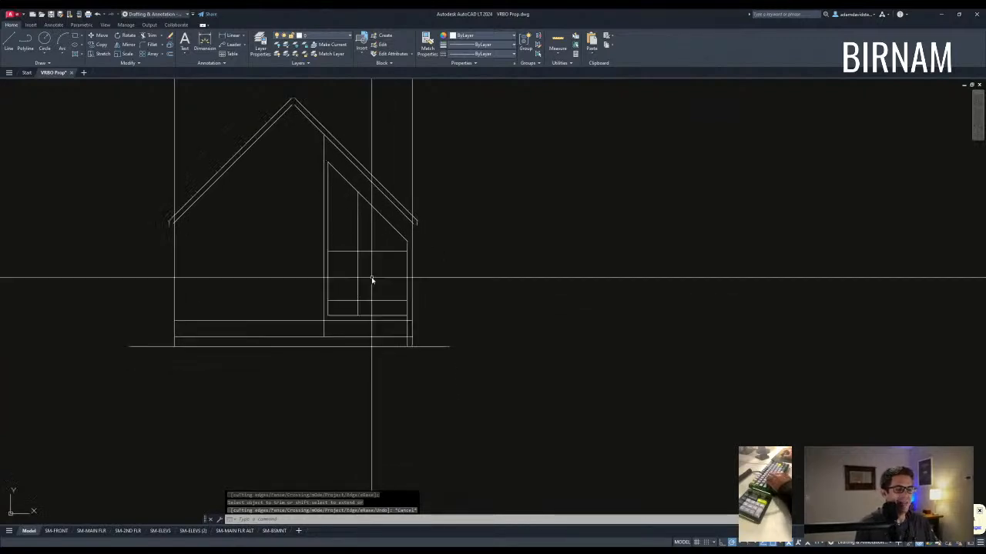
# Step: Move the window's upper horizontal line up to the lower end of the sloped head
pyautogui.scroll(2, 354, 319)
pyautogui.scroll(-2, 413, 336)
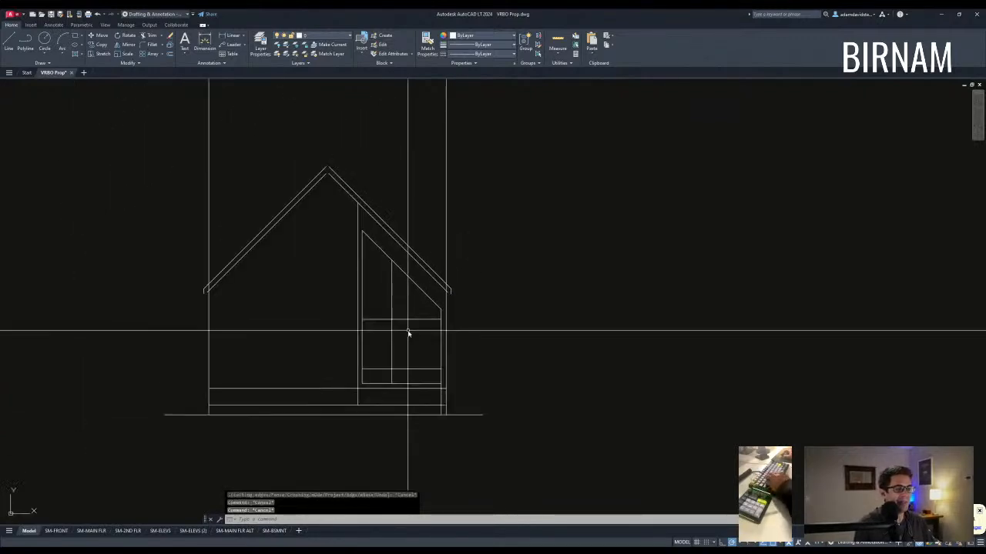
pyautogui.write('m')
pyautogui.press('space')
pyautogui.click(442, 319)
pyautogui.click(441, 310)
pyautogui.press('Escape')
pyautogui.press('Escape')
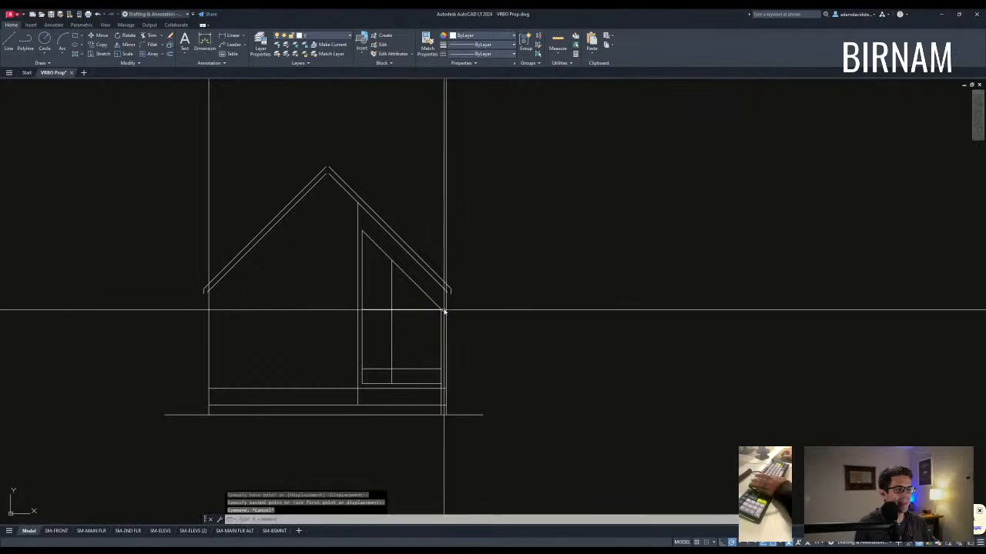
pyautogui.moveTo(401, 298); pyautogui.dragTo(406, 299, button='middle')
pyautogui.scroll(2, 359, 322)
pyautogui.click(362, 318)
pyautogui.scroll(-2, 431, 293)
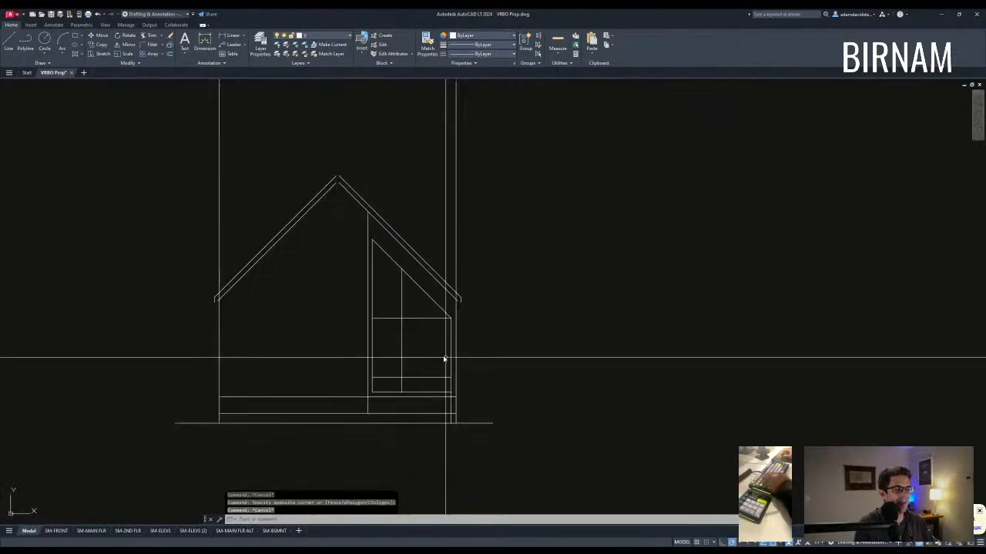
pyautogui.press('Escape')
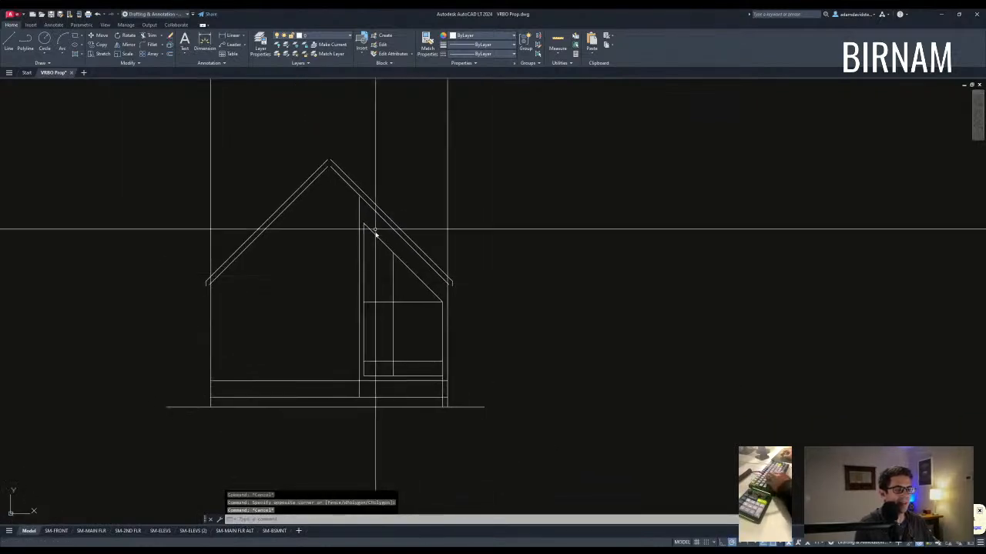
# Step: Fillet the inner and outer pairs of roof lines with zero radius so each pair meets at the ridge
pyautogui.scroll(-2, 385, 293)
pyautogui.write('F')
pyautogui.press('Return')
pyautogui.scroll(3, 348, 239)
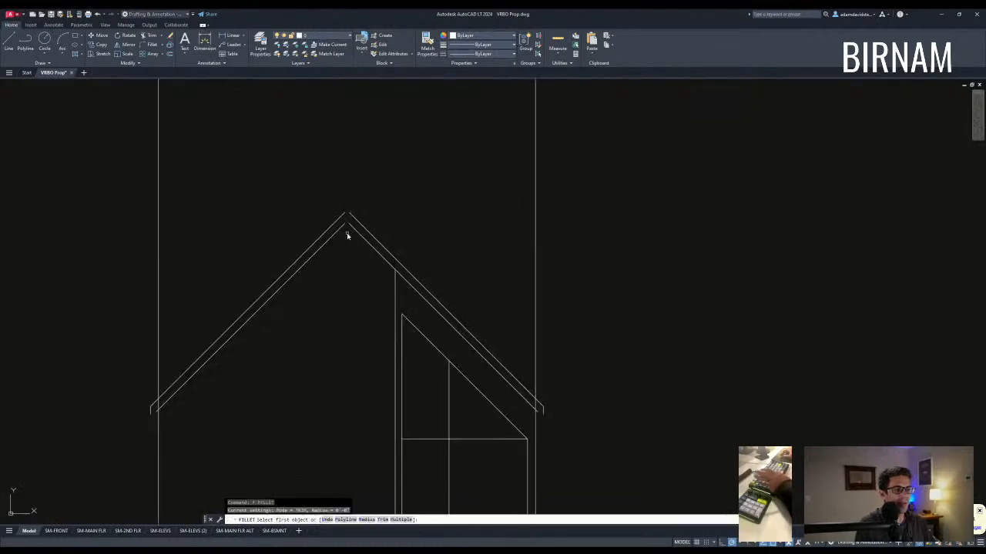
pyautogui.click(350, 229)
pyautogui.press('Return')
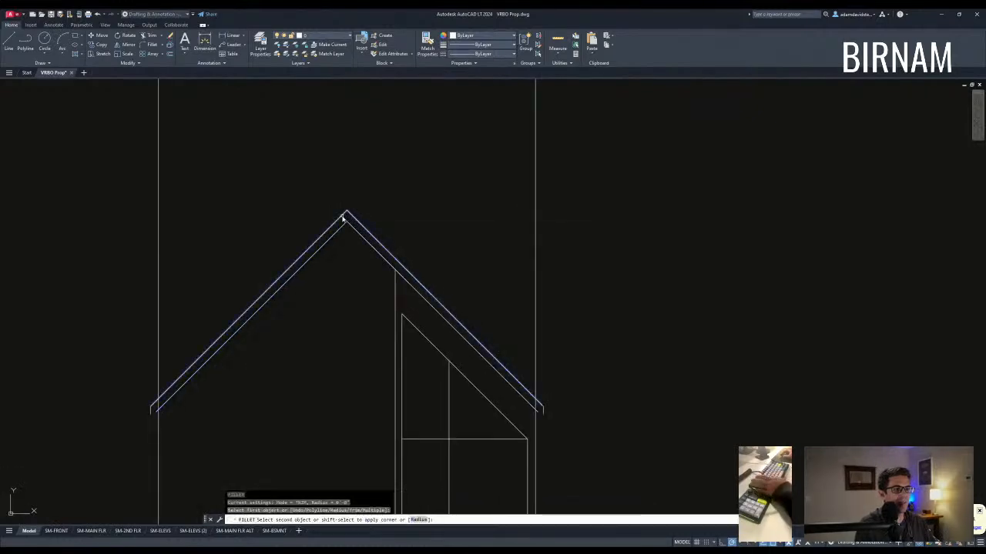
pyautogui.press('Escape')
pyautogui.scroll(-2, 378, 302)
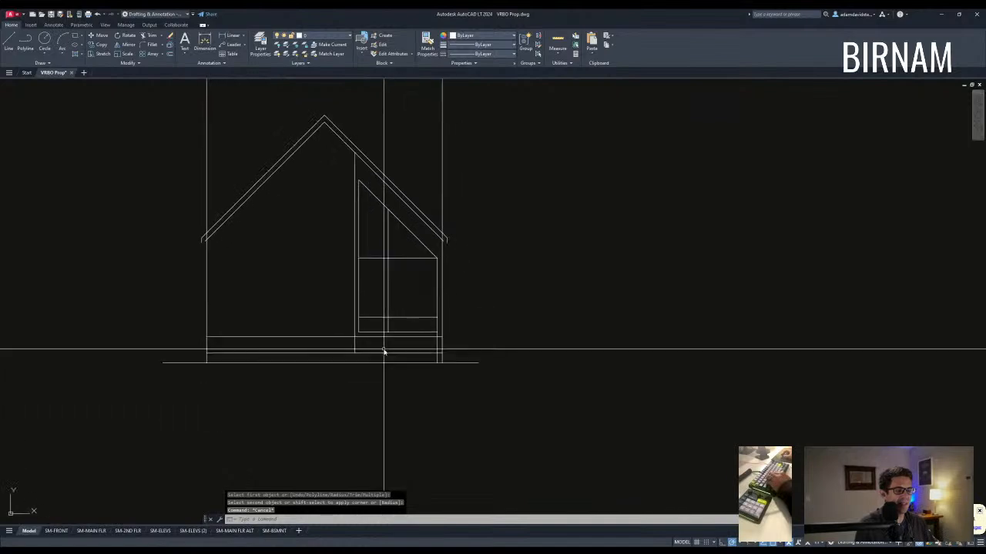
# Step: Trim the inner right wall line below the lower floor line
pyautogui.scroll(3, 376, 382)
pyautogui.write('tr')
pyautogui.press('Return')
pyautogui.click(445, 359)
pyautogui.click(424, 342)
pyautogui.press('Return')
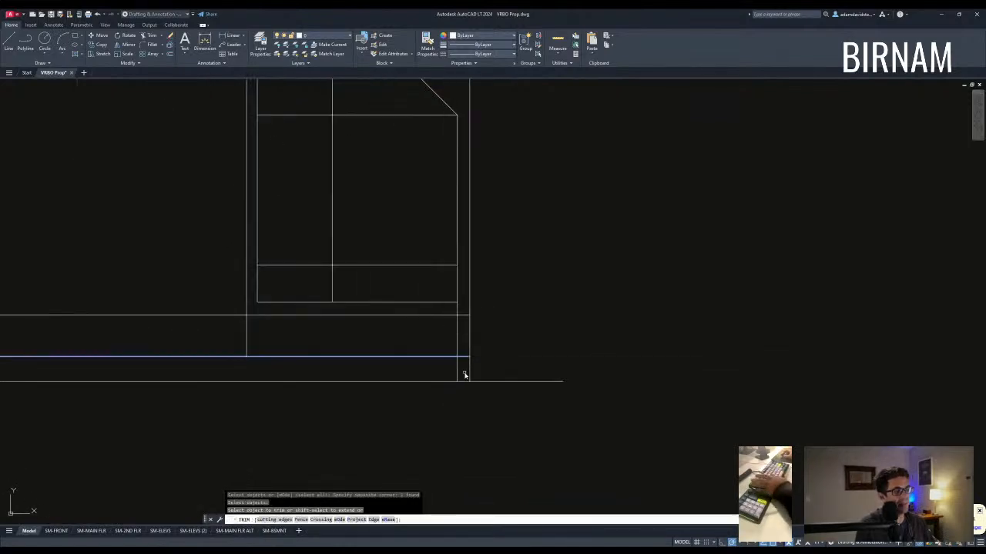
pyautogui.press('Escape')
pyautogui.press('Escape')
pyautogui.press('Escape')
pyautogui.scroll(-4, 439, 358)
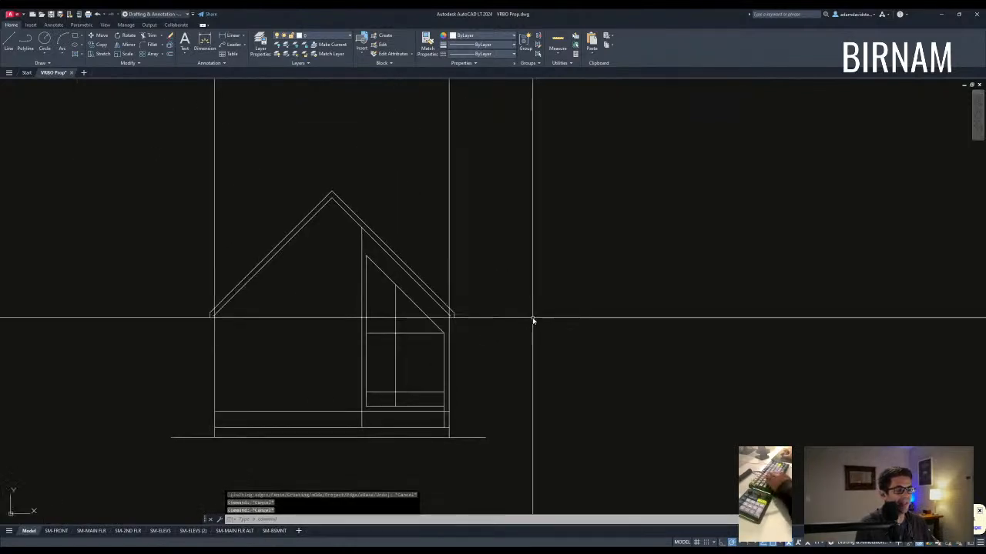
# Step: Trim away the projected outer wall lines between the gable roof and the floor plan
pyautogui.scroll(-2, 328, 343)
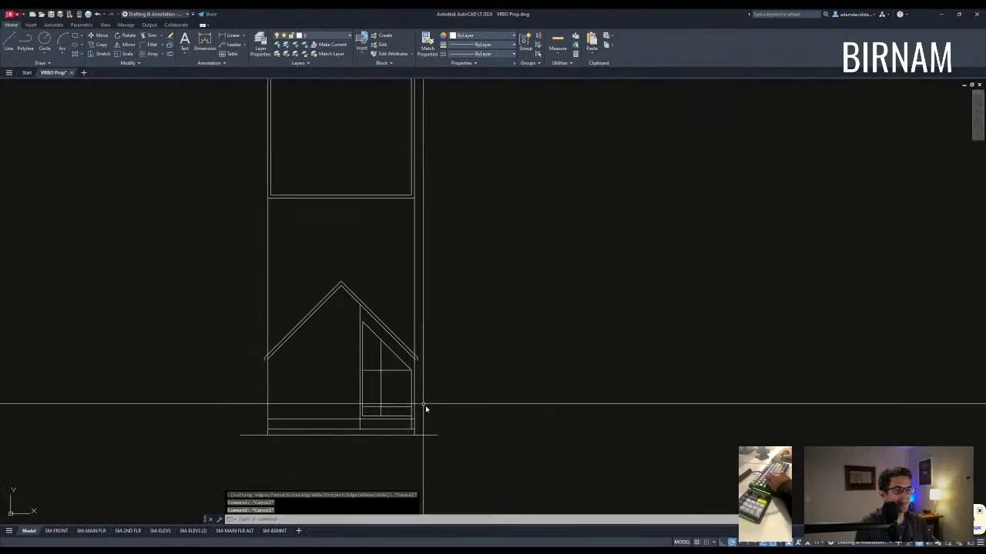
pyautogui.moveTo(363, 329); pyautogui.dragTo(385, 407, button='middle')
pyautogui.write('tr')
pyautogui.press('Return')
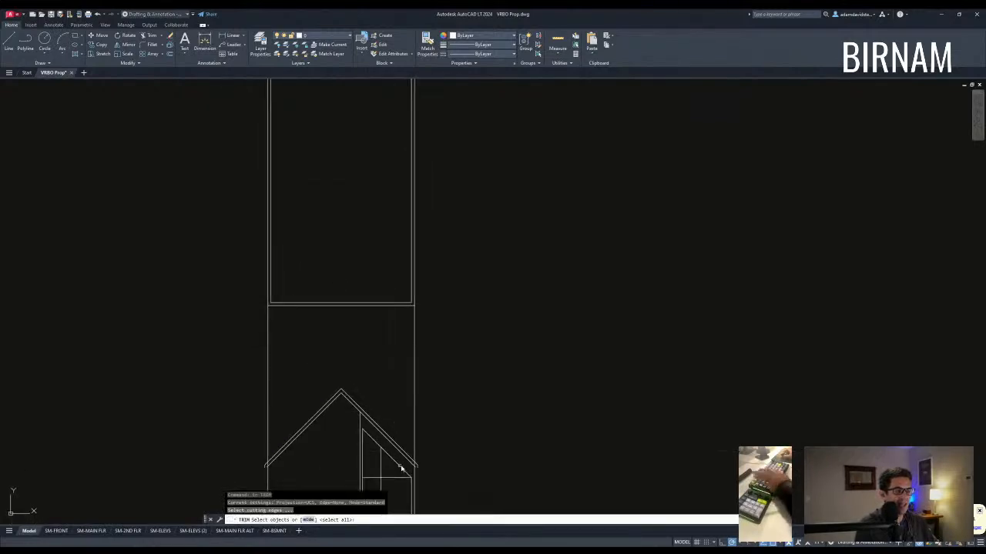
pyautogui.click(285, 390)
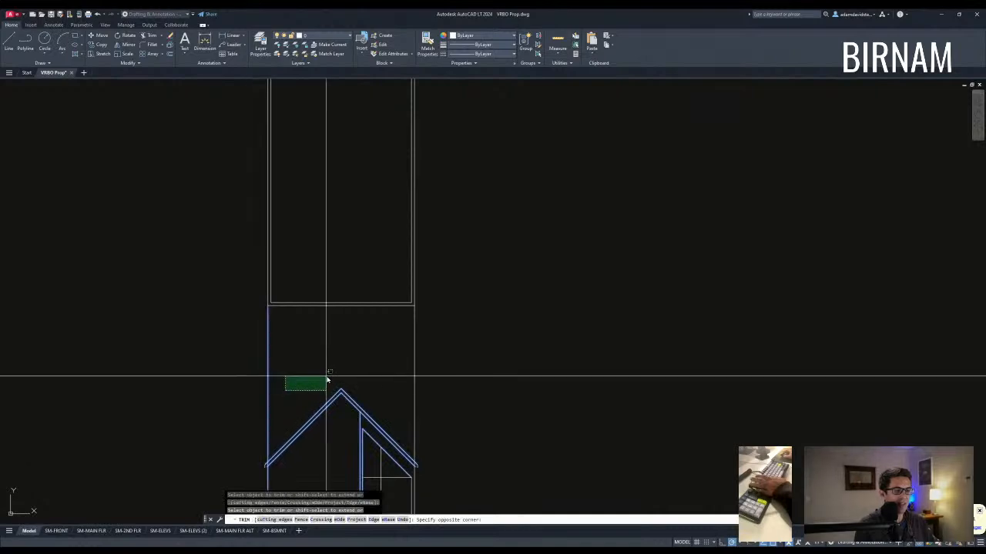
pyautogui.press('Escape')
pyautogui.press('Escape')
pyautogui.scroll(-2, 433, 343)
# Step: Draw a horizontal line from the right roof slope outward past the right side of the house
pyautogui.moveTo(432, 343); pyautogui.dragTo(394, 370, button='middle')
pyautogui.write('l')
pyautogui.press('Return')
pyautogui.scroll(2, 391, 459)
pyautogui.moveTo(391, 459); pyautogui.dragTo(370, 401, button='middle')
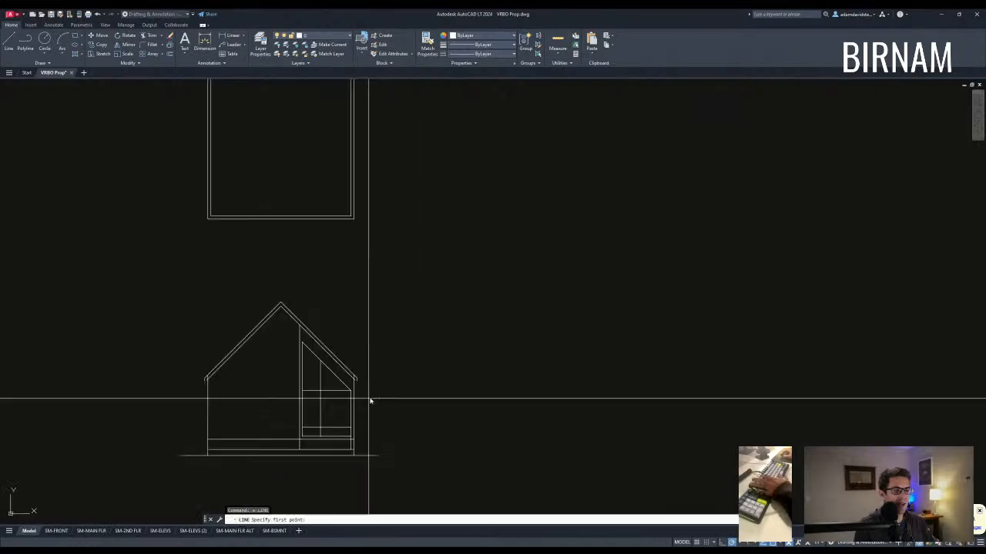
pyautogui.scroll(2, 338, 365)
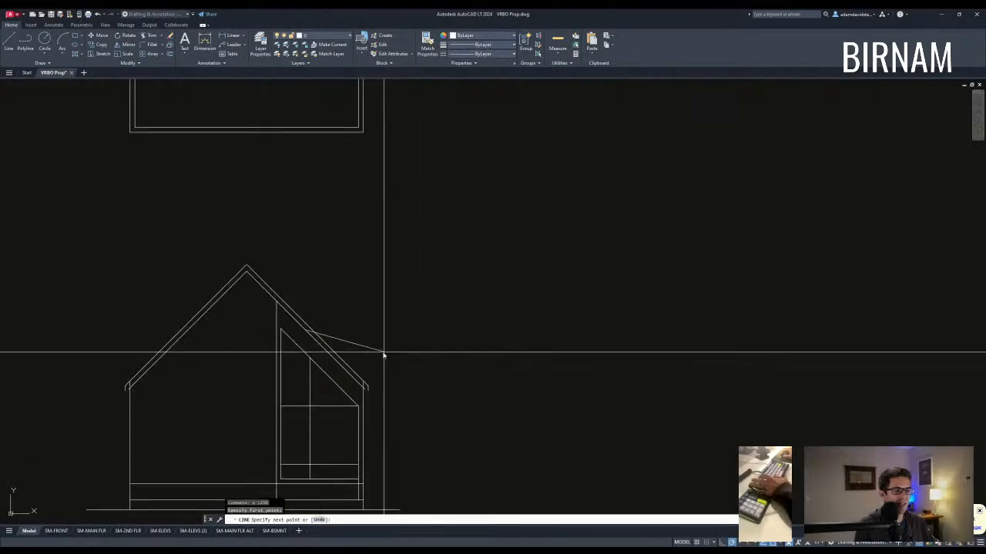
pyautogui.scroll(2, 331, 367)
pyautogui.click(330, 368)
pyautogui.scroll(-4, 334, 351)
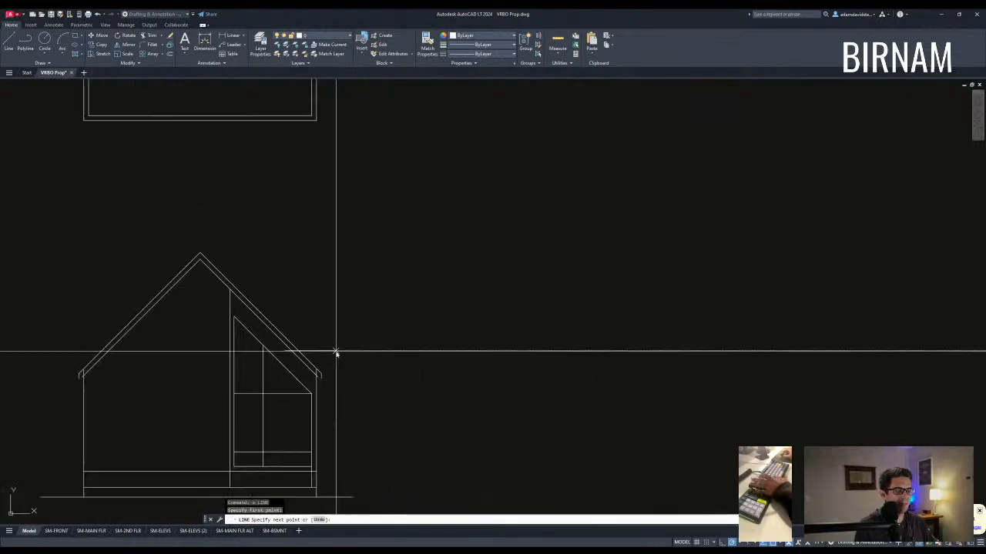
pyautogui.click(428, 352)
pyautogui.press('Escape')
# Step: Offset the outer right wall line 8 feet outward and lengthen the ground line past it
pyautogui.write('o')
pyautogui.press('Return')
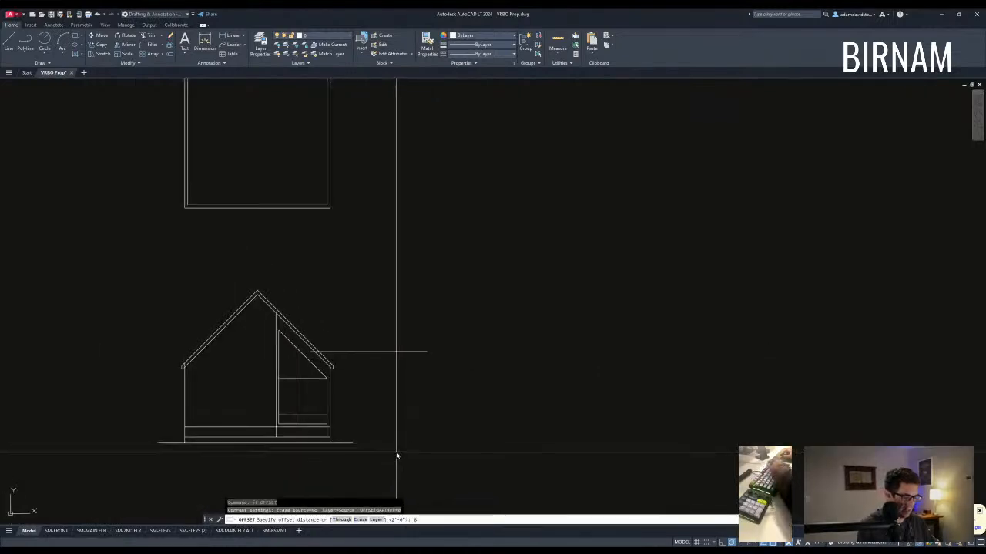
pyautogui.press('Escape')
pyautogui.moveTo(356, 462); pyautogui.dragTo(351, 439)
pyautogui.click(354, 443)
pyautogui.click(392, 444)
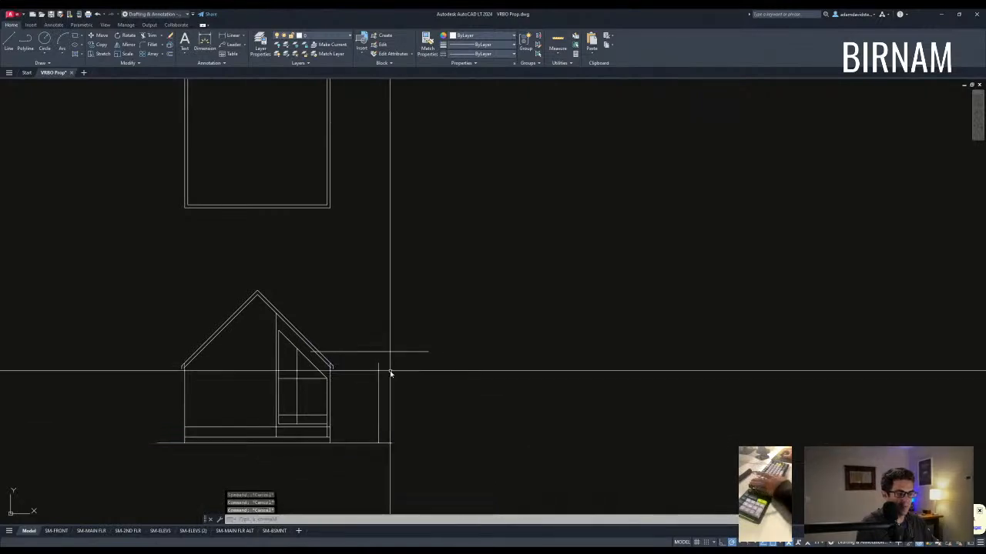
# Step: Offset the new horizontal roof line by 3 inches to form a thin flat roof edge
pyautogui.write('o')
pyautogui.press('Return')
pyautogui.write('3')
pyautogui.press('Return')
pyautogui.click(357, 346)
pyautogui.press('Escape')
# Step: Extend the side addition's vertical wall line up to the lower flat roof line
pyautogui.write('ex')
pyautogui.press('Return')
pyautogui.scroll(3, 362, 343)
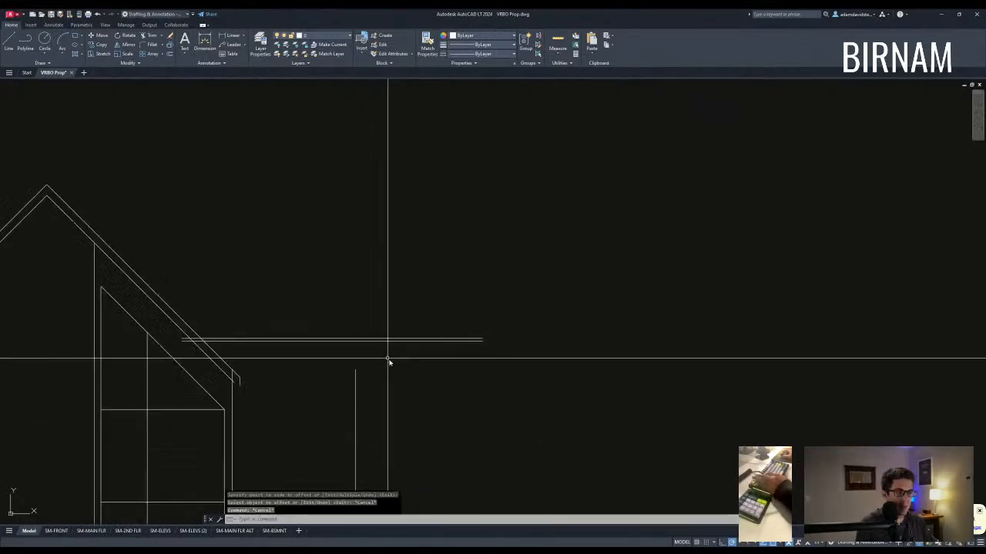
pyautogui.click(356, 381)
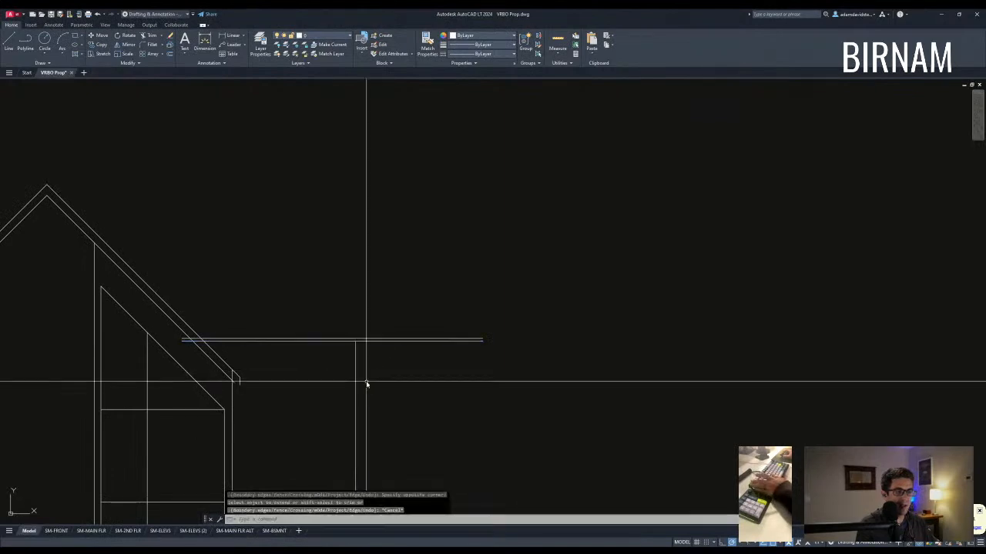
pyautogui.moveTo(365, 383); pyautogui.dragTo(373, 373, button='middle')
pyautogui.press('Escape')
# Step: Offset the side addition's wall line 3 inches outward and extend the copy to the upper flat roof line
pyautogui.write('o')
pyautogui.press('Return')
pyautogui.click(365, 340)
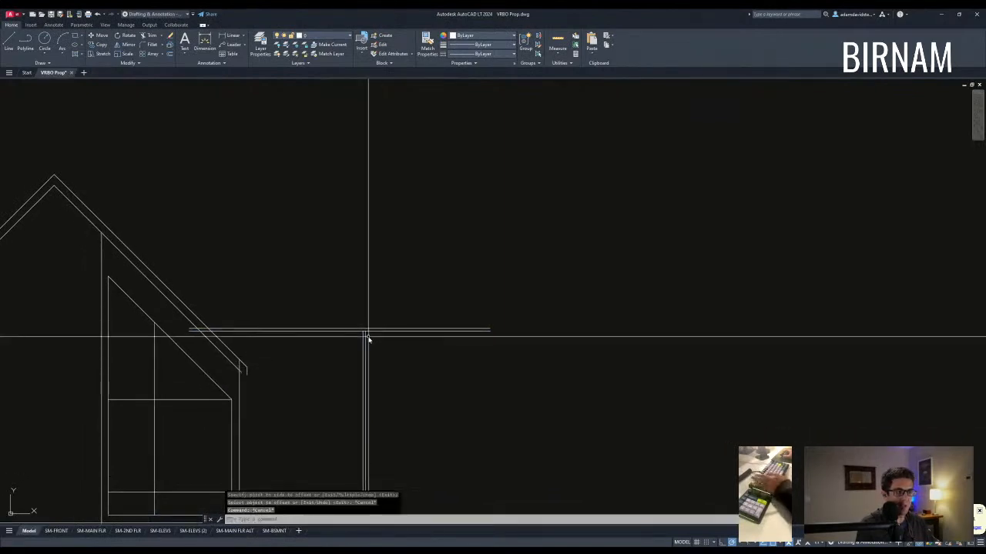
pyautogui.press('Escape')
pyautogui.write('ex')
pyautogui.press('Return')
pyautogui.scroll(3, 368, 330)
pyautogui.press('Escape')
# Step: Trim the excess flat roof lines and the offset vertical to leave a short closed overhang at the outer end
pyautogui.write('tr')
pyautogui.press('Return')
pyautogui.click(372, 352)
pyautogui.click(338, 317)
pyautogui.scroll(-5, 341, 350)
pyautogui.press('Escape')
# Step: Trim the two flat roof lines where they pass inside the gable's outer roof slope
pyautogui.write('tr')
pyautogui.press('Return')
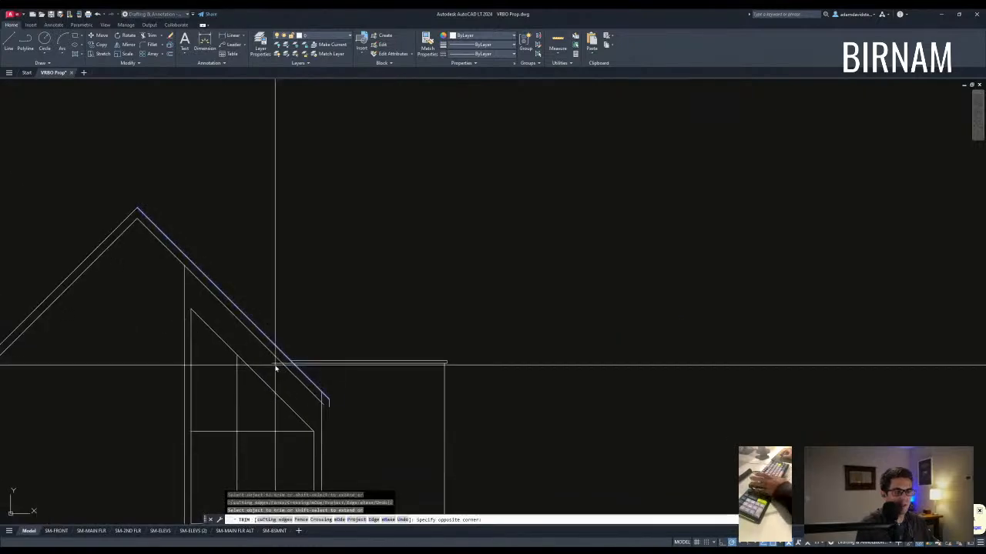
pyautogui.scroll(3, 272, 359)
pyautogui.press('Escape')
# Step: Draw the porch roof outline from the gable's eave tip: about 7 feet horizontally, 6 inches up, and sloping back to the flat roof's junction
pyautogui.write('l')
pyautogui.press('Return')
pyautogui.scroll(-2, 259, 194)
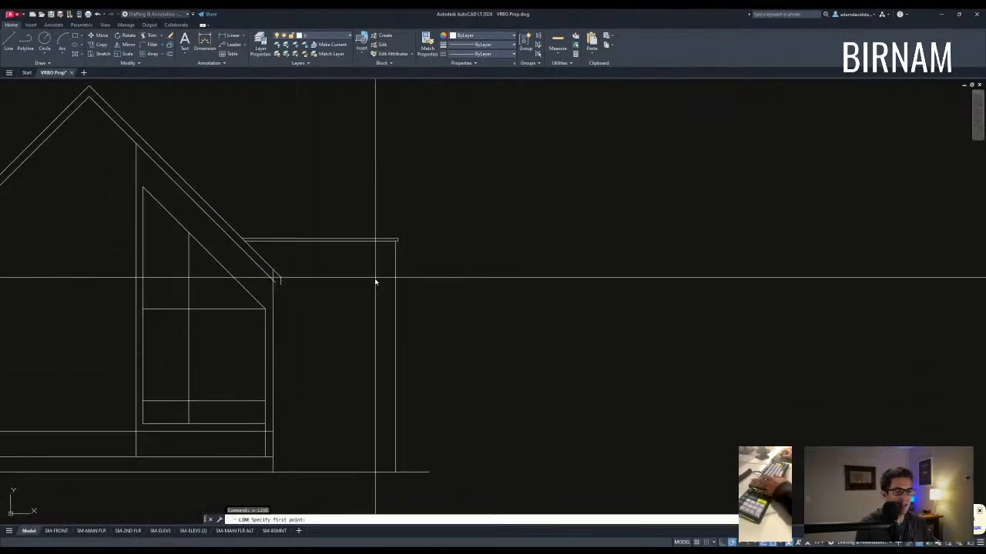
pyautogui.click(280, 284)
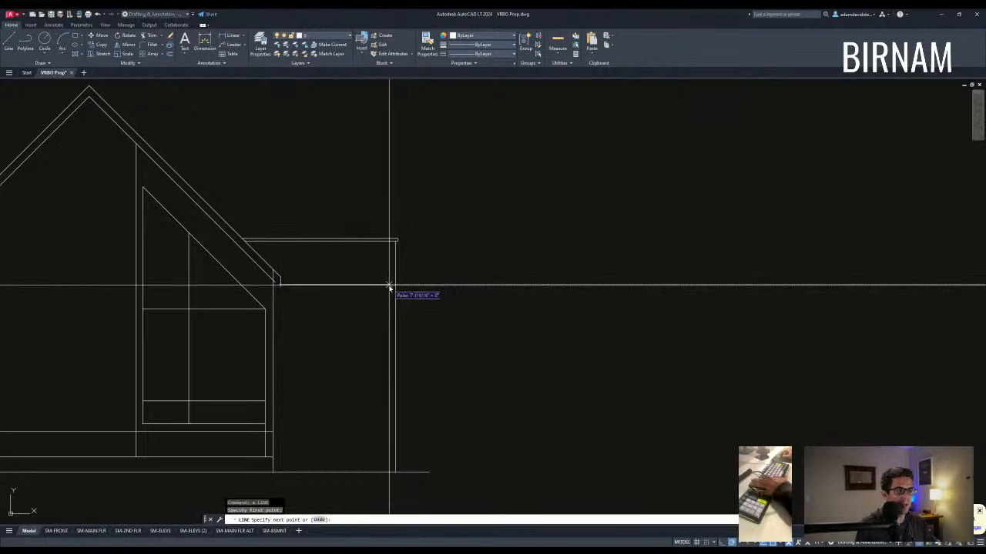
pyautogui.click(390, 284)
pyautogui.write('6')
pyautogui.press('Return')
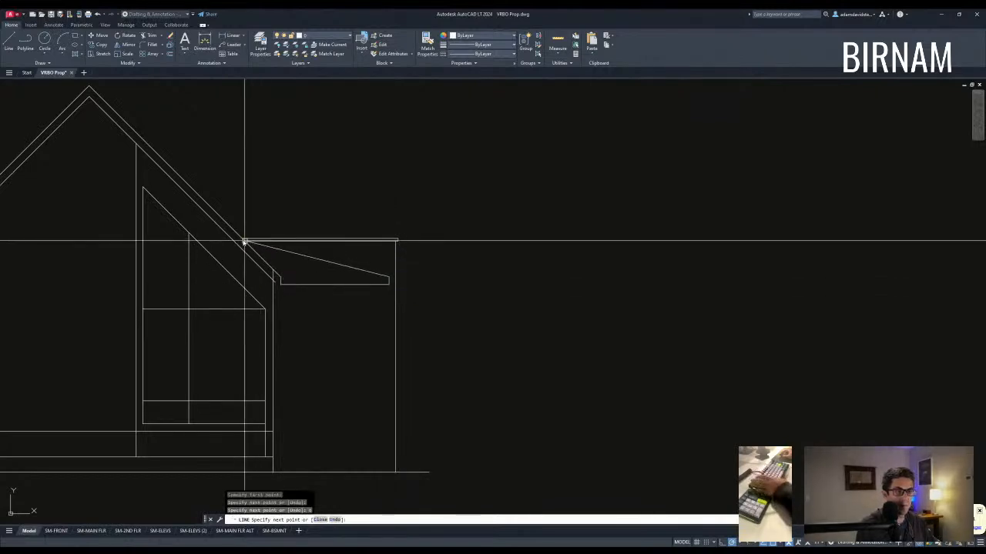
pyautogui.click(245, 242)
pyautogui.press('Escape')
# Step: Draw a vertical post line from the porch roof's outer lower corner down to the ground line
pyautogui.write('a')
pyautogui.press('space')
pyautogui.click(391, 285)
pyautogui.press('Escape')
pyautogui.write('a space')
pyautogui.click(390, 285)
pyautogui.click(389, 472)
pyautogui.press('Escape')
# Step: Offset the porch post line 6 inches toward the house
pyautogui.write('o')
pyautogui.press('space')
pyautogui.write('6')
pyautogui.press('Return')
pyautogui.click(389, 422)
pyautogui.click(375, 429)
pyautogui.press('Escape')
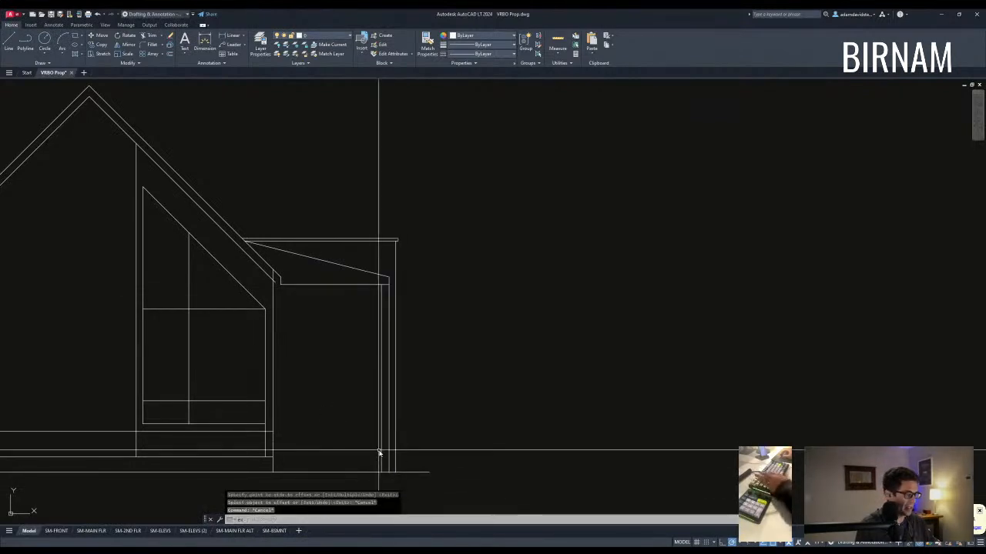
# Step: Extend the two horizontal base lines of the gabled front across to the outer porch post line
pyautogui.write('ex')
pyautogui.press('space')
pyautogui.click(391, 455)
pyautogui.press('space')
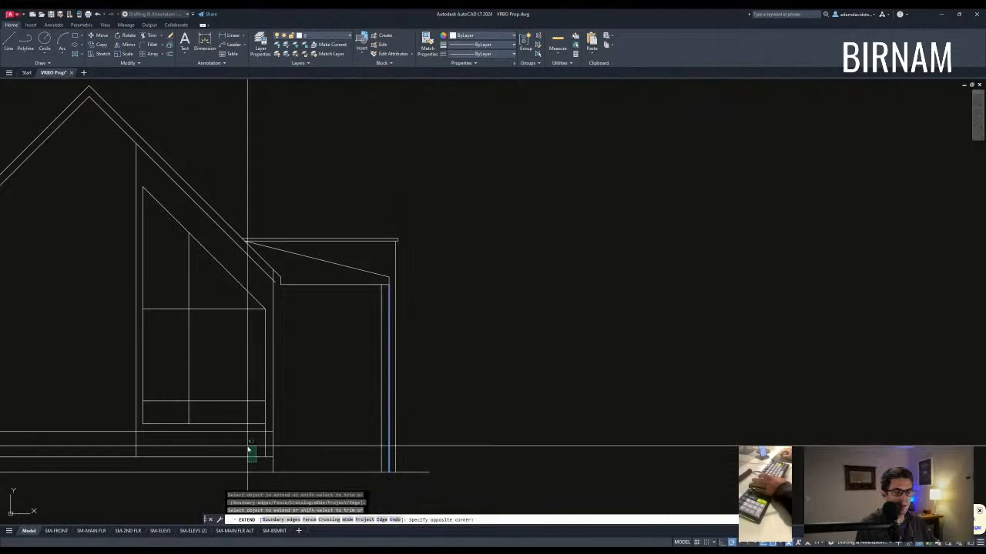
pyautogui.press('Escape')
pyautogui.press('Escape')
pyautogui.press('Escape')
pyautogui.press('Escape')
pyautogui.scroll(2, 333, 462)
pyautogui.moveTo(334, 462); pyautogui.dragTo(370, 433, button='middle')
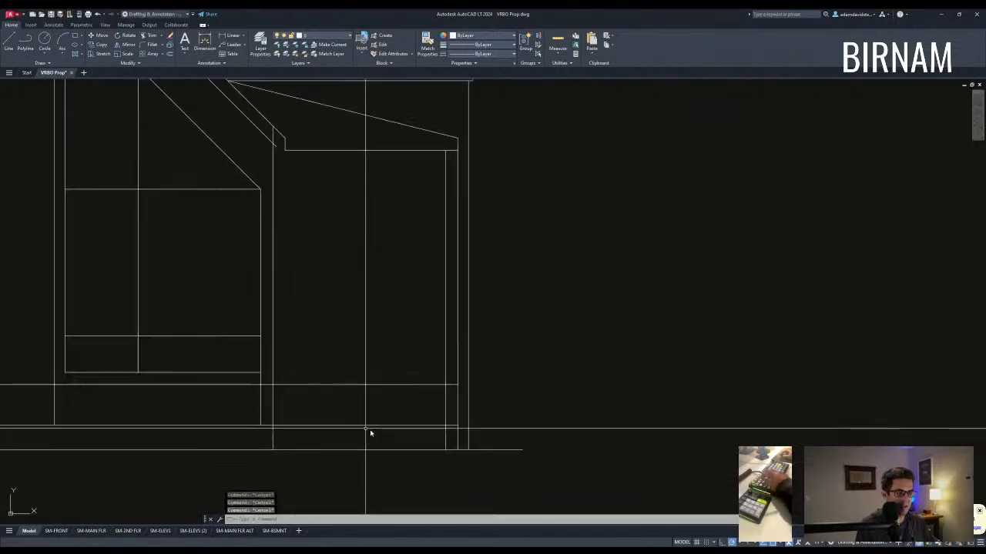
# Step: Trim the upper base line where it runs past the house wall into the porch
pyautogui.write('tr')
pyautogui.press('space')
pyautogui.click(288, 407)
pyautogui.click(266, 400)
pyautogui.press('space')
pyautogui.click(314, 395)
pyautogui.click(306, 375)
pyautogui.press('Escape')
pyautogui.press('Escape')
# Step: Offset the porch's lower base line 12 inches upward and trim the porch lines between the house wall and the post
pyautogui.write('ff')
pyautogui.press('space')
pyautogui.write('12')
pyautogui.press('space')
pyautogui.press('Escape')
pyautogui.write('tr')
pyautogui.press('space')
pyautogui.scroll(4, 270, 408)
pyautogui.click(286, 393)
pyautogui.press('Escape')
pyautogui.write('tr')
pyautogui.press('space')
pyautogui.scroll(-2, 601, 423)
pyautogui.press('Escape')
pyautogui.scroll(-3, 645, 452)
pyautogui.scroll(-2, 477, 323)
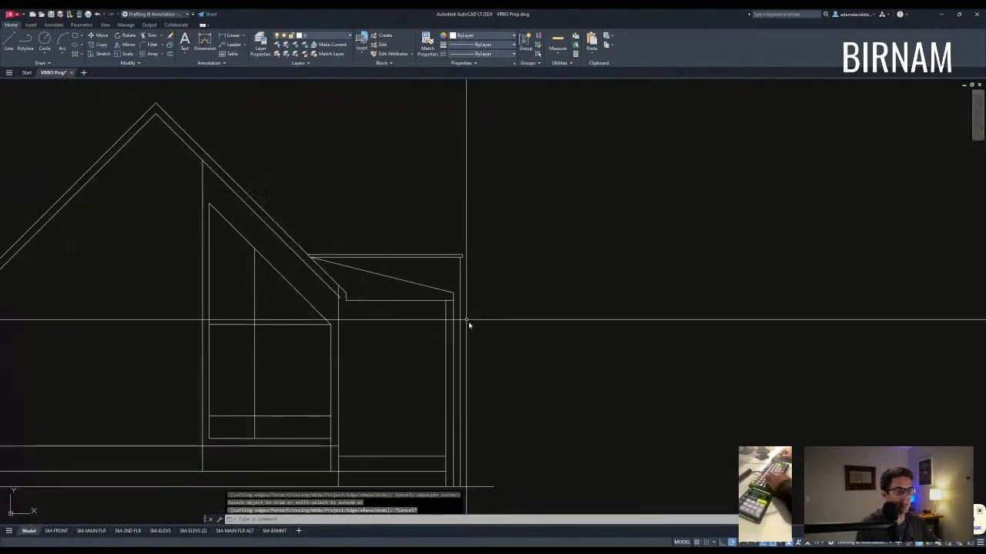
pyautogui.scroll(-2, 443, 354)
pyautogui.scroll(2, 448, 397)
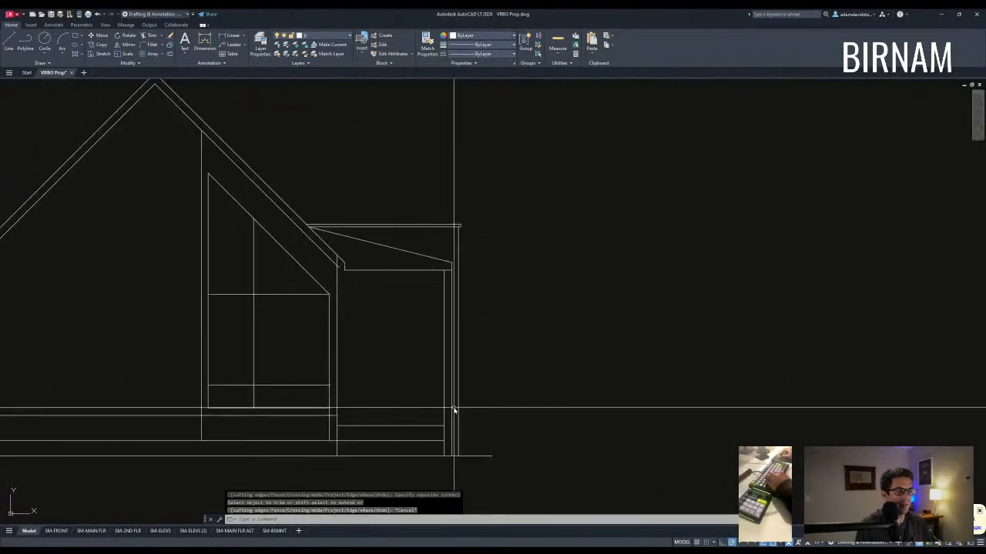
# Step: Move the two porch post lines 6 inches toward the house
pyautogui.click(455, 409)
pyautogui.click(434, 391)
pyautogui.write('m')
pyautogui.press('space')
pyautogui.click(517, 360)
pyautogui.write('6')
pyautogui.press('space')
pyautogui.press('Escape')
pyautogui.press('Escape')
pyautogui.scroll(-4, 469, 374)
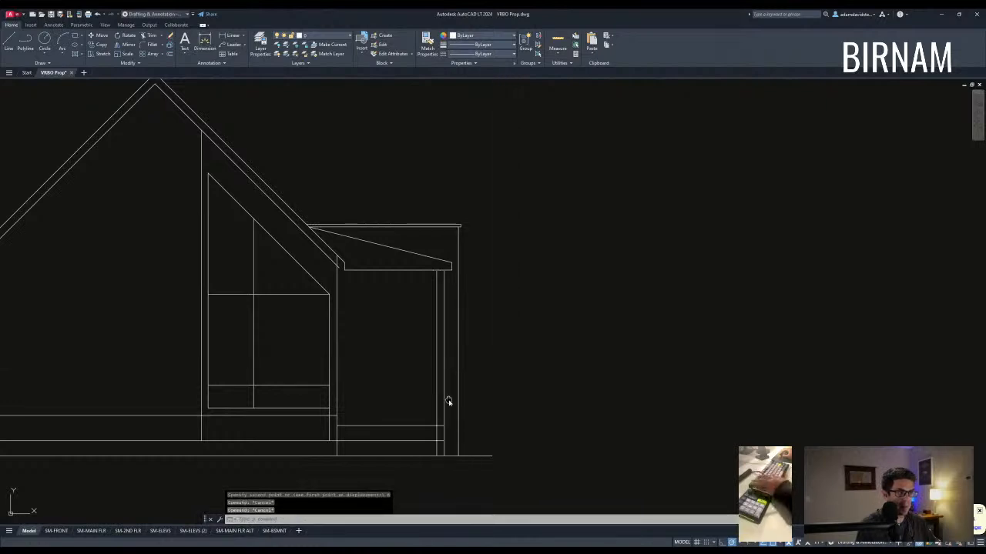
# Step: Offset the inner line of the floor plan's lower end wall 15 feet into the plan
pyautogui.scroll(-1, 485, 432)
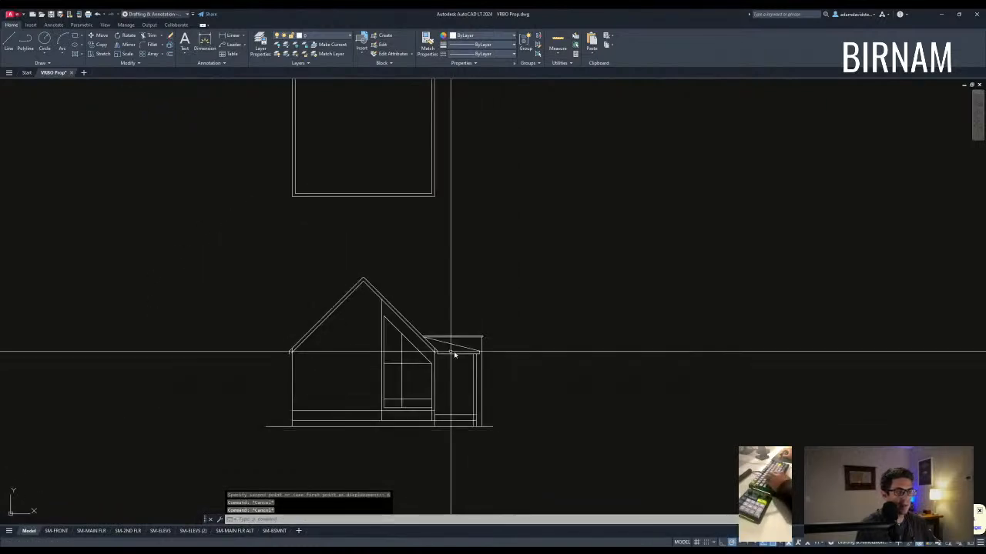
pyautogui.moveTo(435, 382); pyautogui.dragTo(432, 389, button='middle')
pyautogui.scroll(-2, 433, 388)
pyautogui.moveTo(484, 298); pyautogui.dragTo(476, 326, button='middle')
pyautogui.scroll(2, 423, 300)
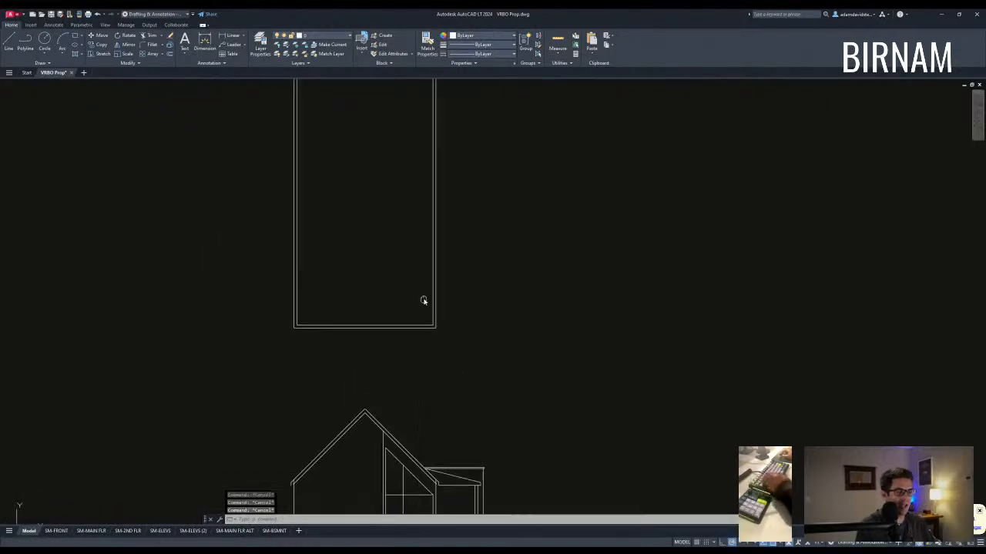
pyautogui.write('o')
pyautogui.press('space')
pyautogui.write('15')
pyautogui.press('space')
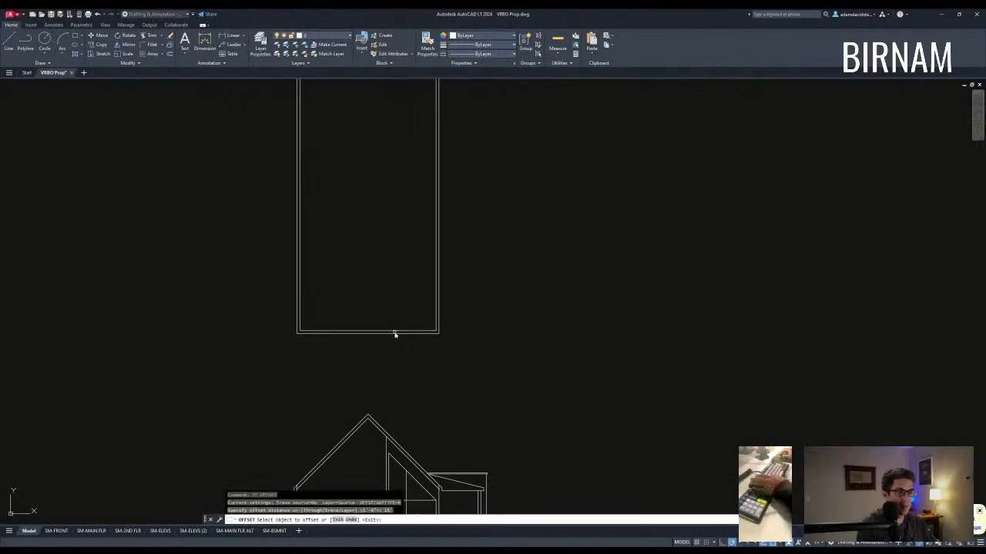
pyautogui.click(394, 333)
pyautogui.click(397, 260)
pyautogui.press('Escape')
# Step: Offset the inner line of the floor plan's upper end wall 12 feet into the plan
pyautogui.moveTo(397, 256); pyautogui.dragTo(358, 362, button='middle')
pyautogui.moveTo(323, 263); pyautogui.dragTo(327, 278, button='middle')
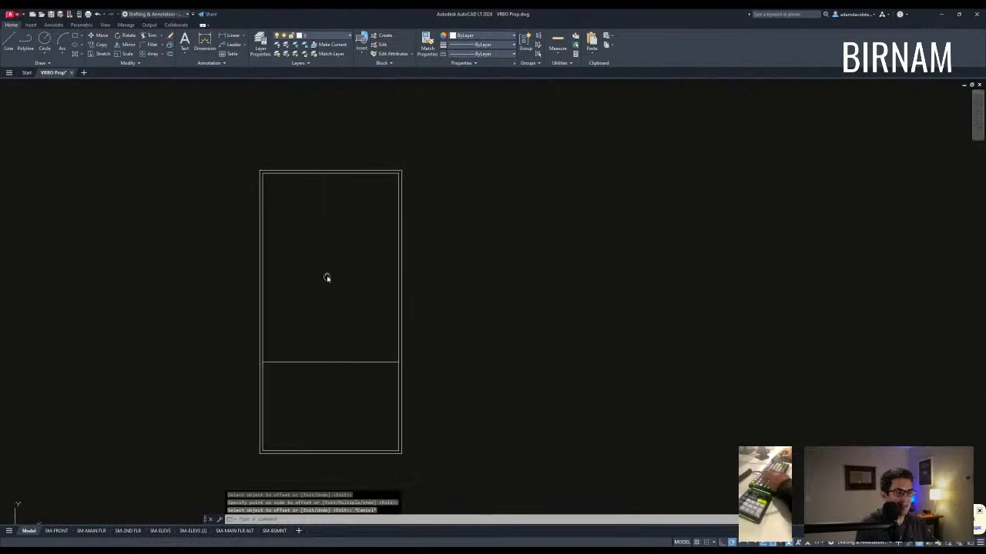
pyautogui.write('o')
pyautogui.press('space')
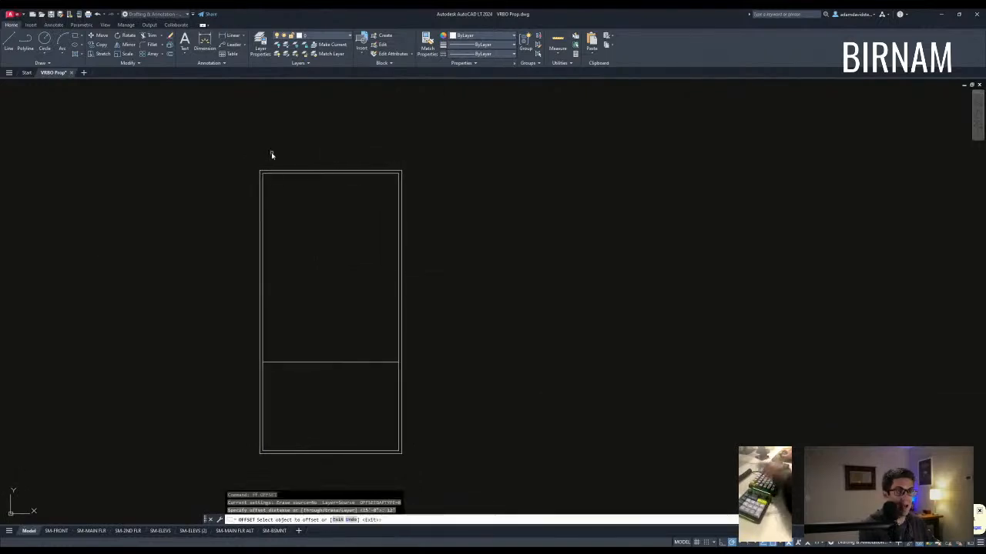
pyautogui.press('Escape')
pyautogui.press('Escape')
pyautogui.press('Escape')
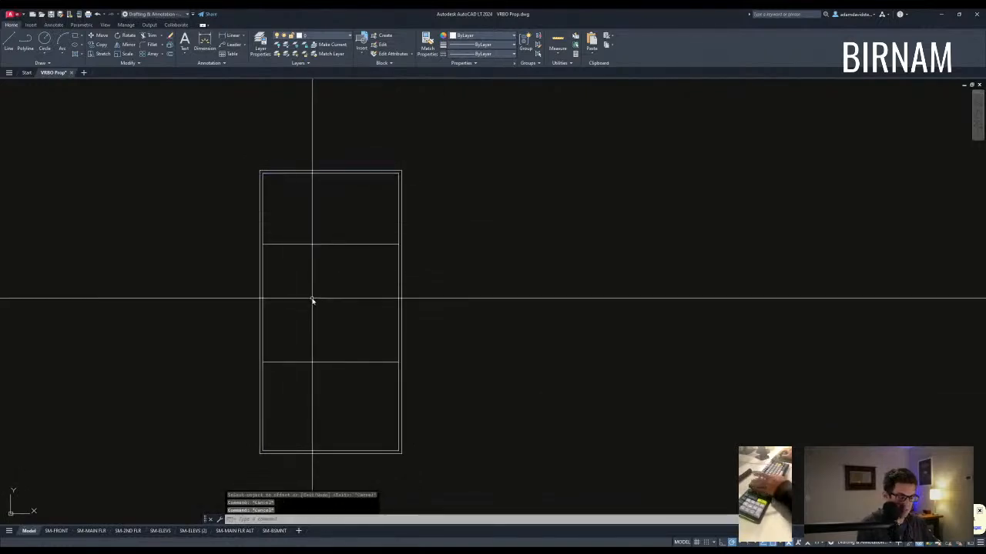
# Step: Offset the upper cross partition line 3 1/2 inches to give the partition its thickness
pyautogui.click(280, 248)
pyautogui.press('Escape')
pyautogui.press('Escape')
pyautogui.scroll(4, 278, 234)
pyautogui.write('dd')
pyautogui.press('space')
pyautogui.click(239, 259)
pyautogui.moveTo(248, 178); pyautogui.dragTo(238, 247, button='middle')
pyautogui.press('Escape')
pyautogui.press('Escape')
pyautogui.press('Escape')
pyautogui.moveTo(288, 298)
pyautogui.mouseDown(button='middle')
pyautogui.moveTo(390, 324)
pyautogui.moveTo(380, 310)
pyautogui.mouseUp(button='middle')
pyautogui.press('Escape')
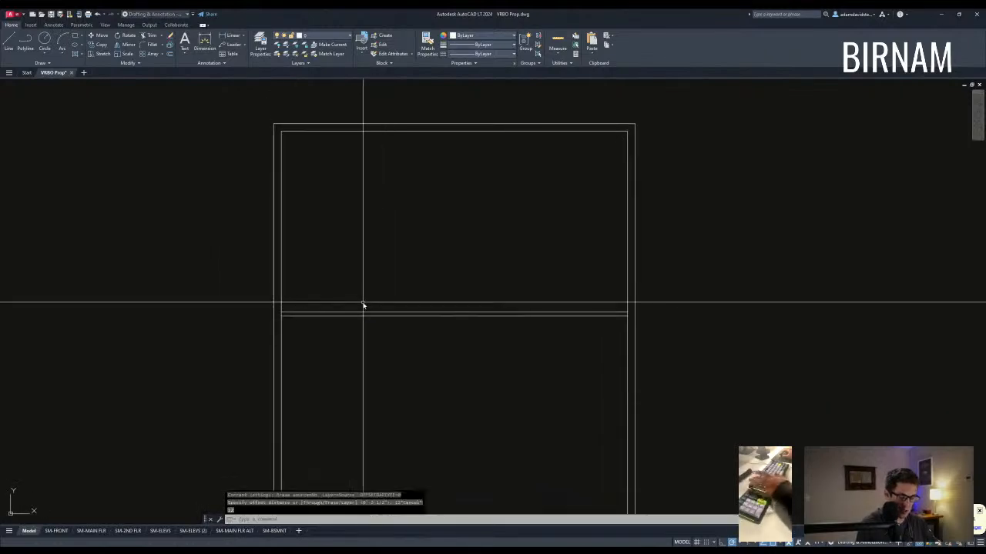
# Step: Offset the plan's inner left wall line 12 feet inward and trim the copy below the upper cross partition
pyautogui.write('o')
pyautogui.press('space')
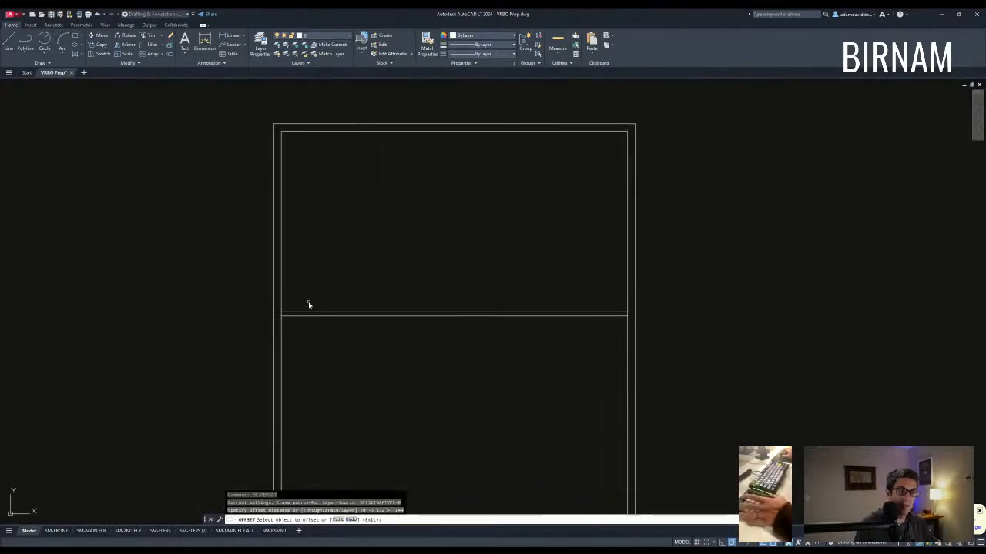
pyautogui.click(446, 346)
pyautogui.press('Escape')
pyautogui.press('Escape')
pyautogui.scroll(-2, 451, 348)
pyautogui.moveTo(451, 348); pyautogui.dragTo(398, 341, button='middle')
pyautogui.write('tr')
pyautogui.press('space')
pyautogui.click(433, 340)
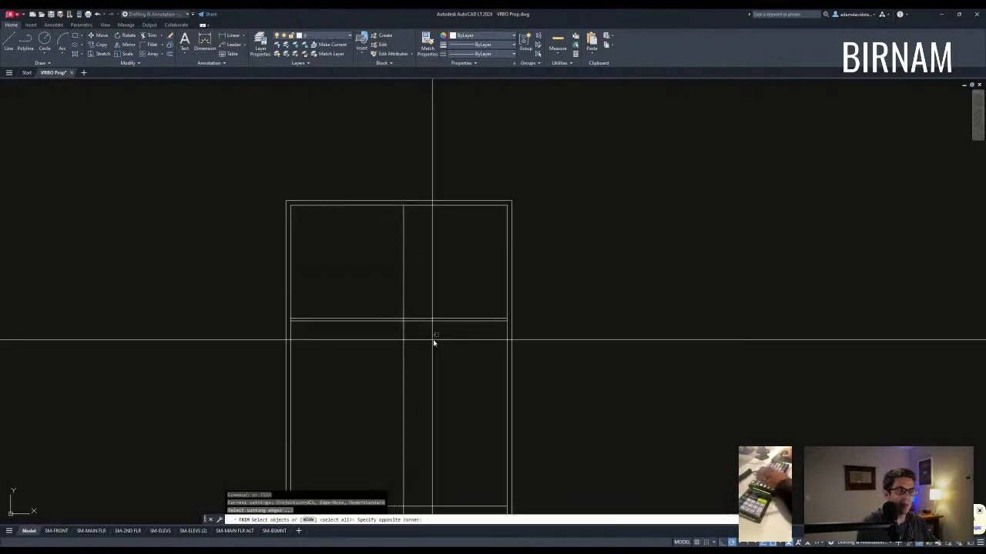
pyautogui.click(402, 344)
pyautogui.press('Escape')
pyautogui.scroll(-2, 431, 337)
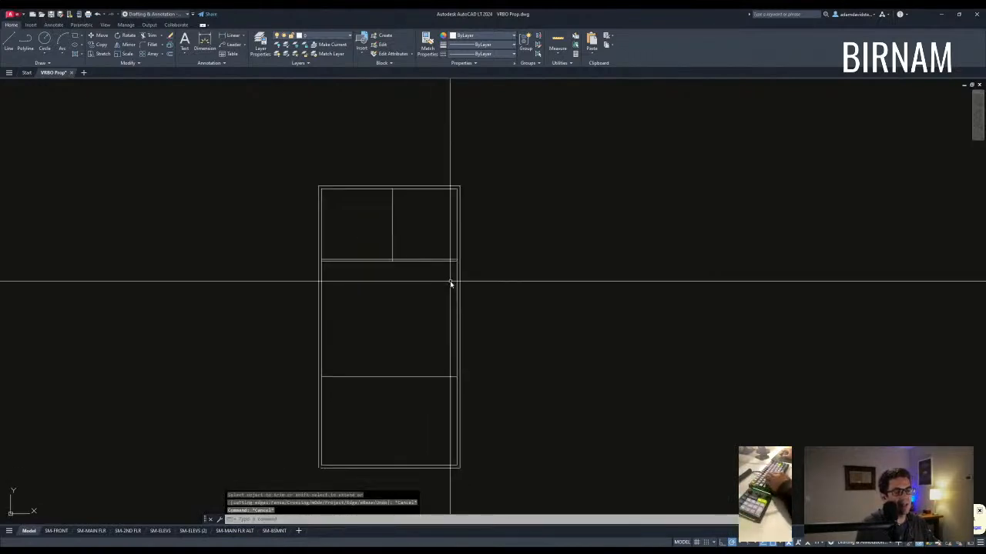
# Step: Offset the vertical partition line in the upper room 3.5 inches to the right
pyautogui.write('o')
pyautogui.press('space')
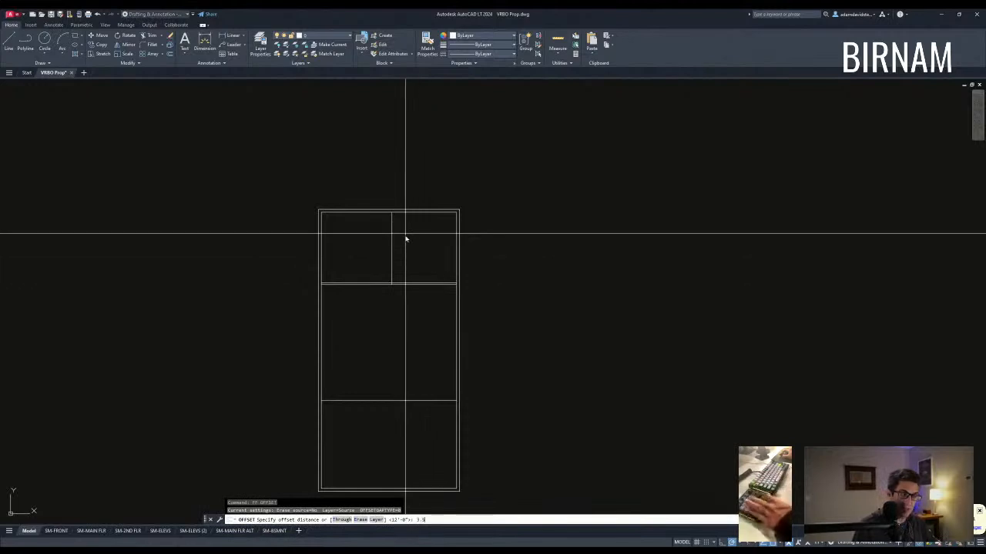
pyautogui.click(392, 234)
pyautogui.click(413, 237)
pyautogui.press('Escape')
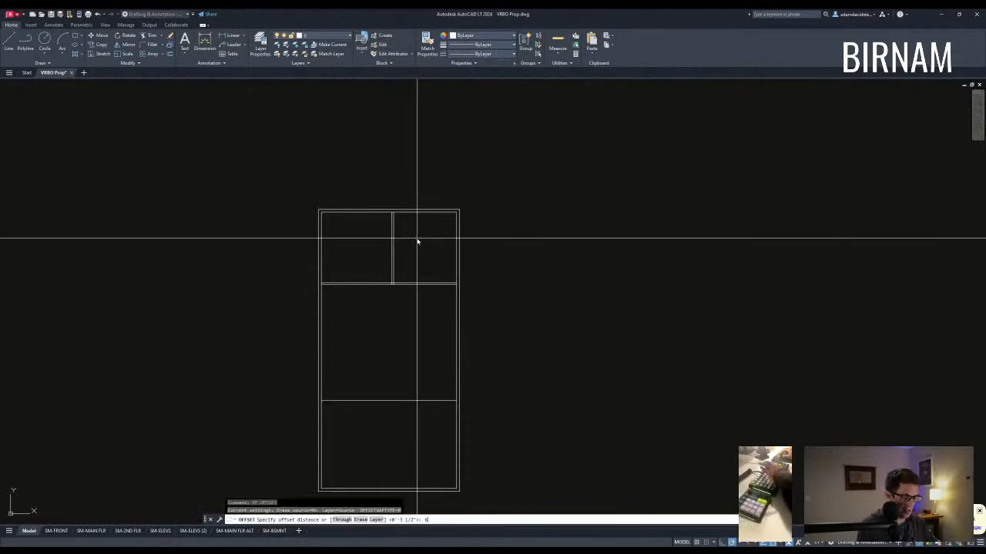
# Step: Offset the vertical partition toward the right wall and offset the copy 3.5 inches to form a second partition
pyautogui.click(393, 225)
pyautogui.click(413, 230)
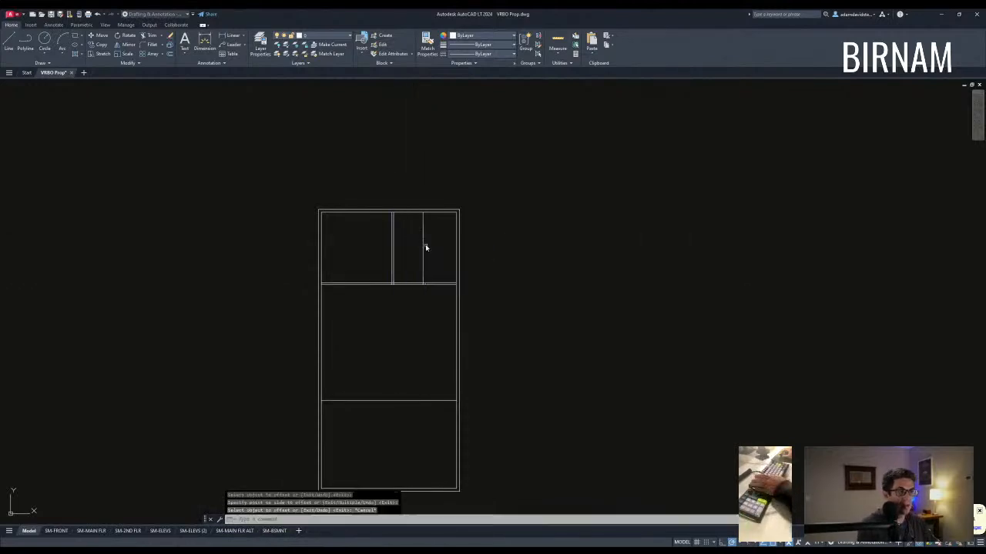
pyautogui.press('Escape')
pyautogui.press('Escape')
pyautogui.scroll(2, 429, 264)
pyautogui.write('ff')
pyautogui.press('space')
pyautogui.write('3.5')
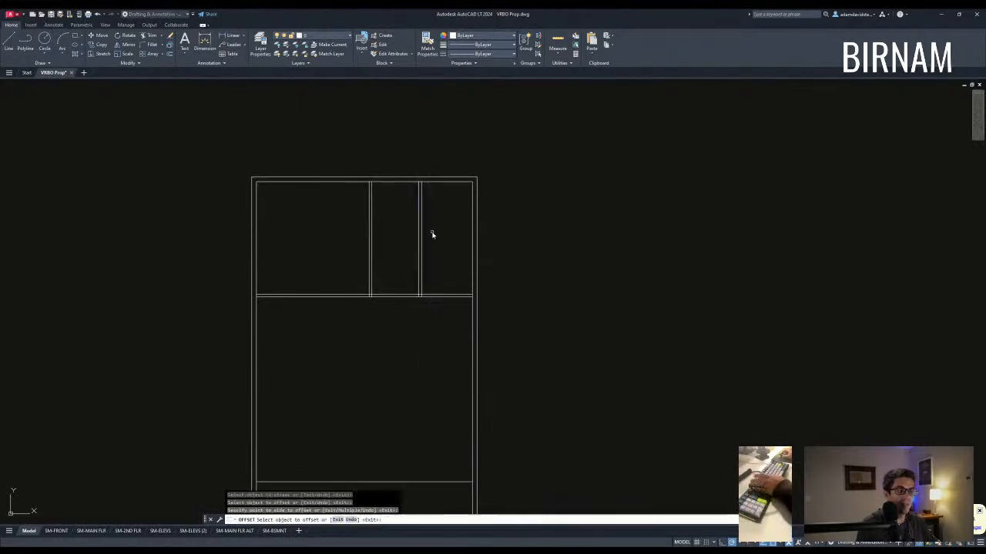
pyautogui.press('Escape')
pyautogui.press('Escape')
# Step: Measure the room width between the second vertical partition and the plan's inner right wall line
pyautogui.moveTo(421, 284); pyautogui.dragTo(418, 318, button='middle')
pyautogui.write('d')
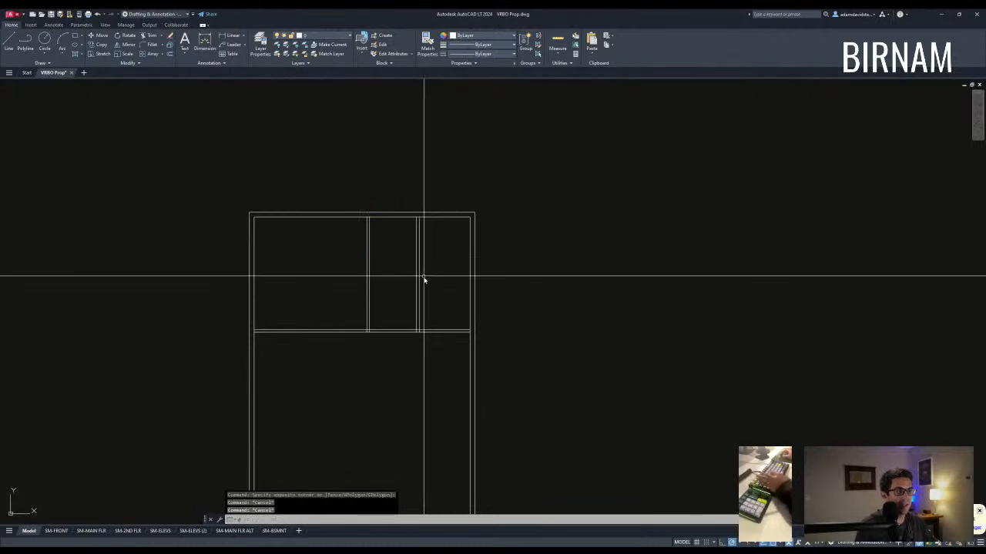
pyautogui.write('i')
pyautogui.press('space')
pyautogui.click(420, 275)
pyautogui.click(469, 275)
pyautogui.press('Escape')
pyautogui.moveTo(384, 282); pyautogui.dragTo(394, 308, button='middle')
pyautogui.press('Escape')
# Step: Erase both lines of the first vertical partition in the middle of the upper room
pyautogui.click(385, 297)
pyautogui.click(336, 270)
pyautogui.write('e')
pyautogui.press('space')
# Step: Offset the plan's inner left wall line 60 inches inward and trim the copy below the upper cross partition
pyautogui.write('ff')
pyautogui.press('space')
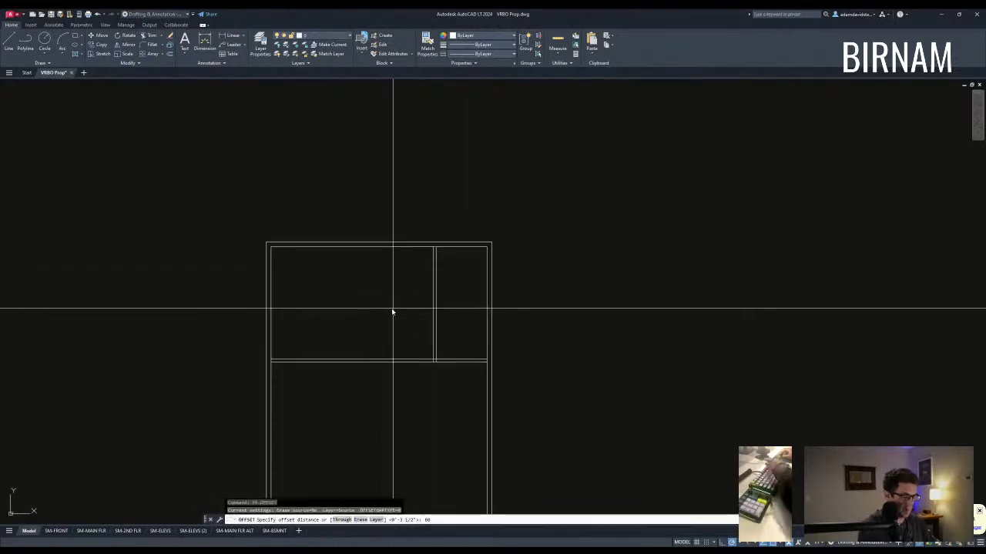
pyautogui.click(271, 276)
pyautogui.click(329, 286)
pyautogui.press('space')
pyautogui.write('tr')
pyautogui.press('space')
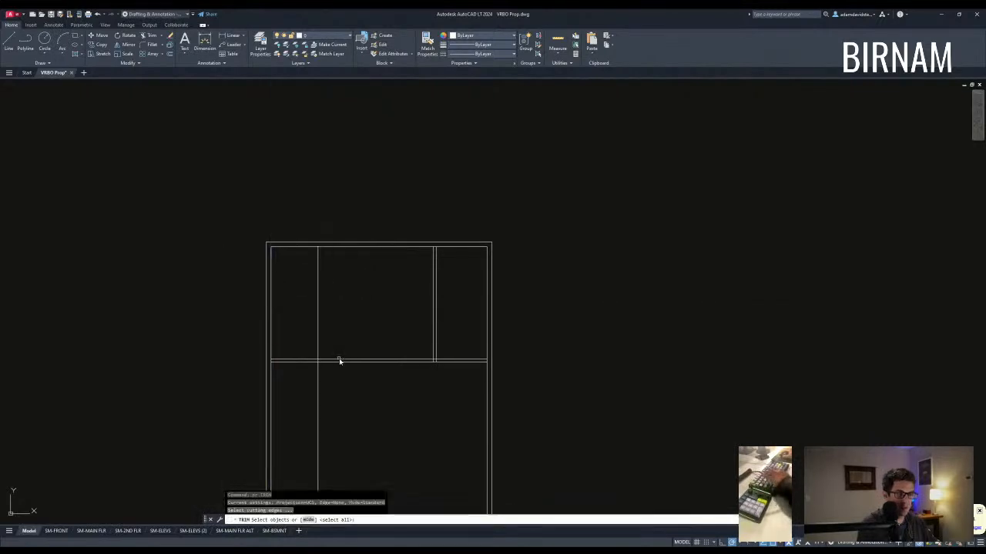
pyautogui.click(322, 387)
pyautogui.press('Escape')
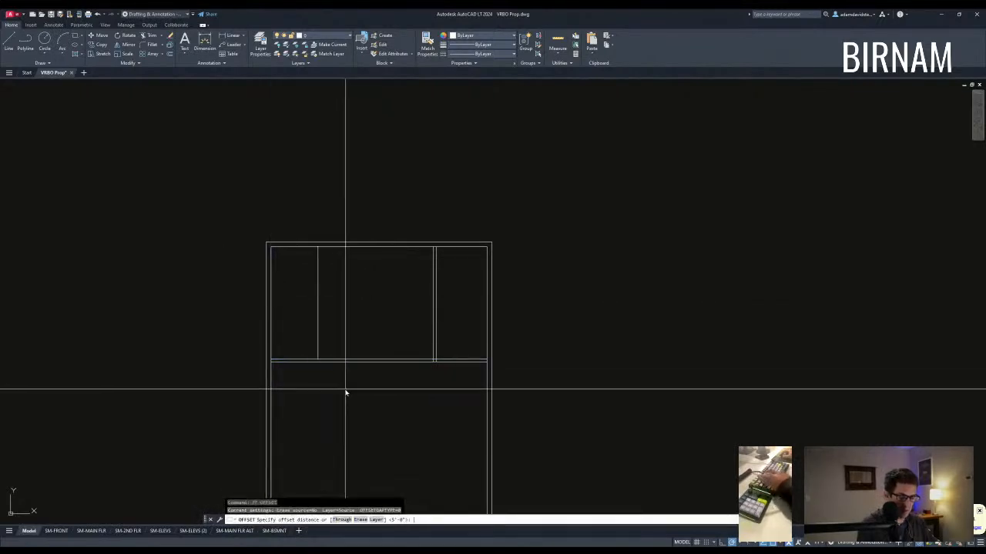
pyautogui.write('33.5')
pyautogui.click(344, 343)
pyautogui.press('Escape')
pyautogui.click(348, 324)
pyautogui.click(342, 342)
pyautogui.write('e')
pyautogui.press('Escape')
# Step: Offset the left vertical line in the upper room 3.5 inches to complete the left partition
pyautogui.write('ff')
pyautogui.press('space')
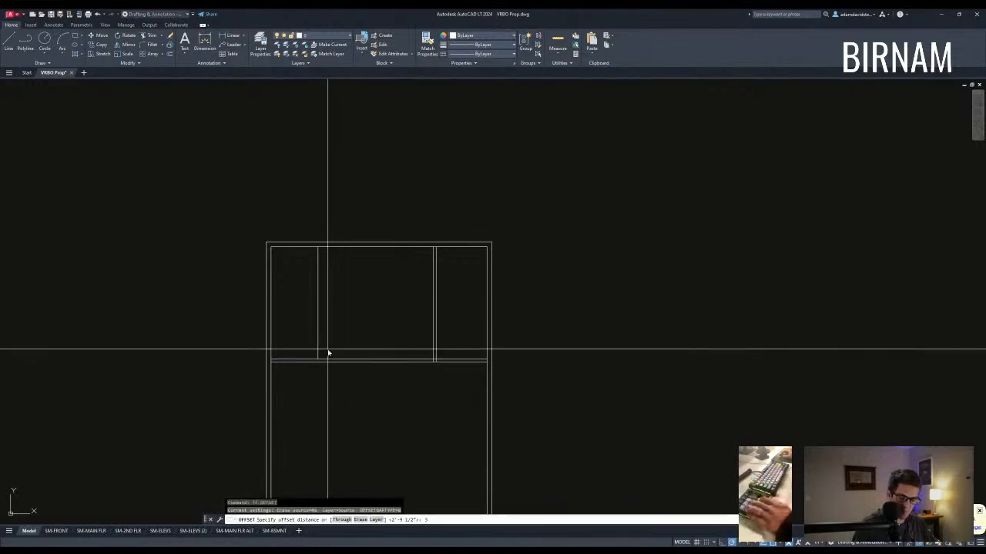
pyautogui.write('33.5')
pyautogui.press('Return')
pyautogui.press('Escape')
pyautogui.press('Escape')
pyautogui.press('Escape')
pyautogui.scroll(-2, 396, 350)
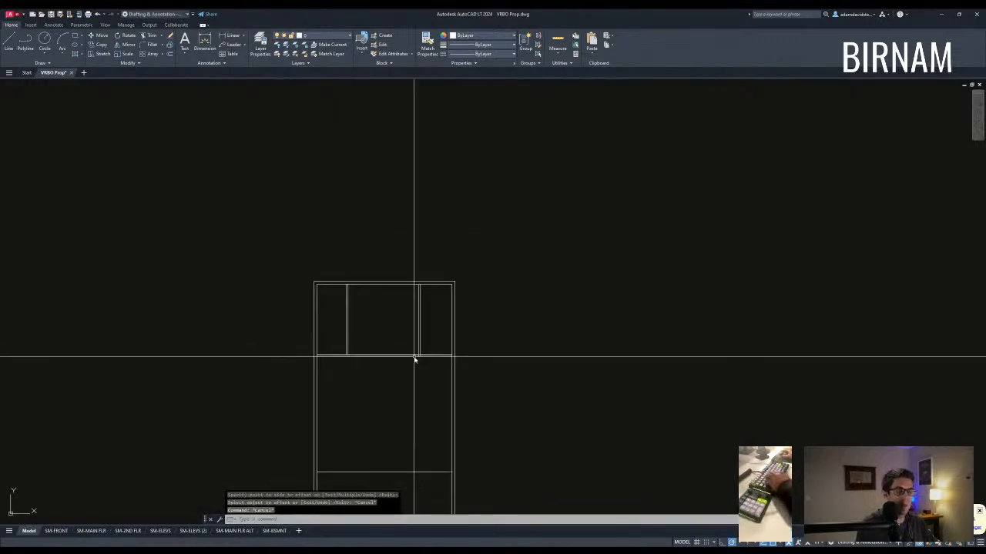
pyautogui.click(343, 366)
pyautogui.press('Escape')
pyautogui.press('Escape')
pyautogui.click(301, 374)
pyautogui.press('Escape')
pyautogui.press('Escape')
pyautogui.click(408, 376)
pyautogui.press('Escape')
pyautogui.press('Escape')
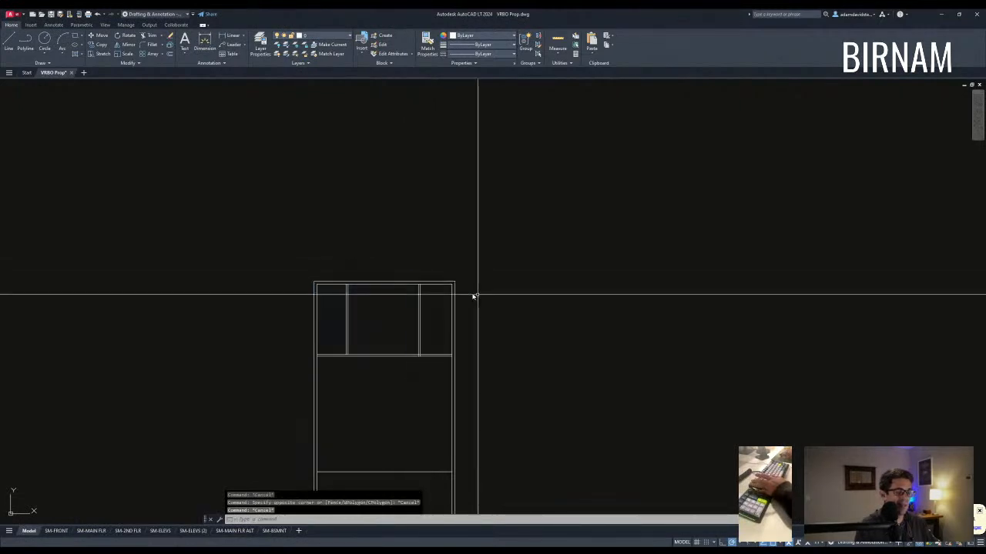
pyautogui.press('Escape')
pyautogui.press('Escape')
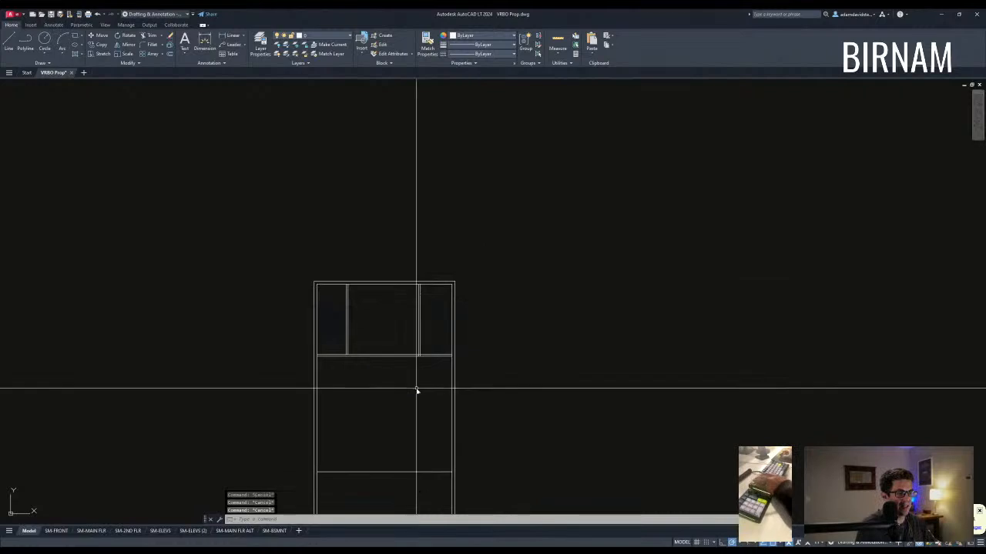
# Step: Offset the plan's inner left wall line 24 inches inward and trim the copy below the lower cross line
pyautogui.moveTo(422, 400); pyautogui.dragTo(399, 336, button='middle')
pyautogui.moveTo(409, 370); pyautogui.dragTo(408, 331, button='middle')
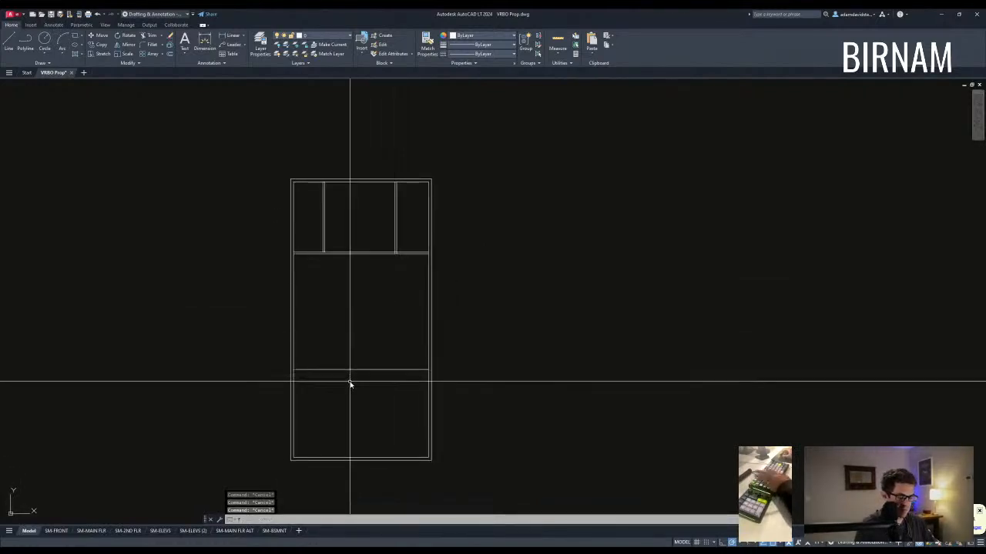
pyautogui.moveTo(355, 376); pyautogui.dragTo(358, 367, button='middle')
pyautogui.moveTo(334, 425); pyautogui.dragTo(344, 395, button='middle')
pyautogui.write('o')
pyautogui.press('Return')
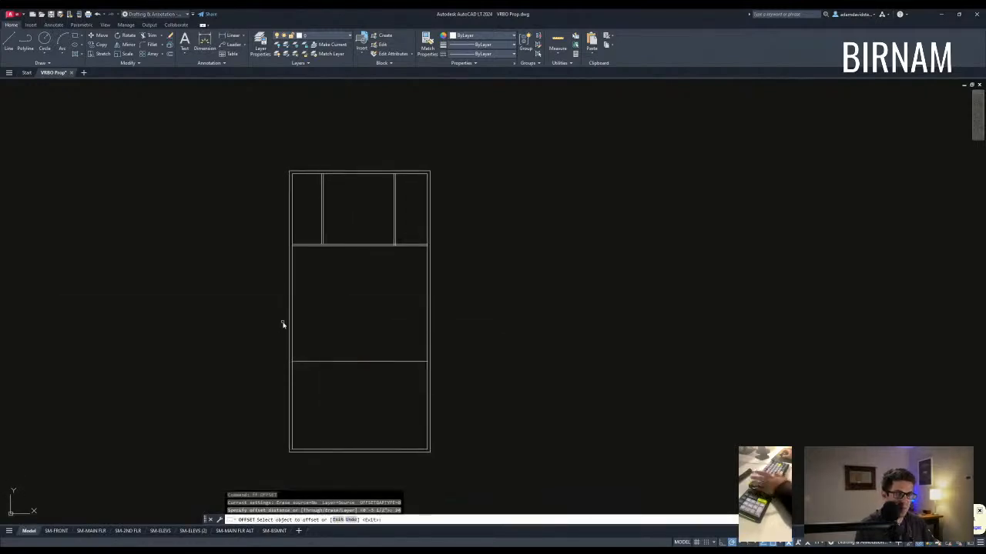
pyautogui.click(292, 328)
pyautogui.click(312, 339)
pyautogui.press('Escape')
pyautogui.write('tr')
pyautogui.press('Return')
pyautogui.click(315, 367)
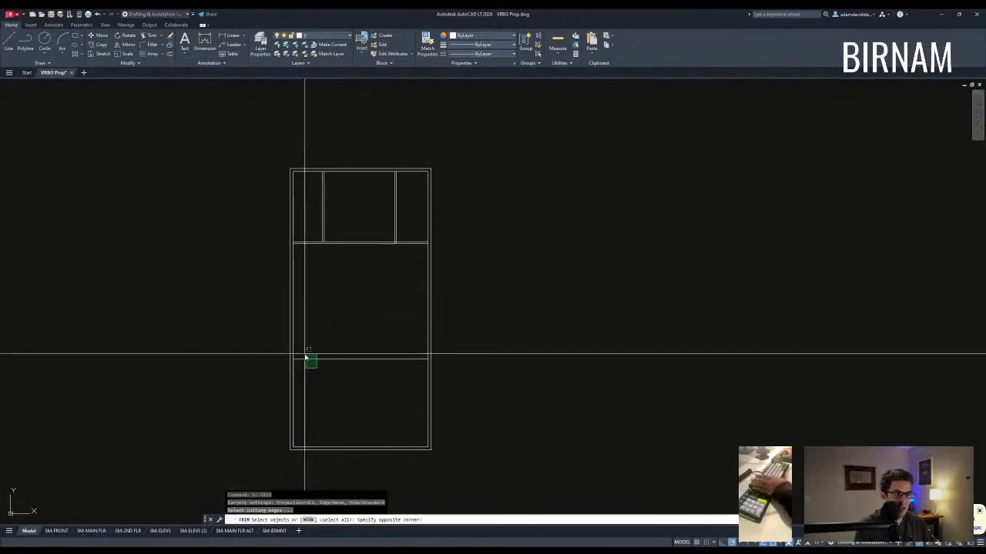
pyautogui.click(305, 381)
pyautogui.press('Escape')
pyautogui.moveTo(335, 377); pyautogui.dragTo(338, 367, button='middle')
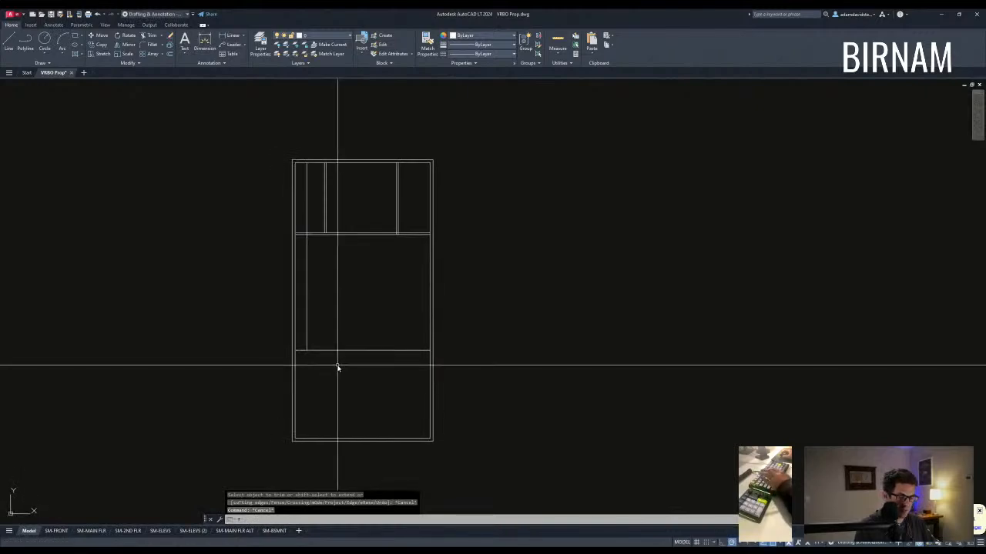
# Step: Offset the new vertical counter line 42 inches toward the right
pyautogui.write('f')
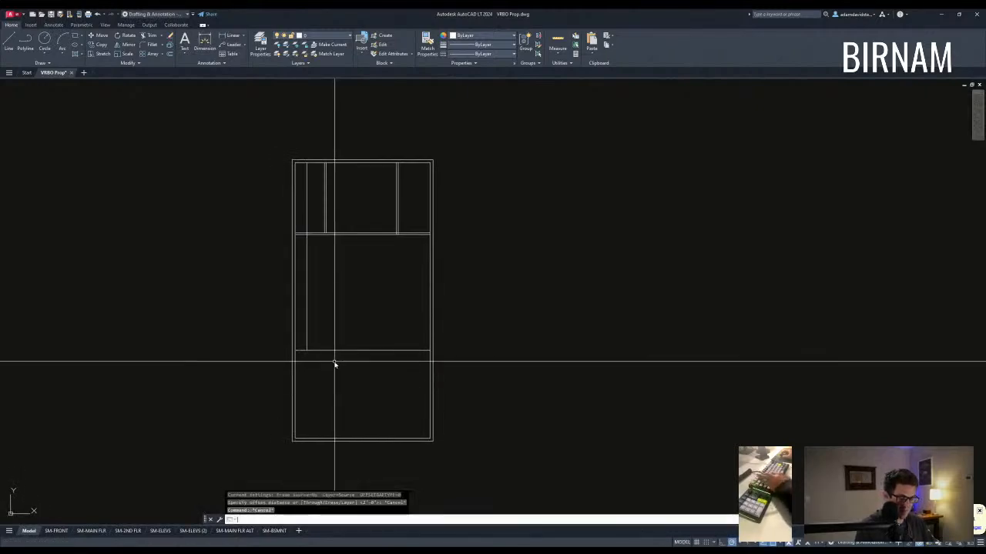
pyautogui.press('Escape')
pyautogui.press('Escape')
pyautogui.write('ff')
pyautogui.press('Return')
pyautogui.write('42')
pyautogui.press('Return')
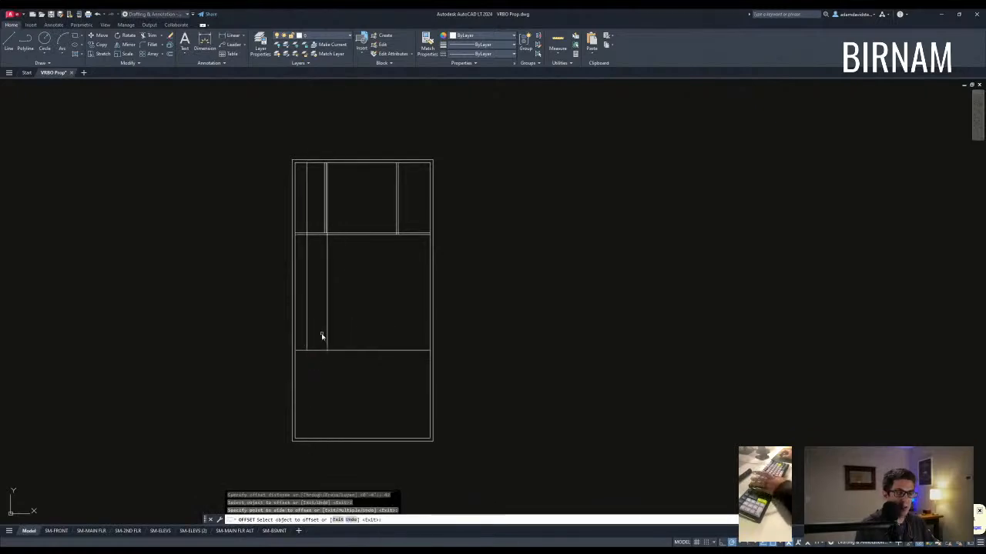
pyautogui.scroll(2, 322, 336)
pyautogui.press('Return')
pyautogui.press('Return')
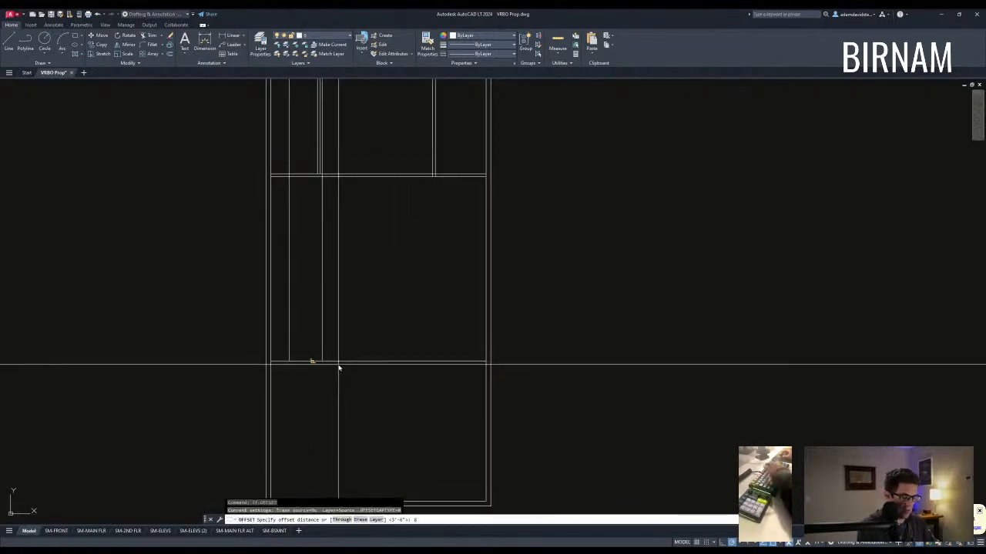
# Step: Offset the 42-inch copy another 8 feet to the right to set the island's length
pyautogui.write('8')
pyautogui.press('Return')
pyautogui.click(323, 340)
pyautogui.click(377, 372)
pyautogui.press('Escape')
pyautogui.write('tr')
pyautogui.press('Return')
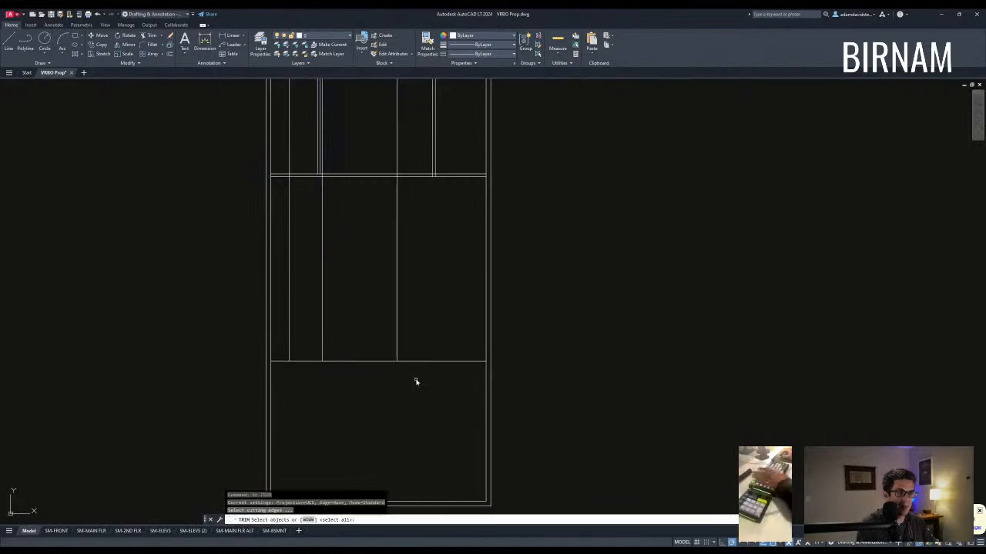
pyautogui.press('Escape')
pyautogui.press('Escape')
# Step: Offset the lower cross line 48 inches upward to set the island's depth
pyautogui.write('48')
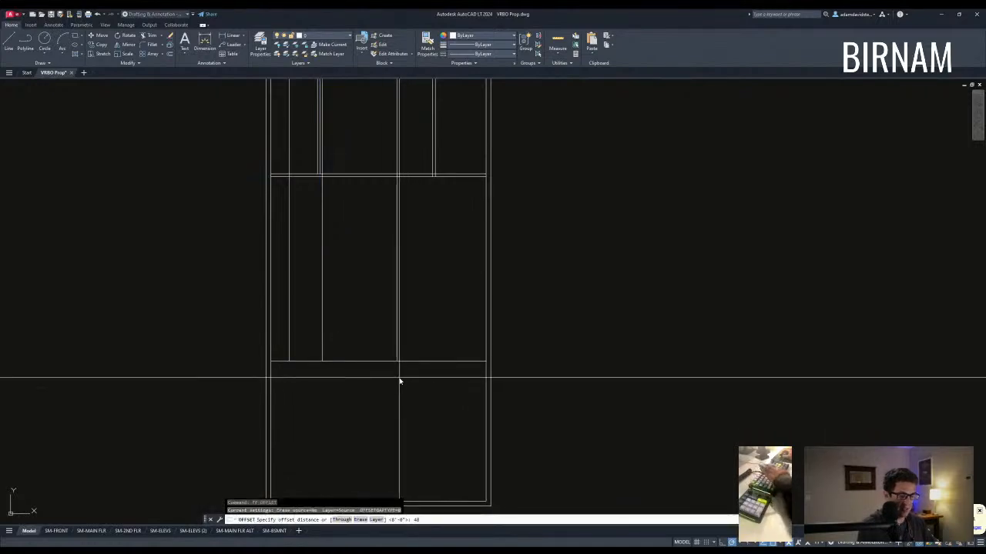
pyautogui.click(359, 362)
pyautogui.click(368, 345)
pyautogui.press('Escape')
pyautogui.press('Escape')
# Step: Trim away the crossing lines so only the island rectangle and the left counter line remain in the middle room
pyautogui.write('tr')
pyautogui.press('Return')
pyautogui.click(414, 377)
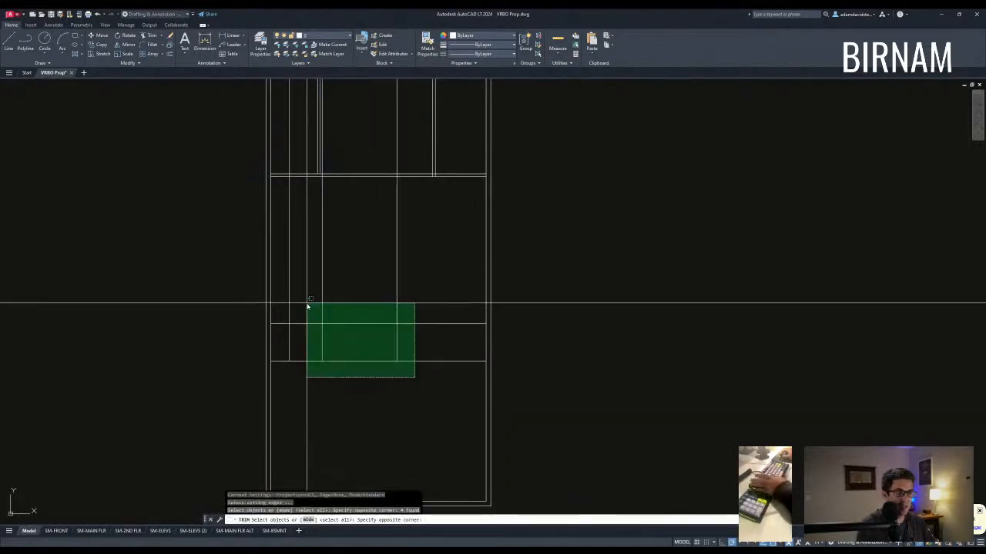
pyautogui.click(308, 303)
pyautogui.press('Return')
pyautogui.click(383, 285)
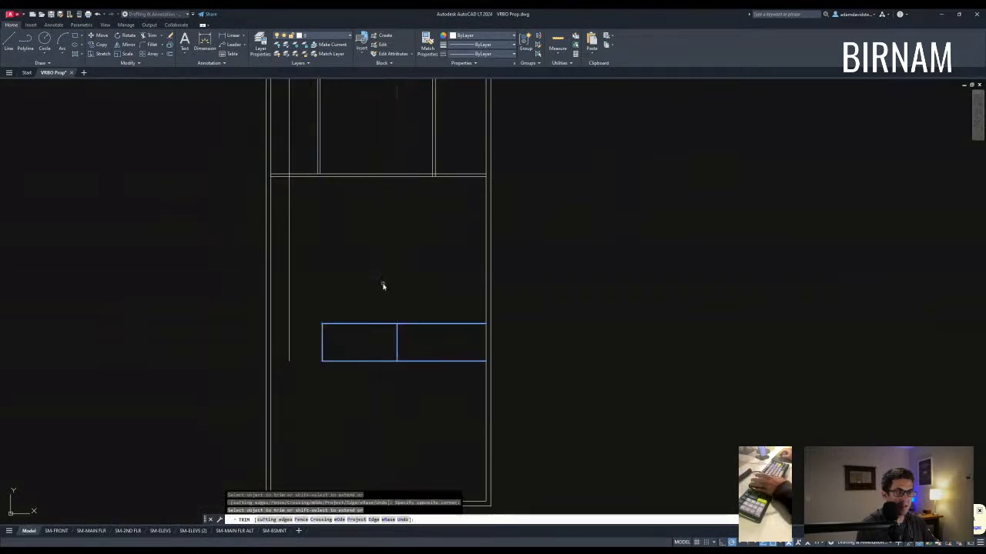
pyautogui.click(427, 312)
pyautogui.press('Escape')
# Step: Draw a short horizontal line closing the left counter's lower end between the inner wall and the counter line
pyautogui.write('l')
pyautogui.press('Return')
pyautogui.click(269, 360)
pyautogui.click(298, 361)
pyautogui.press('Escape')
pyautogui.press('Escape')
pyautogui.press('Escape')
# Step: Offset the island's upper edge 42 inches upward and offset that copy upward again for the rear counter
pyautogui.write('o')
pyautogui.press('Return')
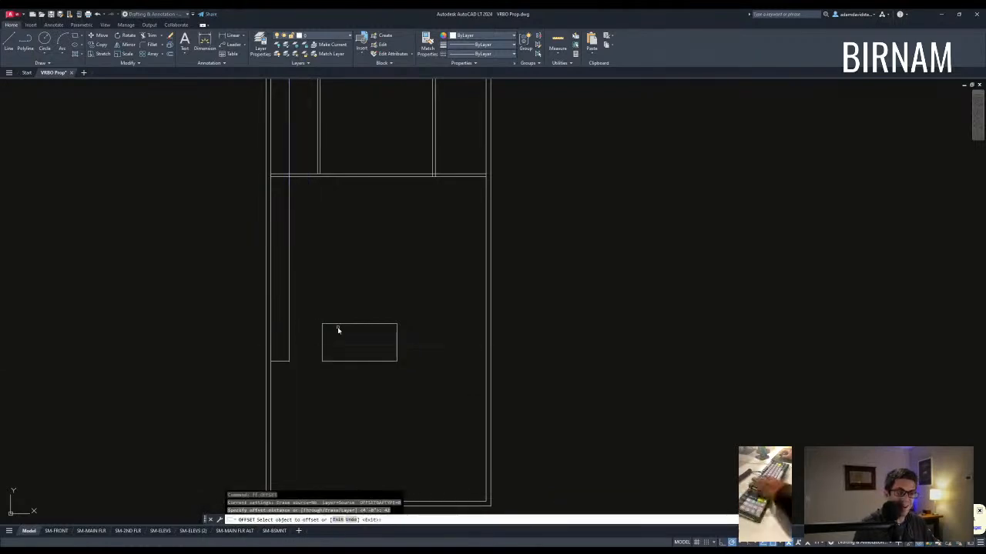
pyautogui.scroll(-2, 334, 301)
pyautogui.press('Escape')
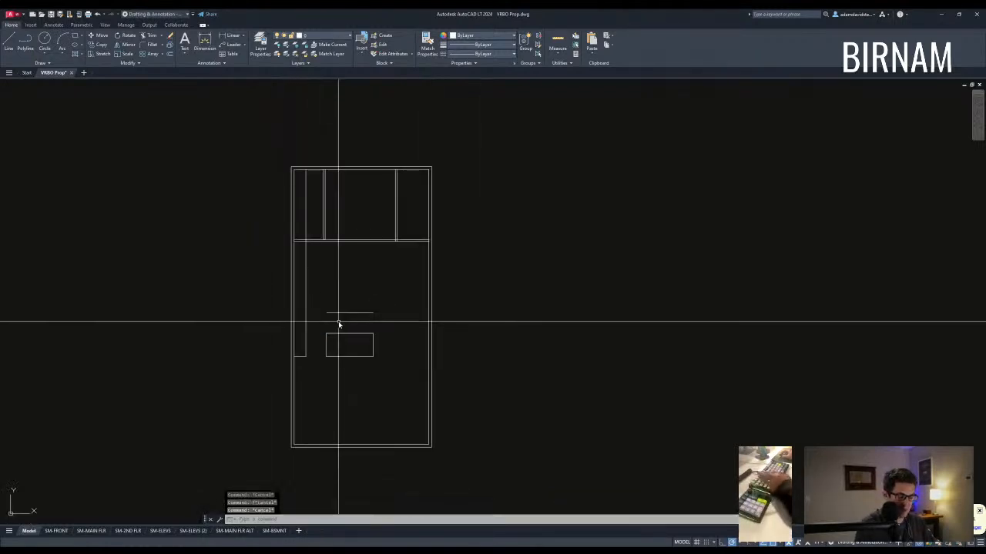
pyautogui.write('of')
pyautogui.press('Return')
pyautogui.click(340, 314)
pyautogui.click(335, 305)
pyautogui.press('Escape')
pyautogui.press('Escape')
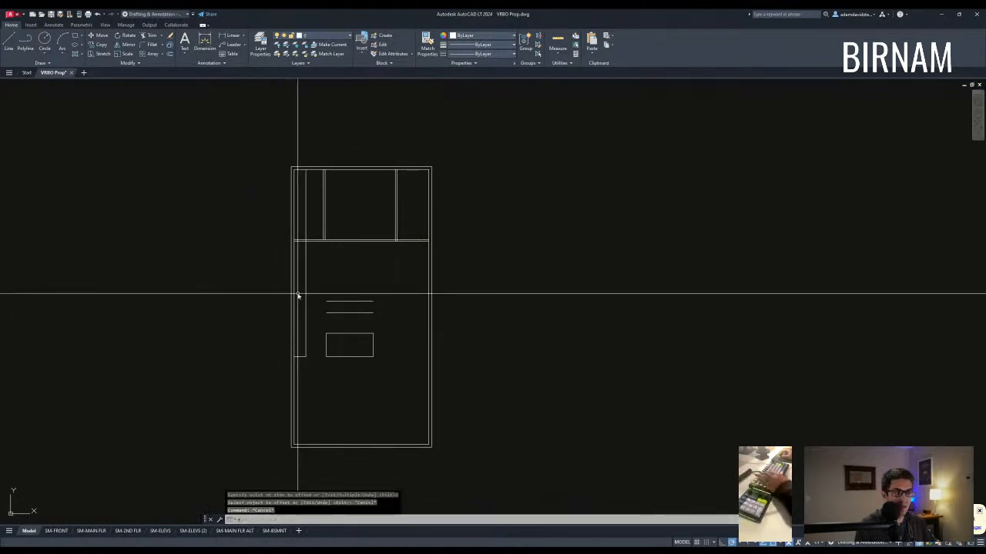
# Step: Extend the upper counter line to the inner left wall and fillet the lower one with the vertical left counter line
pyautogui.write('ex')
pyautogui.press('Return')
pyautogui.click(293, 296)
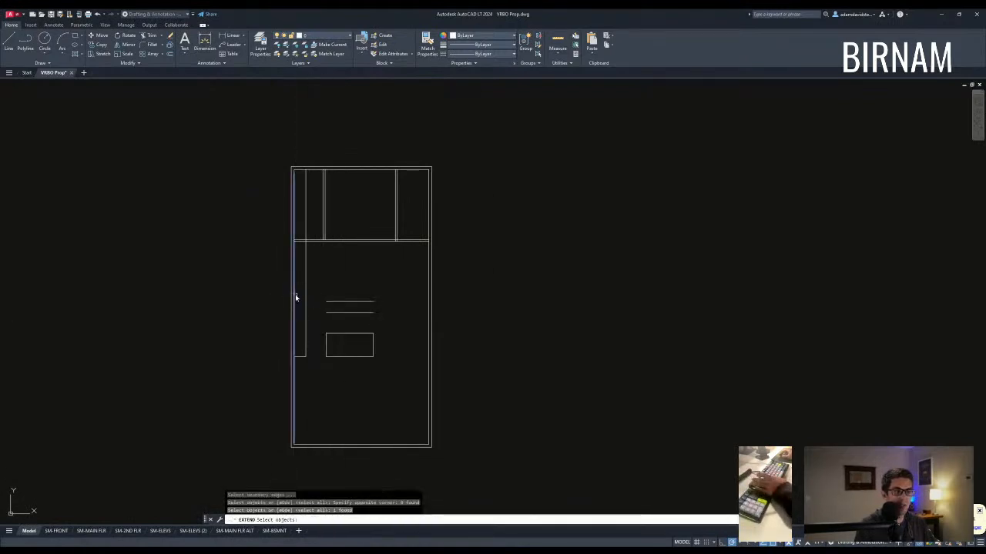
pyautogui.press('Escape')
pyautogui.write('f')
pyautogui.press('Return')
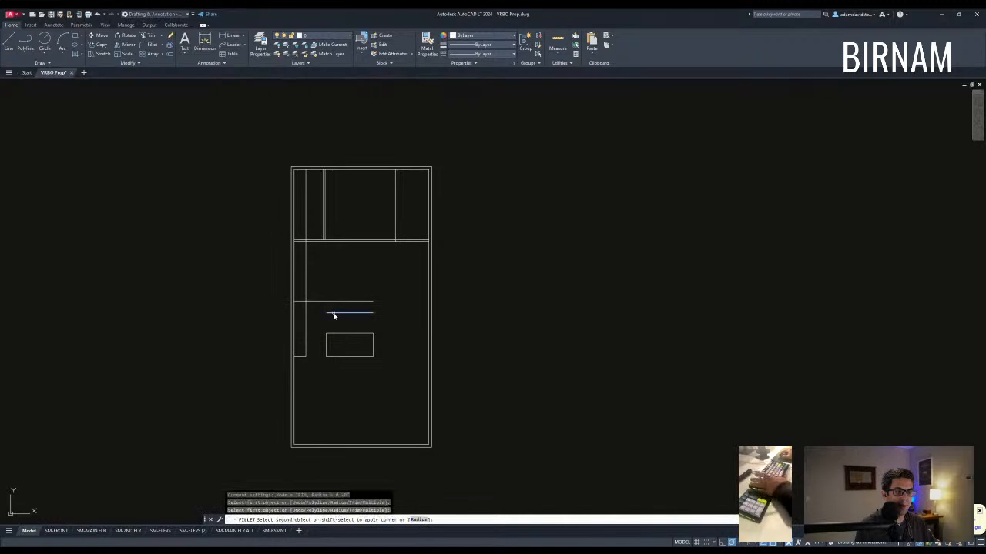
pyautogui.click(304, 324)
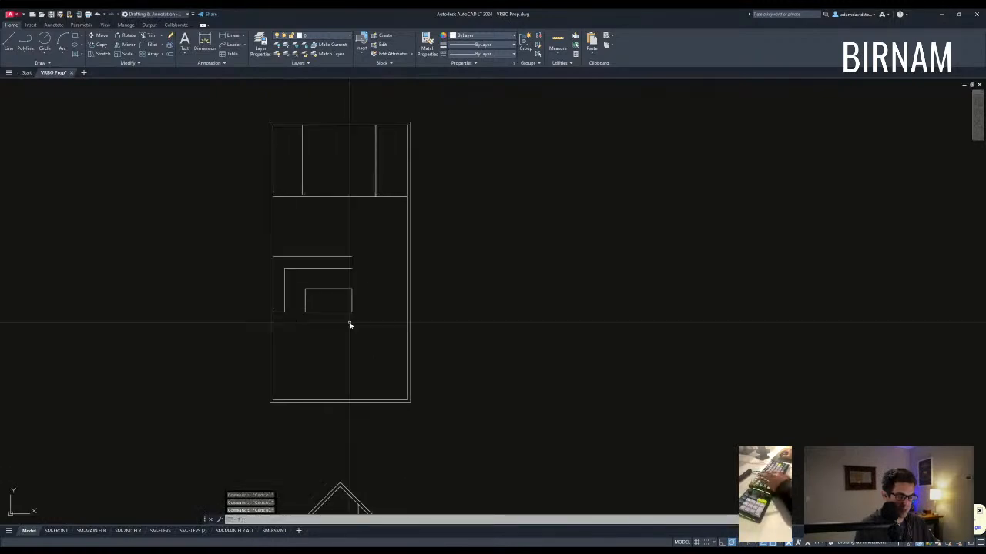
# Step: Offset the island's right edge 42 inches outward and offset that copy further right for the right counter
pyautogui.write('of')
pyautogui.press('Return')
pyautogui.click(351, 299)
pyautogui.click(373, 302)
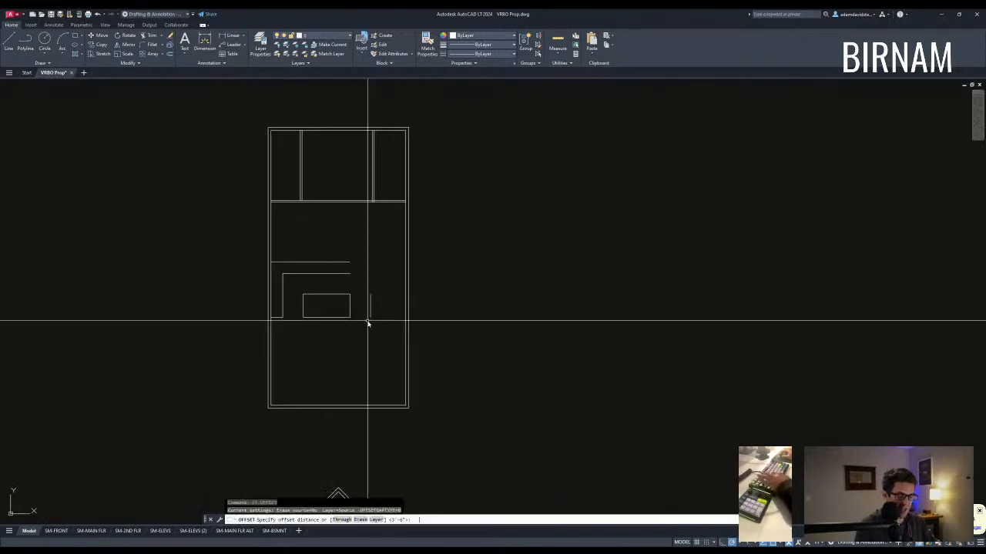
pyautogui.click(371, 302)
pyautogui.click(379, 302)
pyautogui.press('Escape')
# Step: Fillet the right counter's inner and outer lines with the matching horizontal rear counter lines
pyautogui.write('f')
pyautogui.press('Return')
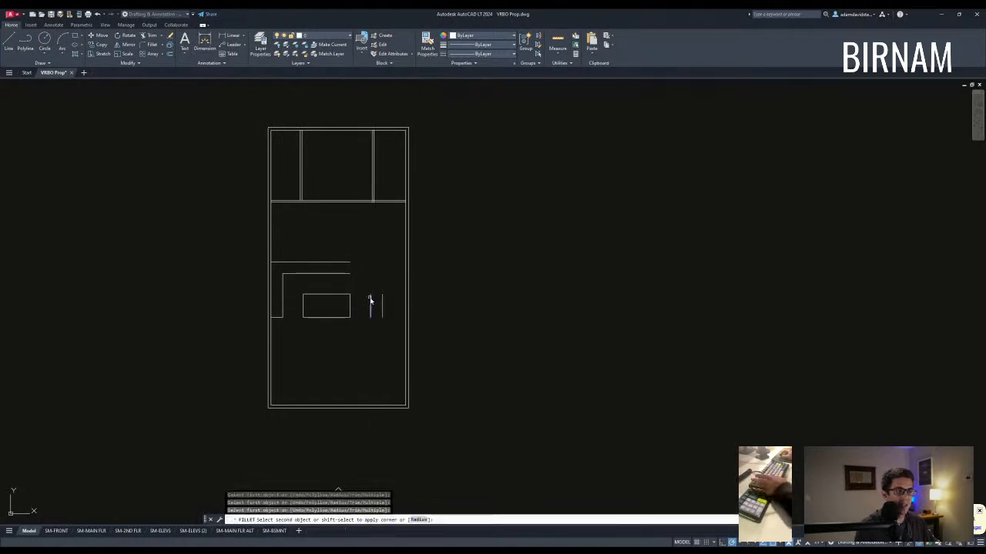
pyautogui.click(339, 275)
pyautogui.press('Return')
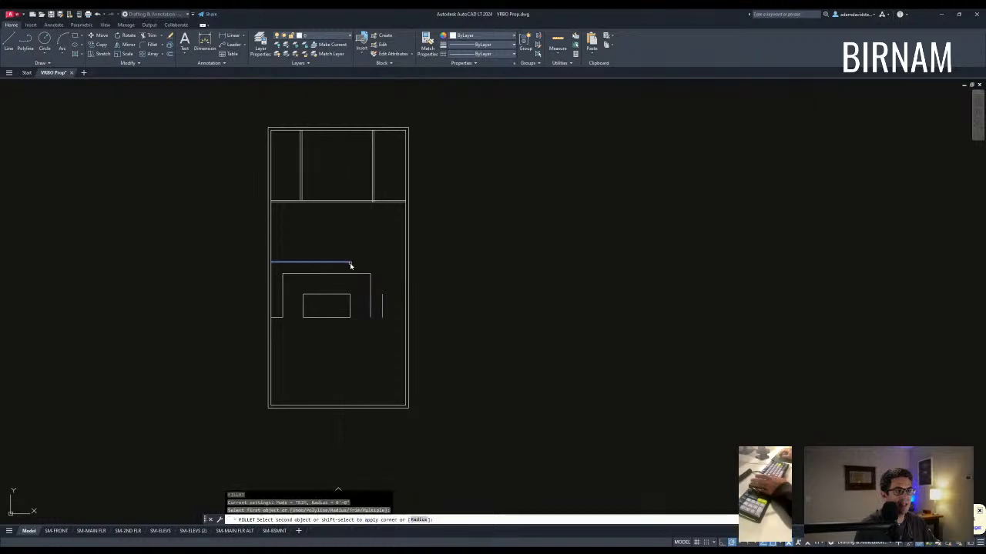
pyautogui.press('Escape')
pyautogui.write('f')
pyautogui.press('Return')
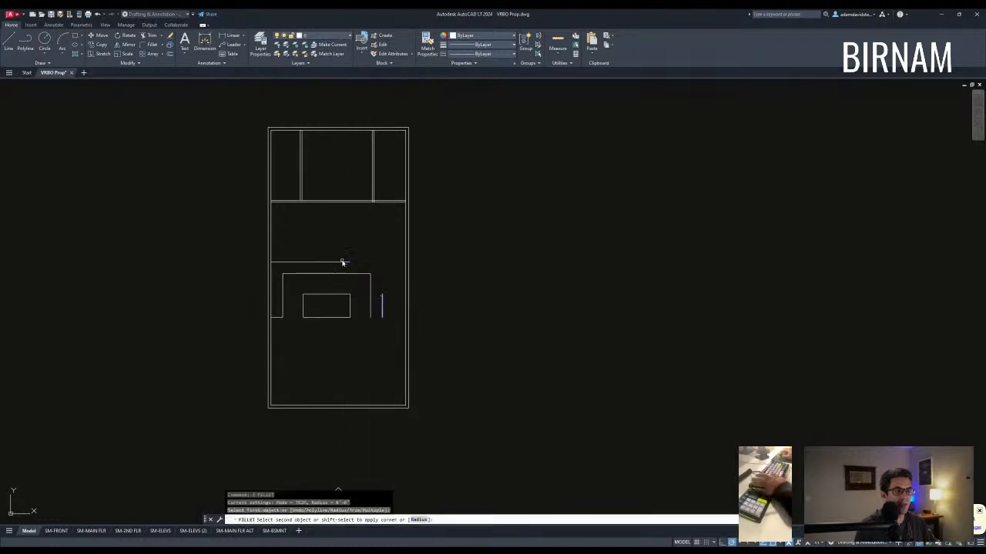
pyautogui.click(345, 263)
pyautogui.press('Escape')
# Step: Draw a horizontal line from the right counter's lower inner end to the plan's inner right wall
pyautogui.moveTo(343, 319); pyautogui.dragTo(360, 351, button='middle')
pyautogui.write('l')
pyautogui.press('Return')
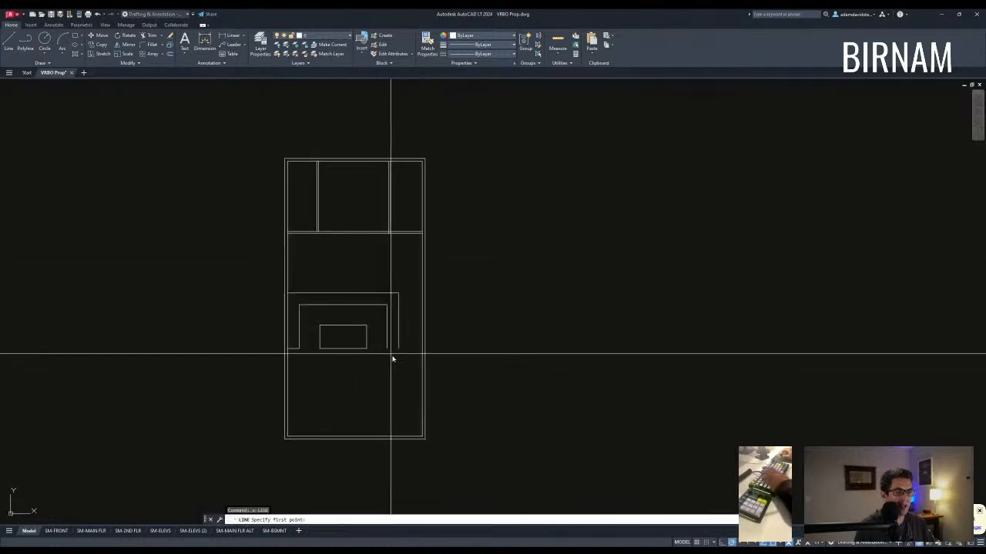
pyautogui.click(389, 351)
pyautogui.click(422, 349)
pyautogui.press('Escape')
pyautogui.press('Escape')
pyautogui.moveTo(408, 397); pyautogui.dragTo(436, 365, button='middle')
pyautogui.moveTo(418, 333); pyautogui.dragTo(414, 348, button='middle')
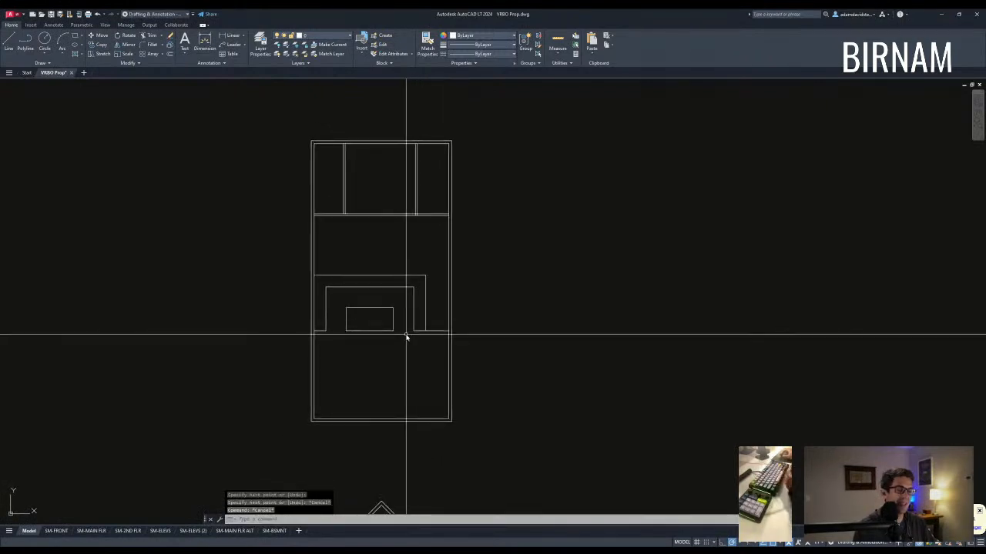
pyautogui.write('l')
pyautogui.press('Return')
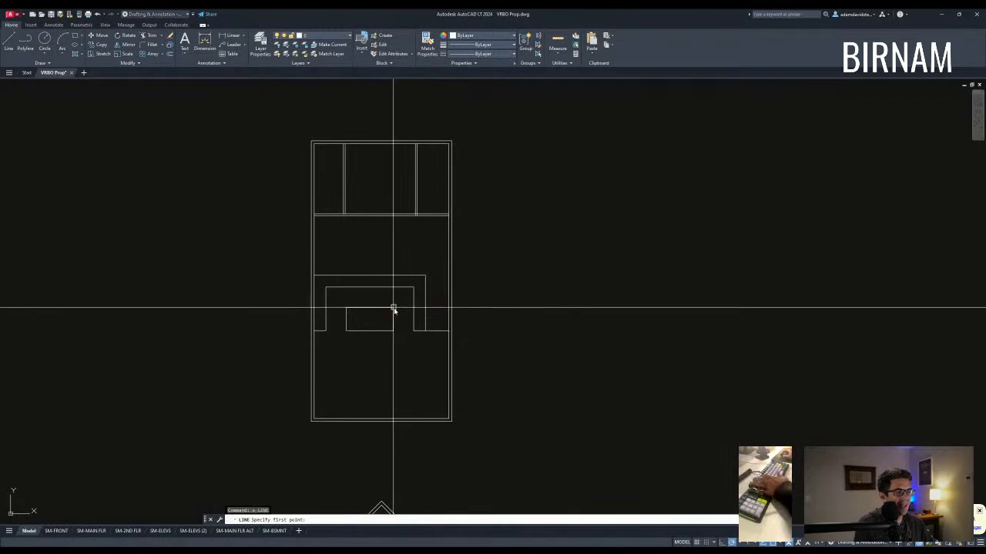
pyautogui.press('Escape')
pyautogui.press('Escape')
pyautogui.moveTo(438, 361)
pyautogui.mouseDown(button='middle')
pyautogui.moveTo(396, 328)
pyautogui.moveTo(402, 378)
pyautogui.mouseUp(button='middle')
pyautogui.press('Escape')
pyautogui.press('Escape')
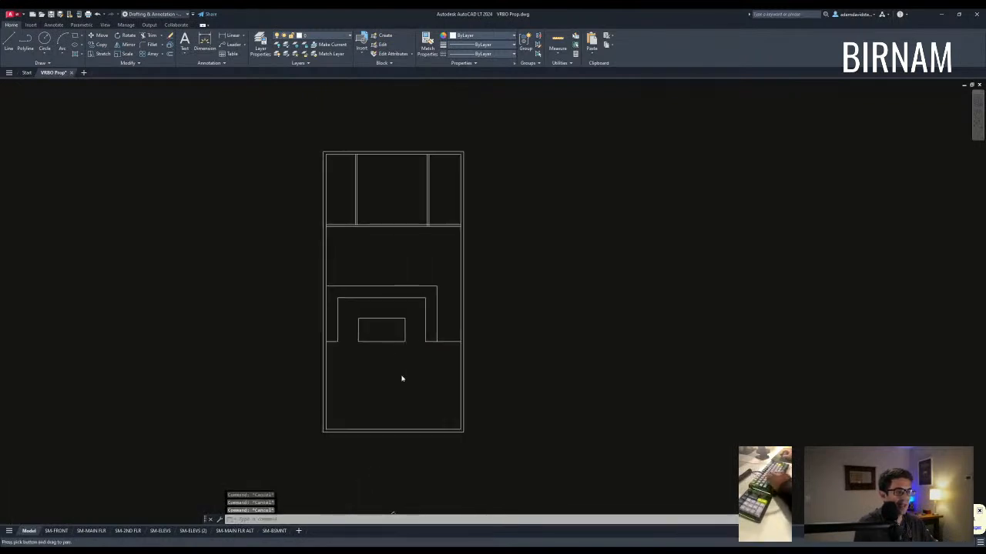
pyautogui.click(292, 354)
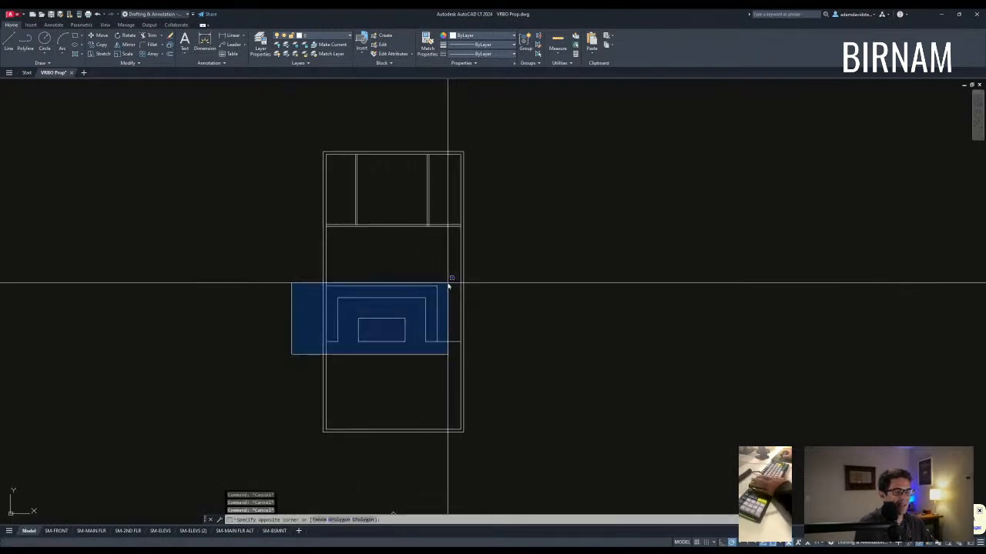
pyautogui.press('Escape')
pyautogui.press('Escape')
pyautogui.click(436, 346)
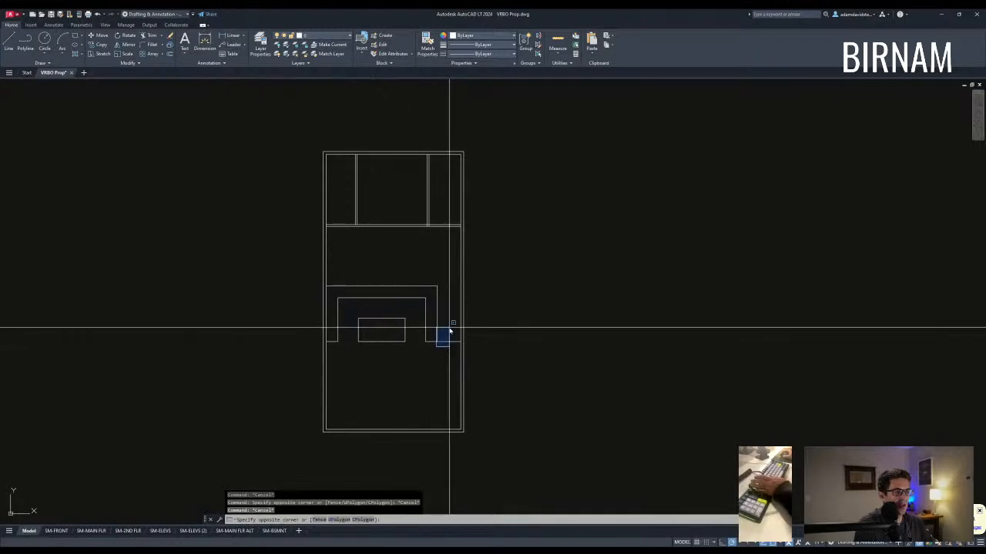
pyautogui.click(472, 275)
pyautogui.click(407, 308)
pyautogui.moveTo(473, 227); pyautogui.dragTo(453, 272, button='middle')
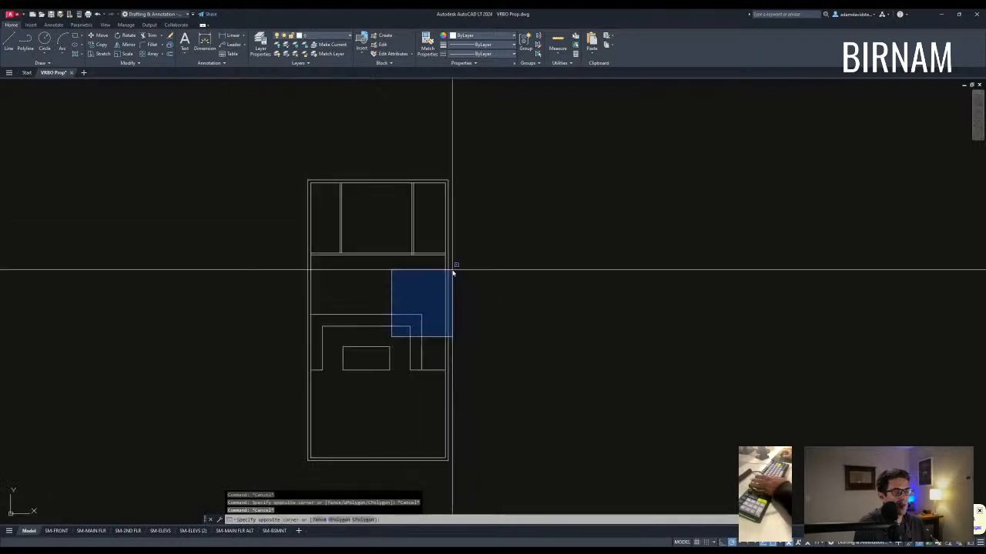
pyautogui.press('Escape')
pyautogui.press('Escape')
pyautogui.moveTo(398, 344); pyautogui.dragTo(398, 314, button='middle')
pyautogui.click(322, 425)
pyautogui.press('Escape')
pyautogui.press('Escape')
pyautogui.moveTo(382, 357); pyautogui.dragTo(381, 328, button='middle')
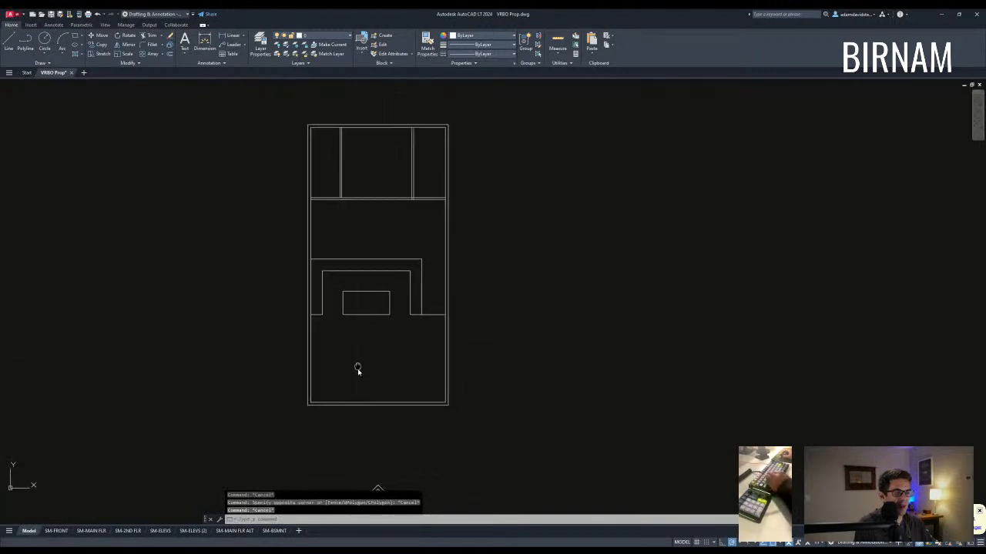
# Step: Measure diagonally across the lower room from its lower-left corner to the counter line's end at the right wall
pyautogui.write('di')
pyautogui.press('Return')
pyautogui.click(308, 400)
pyautogui.click(440, 316)
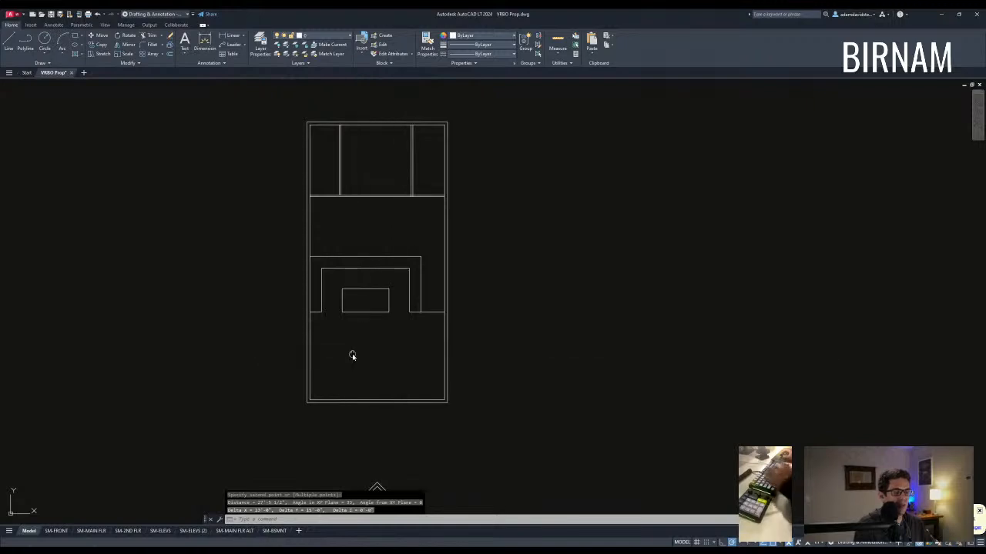
pyautogui.press('Escape')
pyautogui.press('Escape')
pyautogui.scroll(2, 333, 381)
pyautogui.click(324, 381)
pyautogui.moveTo(359, 304); pyautogui.dragTo(351, 356, button='middle')
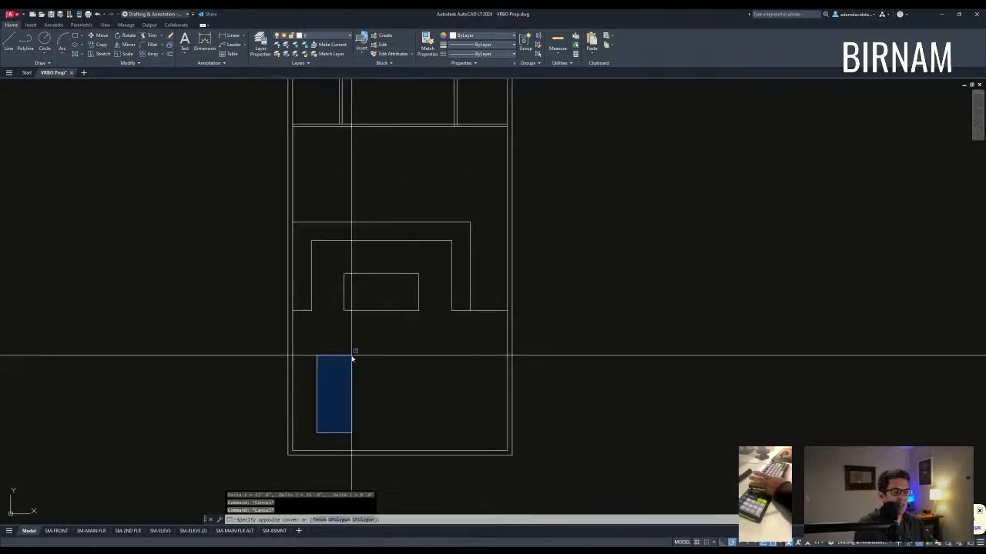
pyautogui.press('Escape')
pyautogui.press('Escape')
pyautogui.click(409, 412)
pyautogui.scroll(-2, 497, 344)
pyautogui.scroll(2, 436, 379)
pyautogui.press('Escape')
pyautogui.press('Escape')
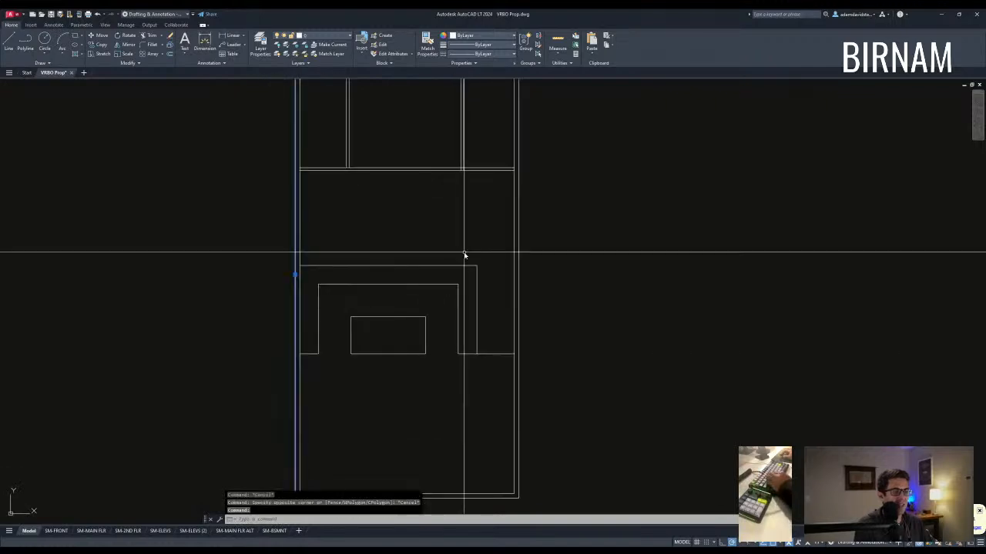
# Step: Erase the kitchen counter lines and the island from the room below the horizontal partition
pyautogui.click(330, 367)
pyautogui.click(314, 331)
pyautogui.click(491, 385)
pyautogui.click(376, 288)
pyautogui.press('Delete')
# Step: Offset the horizontal partition's lower line downward for a counter front, and offset that copy a further 42 inches down
pyautogui.moveTo(371, 255); pyautogui.dragTo(358, 313, button='middle')
pyautogui.write('o')
pyautogui.press('Return')
pyautogui.click(309, 222)
pyautogui.click(320, 266)
pyautogui.press('Escape')
pyautogui.press('Escape')
# Step: Try to offset the left inner wall line 24 inches into the room
pyautogui.write('ff')
pyautogui.press('space')
pyautogui.press('Escape')
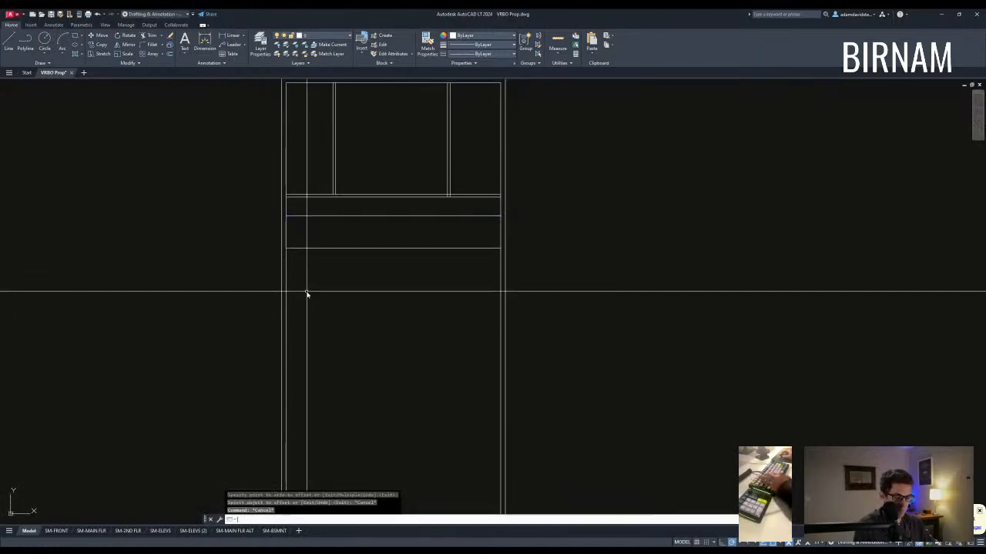
pyautogui.write('off')
pyautogui.press('space')
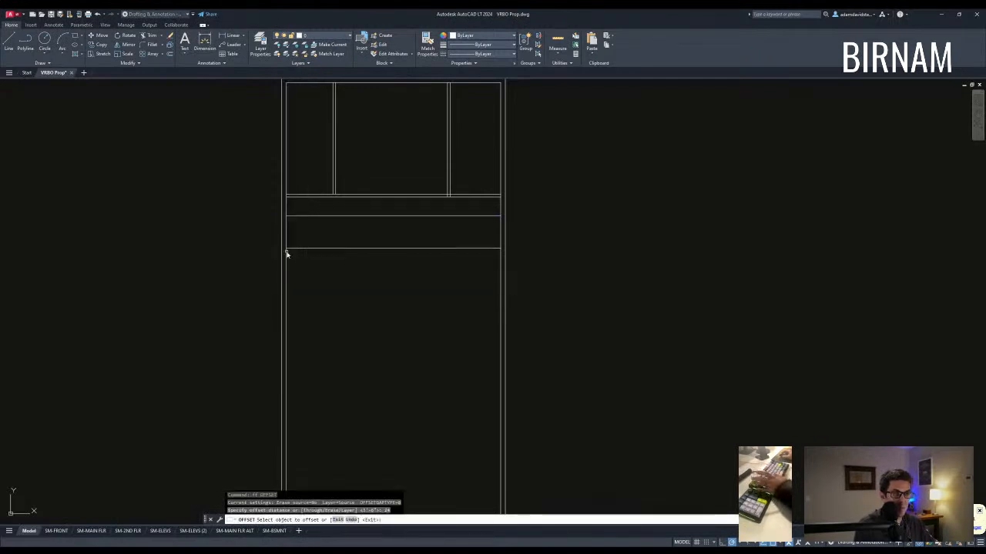
pyautogui.click(346, 273)
pyautogui.moveTo(311, 269); pyautogui.dragTo(305, 285, button='middle')
pyautogui.press('space')
pyautogui.press('space')
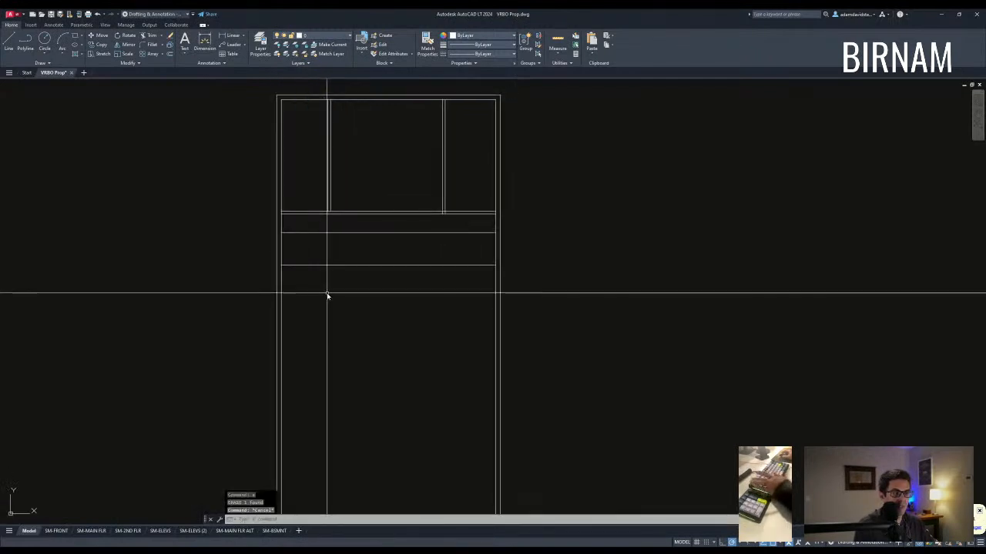
# Step: Offset the left inner wall line 42 inches into the room for the island's left edge
pyautogui.write('42')
pyautogui.press('space')
pyautogui.click(282, 242)
pyautogui.click(332, 272)
pyautogui.press('Escape')
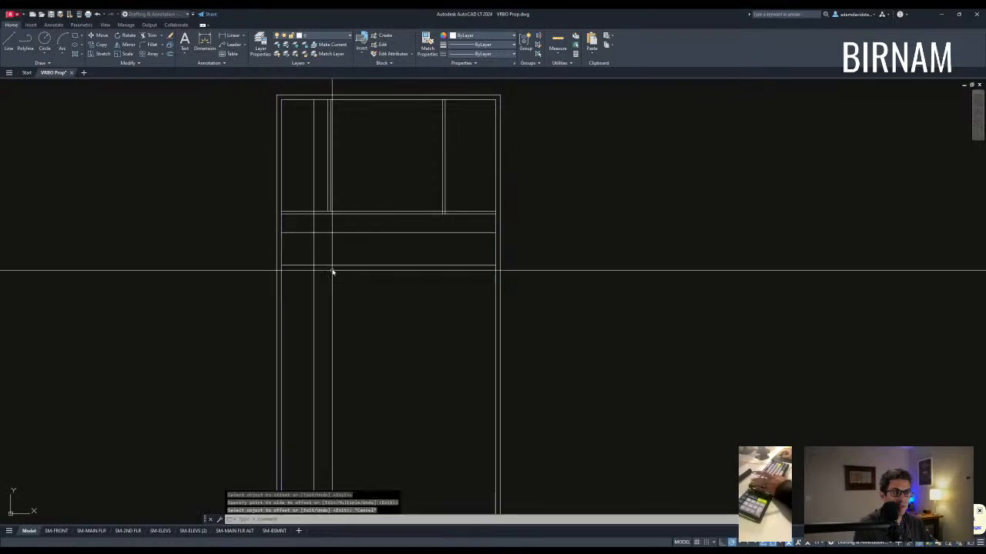
# Step: Offset the island's left edge line 7 feet to the right and its upper edge line 4 feet downward
pyautogui.write('o')
pyautogui.press('space')
pyautogui.write('7')
pyautogui.press('space')
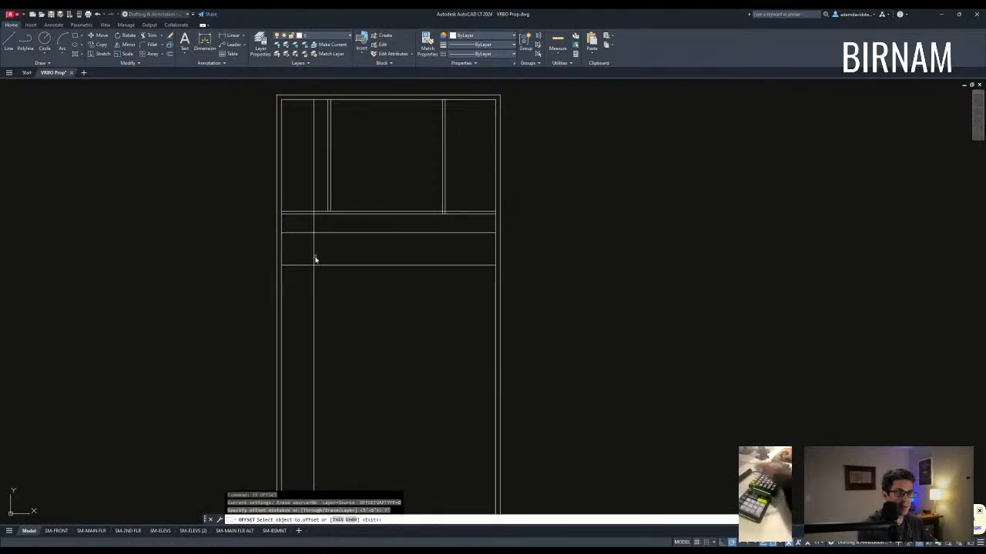
pyautogui.click(314, 247)
pyautogui.click(342, 248)
pyautogui.press('Escape')
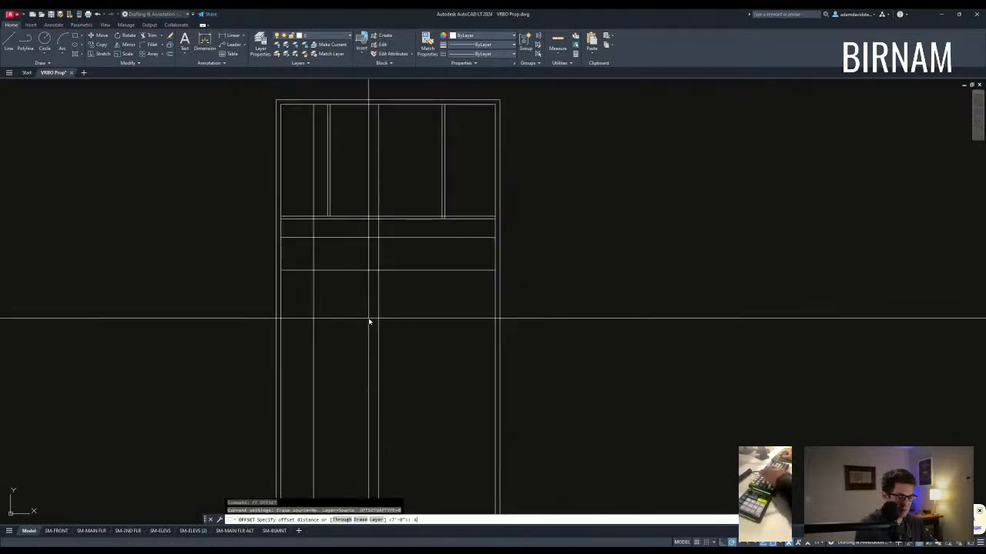
pyautogui.click(357, 269)
pyautogui.click(361, 316)
pyautogui.press('Escape')
# Step: Trim the crossing offset lines outside their intersections to leave a 7 by 4 foot island rectangle
pyautogui.write('tr')
pyautogui.press('space')
pyautogui.click(403, 332)
pyautogui.click(282, 258)
pyautogui.click(378, 343)
pyautogui.click(314, 323)
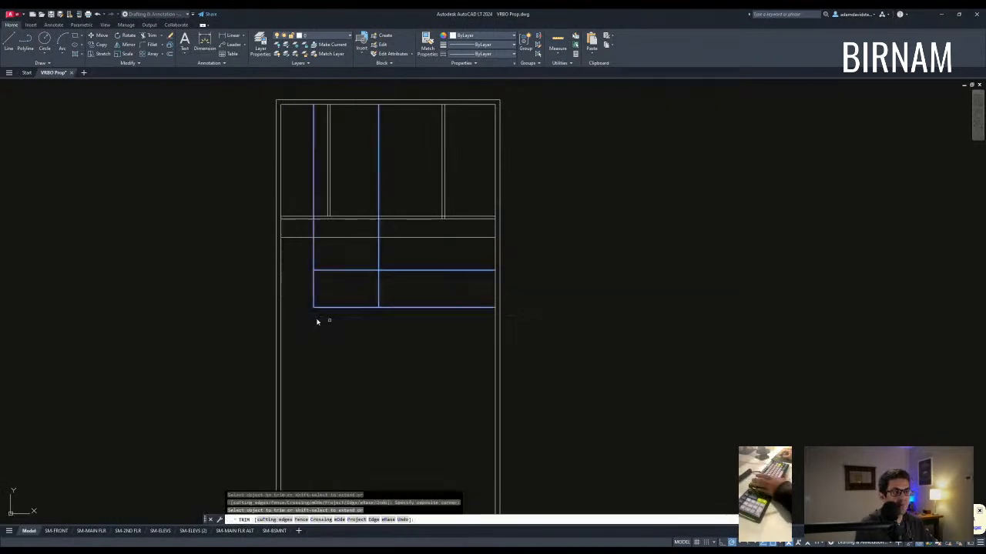
pyautogui.click(431, 306)
pyautogui.click(408, 269)
pyautogui.click(378, 193)
pyautogui.click(313, 248)
pyautogui.press('Escape')
pyautogui.scroll(-2, 368, 311)
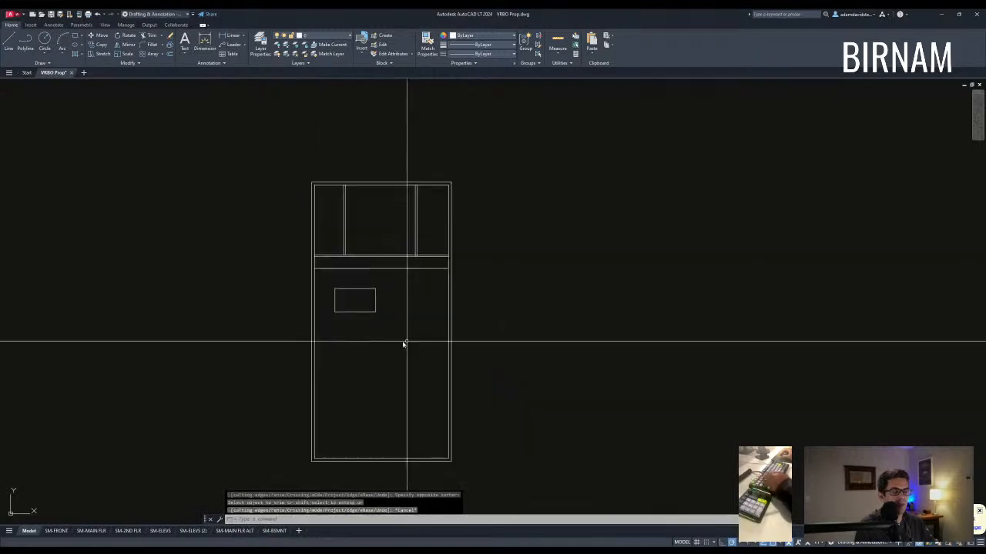
# Step: Draw a short vertical line across the counter strip below the right upper partition and move it to the left
pyautogui.scroll(2, 395, 273)
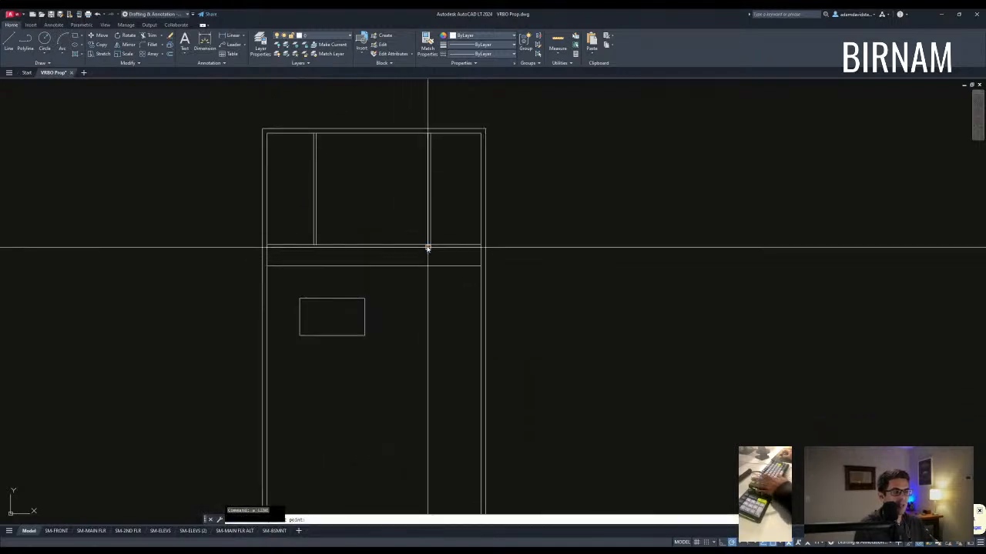
pyautogui.click(431, 260)
pyautogui.click(423, 255)
pyautogui.write('v')
pyautogui.press('space')
pyautogui.click(437, 299)
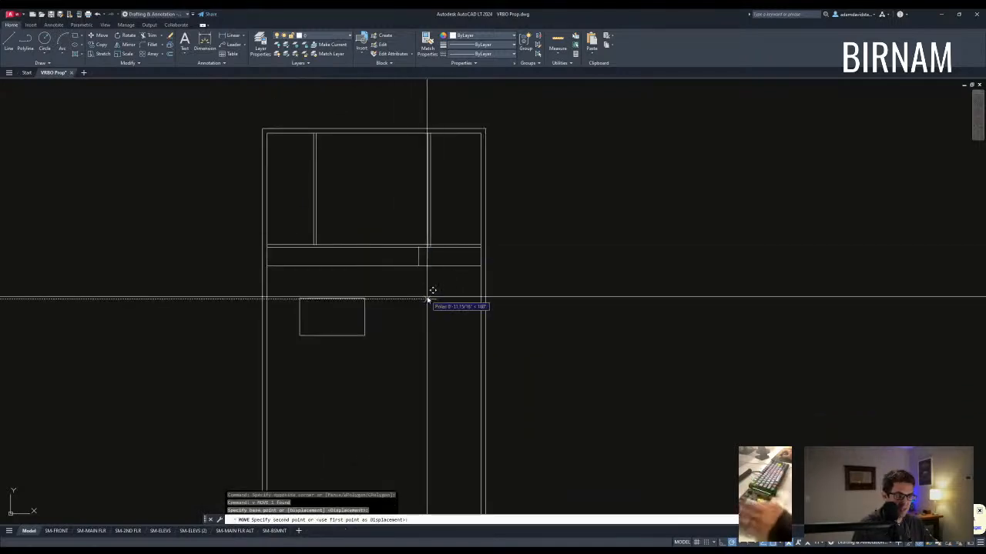
# Step: Trim the counter's front line back to the short vertical end line
pyautogui.press('Escape')
pyautogui.press('Escape')
pyautogui.write('tr')
pyautogui.press('space')
pyautogui.click(406, 280)
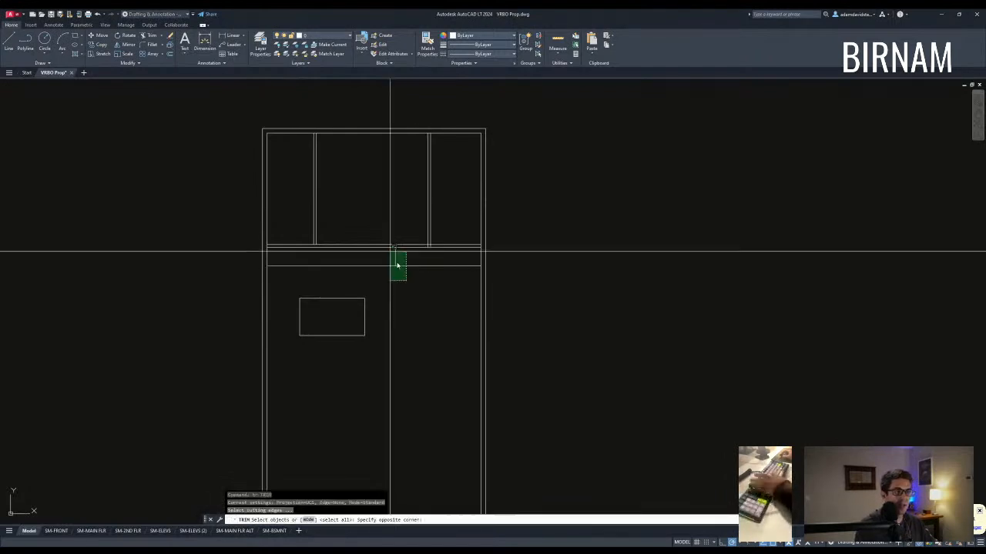
pyautogui.moveTo(420, 279); pyautogui.dragTo(422, 261)
pyautogui.press('Escape')
pyautogui.scroll(-3, 421, 323)
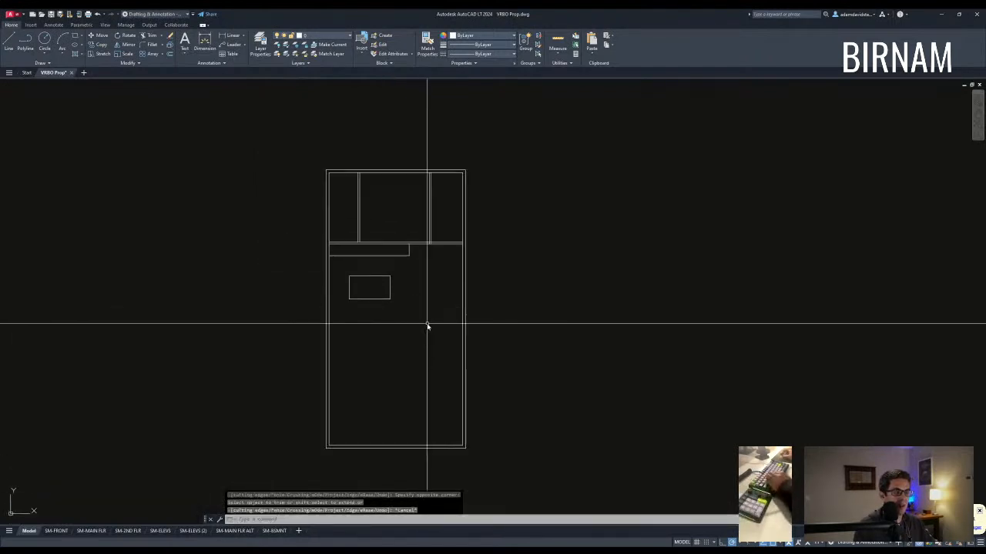
# Step: Erase the island rectangle and the counter's front and end lines
pyautogui.click(349, 368)
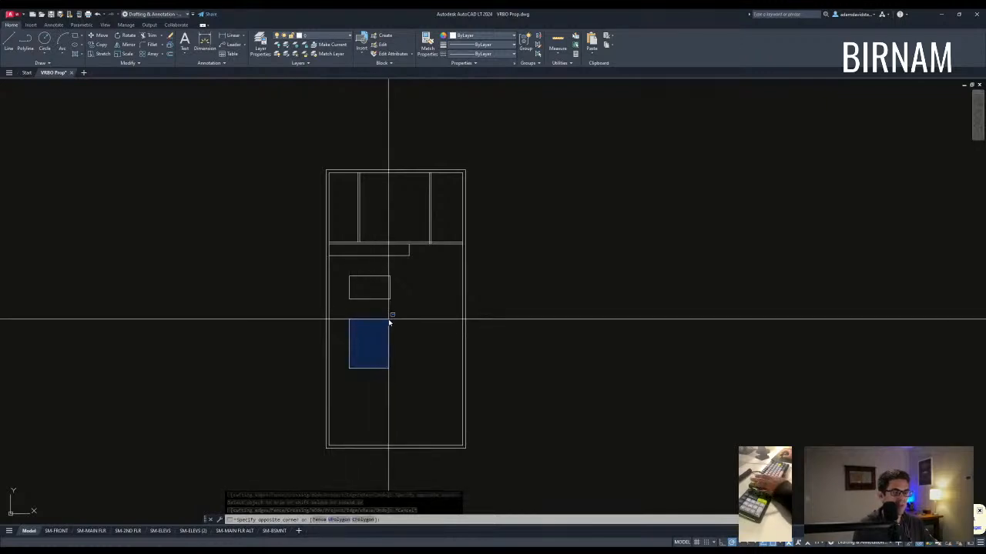
pyautogui.press('Escape')
pyautogui.press('Escape')
pyautogui.click(422, 313)
pyautogui.click(355, 248)
pyautogui.write('e')
pyautogui.press('Return')
pyautogui.press('Escape')
pyautogui.moveTo(400, 381); pyautogui.dragTo(393, 316, button='middle')
pyautogui.click(370, 300)
pyautogui.click(339, 257)
pyautogui.write('e')
pyautogui.press('Return')
# Step: Draw a short line across the lower exterior wall's thickness at the room's inner right corner
pyautogui.scroll(5, 467, 420)
pyautogui.write('l')
pyautogui.press('Return')
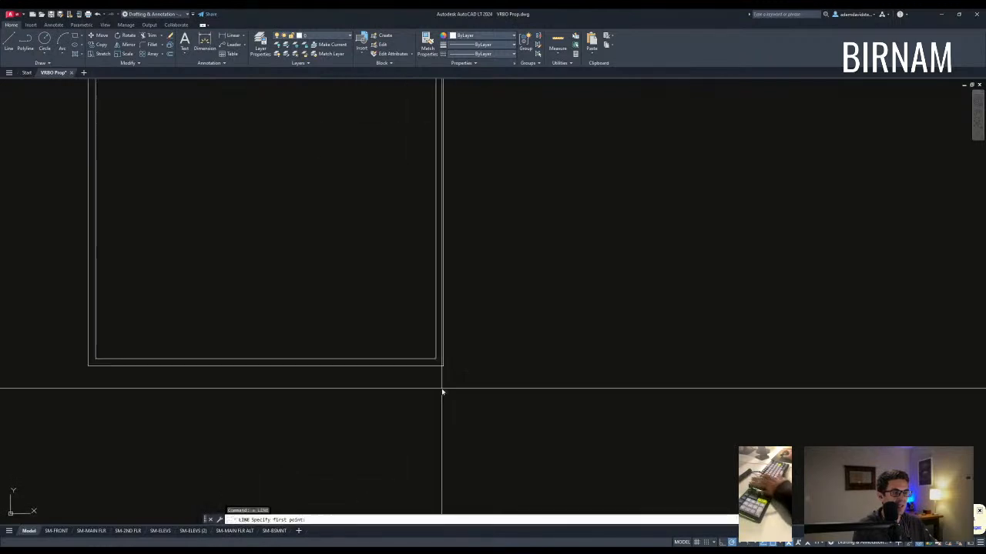
pyautogui.click(436, 367)
pyautogui.press('Escape')
pyautogui.press('Escape')
# Step: Copy the short corner line 60 inches to the left along the lower wall
pyautogui.click(423, 392)
pyautogui.click(461, 348)
pyautogui.write('co')
pyautogui.press('Return')
pyautogui.click(521, 321)
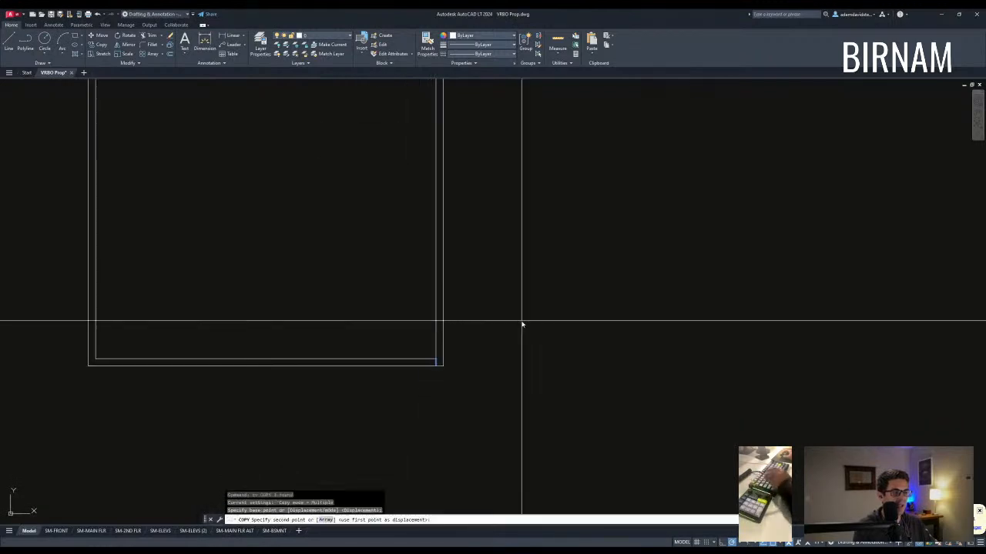
pyautogui.write('60')
pyautogui.press('Return')
pyautogui.press('Escape')
pyautogui.press('Escape')
# Step: Copy the new short wall line a further 30 inches to the left to mark an opening
pyautogui.click(335, 398)
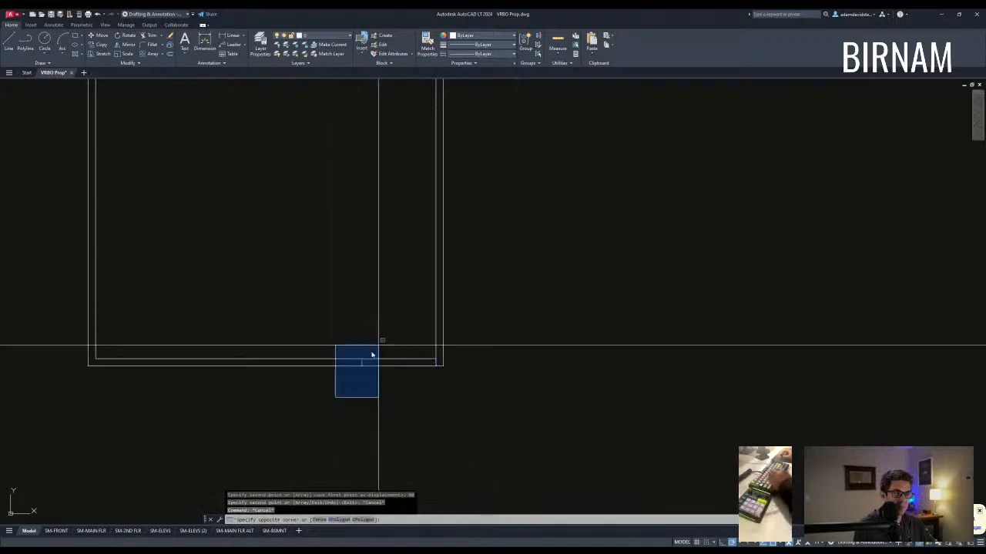
pyautogui.click(378, 346)
pyautogui.write('co')
pyautogui.press('Return')
pyautogui.click(401, 320)
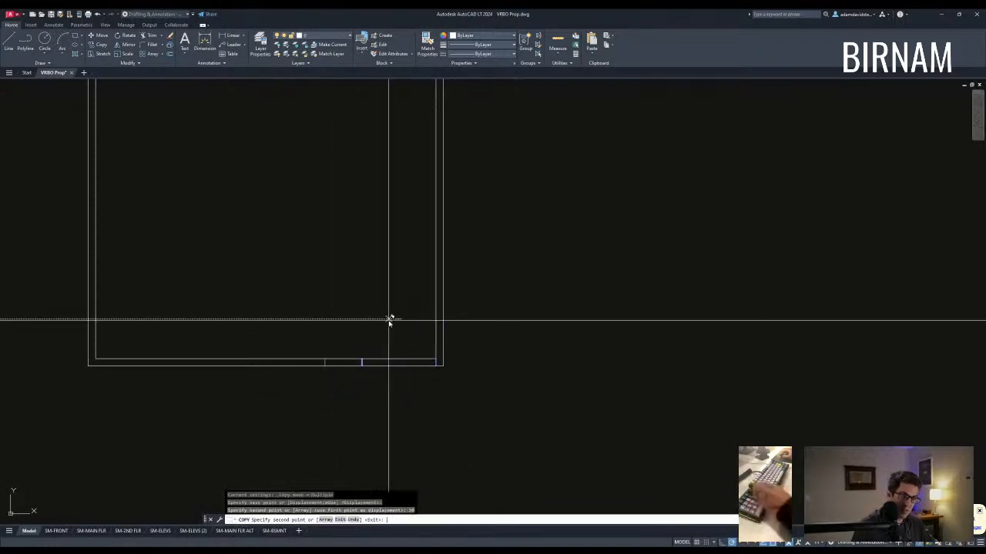
pyautogui.press('Escape')
pyautogui.press('Escape')
# Step: Mirror the lower wall's short opening lines onto the right wall about a diagonal through the outer lower-right corner
pyautogui.scroll(-2, 408, 400)
pyautogui.click(349, 421)
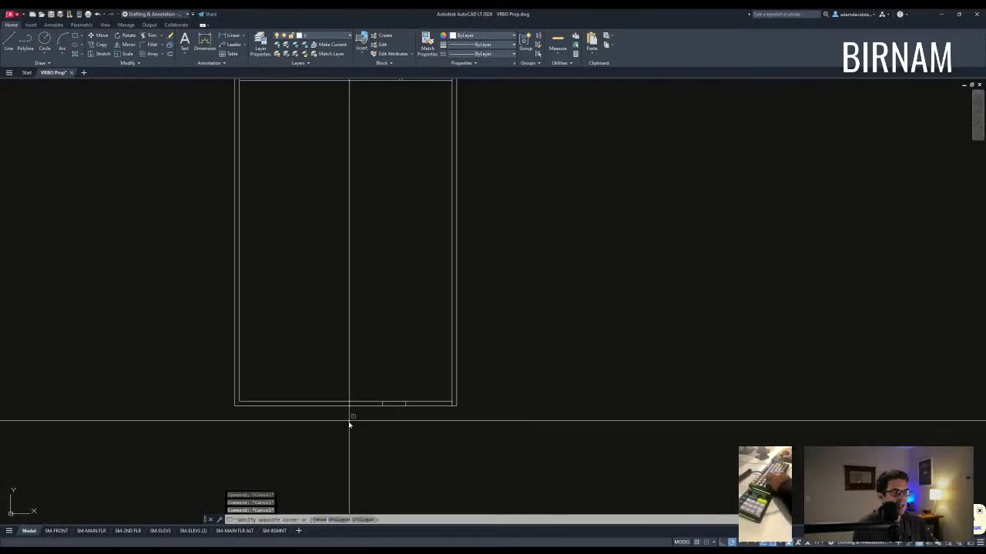
pyautogui.click(498, 355)
pyautogui.write('mi')
pyautogui.press('Return')
pyautogui.click(457, 406)
pyautogui.click(466, 415)
pyautogui.press('Return')
pyautogui.press('Escape')
# Step: Draw lines inside the lower and right walls from their shared corner to the farther opening marks
pyautogui.write('a')
pyautogui.press('Return')
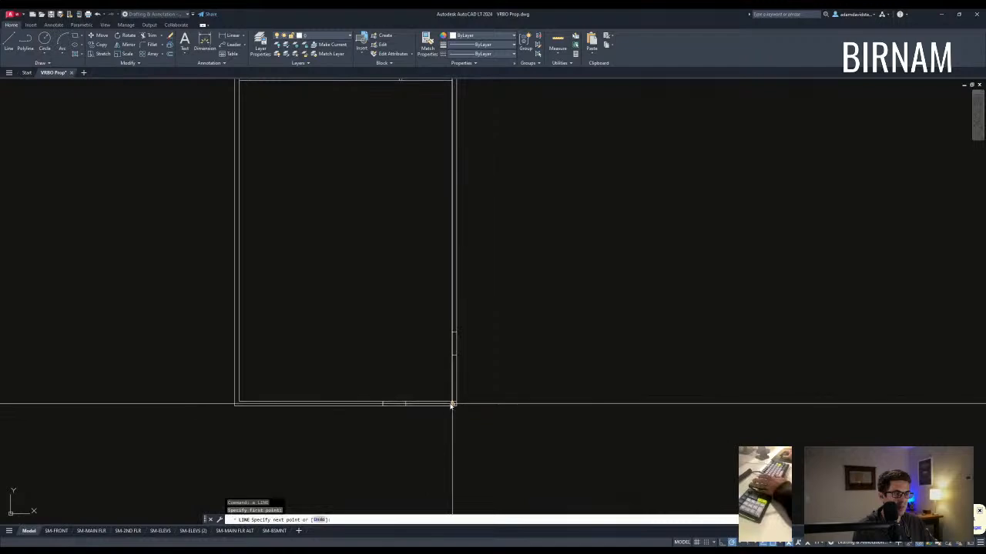
pyautogui.click(454, 332)
pyautogui.press('Escape')
pyautogui.press('Escape')
# Step: Offset the left inner wall line 60 inches inward and that copy a further 3 1/2 inches to form a partition
pyautogui.write('ff')
pyautogui.press('Return')
pyautogui.write('60')
pyautogui.press('Return')
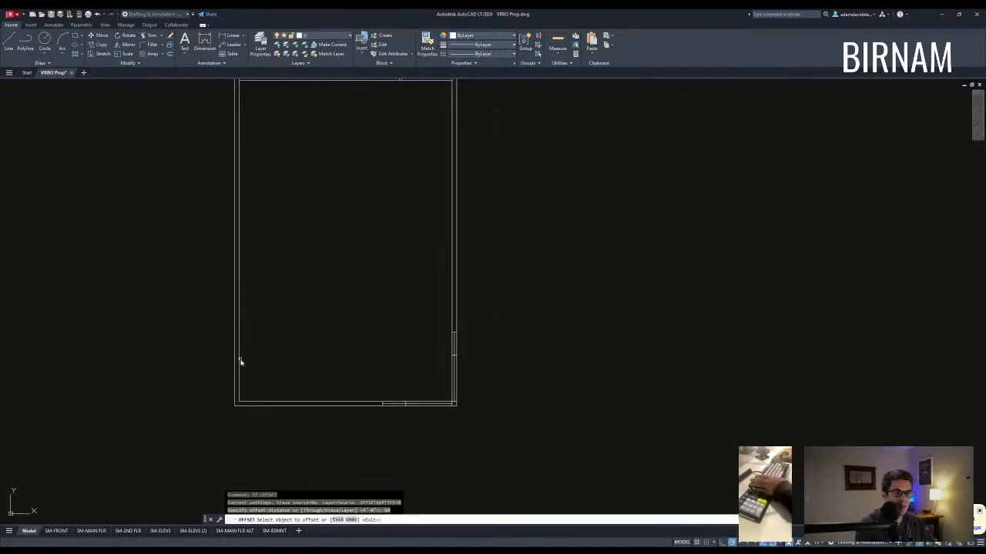
pyautogui.click(240, 362)
pyautogui.click(300, 389)
pyautogui.click(285, 373)
pyautogui.click(324, 376)
pyautogui.press('Escape')
pyautogui.press('Escape')
# Step: Measure the lower room's width from the new vertical partition to the right inner wall
pyautogui.moveTo(339, 378); pyautogui.dragTo(358, 392, button='middle')
pyautogui.moveTo(314, 355); pyautogui.dragTo(317, 376, button='middle')
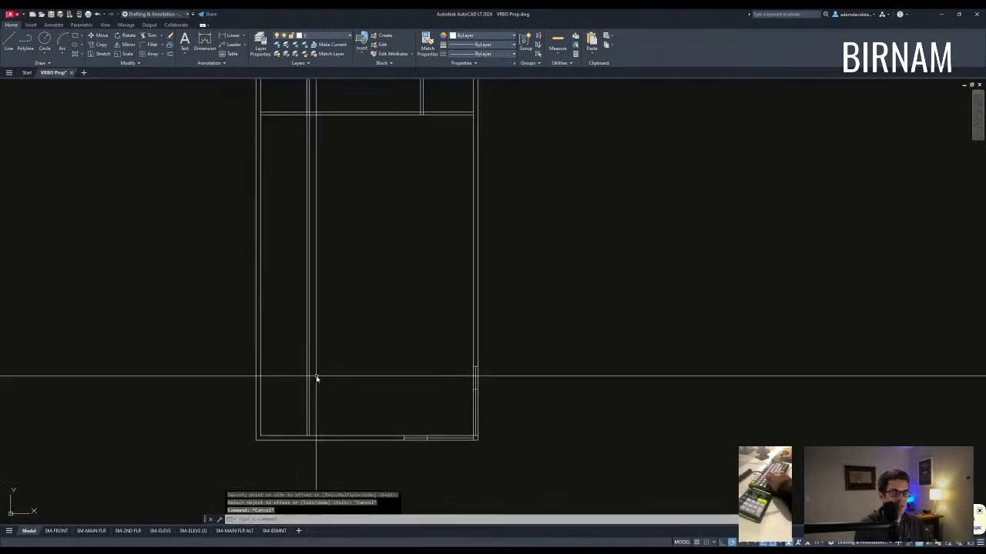
pyautogui.write('di')
pyautogui.press('Return')
pyautogui.click(310, 436)
pyautogui.click(474, 437)
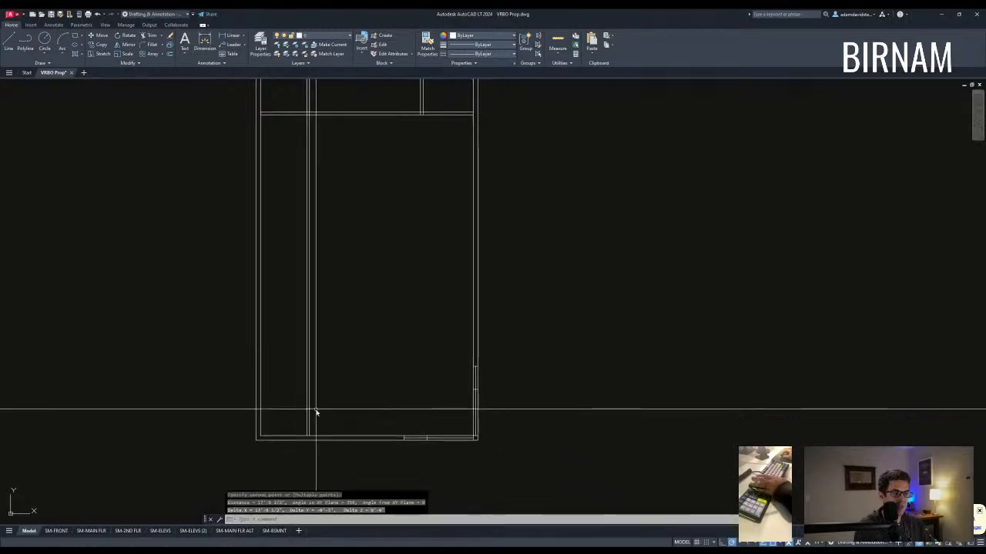
pyautogui.moveTo(322, 417); pyautogui.dragTo(337, 426, button='middle')
pyautogui.press('Escape')
pyautogui.press('Escape')
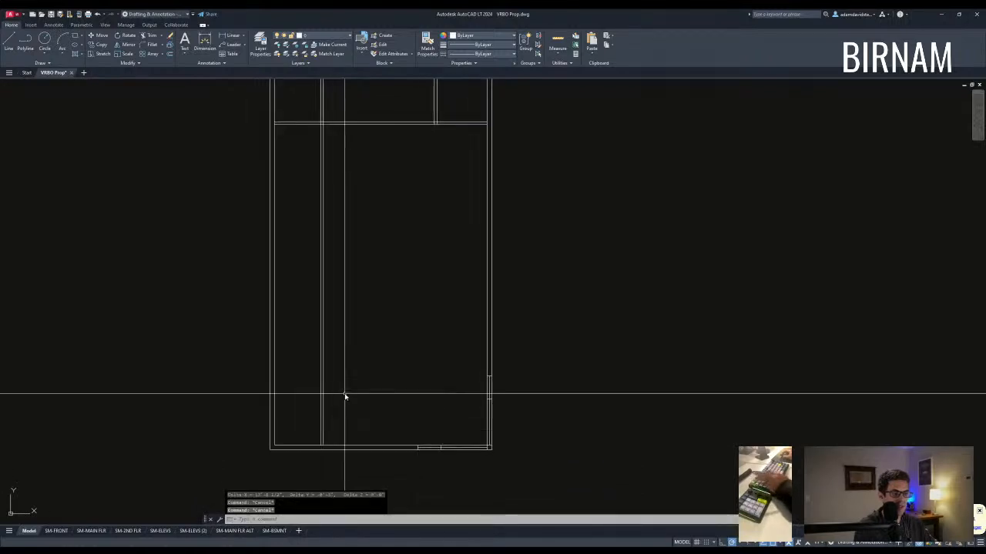
# Step: Offset the lower inner wall line 13 feet upward across the room
pyautogui.write('o')
pyautogui.press('Return')
pyautogui.write('13')
pyautogui.press('Return')
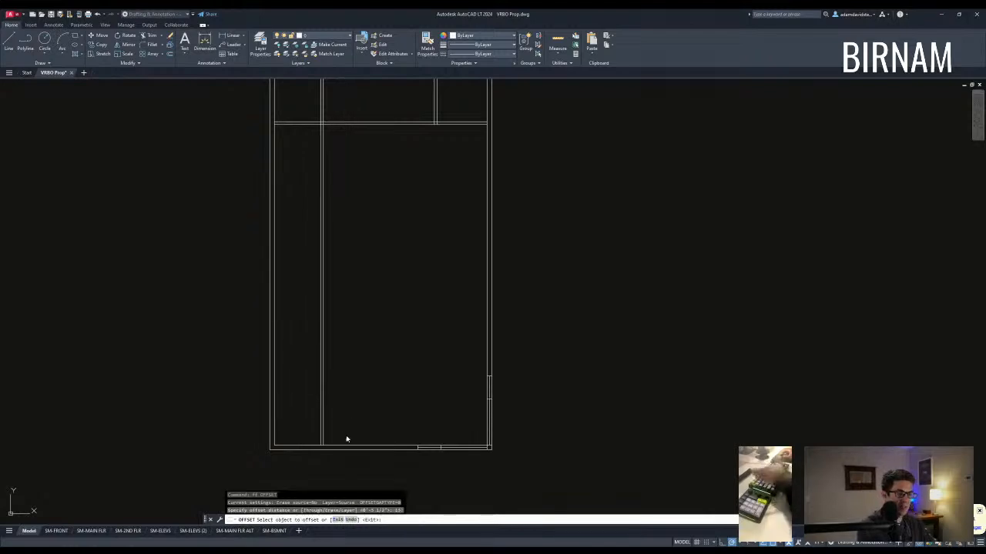
pyautogui.click(348, 446)
pyautogui.click(364, 416)
pyautogui.press('Escape')
pyautogui.press('Escape')
# Step: Trim away the new vertical partition above the horizontal line offset 13 feet from the lower wall
pyautogui.write('tr')
pyautogui.press('Return')
pyautogui.click(336, 337)
pyautogui.click(302, 300)
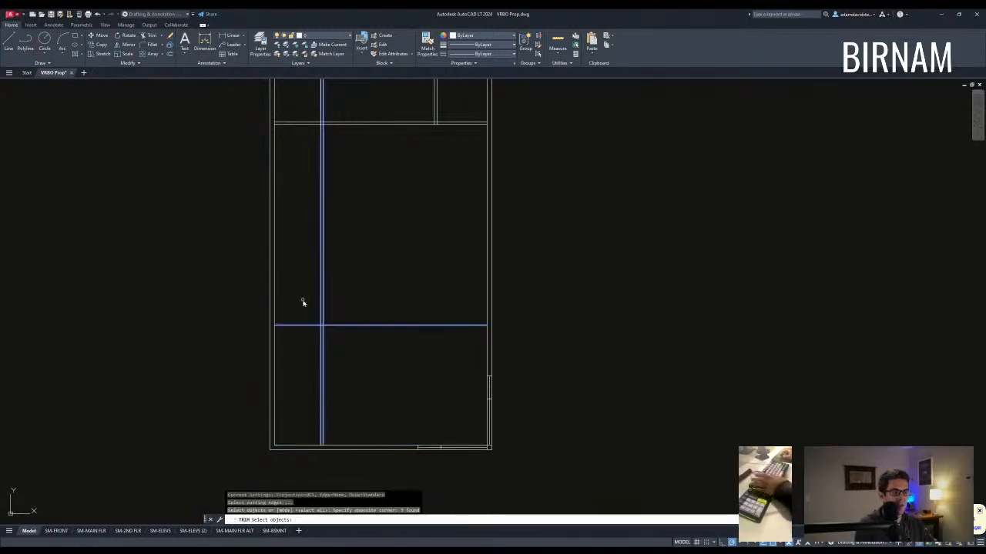
pyautogui.click(333, 303)
pyautogui.click(315, 290)
pyautogui.press('Escape')
pyautogui.moveTo(331, 346); pyautogui.dragTo(334, 370, button='middle')
# Step: Trim the offset horizontal line to the right of the partition to close off the lower-left room
pyautogui.write('tr')
pyautogui.press('Return')
pyautogui.click(347, 367)
pyautogui.click(312, 331)
pyautogui.click(370, 365)
pyautogui.click(351, 318)
pyautogui.press('Escape')
pyautogui.scroll(-2, 351, 379)
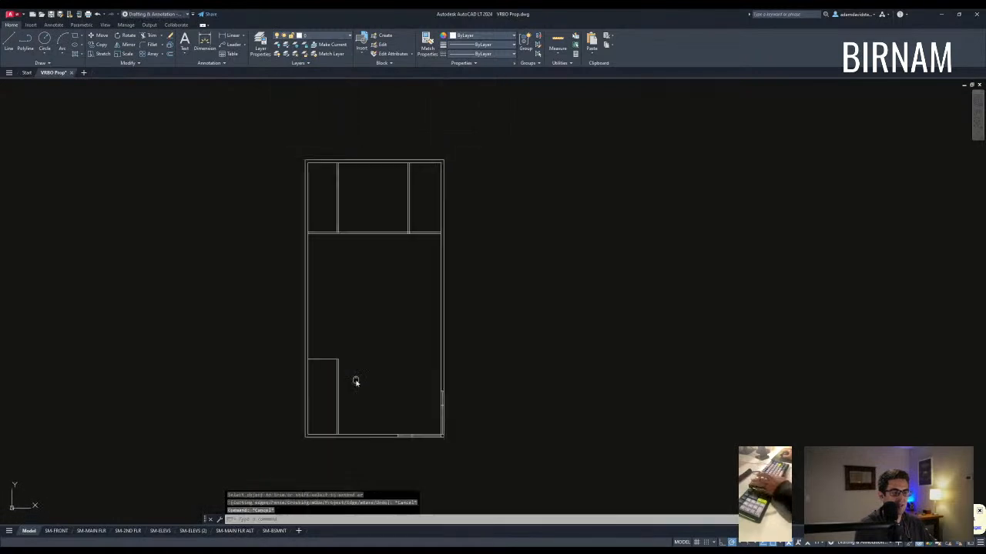
pyautogui.click(317, 339)
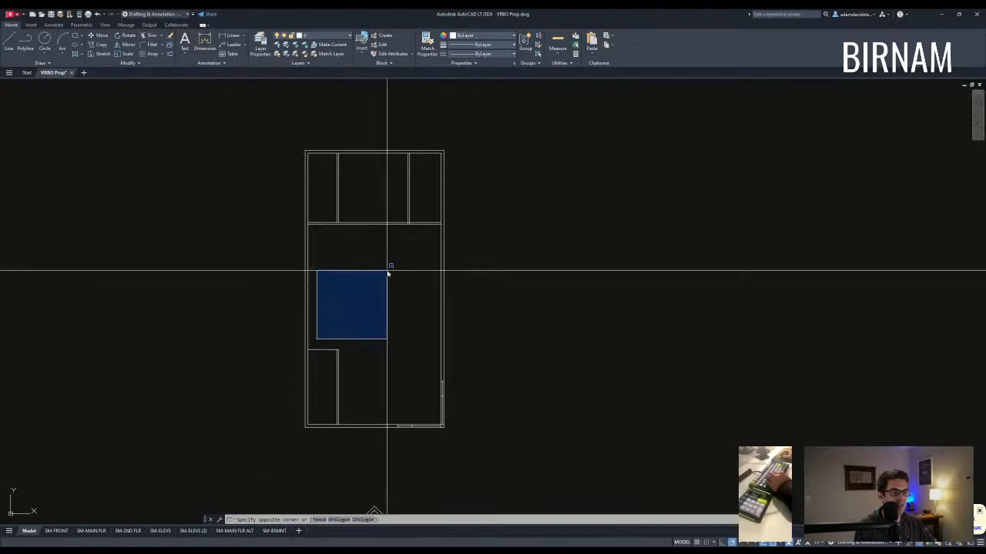
pyautogui.press('Escape')
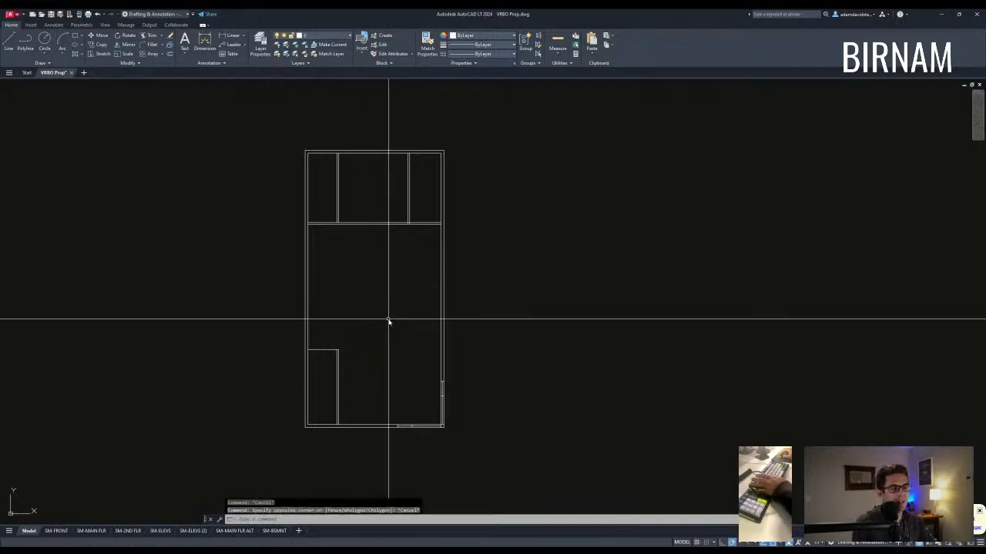
pyautogui.click(391, 345)
pyautogui.press('Escape')
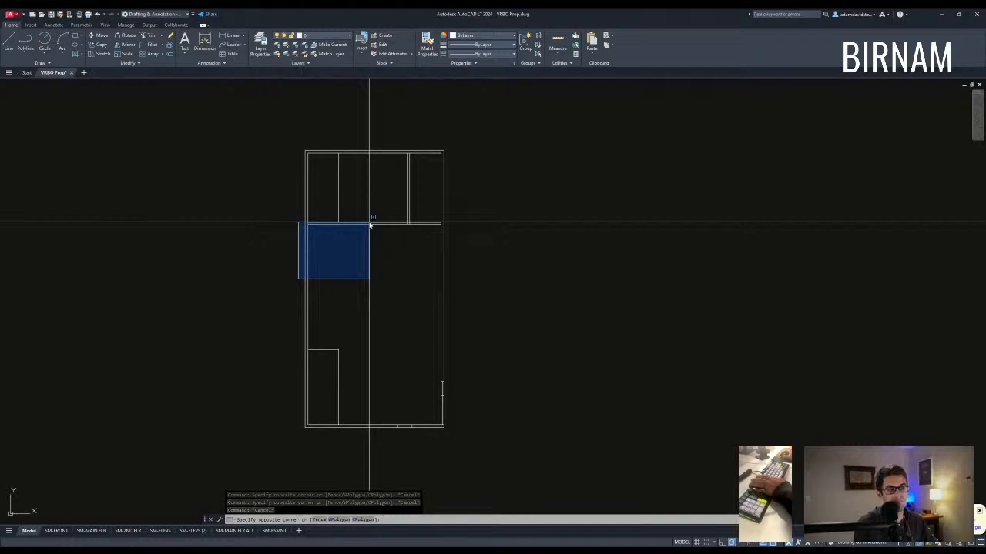
pyautogui.press('Escape')
pyautogui.click(394, 275)
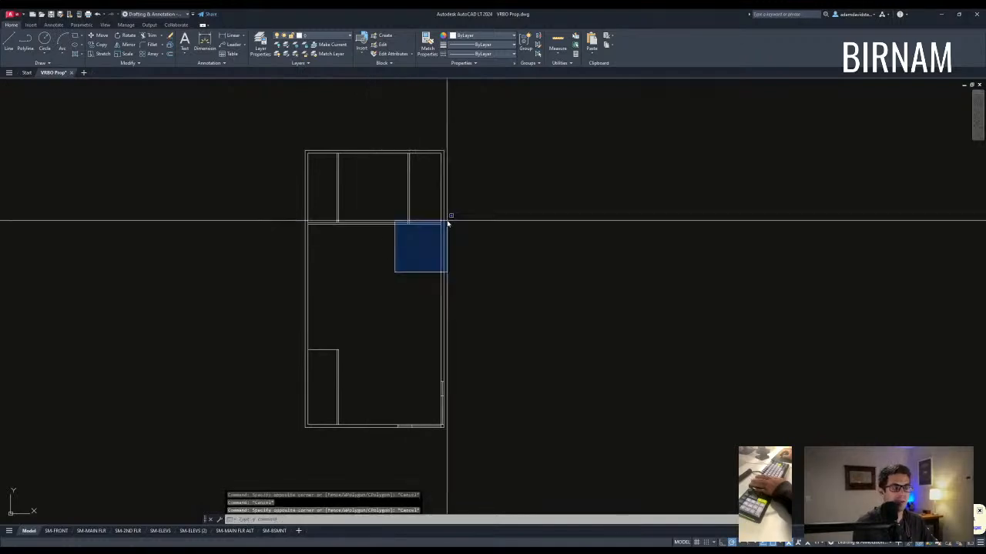
pyautogui.press('Escape')
# Step: Offset the left inner wall line 24 inches inward for the counter front and trim its part inside the lower-left room
pyautogui.write('o')
pyautogui.press('Return')
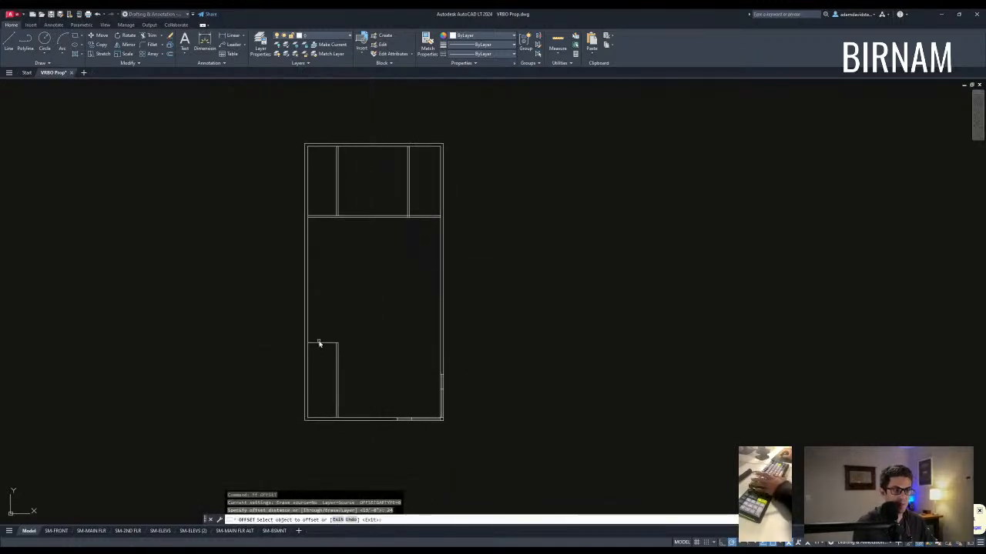
pyautogui.click(327, 317)
pyautogui.press('Escape')
pyautogui.scroll(4, 330, 357)
pyautogui.write('tr')
pyautogui.click(330, 330)
pyautogui.click(318, 305)
pyautogui.press('Return')
pyautogui.click(310, 345)
pyautogui.press('Escape')
pyautogui.scroll(-3, 295, 337)
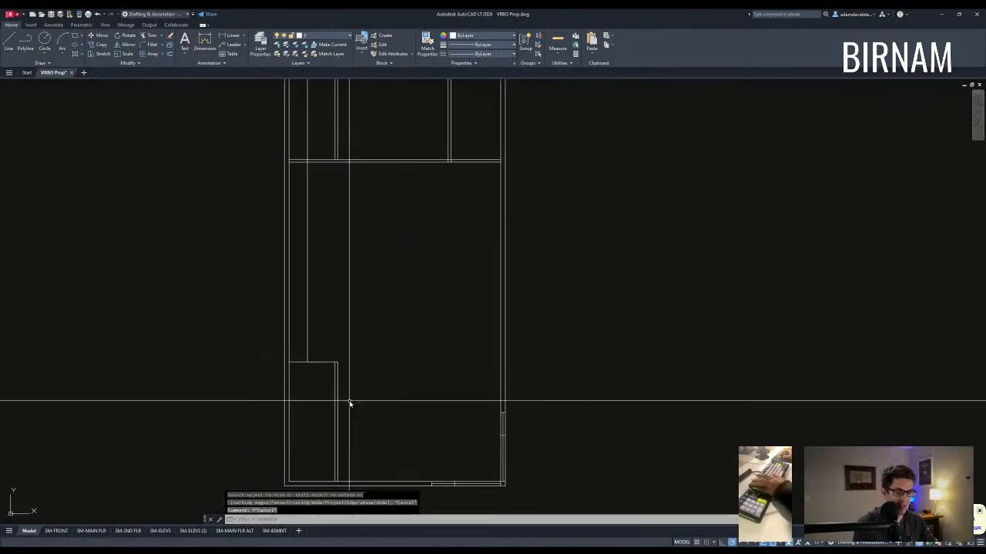
pyautogui.scroll(-2, 303, 416)
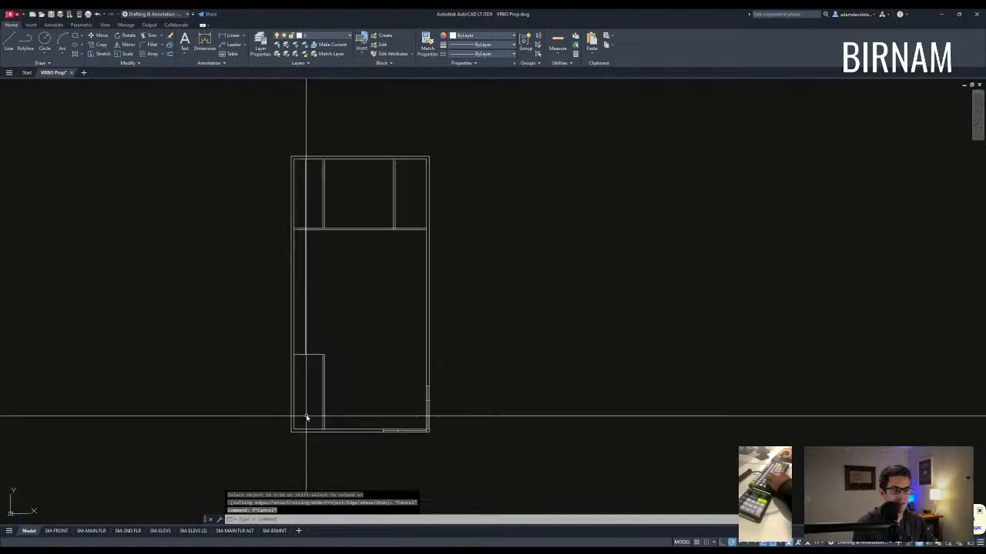
# Step: Offset the lower-left room's upper line 42 inches upward and the counter front line 42 inches to the right
pyautogui.scroll(2, 292, 422)
pyautogui.click(277, 414)
pyautogui.press('Escape')
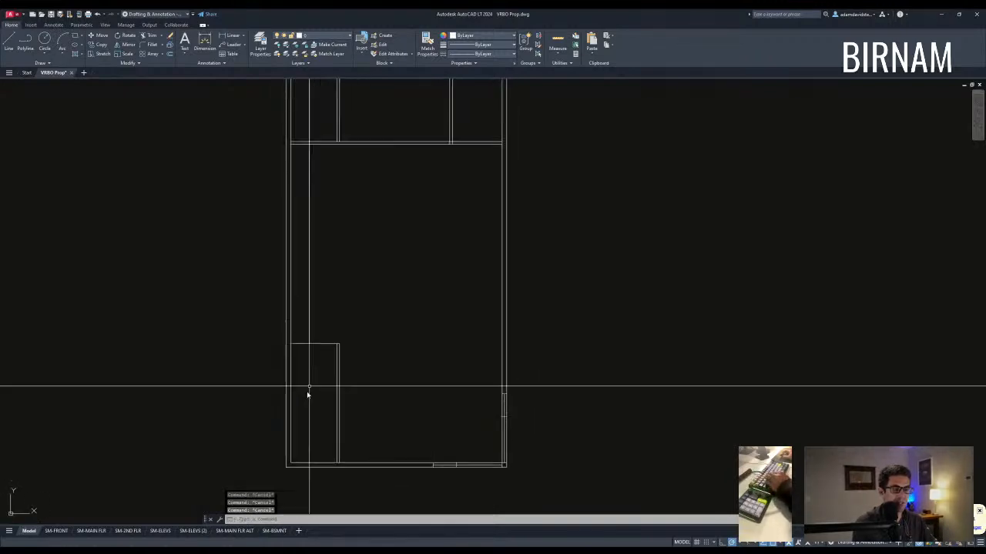
pyautogui.write('o')
pyautogui.press('space')
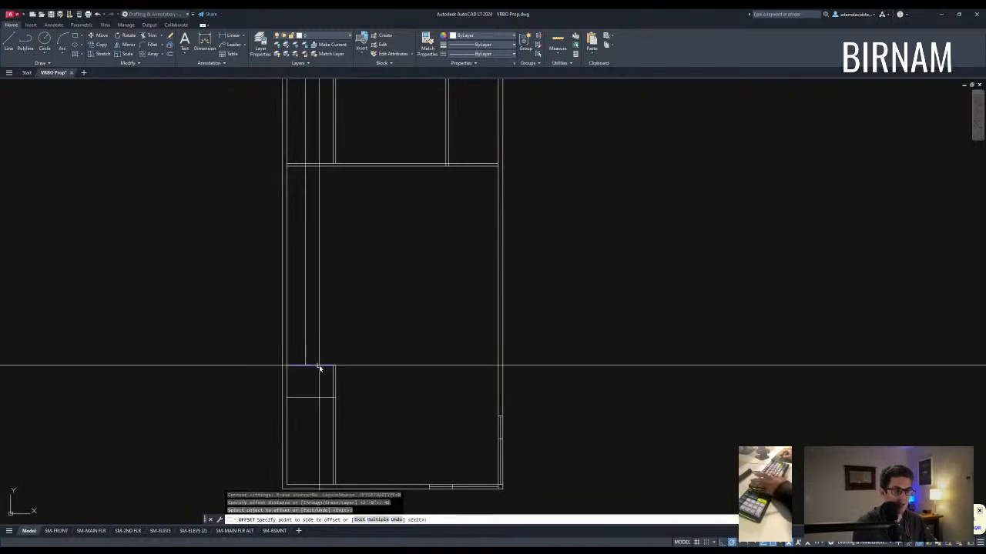
pyautogui.click(306, 299)
pyautogui.click(329, 322)
pyautogui.press('Escape')
pyautogui.press('Escape')
# Step: Offset the new horizontal aisle line upward to mark the far end of the kitchen island
pyautogui.write('of')
pyautogui.press('space')
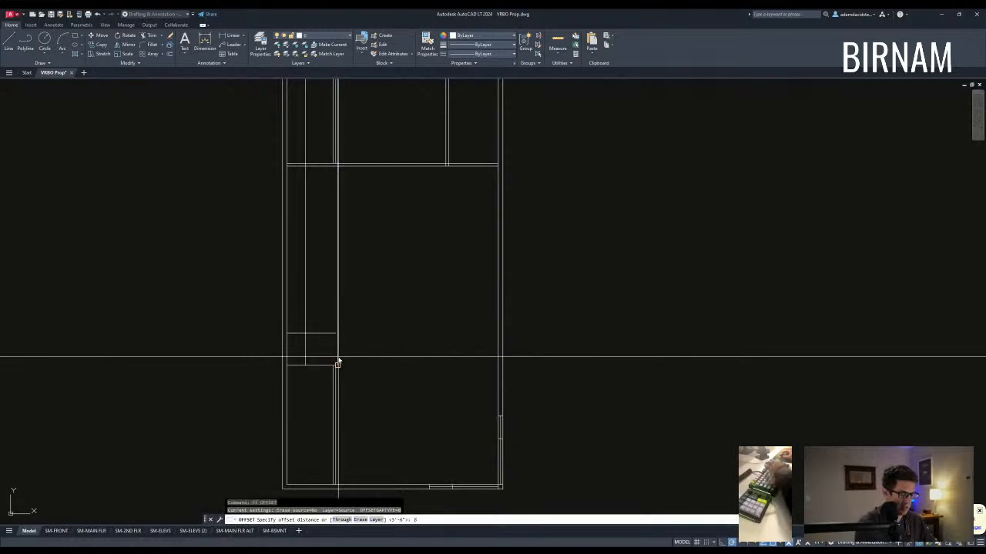
pyautogui.press('BackSpace')
pyautogui.write('7')
pyautogui.press('Return')
pyautogui.click(323, 334)
pyautogui.click(334, 302)
pyautogui.press('Escape')
pyautogui.press('Escape')
pyautogui.press('Escape')
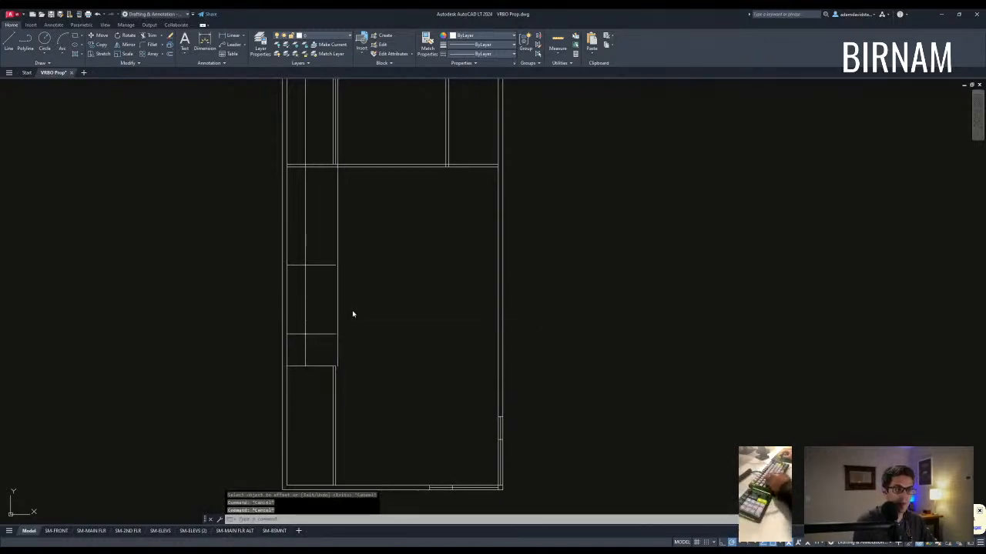
# Step: Offset the island's upper end line 42 inches upward and that copy a further 24 inches for the counter return
pyautogui.write('of')
pyautogui.press('space')
pyautogui.write('4')
pyautogui.click(317, 275)
pyautogui.click(316, 256)
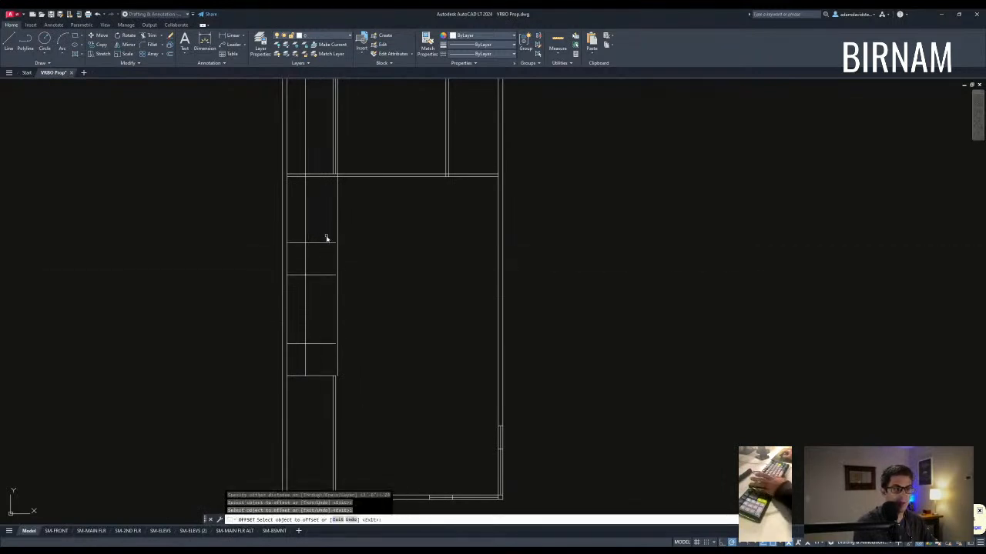
pyautogui.click(321, 229)
pyautogui.press('Escape')
pyautogui.press('Escape')
pyautogui.moveTo(332, 365); pyautogui.dragTo(351, 324, button='middle')
pyautogui.scroll(2, 367, 339)
pyautogui.scroll(-2, 371, 370)
pyautogui.moveTo(373, 385); pyautogui.dragTo(371, 370, button='middle')
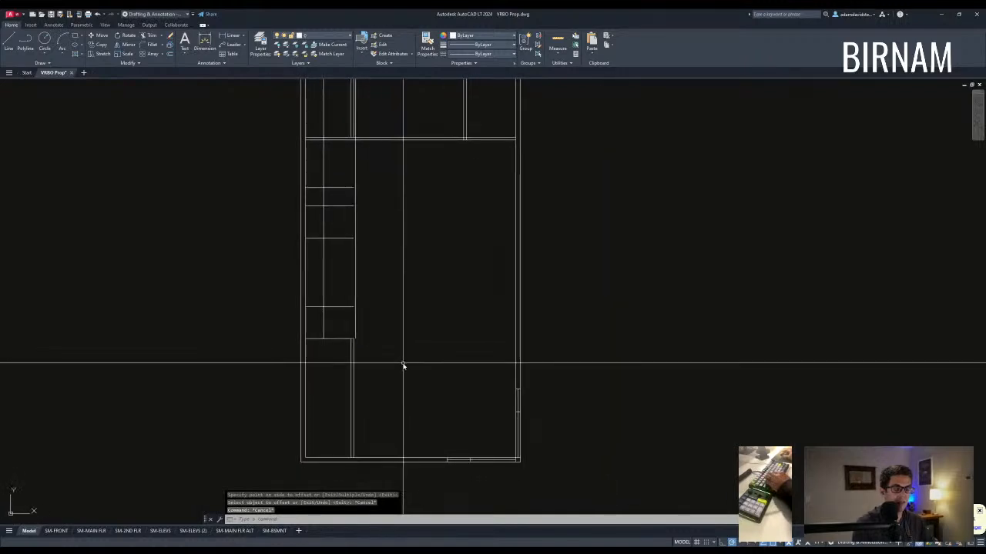
# Step: Fillet the vertical counter front line with the lower counter return line into a square inside corner
pyautogui.press('Escape')
pyautogui.press('Escape')
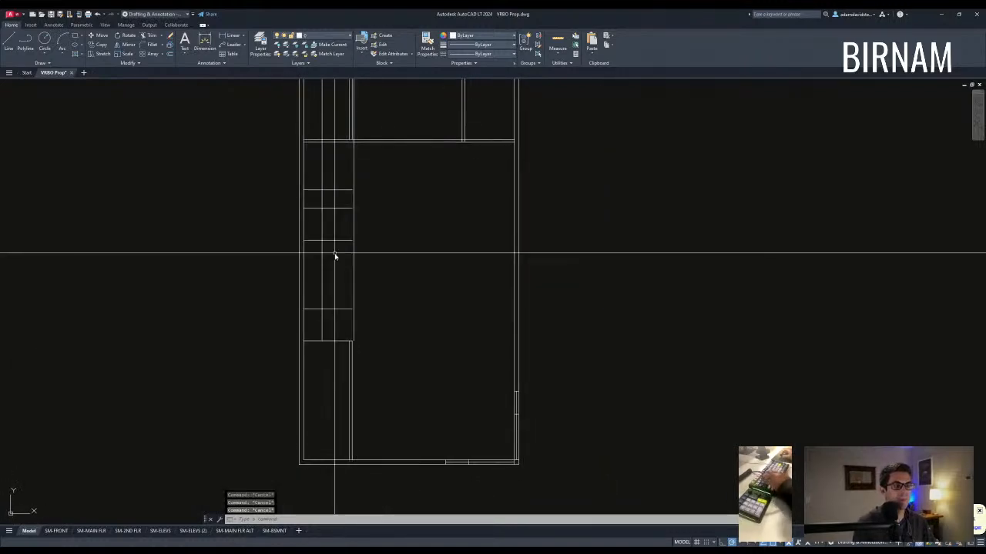
pyautogui.write('f')
pyautogui.press('Return')
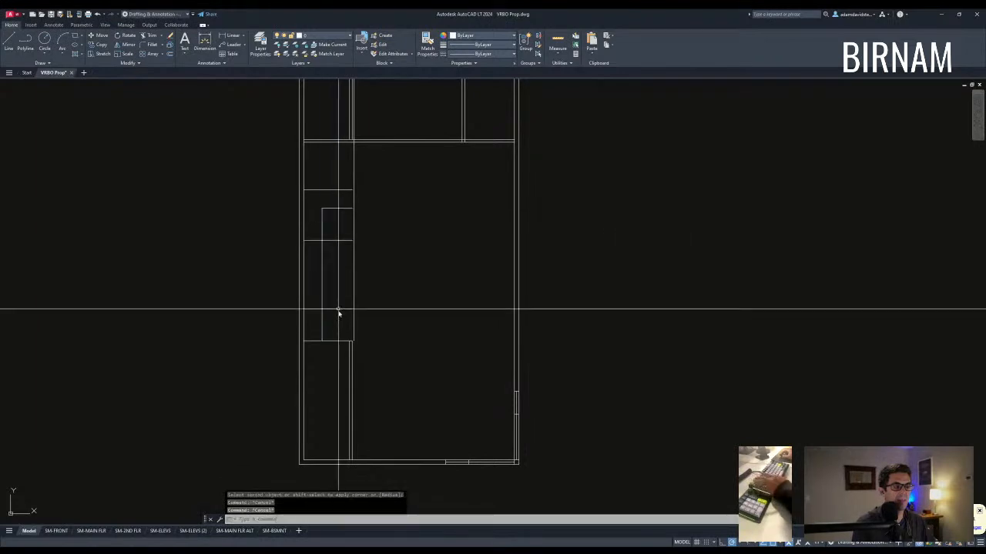
pyautogui.moveTo(339, 312); pyautogui.dragTo(339, 290, button='middle')
# Step: Offset the island's left side line to the right to mark its opposite side
pyautogui.write('o')
pyautogui.press('Return')
pyautogui.press('Escape')
pyautogui.press('Escape')
pyautogui.write('ff')
pyautogui.press('Return')
pyautogui.click(350, 266)
pyautogui.click(361, 275)
pyautogui.press('Escape')
# Step: Fillet the island's side and end lines at their corners to form a closed rectangle
pyautogui.write('f')
pyautogui.press('Return')
pyautogui.click(387, 240)
pyautogui.press('Return')
pyautogui.click(344, 288)
pyautogui.press('Return')
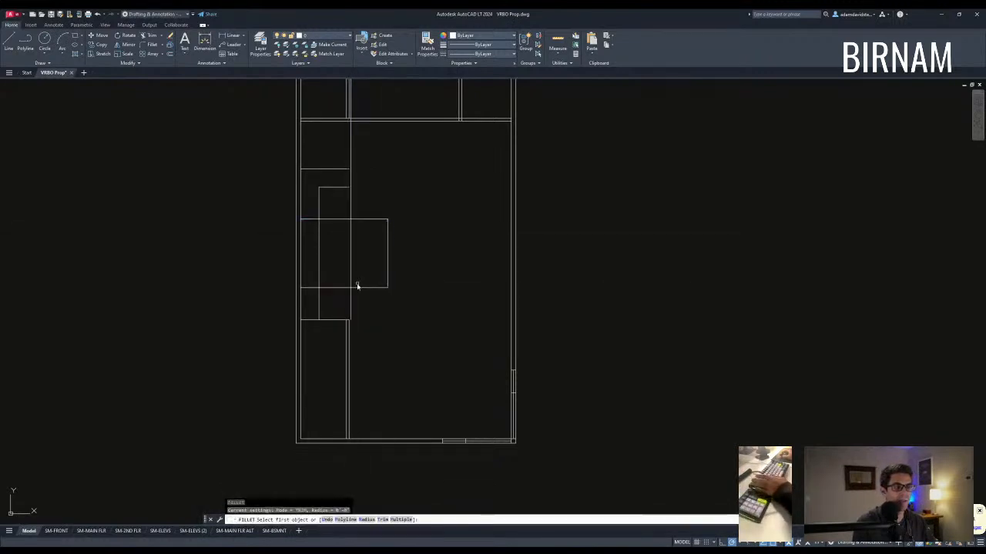
pyautogui.click(352, 276)
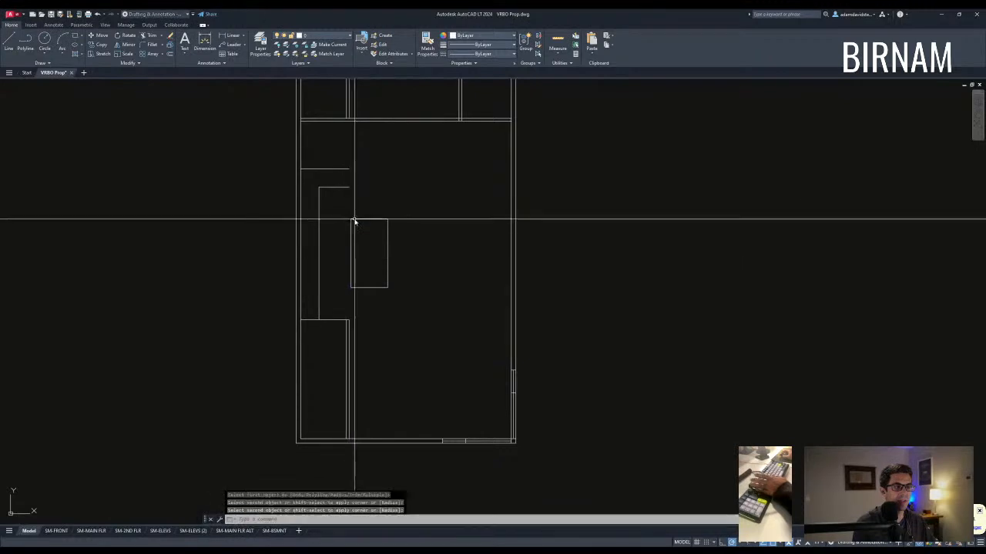
pyautogui.scroll(-2, 343, 354)
pyautogui.scroll(2, 360, 260)
# Step: Draw a vertical line from the island's upper-right corner up past both counter return lines
pyautogui.write('w')
pyautogui.press('space')
pyautogui.click(373, 282)
pyautogui.click(373, 226)
pyautogui.press('Escape')
pyautogui.press('Escape')
# Step: Extend both counter return lines to the vertical guide line and trim its excess to close the counter's end
pyautogui.write('ex')
pyautogui.press('space')
pyautogui.click(375, 238)
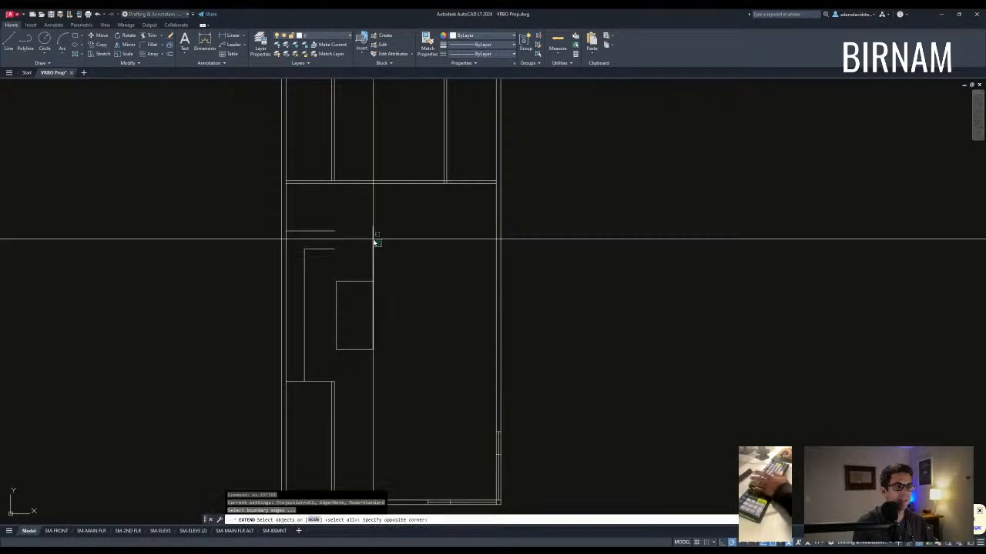
pyautogui.click(330, 260)
pyautogui.press('Escape')
pyautogui.write('tr')
pyautogui.press('space')
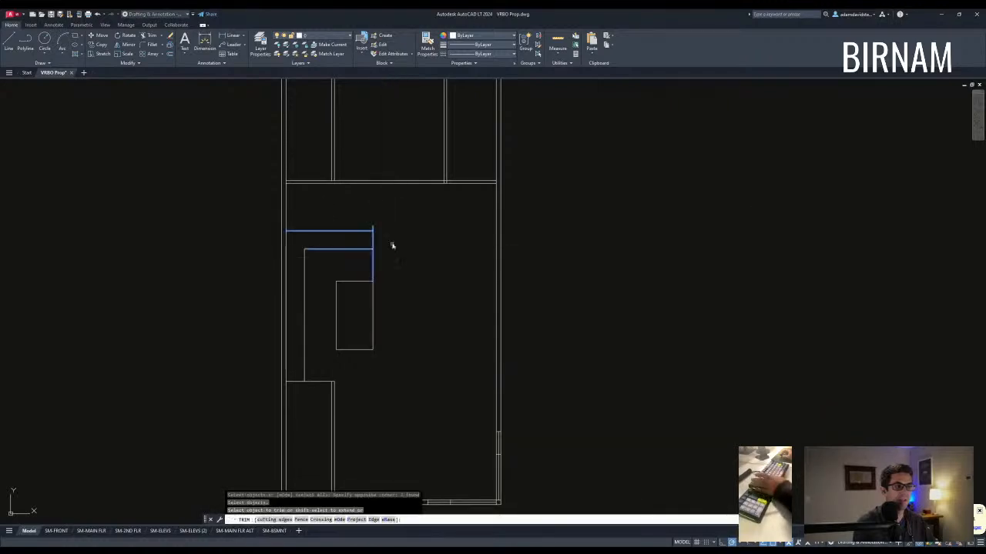
pyautogui.press('Escape')
pyautogui.scroll(-10, 413, 308)
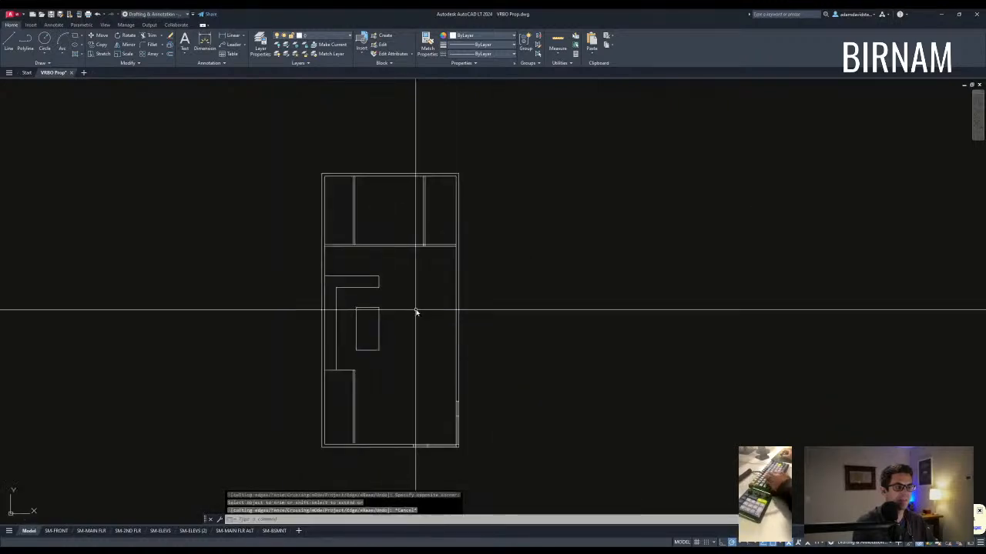
# Step: Copy the 6'-0" x 3'-0" dining table and the adjacent sofa, loveseat and coffee table group from the furniture library to the floor plan
pyautogui.scroll(10, 396, 304)
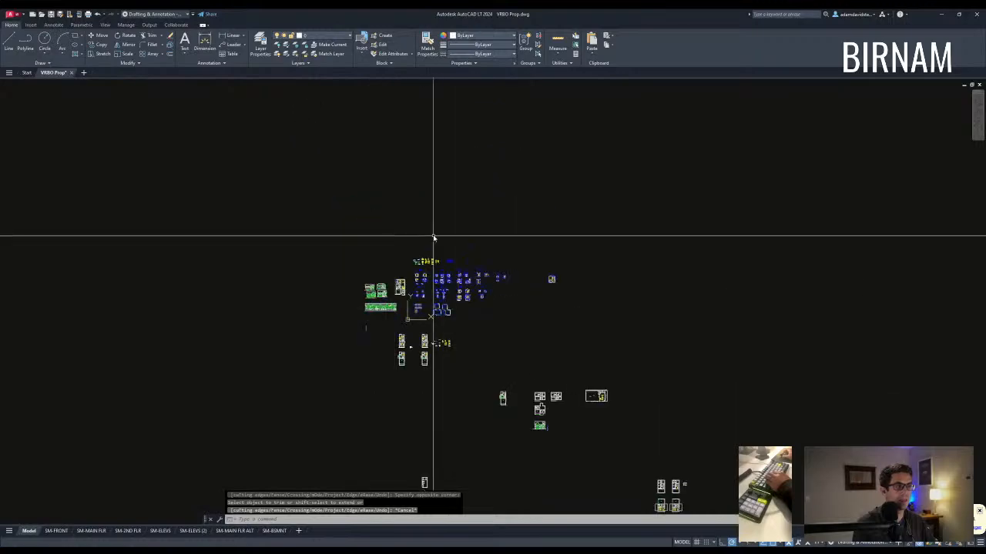
pyautogui.scroll(6, 404, 308)
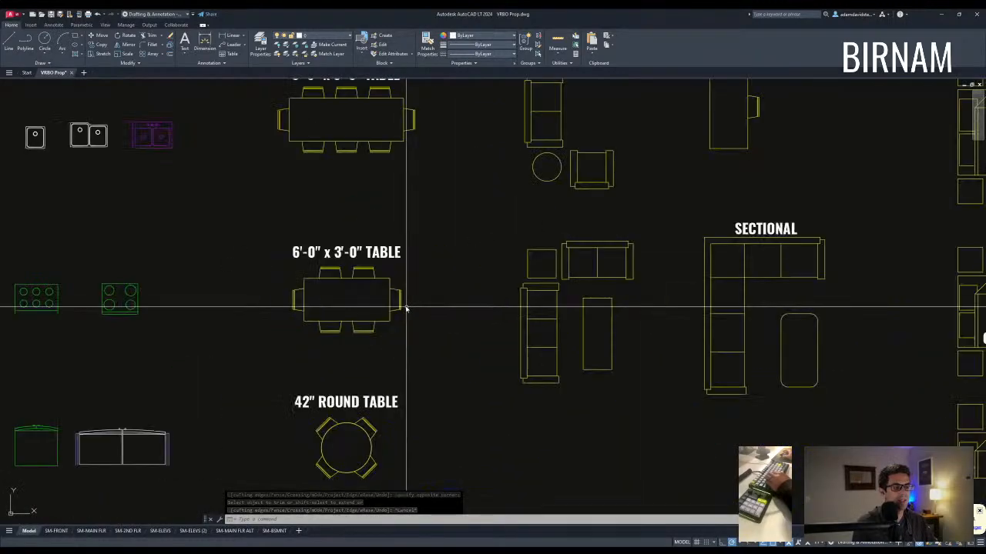
pyautogui.click(407, 306)
pyautogui.click(392, 299)
pyautogui.moveTo(501, 289); pyautogui.dragTo(417, 286, button='middle')
pyautogui.click(549, 332)
pyautogui.click(451, 252)
pyautogui.write('co')
pyautogui.press('Return')
pyautogui.click(451, 253)
pyautogui.scroll(-10, 442, 269)
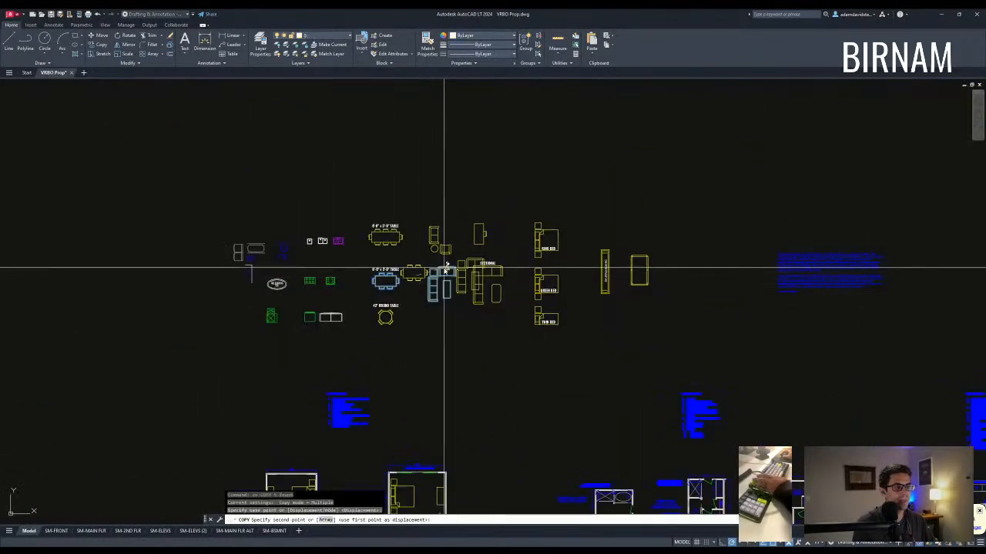
pyautogui.scroll(4, 462, 330)
pyautogui.scroll(8, 365, 302)
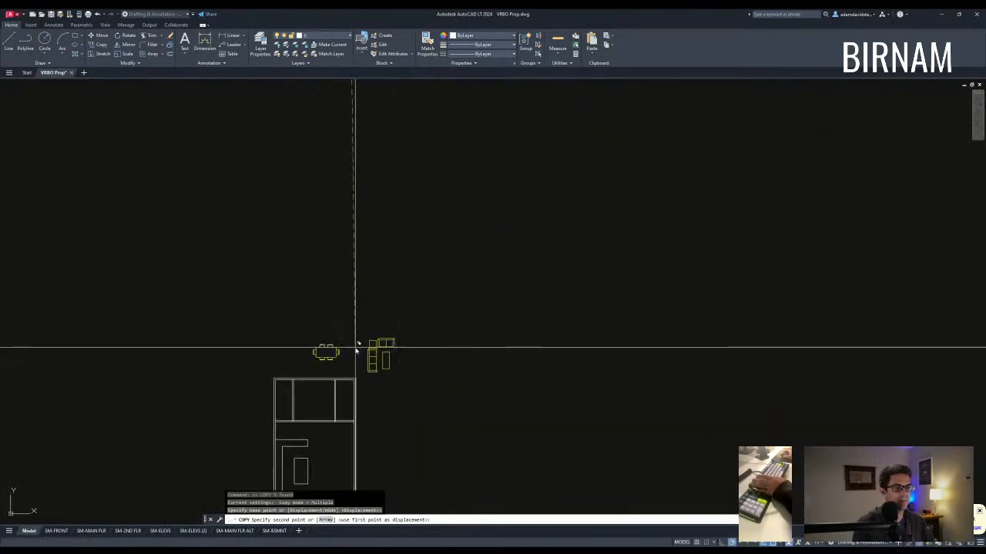
pyautogui.scroll(4, 350, 357)
pyautogui.moveTo(349, 359); pyautogui.dragTo(354, 67, button='middle')
pyautogui.click(444, 209)
pyautogui.press('Escape')
# Step: Move the copied sofa and coffee table group into the lower living area beside the partition
pyautogui.click(612, 291)
pyautogui.click(474, 159)
pyautogui.write('m')
pyautogui.press('Return')
pyautogui.click(532, 266)
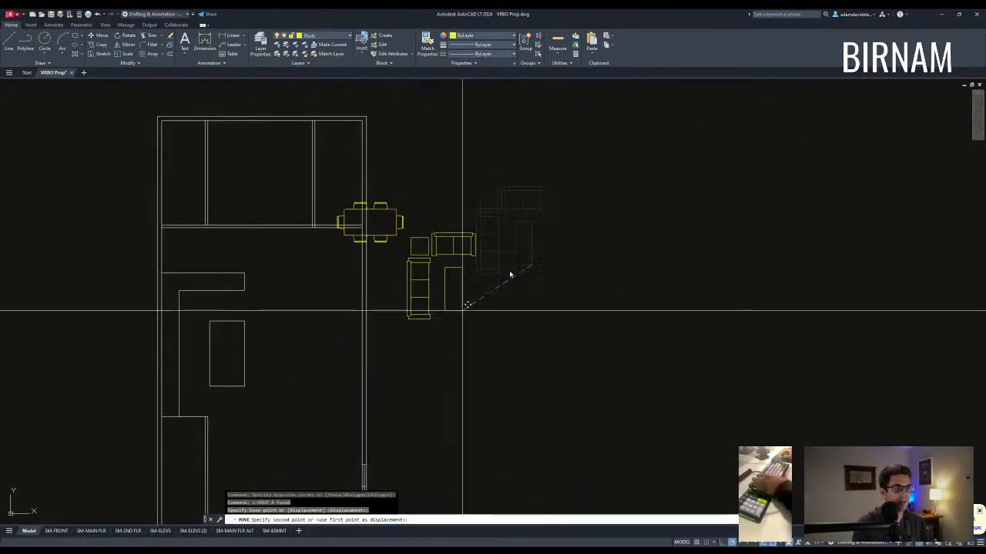
pyautogui.moveTo(431, 358); pyautogui.dragTo(473, 107, button='middle')
pyautogui.click(333, 245)
pyautogui.press('Escape')
# Step: Mirror the seating group diagonally so the longer sofa runs along the top, erasing the source objects
pyautogui.click(351, 241)
pyautogui.click(274, 163)
pyautogui.write('mi')
pyautogui.press('Return')
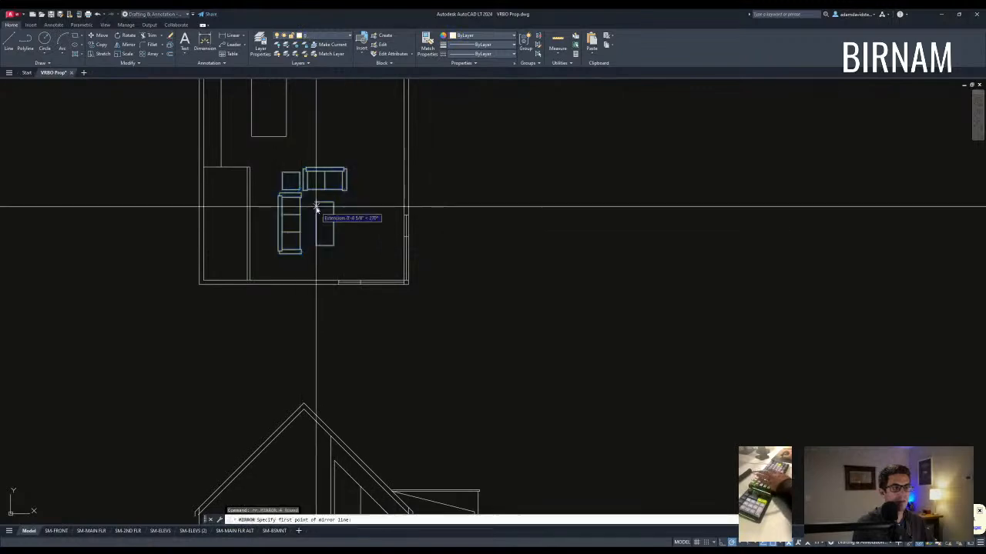
pyautogui.write('y')
pyautogui.press('Return')
# Step: Reposition the mirrored seating group within the lower living area below the island
pyautogui.moveTo(319, 208); pyautogui.dragTo(332, 241, button='middle')
pyautogui.click(379, 262)
pyautogui.click(272, 200)
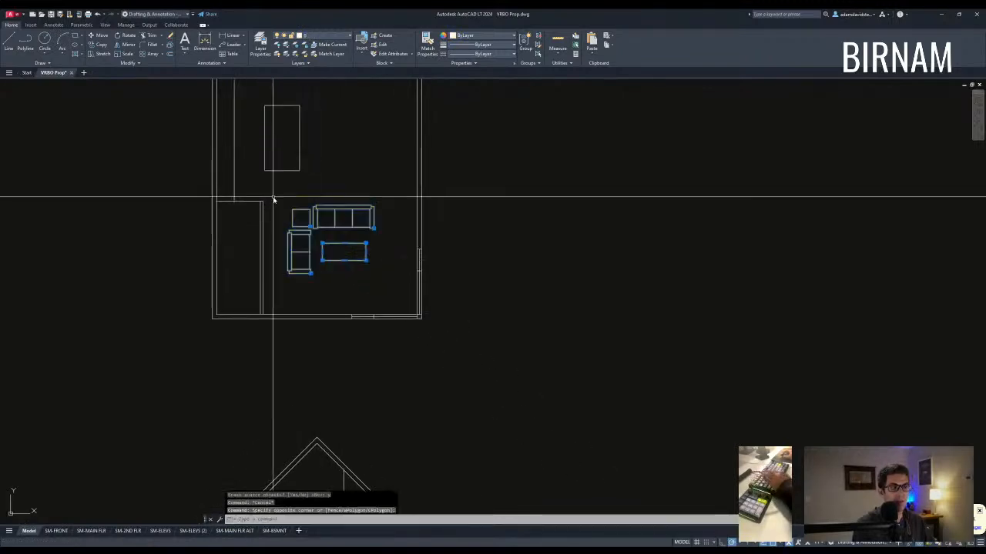
pyautogui.write('m')
pyautogui.press('Return')
pyautogui.click(339, 187)
pyautogui.press('Escape')
pyautogui.scroll(-2, 344, 191)
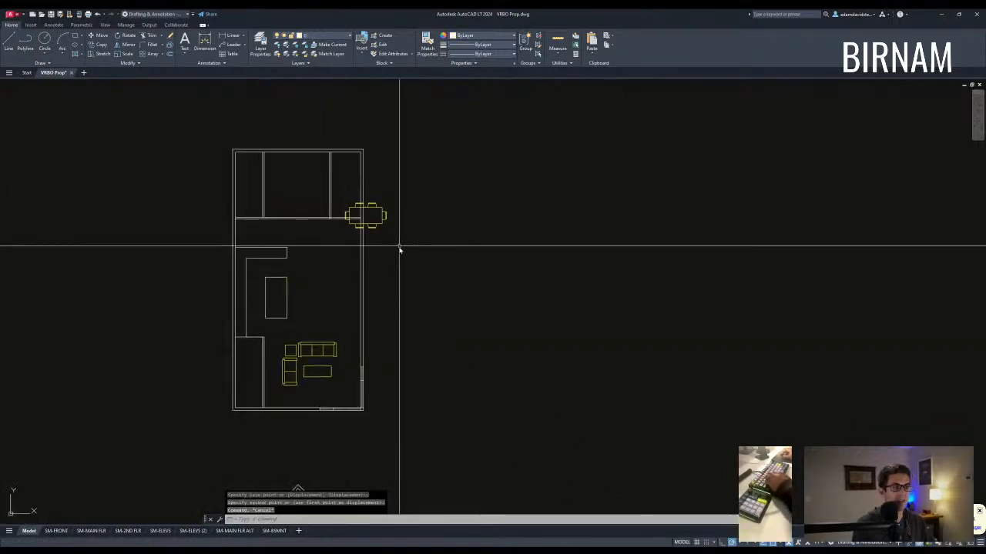
# Step: Move the dining table outside the right wall and rotate it a quarter turn so its length runs vertically
pyautogui.moveTo(375, 213); pyautogui.dragTo(422, 300)
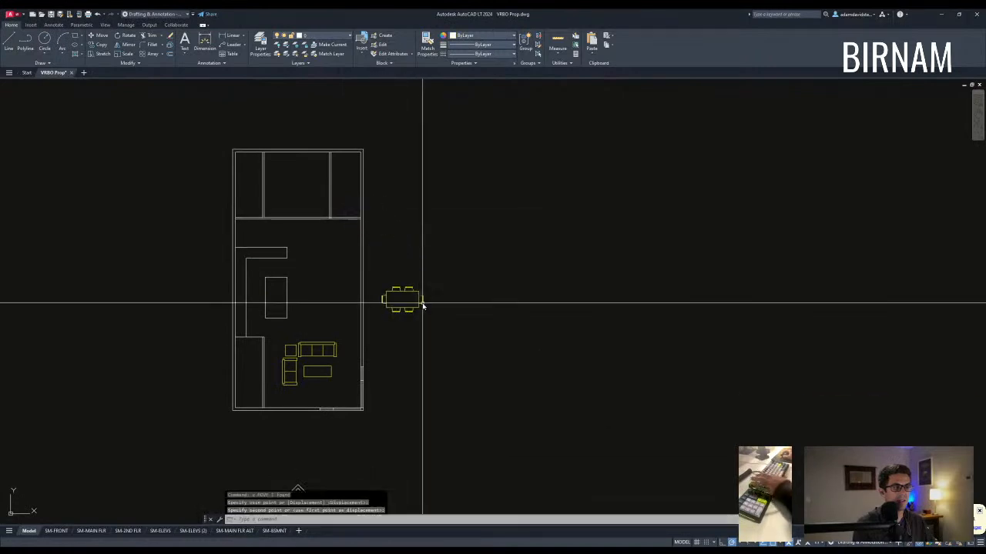
pyautogui.write('ro')
pyautogui.press('Return')
pyautogui.click(413, 308)
pyautogui.click(415, 325)
# Step: Move the vertical dining table inside the house, between the kitchen island and the right wall
pyautogui.moveTo(417, 336); pyautogui.dragTo(417, 302)
pyautogui.write('m')
pyautogui.press('Return')
pyautogui.click(421, 302)
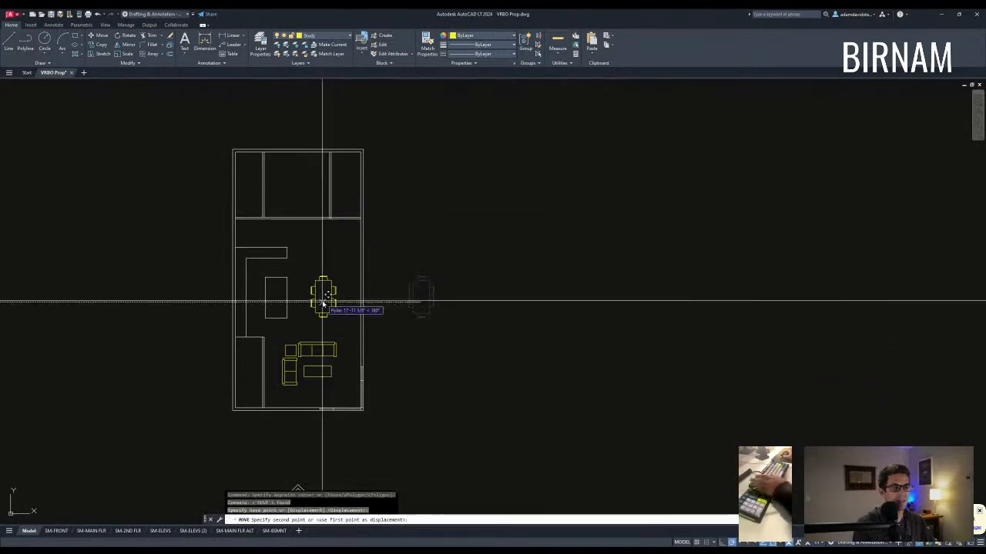
pyautogui.click(327, 301)
pyautogui.press('Escape')
pyautogui.press('Escape')
pyautogui.moveTo(328, 300); pyautogui.dragTo(329, 306, button='middle')
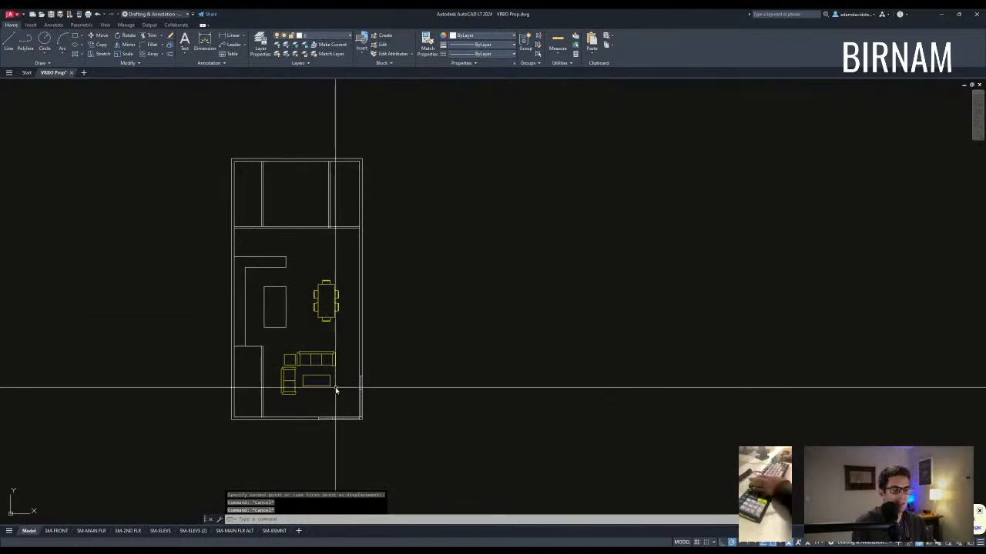
pyautogui.click(346, 400)
pyautogui.click(254, 269)
pyautogui.press('Escape')
pyautogui.press('Escape')
pyautogui.click(332, 412)
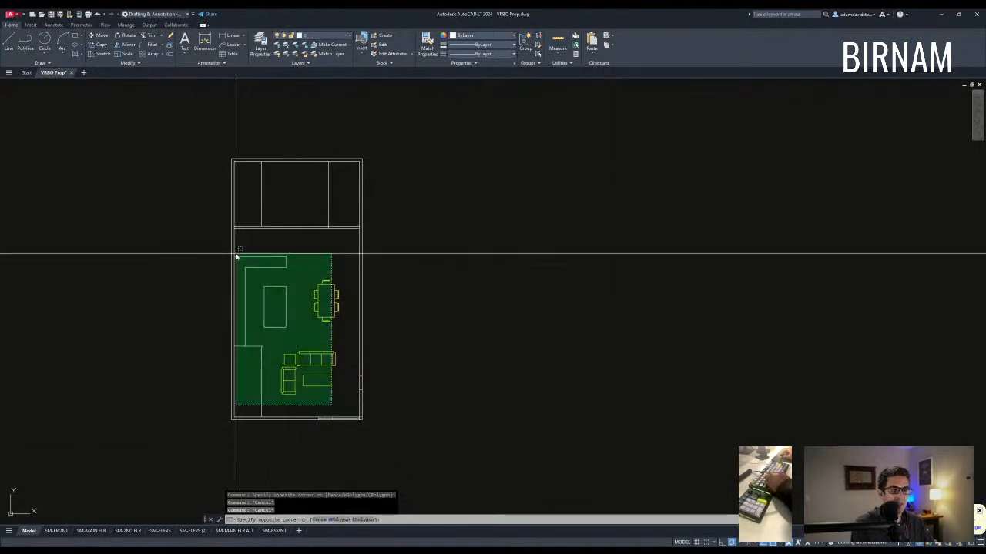
pyautogui.click(233, 255)
pyautogui.moveTo(376, 444); pyautogui.dragTo(376, 429, button='middle')
pyautogui.press('Escape')
pyautogui.press('Escape')
# Step: Copy the whole furnished floor plan to the right of the original
pyautogui.scroll(-2, 349, 432)
pyautogui.click(365, 438)
pyautogui.click(259, 228)
pyautogui.write('co')
pyautogui.press('Return')
pyautogui.click(295, 344)
pyautogui.click(460, 344)
pyautogui.press('Escape')
pyautogui.press('Escape')
pyautogui.press('Escape')
# Step: Draw a diagonal construction line in the original plan from the upper counter's wall corner to the lower-right interior corner
pyautogui.scroll(4, 275, 345)
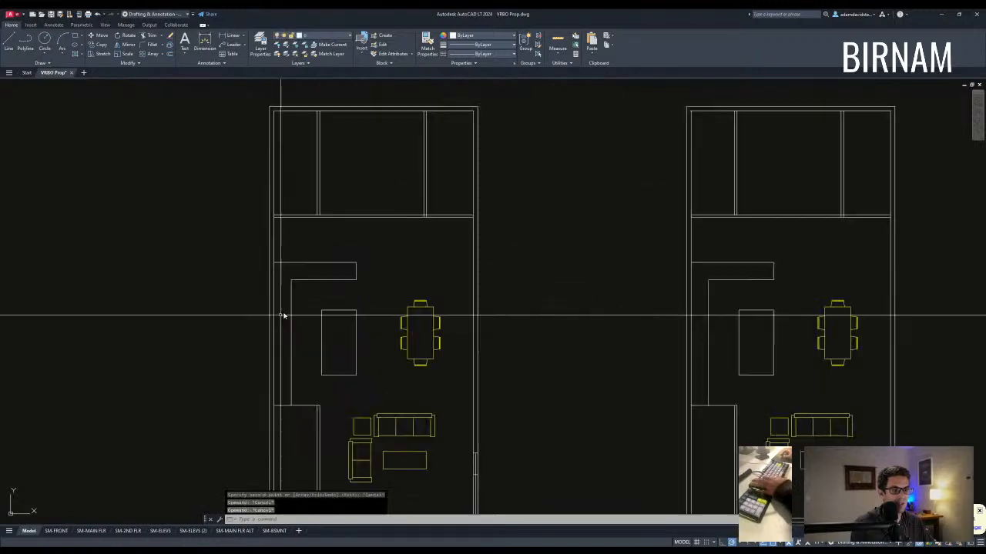
pyautogui.write('l')
pyautogui.press('Return')
pyautogui.click(275, 263)
pyautogui.scroll(-2, 412, 493)
pyautogui.moveTo(416, 497); pyautogui.dragTo(338, 357, button='middle')
pyautogui.press('Escape')
pyautogui.press('Escape')
# Step: Mirror the original plan's kitchen, partition and furniture vertically about the diagonal's midpoint, replacing the source objects, and erase the diagonal
pyautogui.click(256, 202)
pyautogui.write('mi')
pyautogui.press('Return')
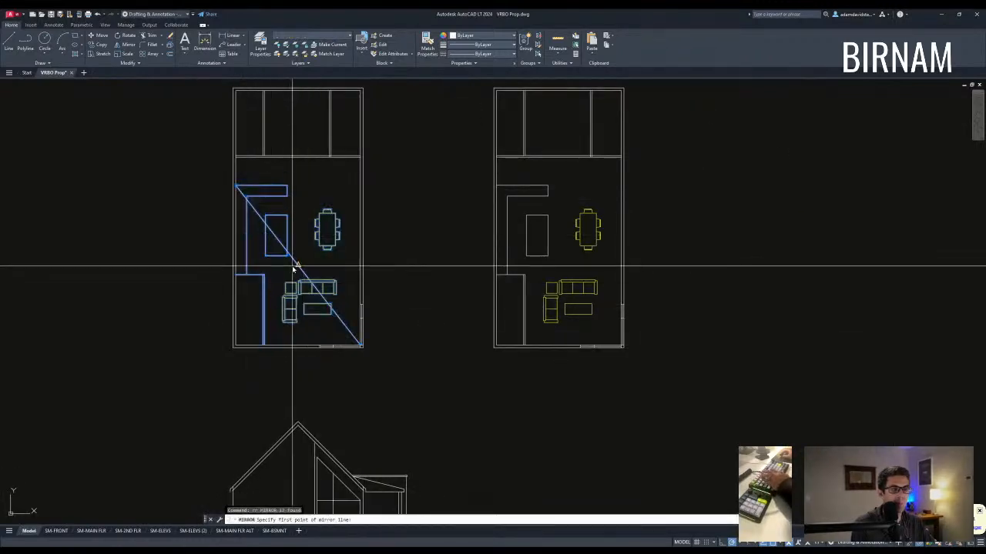
pyautogui.write('y')
pyautogui.press('Return')
pyautogui.click(297, 268)
pyautogui.write('e')
pyautogui.press('Return')
pyautogui.press('Escape')
pyautogui.moveTo(318, 288); pyautogui.dragTo(319, 311, button='middle')
pyautogui.scroll(2, 313, 357)
pyautogui.click(297, 364)
pyautogui.click(368, 243)
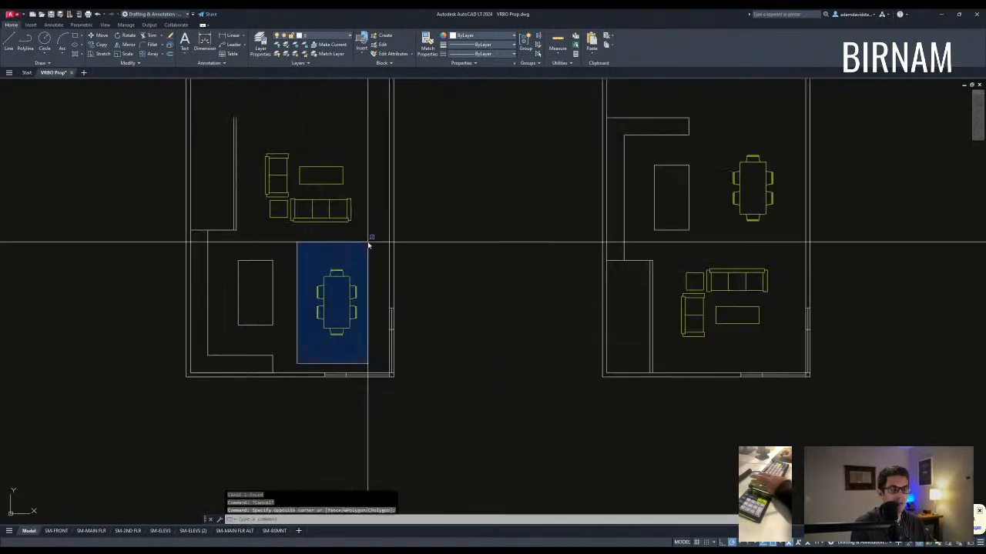
pyautogui.press('Escape')
pyautogui.moveTo(368, 245); pyautogui.dragTo(374, 303, button='middle')
pyautogui.scroll(-3, 359, 336)
pyautogui.scroll(4, 271, 258)
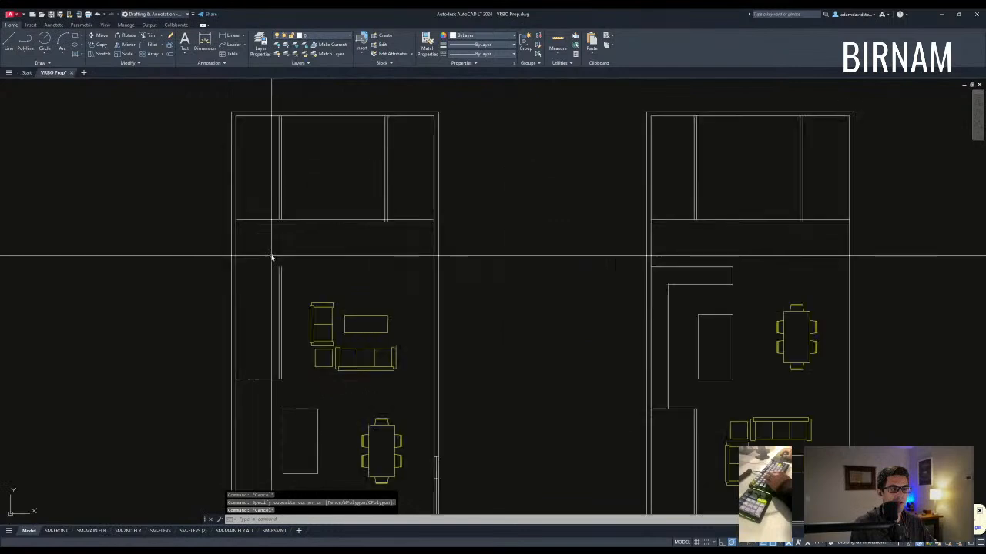
pyautogui.moveTo(289, 285); pyautogui.dragTo(293, 266, button='middle')
pyautogui.write('ex')
pyautogui.press('Return')
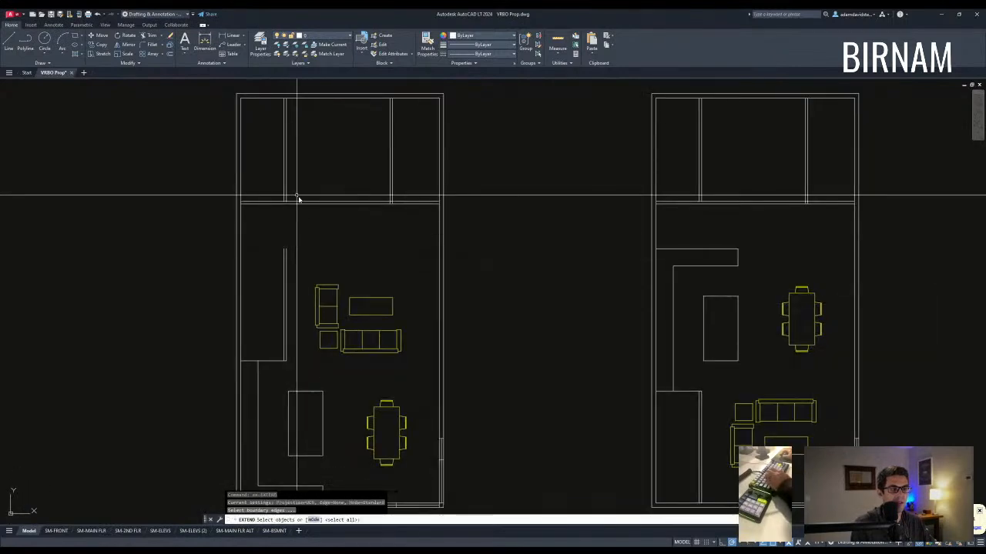
pyautogui.press('Escape')
# Step: Draw a horizontal line from the upper end of the mirrored partition across to the right wall
pyautogui.moveTo(355, 303); pyautogui.dragTo(347, 282, button='middle')
pyautogui.write('l')
pyautogui.press('Return')
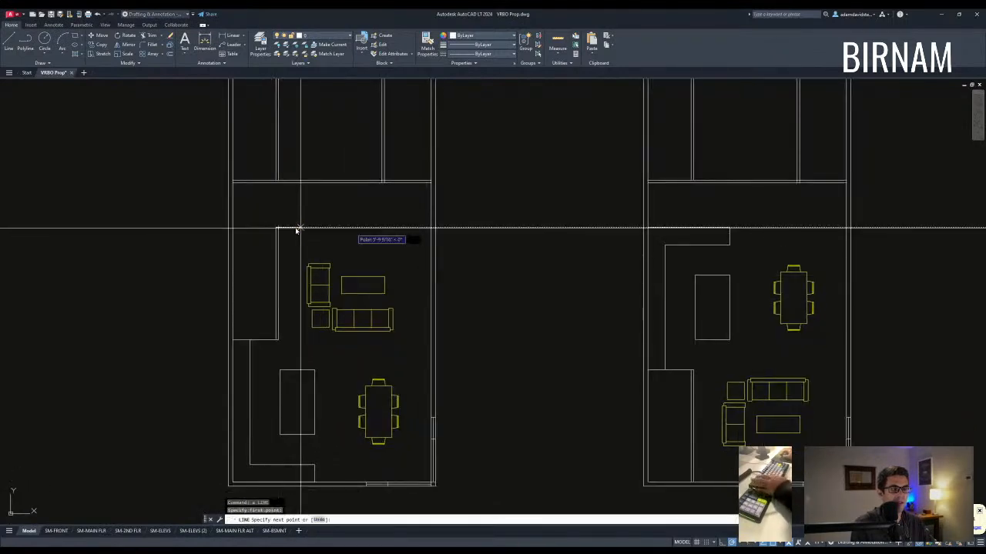
pyautogui.press('Escape')
# Step: Compare the mirrored plan's partition, seating area and kitchen layout with the copied plan beside it
pyautogui.scroll(-3, 401, 359)
pyautogui.moveTo(382, 363); pyautogui.dragTo(385, 356, button='middle')
pyautogui.scroll(2, 372, 257)
pyautogui.click(356, 257)
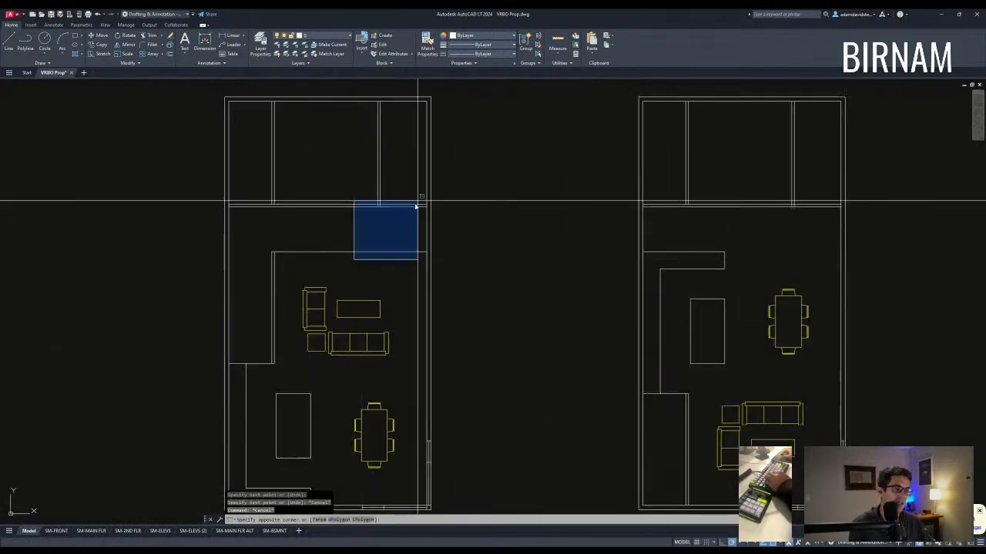
pyautogui.press('Escape')
pyautogui.press('Escape')
pyautogui.moveTo(396, 253); pyautogui.dragTo(396, 235, button='middle')
pyautogui.press('Escape')
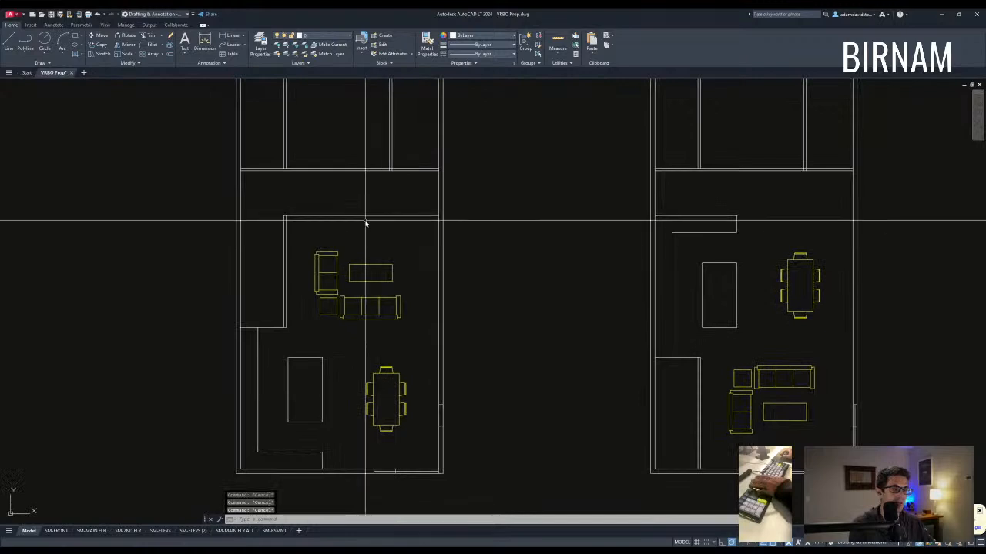
pyautogui.click(343, 230)
pyautogui.press('Escape')
pyautogui.scroll(-3, 406, 254)
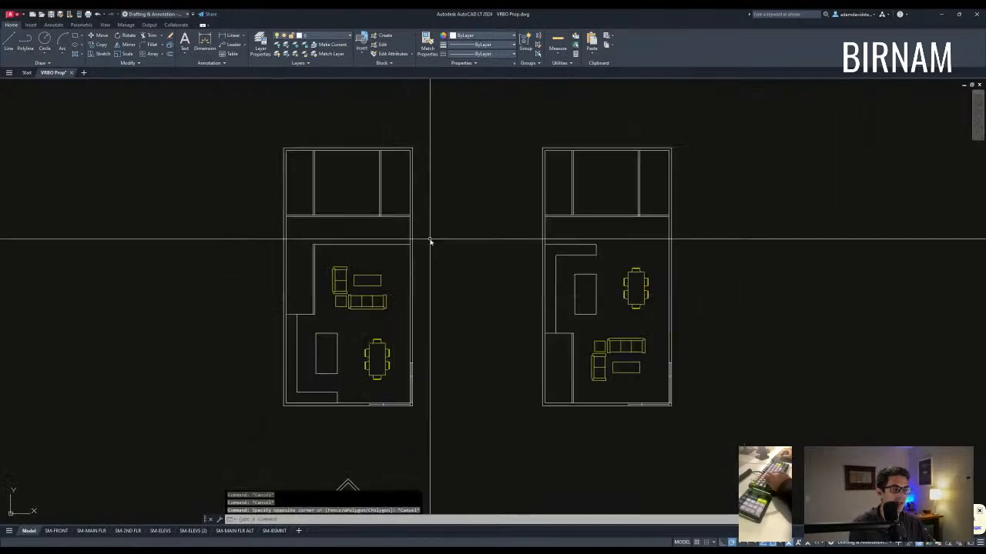
pyautogui.scroll(3, 331, 341)
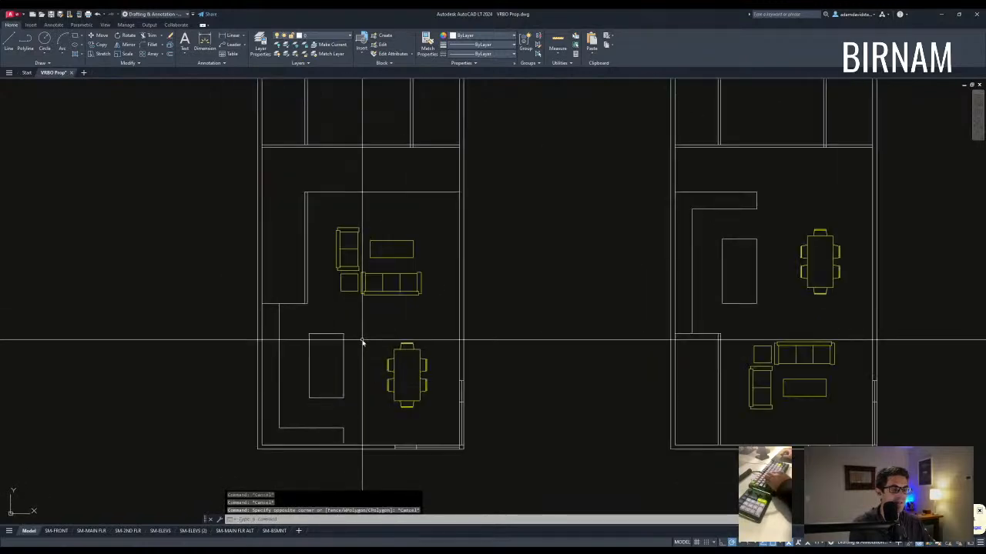
pyautogui.scroll(-3, 346, 348)
pyautogui.scroll(2, 308, 316)
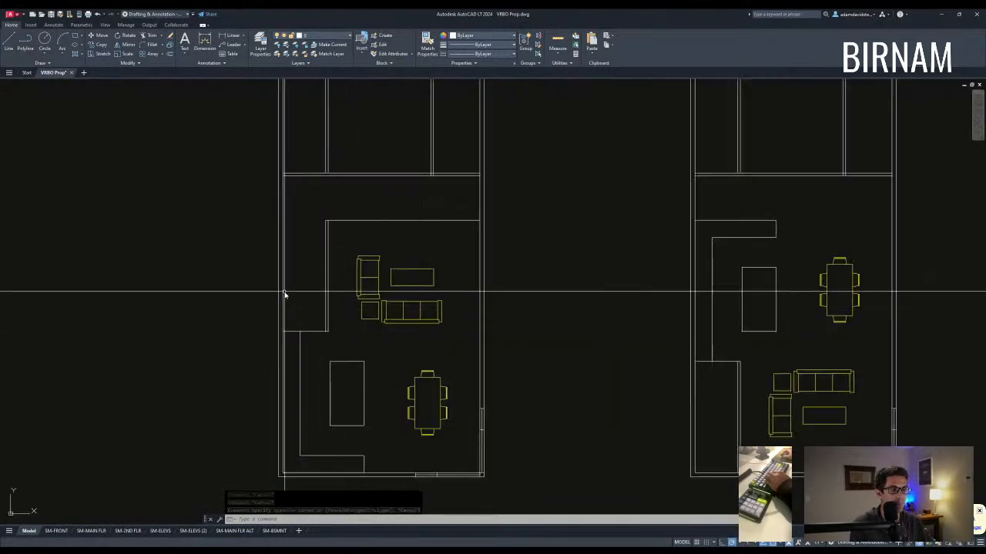
pyautogui.press('Escape')
pyautogui.moveTo(318, 241); pyautogui.dragTo(300, 331, button='middle')
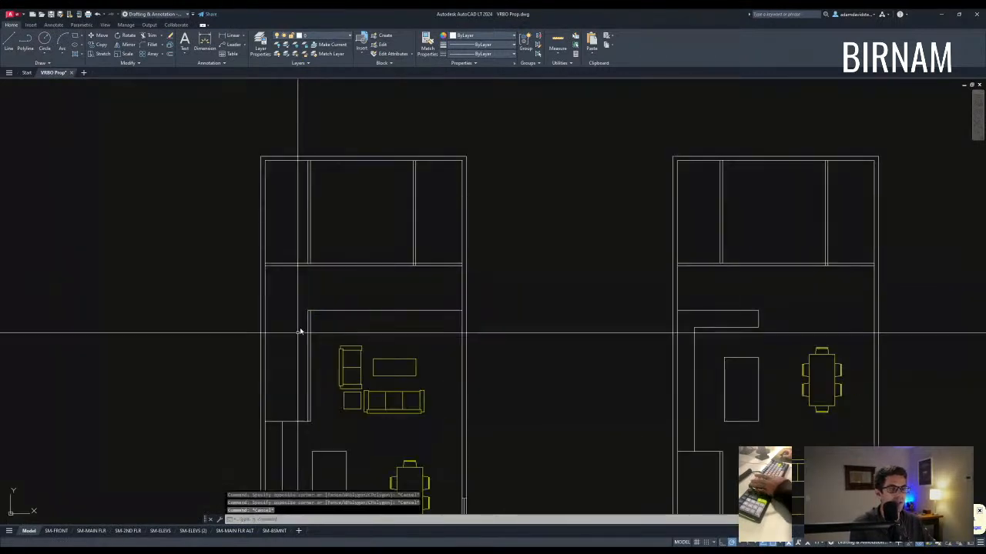
pyautogui.click(256, 341)
pyautogui.press('Escape')
pyautogui.press('Escape')
pyautogui.scroll(-2, 339, 311)
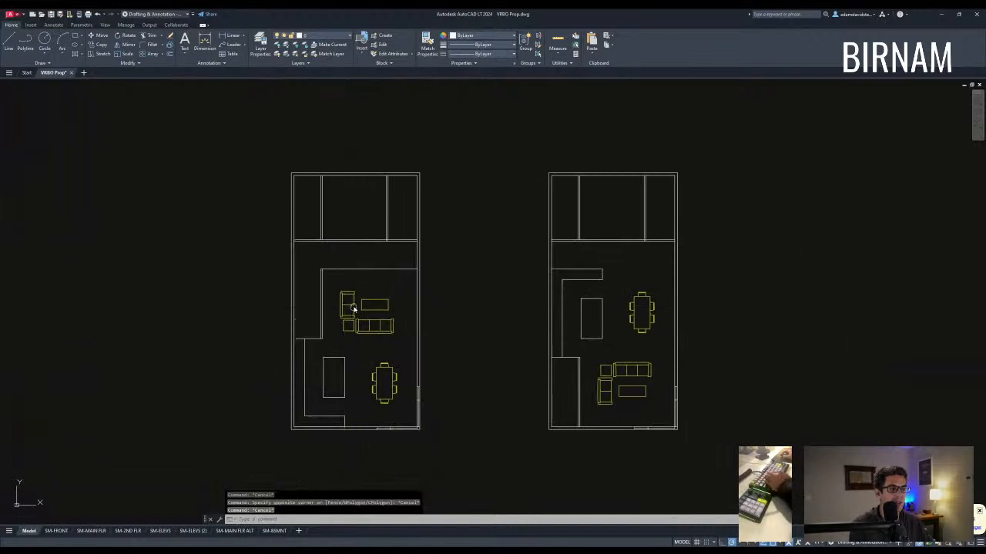
pyautogui.moveTo(486, 300)
pyautogui.mouseDown(button='middle')
pyautogui.moveTo(424, 279)
pyautogui.moveTo(412, 303)
pyautogui.mouseUp(button='middle')
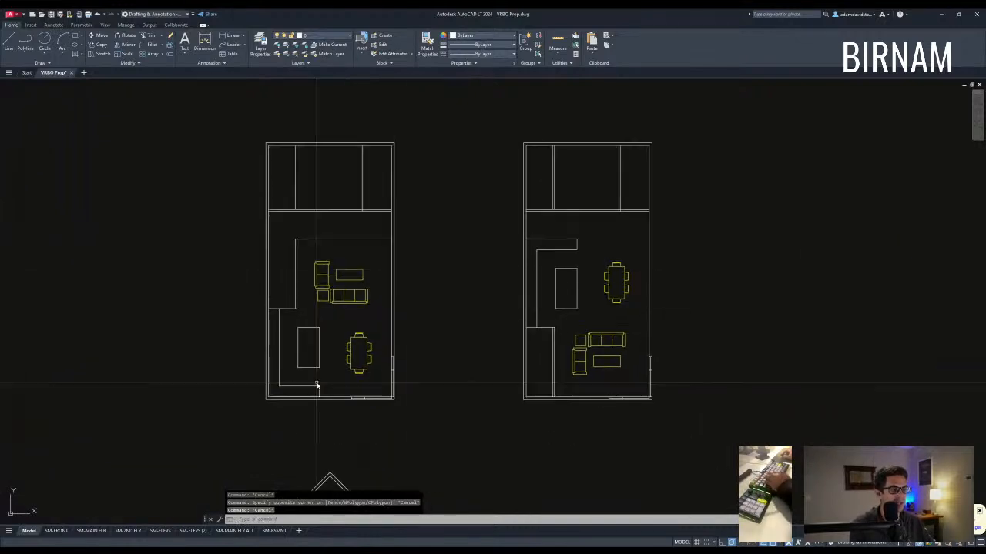
pyautogui.scroll(3, 323, 365)
pyautogui.scroll(-1, 334, 354)
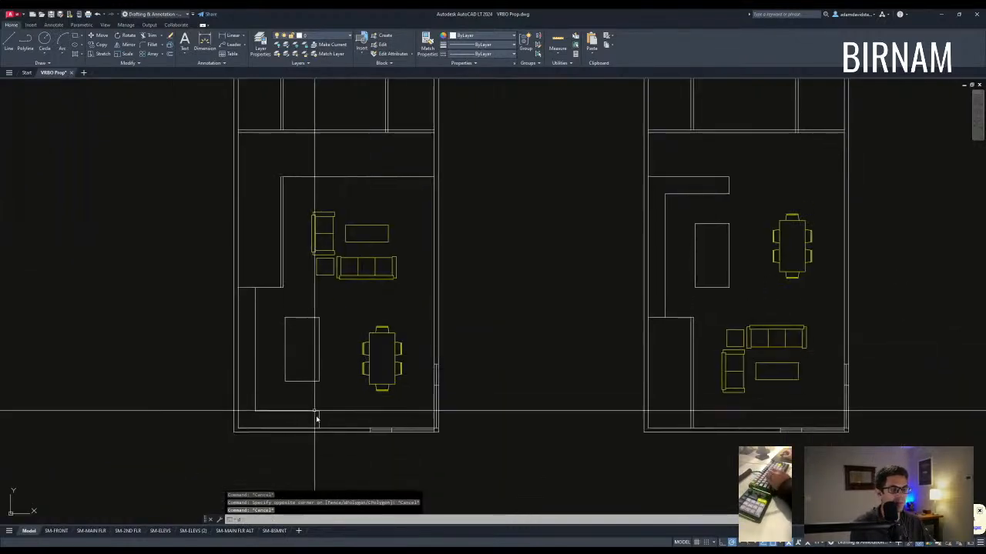
# Step: Measure the distance from the lower counter's end to the partition's lower corner in the original plan
pyautogui.write('di')
pyautogui.press('Return')
pyautogui.click(281, 287)
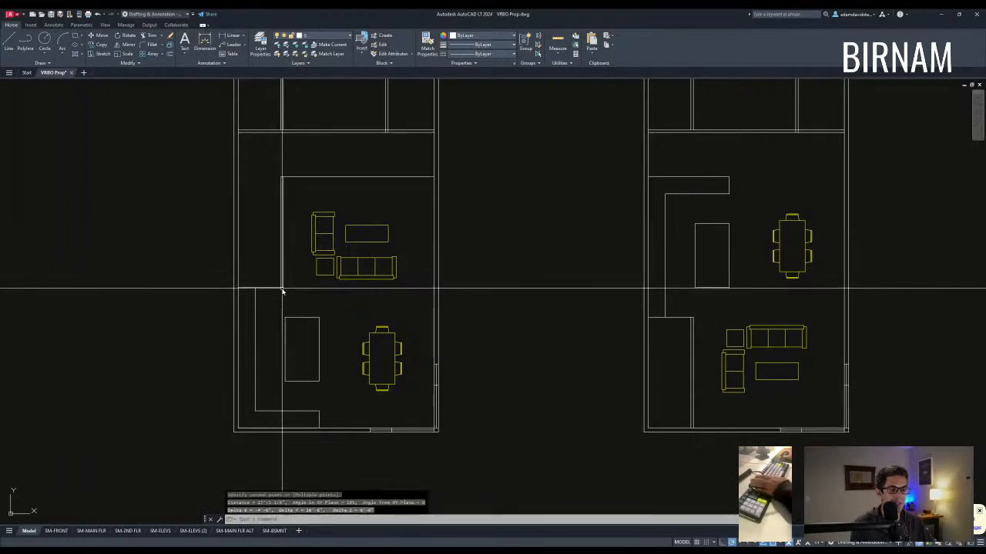
pyautogui.press('Escape')
pyautogui.scroll(1, 334, 343)
pyautogui.scroll(-2, 341, 319)
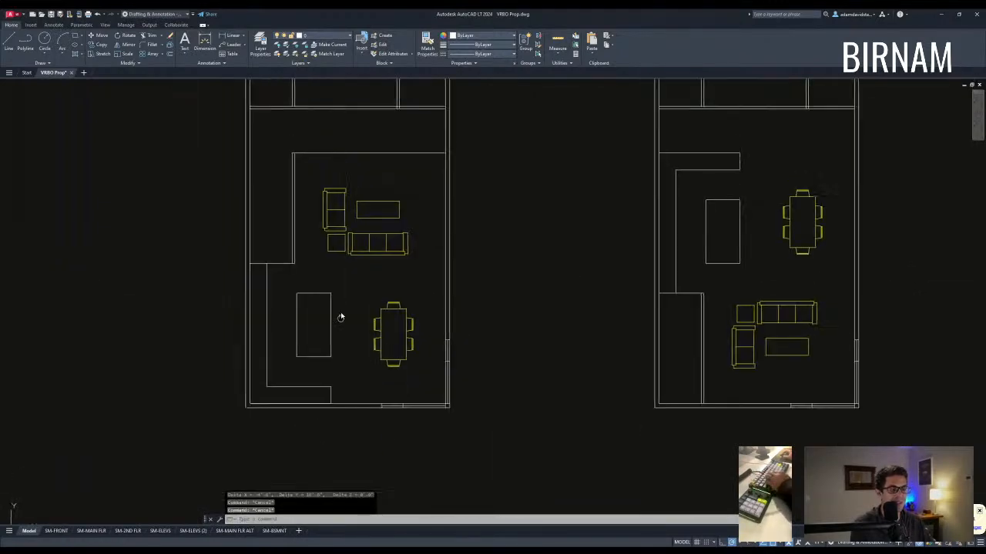
pyautogui.scroll(1, 337, 333)
pyautogui.scroll(2, 311, 310)
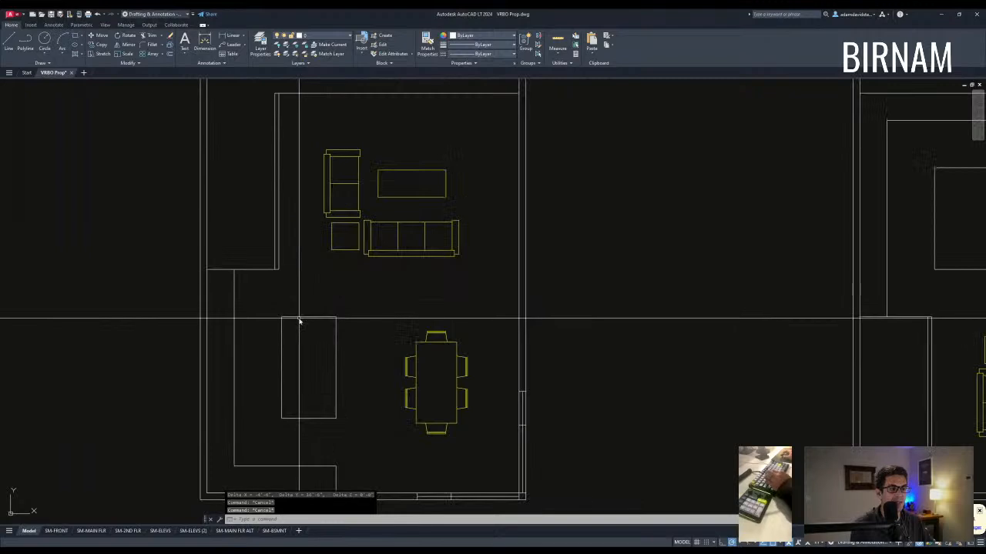
# Step: Draw a line from the island's upper edge to the left wall and fillet it with the counter's front edge
pyautogui.write('l')
pyautogui.press('Return')
pyautogui.click(206, 317)
pyautogui.press('Escape')
pyautogui.press('Escape')
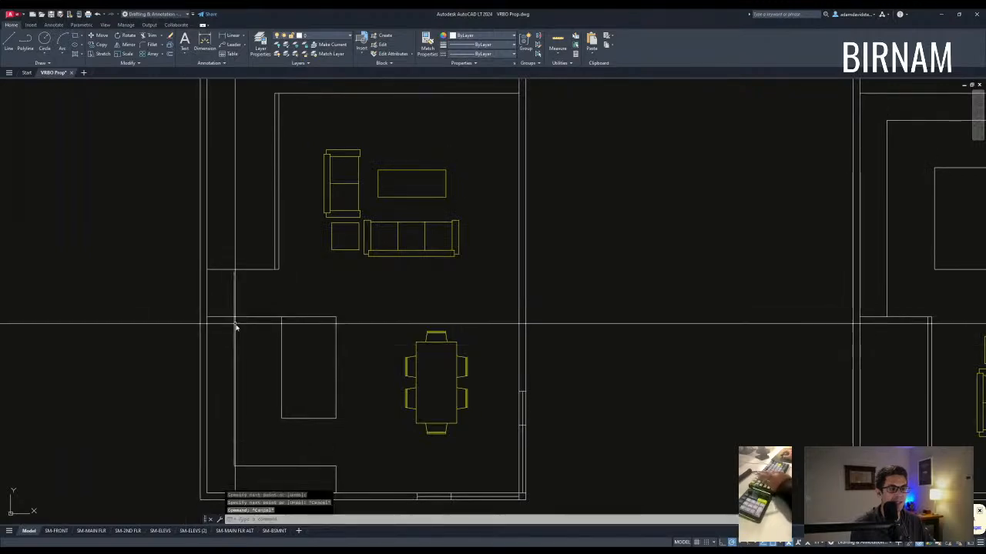
pyautogui.write('f')
pyautogui.press('Return')
pyautogui.click(235, 345)
pyautogui.click(231, 317)
pyautogui.press('Escape')
# Step: Erase the vertical partition and its short return line above the kitchen counter in the original plan
pyautogui.moveTo(300, 293); pyautogui.dragTo(298, 313, button='middle')
pyautogui.scroll(-3, 294, 308)
pyautogui.click(288, 311)
pyautogui.write('e')
pyautogui.press('Return')
pyautogui.press('Escape')
pyautogui.scroll(-1, 342, 327)
pyautogui.scroll(2, 338, 323)
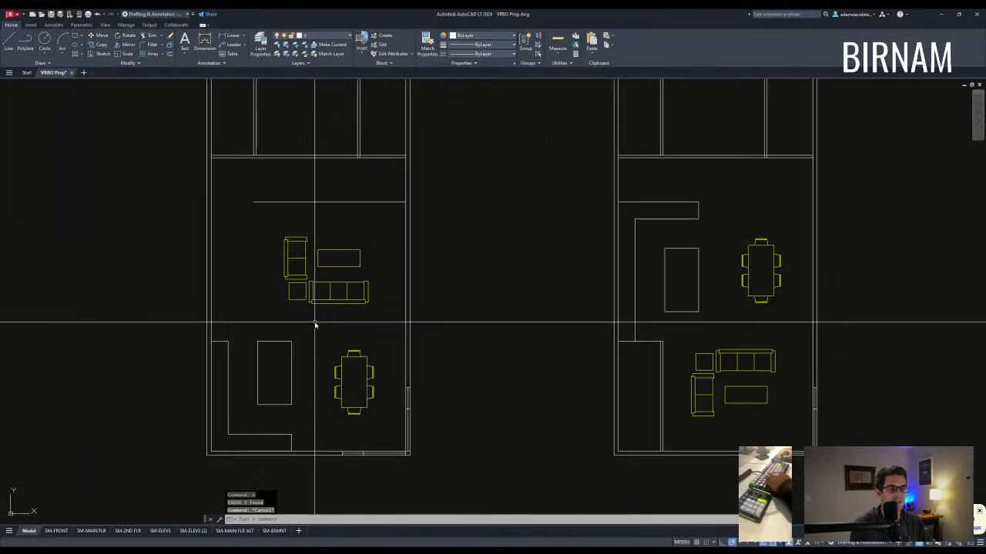
pyautogui.moveTo(315, 323); pyautogui.dragTo(314, 306, button='middle')
pyautogui.click(315, 429)
pyautogui.click(217, 311)
pyautogui.press('Escape')
pyautogui.press('Escape')
pyautogui.moveTo(294, 416); pyautogui.dragTo(310, 373, button='middle')
pyautogui.scroll(-3, 310, 373)
pyautogui.moveTo(473, 343); pyautogui.dragTo(418, 359, button='middle')
pyautogui.click(359, 385)
pyautogui.click(245, 193)
pyautogui.press('Escape')
# Step: Move the copied plan's sofas, side table and coffee table slightly down and to the right in the living area
pyautogui.moveTo(359, 364); pyautogui.dragTo(201, 355, button='middle')
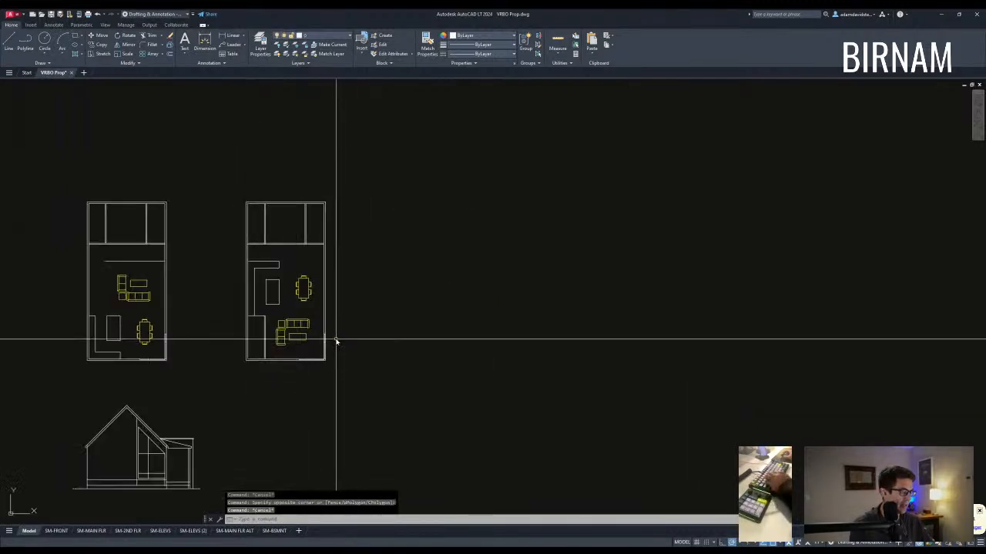
pyautogui.scroll(6, 337, 336)
pyautogui.scroll(-2, 396, 339)
pyautogui.moveTo(379, 314); pyautogui.dragTo(382, 322, button='middle')
pyautogui.press('Escape')
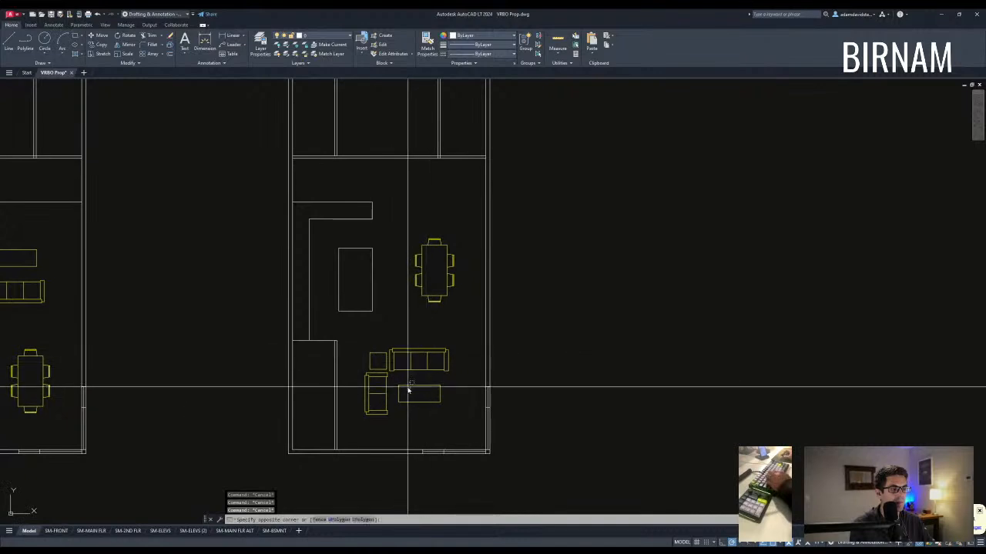
pyautogui.click(408, 391)
pyautogui.write('m')
pyautogui.press('Return')
pyautogui.click(385, 322)
pyautogui.click(395, 333)
pyautogui.press('Escape')
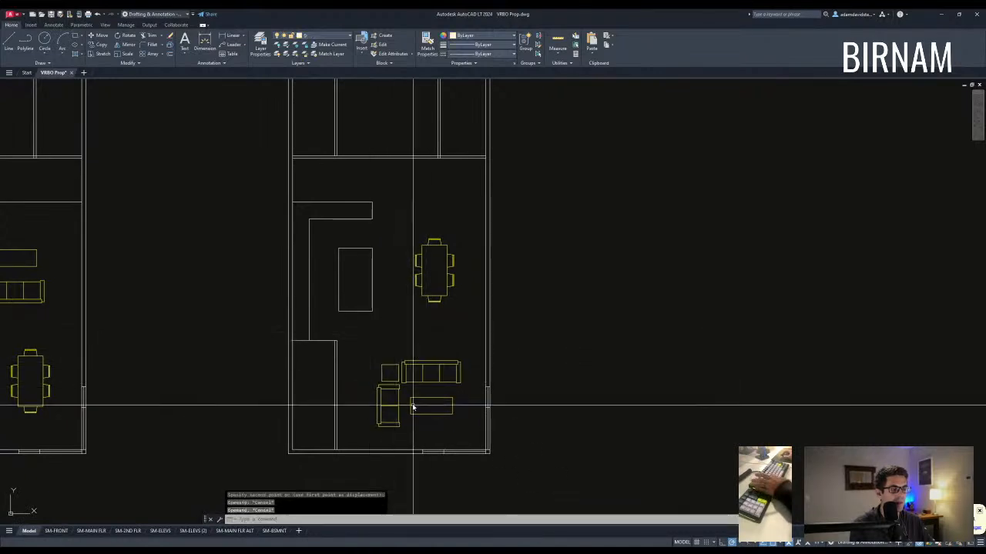
# Step: Mirror the copied plan's seating group diagonally so the longer sofa runs vertically, erasing the source objects
pyautogui.click(376, 364)
pyautogui.write('mm')
pyautogui.press('Return')
pyautogui.click(388, 339)
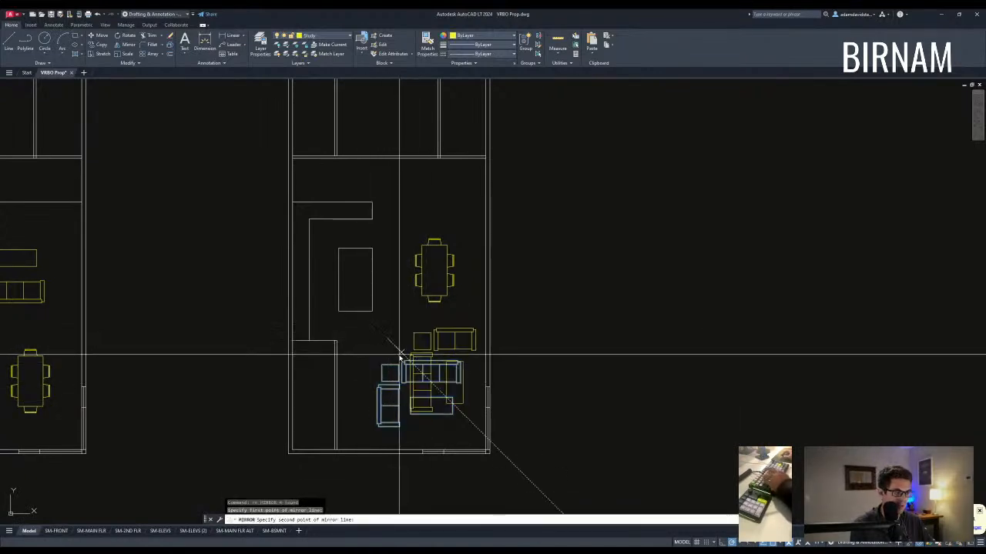
pyautogui.write('y')
pyautogui.press('Return')
pyautogui.press('Escape')
pyautogui.write('co')
pyautogui.press('Return')
pyautogui.press('Escape')
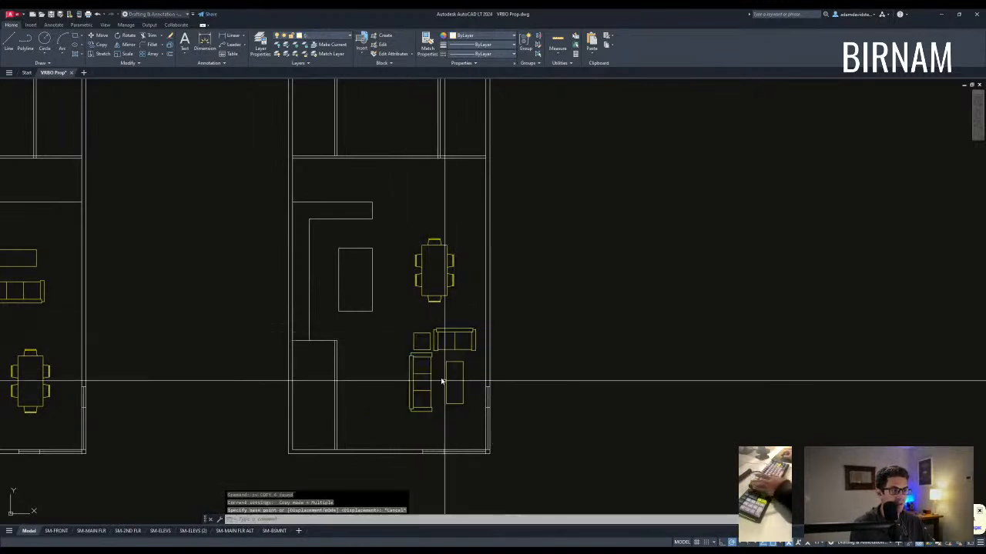
# Step: Move the copied plan's sofas, side table and coffee table slightly down and to the left in the living area
pyautogui.click(406, 332)
pyautogui.write('m')
pyautogui.press('Return')
pyautogui.click(385, 368)
pyautogui.click(369, 383)
pyautogui.press('Escape')
# Step: Move the copied plan's dining table and chairs into the lower-left corner area below the kitchen counter
pyautogui.click(429, 286)
pyautogui.write('m')
pyautogui.press('Return')
pyautogui.click(427, 277)
pyautogui.click(323, 397)
pyautogui.press('Escape')
pyautogui.press('Escape')
# Step: Erase the vertical partition below the kitchen counter beside the relocated dining table
pyautogui.scroll(2, 348, 350)
pyautogui.scroll(-2, 367, 381)
pyautogui.moveTo(368, 381)
pyautogui.mouseDown(button='middle')
pyautogui.moveTo(350, 305)
pyautogui.moveTo(355, 320)
pyautogui.mouseUp(button='middle')
pyautogui.click(355, 320)
pyautogui.click(326, 337)
pyautogui.write('v')
pyautogui.press('Return')
pyautogui.click(336, 334)
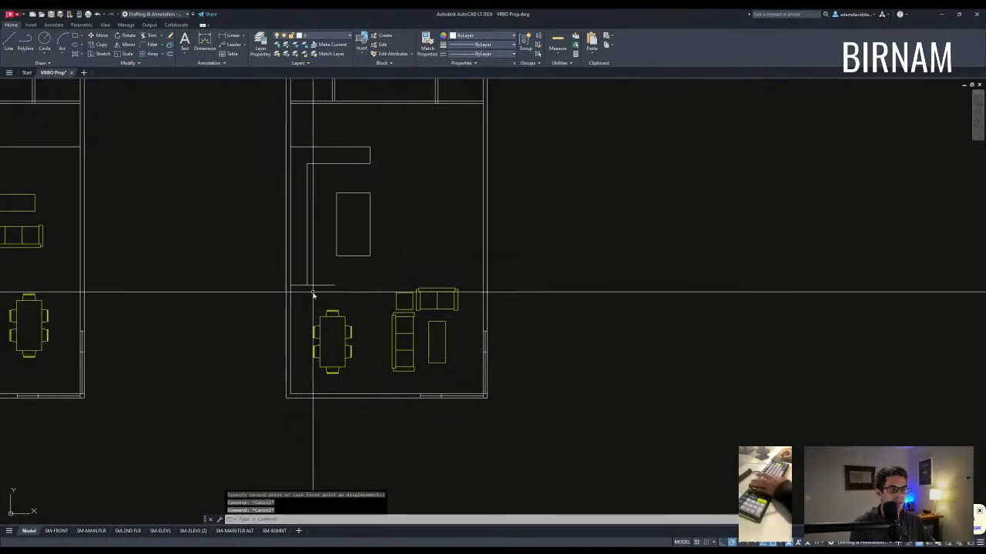
# Step: Draw a vertical line continuing the counter's front edge down to the lower exterior wall and trim it at the wall
pyautogui.write('l')
pyautogui.press('Return')
pyautogui.click(306, 393)
pyautogui.press('Escape')
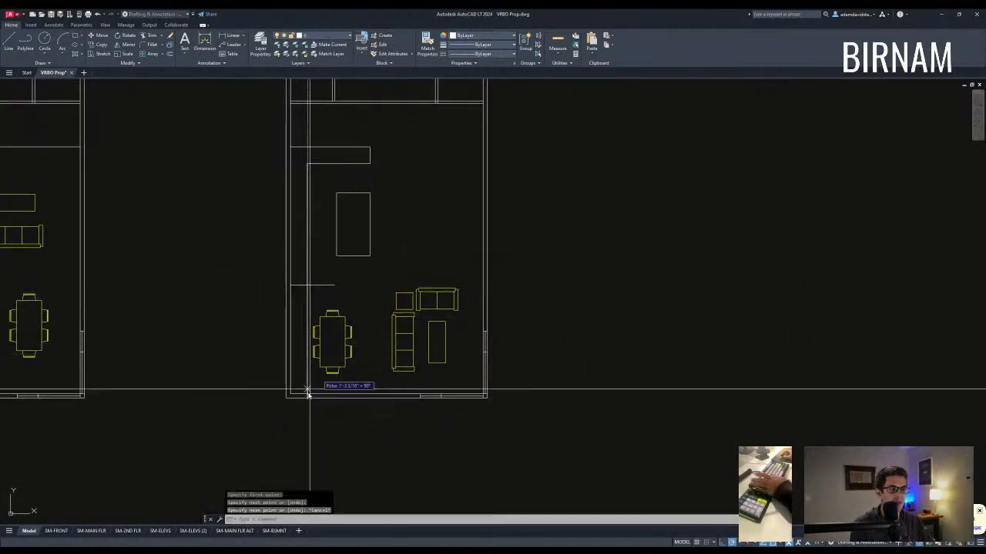
pyautogui.scroll(4, 340, 378)
pyautogui.click(317, 391)
pyautogui.press('Escape')
# Step: Draw a door-height rectangle on the elevation's floor line, in the blank wall left of the tall gable window
pyautogui.scroll(-8, 362, 332)
pyautogui.moveTo(323, 398); pyautogui.dragTo(342, 378, button='middle')
pyautogui.scroll(4, 199, 414)
pyautogui.moveTo(207, 416); pyautogui.dragTo(249, 380, button='middle')
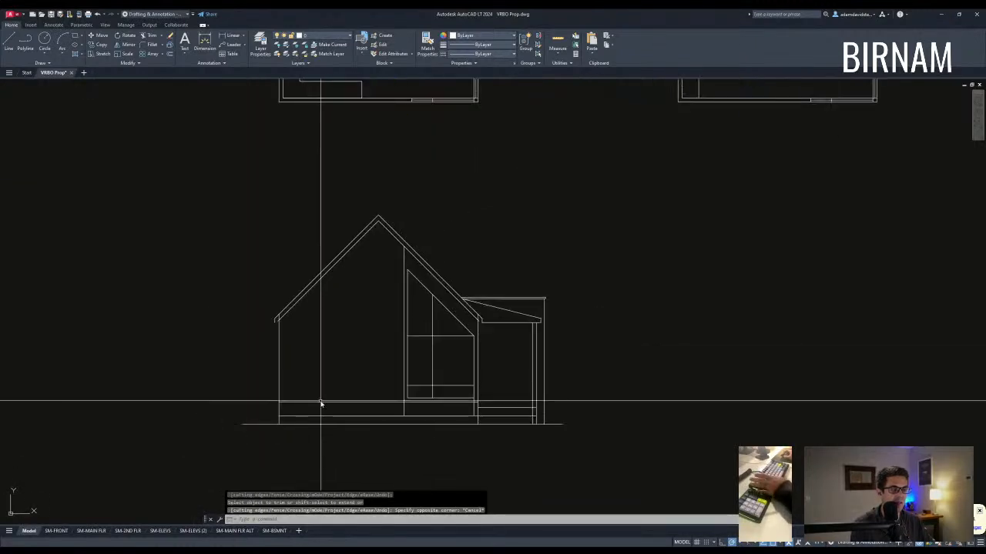
pyautogui.scroll(3, 322, 403)
pyautogui.click(300, 409)
pyautogui.press('Escape')
pyautogui.press('Escape')
pyautogui.scroll(-2, 340, 401)
pyautogui.write('recc')
pyautogui.press('Return')
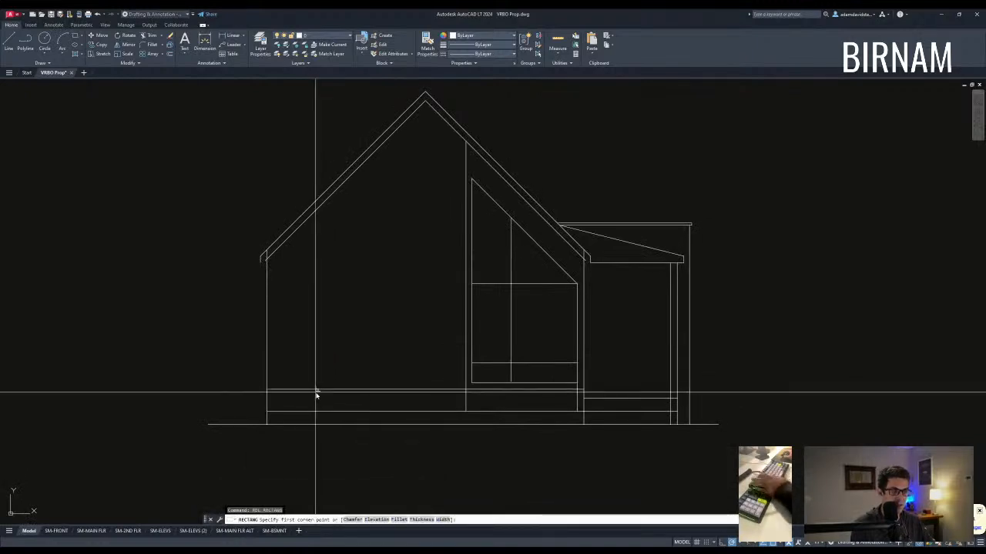
pyautogui.click(414, 274)
# Step: Draw a vertical line through the middle of the elevation's new opening to divide it into two panels
pyautogui.scroll(-2, 410, 316)
pyautogui.write('l')
pyautogui.press('Return')
pyautogui.click(370, 381)
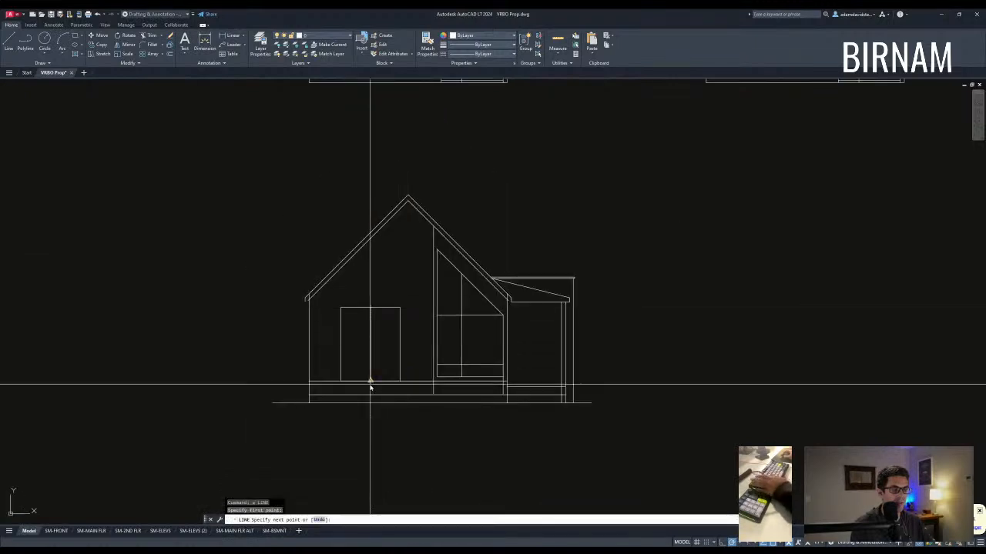
pyautogui.click(370, 384)
pyautogui.press('Escape')
pyautogui.press('Escape')
# Step: Draw a wide, shallow rectangle directly above the two-panel opening in the elevation, overhanging it on both sides
pyautogui.scroll(4, 344, 315)
pyautogui.write('rec')
pyautogui.press('Return')
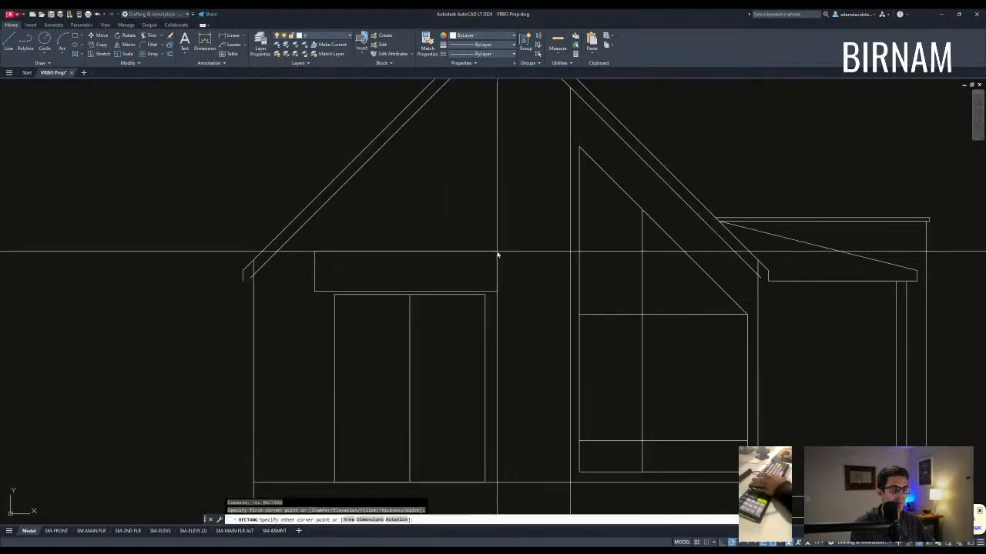
pyautogui.press('Escape')
pyautogui.scroll(-5, 508, 257)
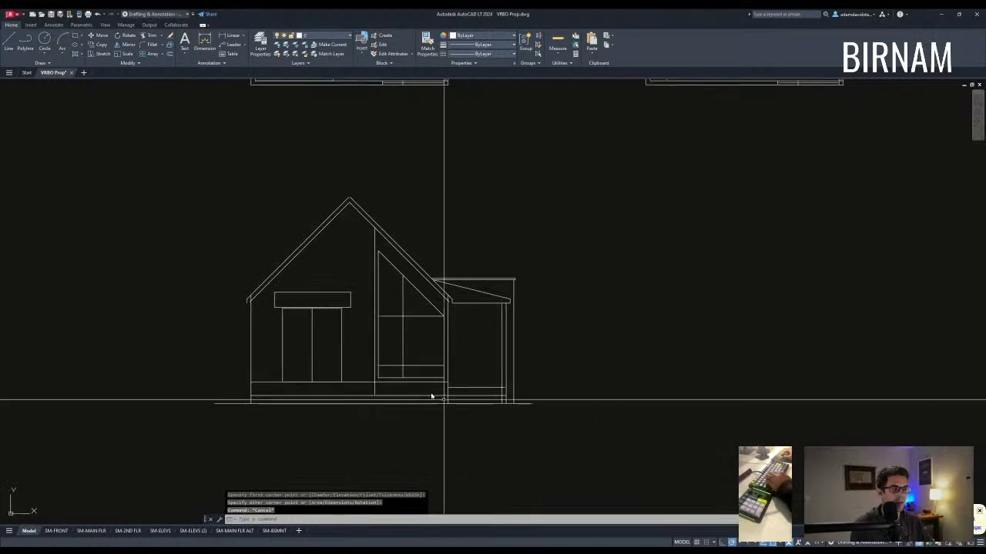
# Step: Trim the copied plan's short horizontal line back to the counter's front edge above the dining table
pyautogui.scroll(-3, 443, 396)
pyautogui.moveTo(394, 347); pyautogui.dragTo(409, 355, button='middle')
pyautogui.moveTo(582, 262); pyautogui.dragTo(491, 381, button='middle')
pyautogui.press('Escape')
pyautogui.press('Escape')
pyautogui.moveTo(413, 266); pyautogui.dragTo(317, 310, button='middle')
pyautogui.scroll(6, 318, 308)
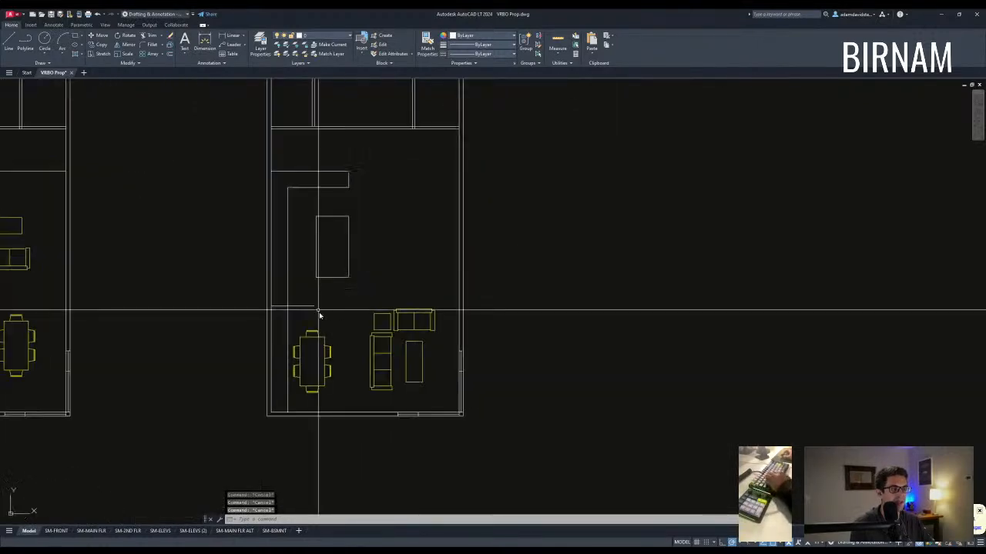
pyautogui.click(307, 322)
pyautogui.click(269, 283)
pyautogui.press('Escape')
pyautogui.press('Escape')
pyautogui.write('tr')
pyautogui.scroll(-2, 269, 359)
pyautogui.click(263, 345)
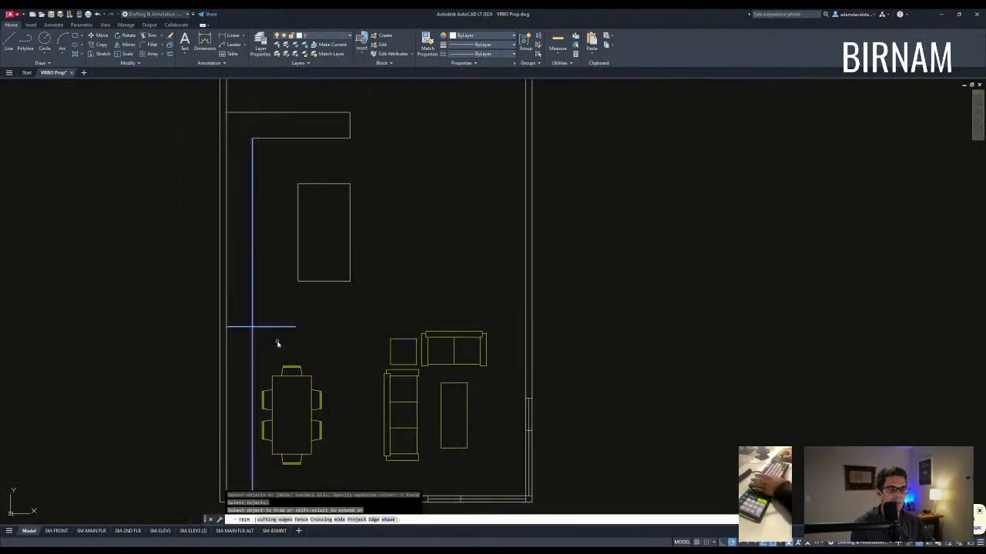
pyautogui.click(278, 342)
pyautogui.click(269, 317)
pyautogui.press('space')
# Step: Erase the two chairs on the left side of the copied plan's dining table
pyautogui.click(283, 402)
pyautogui.click(262, 381)
pyautogui.write('x')
# Step: Cut the dining table with its remaining chairs and paste it back in place as a single block
pyautogui.click(270, 453)
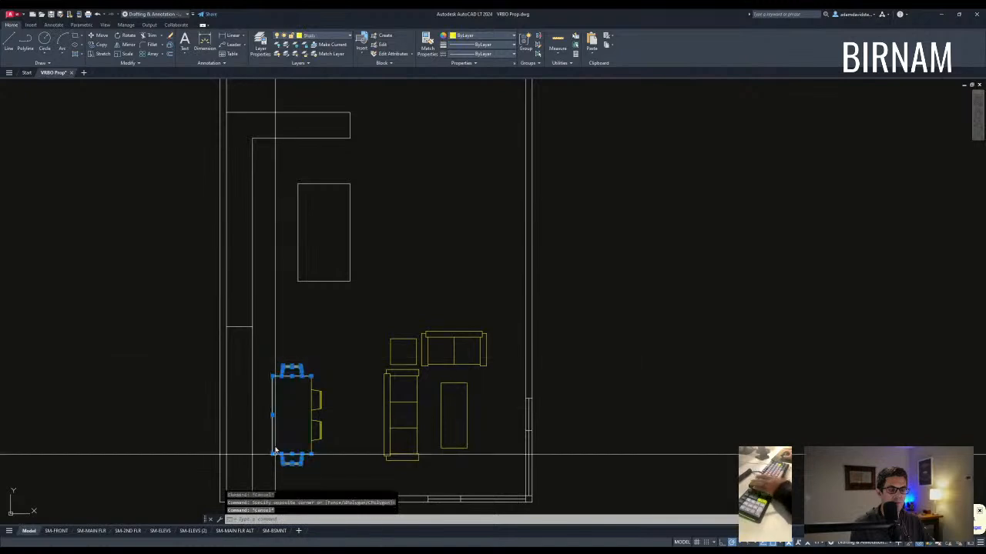
pyautogui.click(369, 327)
pyautogui.hotkey('ctrl', 'x')
pyautogui.hotkey('ctrl', 'shift', 'v')
pyautogui.click(276, 454)
# Step: Move the dining table block left so the table sits against the vertical line along the left wall
pyautogui.click(306, 459)
pyautogui.click(285, 412)
pyautogui.write('m')
pyautogui.click(298, 396)
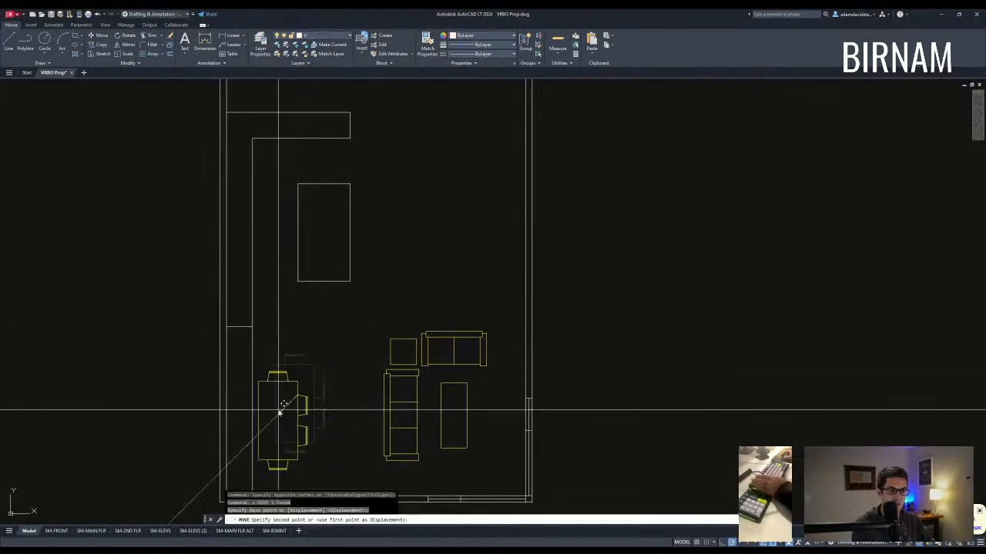
pyautogui.click(275, 406)
pyautogui.press('Escape')
pyautogui.press('Escape')
# Step: Nudge the copied plan's seating group slightly to the right and down
pyautogui.moveTo(285, 417); pyautogui.dragTo(281, 373, button='middle')
pyautogui.scroll(-2, 304, 348)
pyautogui.click(369, 371)
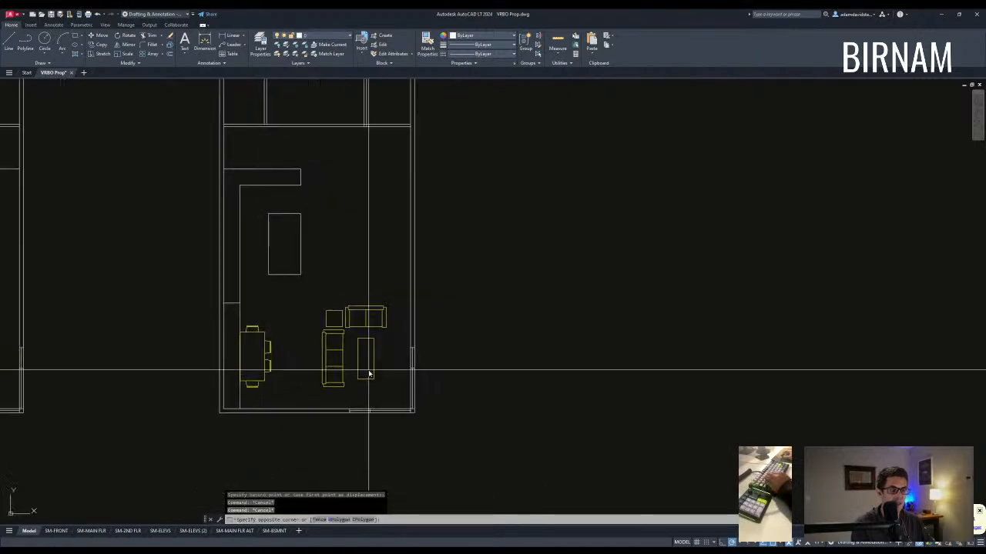
pyautogui.click(306, 288)
pyautogui.write('m')
pyautogui.click(355, 248)
pyautogui.click(357, 250)
pyautogui.press('Escape')
pyautogui.press('Escape')
# Step: Measure the vertical distance from the side counter's lower end up to the kitchen's back line
pyautogui.moveTo(319, 225); pyautogui.dragTo(321, 279, button='middle')
pyautogui.write('dd')
pyautogui.click(241, 356)
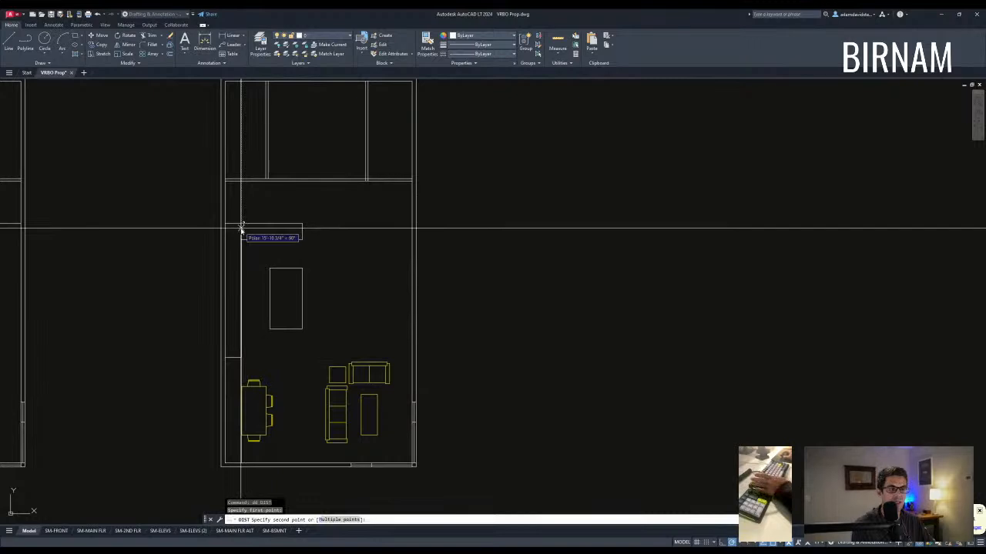
pyautogui.click(241, 226)
# Step: Stretch the back counter and island down so the island's lower edge aligns with the side counter's lower end
pyautogui.write('s')
pyautogui.click(335, 341)
pyautogui.click(238, 233)
pyautogui.click(262, 338)
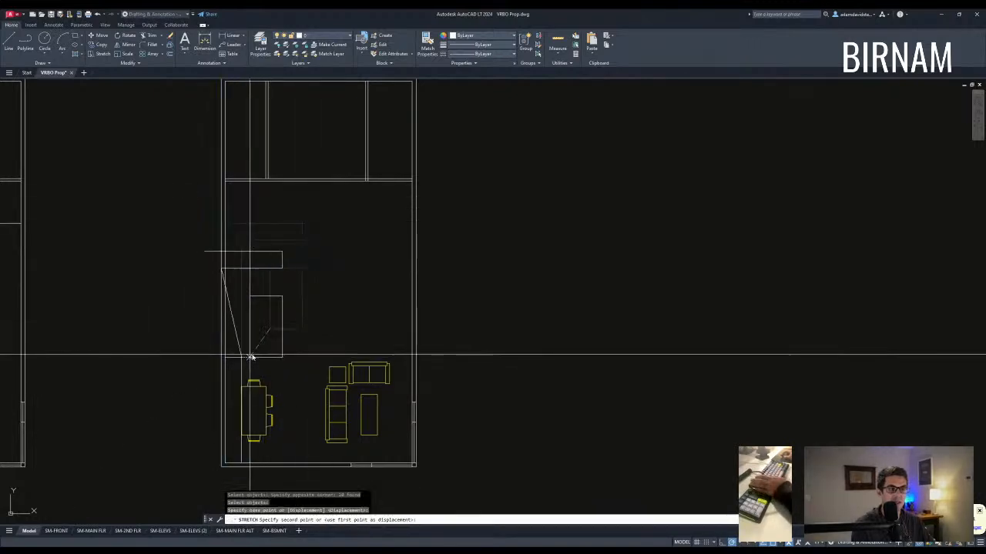
pyautogui.click(270, 357)
pyautogui.press('Escape')
pyautogui.press('Escape')
pyautogui.moveTo(337, 381)
pyautogui.mouseDown(button='middle')
pyautogui.moveTo(341, 352)
pyautogui.moveTo(342, 366)
pyautogui.mouseUp(button='middle')
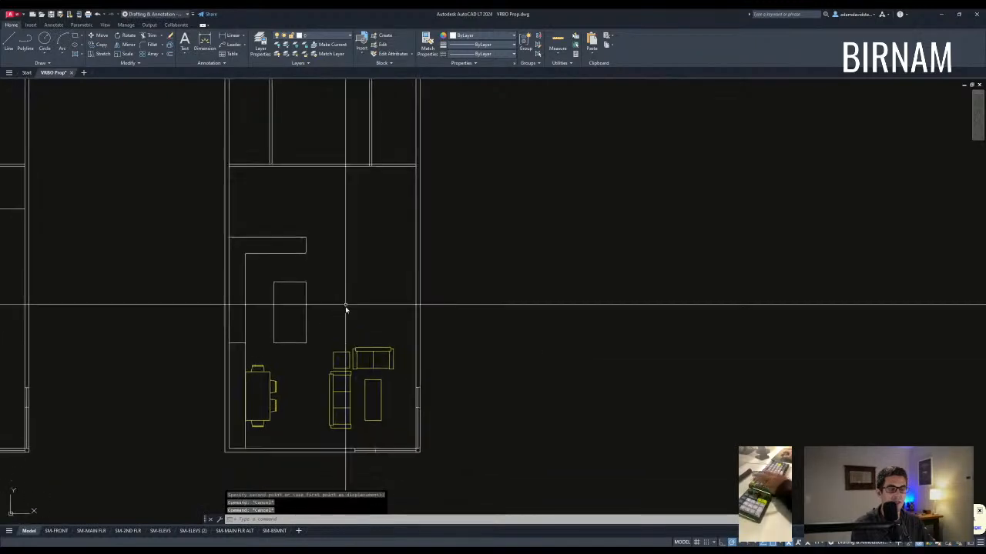
# Step: Offset the island's left edge 24 inches inward to divide the island lengthwise
pyautogui.write('o 24')
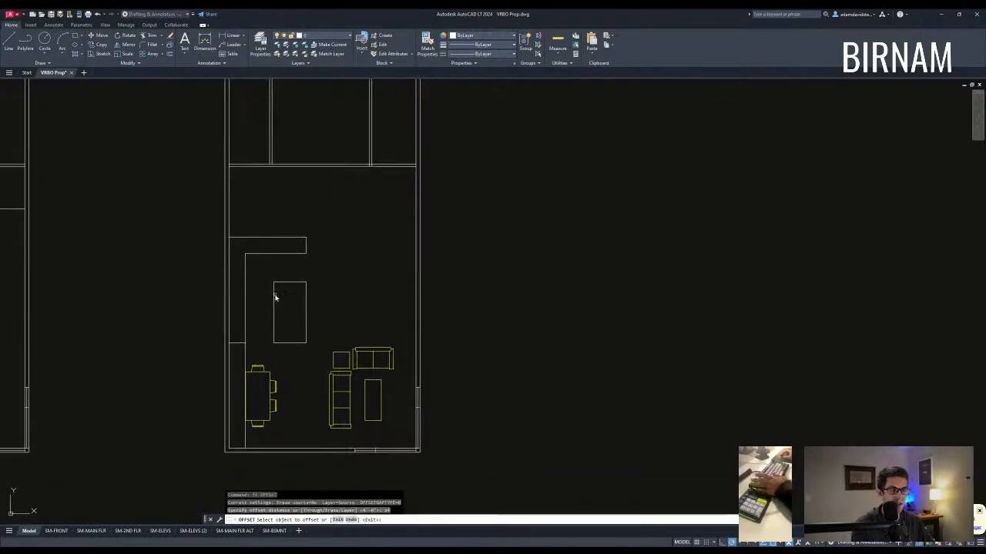
pyautogui.press('Escape')
pyautogui.scroll(-3, 341, 331)
pyautogui.moveTo(342, 331); pyautogui.dragTo(356, 254, button='middle')
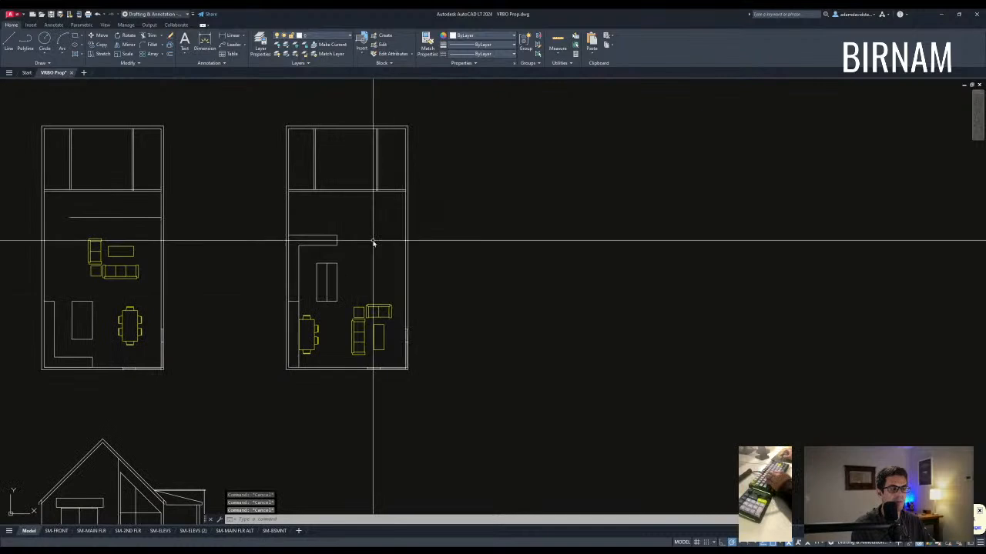
# Step: Draw a horizontal line from the back counter's lower right corner to the right exterior wall
pyautogui.scroll(3, 373, 243)
pyautogui.scroll(-2, 361, 292)
pyautogui.write('l')
pyautogui.click(313, 292)
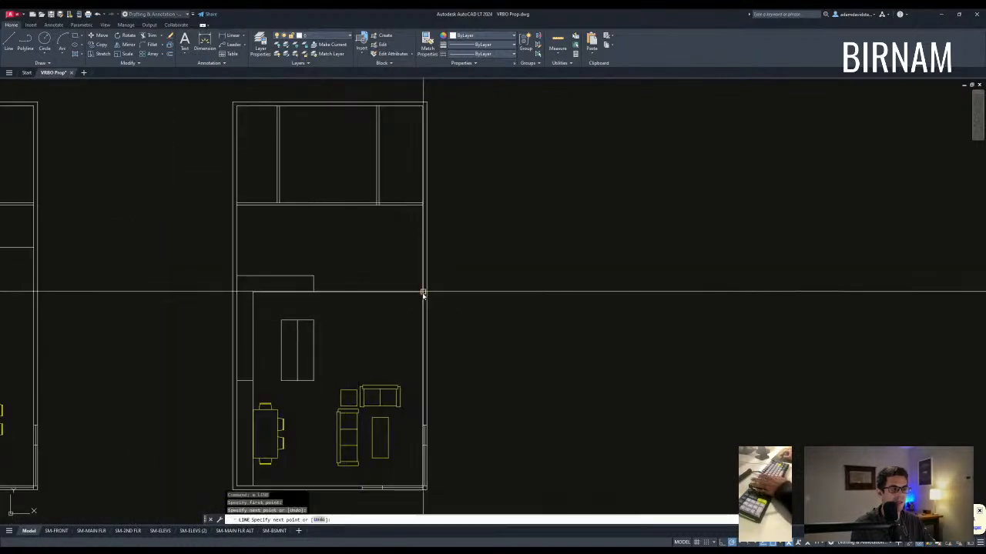
pyautogui.press('Escape')
# Step: Examine the dining area and the open space between the seating group and the new horizontal line
pyautogui.moveTo(378, 449); pyautogui.dragTo(378, 418, button='middle')
pyautogui.click(405, 393)
pyautogui.press('Escape')
pyautogui.press('Escape')
pyautogui.click(308, 428)
pyautogui.click(259, 374)
pyautogui.press('Escape')
pyautogui.press('Escape')
pyautogui.click(353, 338)
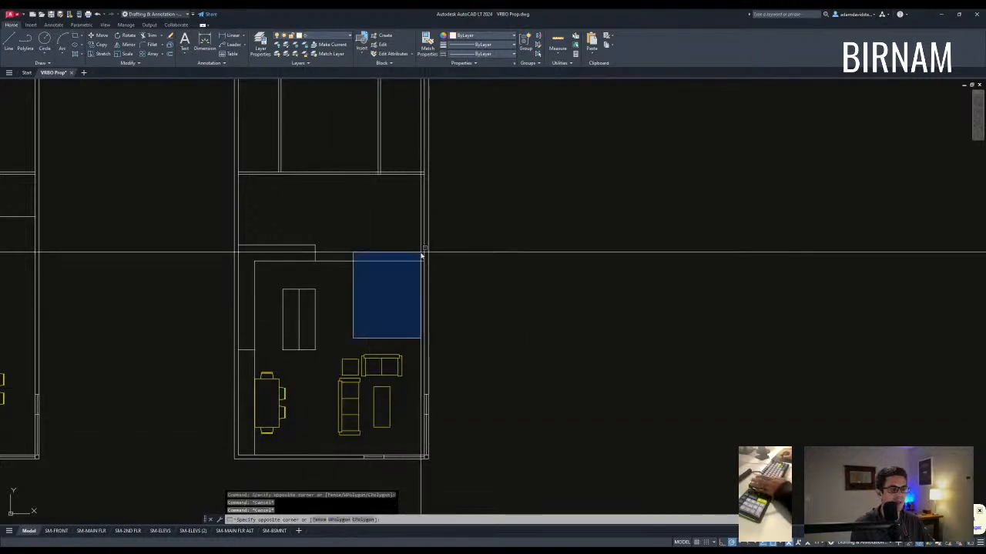
pyautogui.press('Escape')
pyautogui.press('Escape')
pyautogui.click(347, 253)
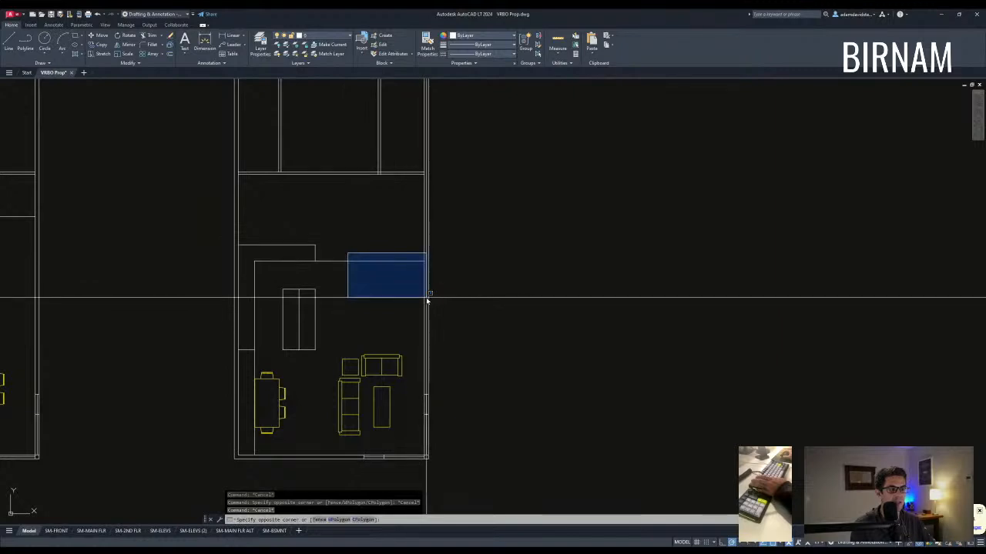
pyautogui.press('Escape')
pyautogui.press('Escape')
pyautogui.moveTo(405, 292); pyautogui.dragTo(407, 303, button='middle')
pyautogui.click(360, 341)
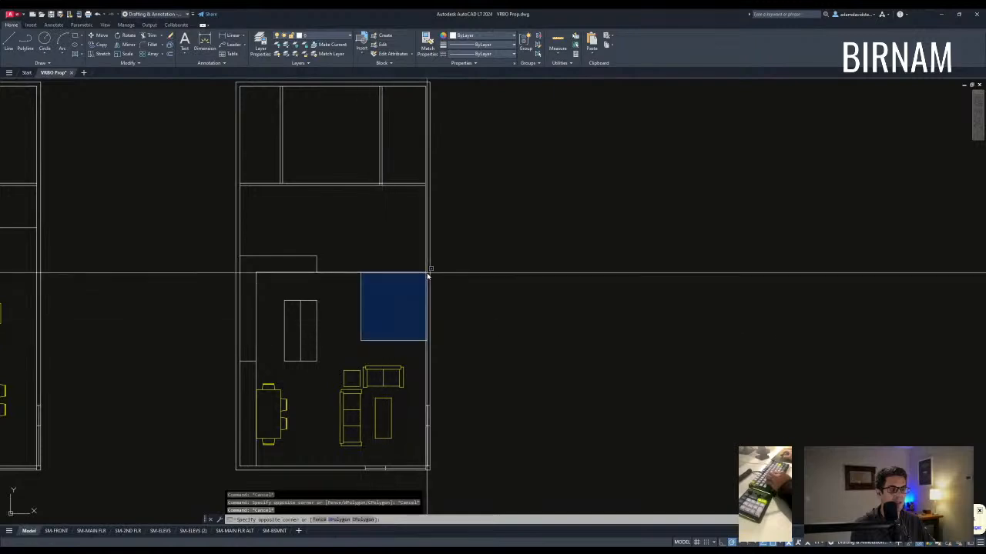
pyautogui.press('Escape')
pyautogui.press('Escape')
# Step: Offset the kitchen's back line 3.5 inches upward to form a partition wall behind the counter
pyautogui.scroll(-5, 372, 325)
pyautogui.scroll(5, 370, 331)
pyautogui.scroll(2, 373, 352)
pyautogui.scroll(-2, 372, 267)
pyautogui.moveTo(382, 223); pyautogui.dragTo(375, 318, button='middle')
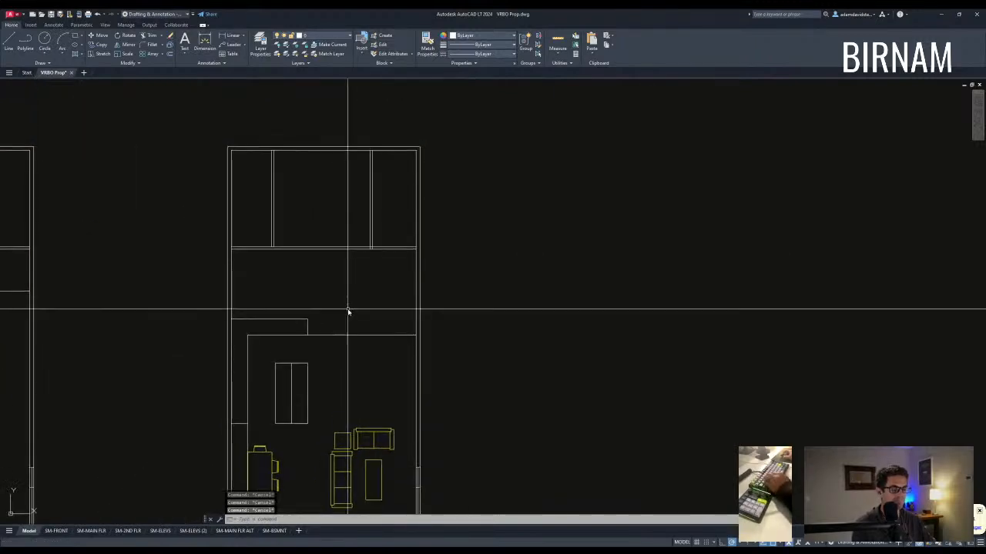
pyautogui.write('o')
pyautogui.press('Return')
pyautogui.write('3.5')
pyautogui.press('Return')
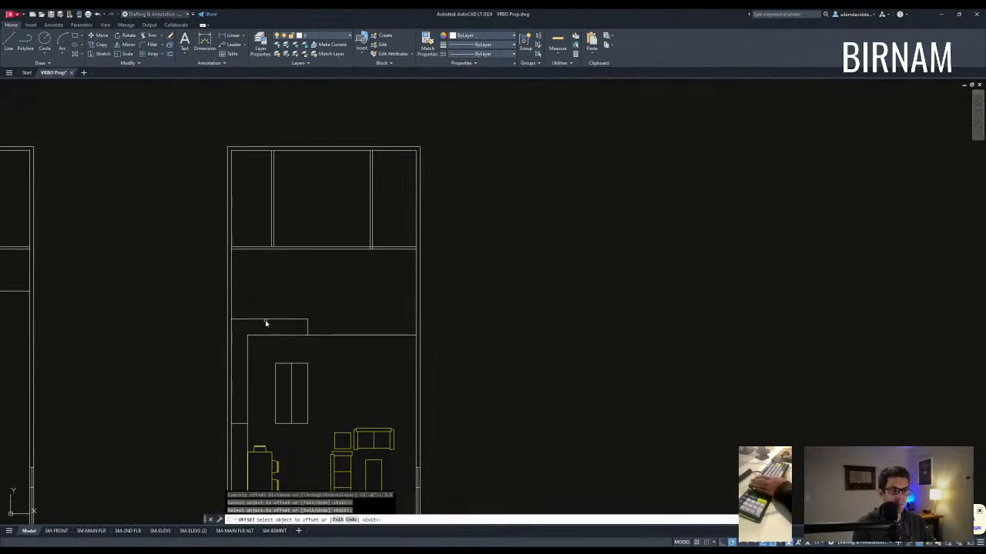
pyautogui.click(267, 320)
pyautogui.scroll(-8, 297, 301)
pyautogui.press('Escape')
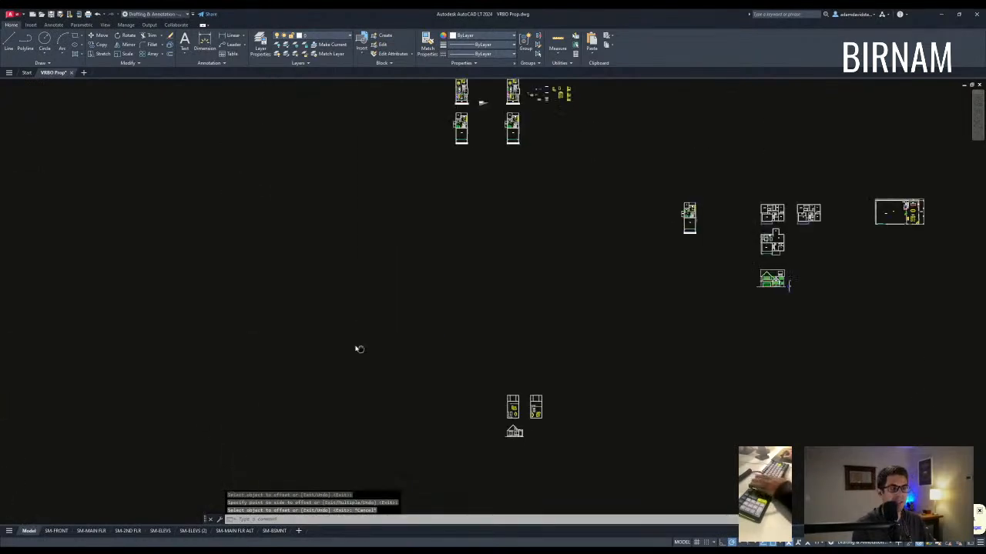
# Step: Copy the 2-CAR GARAGE label from another plan into the kitchen, just above the island
pyautogui.scroll(12, 619, 239)
pyautogui.click(411, 347)
pyautogui.click(379, 320)
pyautogui.write('cp')
pyautogui.press('Return')
pyautogui.click(377, 323)
pyautogui.scroll(-8, 318, 375)
pyautogui.scroll(10, 286, 363)
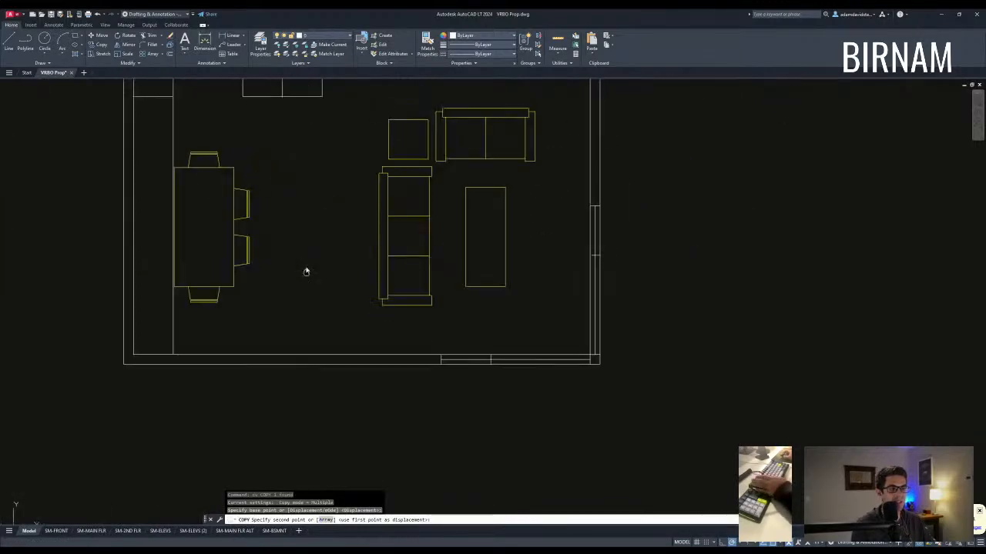
pyautogui.click(263, 247)
pyautogui.press('Escape')
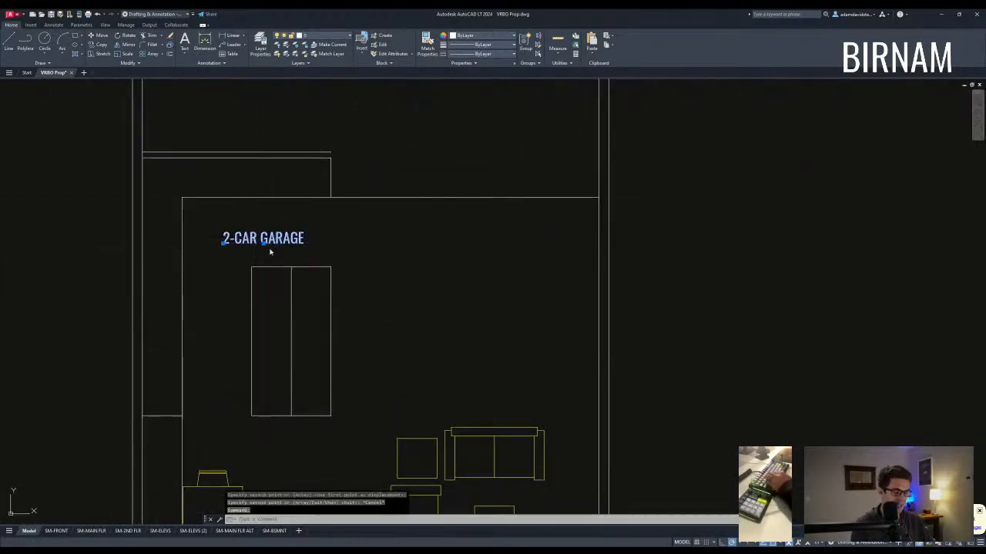
# Step: Change the copied label's text to KITCHEN
pyautogui.write('itCHEN')
pyautogui.press('Return')
pyautogui.press('Escape')
# Step: Copy the KITCHEN label into the dining area, beside the upper end of the dining table
pyautogui.click(284, 255)
pyautogui.click(264, 238)
pyautogui.write('co')
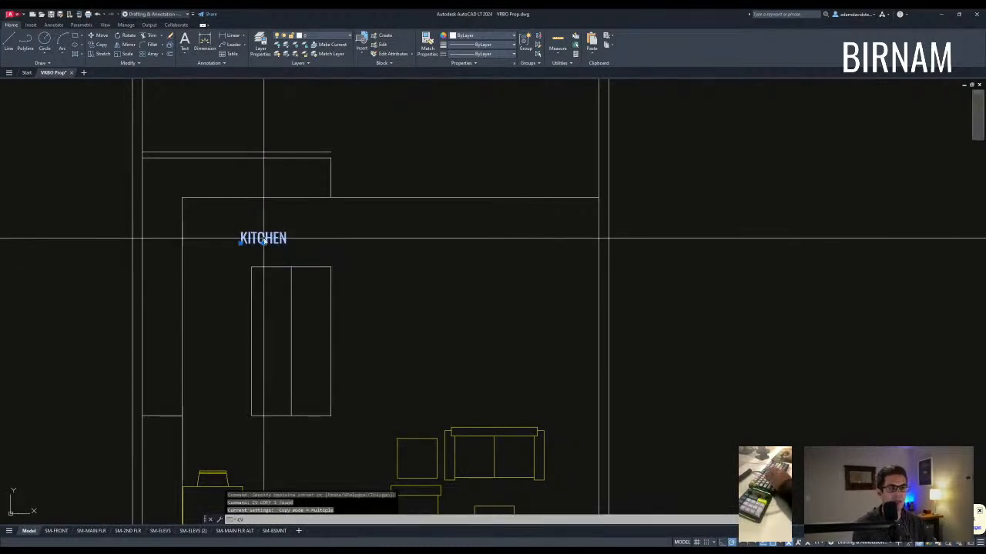
pyautogui.click(264, 228)
pyautogui.moveTo(245, 480); pyautogui.dragTo(253, 346, button='middle')
pyautogui.click(287, 352)
pyautogui.press('Escape')
# Step: Change the text of the label beside the dining table to DINING
pyautogui.doubleClick(282, 356)
pyautogui.write('DINING')
pyautogui.press('Return')
pyautogui.press('Escape')
# Step: Copy the DINING label into the seating area, just below the coffee table
pyautogui.click(332, 363)
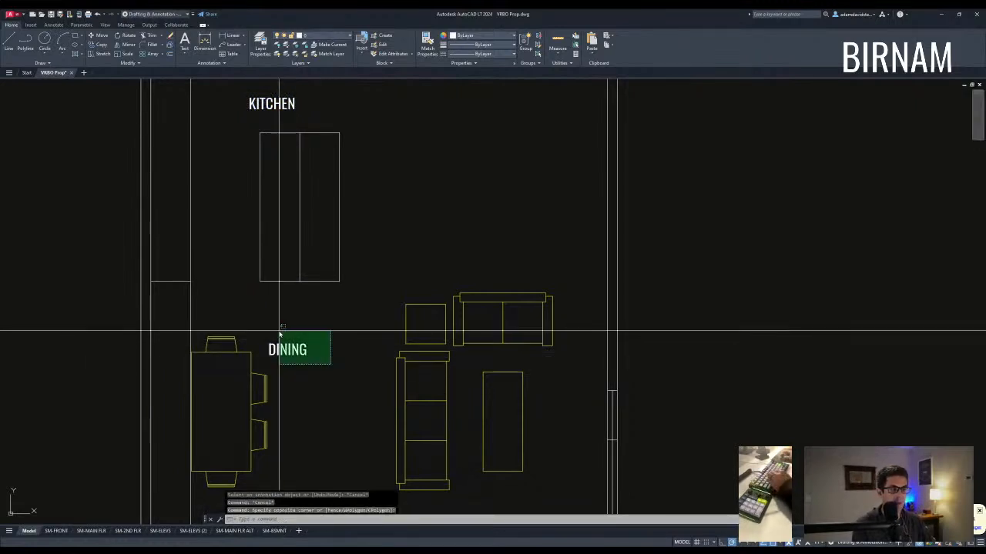
pyautogui.click(280, 332)
pyautogui.write('co')
pyautogui.click(289, 353)
pyautogui.moveTo(408, 462); pyautogui.dragTo(320, 337, button='middle')
pyautogui.click(400, 374)
pyautogui.press('Escape')
# Step: Change the text of the label below the coffee table to LIVING
pyautogui.doubleClick(398, 376)
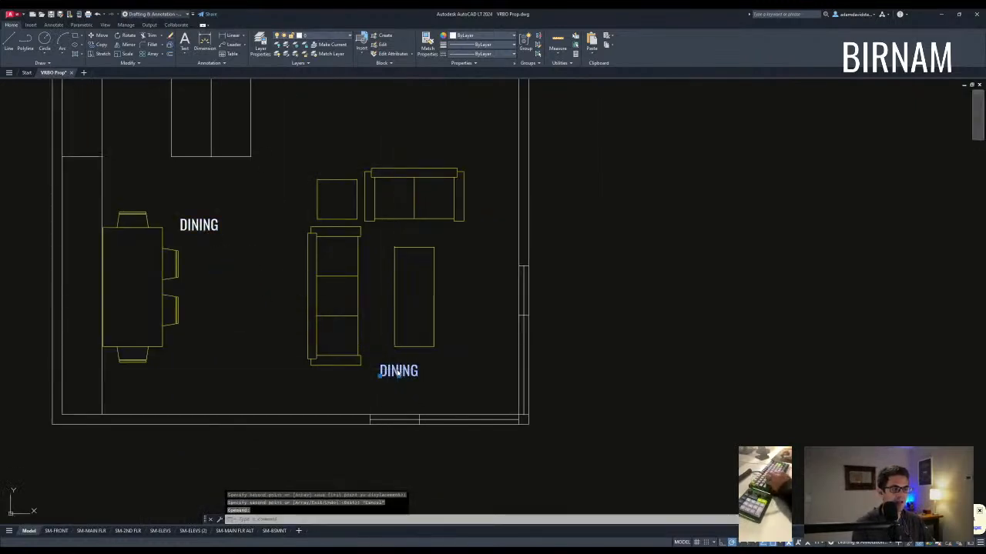
pyautogui.write('LIVING')
pyautogui.press('Return')
pyautogui.press('Escape')
pyautogui.scroll(-2, 368, 439)
pyautogui.scroll(3, 277, 323)
pyautogui.scroll(-3, 362, 288)
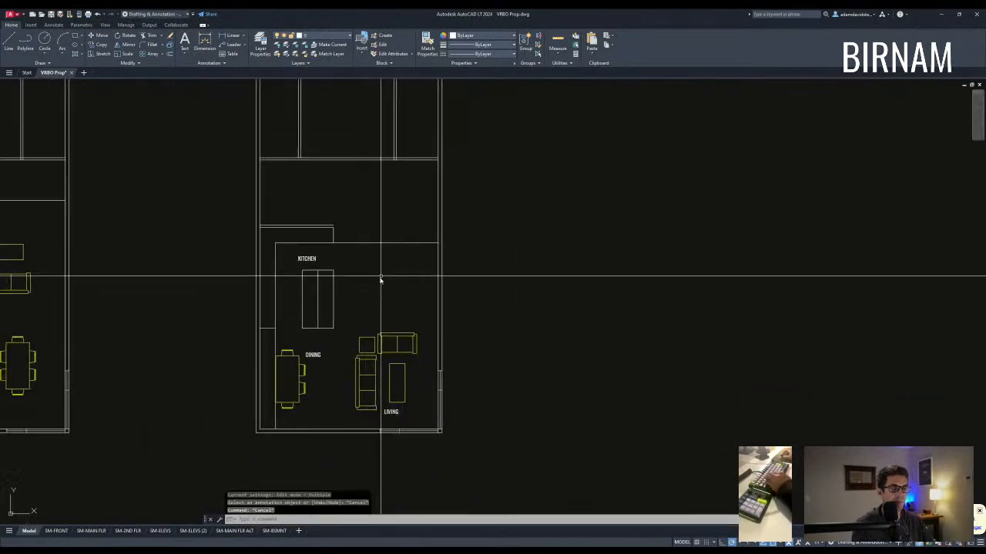
pyautogui.press('Escape')
pyautogui.press('Escape')
# Step: Copy the KITCHEN label into the middle room at the upper end of the plan
pyautogui.moveTo(394, 202); pyautogui.dragTo(387, 267, button='middle')
pyautogui.click(291, 315)
pyautogui.write('co')
pyautogui.press('Return')
pyautogui.click(290, 315)
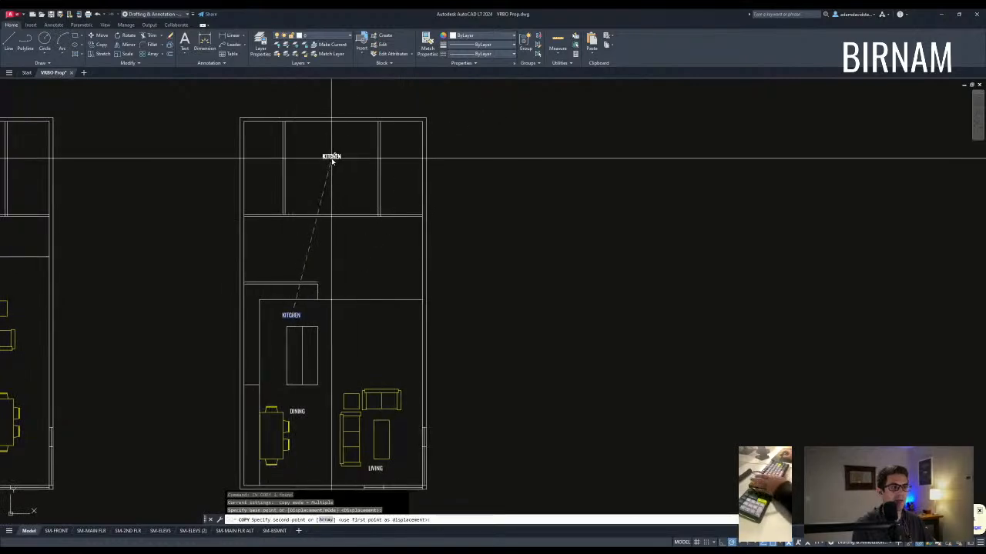
pyautogui.click(331, 159)
pyautogui.press('Escape')
# Step: Change the text of the label in the upper middle room to BEDROOM
pyautogui.write('BEDRO')
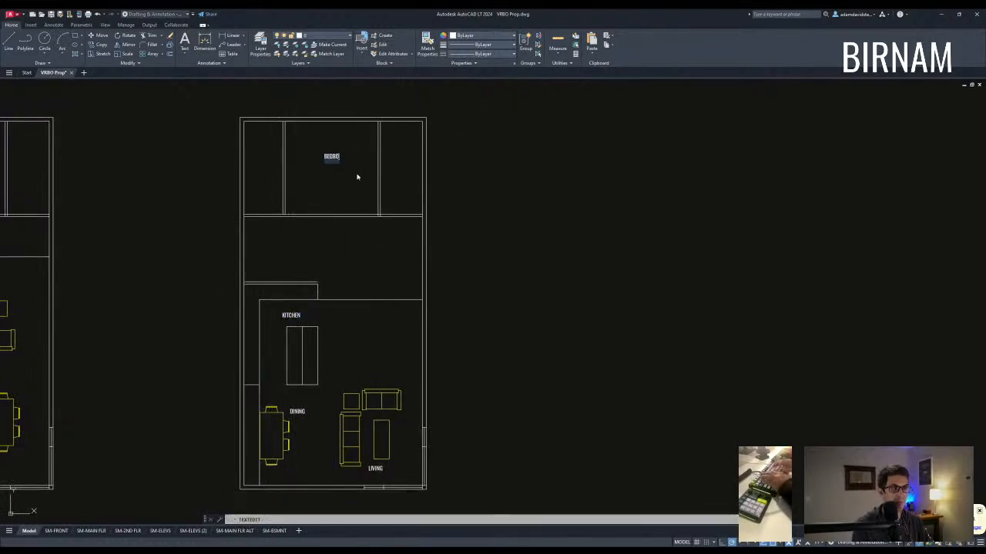
pyautogui.write('OM')
pyautogui.press('Return')
pyautogui.press('Escape')
pyautogui.press('Escape')
pyautogui.press('Escape')
# Step: Extend the short vertical line at the end of the kitchen partition up to the bedroom wall
pyautogui.write('a')
pyautogui.press('Return')
pyautogui.press('Escape')
# Step: Copy the BEDROOM label into the small room between the bedroom and the kitchen
pyautogui.click(331, 156)
pyautogui.write('co')
pyautogui.press('Return')
pyautogui.click(331, 158)
pyautogui.click(282, 248)
pyautogui.press('Escape')
# Step: Change the text of the label in the small room above the kitchen to BUNK
pyautogui.doubleClick(284, 246)
pyautogui.write('BUNK')
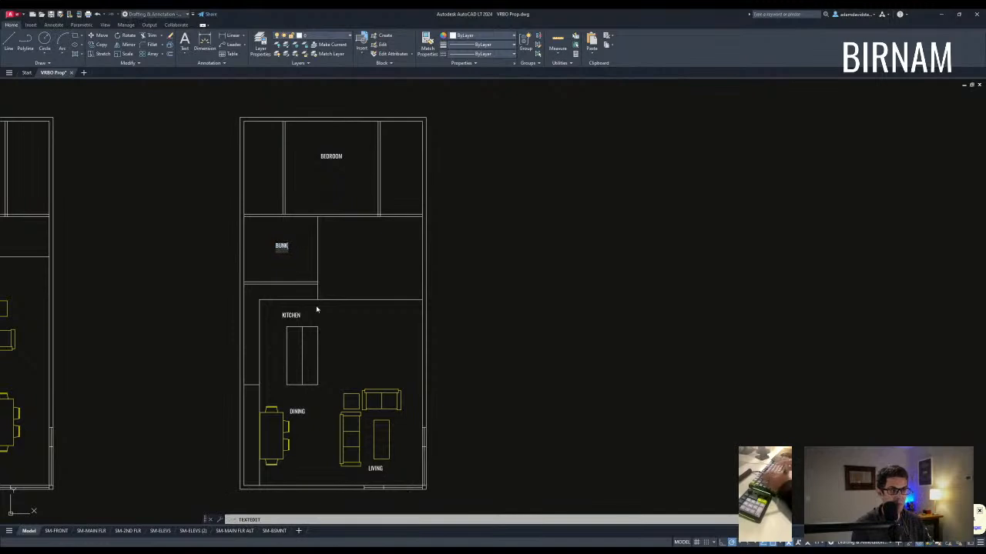
pyautogui.press('Escape')
pyautogui.press('Escape')
pyautogui.press('Escape')
pyautogui.moveTo(380, 251); pyautogui.dragTo(373, 266, button='middle')
pyautogui.moveTo(377, 312); pyautogui.dragTo(376, 310, button='middle')
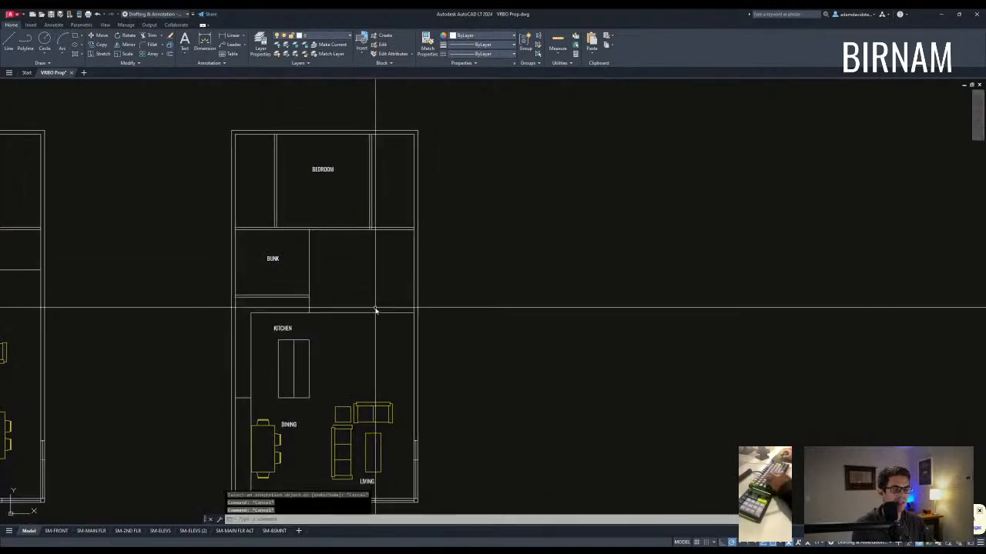
pyautogui.scroll(2, 359, 322)
pyautogui.moveTo(327, 279); pyautogui.dragTo(399, 192, button='middle')
pyautogui.click(359, 301)
pyautogui.click(351, 298)
pyautogui.press('Escape')
pyautogui.write('rec')
pyautogui.press('Return')
pyautogui.press('Escape')
pyautogui.press('Escape')
# Step: Copy the twin bed and its nightstand from the furniture blocks to the empty space left of the kitchen
pyautogui.scroll(-6, 311, 280)
pyautogui.scroll(-5, 397, 196)
pyautogui.scroll(-2, 392, 416)
pyautogui.moveTo(379, 274); pyautogui.dragTo(382, 346, button='middle')
pyautogui.scroll(6, 383, 342)
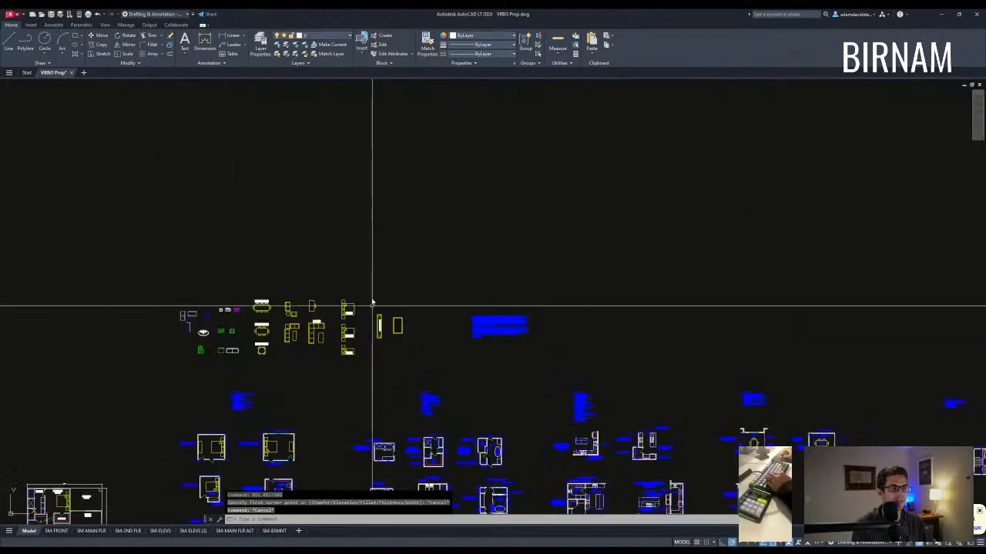
pyautogui.moveTo(439, 429); pyautogui.dragTo(367, 252, button='middle')
pyautogui.click(393, 348)
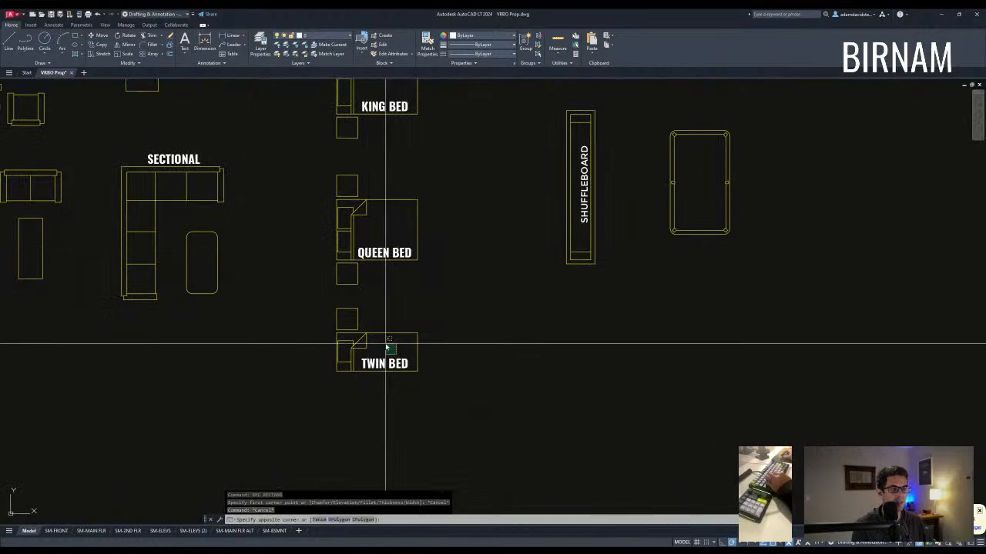
pyautogui.click(346, 301)
pyautogui.write('cv')
pyautogui.press('Return')
pyautogui.click(348, 334)
pyautogui.scroll(-9, 369, 343)
pyautogui.moveTo(419, 471); pyautogui.dragTo(344, 332, button='middle')
pyautogui.scroll(6, 345, 334)
pyautogui.scroll(5, 164, 296)
pyautogui.scroll(5, 236, 285)
pyautogui.click(236, 287)
pyautogui.press('Escape')
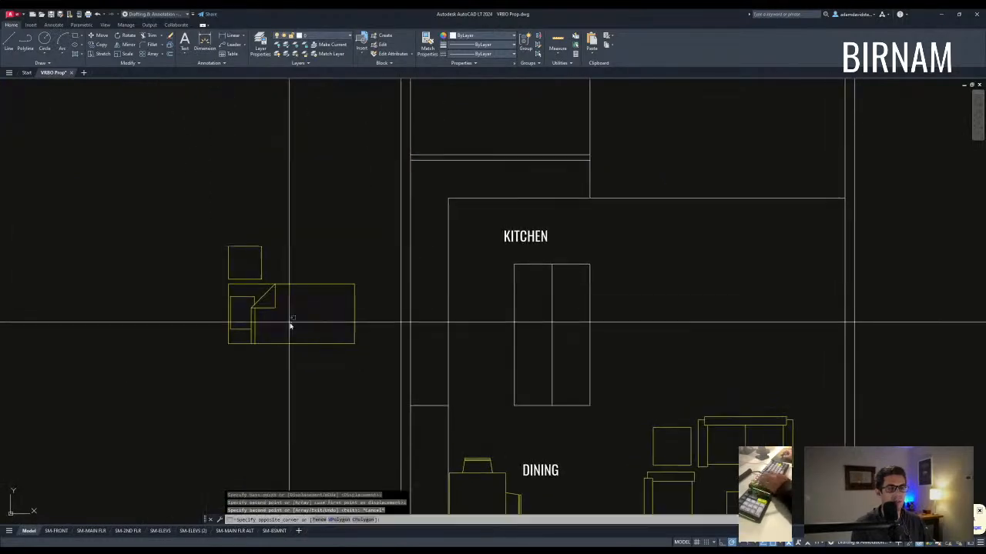
# Step: Rotate the copied twin bed a quarter turn so that its pillow end points up
pyautogui.write('ro')
pyautogui.click(293, 313)
pyautogui.click(296, 360)
pyautogui.click(305, 382)
# Step: Move the twin bed without its nightstand into the bunk room, along the left exterior wall
pyautogui.click(284, 353)
pyautogui.write('v')
pyautogui.click(262, 247)
pyautogui.moveTo(401, 174); pyautogui.dragTo(334, 365, button='middle')
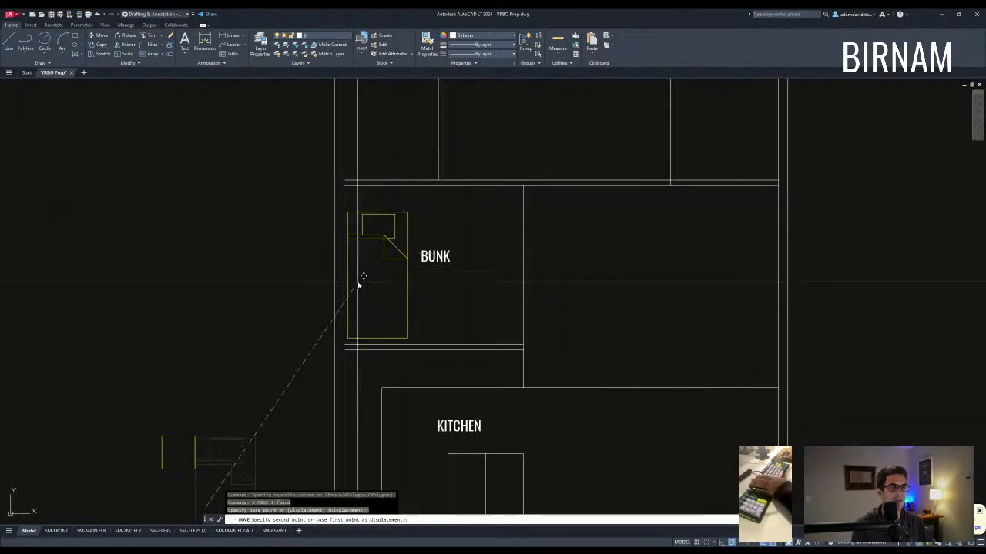
pyautogui.scroll(-3, 358, 286)
pyautogui.click(362, 315)
pyautogui.press('Escape')
# Step: Rotate the bunk room's twin bed to horizontal, with its pillow end toward the exterior wall
pyautogui.moveTo(395, 325); pyautogui.dragTo(378, 312, button='middle')
pyautogui.press('Escape')
pyautogui.moveTo(374, 271); pyautogui.dragTo(340, 258, button='middle')
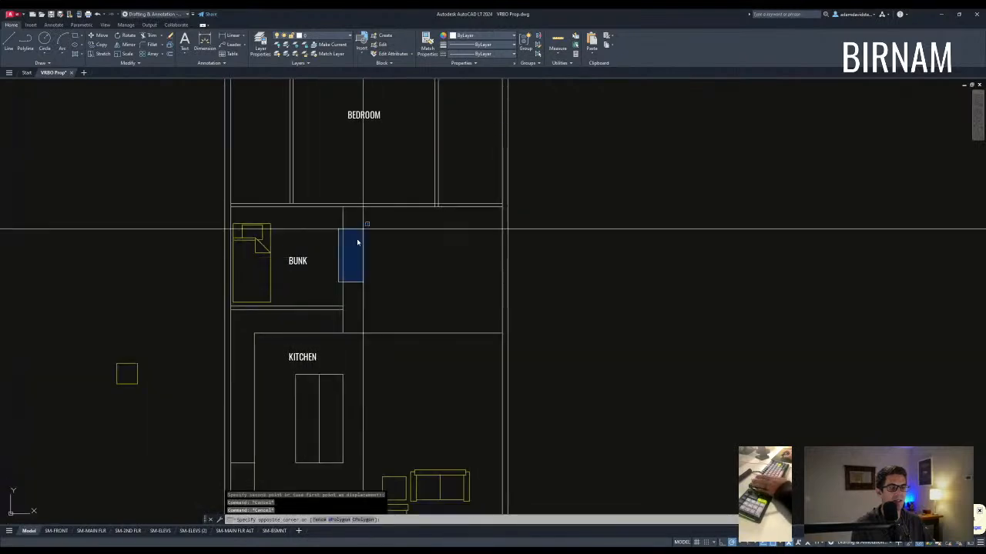
pyautogui.press('Escape')
pyautogui.moveTo(368, 225); pyautogui.dragTo(362, 250, button='middle')
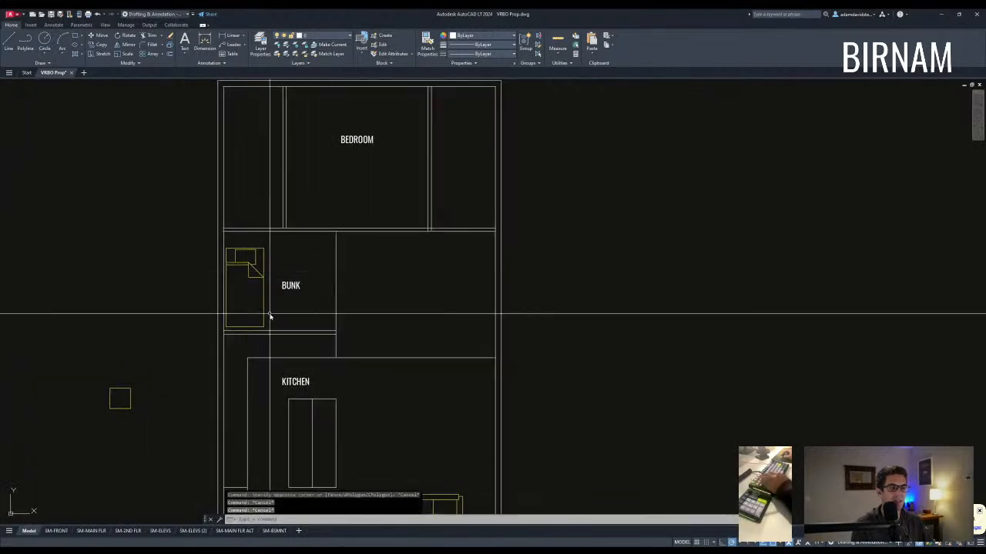
pyautogui.moveTo(246, 287); pyautogui.dragTo(238, 241)
pyautogui.write('r')
pyautogui.click(245, 302)
pyautogui.click(247, 286)
# Step: Move the twin bed into the upper left corner of the bunk room, against the bedroom wall
pyautogui.moveTo(247, 303); pyautogui.dragTo(240, 276)
pyautogui.write('v')
pyautogui.click(239, 297)
pyautogui.press('Escape')
pyautogui.press('Escape')
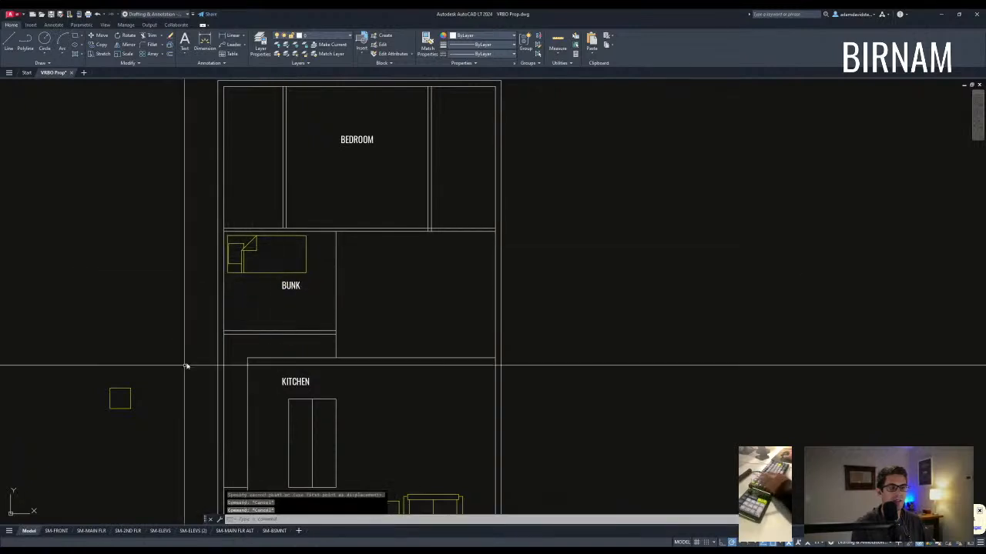
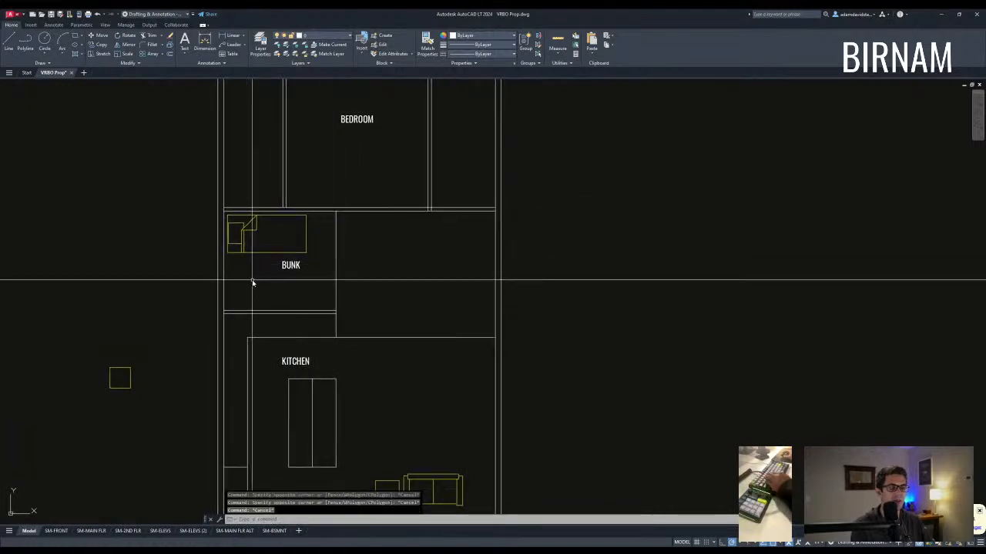
# Step: Examine the open area beside the bunk room and the kitchen, dining and living spaces below it
pyautogui.press('Escape')
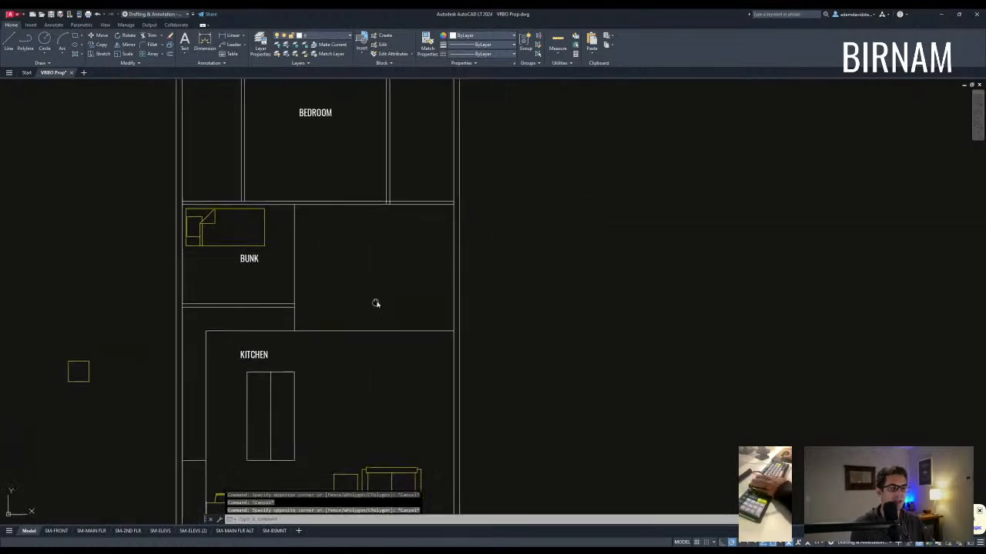
pyautogui.scroll(-3, 367, 352)
pyautogui.scroll(3, 356, 323)
pyautogui.moveTo(347, 328); pyautogui.dragTo(336, 282, button='middle')
pyautogui.moveTo(341, 348); pyautogui.dragTo(339, 315, button='middle')
pyautogui.moveTo(304, 358); pyautogui.dragTo(312, 313, button='middle')
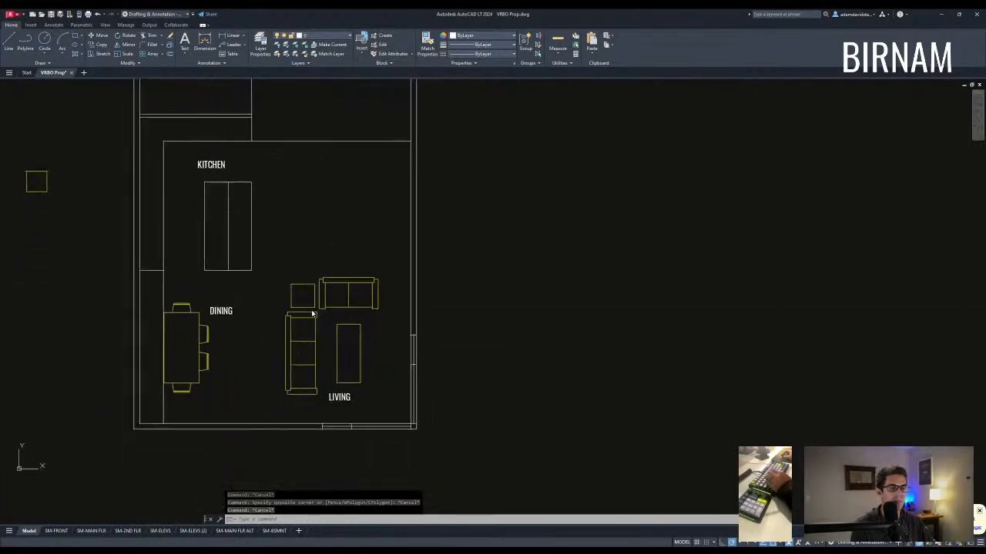
pyautogui.moveTo(239, 316); pyautogui.dragTo(275, 352, button='middle')
# Step: Stretch the bunk room's lower wall together with the kitchen counter lines, label and island 12 inches upward
pyautogui.write('s')
pyautogui.press('Return')
pyautogui.click(488, 334)
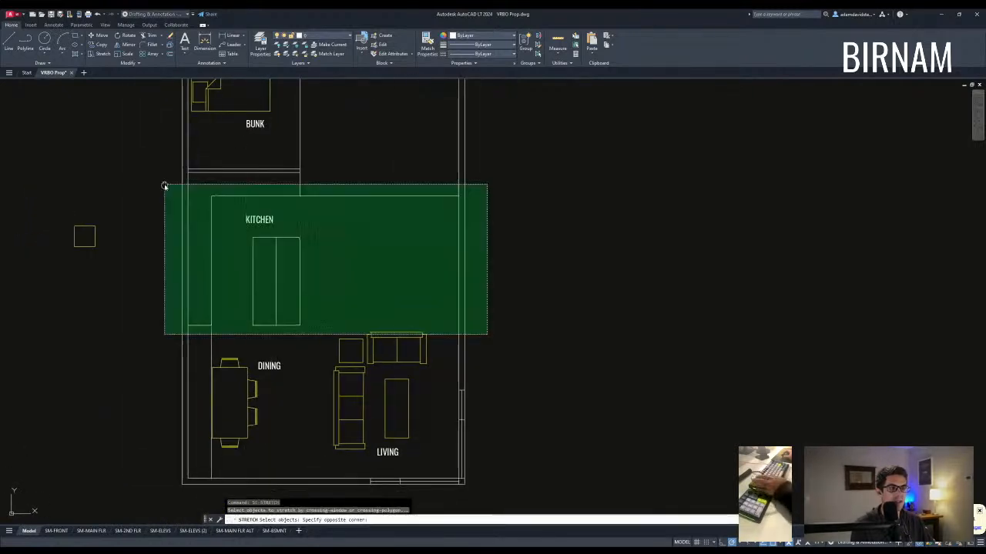
pyautogui.moveTo(158, 147); pyautogui.dragTo(183, 208, button='middle')
pyautogui.click(183, 208)
pyautogui.press('Return')
pyautogui.click(157, 259)
pyautogui.write('12')
pyautogui.press('Return')
pyautogui.press('Escape')
# Step: Examine the plan's proportions from the bedroom and bunk room down to the living area
pyautogui.moveTo(251, 205); pyautogui.dragTo(266, 291, button='middle')
pyautogui.scroll(-2, 340, 311)
pyautogui.press('Escape')
pyautogui.moveTo(341, 312); pyautogui.dragTo(353, 244, button='middle')
pyautogui.scroll(5, 346, 301)
pyautogui.scroll(-2, 323, 295)
pyautogui.scroll(-2, 335, 288)
pyautogui.press('Return')
pyautogui.press('Escape')
pyautogui.press('Escape')
pyautogui.scroll(2, 441, 316)
# Step: Stretch the bunk room's lower wall, the kitchen's back line and label, and the island's upper edge 6 inches downward
pyautogui.press('Return')
pyautogui.click(492, 301)
pyautogui.click(169, 201)
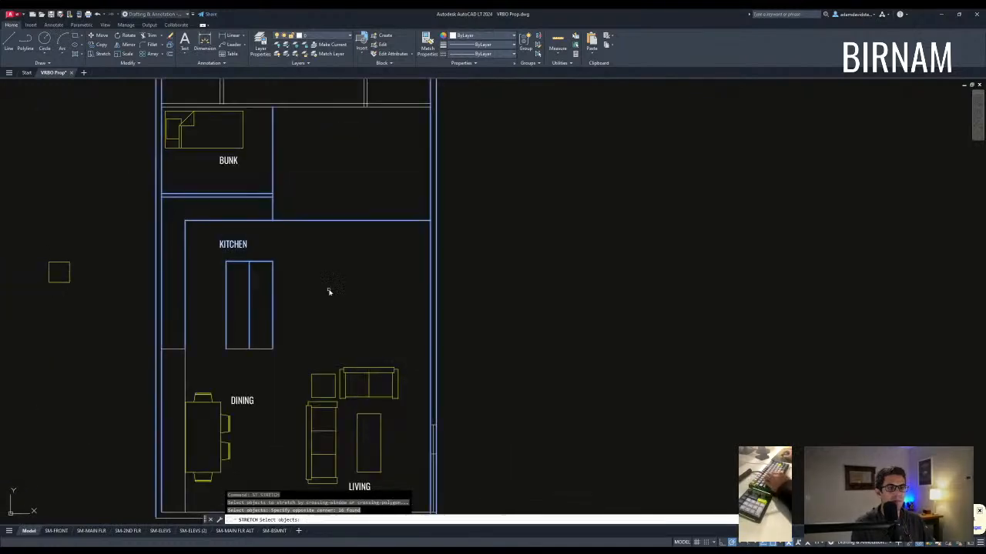
pyautogui.press('Return')
pyautogui.click(331, 288)
pyautogui.write('6')
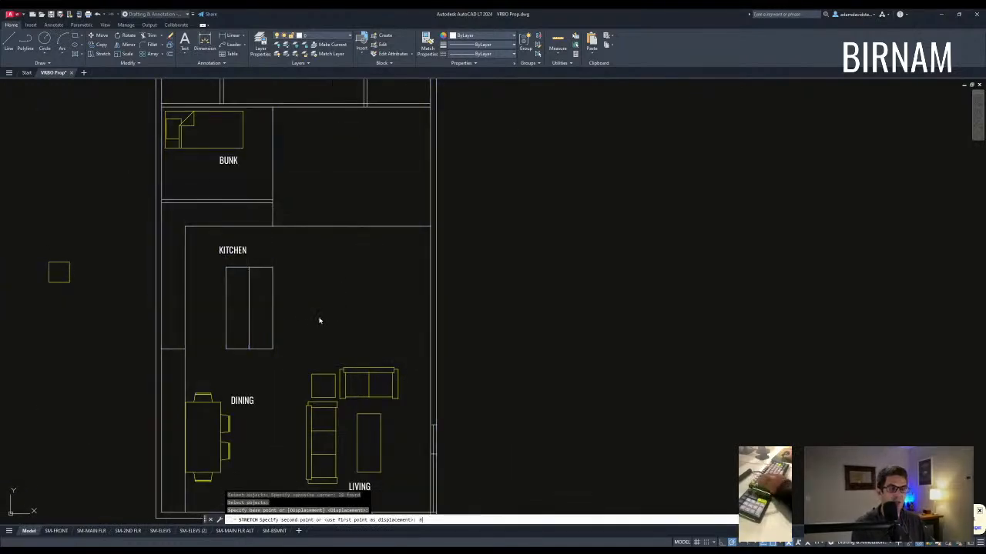
pyautogui.press('Return')
pyautogui.scroll(-2, 302, 247)
pyautogui.scroll(2, 304, 255)
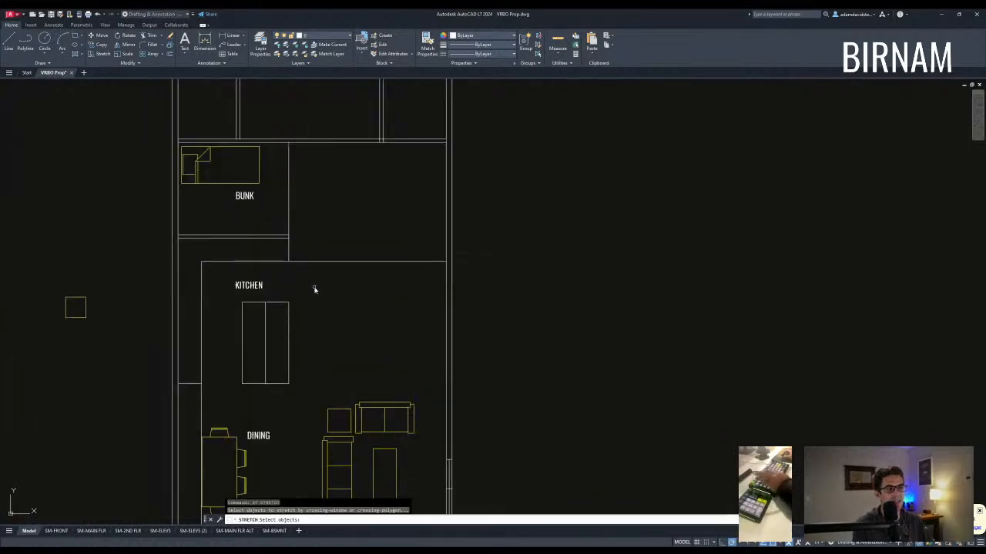
# Step: Stretch the bunk room's right wall and the ends of its lower wall 48 inches to the right
pyautogui.moveTo(315, 285); pyautogui.dragTo(318, 317, button='middle')
pyautogui.write('st')
pyautogui.press('Return')
pyautogui.click(318, 317)
pyautogui.click(293, 194)
pyautogui.press('Return')
pyautogui.click(293, 143)
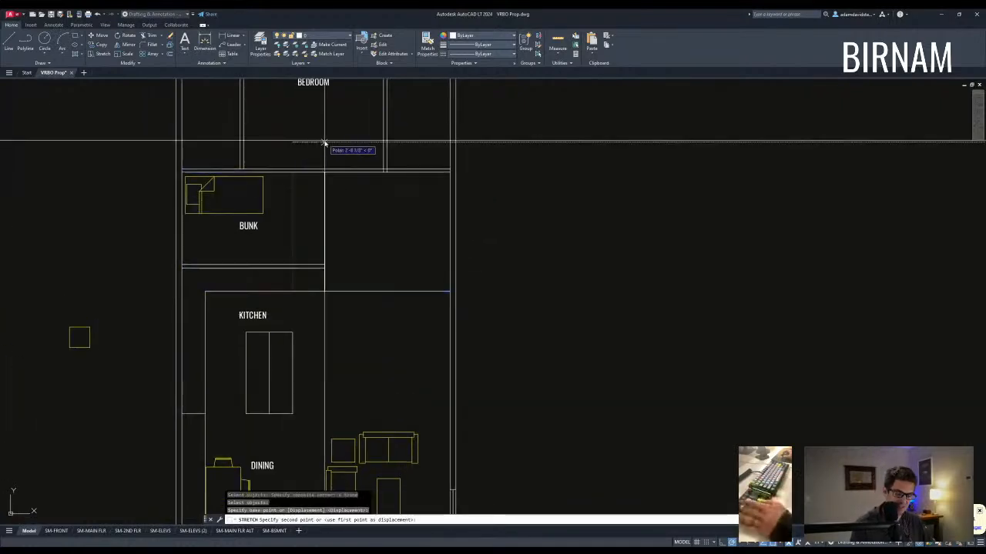
pyautogui.press('Escape')
pyautogui.moveTo(368, 238); pyautogui.dragTo(360, 285, button='middle')
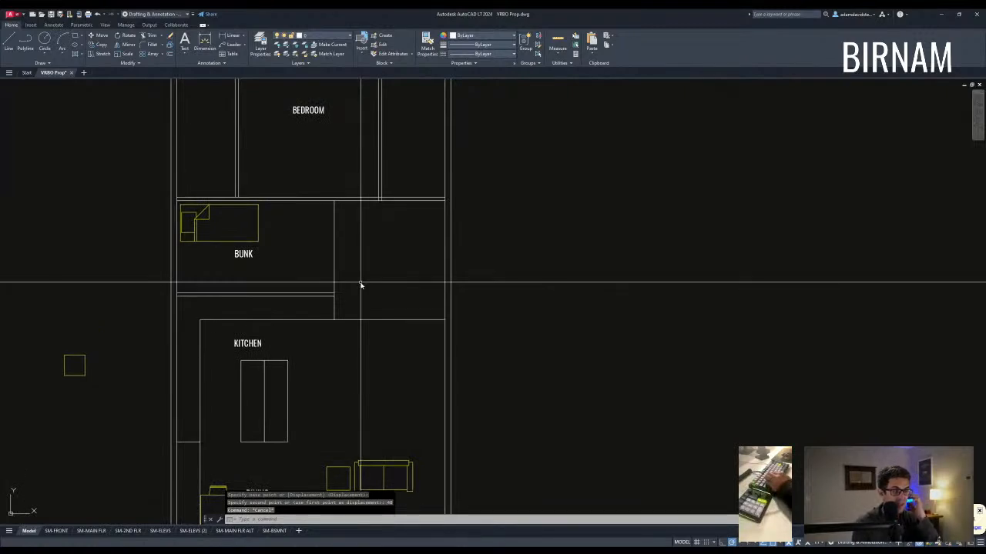
pyautogui.write('st')
pyautogui.press('Return')
pyautogui.press('Escape')
pyautogui.press('Escape')
pyautogui.moveTo(321, 315); pyautogui.dragTo(365, 303, button='middle')
pyautogui.moveTo(274, 411); pyautogui.dragTo(361, 285, button='middle')
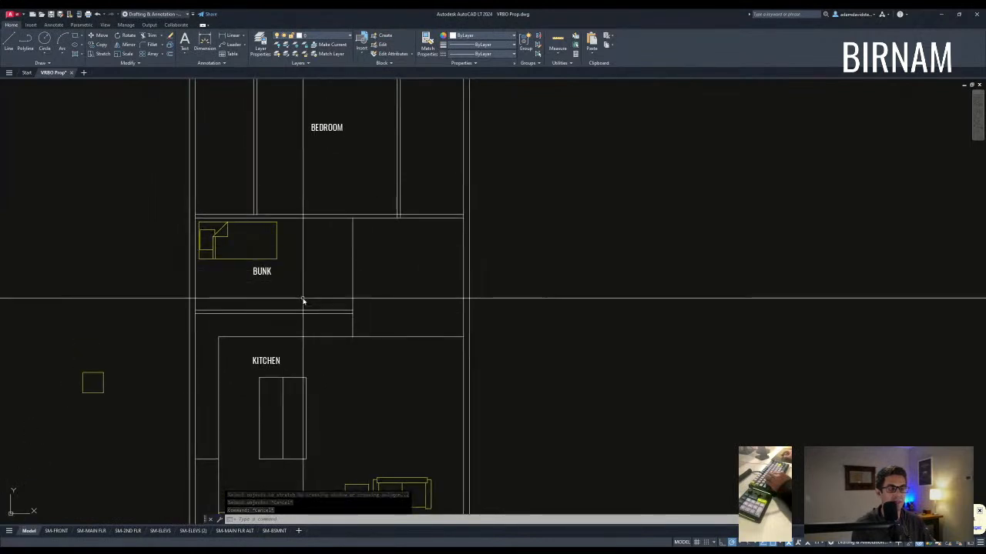
# Step: Offset the bunk room's right wall line 48 inches to the left, into the bunk room
pyautogui.click(306, 224)
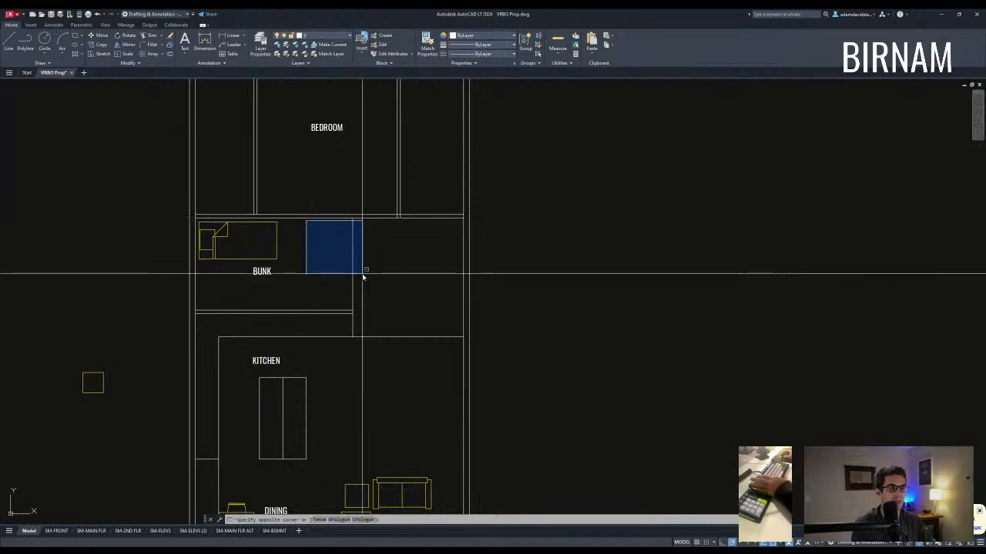
pyautogui.scroll(-3, 341, 291)
pyautogui.scroll(4, 336, 308)
pyautogui.write('of')
pyautogui.press('Return')
pyautogui.write('48')
pyautogui.click(286, 315)
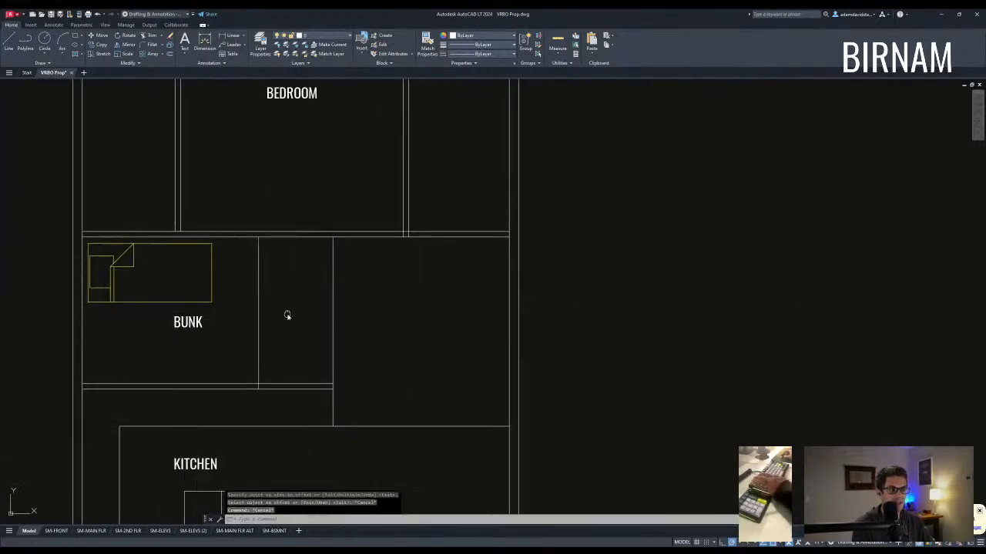
pyautogui.moveTo(286, 315); pyautogui.dragTo(295, 308, button='middle')
pyautogui.press('Escape')
# Step: Offset the lower line of the wall between the bedroom and bunk room 48 inches downward
pyautogui.write('o')
pyautogui.press('Return')
pyautogui.write('4')
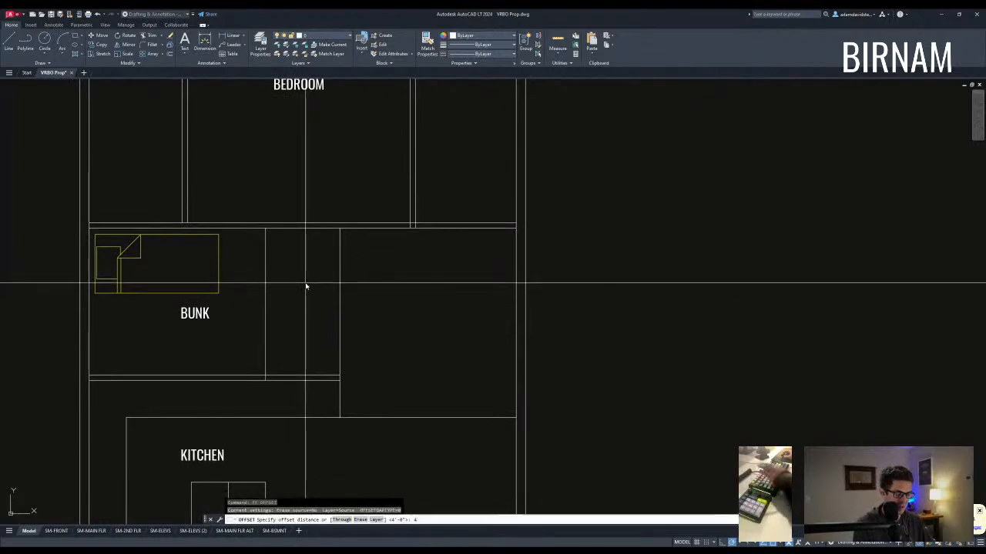
pyautogui.click(287, 229)
pyautogui.click(323, 326)
pyautogui.press('Escape')
# Step: Trim the offset horizontal line so it only spans between the two vertical partition lines beside the bunk room
pyautogui.write('tr')
pyautogui.press('Return')
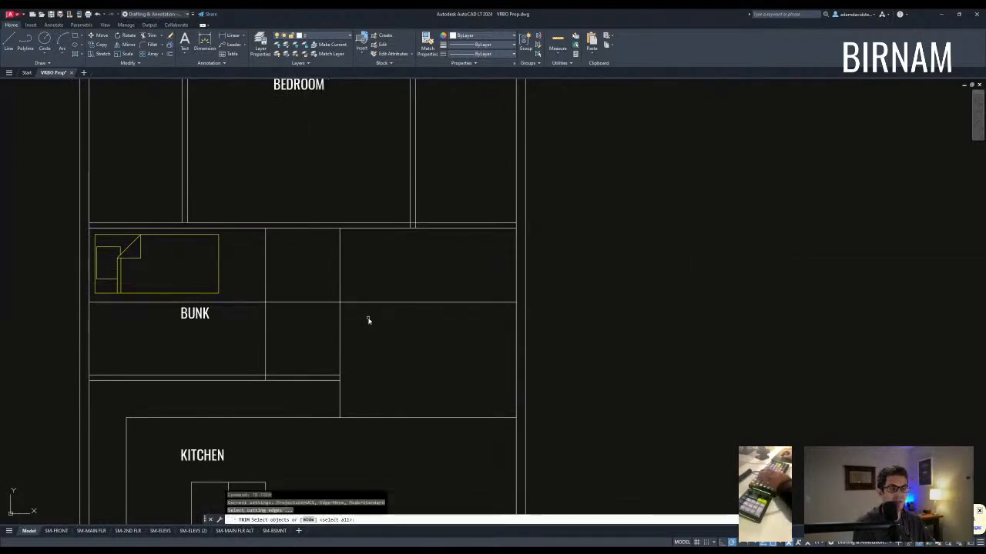
pyautogui.click(367, 321)
pyautogui.click(245, 322)
pyautogui.press('Escape')
pyautogui.press('Escape')
pyautogui.write('tr')
pyautogui.press('Return')
pyautogui.click(366, 320)
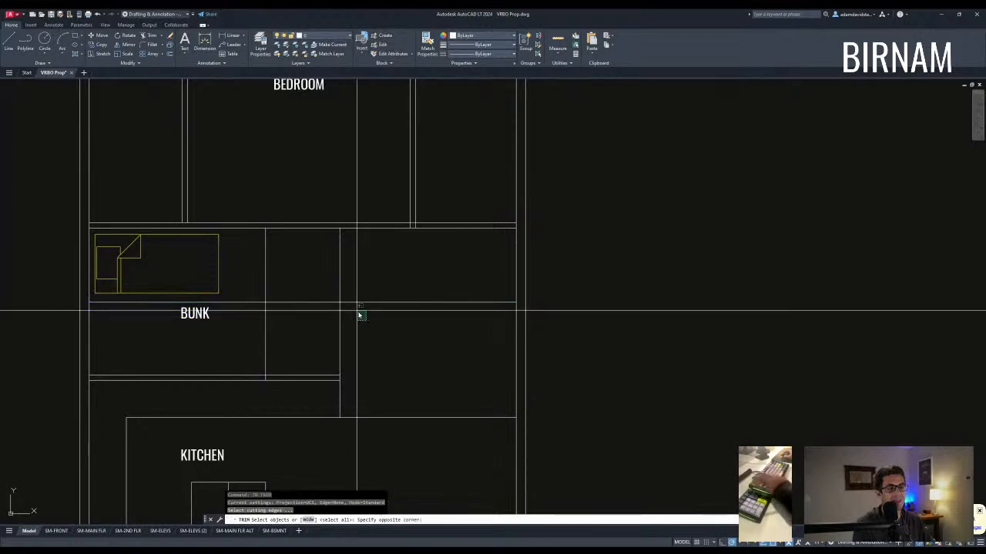
pyautogui.press('Escape')
pyautogui.press('Escape')
pyautogui.press('Escape')
# Step: Offset the short horizontal divider and the partition beside the bunk bed by 3.5 inches to form double-line walls
pyautogui.write('o')
pyautogui.press('Return')
pyautogui.write('3.5')
pyautogui.press('Return')
pyautogui.click(306, 301)
pyautogui.click(296, 333)
pyautogui.press('Escape')
pyautogui.moveTo(282, 353); pyautogui.dragTo(304, 323, button='middle')
pyautogui.write('o')
pyautogui.press('Return')
pyautogui.scroll(-2, 425, 310)
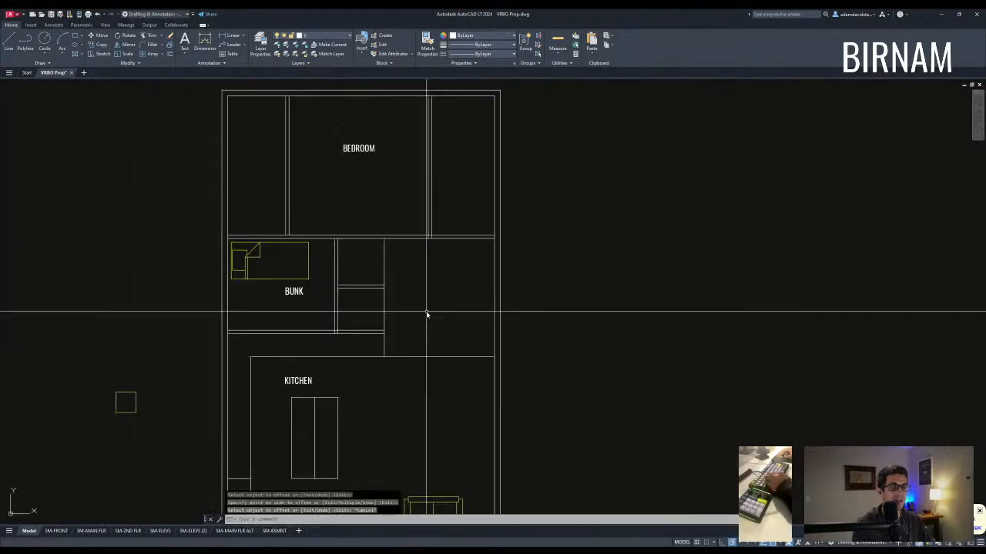
# Step: Offset the right-hand partition line of the small spaces beside the bunk room 3.5 inches to the right
pyautogui.moveTo(426, 310); pyautogui.dragTo(397, 290, button='middle')
pyautogui.write('o')
pyautogui.press('Return')
pyautogui.press('Return')
pyautogui.click(356, 273)
pyautogui.click(372, 281)
pyautogui.press('Escape')
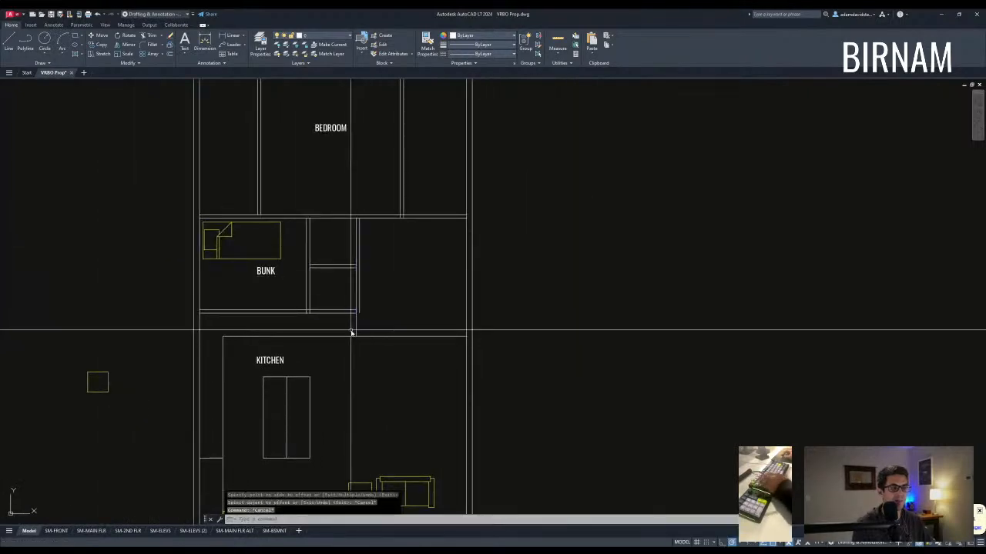
# Step: Extend the outer line of the right-hand partition down to the kitchen's back line
pyautogui.write('ex')
pyautogui.press('Return')
pyautogui.scroll(2, 363, 319)
pyautogui.click(340, 256)
pyautogui.click(349, 260)
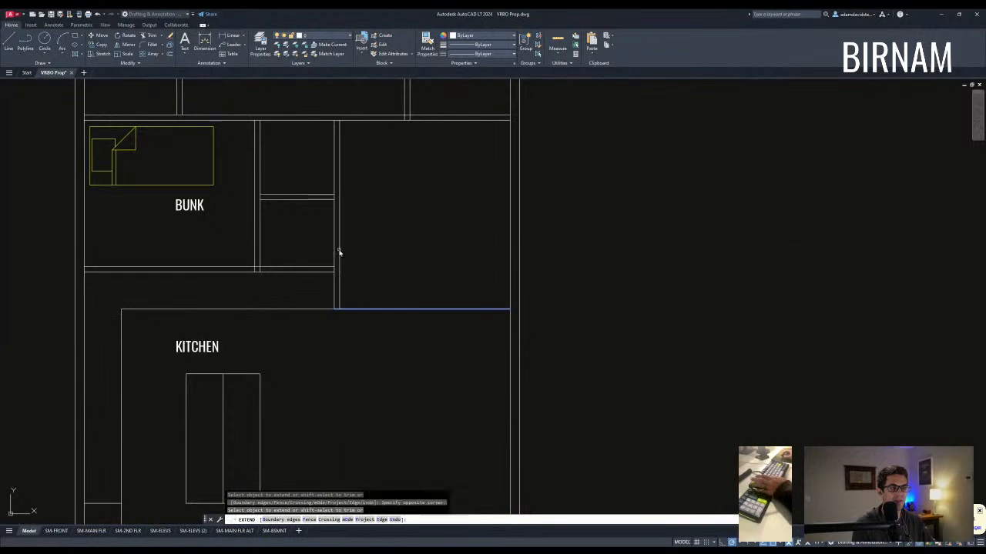
pyautogui.scroll(-4, 354, 276)
pyautogui.scroll(2, 389, 324)
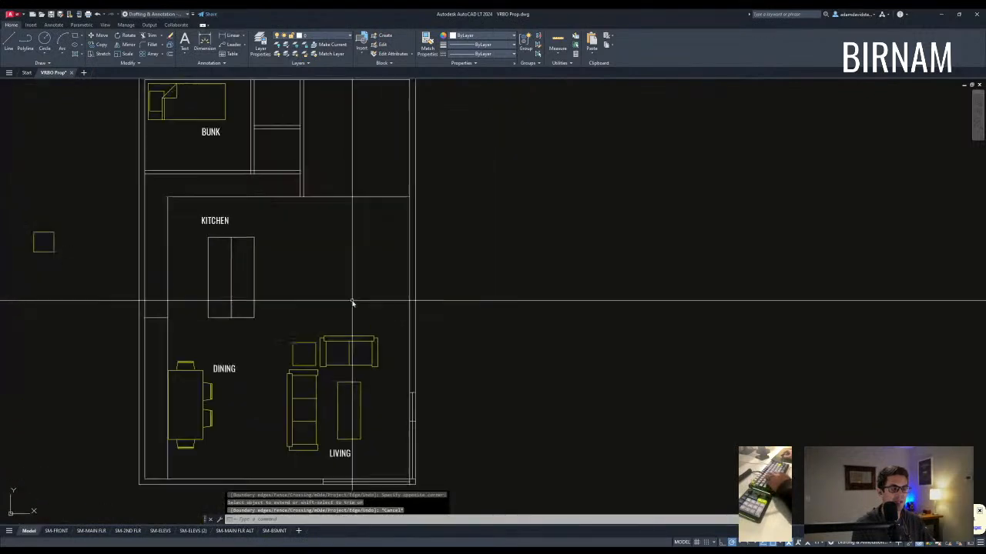
pyautogui.scroll(-2, 352, 304)
pyautogui.click(296, 409)
pyautogui.click(260, 369)
pyautogui.press('Escape')
pyautogui.press('Escape')
# Step: Move the dining table with its chairs from the lower left counter to the open area right of the kitchen island
pyautogui.scroll(-2, 298, 394)
pyautogui.scroll(4, 295, 409)
pyautogui.click(294, 409)
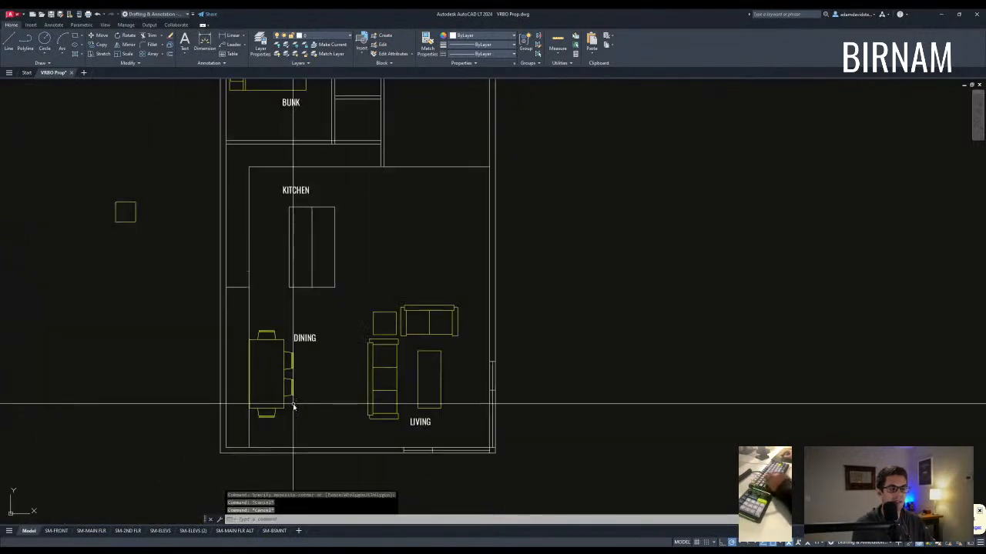
pyautogui.click(272, 386)
pyautogui.press('m')
pyautogui.press('space')
pyautogui.click(273, 386)
pyautogui.click(449, 243)
pyautogui.click(460, 253)
# Step: Mirror the dining table about a vertical line so its side chairs face the kitchen island, erasing the original
pyautogui.click(425, 237)
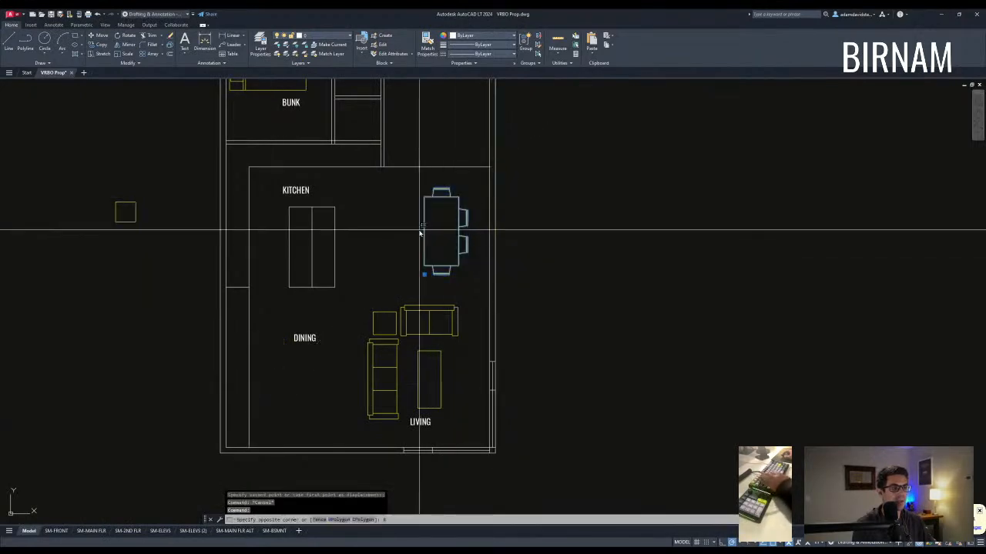
pyautogui.press('b')
pyautogui.press('b')
pyautogui.press('space')
pyautogui.click(443, 228)
pyautogui.press('y')
pyautogui.press('space')
# Step: Move the mirrored dining table left and slightly down, closer to the kitchen island
pyautogui.moveTo(480, 249); pyautogui.dragTo(456, 296, button='middle')
pyautogui.click(454, 315)
pyautogui.click(425, 274)
pyautogui.press('v')
pyautogui.press('space')
pyautogui.click(421, 278)
pyautogui.click(394, 285)
pyautogui.press('Escape')
pyautogui.press('Escape')
# Step: Mirror the living room sofas, side table and coffee table about a diagonal line, erasing the originals, so the long sofa lies horizontally
pyautogui.moveTo(424, 336); pyautogui.dragTo(419, 272, button='middle')
pyautogui.click(403, 351)
pyautogui.click(328, 308)
pyautogui.press('m')
pyautogui.press('i')
pyautogui.press('space')
pyautogui.click(352, 306)
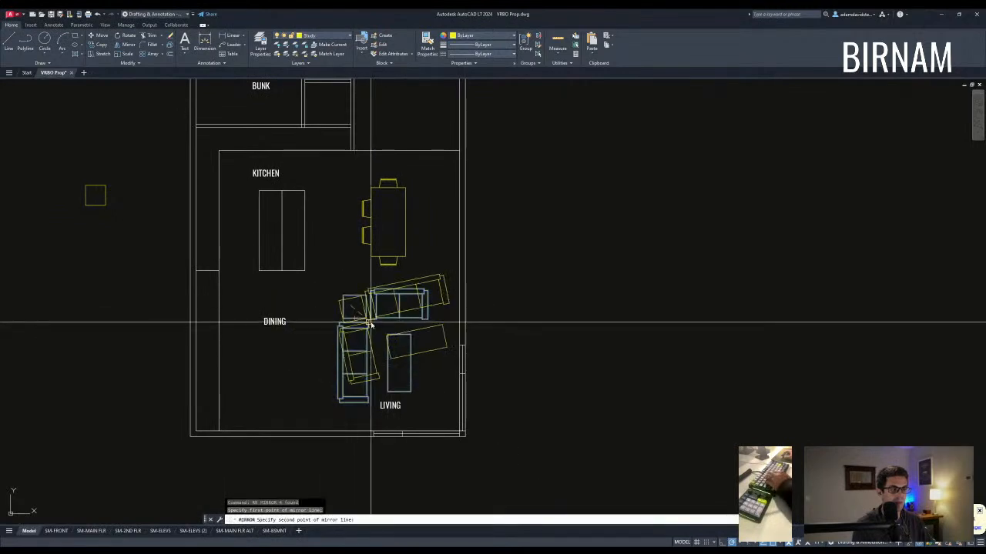
pyautogui.click(381, 338)
pyautogui.press('y')
pyautogui.press('space')
pyautogui.press('Escape')
# Step: Move the mirrored living room furniture group left and slightly down, below the dining table
pyautogui.click(406, 355)
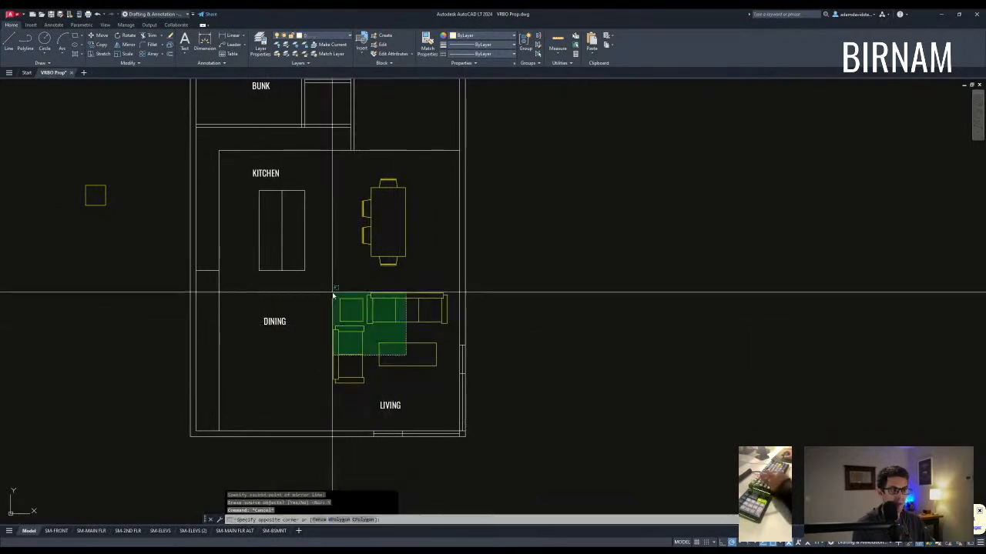
pyautogui.click(334, 296)
pyautogui.press('m')
pyautogui.press('space')
pyautogui.click(347, 338)
pyautogui.press('Escape')
pyautogui.moveTo(389, 362); pyautogui.dragTo(400, 352, button='middle')
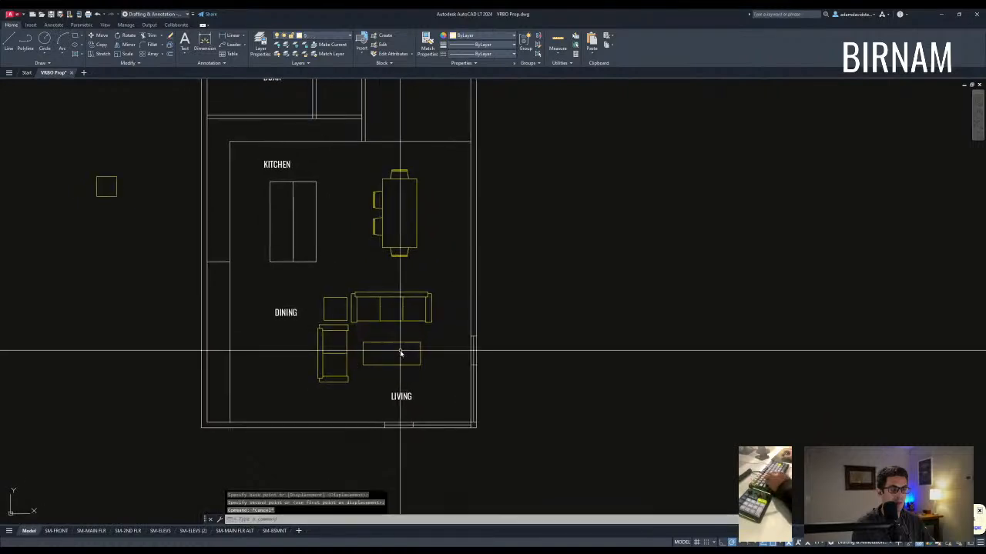
# Step: Erase the DINING label left of the living room furniture
pyautogui.press('e')
pyautogui.press('space')
pyautogui.press('Escape')
pyautogui.moveTo(267, 376); pyautogui.dragTo(300, 368, button='middle')
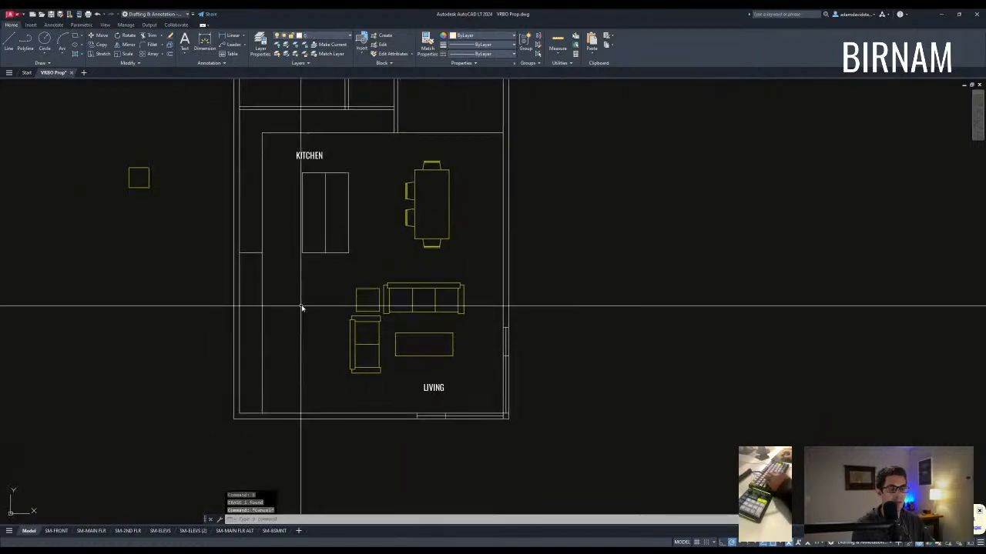
pyautogui.click(207, 431)
pyautogui.click(282, 234)
pyautogui.moveTo(340, 264)
pyautogui.mouseDown(button='middle')
pyautogui.moveTo(341, 294)
pyautogui.moveTo(322, 337)
pyautogui.mouseUp(button='middle')
pyautogui.press('Escape')
pyautogui.press('Escape')
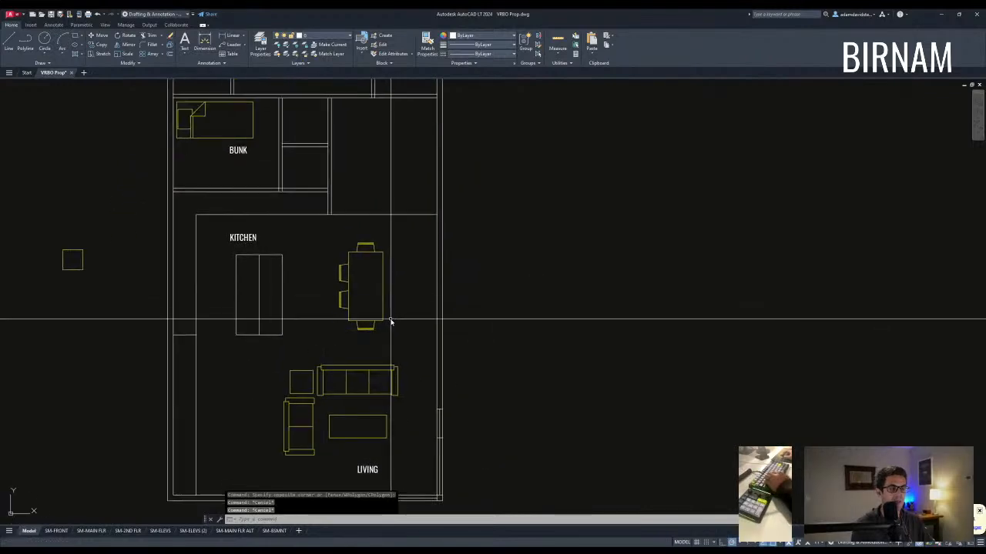
pyautogui.click(349, 274)
pyautogui.press('Escape')
pyautogui.moveTo(400, 287); pyautogui.dragTo(398, 293, button='middle')
pyautogui.write('di')
pyautogui.press('space')
pyautogui.press('Escape')
pyautogui.press('Escape')
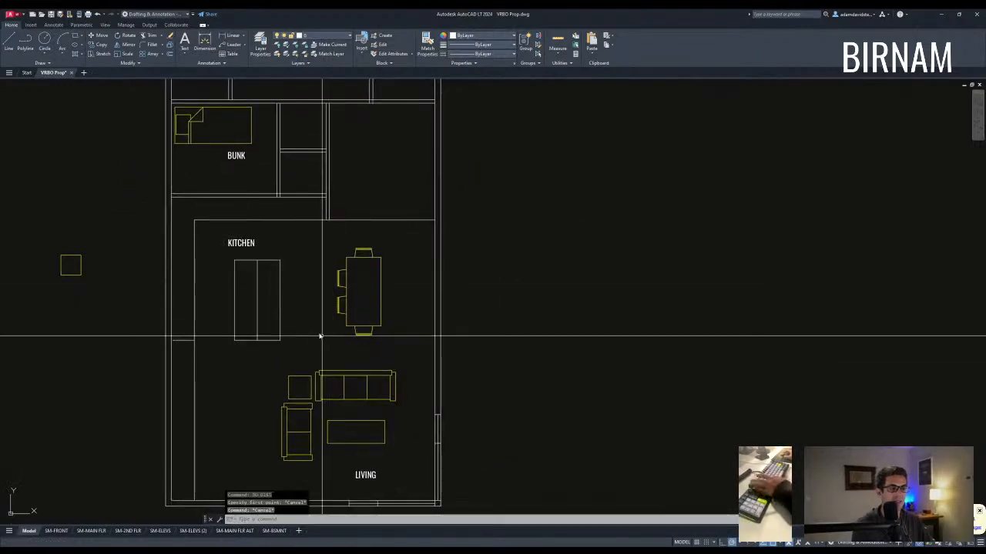
# Step: Measure from the living area's lower right inside corner to the end of the kitchen counter at the left wall
pyautogui.moveTo(327, 342); pyautogui.dragTo(323, 301, button='middle')
pyautogui.click(350, 352)
pyautogui.press('Escape')
pyautogui.write('di')
pyautogui.press('space')
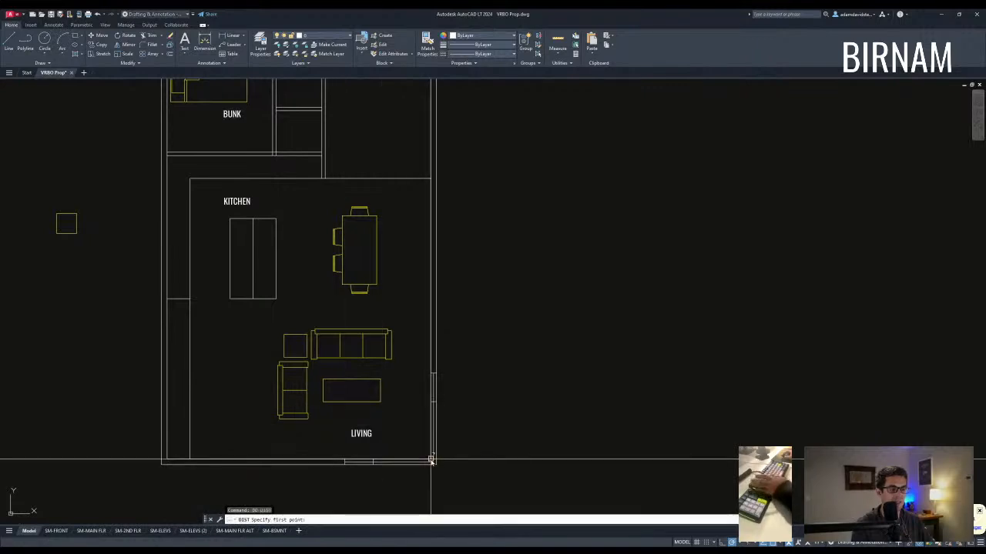
pyautogui.click(167, 300)
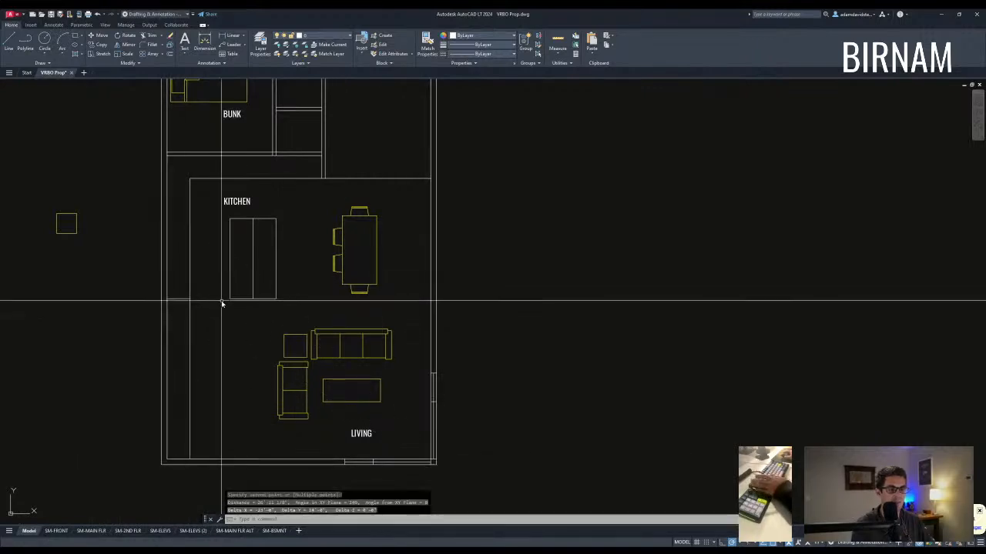
# Step: Measure from the kitchen island's lower right corner to where the kitchen's back line meets the right exterior wall
pyautogui.moveTo(286, 327); pyautogui.dragTo(283, 372, button='middle')
pyautogui.press('Escape')
pyautogui.press('Escape')
pyautogui.moveTo(328, 425)
pyautogui.mouseDown(button='middle')
pyautogui.moveTo(332, 391)
pyautogui.moveTo(319, 444)
pyautogui.mouseUp(button='middle')
pyautogui.write('di')
pyautogui.press('space')
pyautogui.click(265, 371)
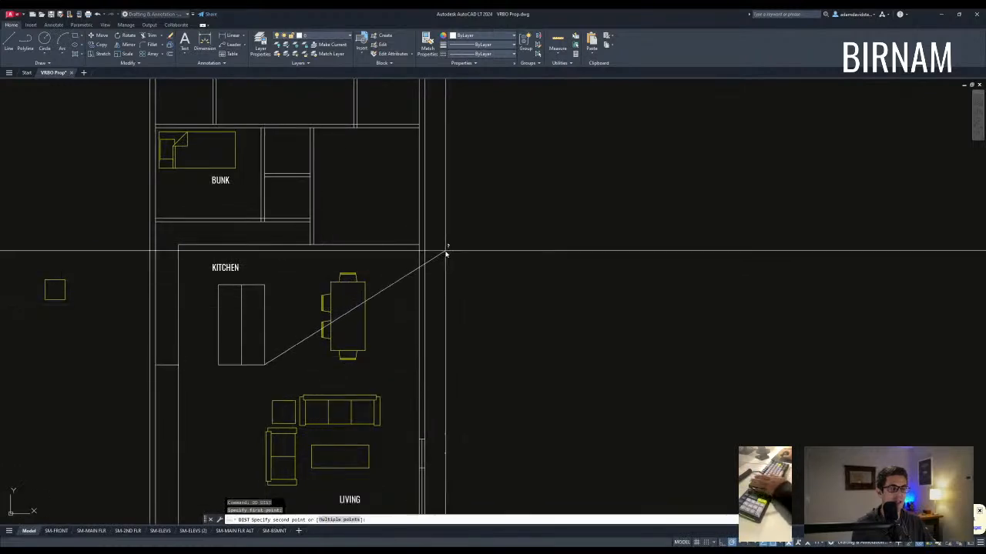
pyautogui.click(418, 245)
pyautogui.moveTo(418, 245); pyautogui.dragTo(414, 258, button='middle')
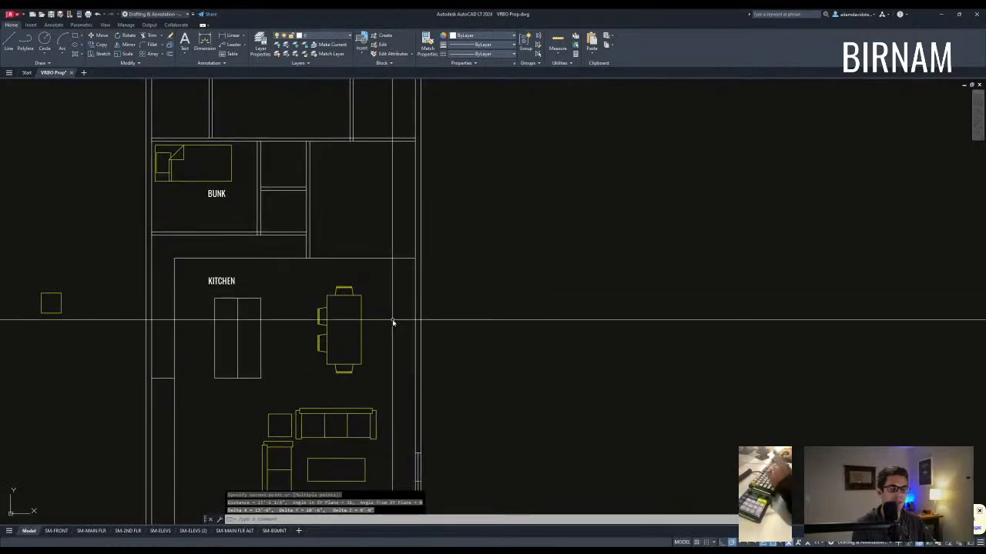
pyautogui.press('Escape')
pyautogui.moveTo(359, 294)
pyautogui.mouseDown(button='middle')
pyautogui.moveTo(361, 324)
pyautogui.moveTo(362, 313)
pyautogui.moveTo(434, 341)
pyautogui.mouseUp(button='middle')
pyautogui.press('Escape')
pyautogui.scroll(-2, 367, 283)
pyautogui.press('Escape')
pyautogui.scroll(4, 364, 333)
pyautogui.click(322, 358)
pyautogui.click(360, 286)
pyautogui.press('Escape')
pyautogui.scroll(-5, 442, 343)
# Step: Bring a six-chair dining set from elsewhere in the drawing to the open area beside the kitchen plan
pyautogui.click(245, 394)
pyautogui.click(188, 376)
pyautogui.press('m')
pyautogui.press('space')
pyautogui.press('Escape')
pyautogui.press('Escape')
pyautogui.click(240, 401)
pyautogui.click(214, 371)
pyautogui.press('m')
pyautogui.press('space')
pyautogui.click(223, 382)
pyautogui.scroll(3, 520, 343)
# Step: Erase the four-chair dining table standing between the kitchen island and the exterior wall
pyautogui.click(506, 334)
pyautogui.click(422, 351)
pyautogui.click(390, 325)
pyautogui.press('e')
pyautogui.press('space')
# Step: Move the six-chair dining set into the plan, between the kitchen island and the right exterior wall
pyautogui.click(562, 366)
pyautogui.click(499, 331)
pyautogui.press('v')
pyautogui.scroll(2, 393, 335)
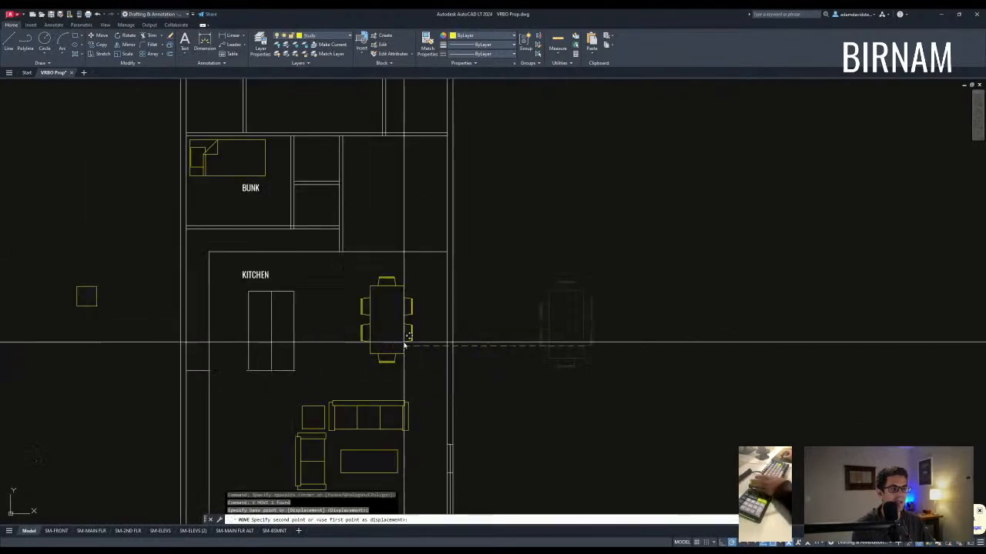
pyautogui.click(394, 335)
pyautogui.press('Escape')
pyautogui.scroll(-2, 374, 226)
pyautogui.scroll(2, 386, 285)
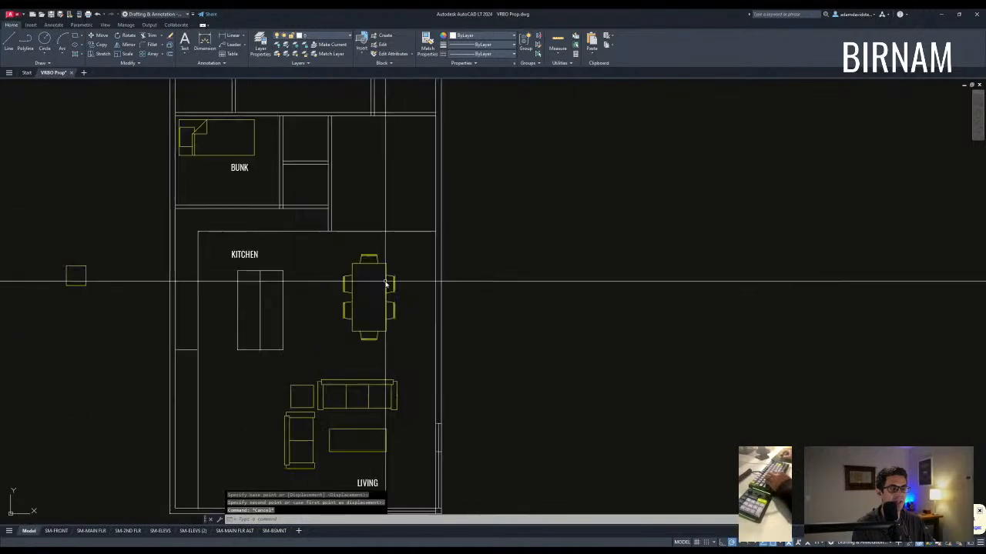
pyautogui.click(420, 314)
pyautogui.press('Escape')
pyautogui.scroll(-2, 438, 298)
pyautogui.scroll(2, 387, 270)
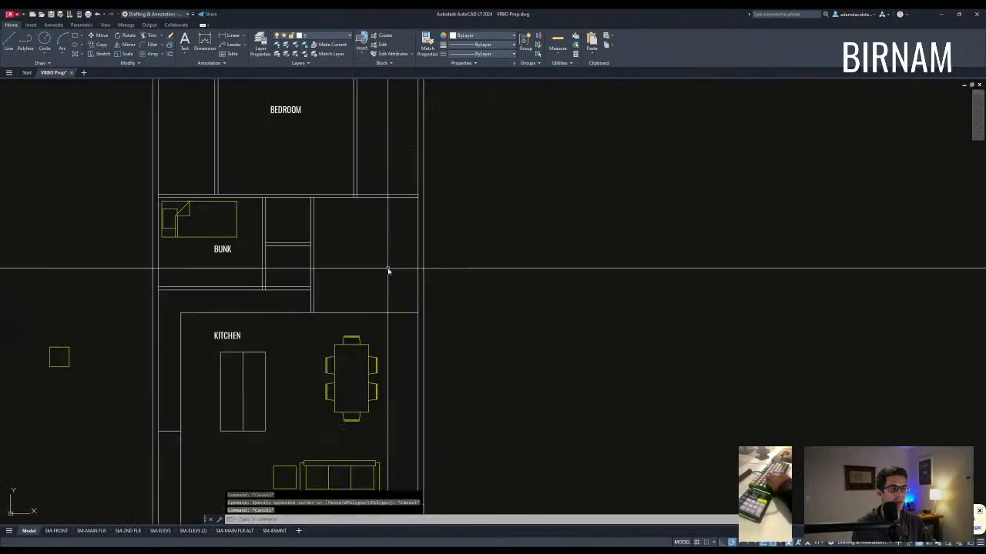
pyautogui.moveTo(382, 297); pyautogui.dragTo(384, 316, button='middle')
pyautogui.moveTo(371, 290); pyautogui.dragTo(398, 306, button='middle')
pyautogui.moveTo(339, 344); pyautogui.dragTo(372, 320, button='middle')
pyautogui.moveTo(440, 346); pyautogui.dragTo(401, 337, button='middle')
pyautogui.press('Escape')
# Step: Offset the right closet wall toward the exterior wall to form a parallel 3 1/2" partition above the dining area
pyautogui.moveTo(377, 372); pyautogui.dragTo(375, 370, button='middle')
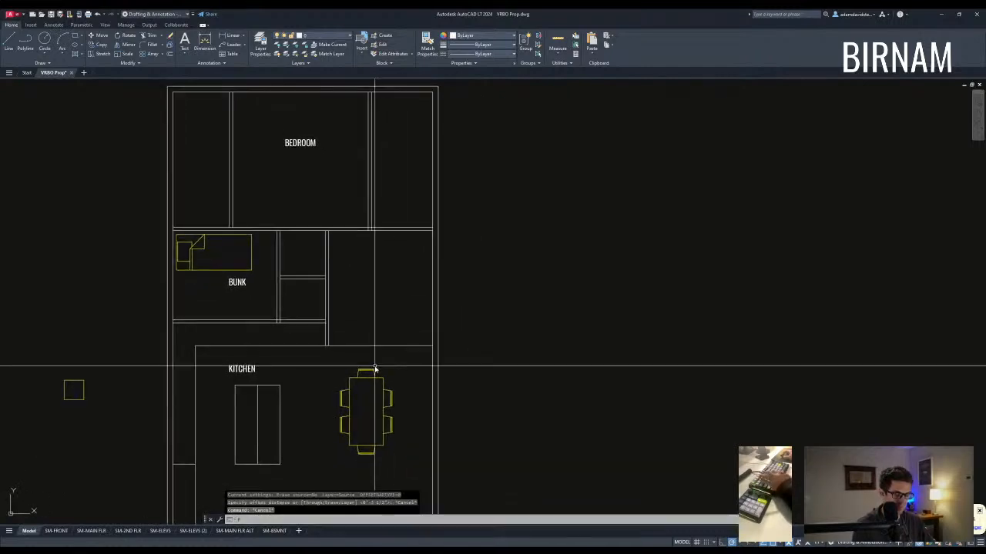
pyautogui.click(339, 317)
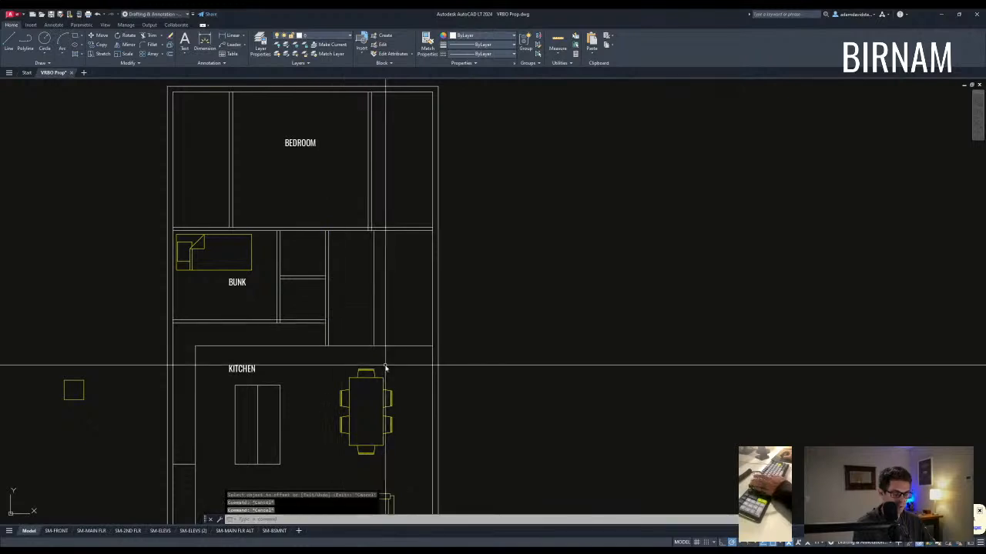
pyautogui.click(402, 337)
pyautogui.press('Escape')
pyautogui.press('Escape')
pyautogui.moveTo(405, 348); pyautogui.dragTo(404, 350, button='middle')
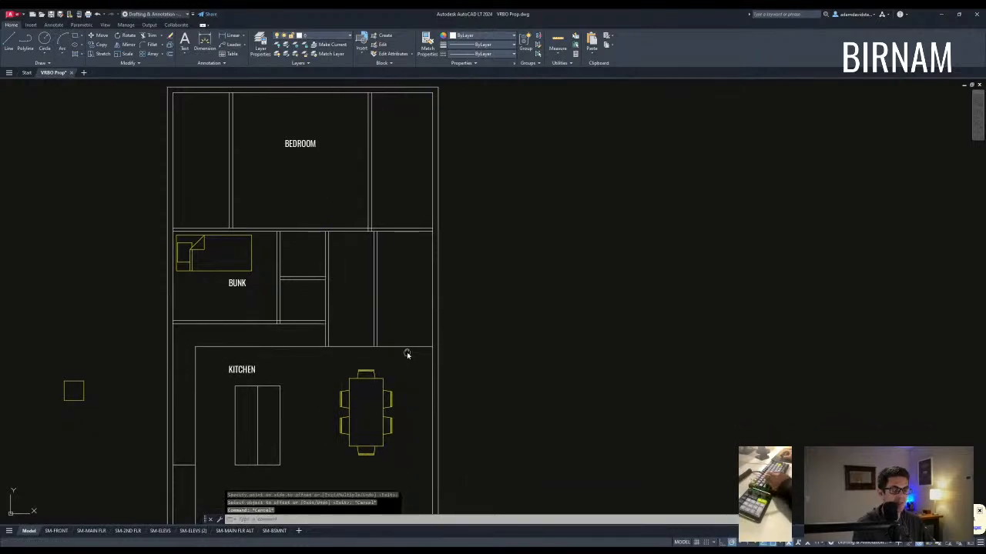
# Step: Offset the line above the dining area 3.5" downward and fillet it with the left partition into a clean wall corner
pyautogui.scroll(2, 354, 342)
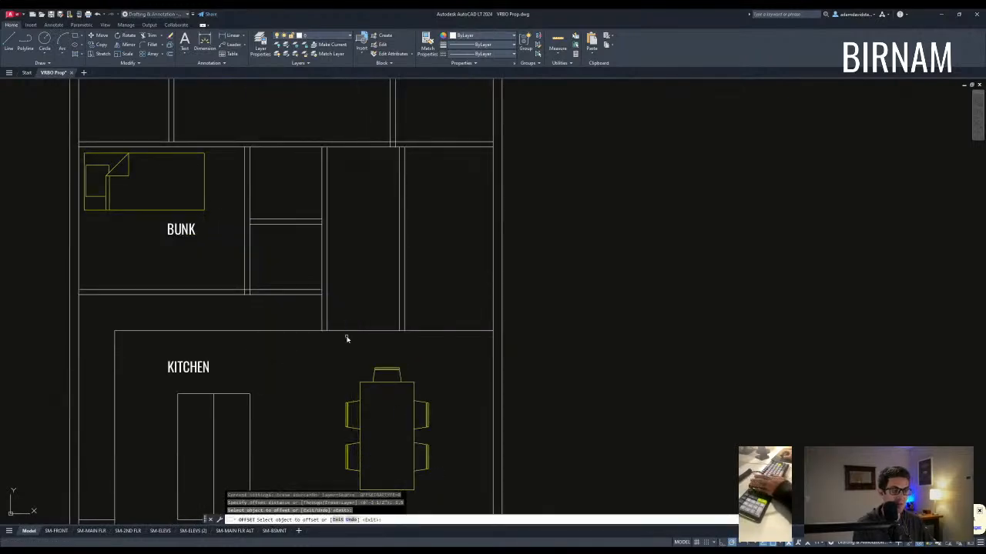
pyautogui.press('Escape')
pyautogui.write('f')
pyautogui.press('Return')
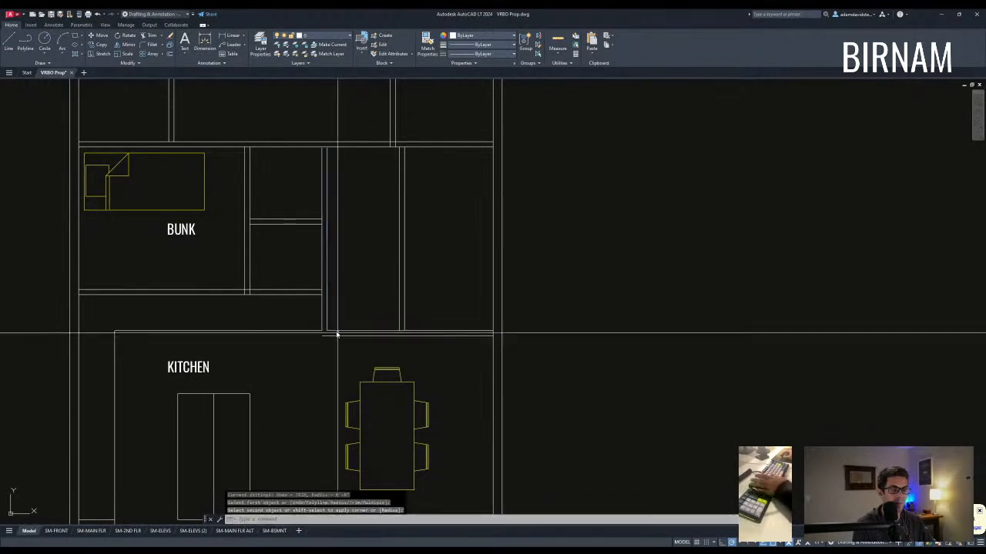
pyautogui.click(332, 336)
pyautogui.press('Escape')
pyautogui.press('f')
pyautogui.press('Return')
pyautogui.press('Escape')
pyautogui.click(321, 270)
pyautogui.scroll(2, 320, 294)
pyautogui.press('Escape')
pyautogui.write('f')
pyautogui.scroll(2, 316, 291)
# Step: Trim the overlapping wall lines where the bunk room partition meets the wall above the kitchen
pyautogui.press('Escape')
pyautogui.write('tr')
pyautogui.press('Return')
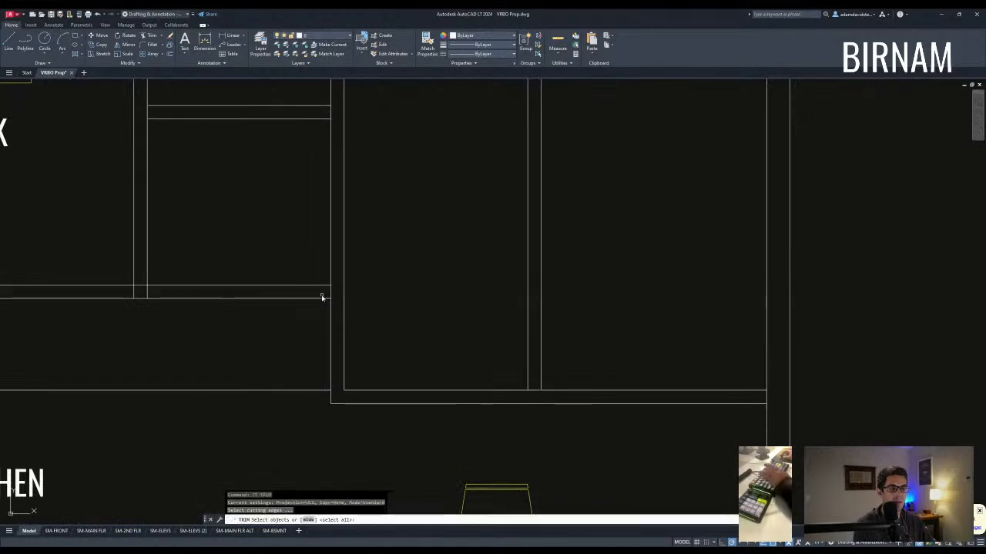
pyautogui.click(134, 291)
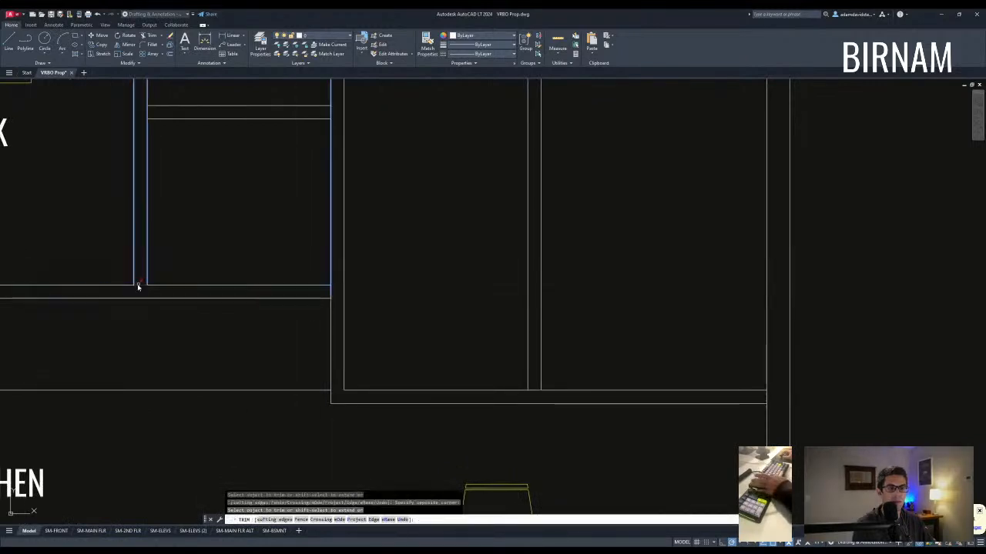
pyautogui.press('Escape')
pyautogui.scroll(-2, 531, 358)
pyautogui.moveTo(566, 382); pyautogui.dragTo(391, 357, button='middle')
pyautogui.write('tr')
pyautogui.press('Return')
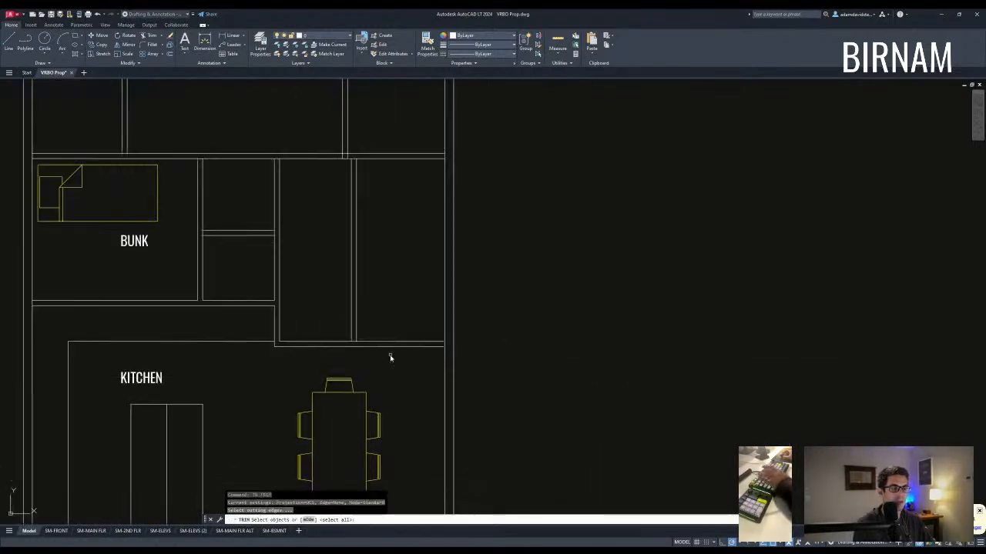
pyautogui.press('Escape')
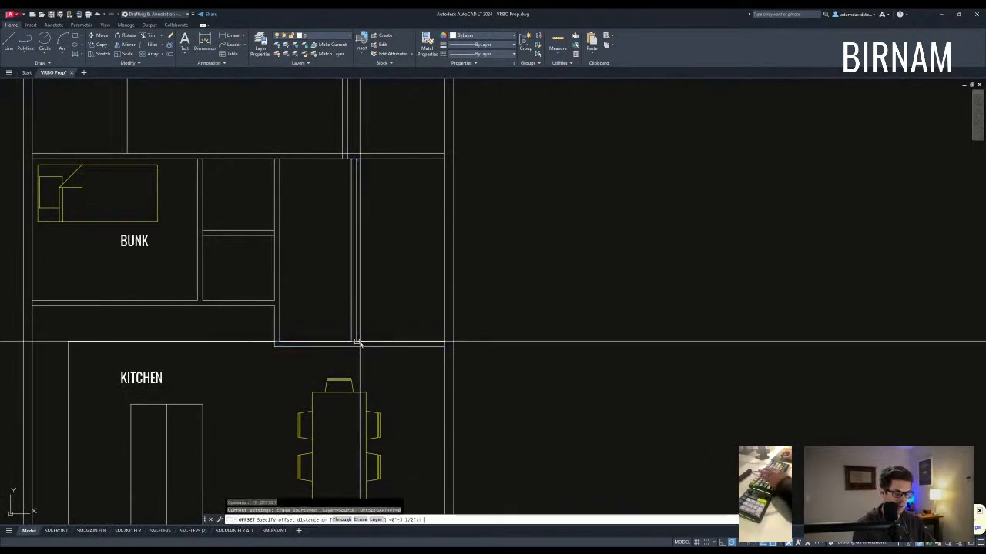
# Step: Offset the inner wall line above the dining area upward to start a cross partition against the right exterior wall
pyautogui.press('Return')
pyautogui.click(398, 274)
pyautogui.press('Escape')
pyautogui.press('Escape')
pyautogui.press('Escape')
pyautogui.press('Escape')
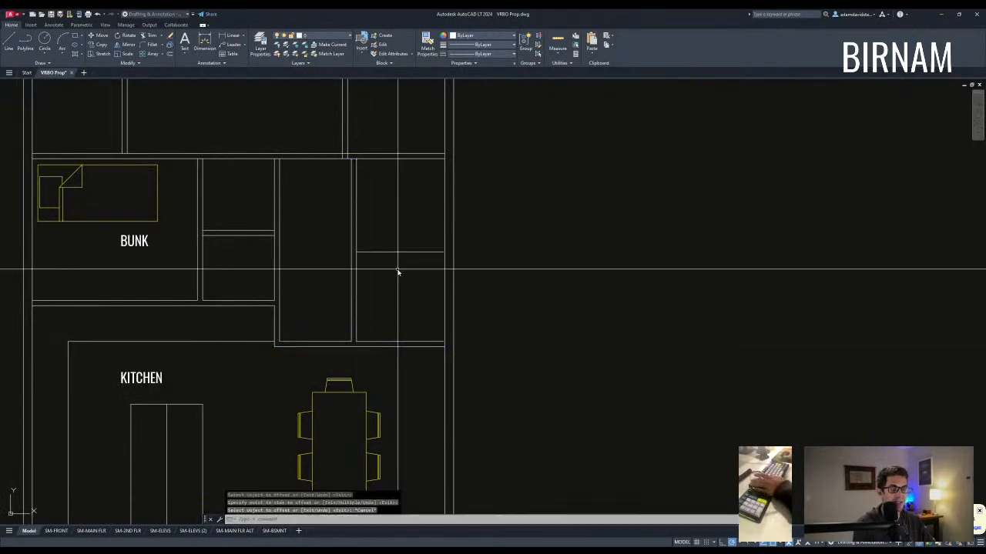
# Step: Offset the cross partition line 3.5" and fillet both wall faces with the vertical partition to enclose a corner room
pyautogui.scroll(-2, 398, 273)
pyautogui.moveTo(398, 276); pyautogui.dragTo(387, 316, button='middle')
pyautogui.write('o')
pyautogui.press('Return')
pyautogui.write('3.5')
pyautogui.press('Return')
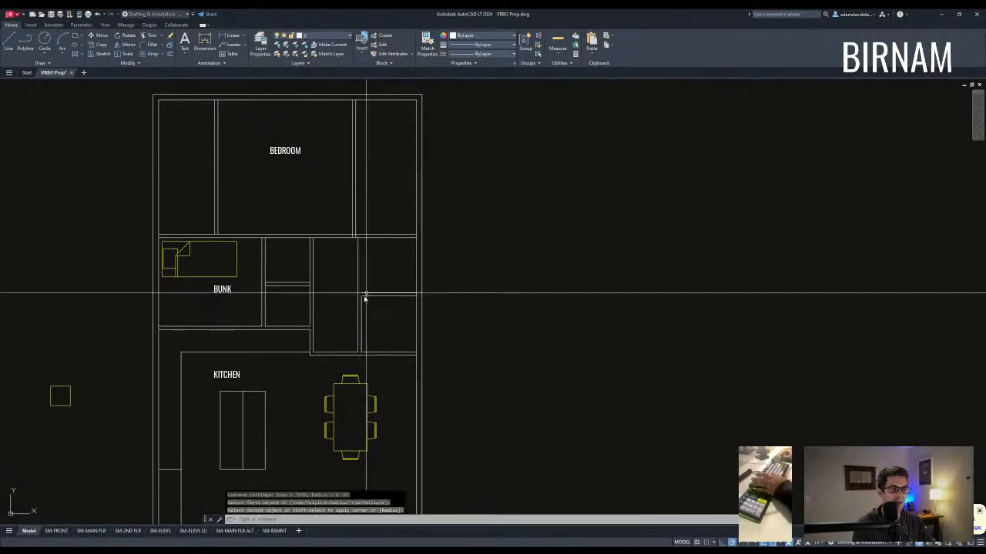
pyautogui.click(359, 302)
pyautogui.press('Escape')
# Step: Review the arrangement of the bedroom, bunk room, closets and new corner room above the dining area
pyautogui.scroll(-2, 368, 314)
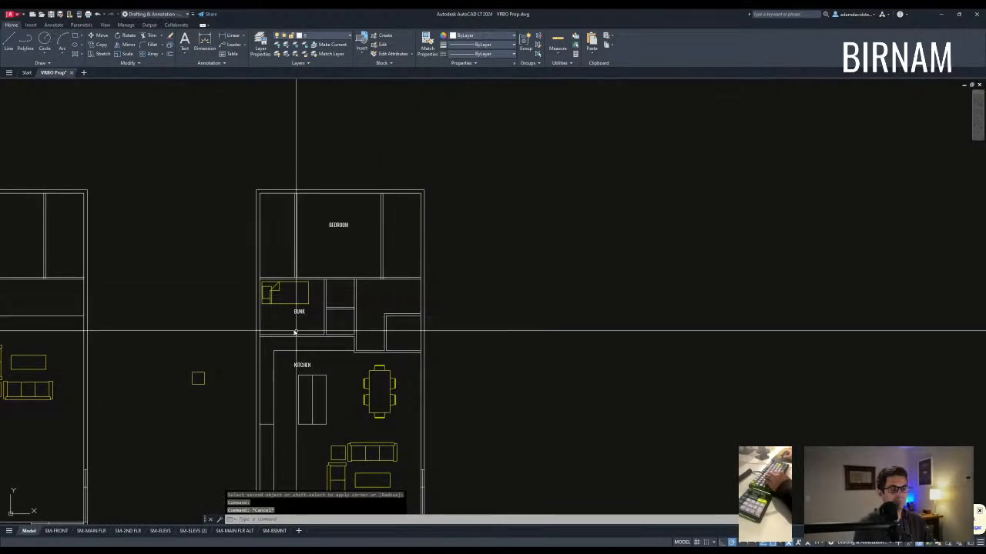
pyautogui.scroll(2, 292, 328)
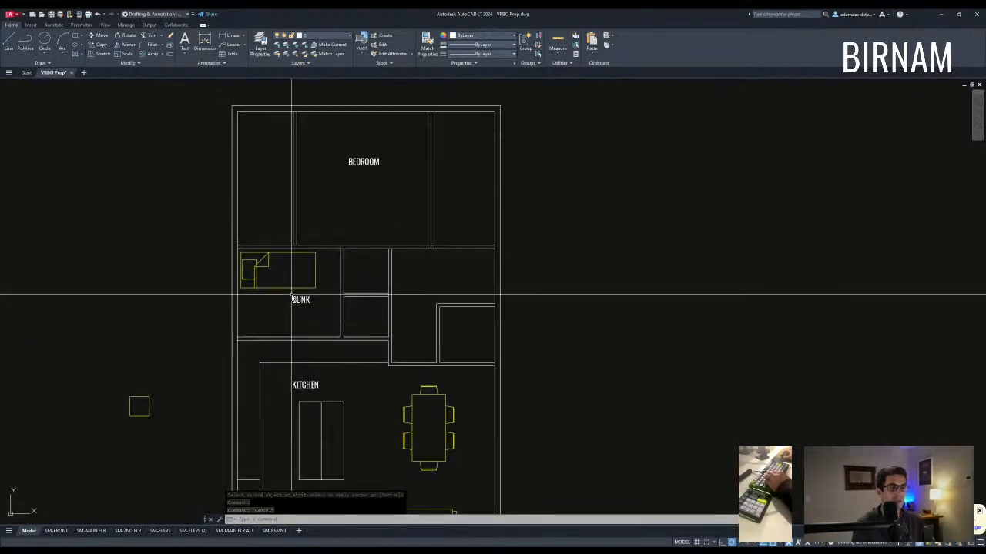
pyautogui.moveTo(277, 249); pyautogui.dragTo(277, 259, button='middle')
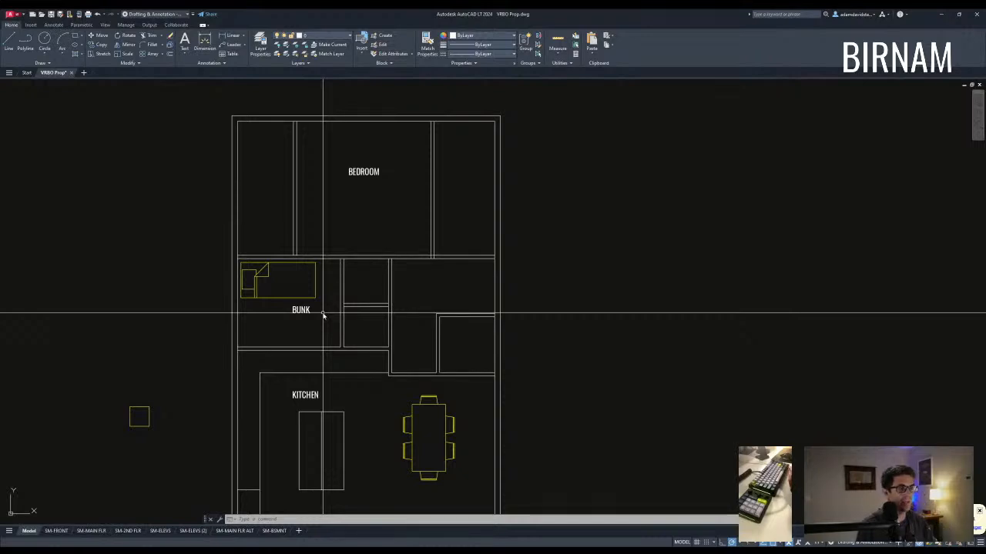
pyautogui.moveTo(430, 281); pyautogui.dragTo(416, 270, button='middle')
pyautogui.click(415, 264)
pyautogui.press('Escape')
pyautogui.moveTo(289, 207); pyautogui.dragTo(289, 260, button='middle')
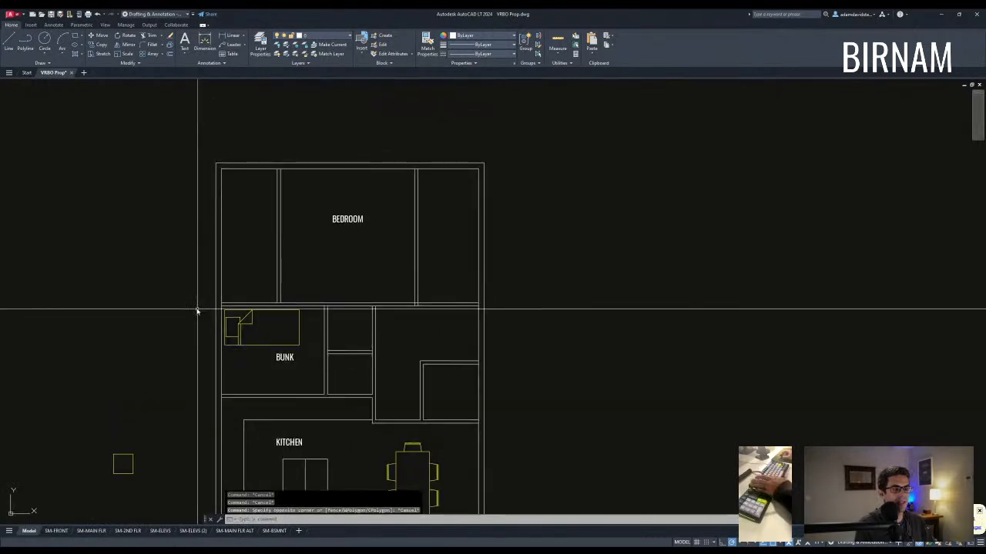
pyautogui.click(199, 303)
pyautogui.press('Escape')
pyautogui.press('Escape')
pyautogui.scroll(-2, 360, 279)
pyautogui.moveTo(364, 281); pyautogui.dragTo(366, 267, button='middle')
pyautogui.scroll(4, 358, 331)
pyautogui.scroll(-2, 431, 327)
pyautogui.moveTo(432, 329)
pyautogui.mouseDown(button='middle')
pyautogui.moveTo(390, 312)
pyautogui.moveTo(393, 324)
pyautogui.mouseUp(button='middle')
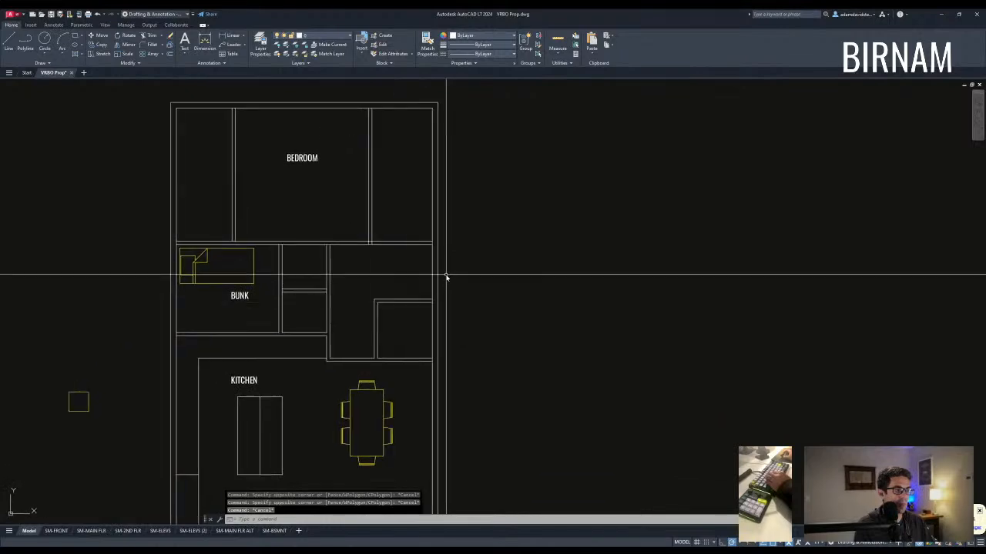
# Step: Extend the left wall line of the corner room down to the outer wall line above the dining table
pyautogui.write('ex')
pyautogui.press('Return')
pyautogui.scroll(4, 378, 370)
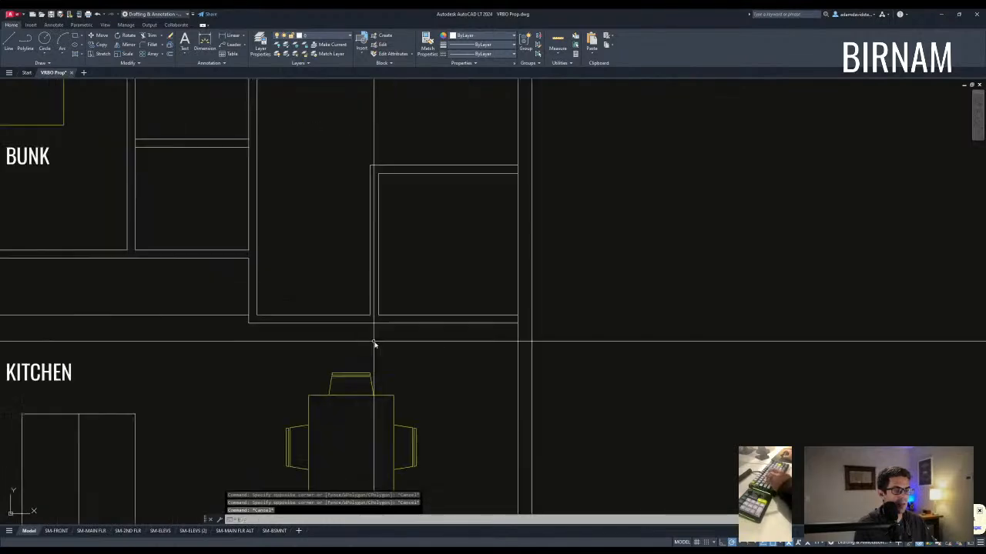
pyautogui.click(376, 324)
pyautogui.click(371, 307)
pyautogui.press('Escape')
pyautogui.moveTo(266, 323); pyautogui.dragTo(281, 342, button='middle')
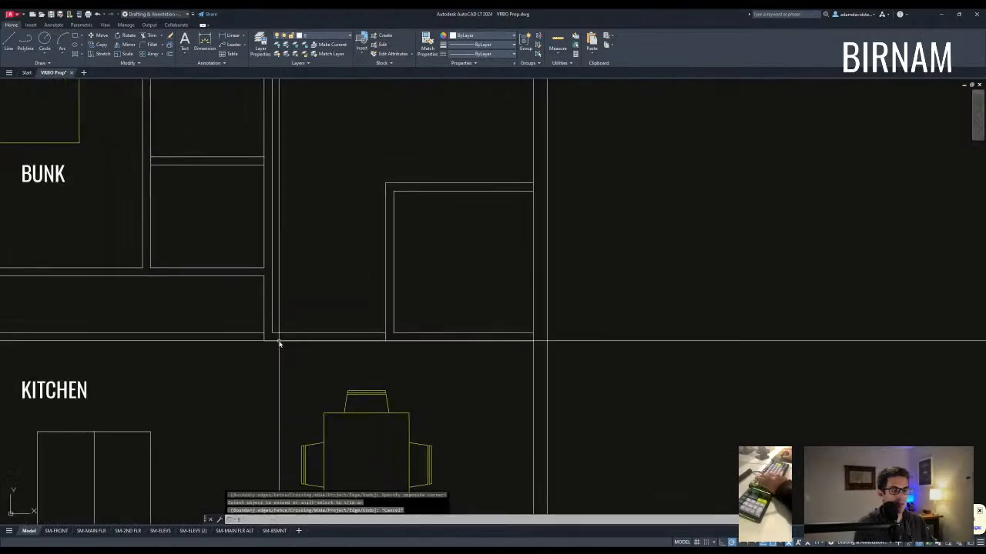
# Step: Extend the hallway wall line to the lower wall edge and clear the wall segments between it and the small room
pyautogui.write('ex')
pyautogui.press('Return')
pyautogui.click(280, 339)
pyautogui.click(278, 343)
pyautogui.press('Escape')
pyautogui.write('tr')
pyautogui.press('Return')
pyautogui.click(447, 361)
pyautogui.click(262, 311)
pyautogui.press('Return')
pyautogui.click(311, 341)
pyautogui.click(320, 354)
pyautogui.click(302, 312)
pyautogui.press('Escape')
pyautogui.click(355, 352)
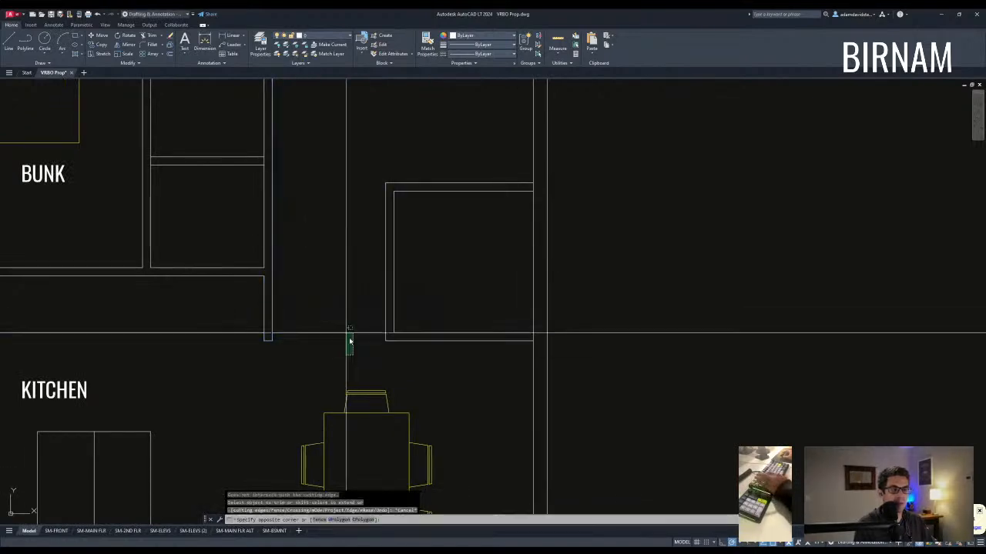
pyautogui.click(346, 332)
pyautogui.write('e')
pyautogui.press('Return')
# Step: Erase the remaining walls of the small room beside the exterior wall above the dining table
pyautogui.scroll(-4, 402, 343)
pyautogui.moveTo(437, 366); pyautogui.dragTo(406, 346, button='middle')
pyautogui.moveTo(389, 255); pyautogui.dragTo(389, 337, button='middle')
pyautogui.click(399, 355)
pyautogui.click(363, 264)
pyautogui.write('e')
pyautogui.press('Return')
pyautogui.press('Escape')
# Step: Fillet the bunk room's lower wall with the hallway wall into a clean corner and erase the leftover wall stub below
pyautogui.moveTo(375, 269); pyautogui.dragTo(378, 301, button='middle')
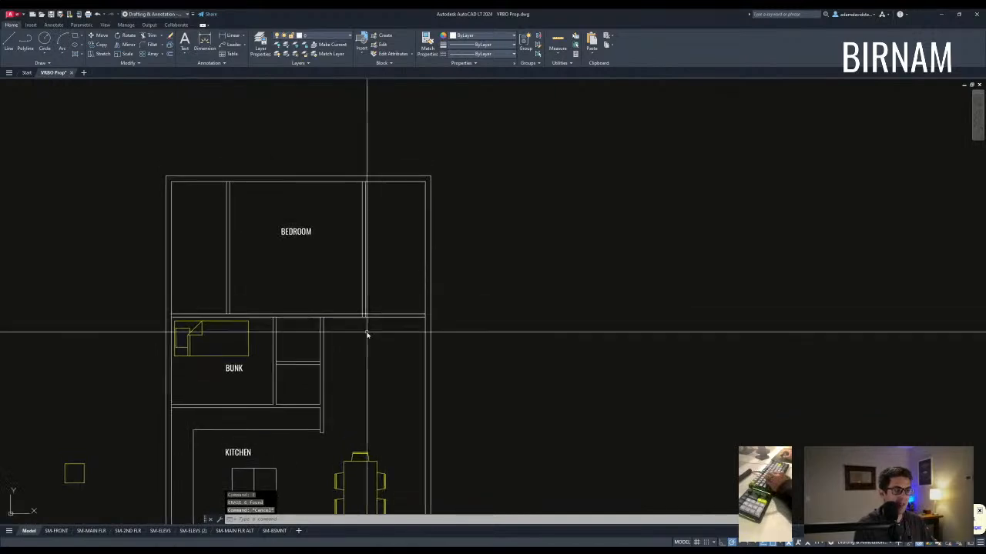
pyautogui.moveTo(365, 334); pyautogui.dragTo(383, 311, button='middle')
pyautogui.moveTo(373, 395); pyautogui.dragTo(380, 338, button='middle')
pyautogui.click(399, 422)
pyautogui.click(376, 373)
pyautogui.press('Escape')
pyautogui.scroll(2, 346, 351)
pyautogui.write('f')
pyautogui.press('Return')
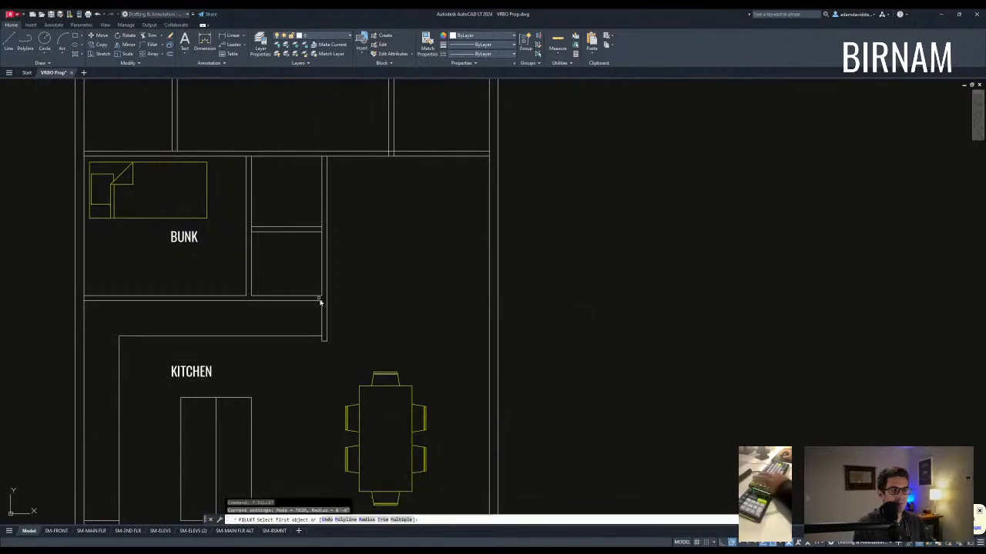
pyautogui.click(325, 291)
pyautogui.write('f')
pyautogui.press('Return')
pyautogui.click(327, 288)
pyautogui.click(302, 364)
pyautogui.click(365, 283)
pyautogui.write('e')
pyautogui.press('Return')
# Step: Draw a short line closing the end of the kitchen counter up to the bunk room's lower wall
pyautogui.write('l')
pyautogui.press('Return')
pyautogui.click(322, 336)
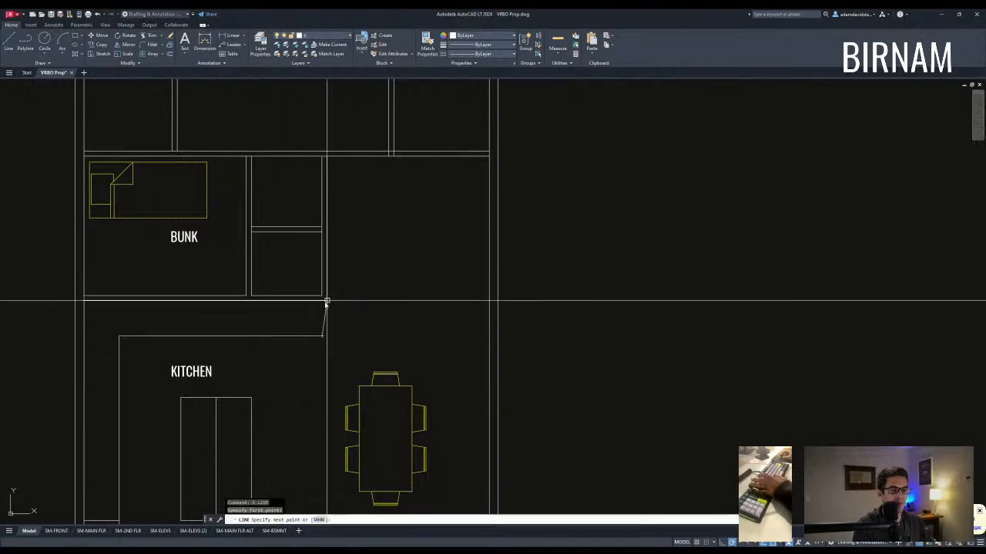
pyautogui.click(323, 301)
pyautogui.press('Escape')
pyautogui.press('Escape')
# Step: Draw a line from the hallway wall corner across to the exterior wall, and a vertical line through the open kitchen and living area
pyautogui.scroll(-5, 355, 340)
pyautogui.moveTo(402, 378); pyautogui.dragTo(398, 358, button='middle')
pyautogui.scroll(2, 398, 360)
pyautogui.write('l')
pyautogui.press('Return')
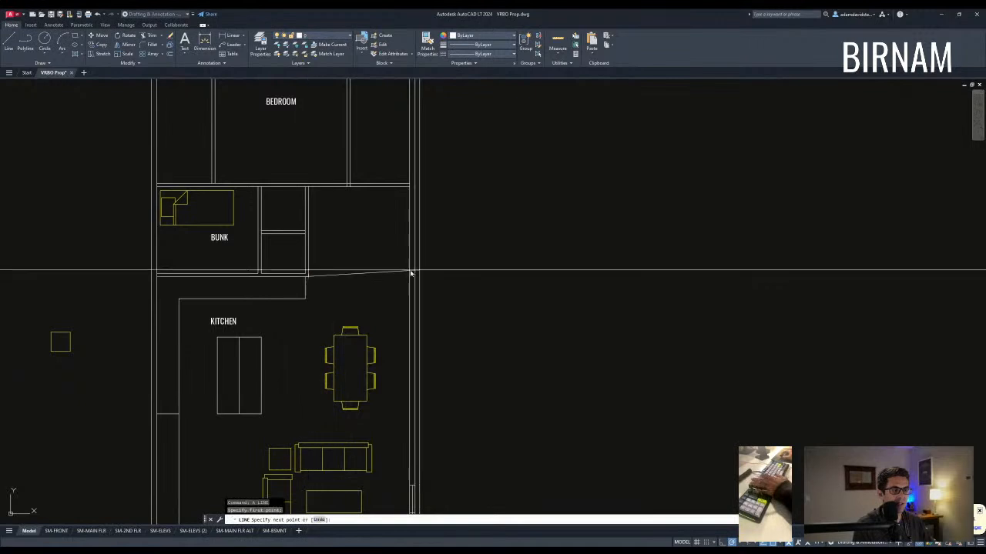
pyautogui.scroll(-3, 347, 378)
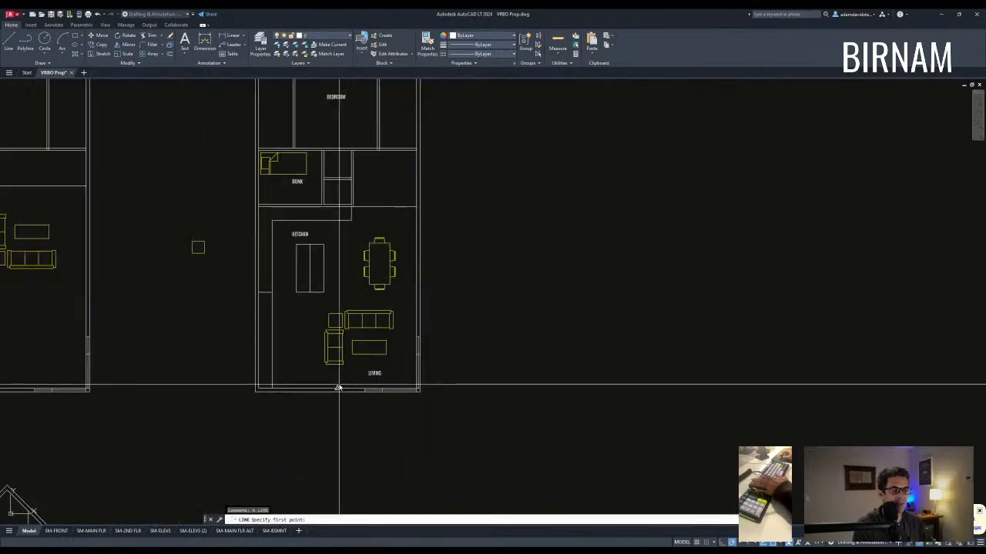
pyautogui.click(338, 209)
pyautogui.press('Escape')
# Step: Match the two new lines' properties to the blue dashed line in the other house's main floor plan
pyautogui.scroll(-5, 337, 213)
pyautogui.moveTo(302, 243); pyautogui.dragTo(328, 336, button='middle')
pyautogui.scroll(-5, 339, 331)
pyautogui.moveTo(376, 307); pyautogui.dragTo(358, 437, button='middle')
pyautogui.moveTo(485, 291)
pyautogui.mouseDown(button='middle')
pyautogui.moveTo(269, 304)
pyautogui.moveTo(167, 400)
pyautogui.mouseUp(button='middle')
pyautogui.scroll(5, 559, 220)
pyautogui.write('ma')
pyautogui.press('Return')
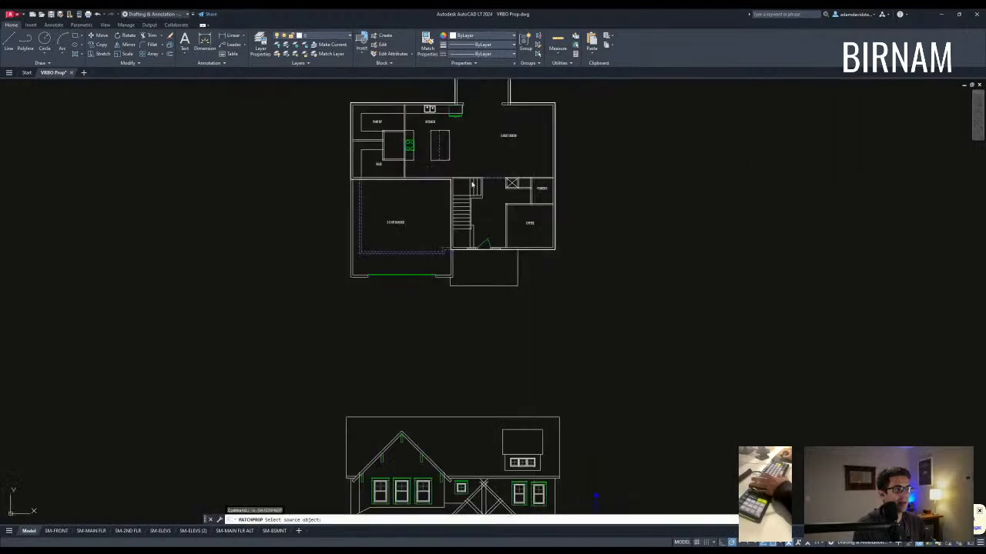
pyautogui.click(491, 178)
pyautogui.moveTo(344, 325); pyautogui.dragTo(515, 170, button='middle')
pyautogui.scroll(-8, 514, 169)
pyautogui.scroll(8, 287, 333)
pyautogui.moveTo(639, 104); pyautogui.dragTo(588, 271, button='middle')
pyautogui.scroll(3, 588, 272)
pyautogui.moveTo(589, 272); pyautogui.dragTo(459, 275, button='middle')
pyautogui.scroll(-5, 460, 276)
pyautogui.scroll(5, 462, 250)
pyautogui.moveTo(596, 213); pyautogui.dragTo(440, 277, button='middle')
pyautogui.scroll(2, 440, 277)
pyautogui.click(488, 233)
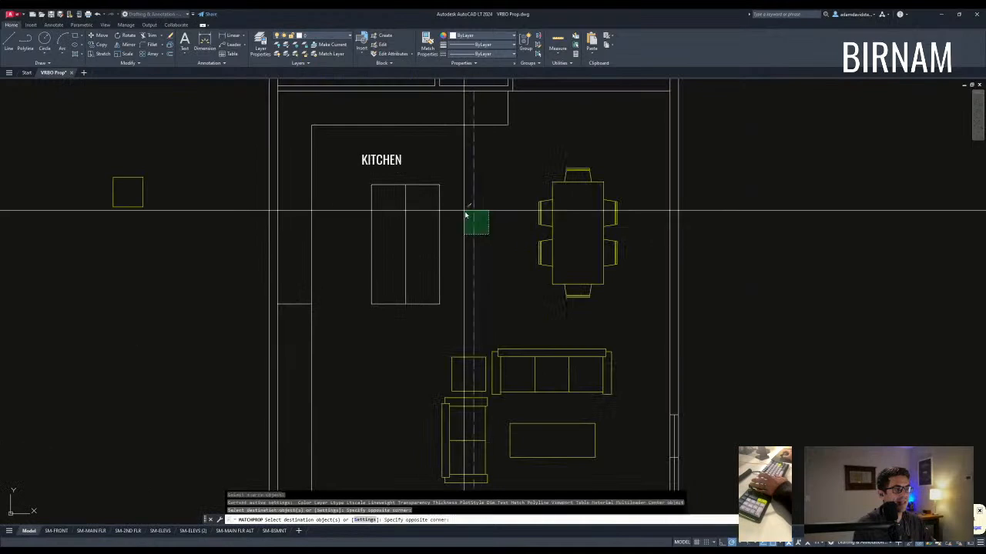
pyautogui.click(464, 211)
pyautogui.moveTo(568, 124); pyautogui.dragTo(519, 233, button='middle')
pyautogui.click(520, 198)
pyautogui.press('Escape')
pyautogui.click(315, 549)
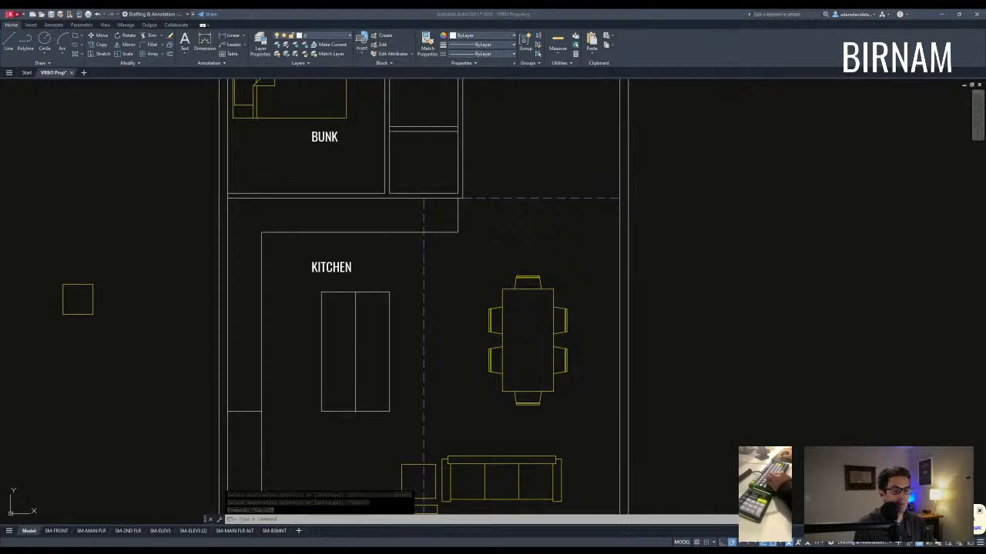
pyautogui.moveTo(347, 406); pyautogui.dragTo(398, 303, button='middle')
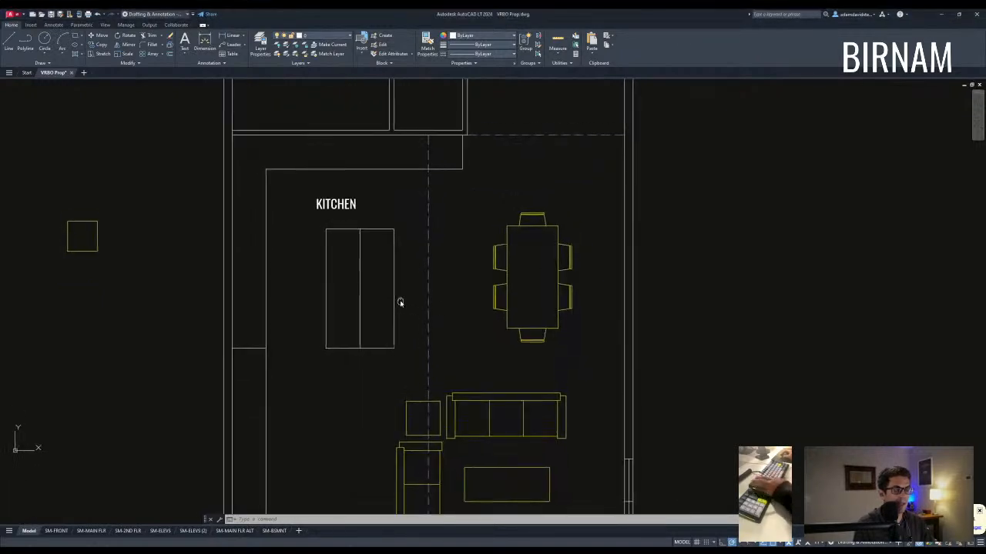
pyautogui.scroll(-2, 416, 316)
pyautogui.moveTo(472, 431)
pyautogui.mouseDown(button='middle')
pyautogui.moveTo(467, 396)
pyautogui.moveTo(475, 411)
pyautogui.mouseUp(button='middle')
pyautogui.click(339, 413)
pyautogui.click(339, 412)
pyautogui.press('Escape')
pyautogui.press('Escape')
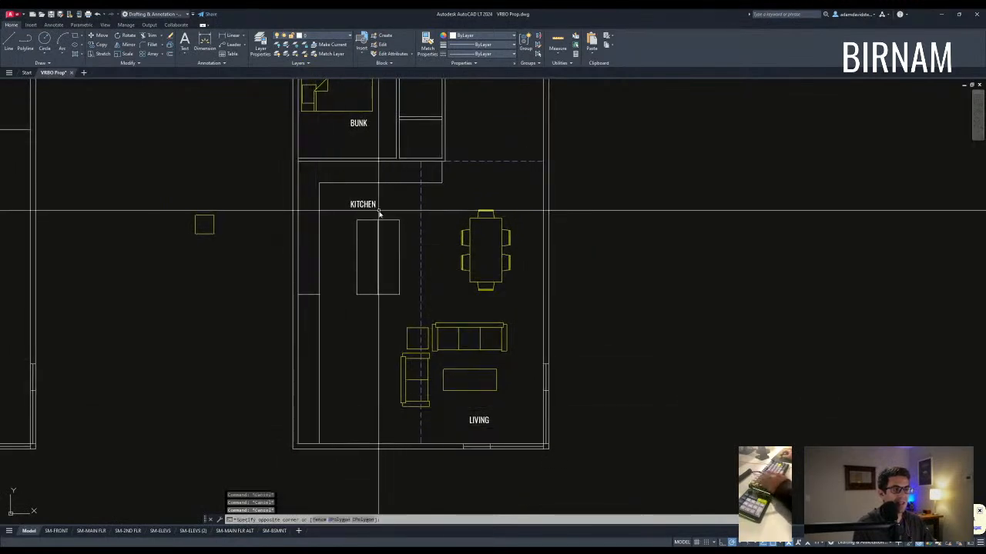
# Step: Copy the KITCHEN label to beside the lower counter section and change its text to DESK
pyautogui.click(362, 205)
pyautogui.write('cp')
pyautogui.press('Return')
pyautogui.click(336, 197)
pyautogui.click(335, 366)
pyautogui.press('Escape')
# Step: Rotate the DESK label to vertical and move it onto the lower counter section
pyautogui.click(364, 381)
pyautogui.write('ro')
pyautogui.press('Return')
pyautogui.click(363, 380)
pyautogui.click(362, 357)
pyautogui.press('Escape')
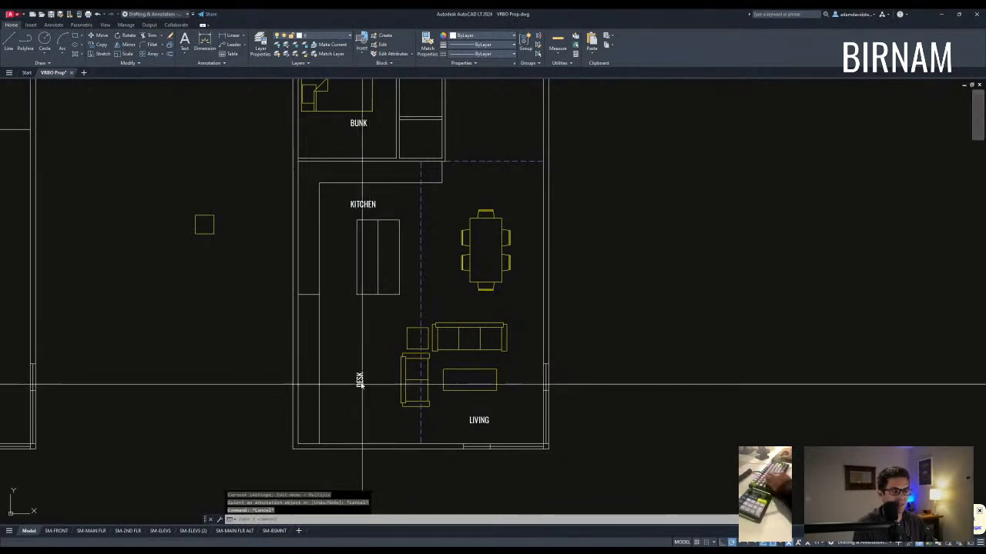
pyautogui.click(361, 379)
pyautogui.write('m')
pyautogui.press('Return')
pyautogui.click(357, 377)
pyautogui.scroll(2, 325, 378)
pyautogui.click(307, 347)
pyautogui.press('Escape')
pyautogui.press('Escape')
pyautogui.press('Escape')
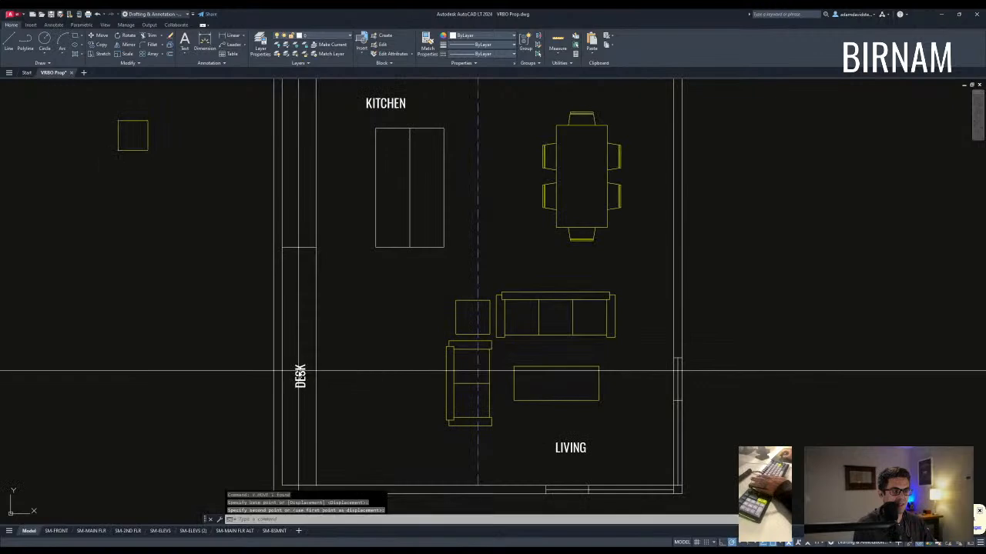
# Step: Copy the dining table block to the empty space outside the plan and explode the copy
pyautogui.scroll(-2, 419, 305)
pyautogui.moveTo(546, 271); pyautogui.dragTo(483, 322, button='middle')
pyautogui.scroll(-5, 483, 321)
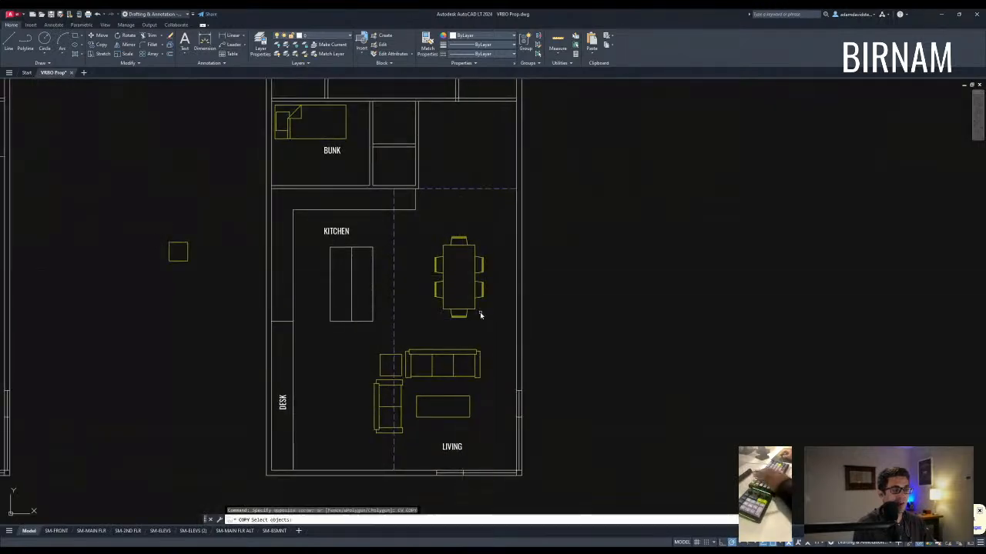
pyautogui.press('Escape')
pyautogui.scroll(6, 476, 292)
pyautogui.click(463, 277)
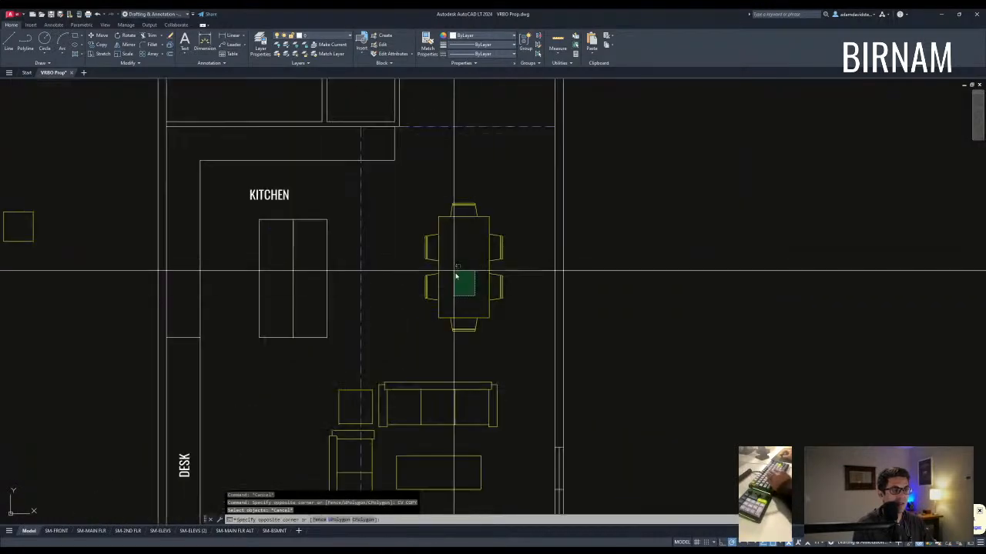
pyautogui.write('co')
pyautogui.press('Return')
pyautogui.click(458, 280)
pyautogui.scroll(-2, 371, 313)
pyautogui.click(349, 319)
pyautogui.press('Escape')
pyautogui.click(236, 394)
pyautogui.write('x')
pyautogui.press('Return')
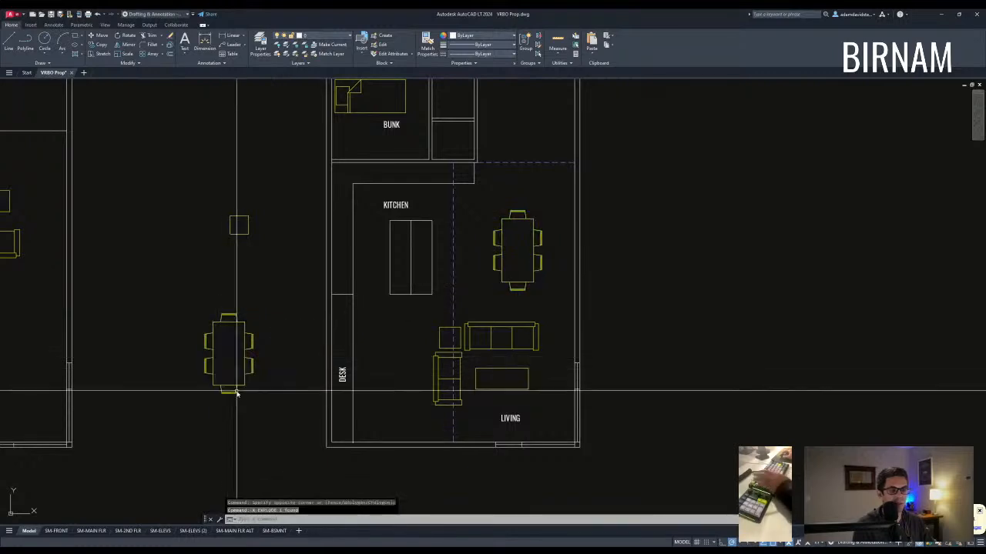
# Step: Move the two chairs on the exploded table's desk-facing side against the edge of the desk
pyautogui.scroll(2, 265, 389)
pyautogui.click(264, 379)
pyautogui.click(229, 274)
pyautogui.write('m')
pyautogui.press('Return')
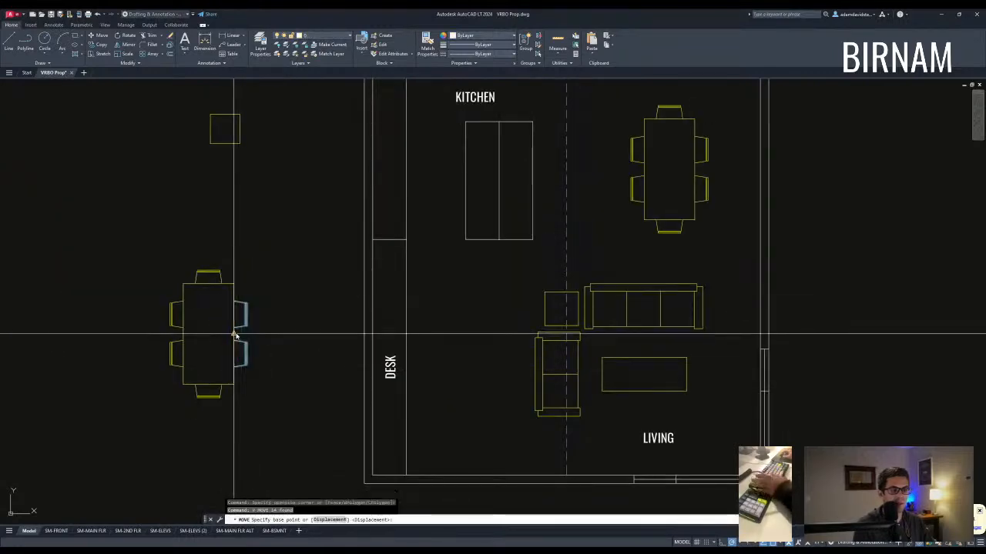
pyautogui.click(235, 335)
pyautogui.click(414, 348)
# Step: Space the two chairs apart along the desk and copy one to make a third seat
pyautogui.scroll(2, 429, 362)
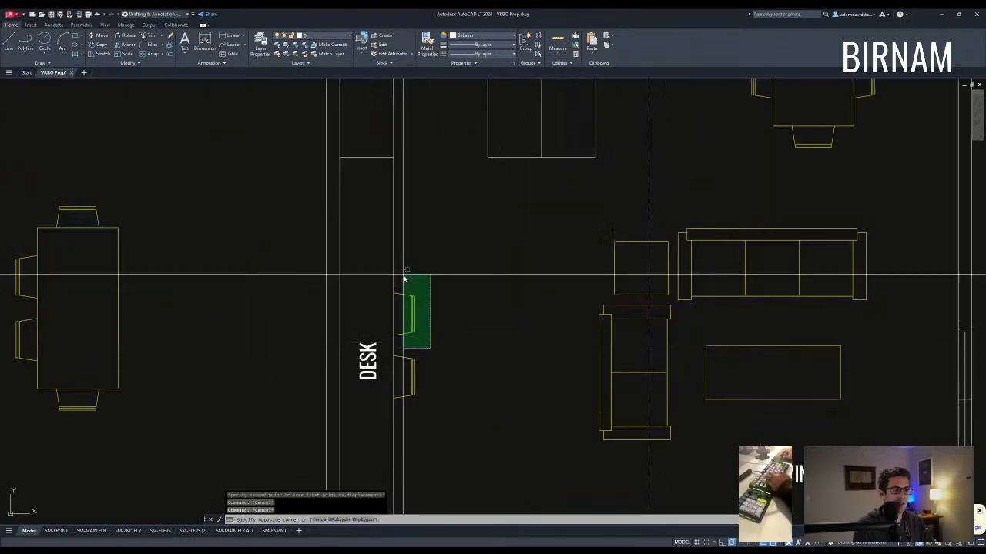
pyautogui.scroll(-2, 408, 367)
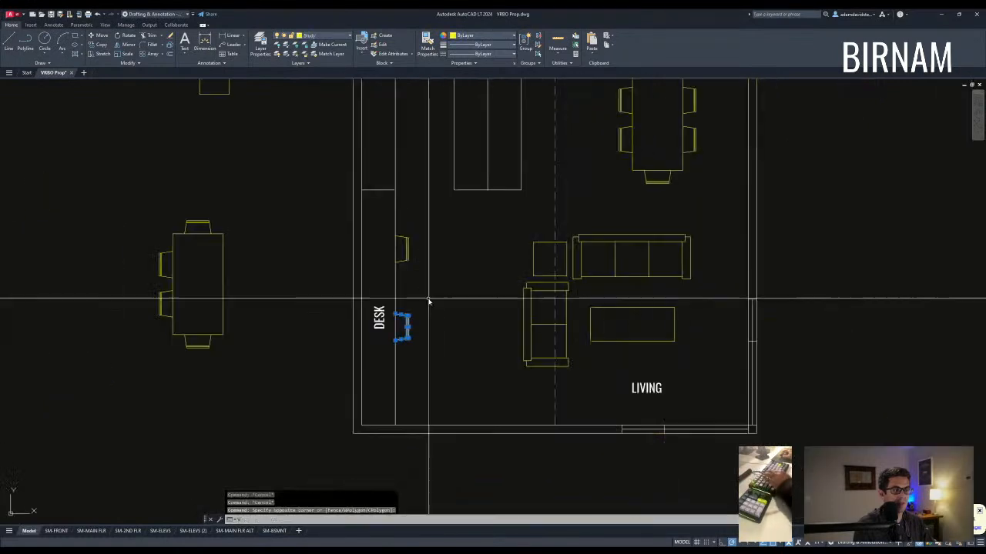
pyautogui.click(420, 357)
pyautogui.write('co')
pyautogui.press('Return')
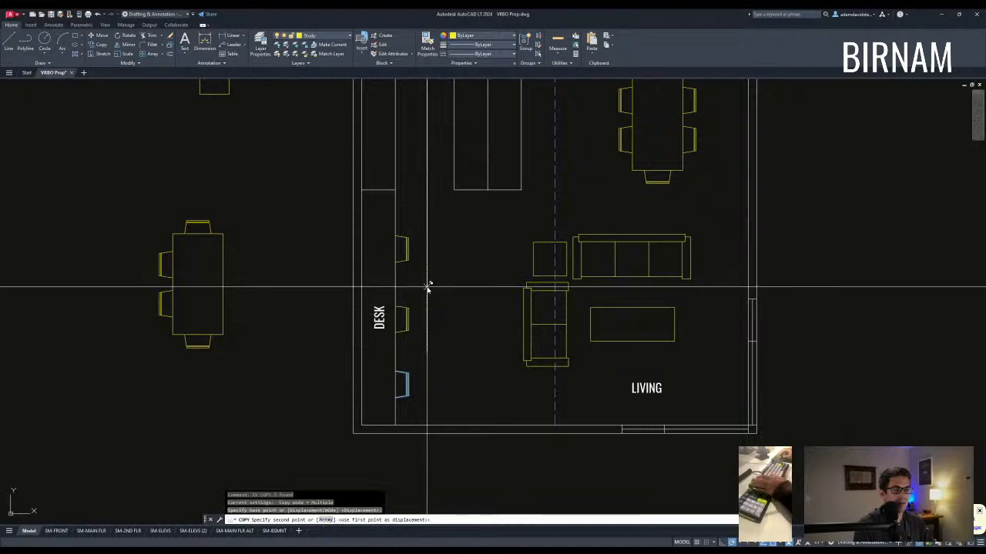
pyautogui.press('Escape')
# Step: Erase the leftover exploded table and chairs outside the plan
pyautogui.scroll(-2, 385, 308)
pyautogui.scroll(-1, 316, 336)
pyautogui.click(301, 385)
pyautogui.click(180, 231)
pyautogui.write('e')
pyautogui.press('Return')
pyautogui.scroll(-1, 349, 355)
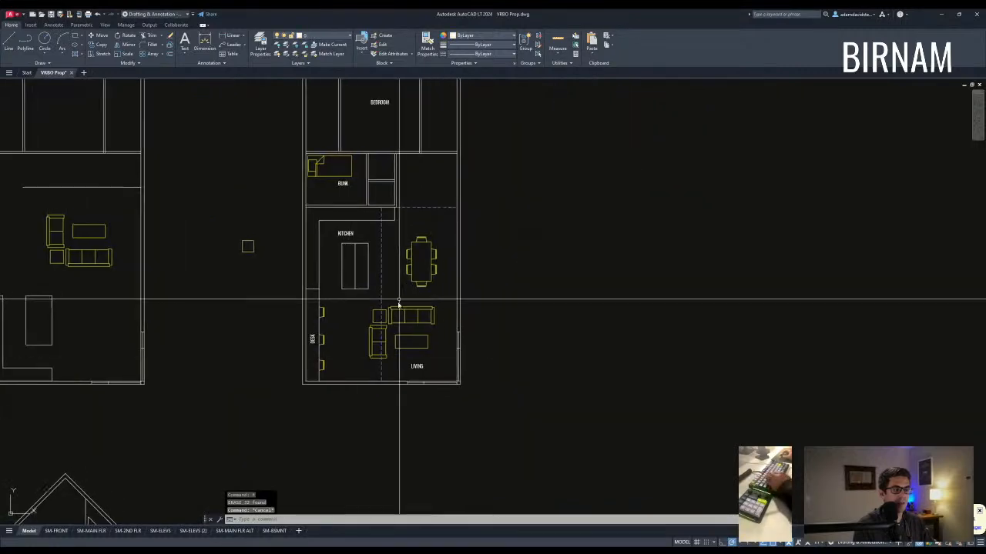
# Step: Match the kitchen island's centre line to the dashed line's properties
pyautogui.scroll(2, 374, 308)
pyautogui.write('ma')
pyautogui.press('Return')
pyautogui.click(376, 273)
pyautogui.press('Escape')
# Step: Draw a diagonal guide from the hallway wall corner to the kitchen island's lower corner, and a horizontal line from its midpoint past the dining-side exterior wall
pyautogui.scroll(-2, 386, 330)
pyautogui.scroll(4, 356, 248)
pyautogui.write('l')
pyautogui.press('Return')
pyautogui.click(316, 243)
pyautogui.scroll(-2, 373, 177)
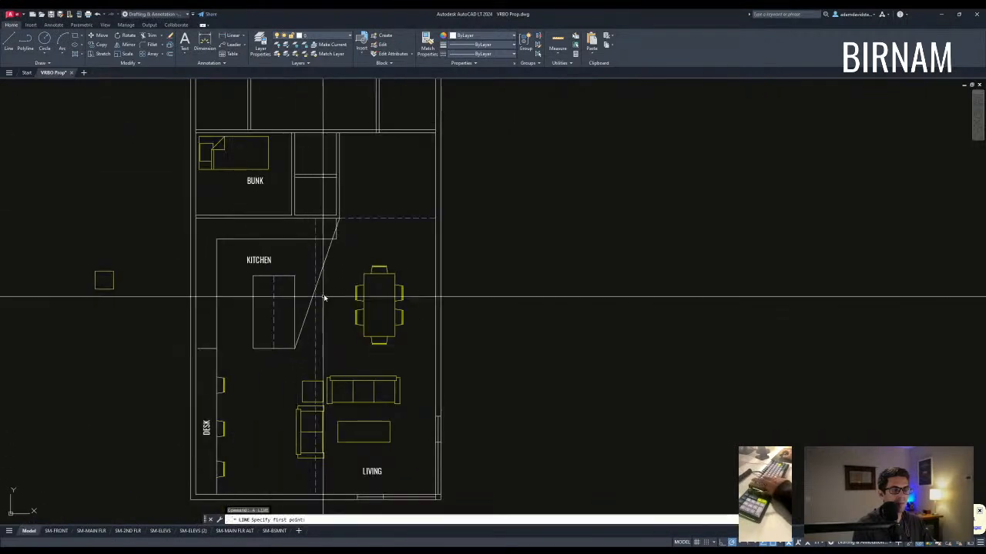
pyautogui.click(459, 283)
pyautogui.press('Escape')
pyautogui.press('Escape')
# Step: Erase the diagonal guide and trim the horizontal line to the thickness of the exterior wall beside the dining table
pyautogui.click(352, 269)
pyautogui.click(321, 256)
pyautogui.write('ec')
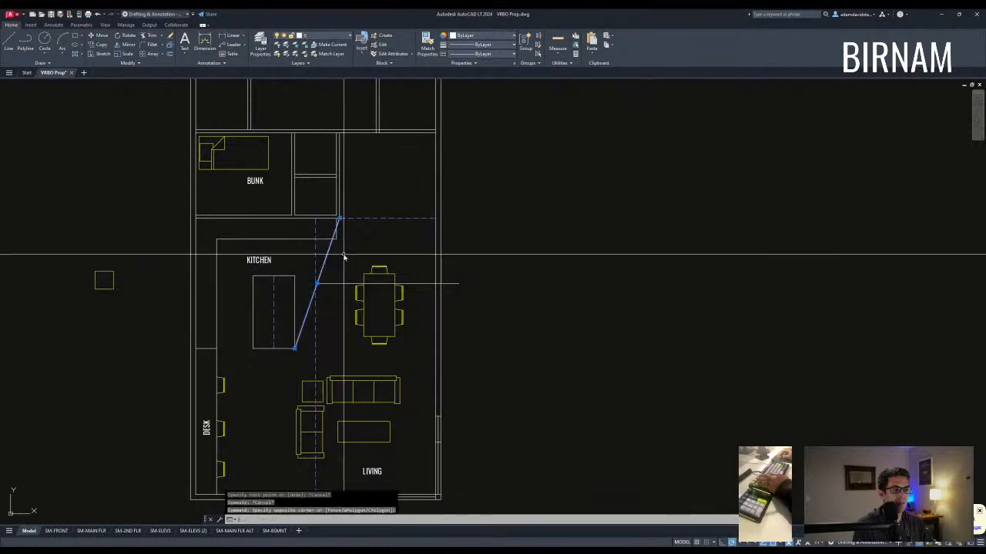
pyautogui.write('ts or')
pyautogui.press('Return')
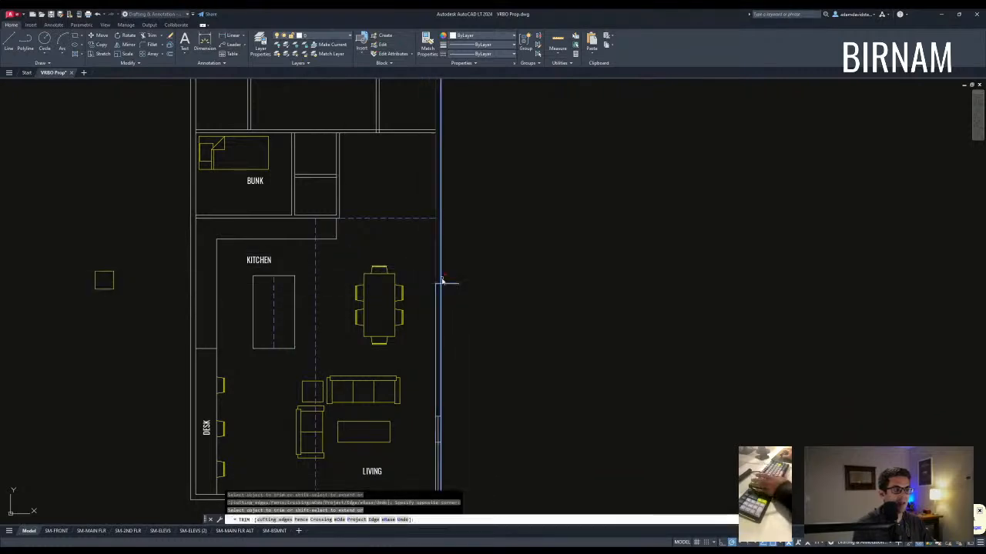
pyautogui.click(457, 279)
pyautogui.press('Return')
# Step: Copy the short line in the dining-side exterior wall equally above and below to mark the ends of an opening
pyautogui.click(415, 310)
pyautogui.click(450, 265)
pyautogui.write('cv')
pyautogui.press('Return')
pyautogui.click(471, 279)
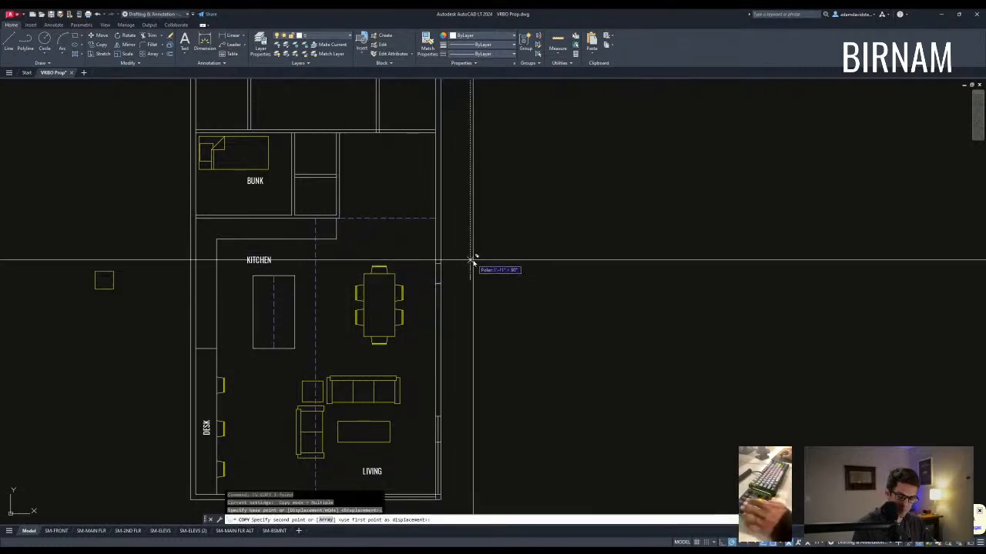
pyautogui.press('Escape')
# Step: Trim the inner face of the dining-side exterior wall between the two end marks
pyautogui.write('tr')
pyautogui.press('Return')
pyautogui.click(453, 324)
pyautogui.click(422, 297)
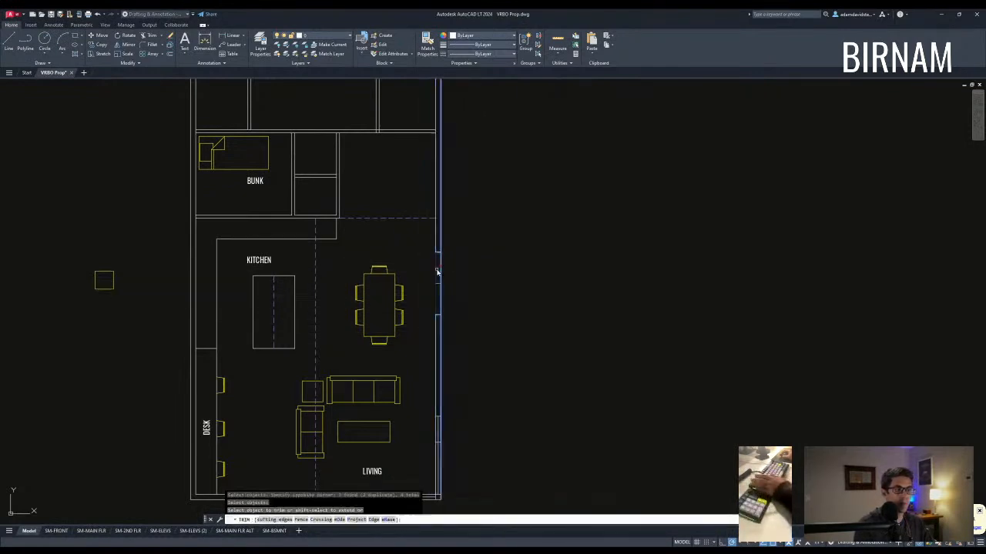
pyautogui.moveTo(427, 265); pyautogui.dragTo(414, 366, button='middle')
pyautogui.press('Escape')
pyautogui.moveTo(396, 317)
pyautogui.mouseDown(button='middle')
pyautogui.moveTo(419, 318)
pyautogui.moveTo(400, 318)
pyautogui.moveTo(417, 314)
pyautogui.moveTo(408, 313)
pyautogui.mouseUp(button='middle')
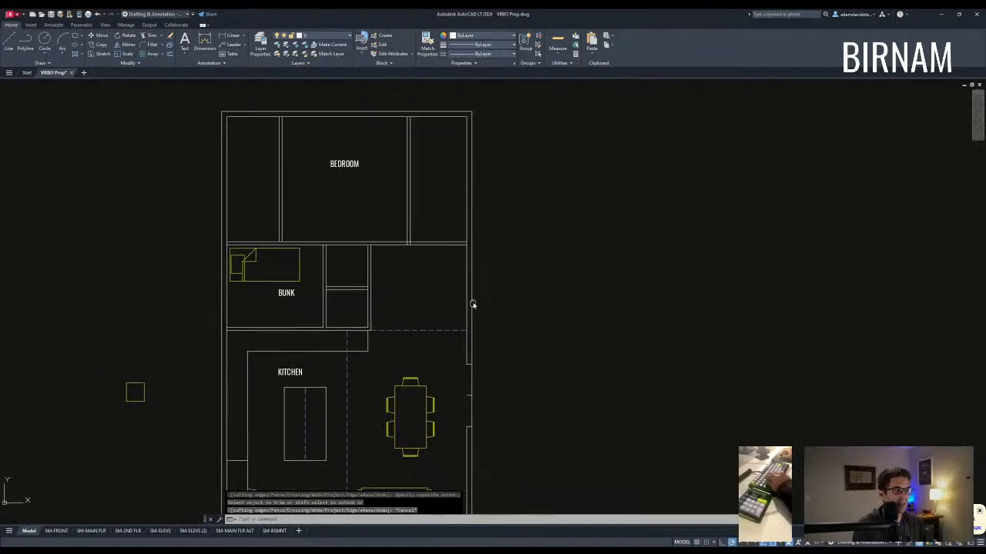
# Step: Offset the bedroom's lower wall line 60 inches up into the room, and offset the result 3 1/2 inches to form a partition
pyautogui.scroll(2, 452, 329)
pyautogui.scroll(-3, 429, 335)
pyautogui.scroll(3, 454, 337)
pyautogui.scroll(-3, 446, 286)
pyautogui.write('o')
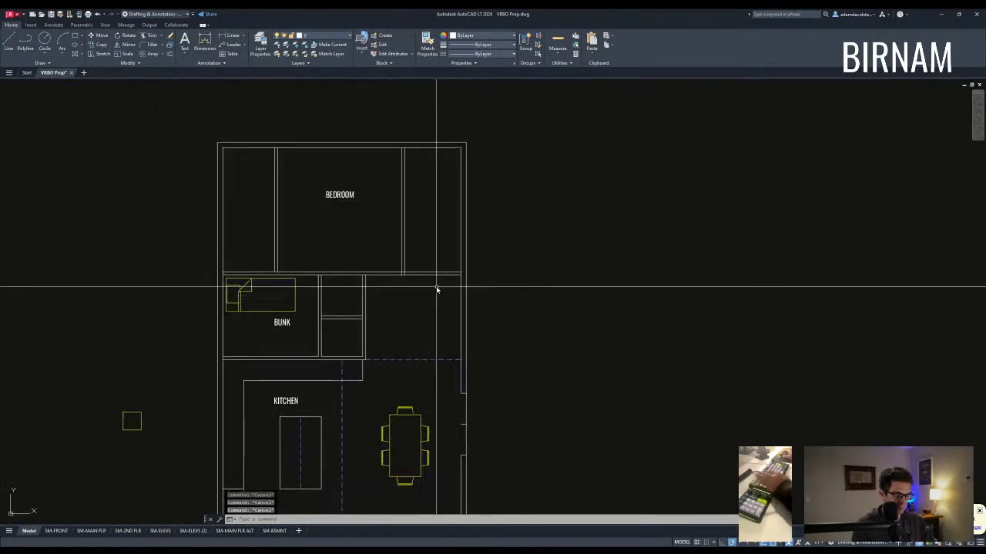
pyautogui.press('Return')
pyautogui.write('6')
pyautogui.press('Return')
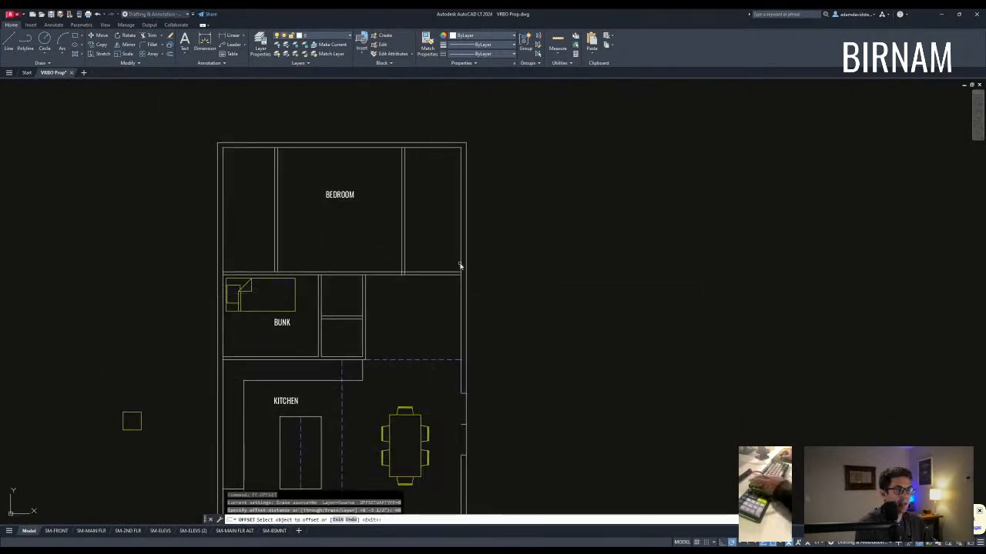
pyautogui.click(452, 274)
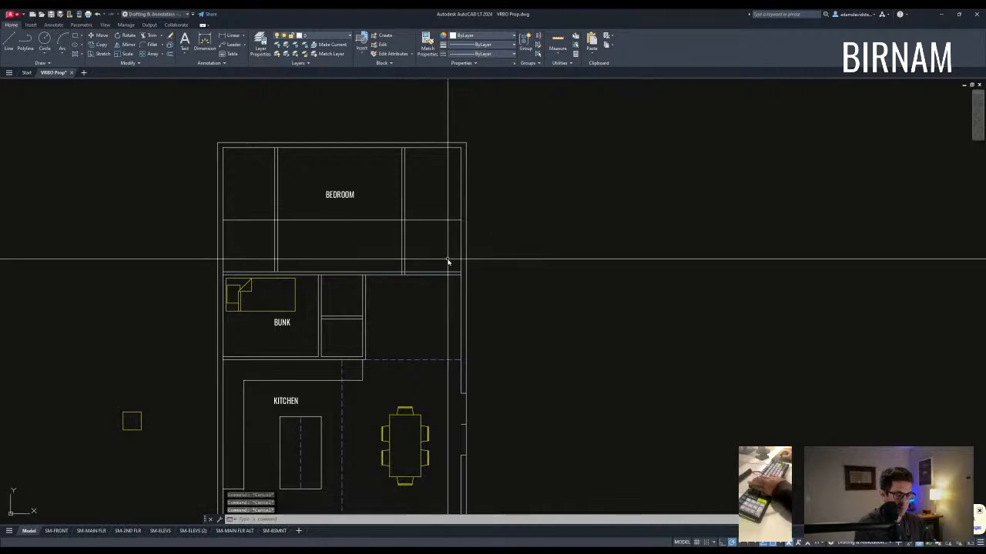
pyautogui.click(435, 208)
pyautogui.click(430, 221)
pyautogui.click(425, 187)
pyautogui.press('Escape')
# Step: Trim the new partition so it remains only between the bedroom's right-hand wall and the exterior wall, with a clean junction
pyautogui.scroll(4, 414, 208)
pyautogui.write('tr')
pyautogui.click(401, 255)
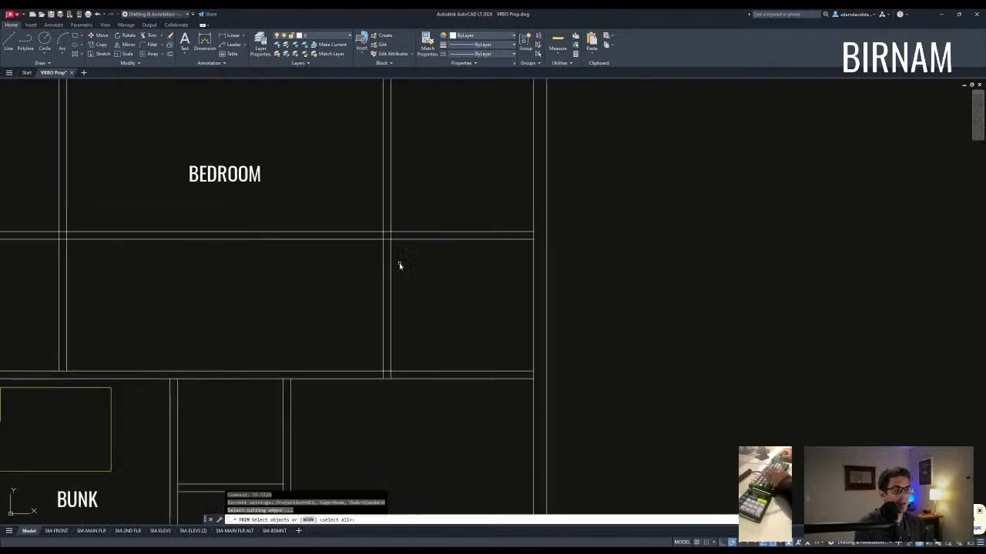
pyautogui.click(387, 226)
pyautogui.press('Return')
pyautogui.click(366, 247)
pyautogui.click(357, 223)
pyautogui.scroll(2, 402, 244)
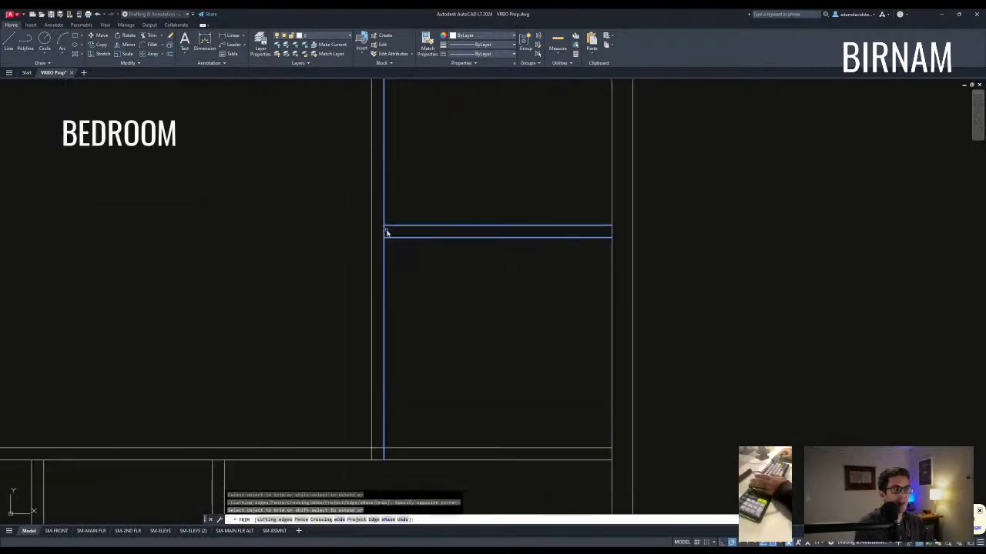
pyautogui.press('Escape')
# Step: Trim the overlapping lines where the bedroom's right-hand wall meets the lower bedroom wall
pyautogui.scroll(-2, 413, 245)
pyautogui.write('tr')
pyautogui.click(411, 408)
pyautogui.click(381, 367)
pyautogui.press('Return')
pyautogui.scroll(4, 395, 380)
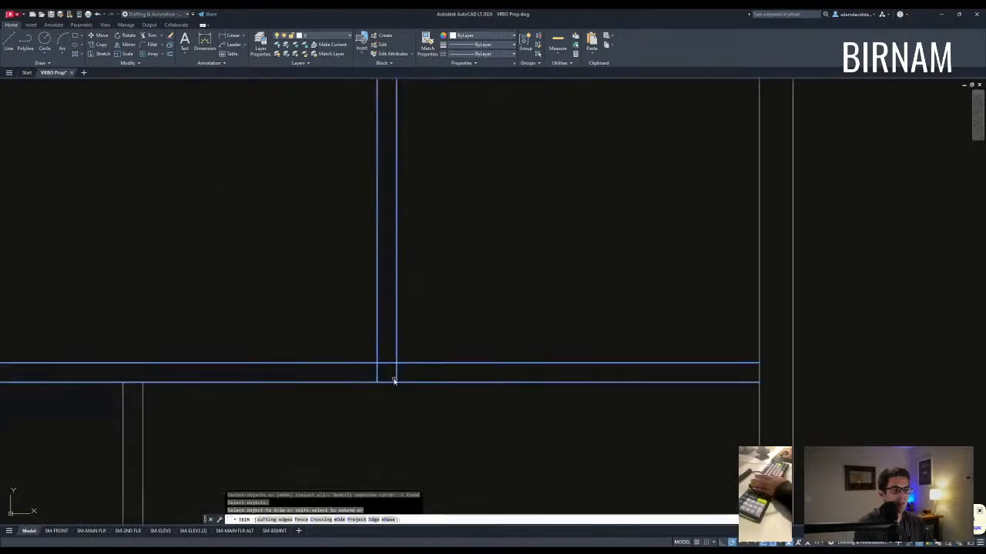
pyautogui.press('Escape')
pyautogui.scroll(-5, 401, 409)
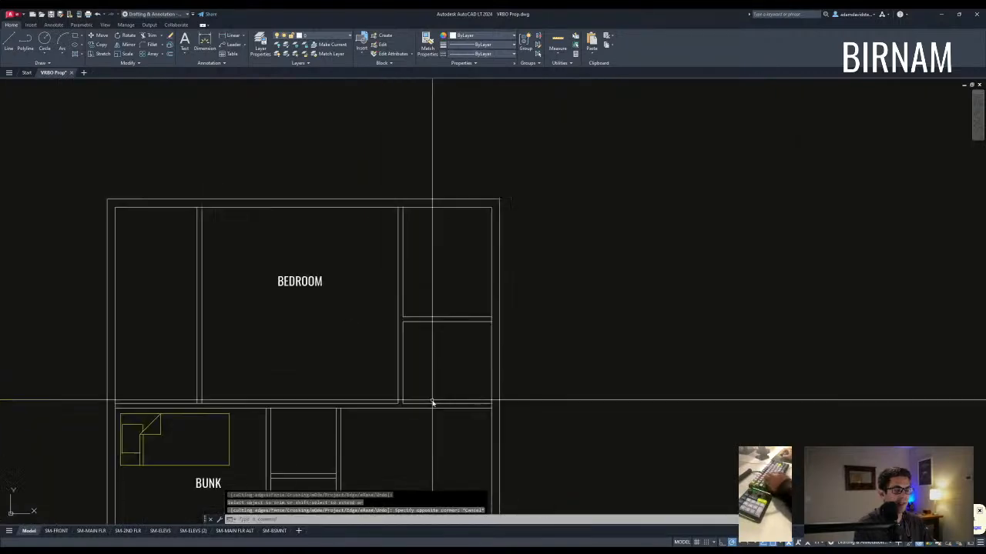
# Step: Offset the inner exterior wall line 24 inches inward and trim it to the lower compartment beside the bedroom to form a vanity counter
pyautogui.write('ff 24')
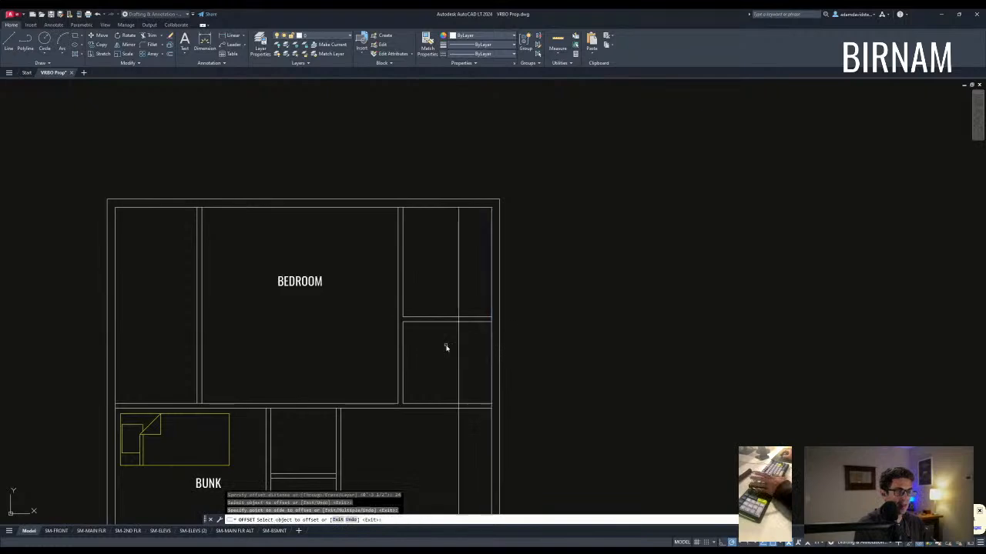
pyautogui.press('Escape')
pyautogui.write('tr')
pyautogui.scroll(4, 466, 417)
pyautogui.click(469, 381)
pyautogui.click(432, 180)
pyautogui.press('Return')
pyautogui.click(458, 144)
pyautogui.click(443, 161)
pyautogui.press('Escape')
pyautogui.press('Escape')
# Step: Copy the Bath 2 tub, toilet and sink from the entry-level plan to the empty space beside the reworked plan
pyautogui.scroll(-5, 471, 403)
pyautogui.scroll(3, 464, 315)
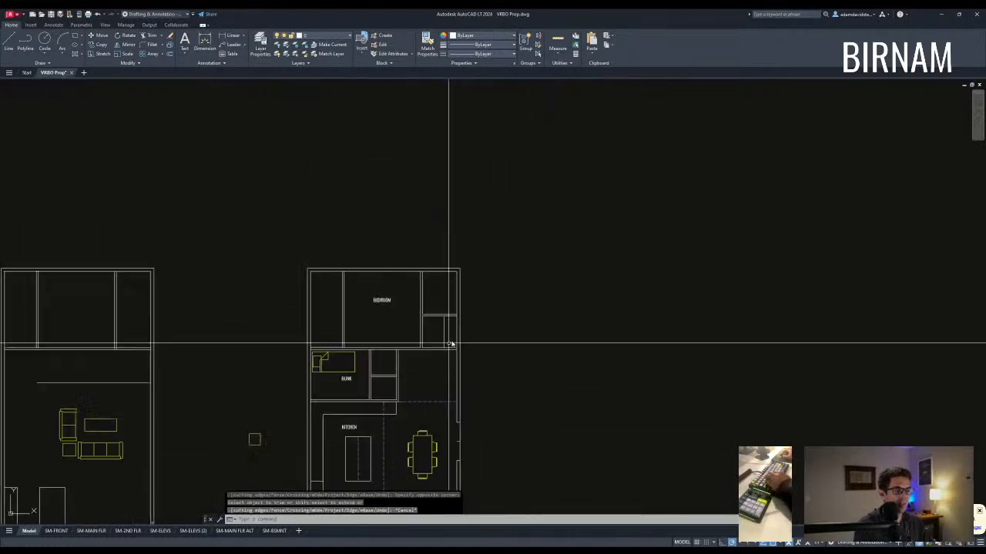
pyautogui.scroll(-2, 408, 335)
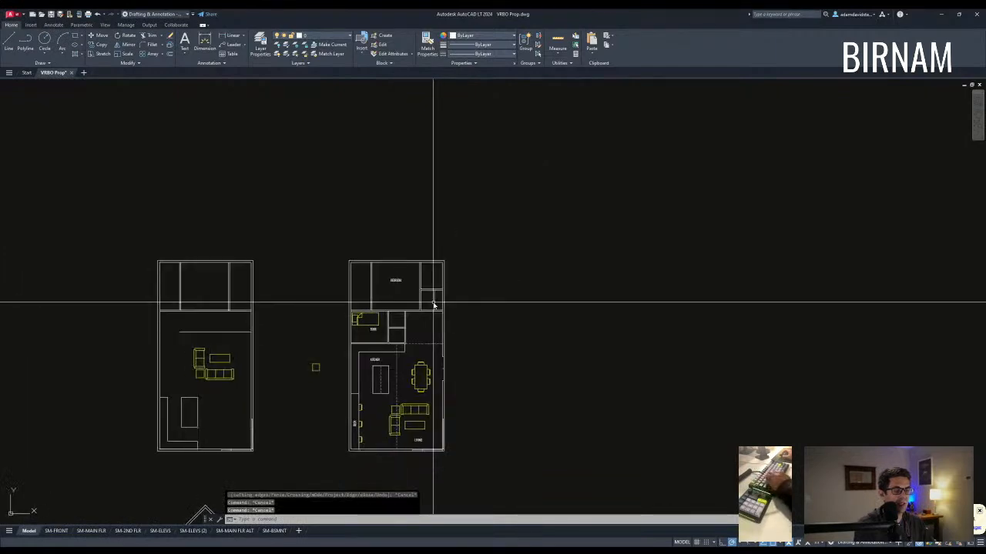
pyautogui.scroll(2, 447, 254)
pyautogui.scroll(-8, 439, 270)
pyautogui.moveTo(631, 189); pyautogui.dragTo(612, 308, button='middle')
pyautogui.scroll(12, 583, 308)
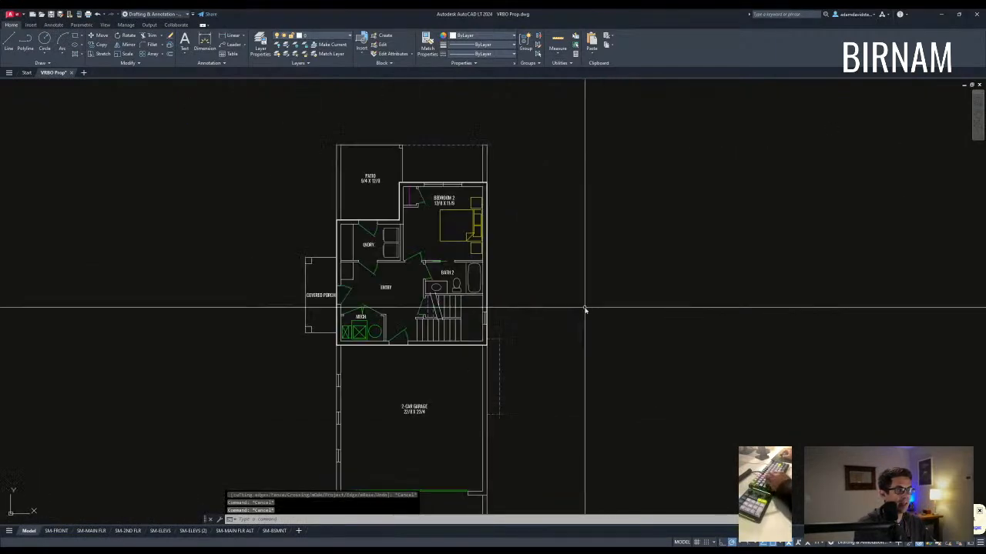
pyautogui.click(524, 358)
pyautogui.click(294, 328)
pyautogui.write('cv')
pyautogui.press('space')
pyautogui.click(362, 375)
pyautogui.scroll(-10, 359, 374)
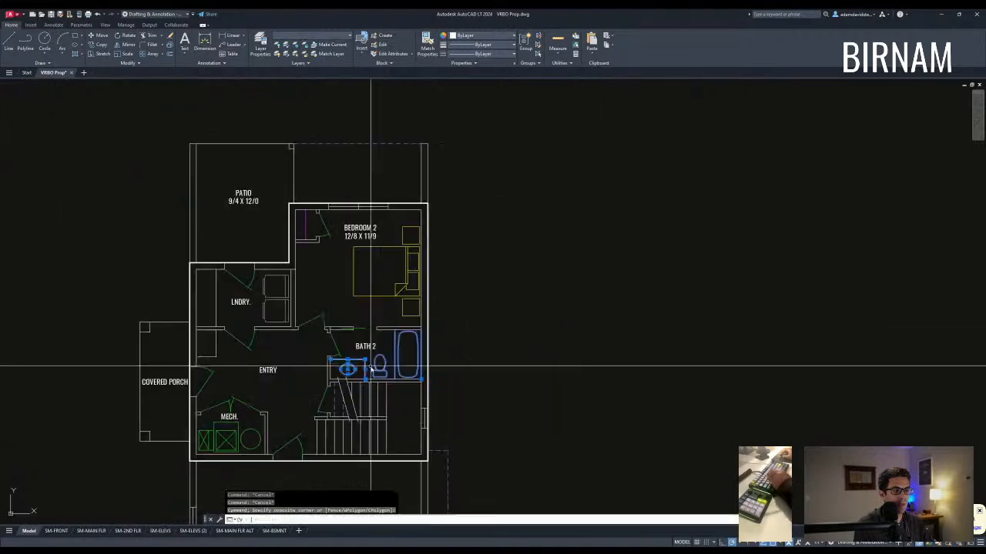
pyautogui.moveTo(358, 383); pyautogui.dragTo(474, 211, button='middle')
pyautogui.moveTo(279, 442); pyautogui.dragTo(325, 292, button='middle')
pyautogui.scroll(10, 327, 293)
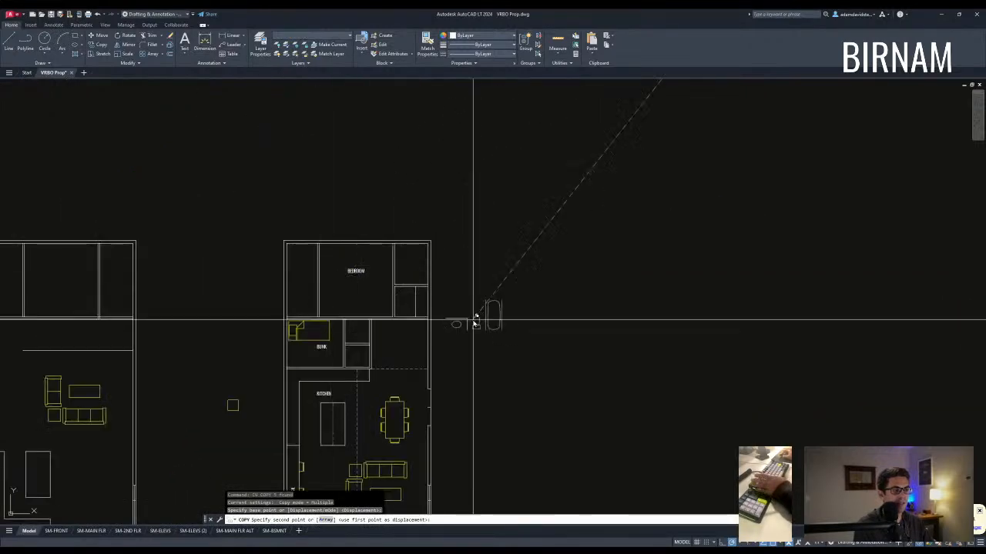
pyautogui.click(489, 296)
pyautogui.press('Escape')
# Step: Rotate the copied bath fixtures 90 degrees counterclockwise so the tub lies horizontally
pyautogui.scroll(2, 518, 342)
pyautogui.click(535, 335)
pyautogui.click(416, 206)
pyautogui.write('ro')
pyautogui.click(461, 220)
pyautogui.click(460, 206)
pyautogui.press('Escape')
pyautogui.press('Escape')
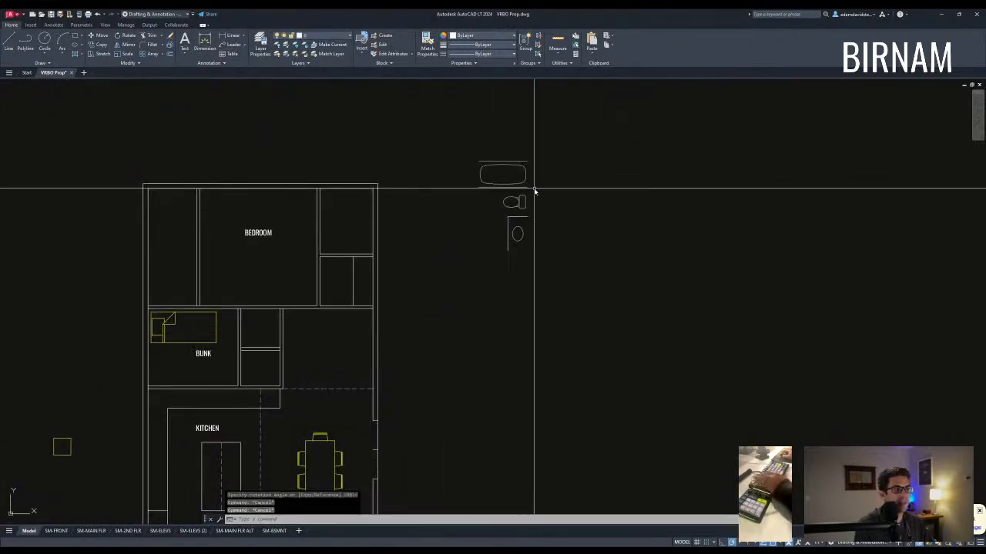
# Step: Move the tub into the upper compartment beside the bedroom, fitting it against the top wall
pyautogui.click(535, 189)
pyautogui.click(506, 161)
pyautogui.write('v')
pyautogui.click(480, 163)
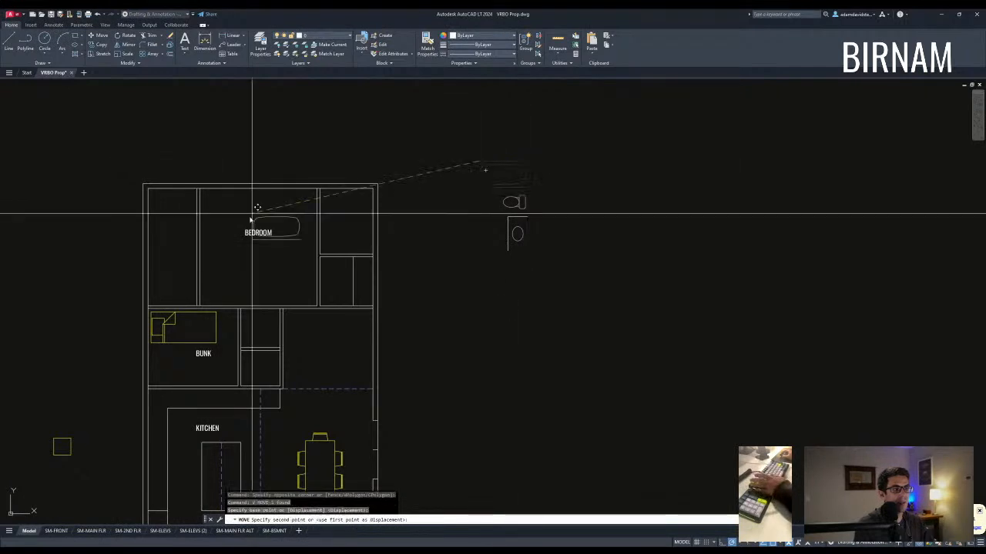
pyautogui.click(317, 189)
pyautogui.press('Escape')
pyautogui.scroll(2, 327, 224)
pyautogui.click(331, 224)
pyautogui.click(311, 202)
pyautogui.write('v')
pyautogui.press('Escape')
pyautogui.click(327, 217)
pyautogui.click(319, 202)
pyautogui.write('v')
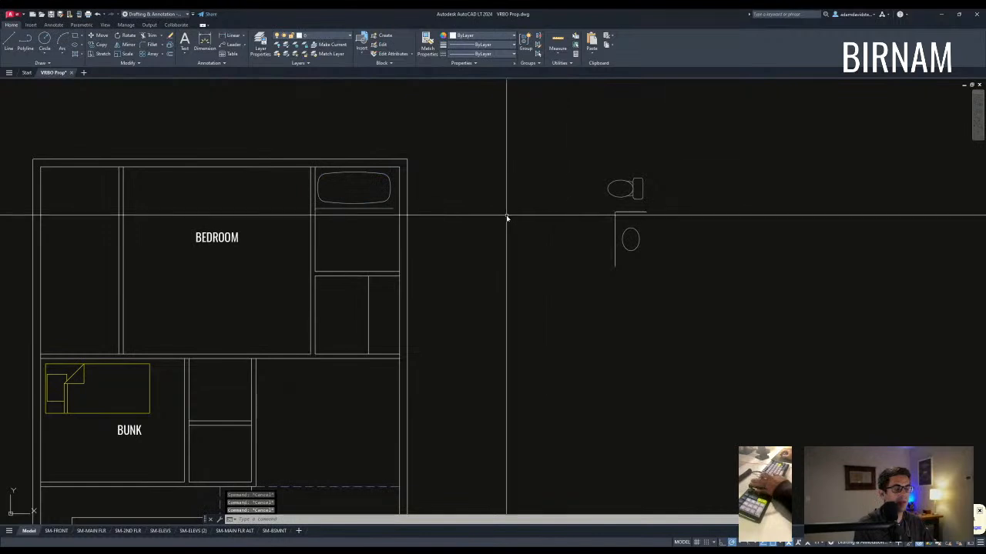
# Step: Move the toilet into the upper compartment below the tub, with its tank toward the exterior wall
pyautogui.click(626, 194)
pyautogui.scroll(2, 366, 250)
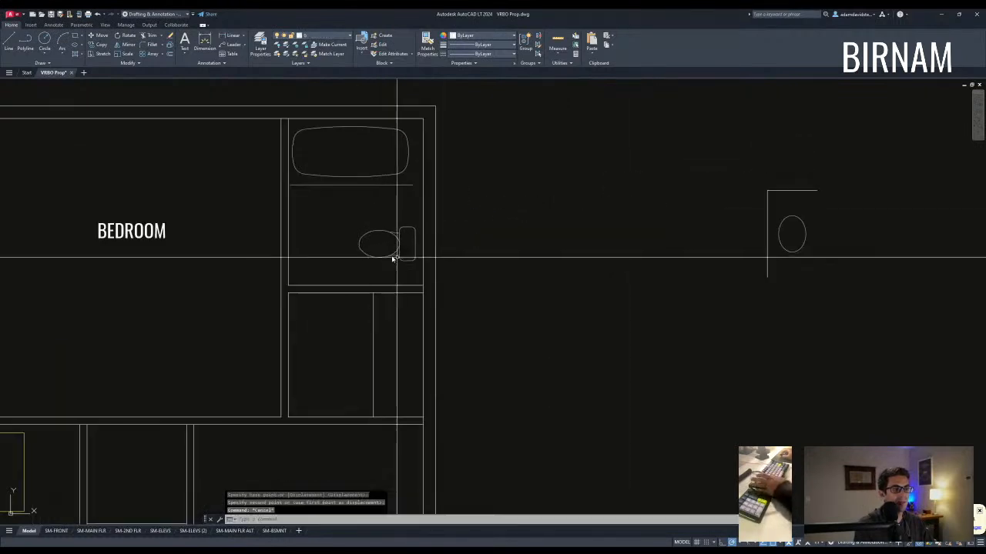
pyautogui.click(389, 256)
pyautogui.scroll(-2, 390, 256)
# Step: Draw a diagonal guide across the upper half of the vanity counter and copy the sink to its midpoint
pyautogui.write('l')
pyautogui.click(382, 323)
pyautogui.click(413, 285)
pyautogui.press('Escape')
pyautogui.click(652, 269)
pyautogui.click(643, 254)
pyautogui.write('co')
pyautogui.click(643, 247)
pyautogui.click(398, 306)
pyautogui.press('Escape')
# Step: Copy the vanity sink into the lower half of the counter and clear the diagonal guide
pyautogui.click(398, 315)
pyautogui.write('m')
pyautogui.press('Escape')
pyautogui.click(398, 315)
pyautogui.write('co')
pyautogui.click(383, 286)
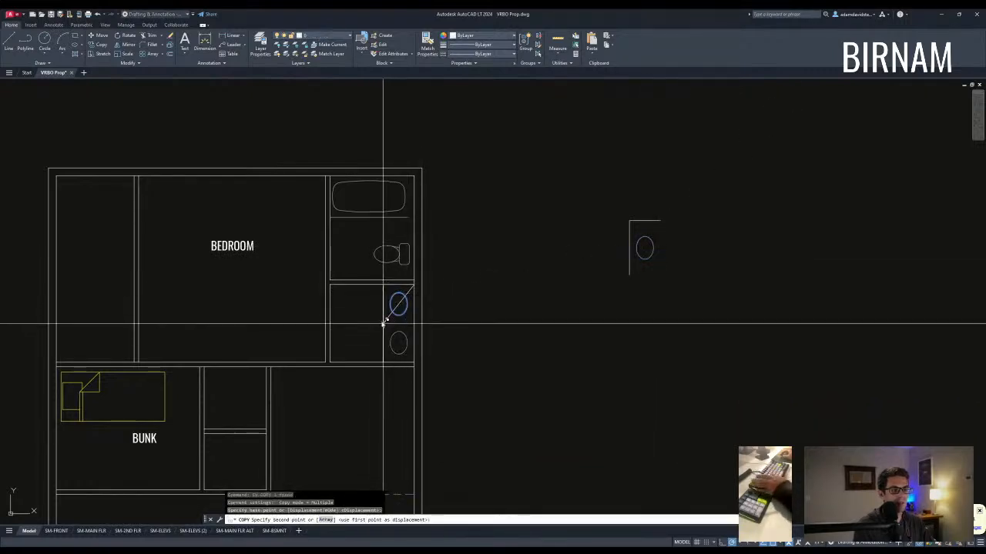
pyautogui.click(384, 321)
pyautogui.press('Escape')
# Step: Draw a horizontal line from the kitchen island's lower corner out past the exterior wall and trim away the part inside the house
pyautogui.scroll(-4, 439, 339)
pyautogui.scroll(4, 451, 327)
pyautogui.scroll(-4, 427, 312)
pyautogui.scroll(2, 420, 377)
pyautogui.write('l')
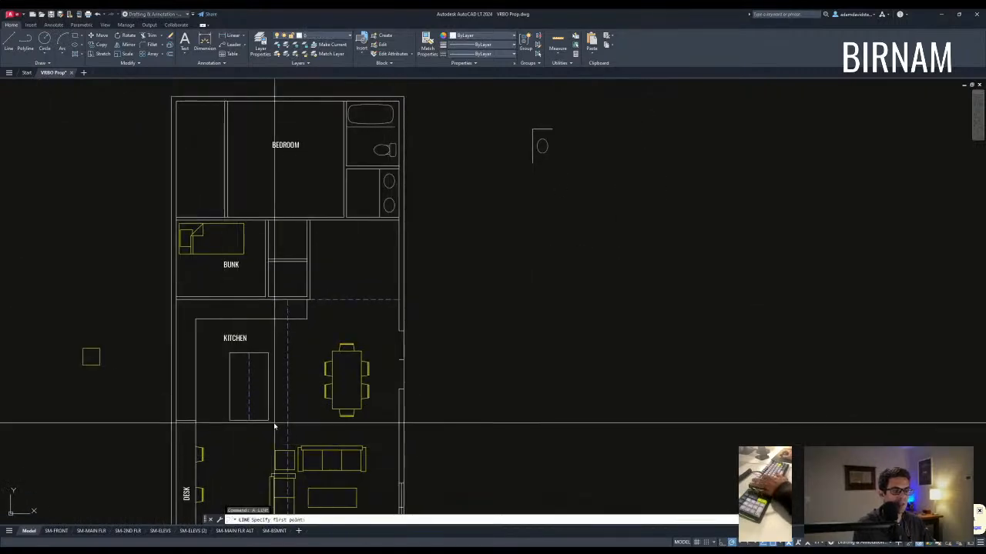
pyautogui.click(523, 421)
pyautogui.press('space')
pyautogui.write('tr')
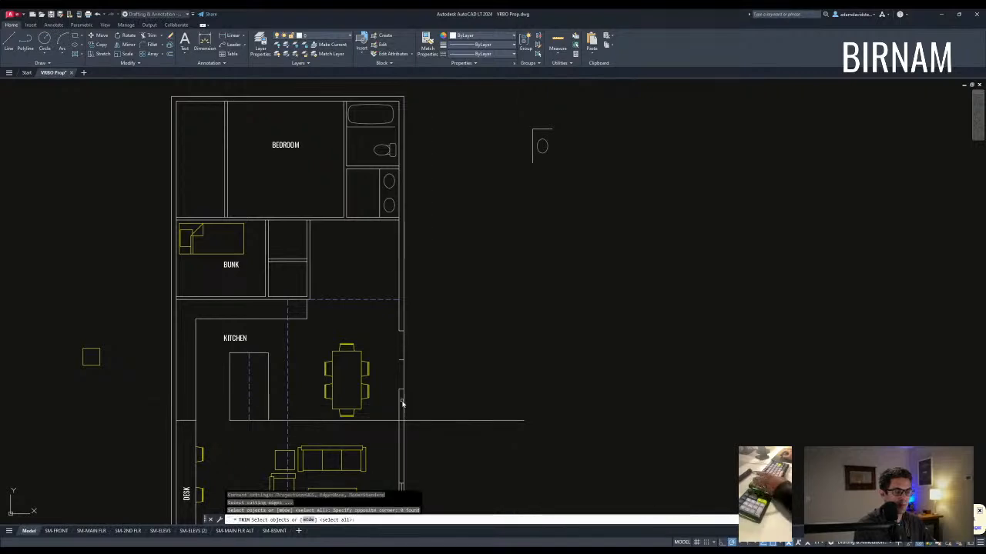
pyautogui.press('Escape')
pyautogui.scroll(3, 401, 416)
pyautogui.press('Escape')
pyautogui.scroll(-3, 401, 420)
# Step: Offset the outer dining-side exterior wall line 8 feet outward and trim it with the horizontal line to a clean corner
pyautogui.write('o')
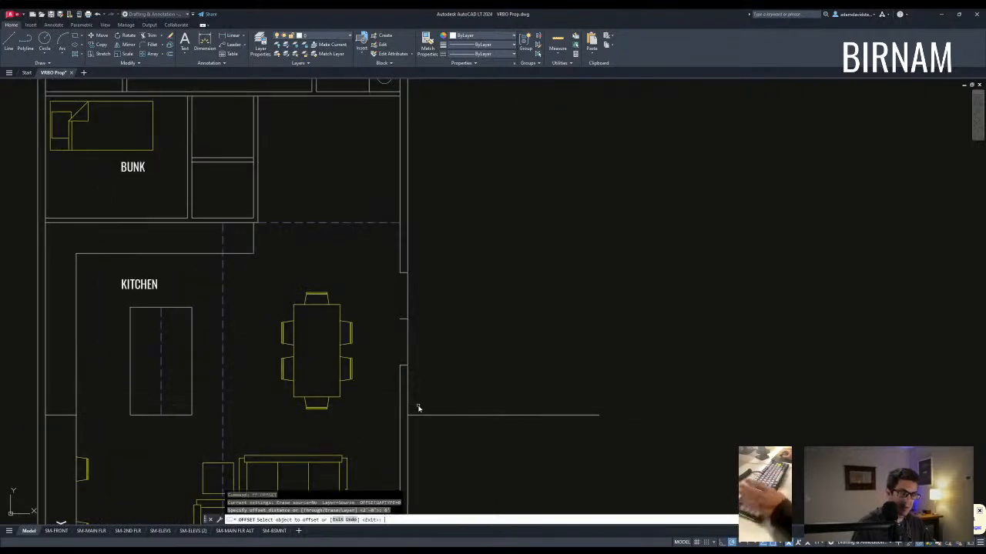
pyautogui.click(409, 383)
pyautogui.click(506, 374)
pyautogui.press('Escape')
pyautogui.scroll(-3, 507, 385)
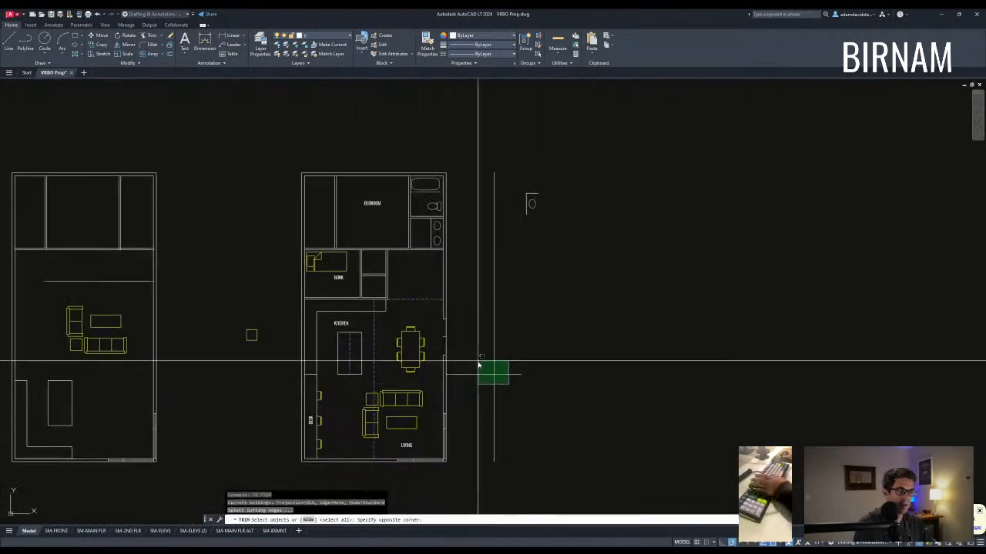
pyautogui.click(510, 367)
pyautogui.press('Escape')
pyautogui.moveTo(460, 245); pyautogui.dragTo(420, 285, button='middle')
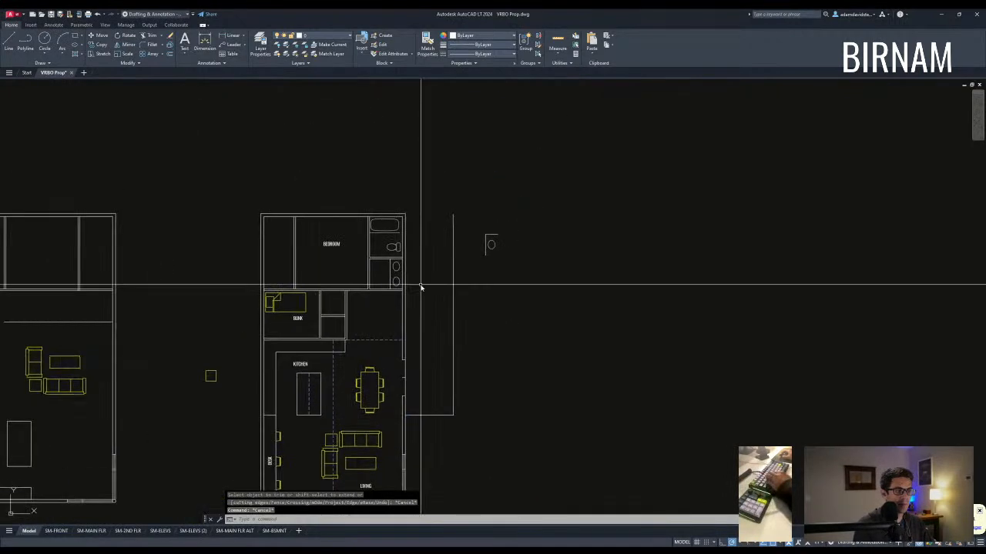
# Step: Draw a diagonal guide from the dashed header line above the dining area up to the inner corner at the exterior wall
pyautogui.scroll(2, 421, 285)
pyautogui.write('l')
pyautogui.click(348, 372)
pyautogui.click(393, 291)
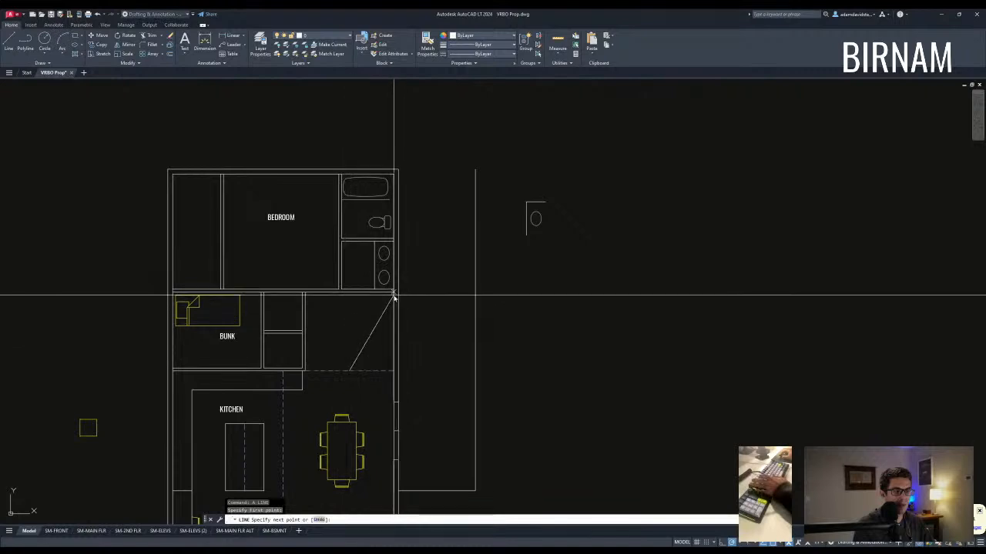
pyautogui.press('Escape')
pyautogui.scroll(2, 300, 374)
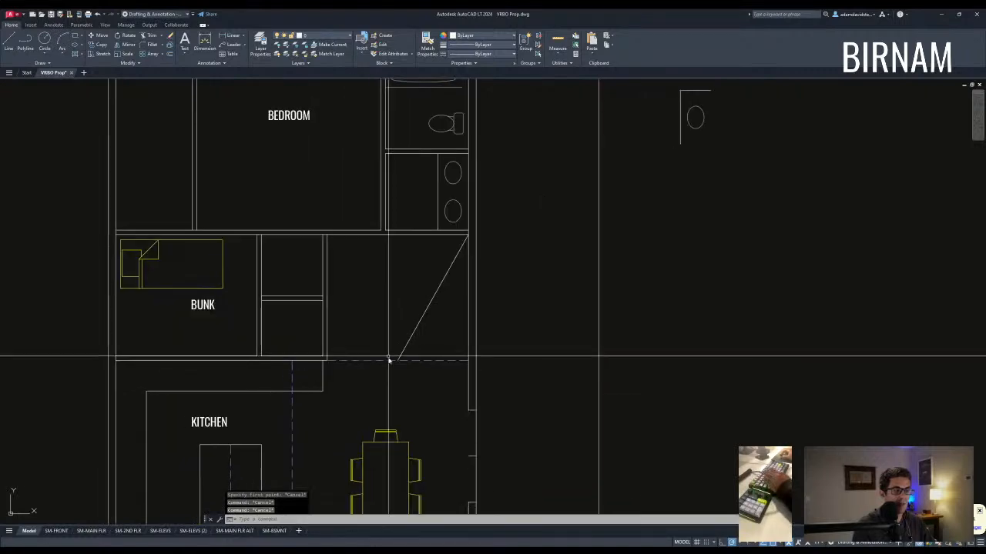
# Step: Draw a horizontal line from the closet partition beside the bunk room across the hall to the exterior wall's inner face
pyautogui.write('l')
pyautogui.click(323, 301)
pyautogui.click(468, 301)
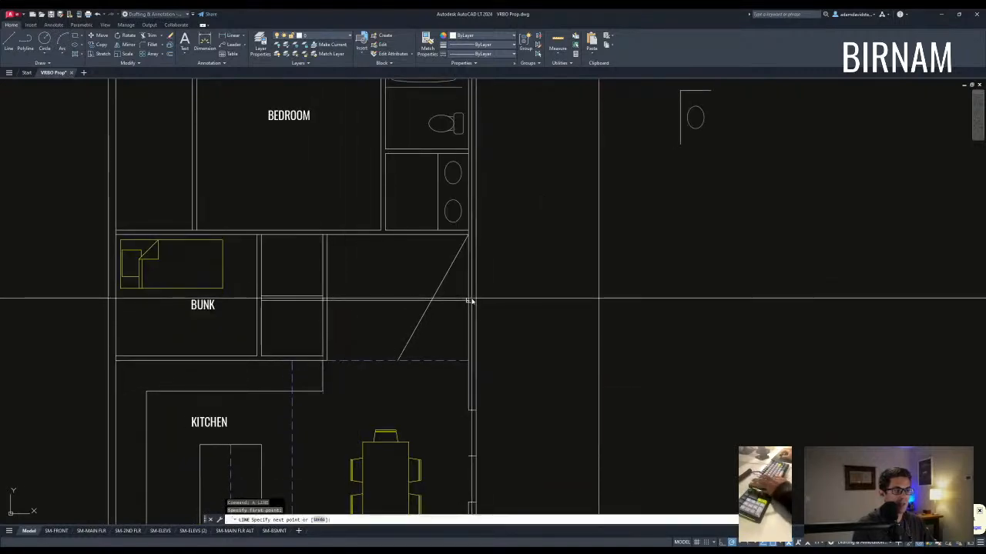
pyautogui.press('Escape')
pyautogui.press('Escape')
pyautogui.press('Escape')
# Step: Offset the dashed header line and the new horizontal line 3.5 inches, and offset the exterior wall's inner face inward as a closet wall
pyautogui.moveTo(462, 400); pyautogui.dragTo(455, 389, button='middle')
pyautogui.write('o 3')
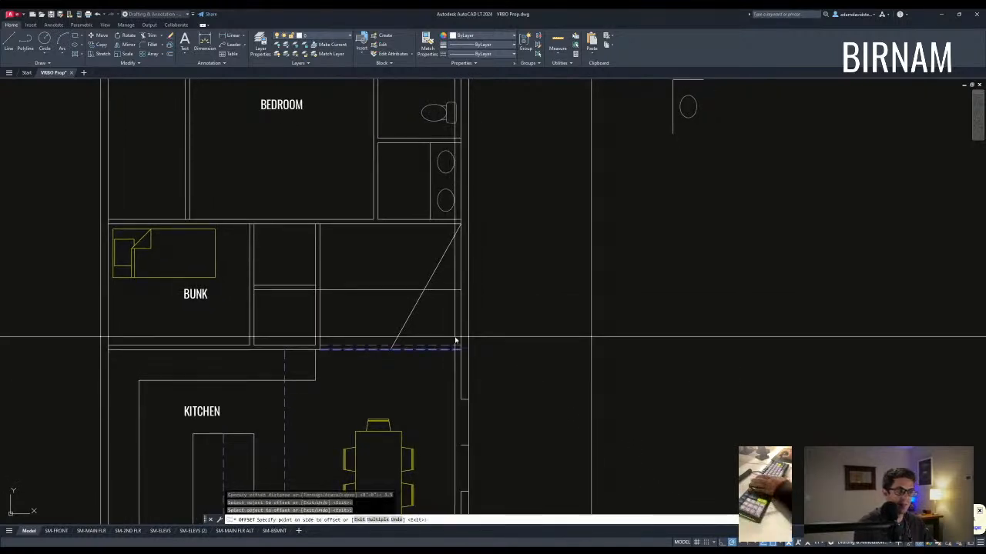
pyautogui.click(449, 292)
pyautogui.click(452, 318)
pyautogui.press('Escape')
pyautogui.press('Escape')
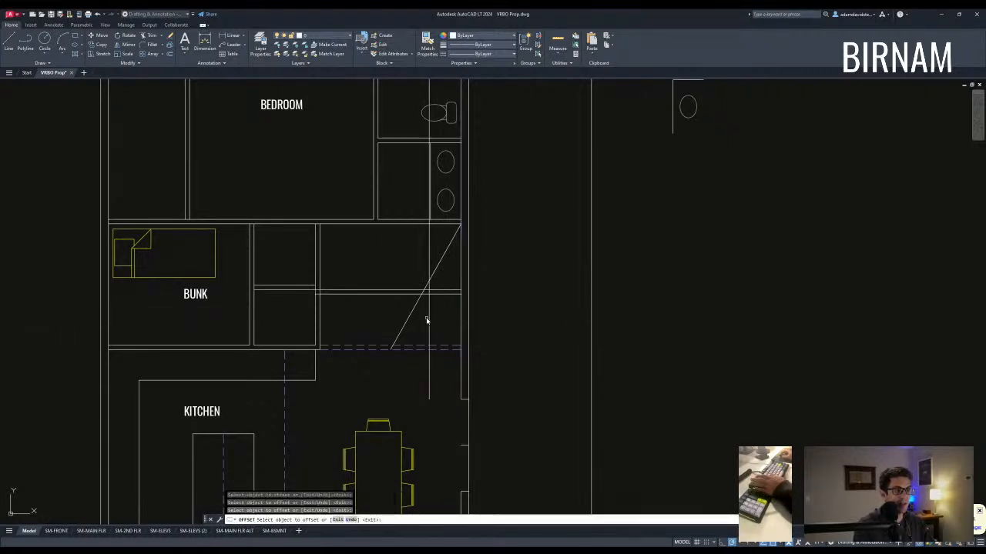
pyautogui.click(427, 321)
pyautogui.press('Escape')
# Step: Erase the diagonal guide and trim the new closet wall lines where they meet at the upper corner
pyautogui.click(407, 321)
pyautogui.write('e tr')
pyautogui.click(437, 316)
pyautogui.click(406, 274)
pyautogui.press('space')
pyautogui.press('Escape')
pyautogui.press('Escape')
pyautogui.scroll(4, 436, 351)
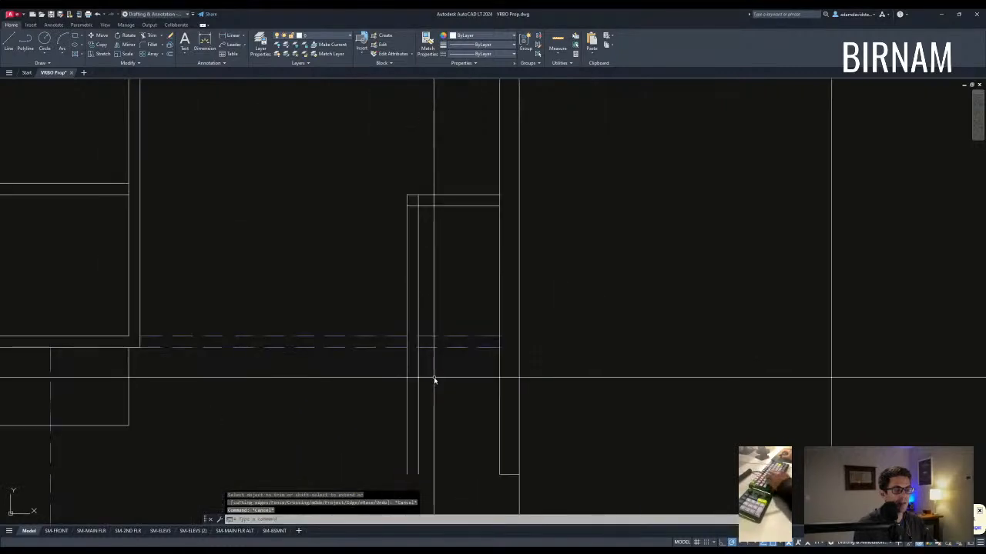
# Step: Trim the two dashed header lines back to the new closet wall
pyautogui.scroll(-2, 451, 341)
pyautogui.write('tr')
pyautogui.click(449, 341)
pyautogui.click(402, 305)
pyautogui.click(449, 316)
pyautogui.press('Escape')
# Step: Draw two short lines continuing the dashed header lines from the closet wall to the exterior wall's inner face
pyautogui.write('a')
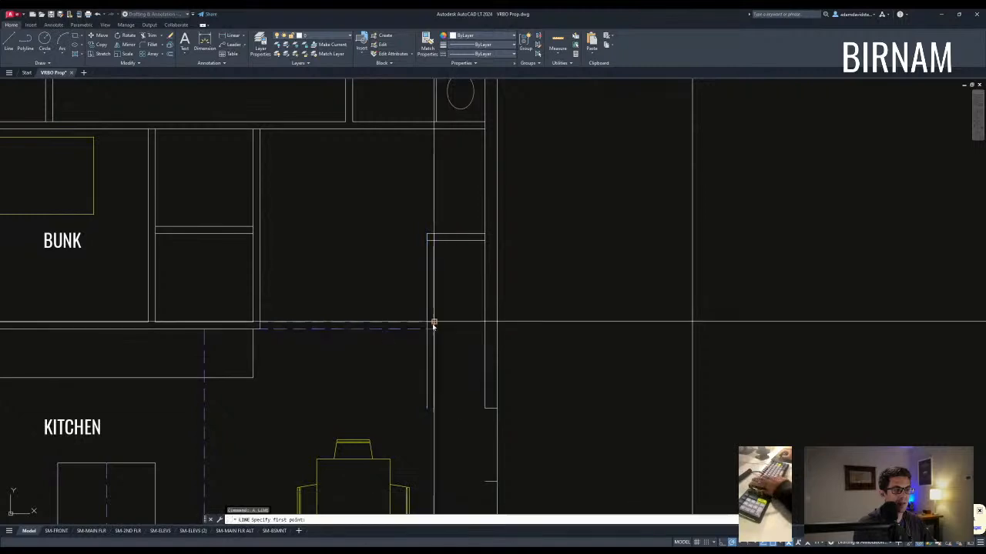
pyautogui.click(483, 321)
pyautogui.press('Escape')
pyautogui.write('a')
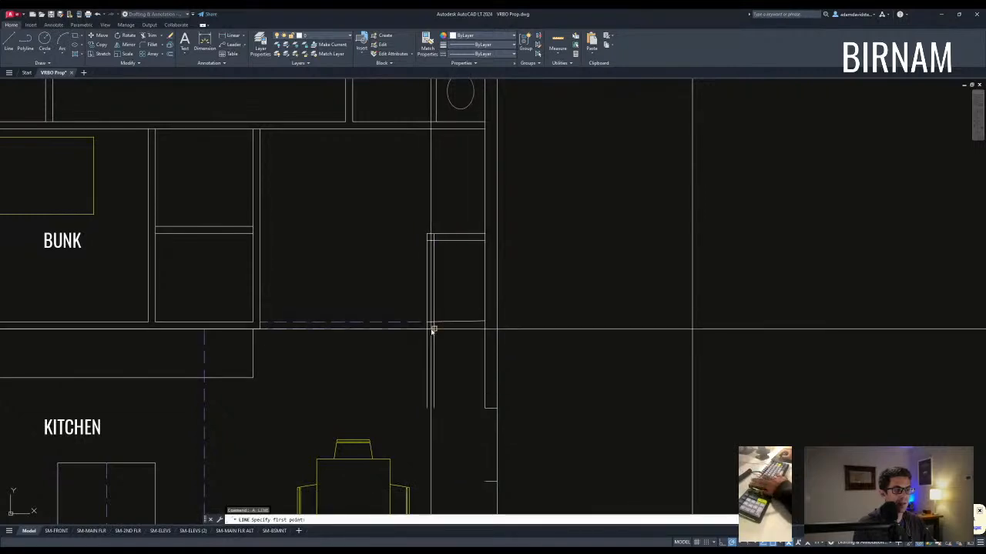
pyautogui.click(484, 328)
pyautogui.press('Escape')
pyautogui.press('Escape')
# Step: Erase the skewed upper line of the closet's lower wall and redraw it straight across to the exterior wall
pyautogui.scroll(4, 420, 336)
pyautogui.write('tr')
pyautogui.press('Escape')
pyautogui.press('Escape')
pyautogui.click(499, 306)
pyautogui.click(486, 280)
pyautogui.write('a')
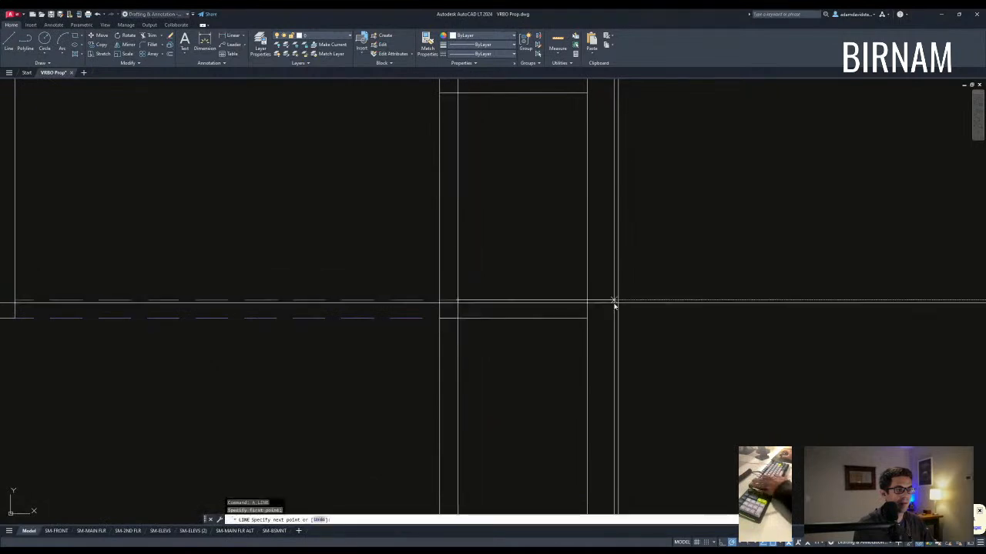
pyautogui.click(587, 300)
pyautogui.press('Escape')
pyautogui.press('Escape')
pyautogui.scroll(2, 459, 322)
pyautogui.write('tr')
pyautogui.click(451, 342)
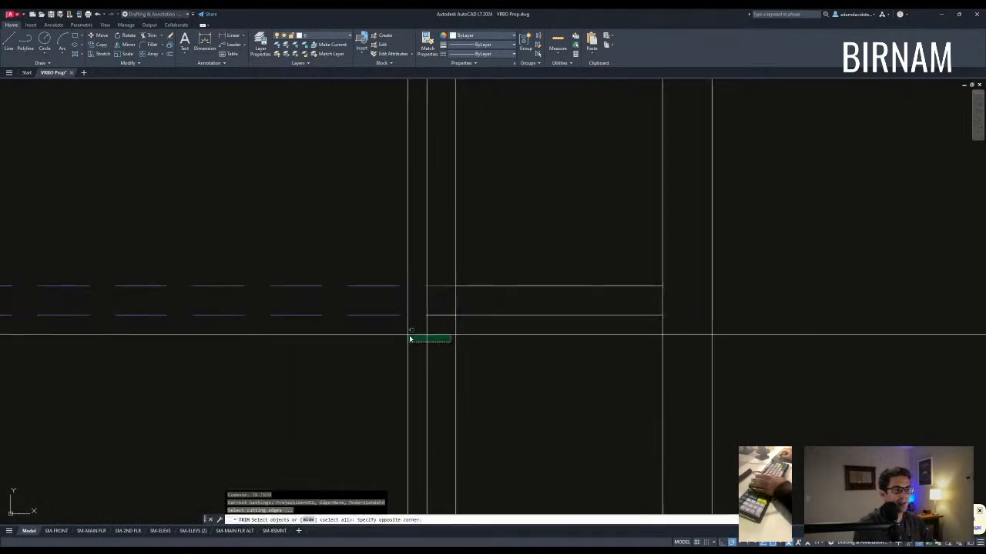
pyautogui.press('Escape')
pyautogui.scroll(-2, 456, 348)
pyautogui.write('tr')
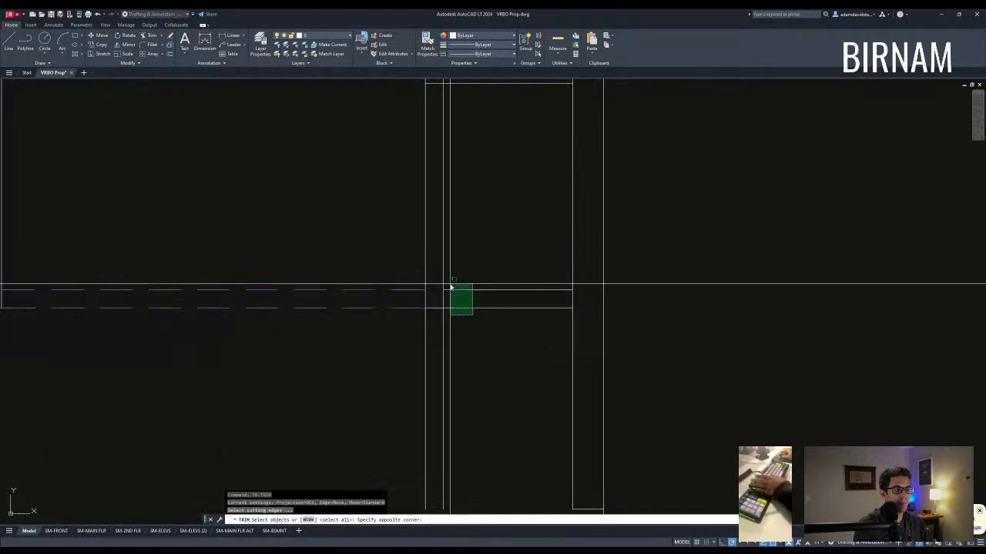
pyautogui.press('Escape')
pyautogui.scroll(-4, 459, 354)
# Step: Trim the closet's vertical wall lines at its lower corner and erase the leftover segment below
pyautogui.write('tr')
pyautogui.click(471, 360)
pyautogui.click(432, 310)
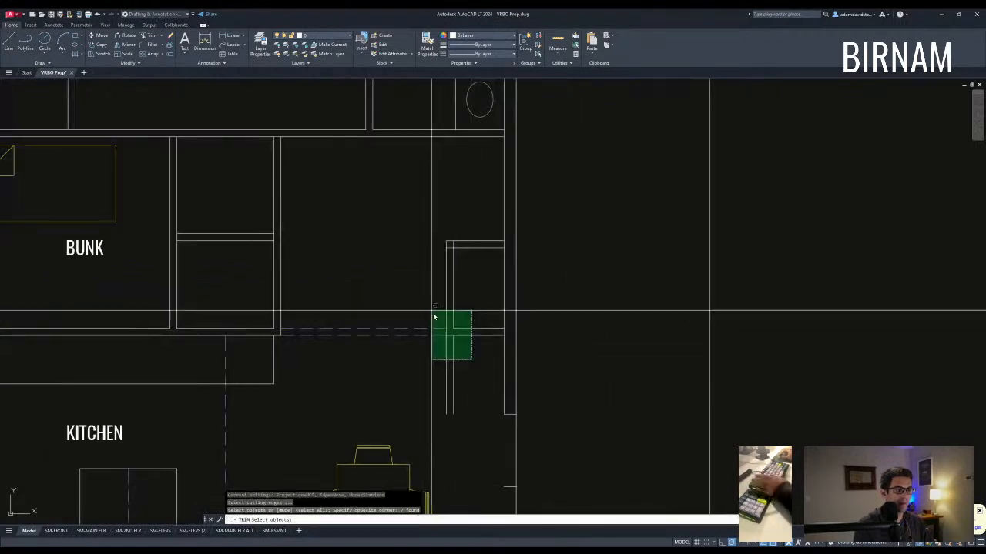
pyautogui.click(424, 371)
pyautogui.press('Escape')
pyautogui.click(451, 387)
pyautogui.press('Escape')
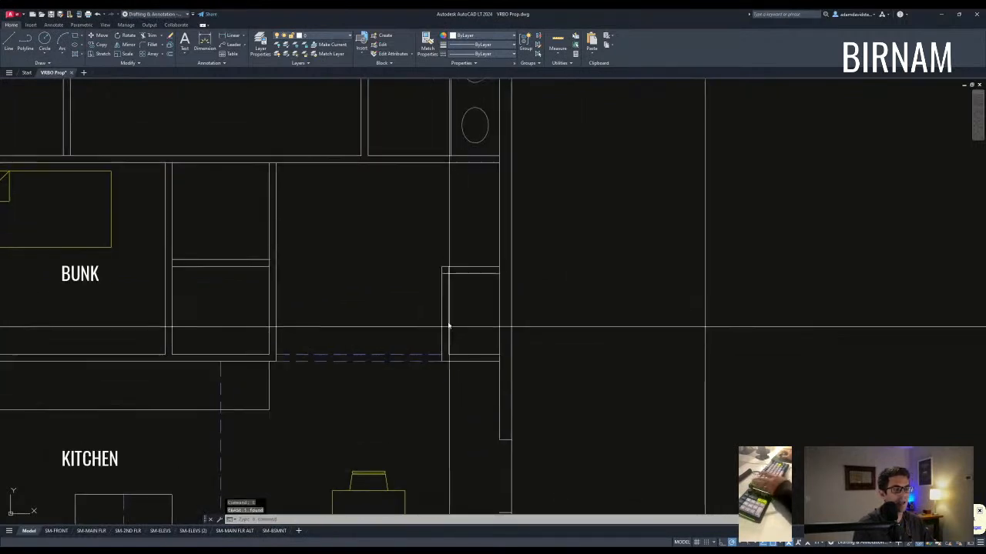
# Step: Fillet the closet's inner wall lines into a clean upper corner
pyautogui.write('f')
pyautogui.click(455, 275)
pyautogui.press('Escape')
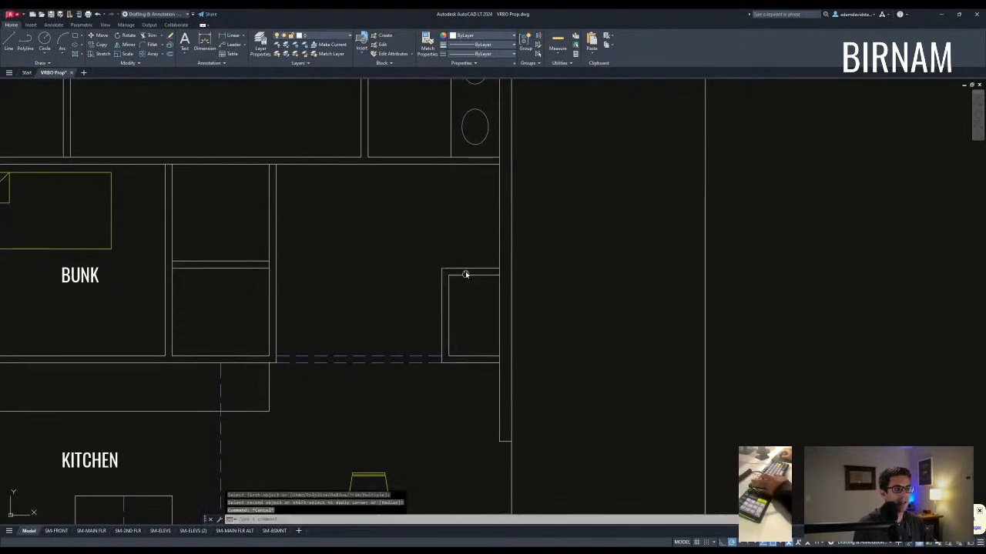
# Step: Draw a short line across the exterior wall midway between the bedroom wall and the small closet
pyautogui.scroll(-2, 464, 273)
pyautogui.moveTo(465, 273); pyautogui.dragTo(465, 329, button='middle')
pyautogui.write('l')
pyautogui.press('space')
pyautogui.click(508, 293)
pyautogui.press('Escape')
pyautogui.click(480, 310)
pyautogui.click(453, 301)
pyautogui.press('Delete')
pyautogui.write('tr')
pyautogui.click(500, 298)
pyautogui.press('Escape')
# Step: Copy the short wall line 18 inches up and 18 inches down to mark the door jambs
pyautogui.click(476, 304)
pyautogui.click(523, 271)
pyautogui.write('co')
pyautogui.click(527, 278)
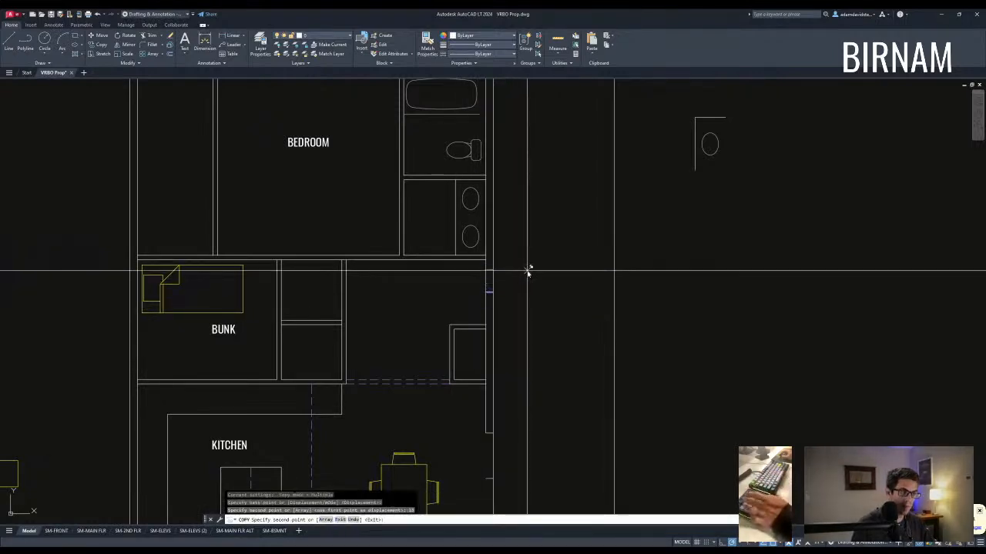
pyautogui.press('Escape')
# Step: Erase the middle line and trim the exterior wall's inner face between the two door jambs
pyautogui.click(466, 303)
pyautogui.click(538, 282)
pyautogui.write('e')
pyautogui.click(451, 305)
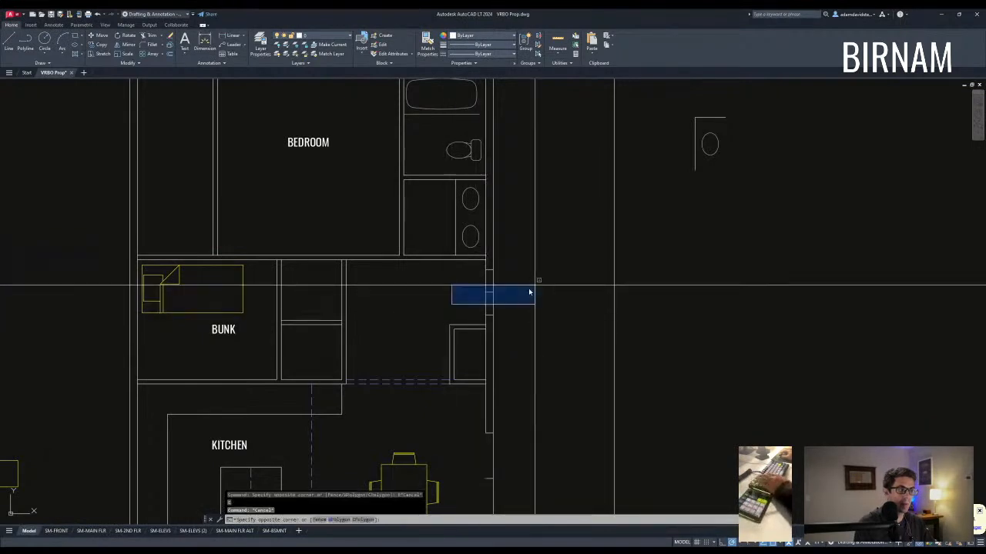
pyautogui.click(534, 284)
pyautogui.write('e')
pyautogui.click(566, 333)
pyautogui.press('Return')
pyautogui.click(481, 293)
pyautogui.press('Escape')
# Step: Draw a circle from the upper jamb with its radius reaching the lower jamb, plus a slanted door leaf line into the hall
pyautogui.write('c')
pyautogui.click(486, 322)
pyautogui.write('l')
pyautogui.click(486, 270)
pyautogui.scroll(2, 468, 315)
pyautogui.click(466, 316)
pyautogui.press('Escape')
pyautogui.press('Escape')
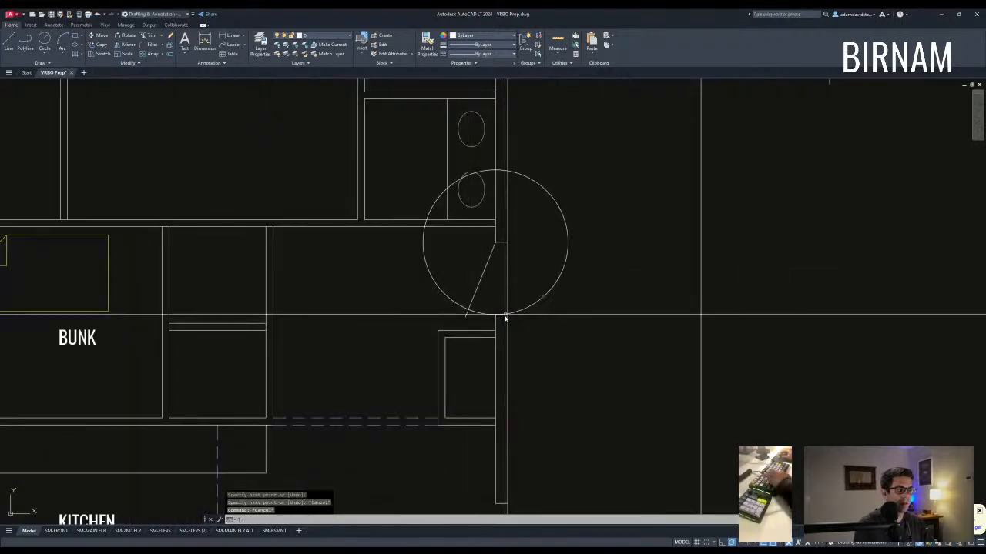
# Step: Trim the circle down to the door swing arc between the leaf and the lower jamb
pyautogui.click(500, 328)
pyautogui.click(455, 311)
pyautogui.press('space')
pyautogui.press('Escape')
pyautogui.press('Escape')
# Step: Draw a horizontal line from the exterior wall, level with the bedroom's lower wall, out to the side area's outer line
pyautogui.scroll(-5, 520, 361)
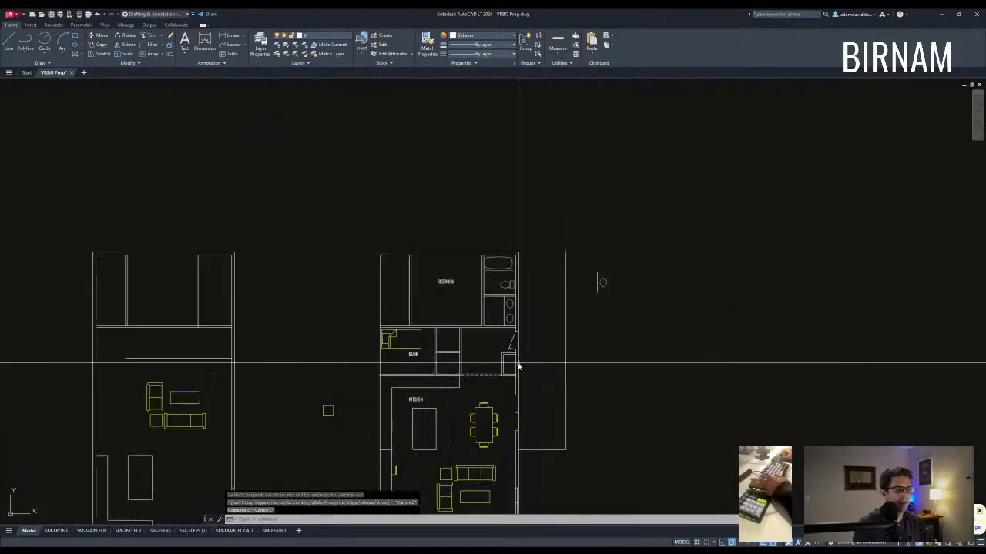
pyautogui.moveTo(519, 363); pyautogui.dragTo(465, 286, button='middle')
pyautogui.press('Escape')
pyautogui.scroll(2, 467, 261)
pyautogui.write('l')
pyautogui.click(465, 249)
pyautogui.click(543, 248)
pyautogui.press('Escape')
pyautogui.press('Escape')
# Step: Offset the side area's upper horizontal line 18 inches upward
pyautogui.write('o ')
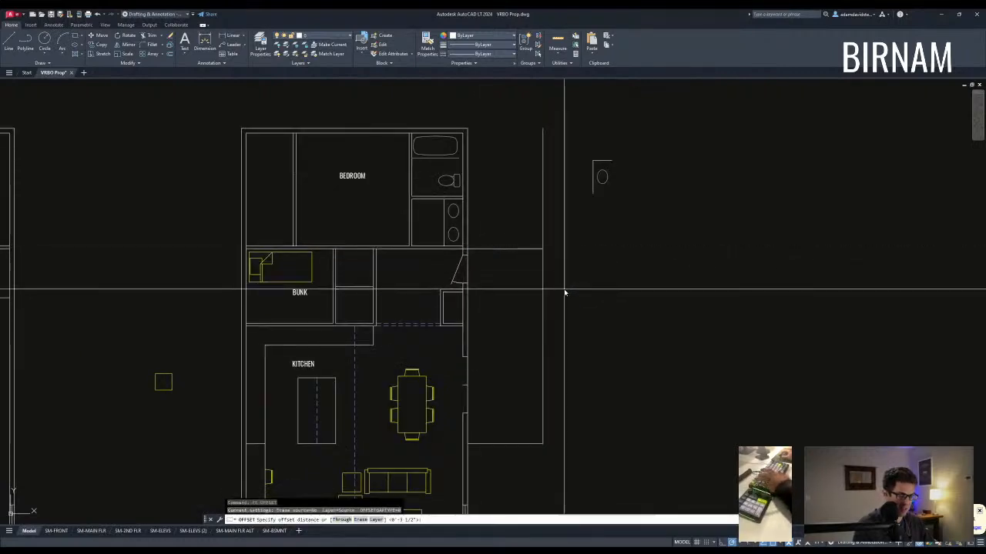
pyautogui.write('18')
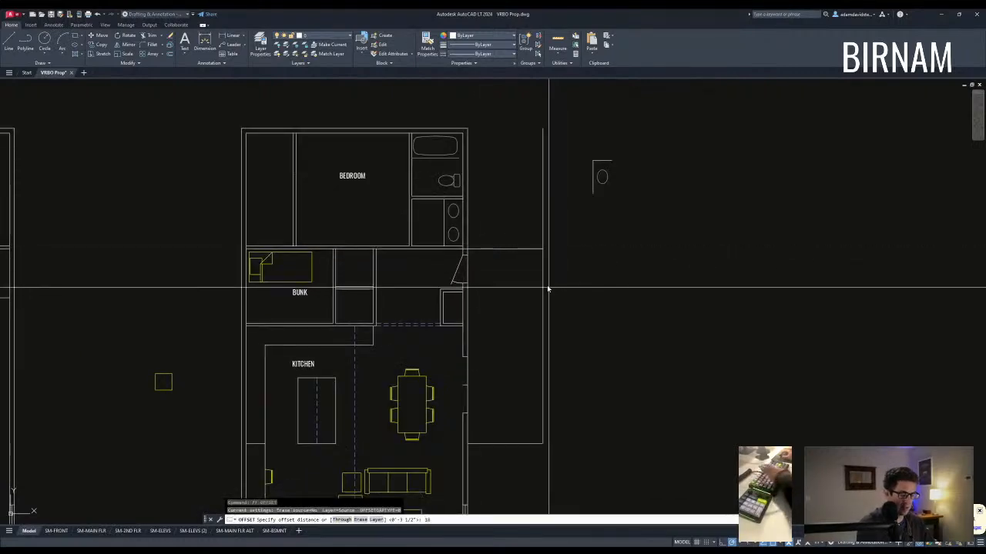
pyautogui.click(517, 249)
pyautogui.click(513, 237)
pyautogui.press('Escape')
pyautogui.press('Escape')
# Step: Trim the part of the offset line that runs inside the exterior wall
pyautogui.scroll(4, 470, 245)
pyautogui.write('tr')
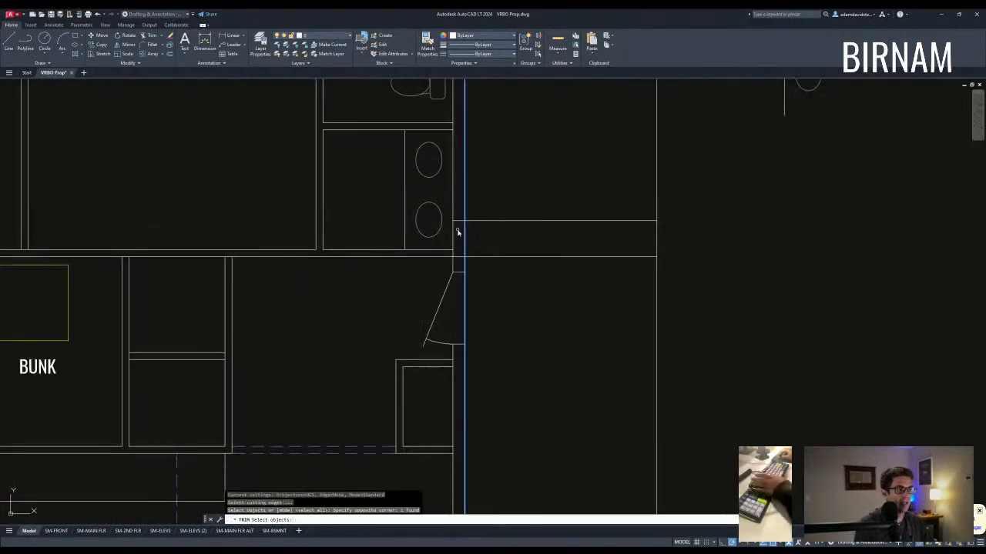
pyautogui.click(462, 213)
pyautogui.press('Escape')
pyautogui.scroll(-4, 431, 358)
# Step: Offset the side area's outer vertical line outward and move the copy 12 inches back toward the house
pyautogui.scroll(2, 540, 316)
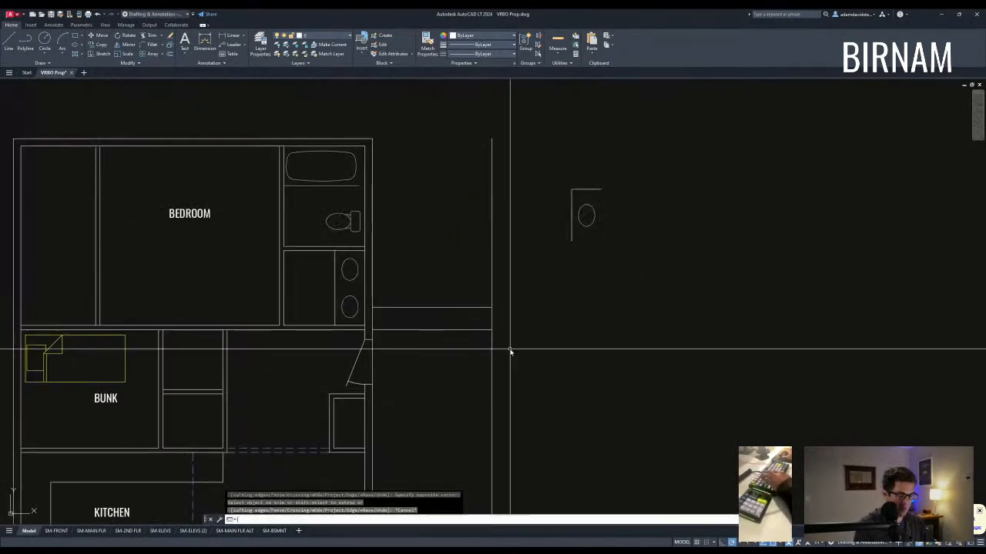
pyautogui.scroll(2, 509, 330)
pyautogui.press('Escape')
pyautogui.press('Escape')
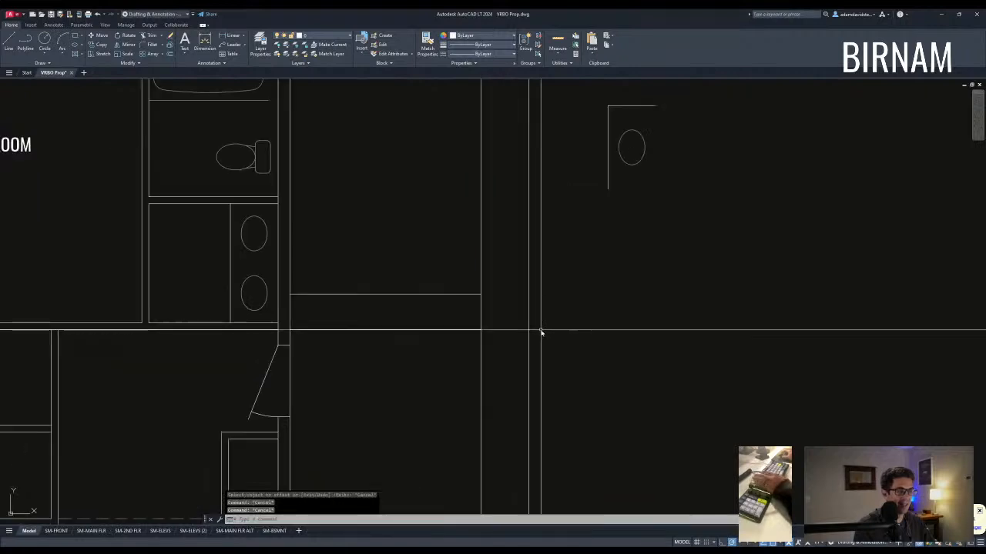
pyautogui.click(529, 329)
pyautogui.write('m')
pyautogui.click(603, 311)
pyautogui.write('12')
pyautogui.press('Return')
pyautogui.press('Escape')
pyautogui.press('Escape')
# Step: Extend the two upper horizontal lines to the outermost vertical line and trim both vertical lines at the lower horizontal
pyautogui.write('ex')
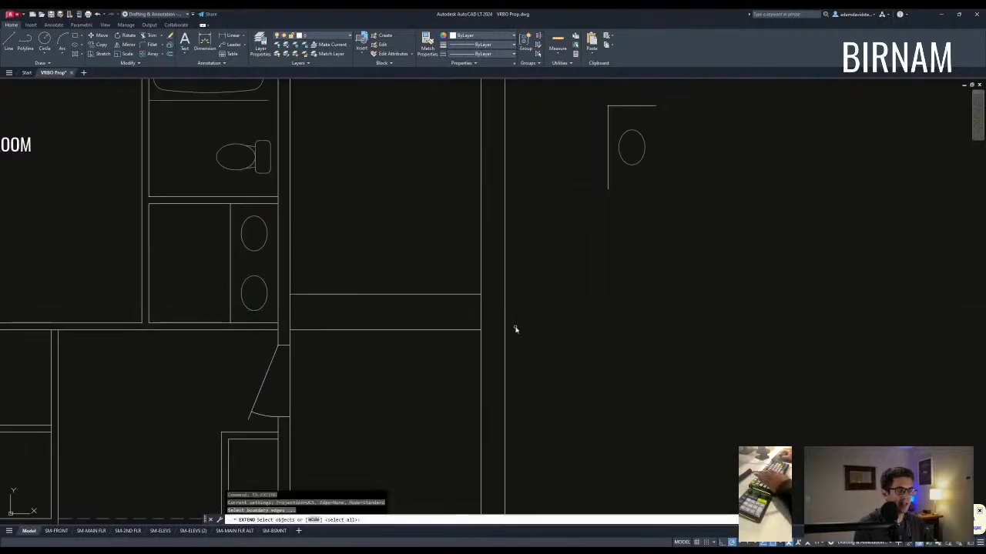
pyautogui.press('Escape')
pyautogui.click(466, 316)
pyautogui.press('space')
pyautogui.press('Escape')
pyautogui.scroll(-3, 528, 354)
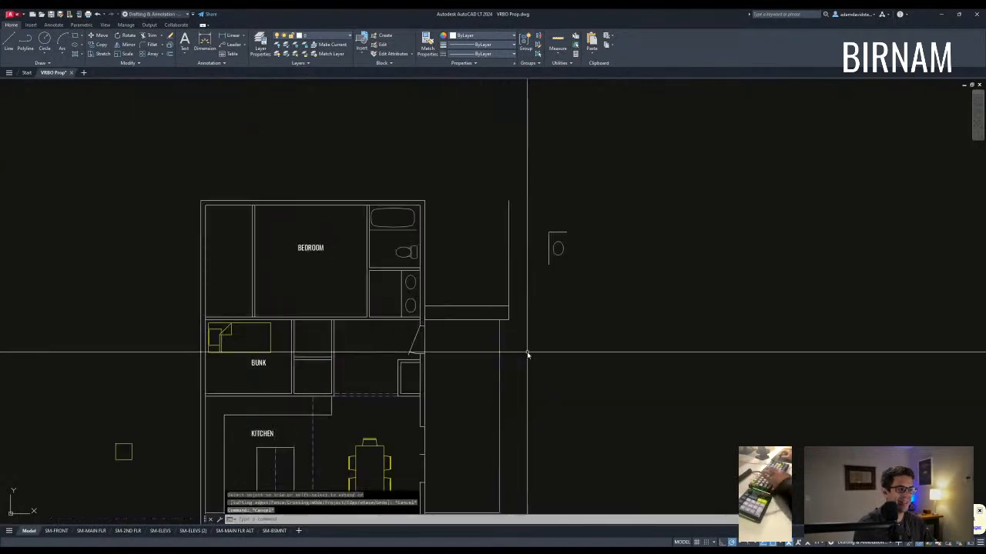
# Step: Trim away the outermost vertical line above the upper horizontal line to close the narrow strip
pyautogui.press('Escape')
pyautogui.press('Escape')
pyautogui.press('Escape')
pyautogui.scroll(-6, 493, 323)
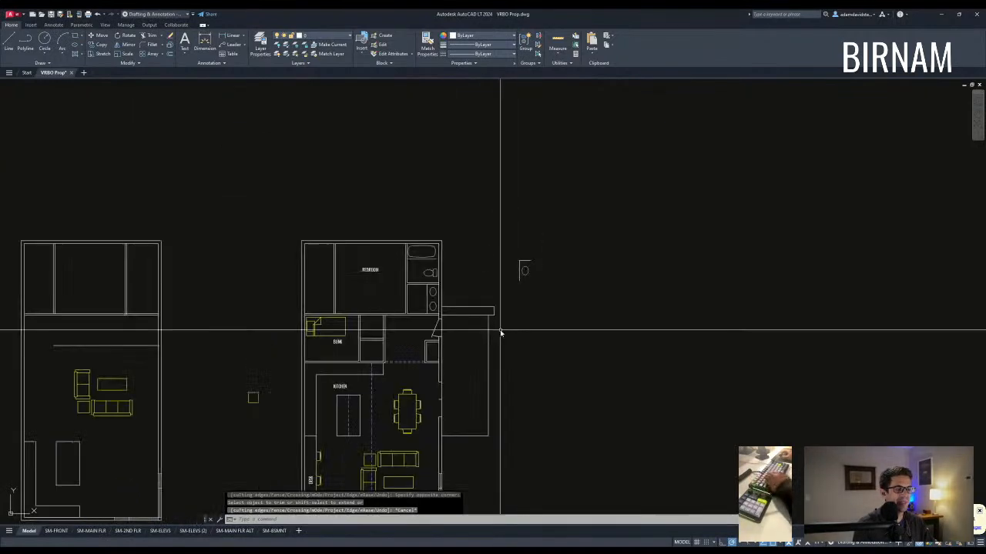
# Step: Match the side entry door's properties to the green door in the existing first floor plan
pyautogui.scroll(-2, 428, 300)
pyautogui.moveTo(560, 162); pyautogui.dragTo(370, 341, button='middle')
pyautogui.scroll(10, 502, 162)
pyautogui.moveTo(473, 198); pyautogui.dragTo(439, 347, button='middle')
pyautogui.scroll(-2, 439, 347)
pyautogui.write('q')
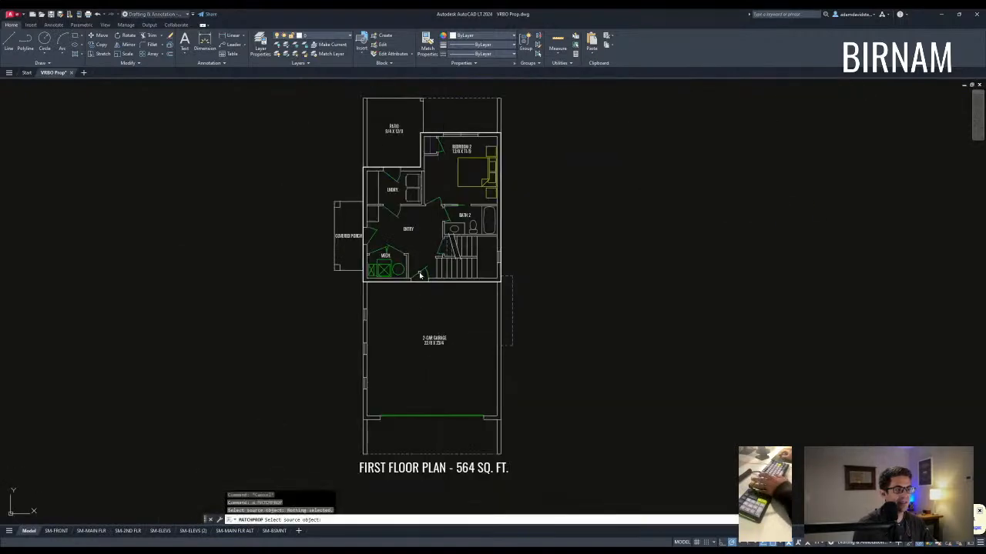
pyautogui.moveTo(302, 460); pyautogui.dragTo(381, 361, button='middle')
pyautogui.scroll(14, 381, 361)
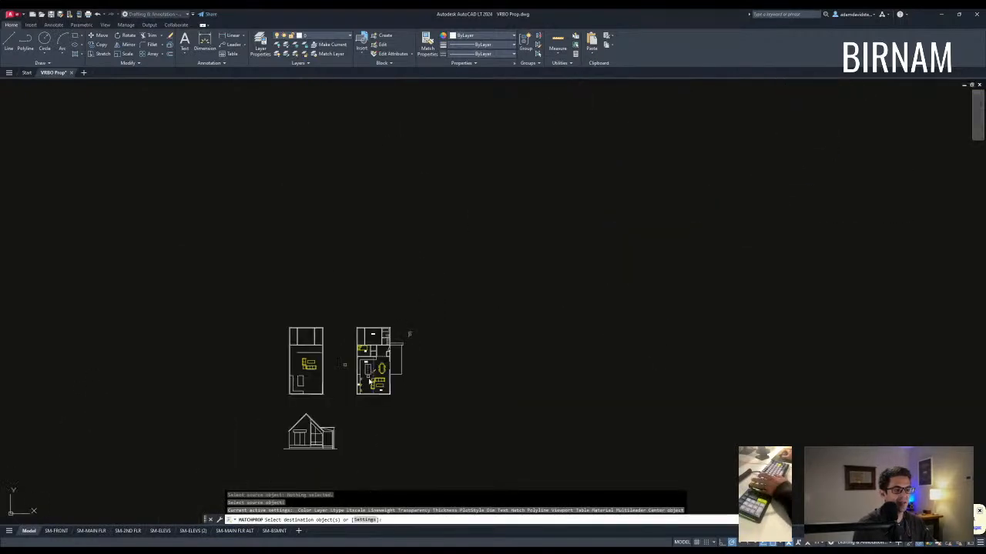
pyautogui.moveTo(490, 244); pyautogui.dragTo(438, 348, button='middle')
pyautogui.scroll(4, 464, 312)
pyautogui.click(446, 339)
pyautogui.press('Escape')
pyautogui.scroll(-8, 386, 359)
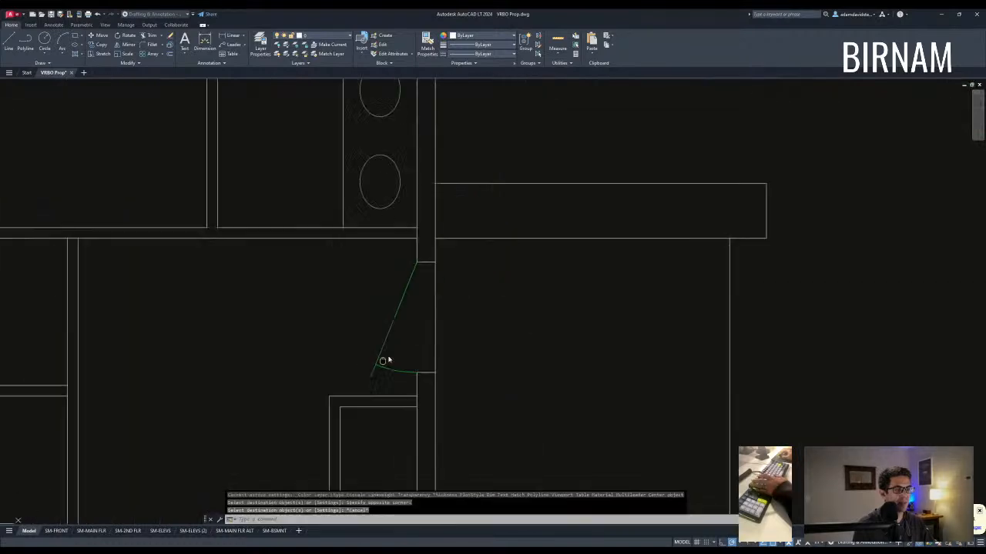
pyautogui.scroll(-2, 398, 254)
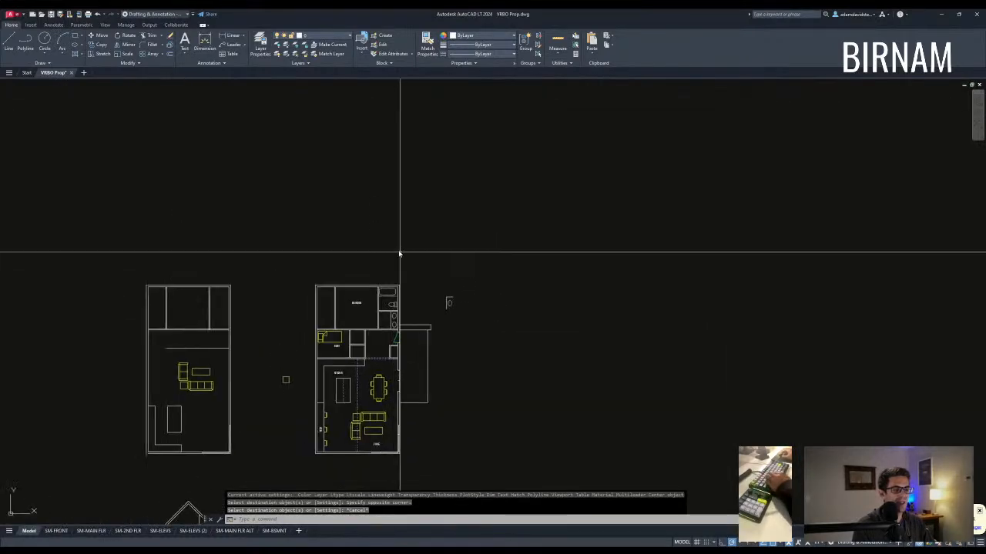
# Step: Draw short lines from the tub's outer corner to the exterior wall to close the narrow wall at the tub's end, using Extend for the join
pyautogui.scroll(10, 393, 300)
pyautogui.press('l')
pyautogui.press('Return')
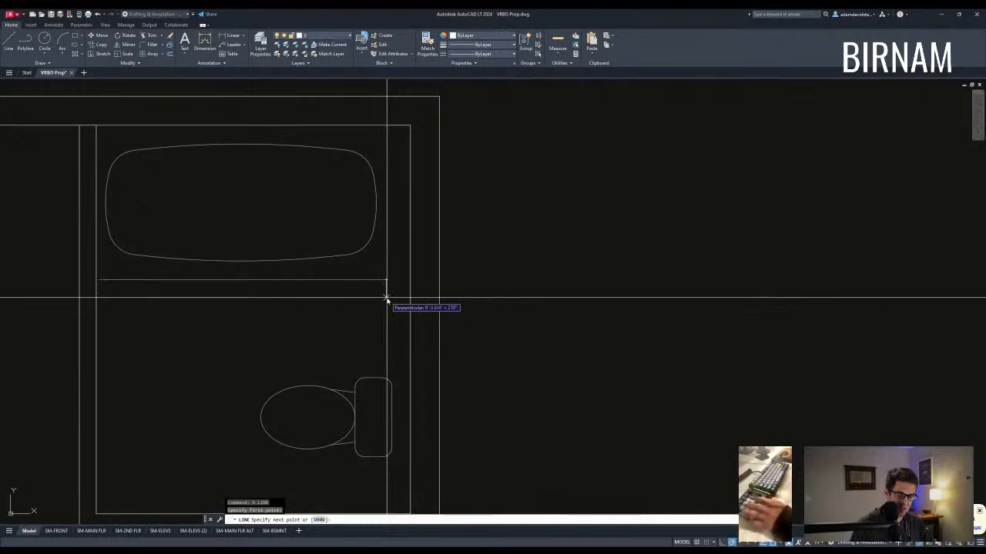
pyautogui.click(411, 295)
pyautogui.press('Escape')
pyautogui.moveTo(425, 265); pyautogui.dragTo(412, 309, button='middle')
pyautogui.scroll(-3, 412, 308)
pyautogui.write('ex')
pyautogui.press('space')
pyautogui.click(410, 228)
pyautogui.click(394, 214)
pyautogui.press('Escape')
pyautogui.press('Escape')
pyautogui.press('Escape')
pyautogui.scroll(-8, 426, 357)
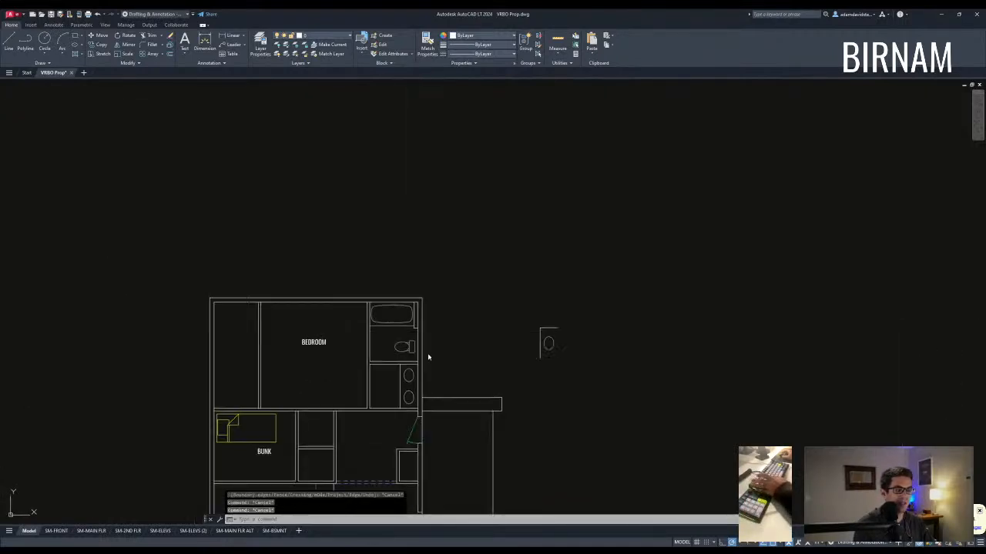
# Step: Erase the leftover sink and corner lines standing outside the floor plan
pyautogui.click(506, 335)
pyautogui.click(470, 295)
pyautogui.press('space')
pyautogui.press('Escape')
pyautogui.scroll(-3, 421, 347)
pyautogui.moveTo(421, 343)
pyautogui.mouseDown(button='middle')
pyautogui.moveTo(418, 311)
pyautogui.moveTo(396, 345)
pyautogui.moveTo(429, 362)
pyautogui.mouseUp(button='middle')
pyautogui.scroll(3, 388, 373)
pyautogui.press('Escape')
pyautogui.press('Escape')
pyautogui.scroll(-2, 489, 319)
pyautogui.click(288, 341)
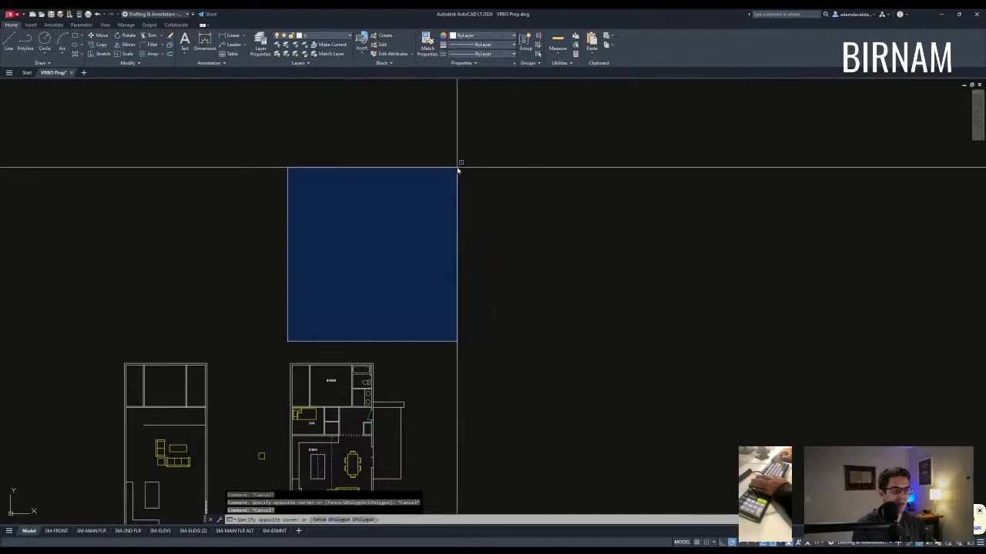
pyautogui.scroll(-2, 458, 167)
pyautogui.press('Escape')
pyautogui.scroll(2, 439, 301)
pyautogui.moveTo(442, 275); pyautogui.dragTo(437, 295, button='middle')
pyautogui.moveTo(432, 331); pyautogui.dragTo(427, 378, button='middle')
pyautogui.moveTo(420, 392); pyautogui.dragTo(431, 331, button='middle')
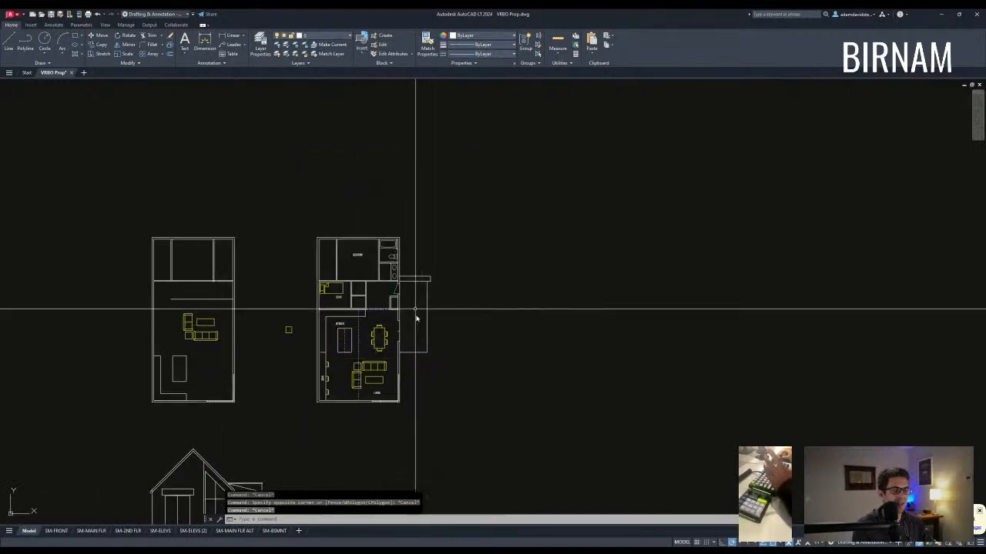
pyautogui.scroll(4, 429, 295)
pyautogui.moveTo(338, 330); pyautogui.dragTo(352, 293, button='middle')
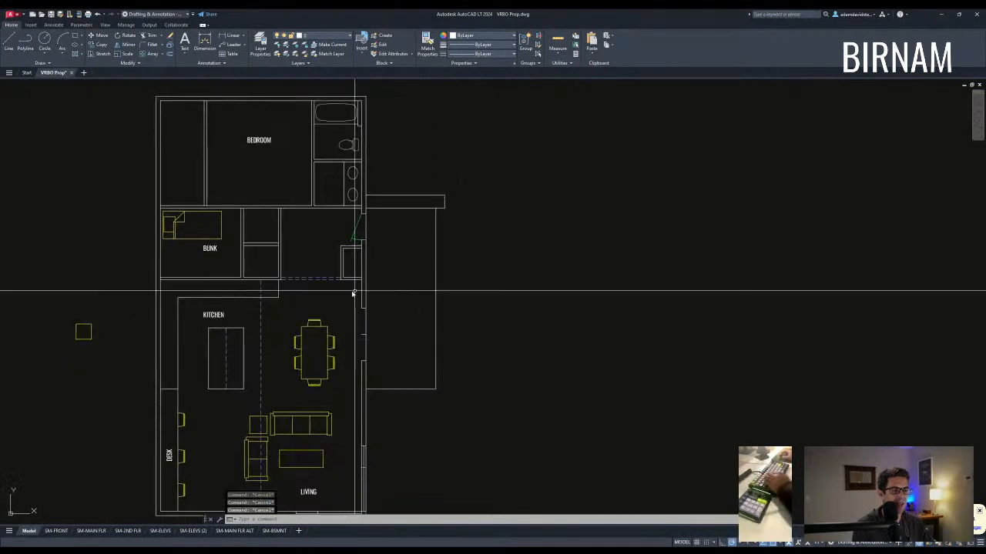
pyautogui.press('Escape')
pyautogui.scroll(-8, 424, 286)
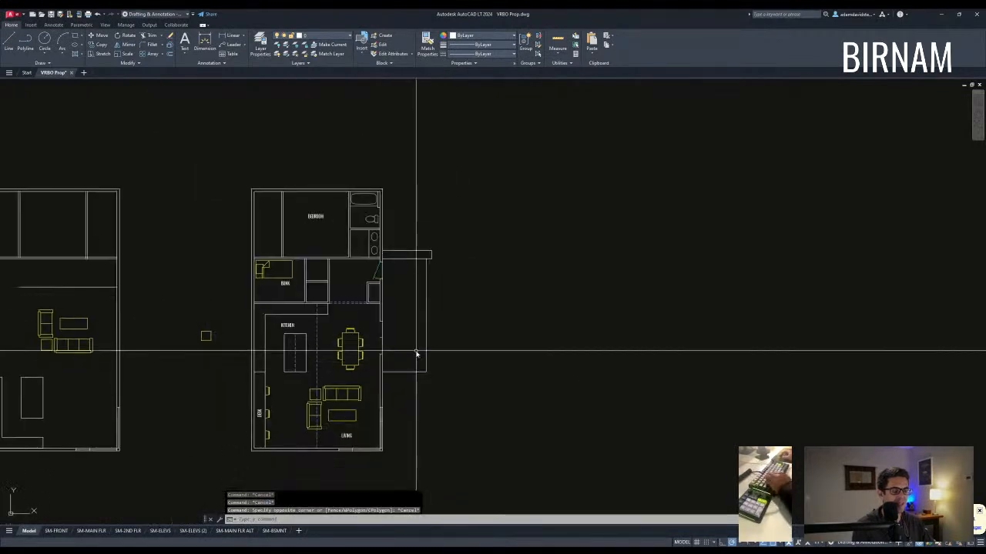
pyautogui.moveTo(391, 339); pyautogui.dragTo(408, 430)
# Step: Copy the round table with four chairs from the furniture symbols into the exterior side area next to the dining table
pyautogui.scroll(-6, 396, 401)
pyautogui.moveTo(383, 164); pyautogui.dragTo(394, 228, button='middle')
pyautogui.scroll(8, 417, 262)
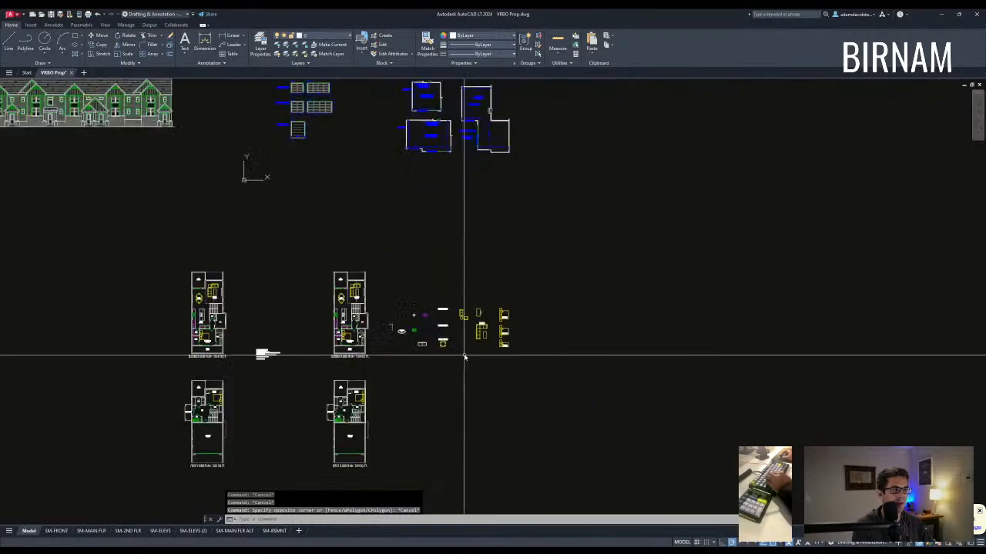
pyautogui.scroll(2, 452, 334)
pyautogui.moveTo(437, 358); pyautogui.dragTo(414, 161, button='middle')
pyautogui.click(452, 334)
pyautogui.click(428, 300)
pyautogui.write('co')
pyautogui.click(433, 313)
pyautogui.scroll(-10, 413, 168)
pyautogui.scroll(10, 416, 259)
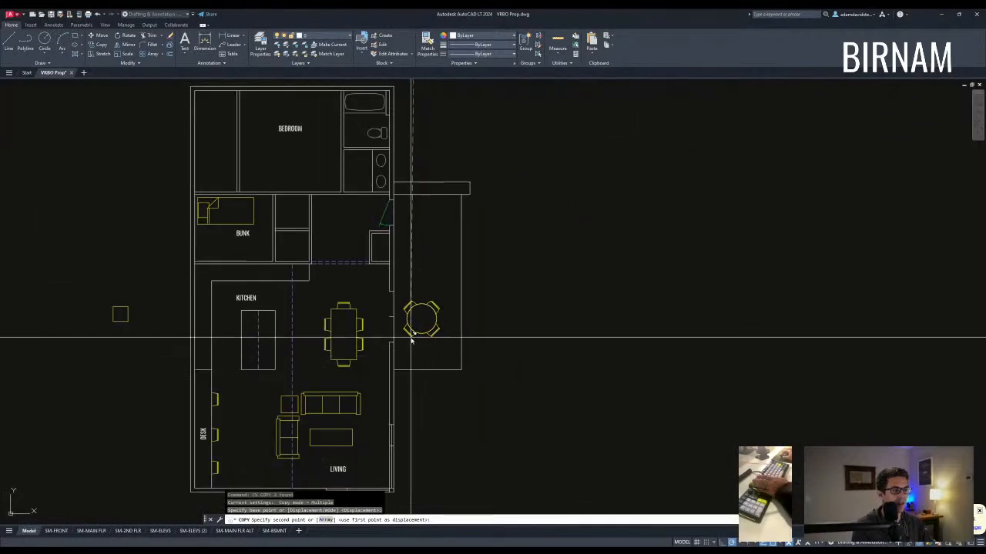
pyautogui.click(417, 339)
pyautogui.press('Escape')
# Step: Measure the depth of the lower closet between the bunk room and the hall
pyautogui.moveTo(483, 313); pyautogui.dragTo(450, 373, button='middle')
pyautogui.moveTo(341, 317); pyautogui.dragTo(407, 321, button='middle')
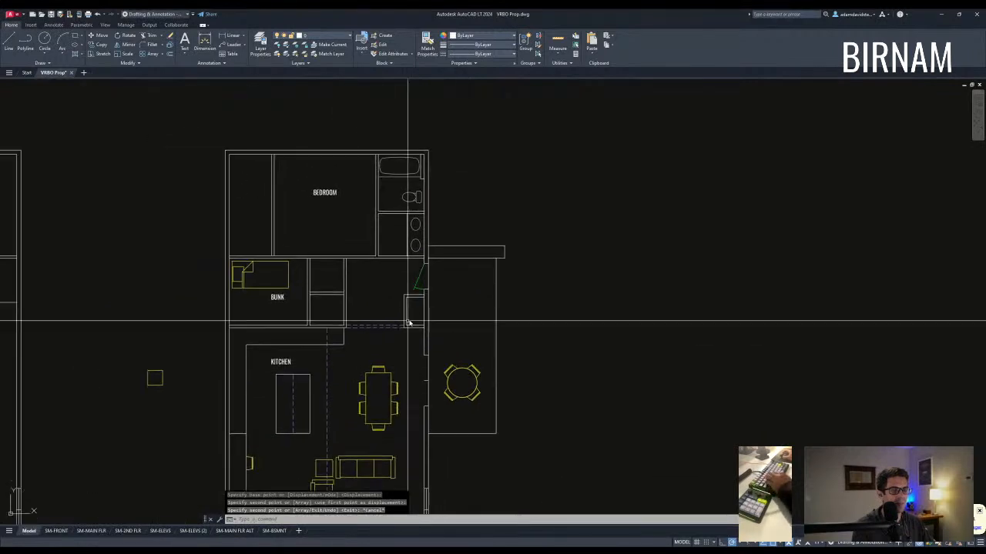
pyautogui.scroll(4, 409, 318)
pyautogui.scroll(-2, 397, 307)
pyautogui.scroll(2, 397, 306)
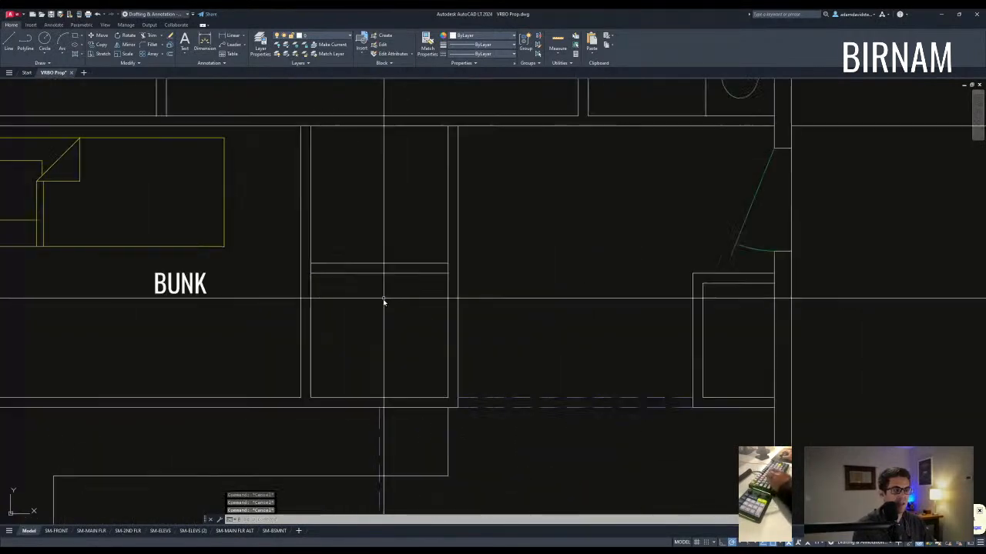
pyautogui.click(477, 291)
pyautogui.press('Escape')
pyautogui.write('di')
pyautogui.press('Return')
pyautogui.click(378, 398)
pyautogui.click(380, 269)
pyautogui.scroll(-2, 382, 279)
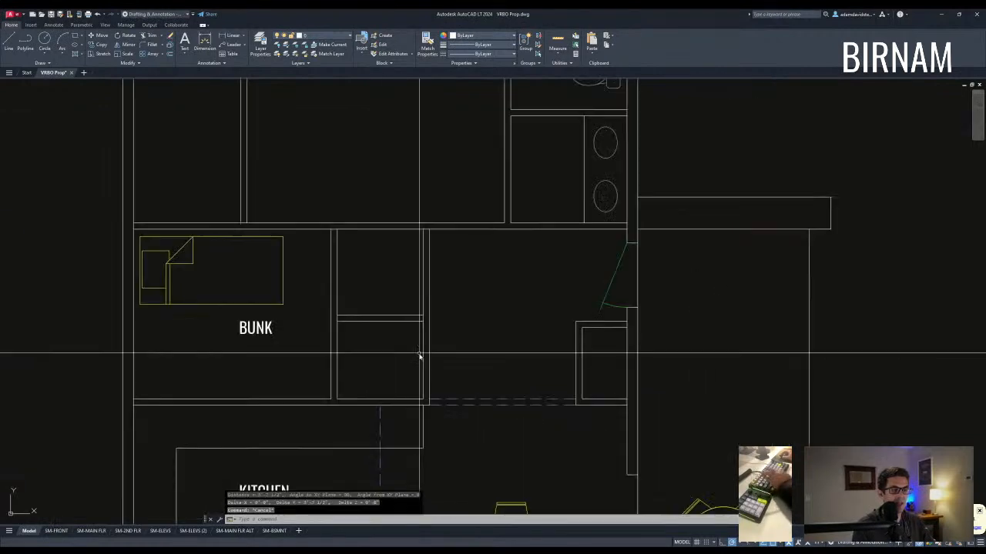
# Step: Trim the closet wall's inner line where it crosses between the two lines of the closet partition
pyautogui.write('tr')
pyautogui.press('Return')
pyautogui.click(390, 317)
pyautogui.scroll(2, 349, 317)
pyautogui.click(454, 316)
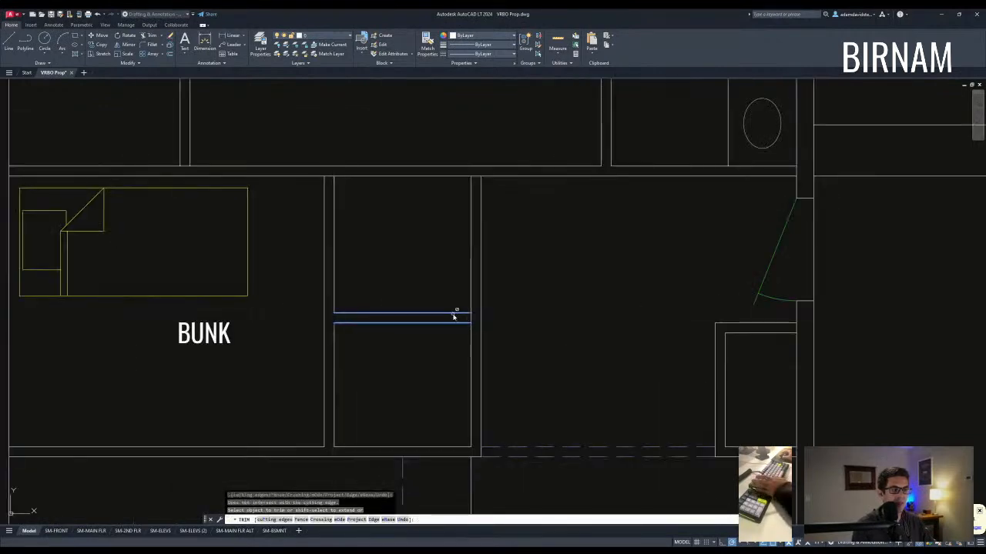
pyautogui.scroll(-2, 468, 319)
pyautogui.press('Escape')
# Step: Fillet the lower closet's bottom line to the outer line of the hall-side wall and cap the wall end with a short line
pyautogui.write('f')
pyautogui.press('Return')
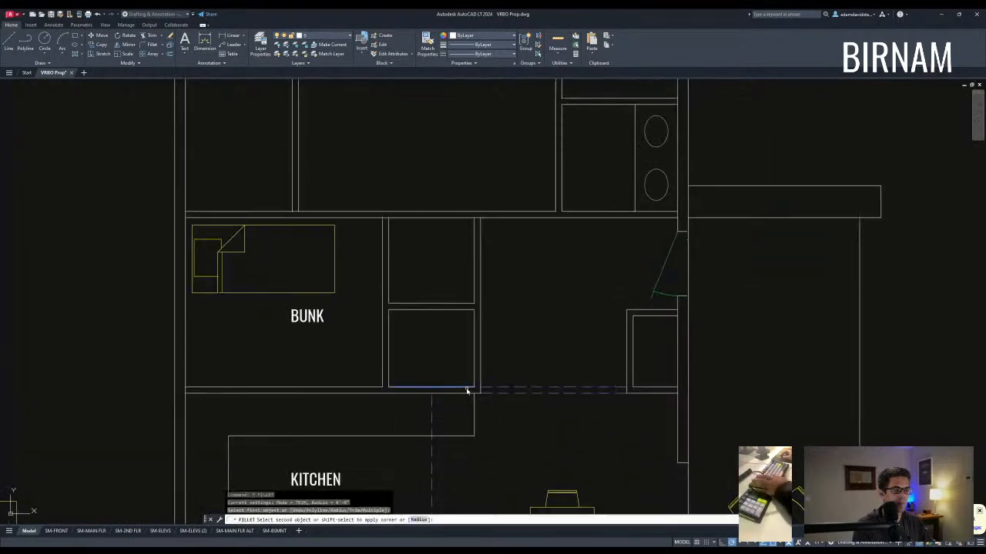
pyautogui.press('Escape')
pyautogui.write('l')
pyautogui.press('Return')
pyautogui.click(479, 386)
pyautogui.click(479, 219)
pyautogui.press('Escape')
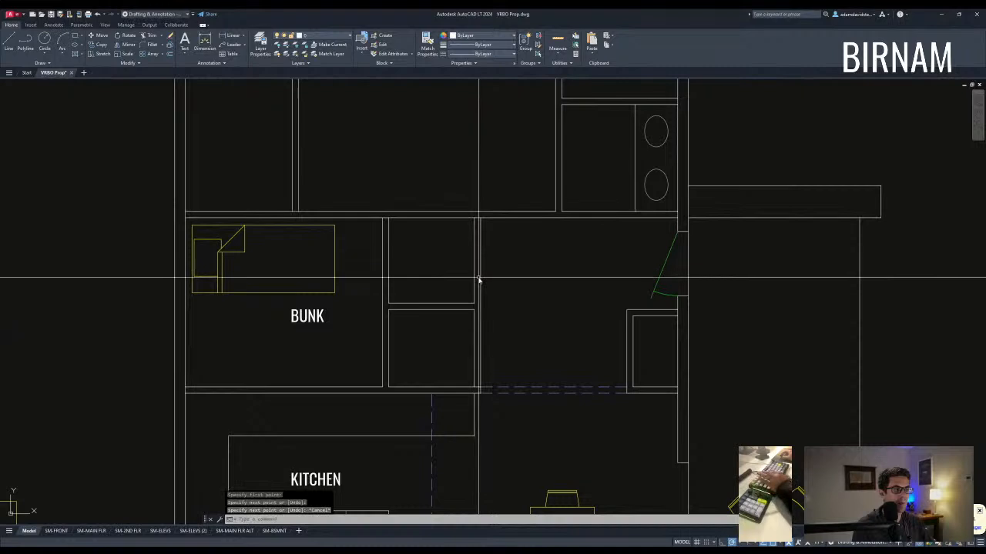
# Step: Fillet the partition's lower line to the hall-side wall's outer line and erase the leftover inner wall line of the lower closet
pyautogui.write('f')
pyautogui.press('Return')
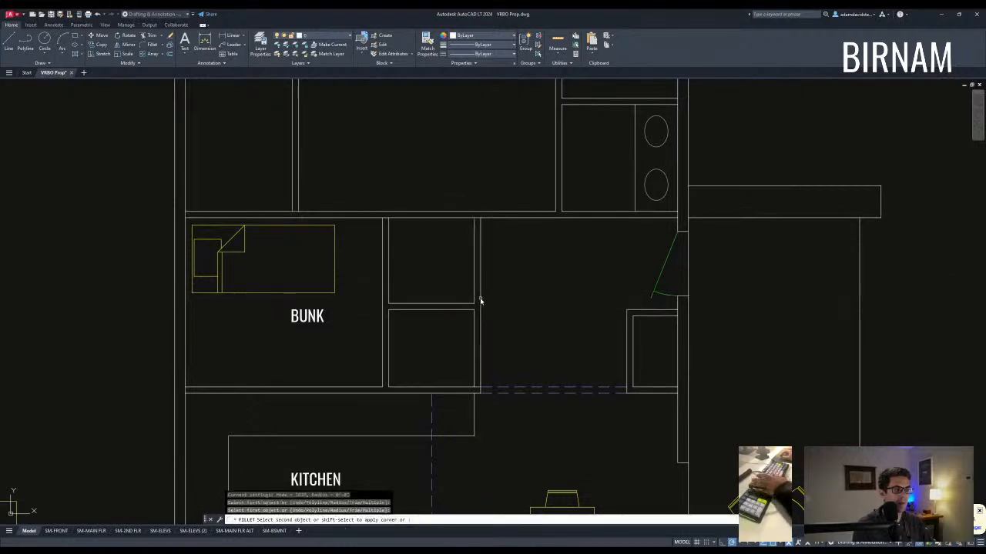
pyautogui.press('Escape')
pyautogui.press('Return')
pyautogui.click(465, 310)
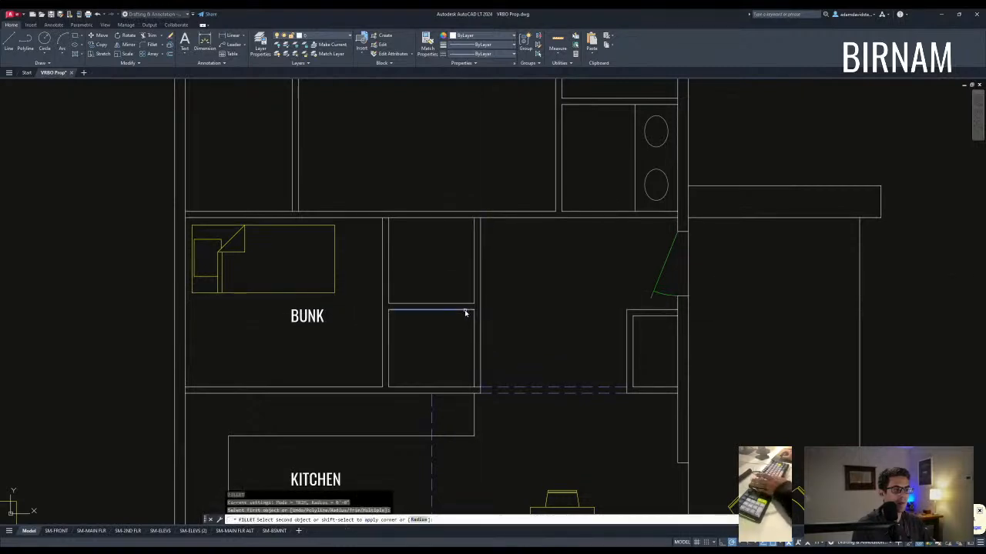
pyautogui.click(481, 296)
pyautogui.click(475, 331)
pyautogui.press('Delete')
# Step: Copy the BUNK label into the upper closet and change the copy's text to MECH
pyautogui.scroll(-2, 489, 331)
pyautogui.click(384, 332)
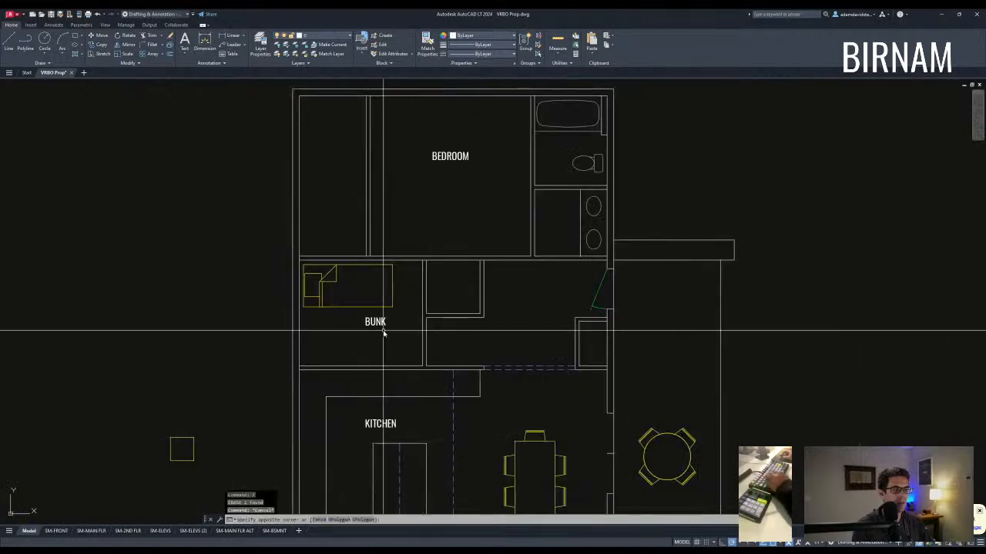
pyautogui.click(375, 325)
pyautogui.write('co')
pyautogui.press('space')
pyautogui.click(375, 325)
pyautogui.click(452, 286)
pyautogui.press('Escape')
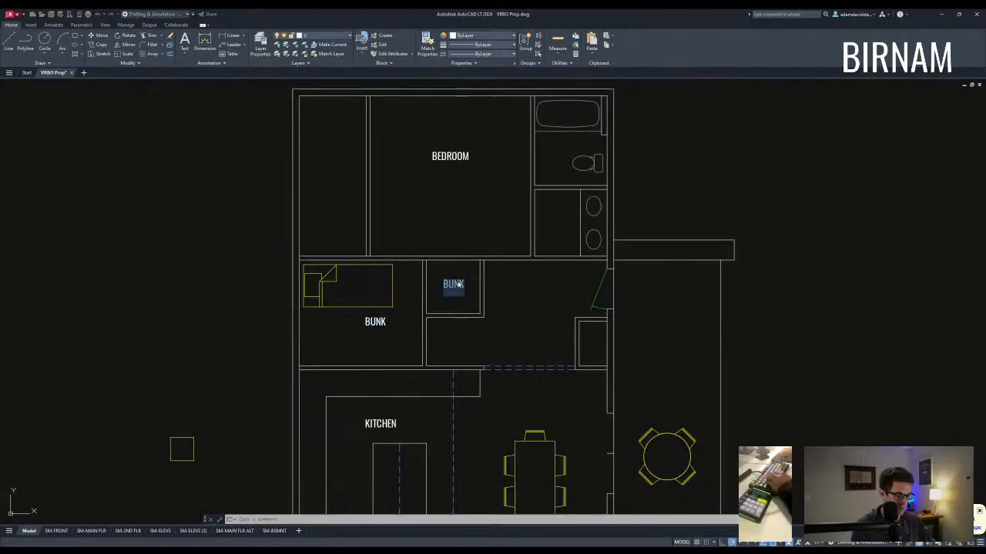
pyautogui.press('Escape')
pyautogui.press('Escape')
# Step: Draw a horizontal line from the midpoint of the bunk room's closet-side wall to the outer face of the exterior wall
pyautogui.write('a')
pyautogui.press('space')
pyautogui.click(423, 313)
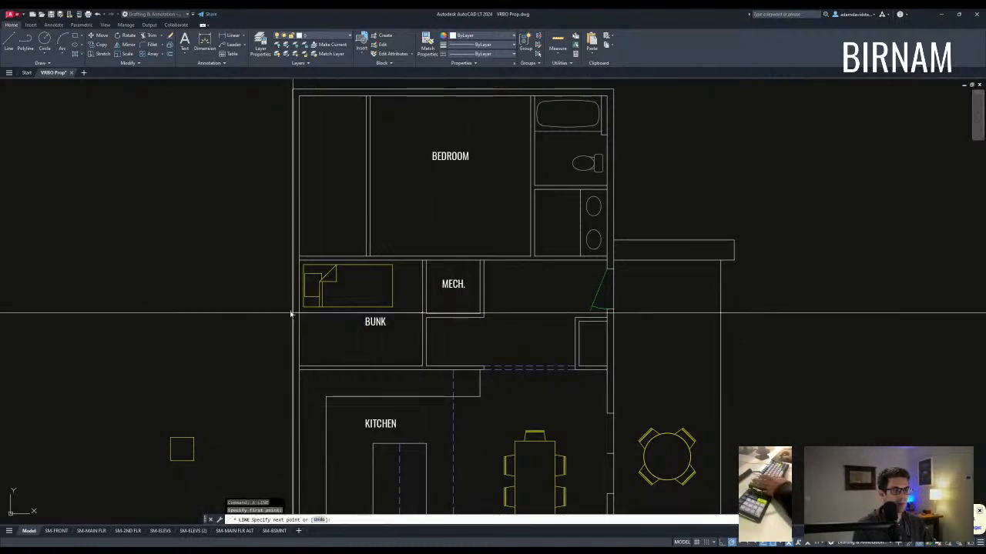
pyautogui.click(293, 311)
pyautogui.press('Escape')
# Step: Trim the horizontal line inside the bunk room, keeping only the segment within the exterior wall
pyautogui.scroll(4, 293, 311)
pyautogui.write('tr')
pyautogui.press('space')
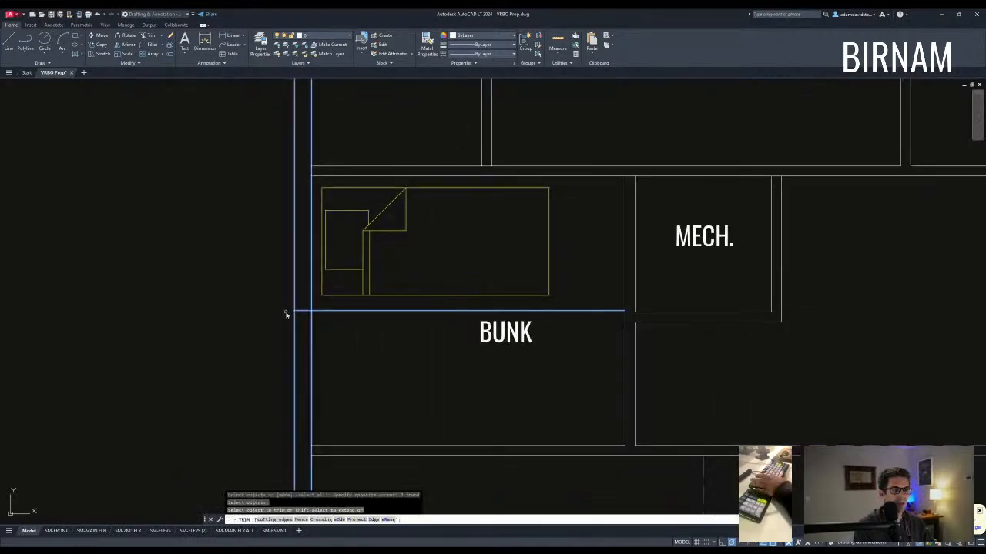
pyautogui.scroll(4, 289, 314)
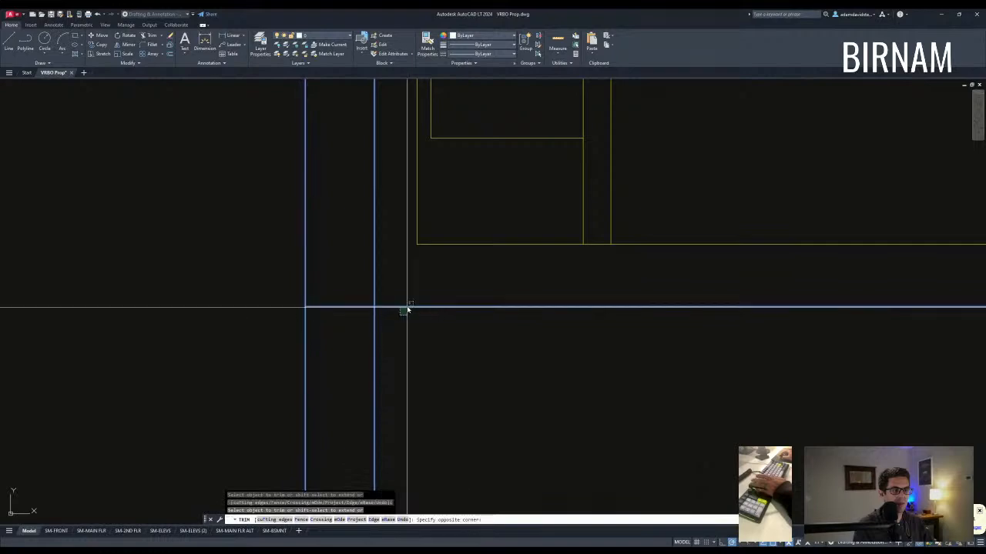
pyautogui.press('Escape')
pyautogui.moveTo(393, 340); pyautogui.dragTo(391, 345, button='middle')
pyautogui.scroll(-4, 390, 346)
# Step: Copy the wall segment 18 inches above and below itself to mark a window opening in the exterior wall
pyautogui.click(273, 362)
pyautogui.click(402, 288)
pyautogui.write('cv')
pyautogui.press('space')
pyautogui.click(419, 390)
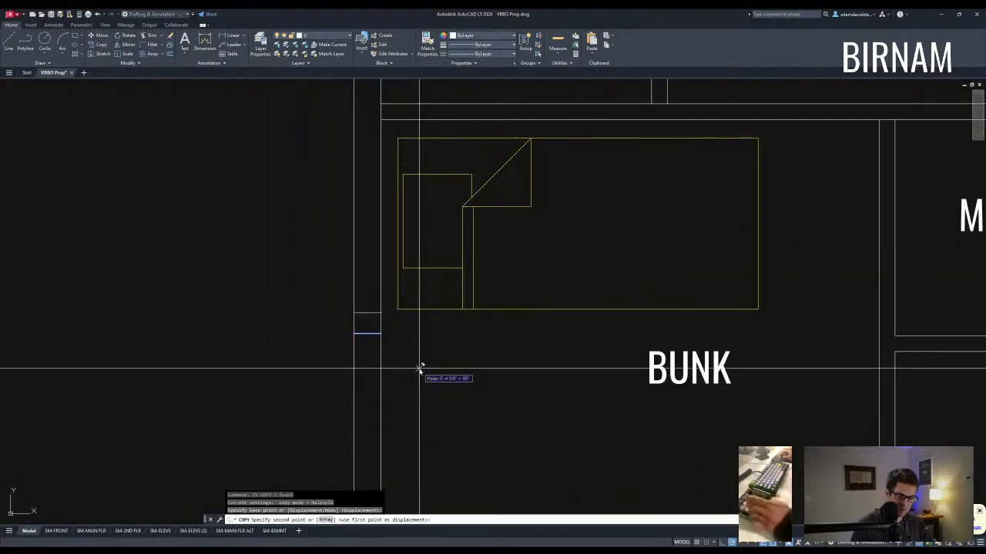
pyautogui.write('18')
pyautogui.press('Return')
pyautogui.press('Escape')
pyautogui.scroll(-5, 418, 385)
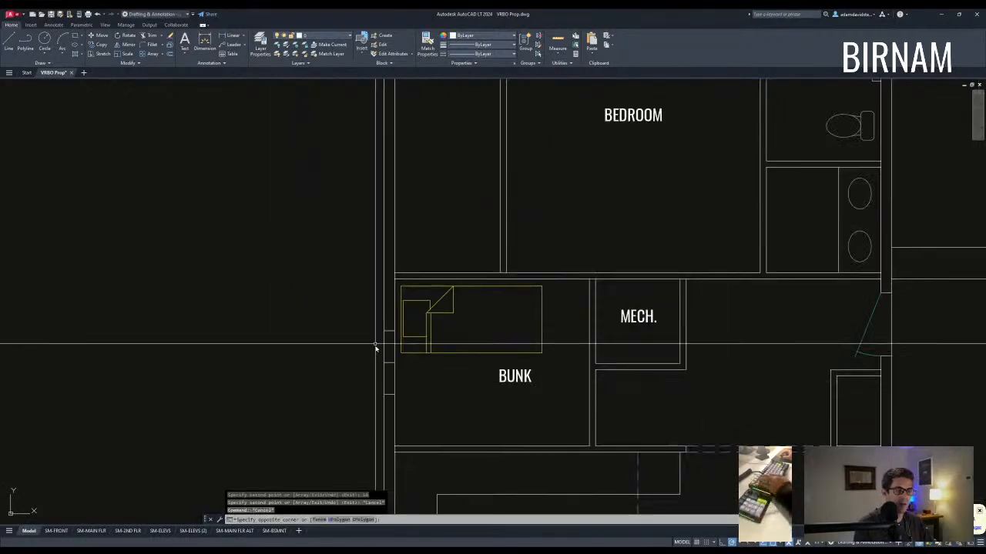
# Step: Erase the two copied opening lines, keeping the middle segment in the exterior wall
pyautogui.press('space')
pyautogui.click(372, 413)
pyautogui.click(419, 377)
pyautogui.write('e')
# Step: Copy the middle segment along the bunk room's exterior wall, including a copy at a distance of 30 inches
pyautogui.click(358, 393)
pyautogui.click(403, 352)
pyautogui.write('cv')
pyautogui.click(424, 403)
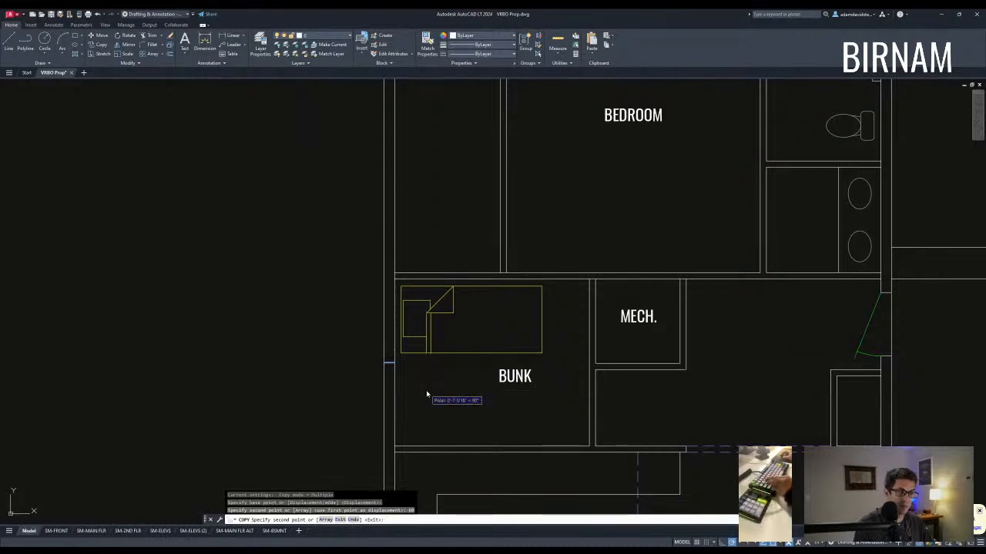
pyautogui.press('Escape')
pyautogui.click(329, 390)
pyautogui.click(446, 310)
pyautogui.write('cv')
pyautogui.click(425, 403)
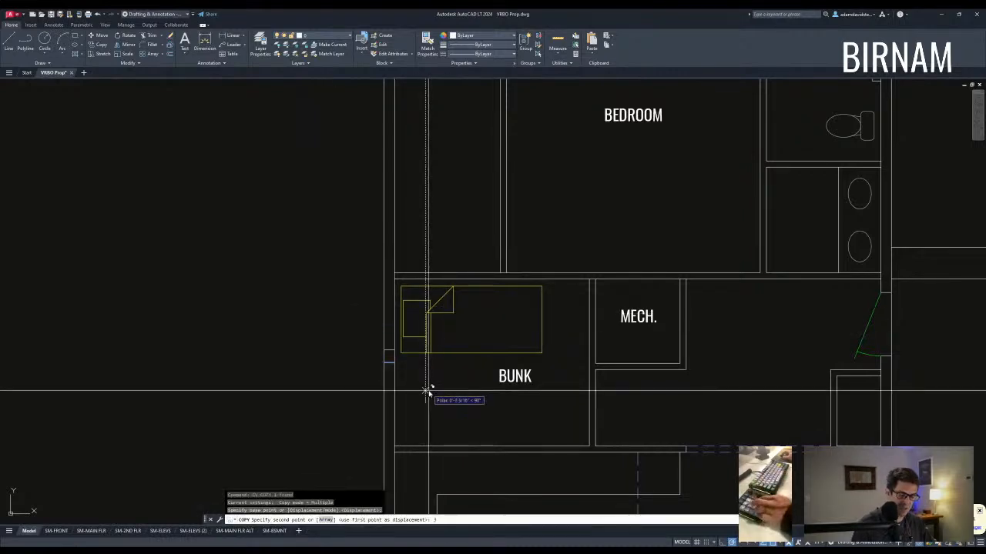
pyautogui.write('30')
pyautogui.press('Return')
pyautogui.press('Escape')
# Step: Erase all the opening lines from the bunk room's exterior wall
pyautogui.click(355, 385)
pyautogui.click(429, 332)
pyautogui.click(429, 332)
pyautogui.write('e')
pyautogui.press('Escape')
pyautogui.press('Escape')
pyautogui.click(378, 395)
pyautogui.click(415, 351)
pyautogui.write('e')
pyautogui.click(376, 425)
pyautogui.click(424, 275)
pyautogui.write('e')
# Step: Draw a horizontal line from the bunk room's partition to the exterior wall and trim it to the segment inside the exterior wall
pyautogui.moveTo(498, 397); pyautogui.dragTo(494, 391, button='middle')
pyautogui.write('l')
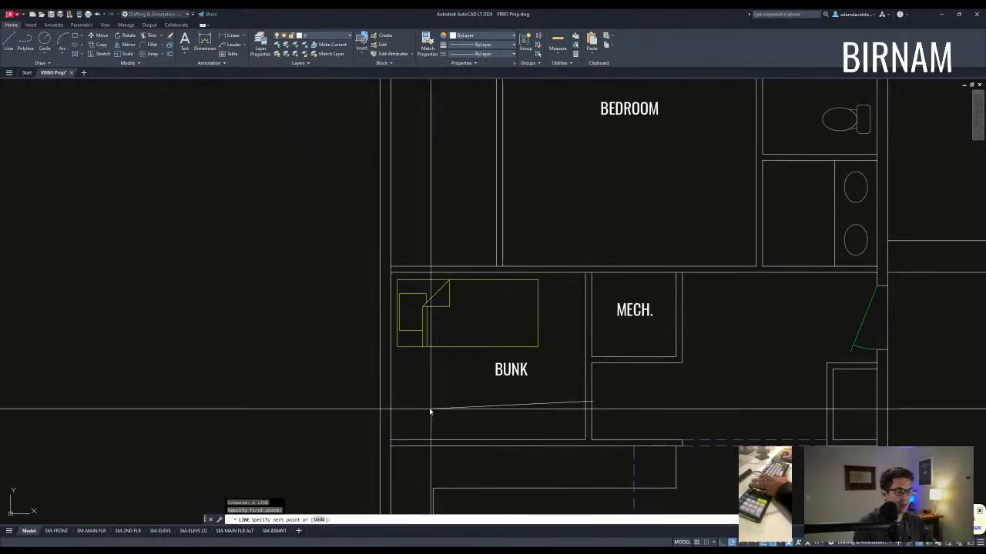
pyautogui.click(380, 401)
pyautogui.press('Escape')
pyautogui.press('Escape')
pyautogui.write('tr')
pyautogui.click(407, 410)
pyautogui.click(374, 390)
pyautogui.press('space')
pyautogui.click(431, 418)
pyautogui.click(417, 388)
# Step: Copy the exterior wall segment 18 inches above and below itself to mark the bunk room window's edges
pyautogui.press('Escape')
pyautogui.click(334, 422)
pyautogui.click(420, 371)
pyautogui.write('cv 18')
pyautogui.press('space')
pyautogui.write('18')
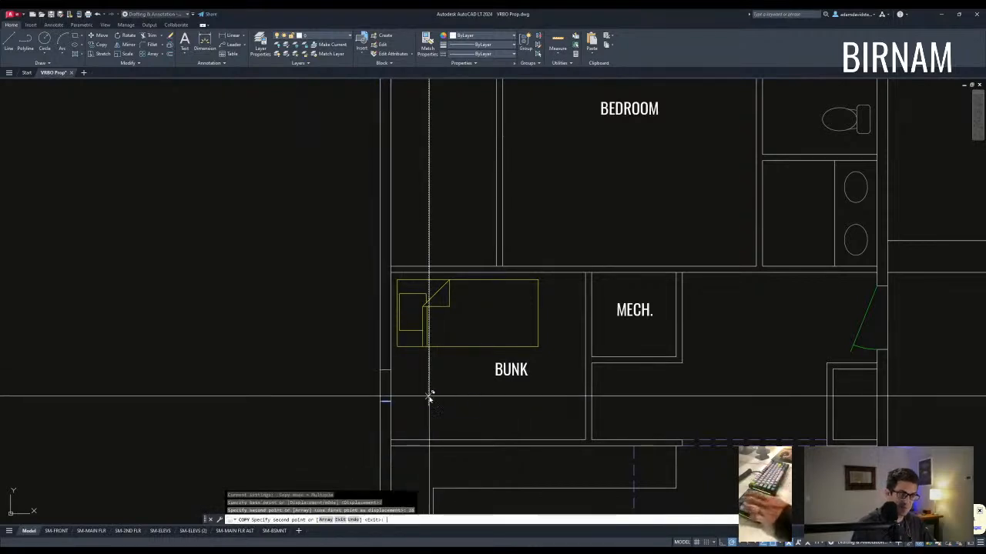
pyautogui.press('Escape')
pyautogui.press('Escape')
# Step: Erase the middle segment and draw a vertical line between the two window edges in the bunk room's exterior wall
pyautogui.click(365, 416)
pyautogui.click(403, 398)
pyautogui.write('e ')
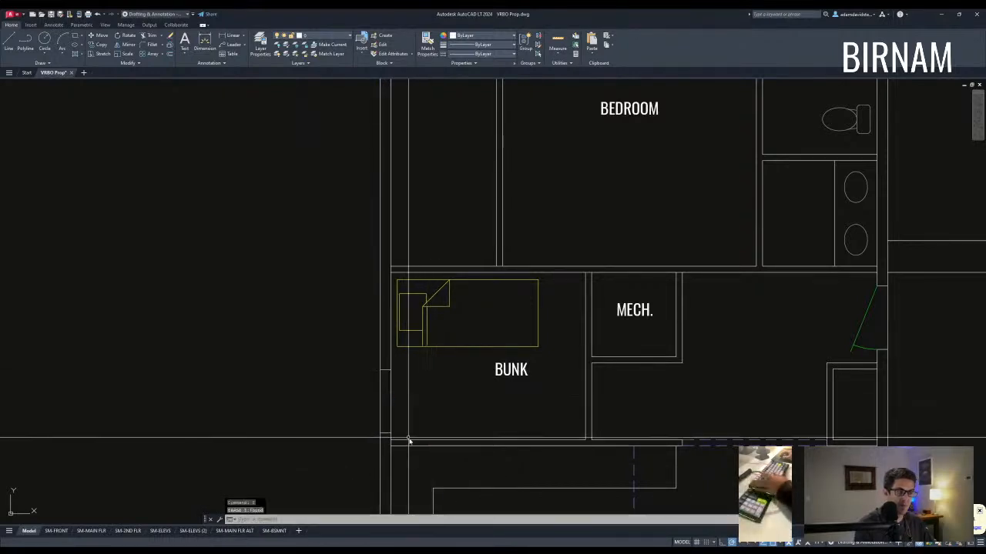
pyautogui.write('l')
pyautogui.click(383, 433)
pyautogui.scroll(-2, 462, 389)
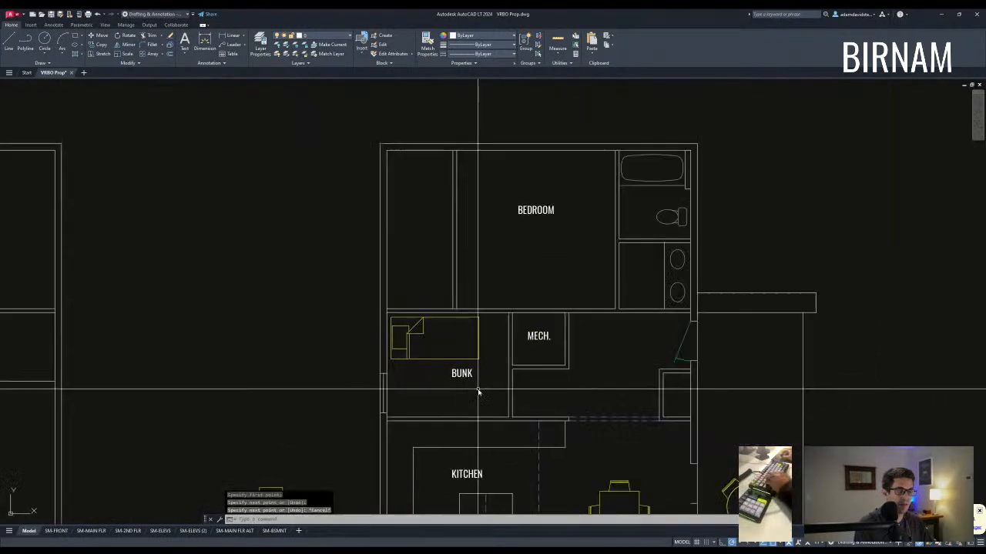
# Step: Draw a short line across the partition between the bunk room and hall and copy it 18 inches above and below
pyautogui.scroll(2, 517, 381)
pyautogui.click(488, 381)
pyautogui.press('Escape')
pyautogui.click(480, 391)
pyautogui.click(537, 347)
pyautogui.write('co')
pyautogui.click(513, 394)
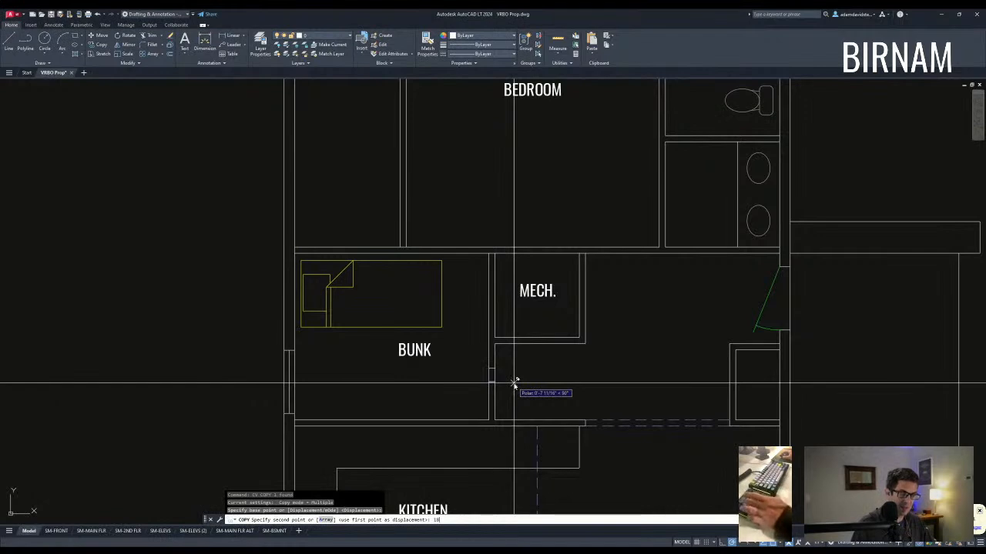
pyautogui.press('space')
# Step: Erase the middle line and trim the partition between the two remaining lines to open the bunk room doorway
pyautogui.click(477, 393)
pyautogui.click(505, 373)
pyautogui.write('e tr')
pyautogui.click(513, 440)
pyautogui.click(474, 331)
pyautogui.press('space')
pyautogui.click(503, 370)
pyautogui.click(471, 385)
pyautogui.press('Escape')
pyautogui.press('Escape')
pyautogui.click(480, 412)
pyautogui.press('Escape')
pyautogui.press('Escape')
pyautogui.scroll(-2, 486, 295)
pyautogui.scroll(2, 531, 356)
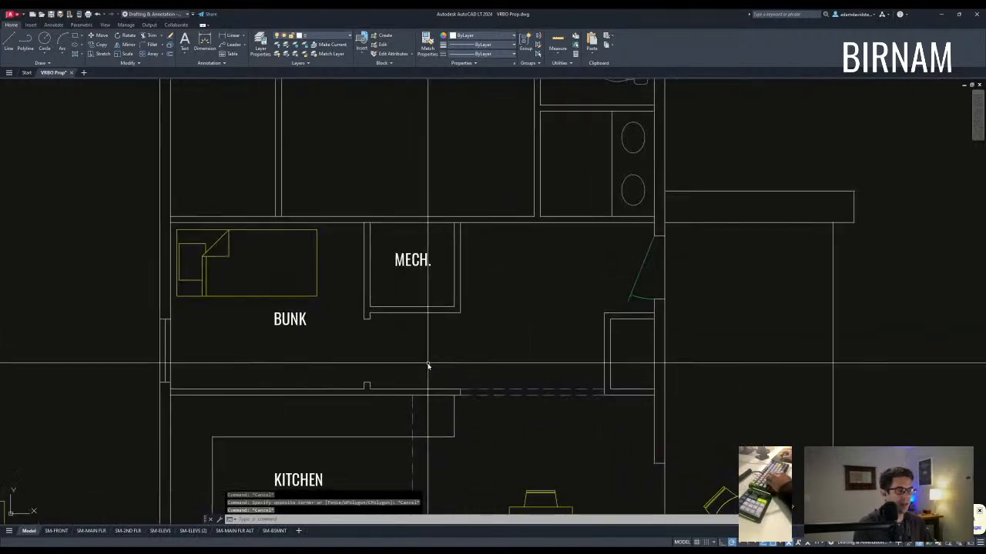
pyautogui.click(450, 394)
pyautogui.press('Escape')
pyautogui.press('Escape')
pyautogui.click(404, 331)
pyautogui.press('Escape')
pyautogui.press('Escape')
pyautogui.scroll(-2, 396, 430)
pyautogui.scroll(2, 420, 322)
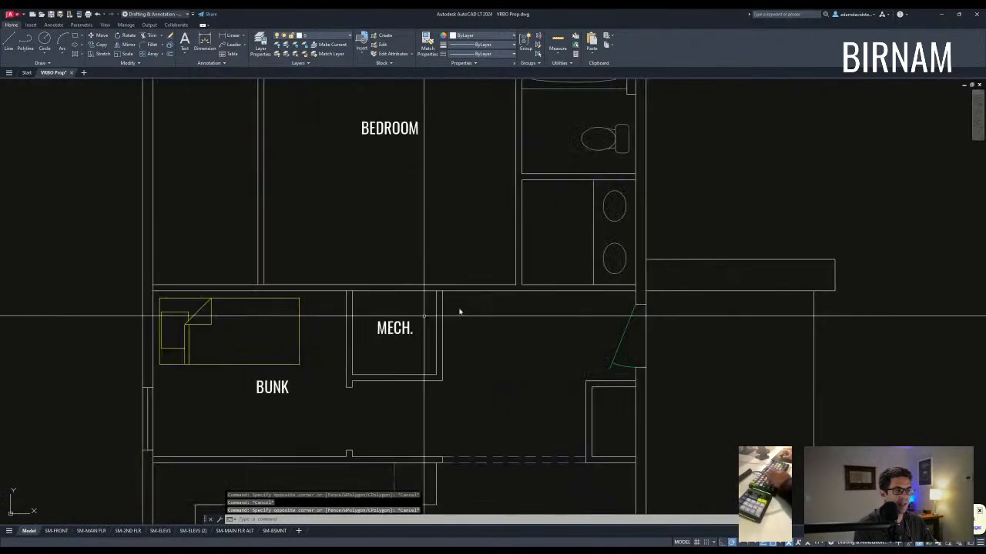
# Step: Trim the wall line between bedroom and bunk room where the bedroom closet's partition joins it
pyautogui.write('tr')
pyautogui.click(480, 306)
pyautogui.click(288, 260)
pyautogui.press('space')
pyautogui.scroll(2, 351, 296)
pyautogui.scroll(2, 348, 291)
pyautogui.press('Escape')
pyautogui.scroll(-4, 468, 377)
pyautogui.scroll(-2, 467, 378)
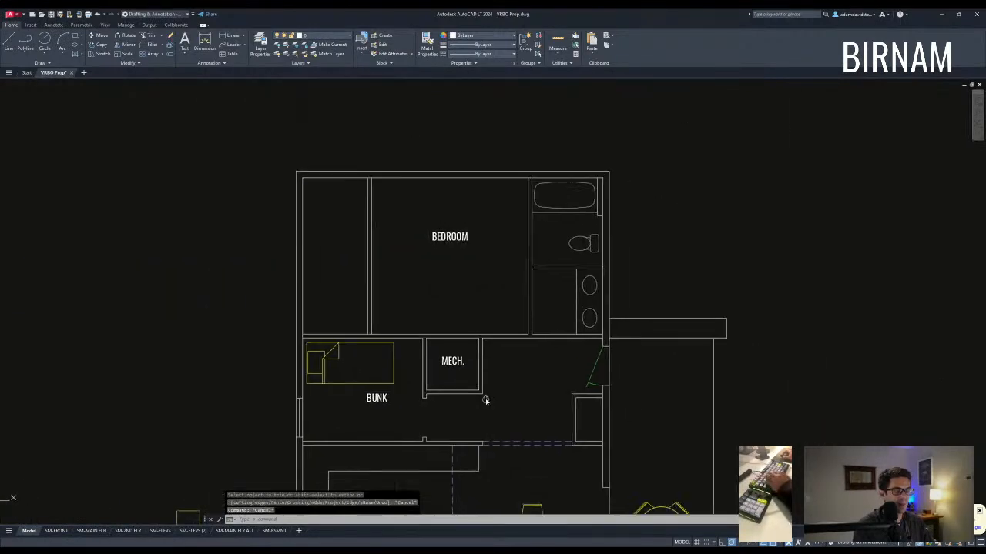
pyautogui.scroll(4, 364, 355)
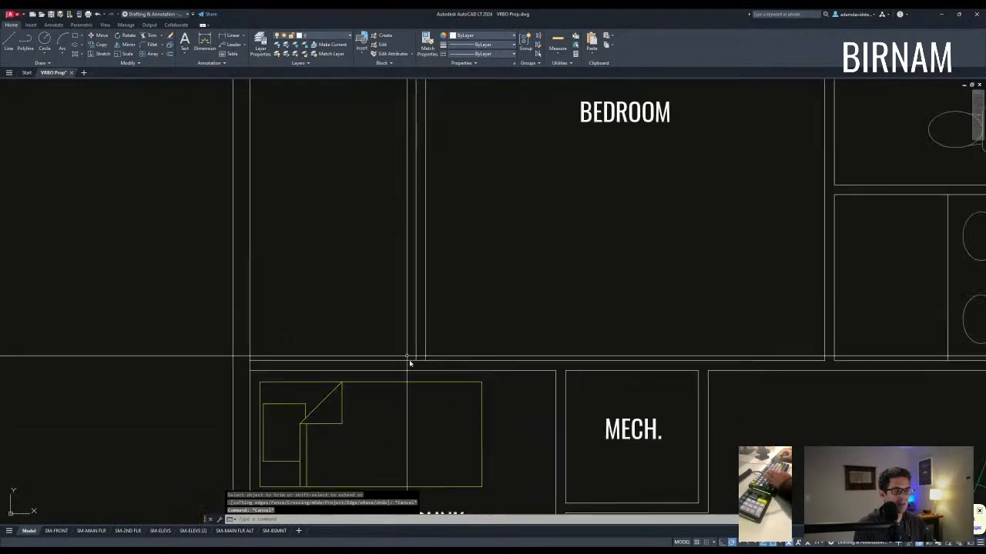
pyautogui.write('tr')
pyautogui.click(443, 368)
pyautogui.click(406, 370)
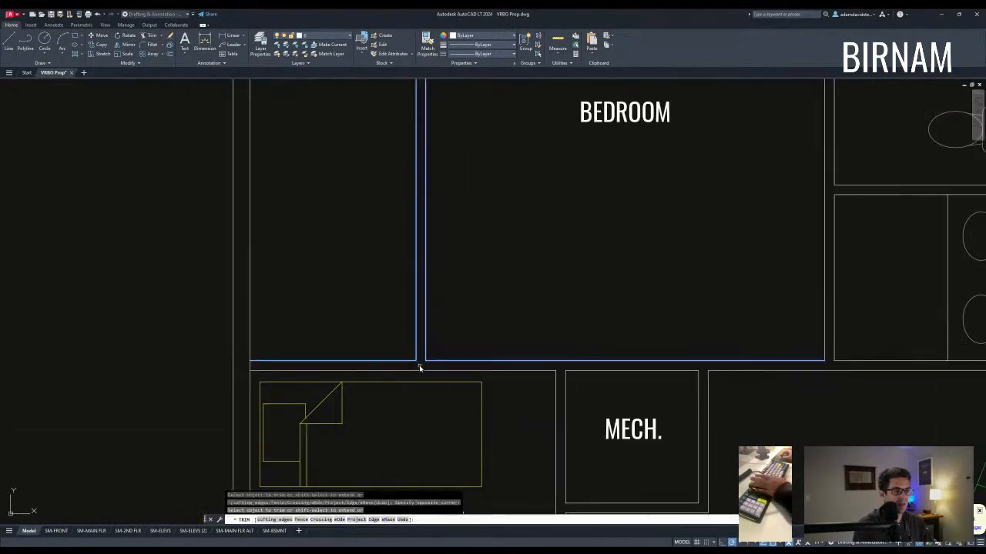
pyautogui.press('Escape')
pyautogui.scroll(-5, 432, 370)
pyautogui.scroll(1, 478, 350)
pyautogui.press('Escape')
pyautogui.moveTo(364, 269); pyautogui.dragTo(425, 340, button='middle')
pyautogui.press('Escape')
pyautogui.write('o')
pyautogui.press('Escape')
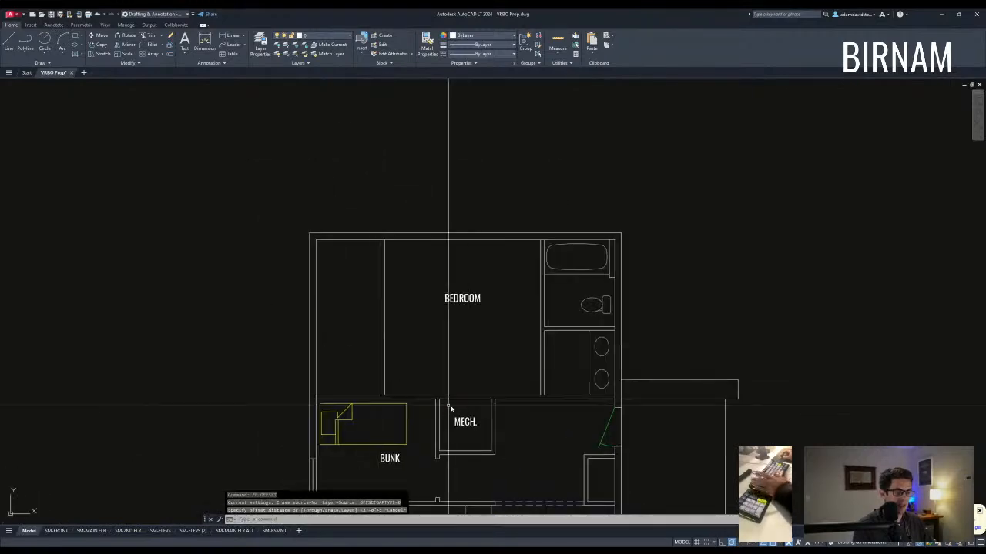
pyautogui.scroll(-2, 465, 454)
pyautogui.moveTo(467, 462); pyautogui.dragTo(434, 376, button='middle')
pyautogui.press('Escape')
pyautogui.press('Escape')
pyautogui.scroll(4, 439, 403)
pyautogui.scroll(2, 466, 383)
pyautogui.click(479, 382)
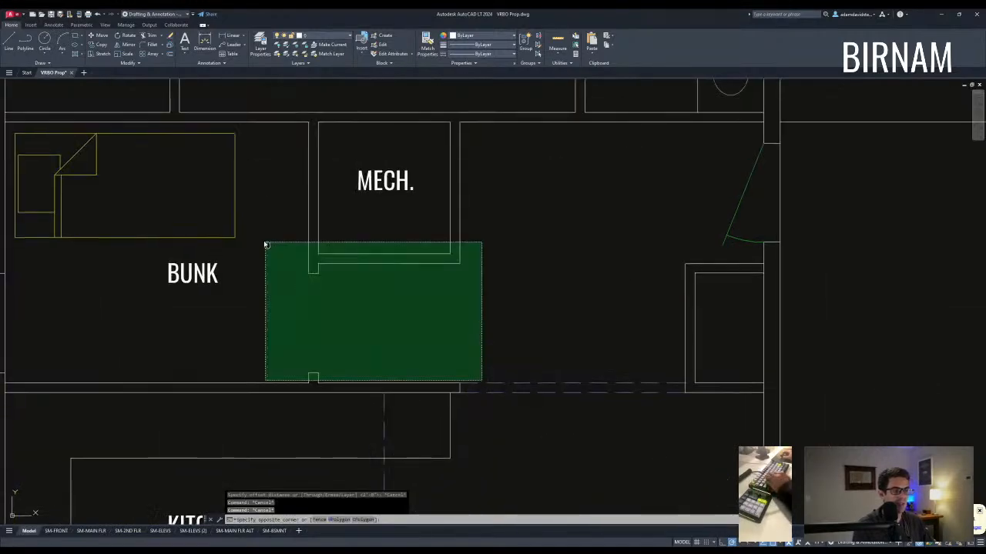
pyautogui.scroll(-3, 264, 242)
pyautogui.click(262, 266)
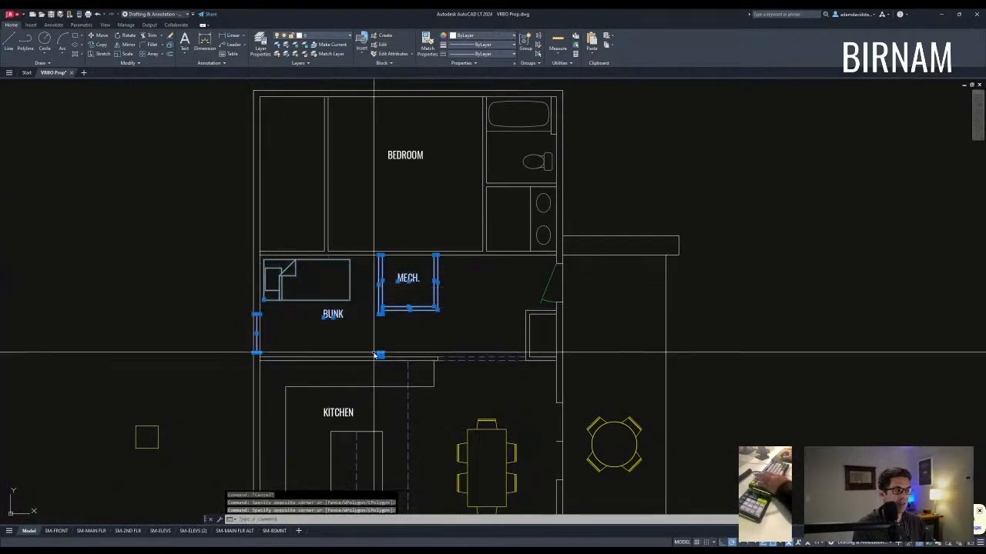
pyautogui.press('Escape')
pyautogui.press('Escape')
# Step: Draw a diagonal reference line from the corner of the hall opening up to the wall below the bathroom
pyautogui.click(438, 357)
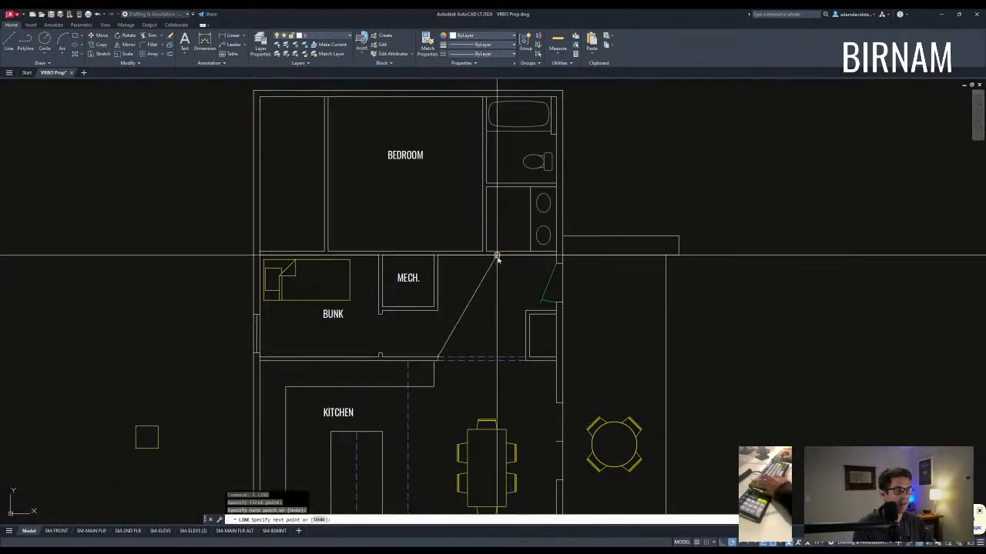
pyautogui.click(497, 256)
pyautogui.press('Escape')
pyautogui.press('Escape')
# Step: Mirror the bunk room's bed, window, doorway, labels and mechanical closet vertically about the room's horizontal midline, erasing the source objects
pyautogui.click(424, 358)
pyautogui.click(263, 281)
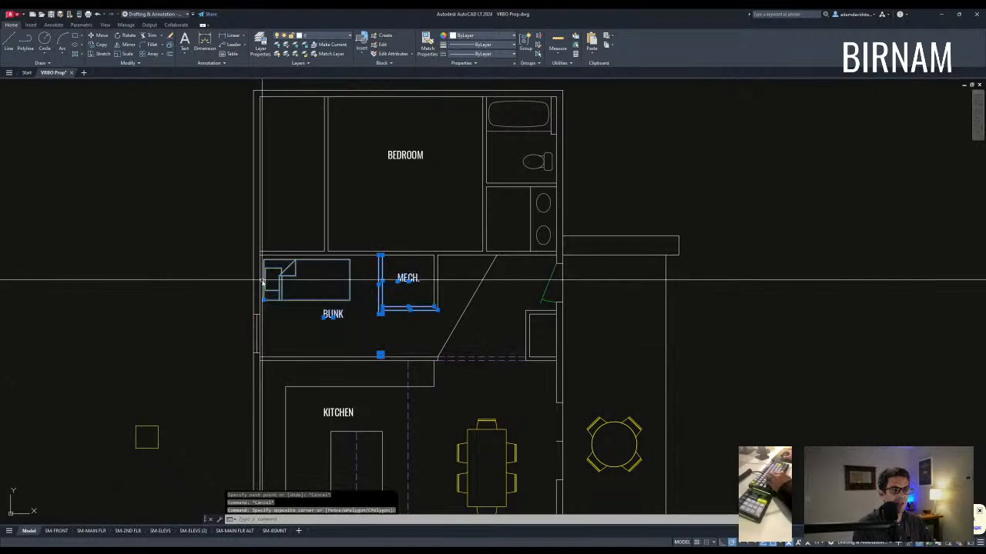
pyautogui.click(422, 300)
pyautogui.moveTo(454, 308); pyautogui.dragTo(445, 308, button='middle')
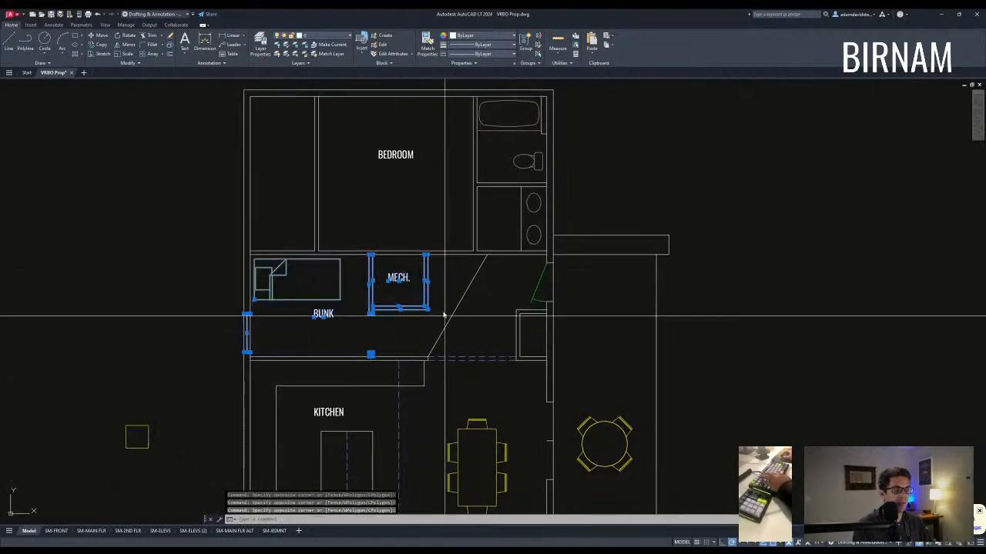
pyautogui.write('mi')
pyautogui.press('Return')
pyautogui.write('y')
pyautogui.press('Return')
pyautogui.press('Escape')
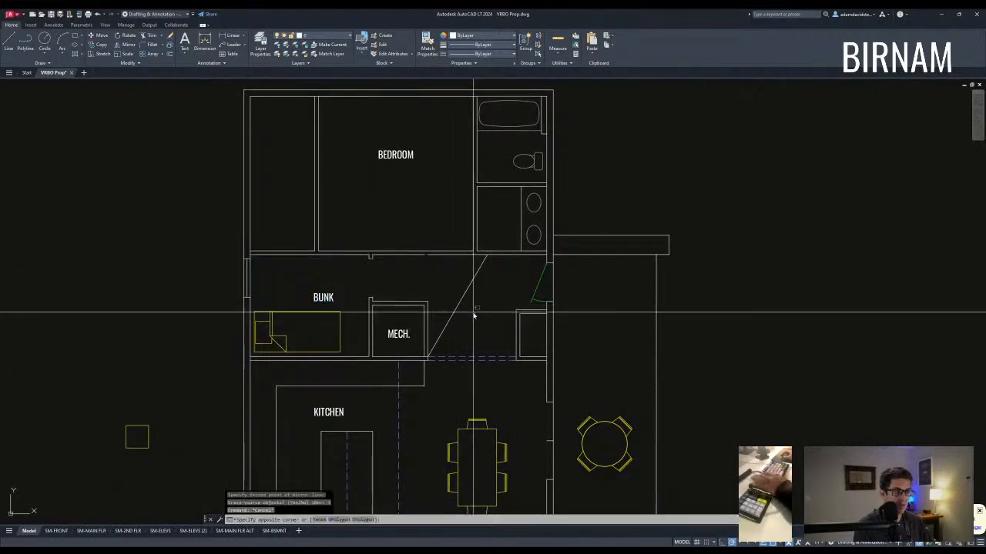
# Step: Erase the diagonal reference line and join the mechanical closet's outer wall to the kitchen wall with Fillet
pyautogui.scroll(3, 424, 362)
pyautogui.write('f')
pyautogui.press('Return')
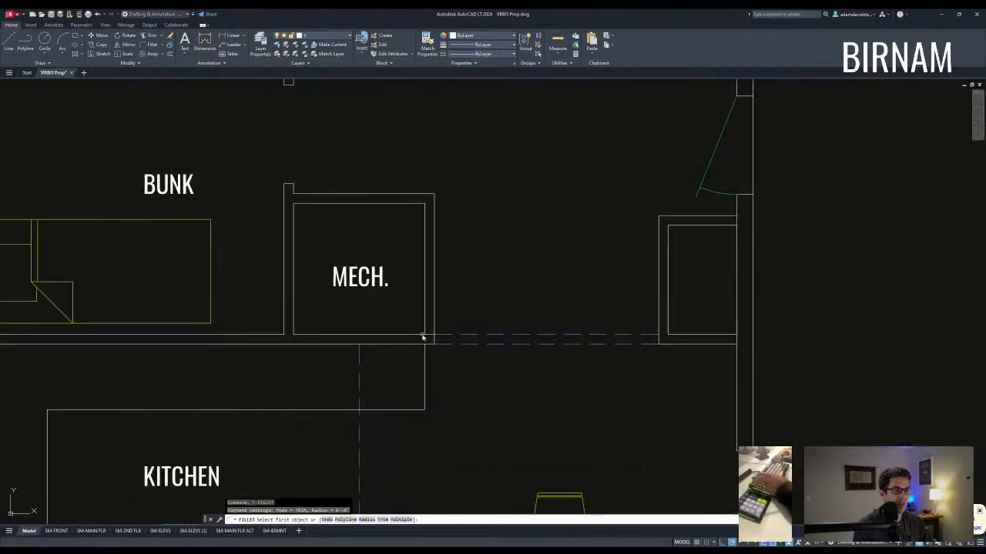
pyautogui.scroll(-4, 422, 331)
pyautogui.press('Escape')
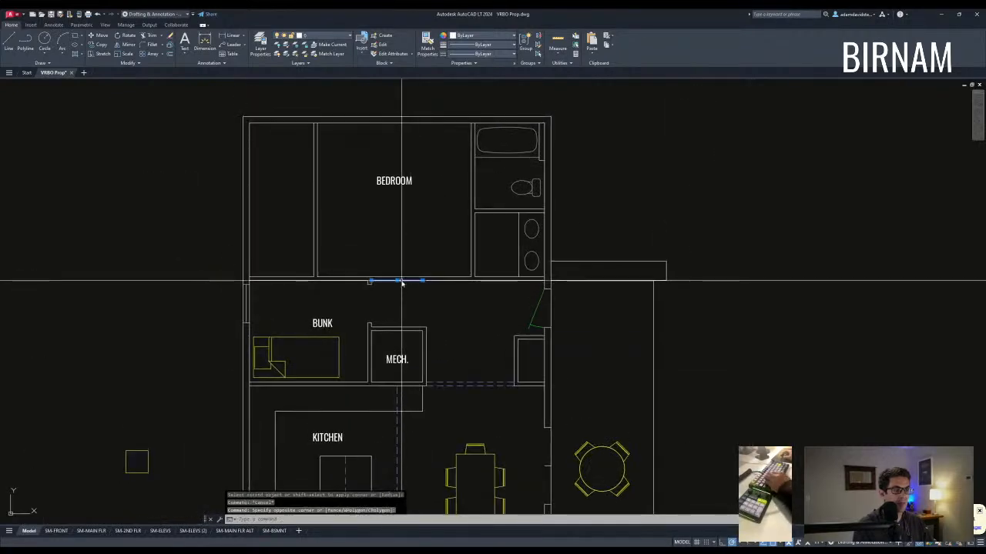
# Step: Extend the bunk room's upper wall line across the gap left by the relocated mechanical closet
pyautogui.write('ex')
pyautogui.press('Return')
pyautogui.scroll(2, 375, 288)
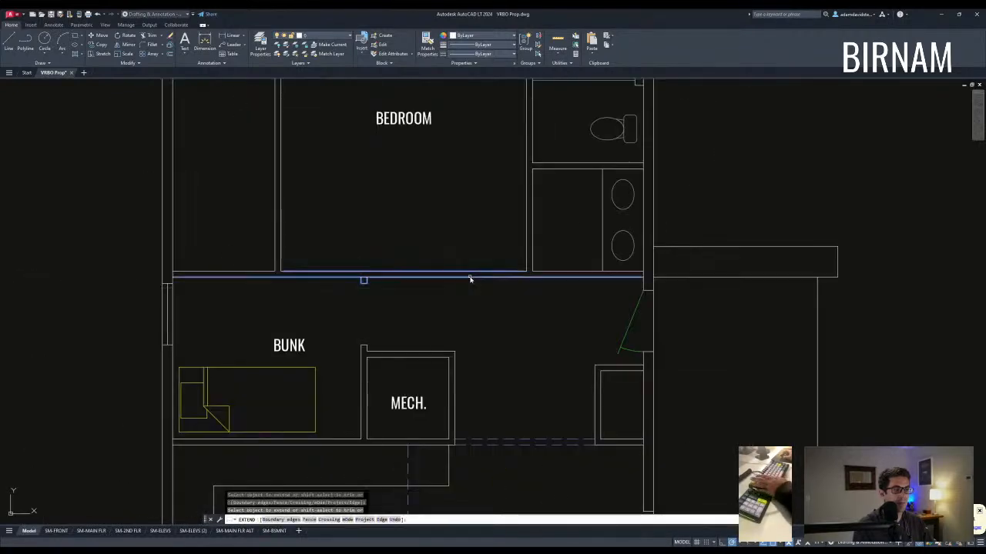
pyautogui.press('Escape')
# Step: Offset the bedroom closet's lower wall line 25 inches upward to start a new cross partition
pyautogui.moveTo(372, 332); pyautogui.dragTo(414, 343, button='middle')
pyautogui.scroll(-2, 425, 342)
pyautogui.write('ff')
pyautogui.press('Return')
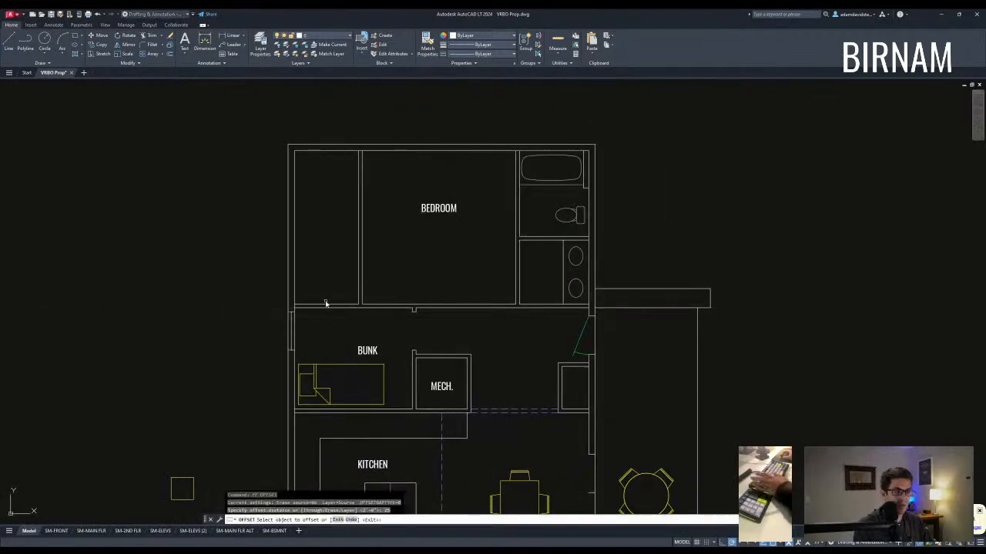
pyautogui.click(322, 300)
pyautogui.press('Escape')
pyautogui.press('Escape')
pyautogui.press('Escape')
# Step: Trim the bedroom closet's vertical partition line where the new cross partition meets it
pyautogui.write('tr')
pyautogui.scroll(5, 349, 276)
pyautogui.click(375, 287)
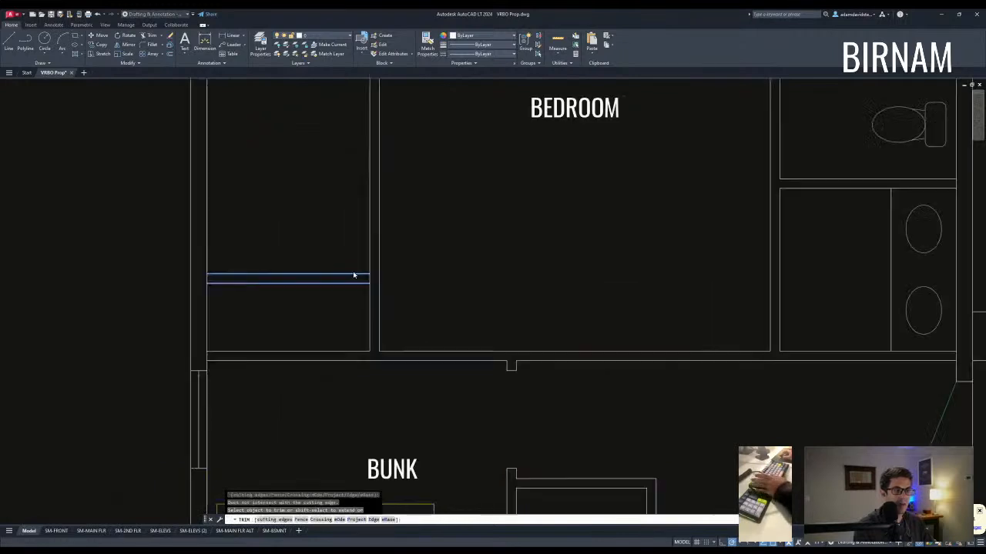
pyautogui.press('Escape')
pyautogui.press('Escape')
pyautogui.scroll(-6, 402, 336)
pyautogui.scroll(2, 403, 289)
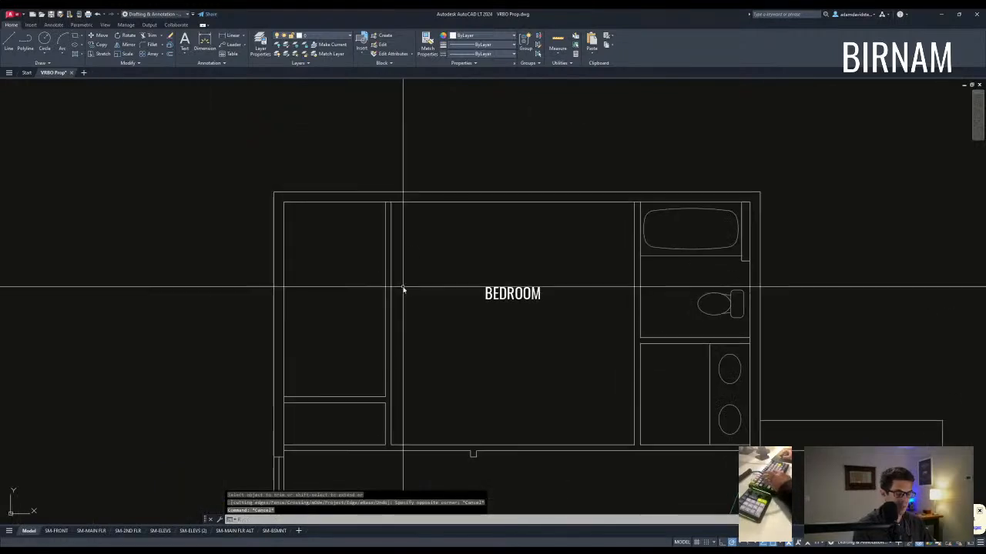
# Step: Offset the bedroom's upper inner wall line 4 inches down to mark a closet door jamb
pyautogui.write('ff')
pyautogui.press('space')
pyautogui.write('4')
pyautogui.click(399, 209)
pyautogui.press('Escape')
pyautogui.press('Escape')
# Step: Trim the offset line outside the closet partition on both sides, leaving a short jamb line across the partition
pyautogui.scroll(2, 396, 210)
pyautogui.write('tr')
pyautogui.click(411, 221)
pyautogui.click(362, 205)
pyautogui.press('space')
pyautogui.click(361, 205)
pyautogui.click(352, 211)
pyautogui.click(406, 214)
pyautogui.click(405, 203)
pyautogui.press('Escape')
# Step: Copy the short jamb line 28 inches down the closet partition to mark the door opening's other side
pyautogui.click(363, 234)
pyautogui.click(402, 202)
pyautogui.write('co')
pyautogui.click(429, 238)
pyautogui.write('2')
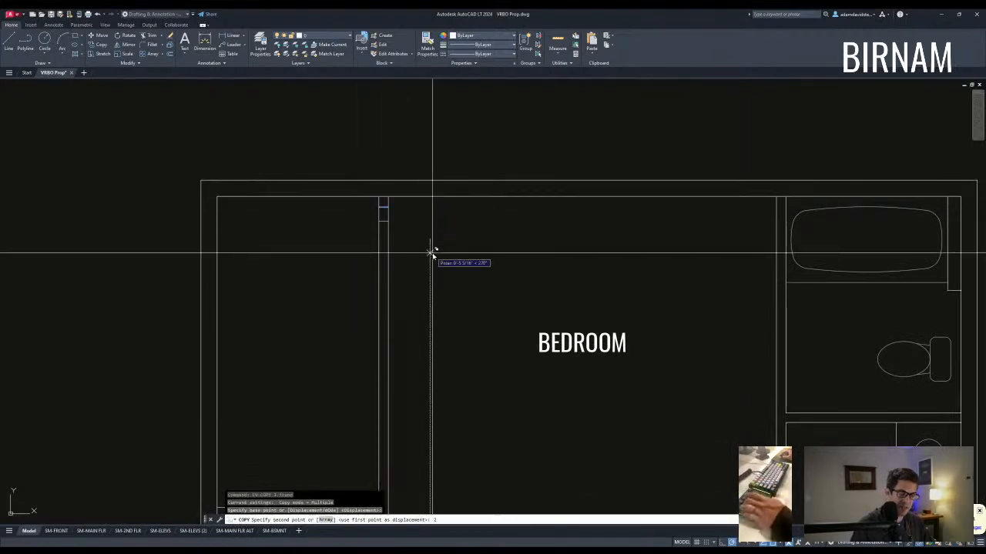
pyautogui.write('8')
pyautogui.press('space')
pyautogui.press('Escape')
pyautogui.press('Escape')
# Step: Trim both partition lines between the two jambs to open the bedroom closet doorway
pyautogui.scroll(-5, 427, 296)
pyautogui.write('t')
pyautogui.press('space')
pyautogui.scroll(4, 425, 291)
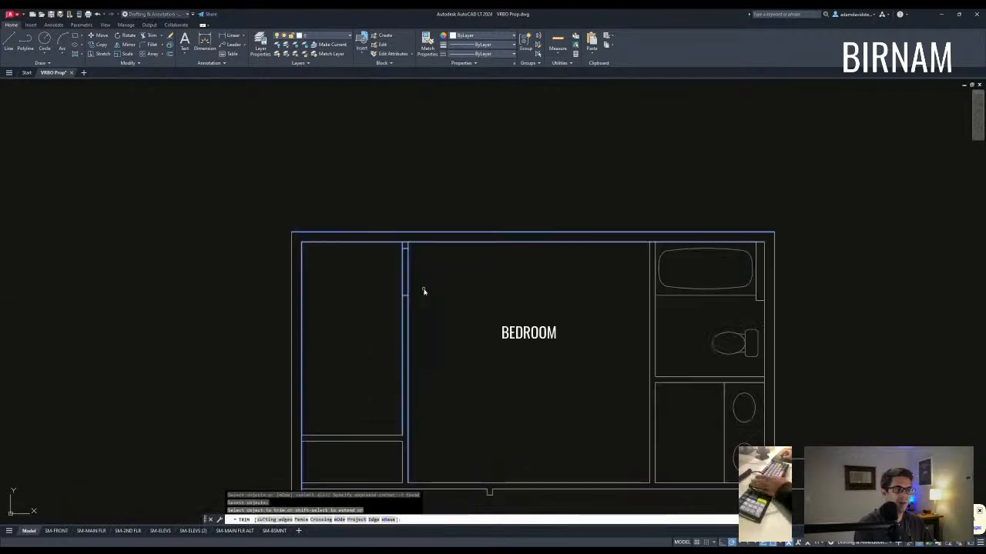
pyautogui.press('Escape')
# Step: Draw a door-swing circle centred on the upper closet jamb with its radius reaching the lower jamb, plus an angled door leaf line into the closet
pyautogui.write('c')
pyautogui.press('space')
pyautogui.click(402, 249)
pyautogui.click(403, 296)
pyautogui.write('l')
pyautogui.press('space')
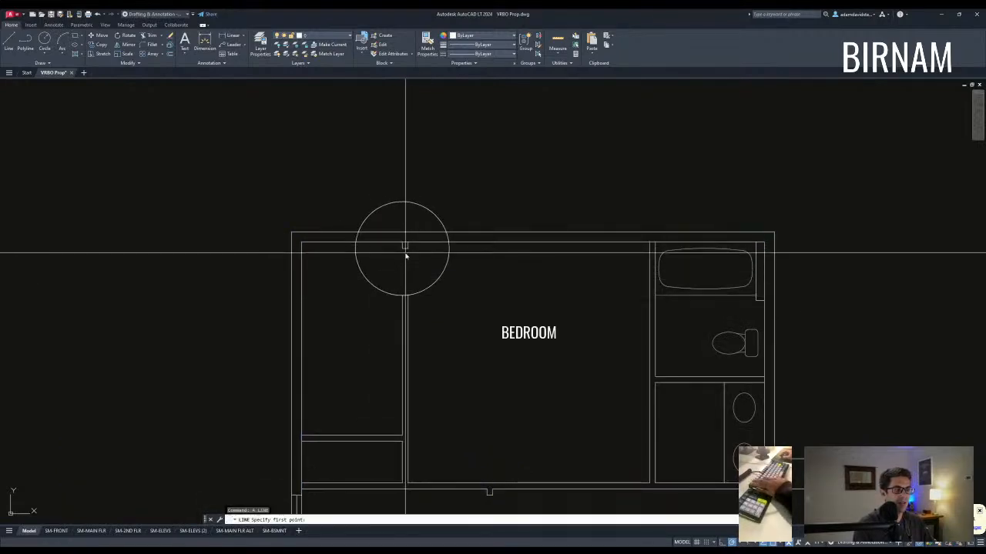
pyautogui.scroll(4, 383, 301)
pyautogui.click(383, 290)
pyautogui.press('Escape')
# Step: Trim the circle and door leaf so only the closet door's swing arc remains
pyautogui.moveTo(411, 293); pyautogui.dragTo(403, 300, button='middle')
pyautogui.scroll(-4, 403, 301)
pyautogui.write('tr')
pyautogui.press('space')
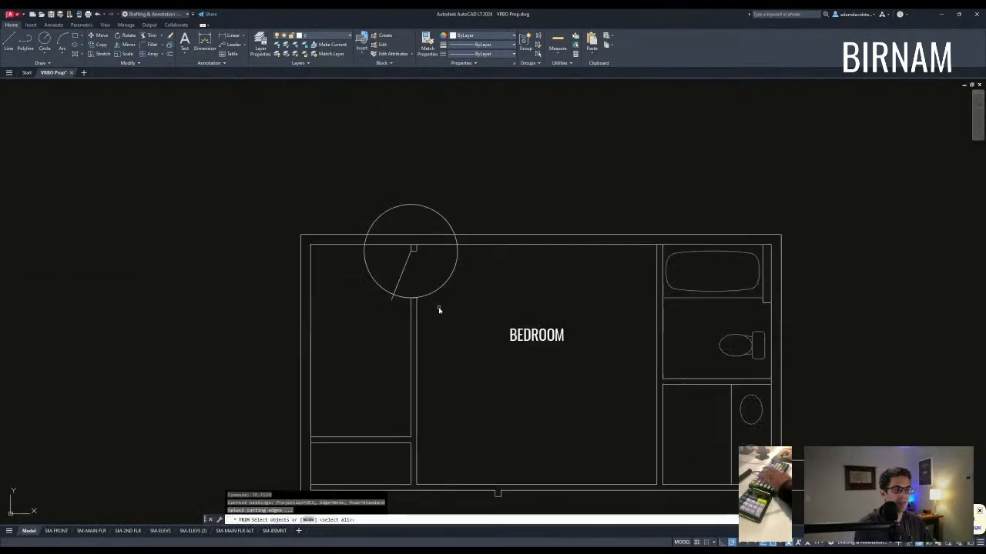
pyautogui.press('space')
pyautogui.click(378, 295)
pyautogui.click(377, 269)
pyautogui.press('Escape')
# Step: Match the closet door leaf and swing arc to the properties of the side entry door
pyautogui.scroll(-4, 378, 268)
pyautogui.write('w')
pyautogui.press('space')
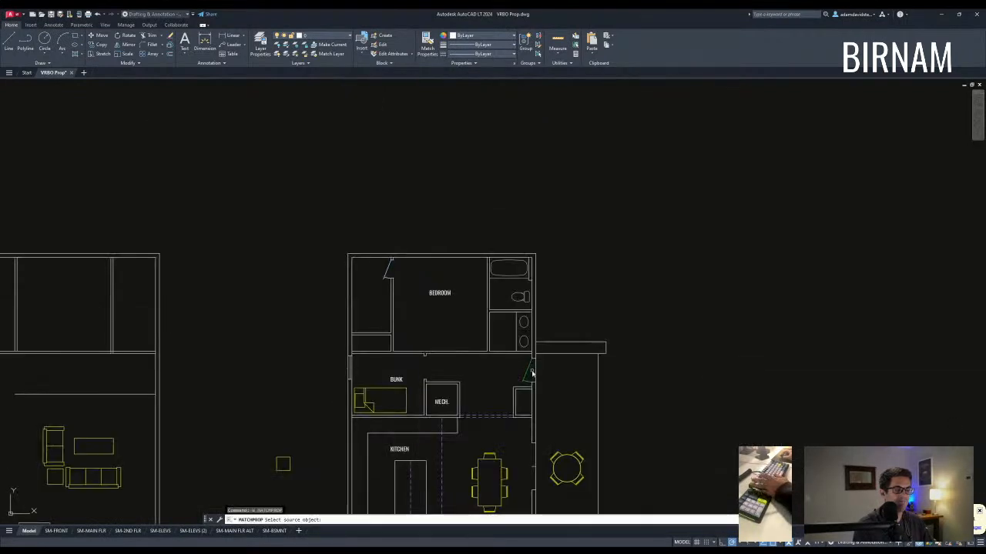
pyautogui.click(528, 374)
pyautogui.scroll(4, 395, 263)
pyautogui.click(371, 320)
pyautogui.click(367, 291)
pyautogui.press('Escape')
# Step: Offset the large closet's lower partition line and outer wall line 12 inches inward as shelf edges
pyautogui.scroll(-2, 383, 323)
pyautogui.moveTo(395, 348); pyautogui.dragTo(393, 334, button='middle')
pyautogui.write('ff')
pyautogui.press('space')
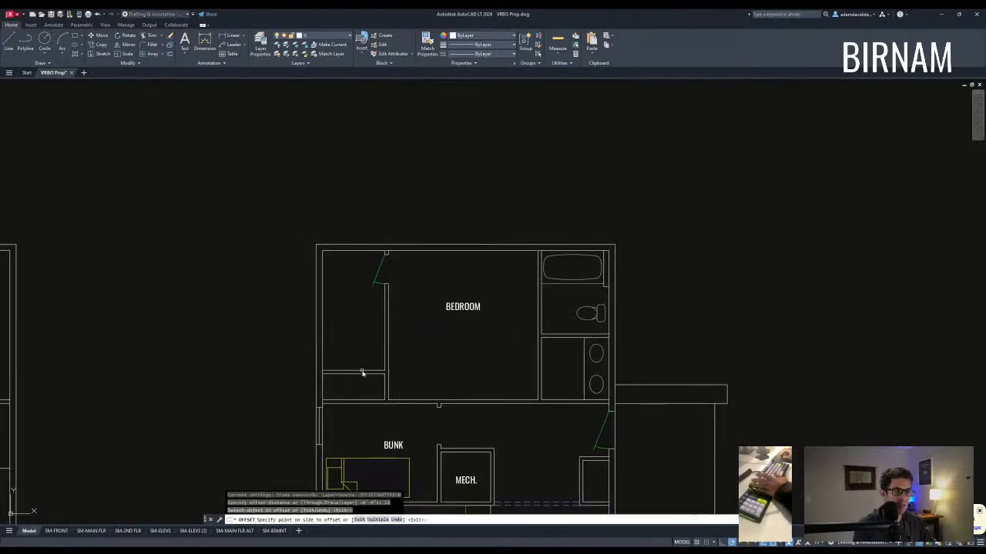
pyautogui.click(326, 304)
pyautogui.press('Escape')
# Step: Fillet the two closet shelf lines with zero radius into a clean L-shaped corner
pyautogui.write('f')
pyautogui.press('space')
pyautogui.click(337, 349)
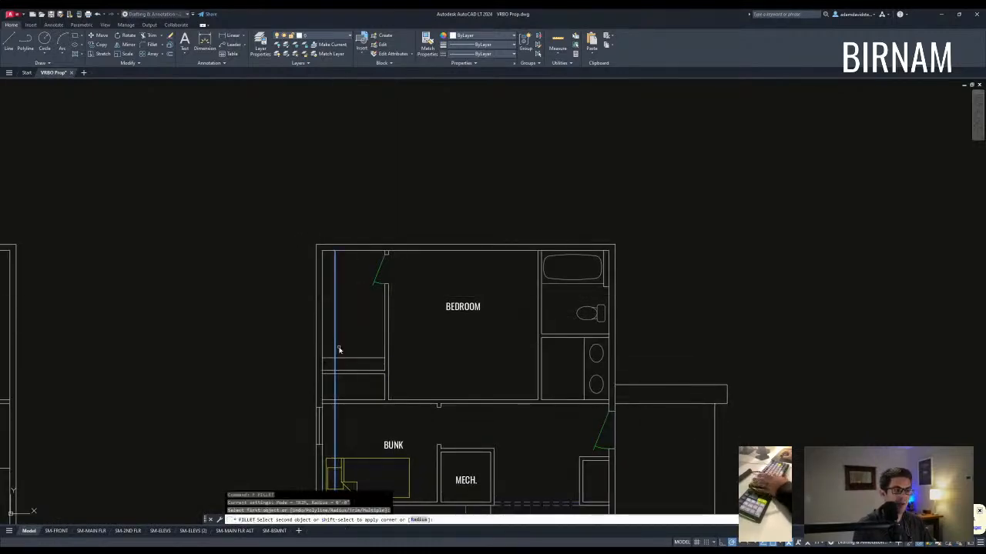
pyautogui.scroll(-2, 385, 362)
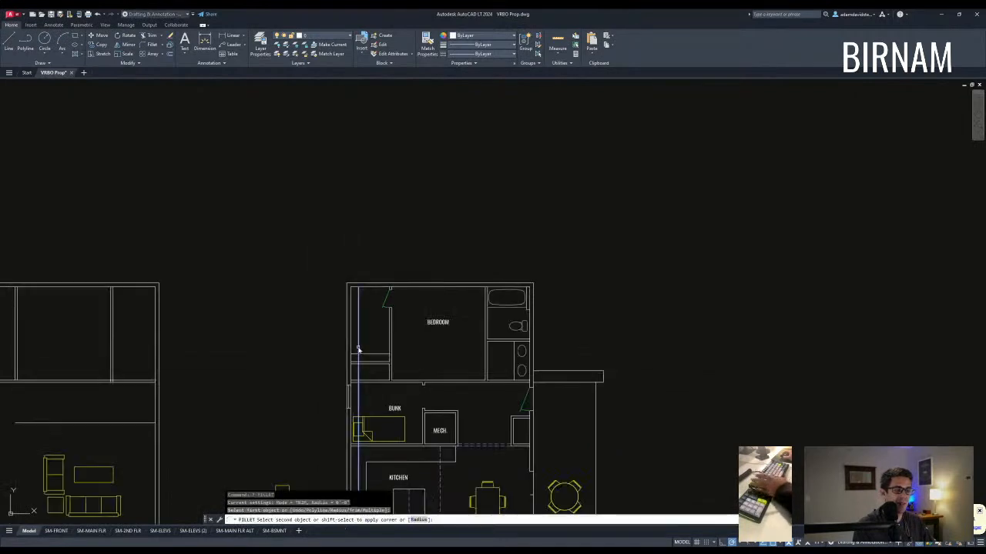
pyautogui.click(365, 356)
pyautogui.press('Escape')
# Step: Erase the stray small square between the two floor plans
pyautogui.moveTo(393, 369); pyautogui.dragTo(395, 308, button='middle')
pyautogui.scroll(-2, 395, 307)
pyautogui.moveTo(440, 400); pyautogui.dragTo(491, 382, button='middle')
pyautogui.scroll(-6, 390, 368)
pyautogui.scroll(8, 447, 409)
pyautogui.scroll(-2, 322, 365)
pyautogui.scroll(2, 296, 342)
pyautogui.click(295, 342)
pyautogui.click(261, 292)
pyautogui.write('e')
pyautogui.press('space')
pyautogui.press('Escape')
pyautogui.moveTo(304, 332); pyautogui.dragTo(277, 399, button='middle')
pyautogui.moveTo(356, 320); pyautogui.dragTo(354, 326, button='middle')
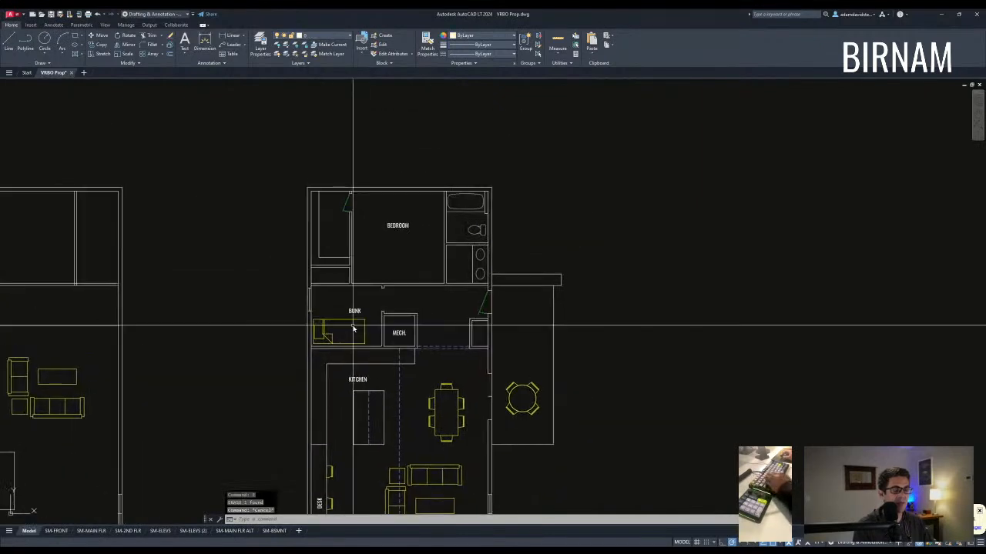
# Step: Offset the smaller closet's upper wall line 12 inches down as a shelf edge
pyautogui.scroll(2, 343, 295)
pyautogui.write('o')
pyautogui.press('space')
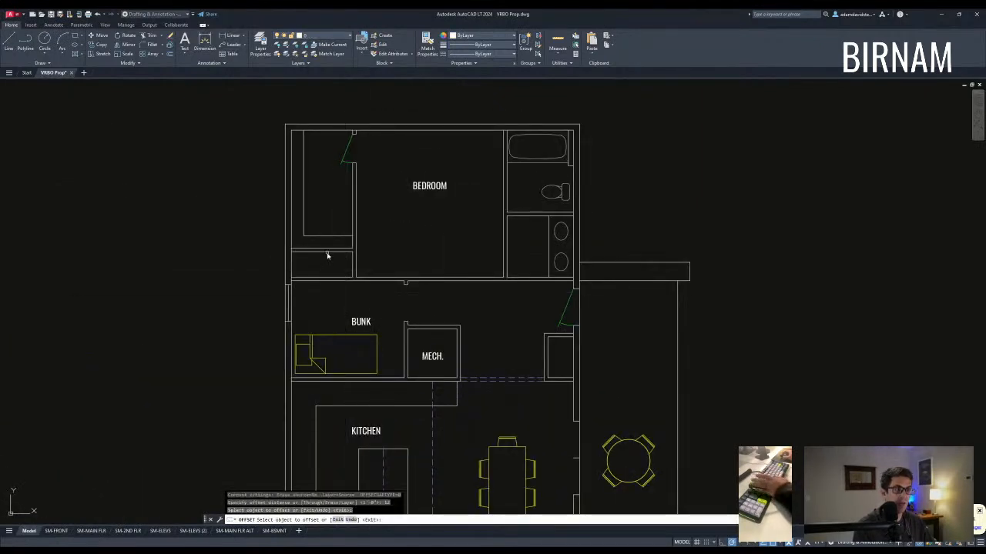
pyautogui.click(325, 255)
pyautogui.scroll(-5, 325, 254)
pyautogui.press('Escape')
pyautogui.press('Escape')
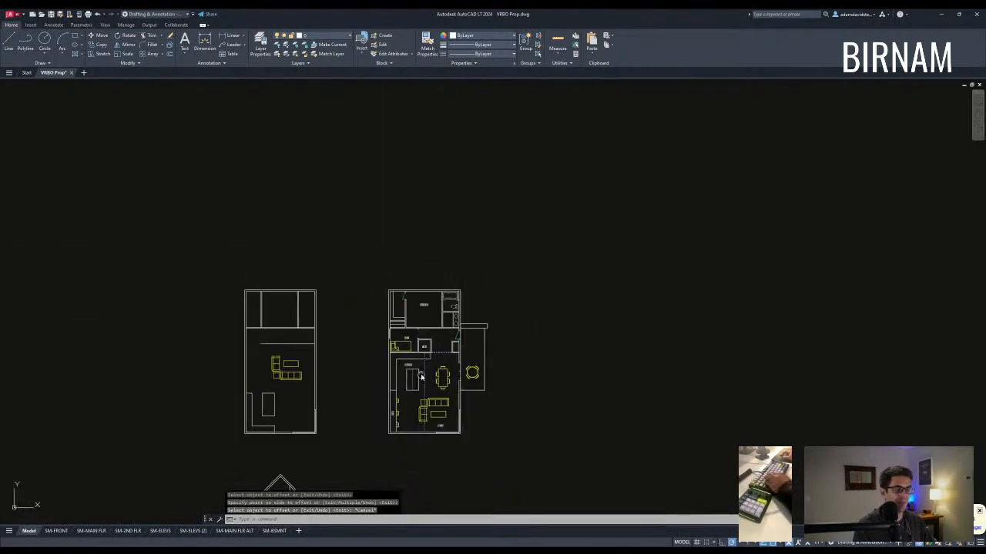
# Step: Draw a short line across the bunk room wall at the midpoint of the smaller closet
pyautogui.scroll(5, 401, 319)
pyautogui.write('l')
pyautogui.press('space')
pyautogui.click(389, 381)
pyautogui.click(388, 384)
pyautogui.press('Escape')
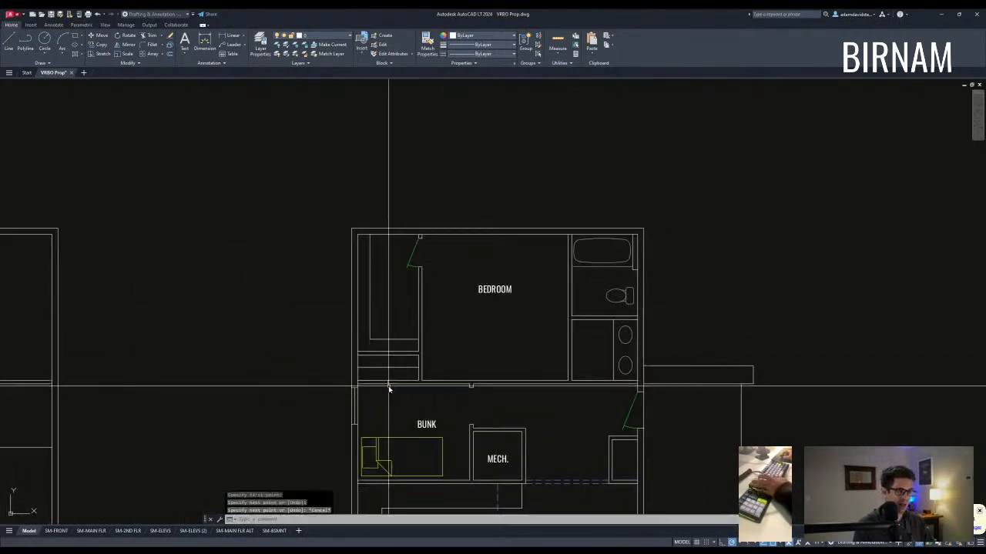
# Step: Copy the midpoint line 24 inches to each side to mark the bunk closet opening's jambs
pyautogui.write('co')
pyautogui.press('space')
pyautogui.click(405, 315)
pyautogui.write('24')
pyautogui.press('Return')
pyautogui.press('Return')
# Step: Trim both wall lines between the outer jamb marks to open the bunk closet doorway
pyautogui.write('tr')
pyautogui.press('space')
pyautogui.scroll(4, 359, 398)
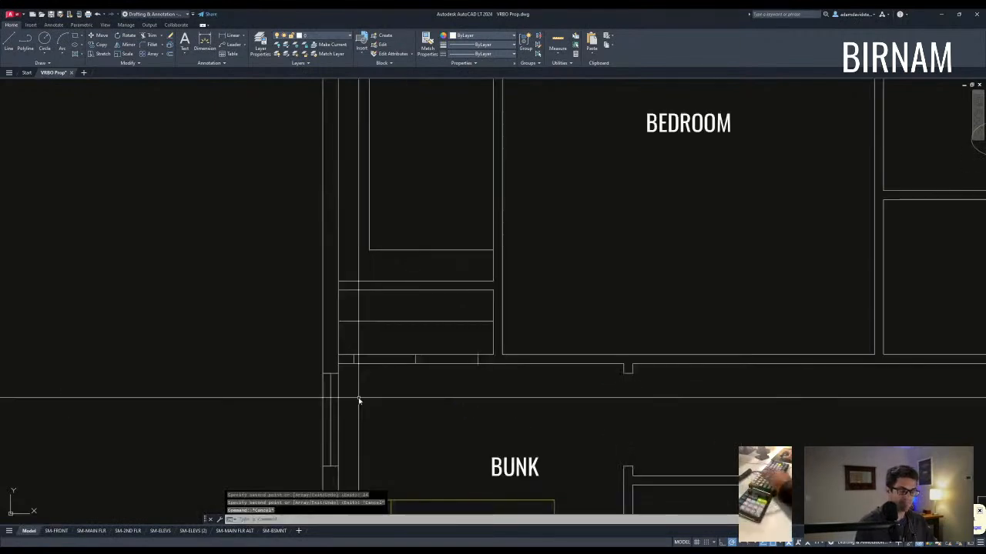
pyautogui.click(374, 385)
pyautogui.click(329, 348)
pyautogui.press('space')
pyautogui.click(446, 380)
pyautogui.click(429, 341)
pyautogui.press('space')
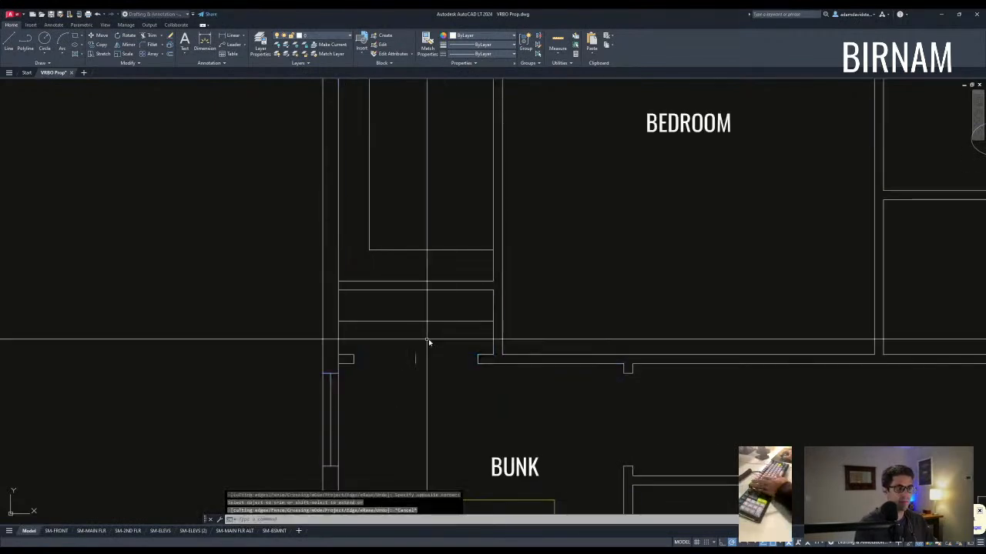
# Step: Draw two staggered sliding door lines across the bunk closet opening and erase the centre marker
pyautogui.write('a')
pyautogui.press('space')
pyautogui.click(353, 355)
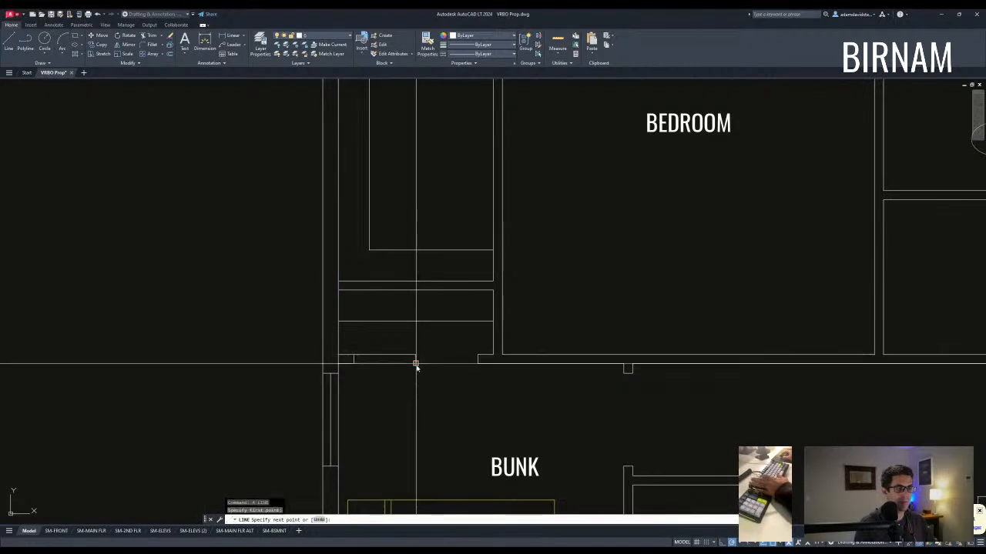
pyautogui.press('Escape')
pyautogui.scroll(-5, 406, 358)
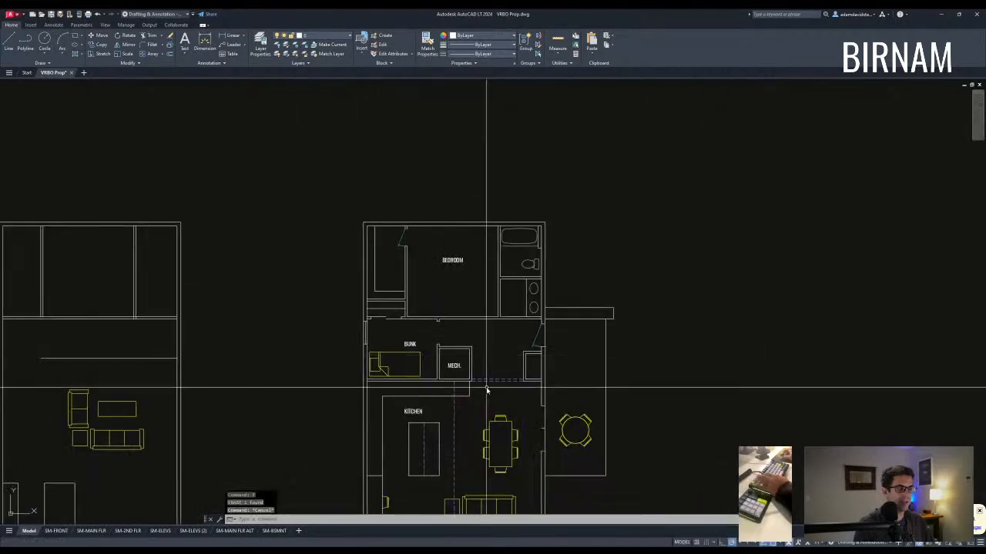
pyautogui.scroll(3, 485, 366)
pyautogui.click(401, 374)
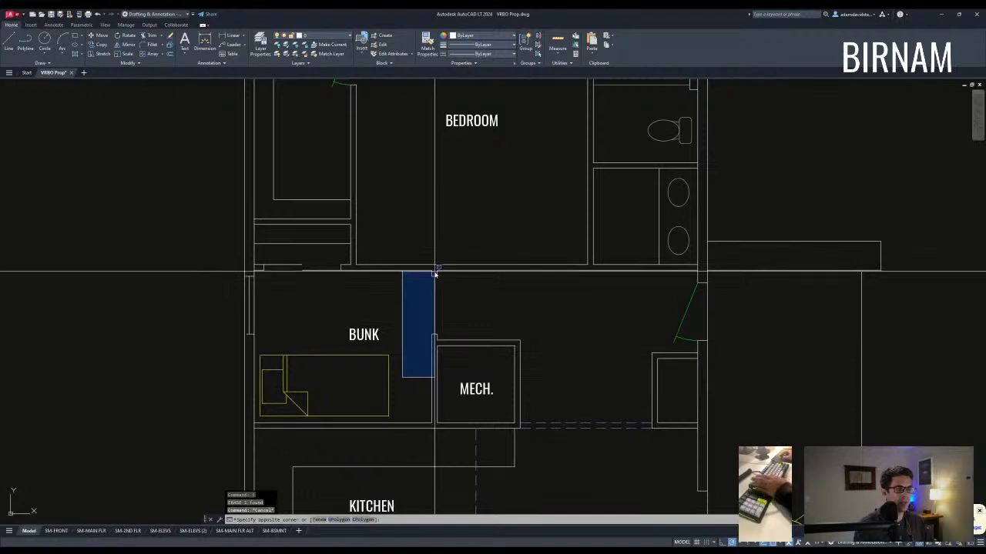
pyautogui.scroll(1, 429, 266)
pyautogui.press('Escape')
pyautogui.press('Escape')
pyautogui.moveTo(422, 300); pyautogui.dragTo(419, 313, button='middle')
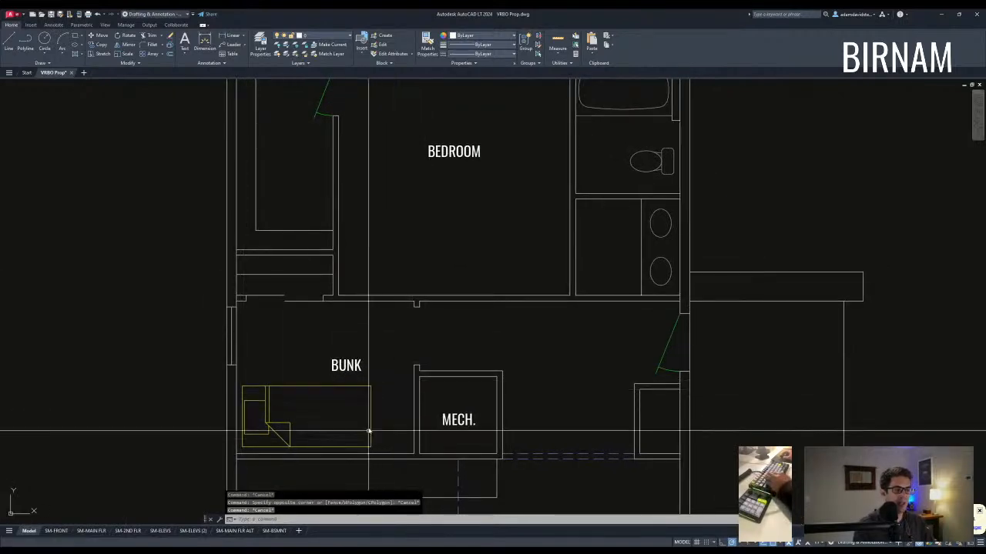
pyautogui.click(378, 396)
pyautogui.press('Escape')
# Step: Draw a check line across the hallway from the mechanical closet to the bedroom wall, and erase it
pyautogui.scroll(-2, 377, 427)
pyautogui.moveTo(453, 384); pyautogui.dragTo(367, 356, button='middle')
pyautogui.scroll(2, 383, 356)
pyautogui.write('l')
pyautogui.press('Return')
pyautogui.click(294, 414)
pyautogui.click(286, 309)
pyautogui.press('Escape')
pyautogui.click(320, 340)
pyautogui.click(264, 353)
pyautogui.write('e')
pyautogui.press('Return')
pyautogui.press('Escape')
pyautogui.press('Escape')
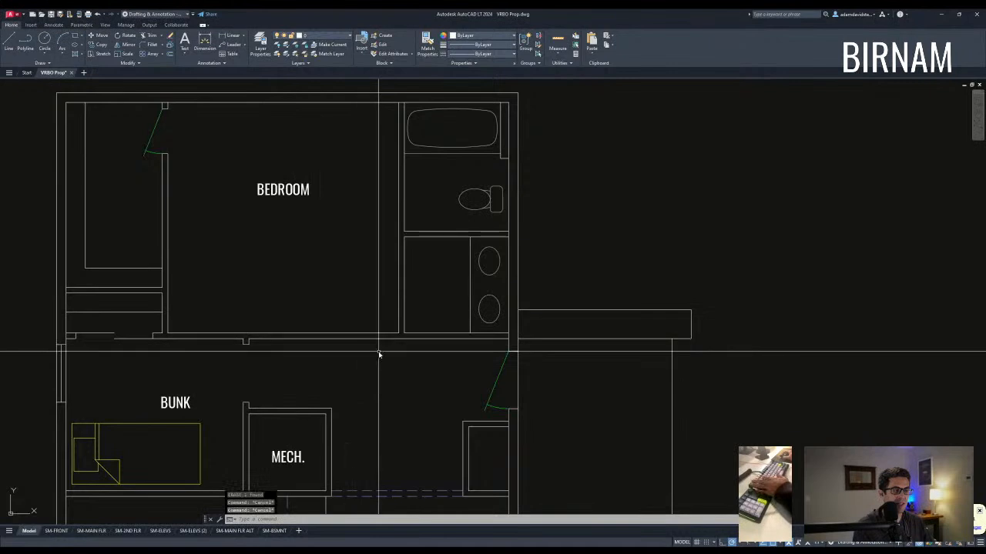
# Step: Draw a jamb line across the bedroom's lower wall at the bathroom-side corner and move it 4 inches left
pyautogui.write('l')
pyautogui.press('Return')
pyautogui.click(408, 326)
pyautogui.write('m')
pyautogui.press('Return')
pyautogui.click(432, 370)
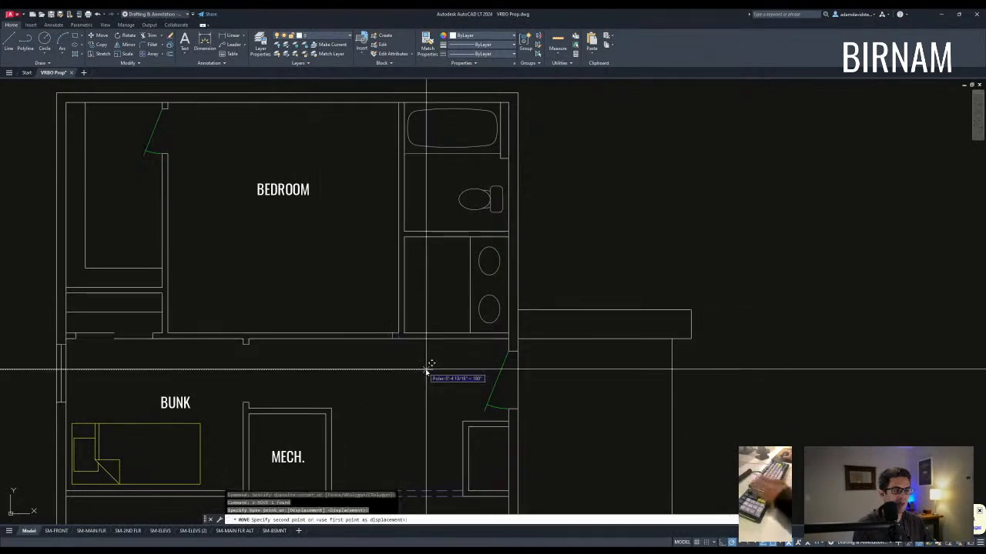
pyautogui.write('4')
pyautogui.press('Return')
# Step: Copy the bedroom jamb line left along the wall to mark the other side of the bedroom doorway
pyautogui.click(406, 323)
pyautogui.write('co')
pyautogui.press('Return')
pyautogui.click(451, 378)
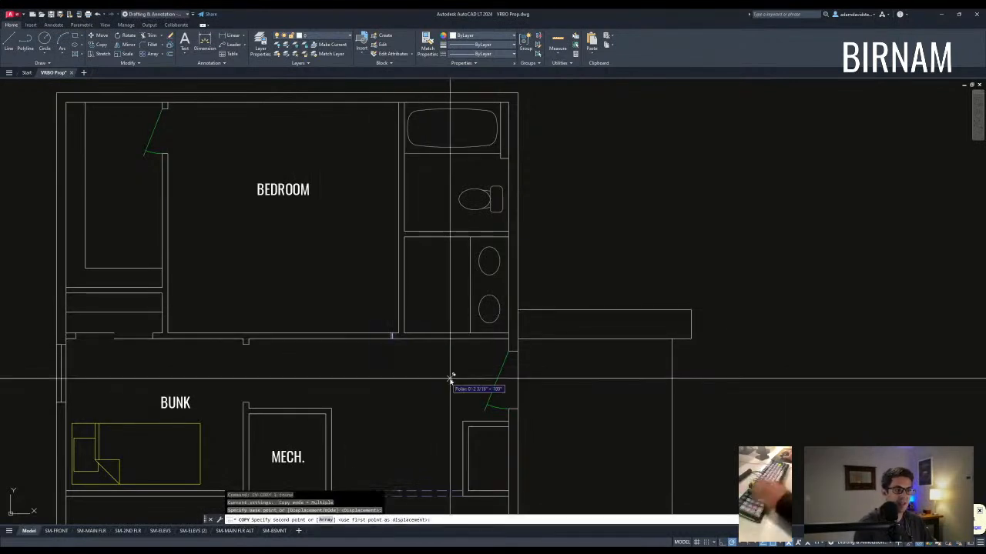
pyautogui.press('Escape')
pyautogui.write('rt')
pyautogui.press('Return')
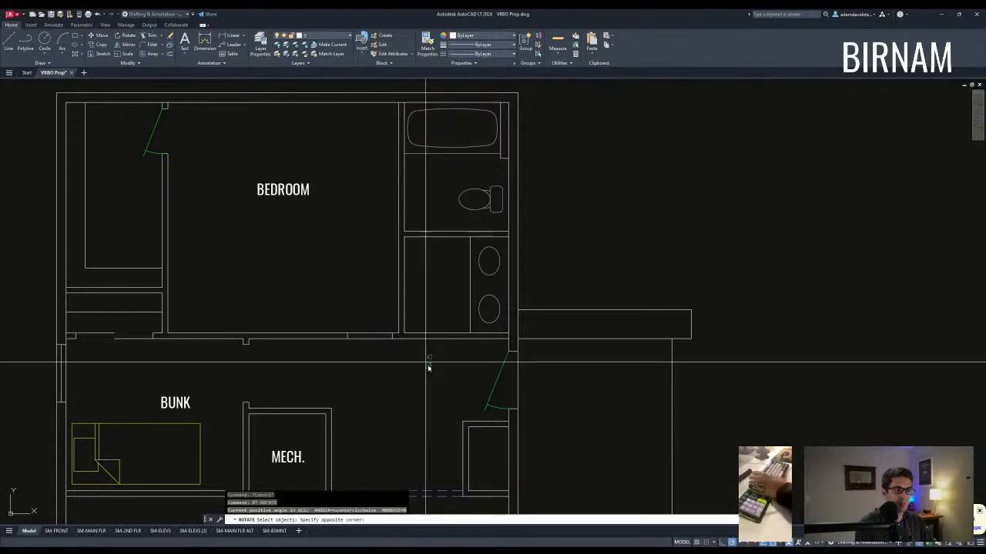
pyautogui.press('Return')
pyautogui.click(376, 337)
pyautogui.press('Escape')
pyautogui.press('Escape')
pyautogui.hotkey('ctrl', 'z')
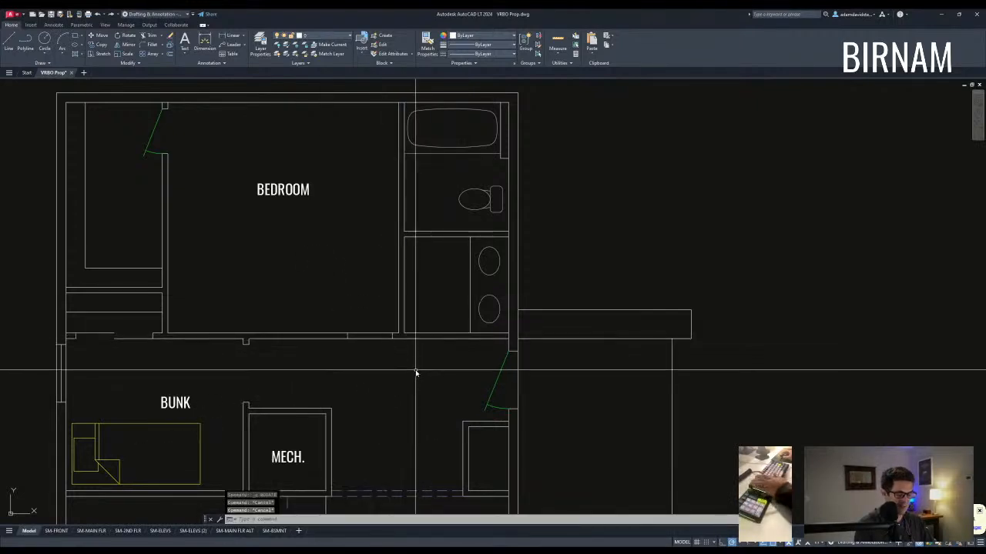
# Step: Draw a circle centred on the bedroom doorway's bathroom-side jamb, with its radius reaching the opposite jamb
pyautogui.press('Escape')
pyautogui.moveTo(360, 312); pyautogui.dragTo(340, 304, button='middle')
pyautogui.write('c')
pyautogui.press('Return')
pyautogui.click(372, 327)
pyautogui.click(327, 328)
# Step: Draw the bedroom door leaf as an angled line from the hinge jamb up past the circle into the bedroom
pyautogui.write('l')
pyautogui.press('Return')
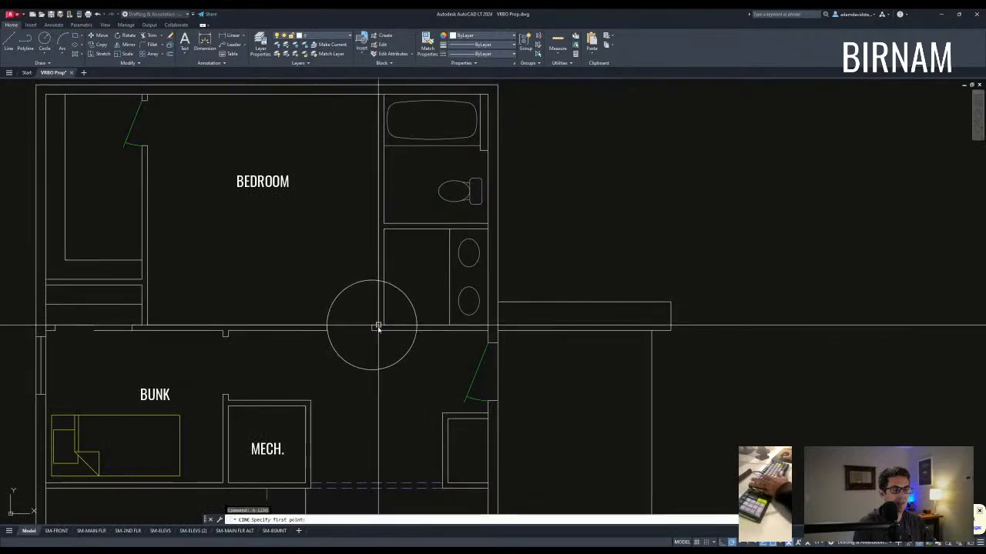
pyautogui.press('Escape')
pyautogui.press('Return')
pyautogui.scroll(2, 355, 268)
pyautogui.click(357, 284)
pyautogui.press('Escape')
# Step: Trim the circle down to the bedroom door's swing arc between the leaf and the opposite jamb
pyautogui.write('tg')
pyautogui.press('Return')
pyautogui.press('Escape')
pyautogui.write('tr')
pyautogui.press('Return')
pyautogui.click(363, 396)
pyautogui.click(273, 282)
pyautogui.click(363, 287)
pyautogui.press('Escape')
pyautogui.scroll(-2, 427, 319)
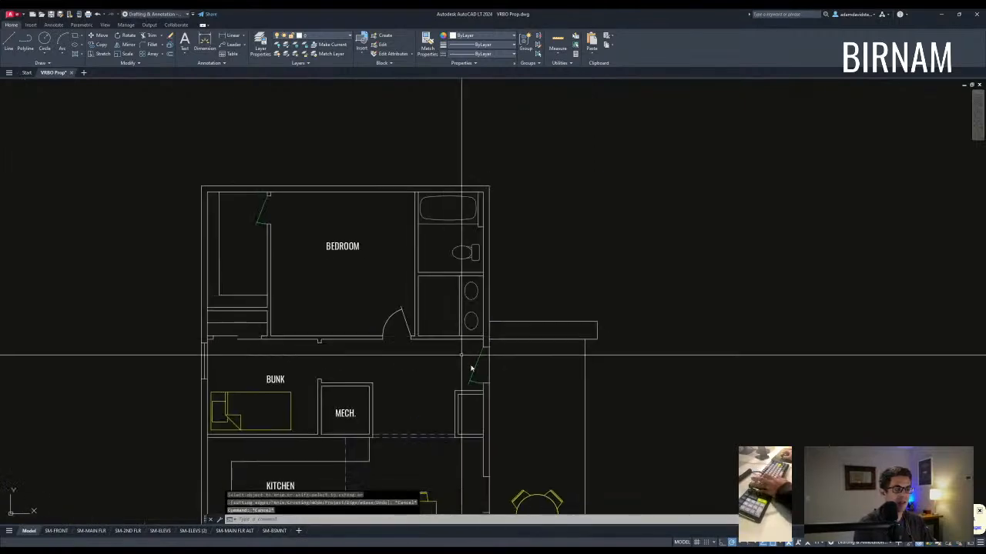
# Step: Match the bedroom door's leaf and swing arc to the properties of the green side entry door
pyautogui.write('w')
pyautogui.press('Return')
pyautogui.click(474, 375)
pyautogui.scroll(1, 398, 325)
pyautogui.click(413, 319)
pyautogui.click(408, 328)
pyautogui.press('Return')
# Step: Mark the centre of the bathroom floor space beside the vanity with a short line across the lower bathroom wall
pyautogui.moveTo(407, 327)
pyautogui.mouseDown(button='middle')
pyautogui.moveTo(368, 317)
pyautogui.moveTo(347, 338)
pyautogui.mouseUp(button='middle')
pyautogui.write('l')
pyautogui.press('Return')
pyautogui.click(413, 286)
pyautogui.press('Escape')
pyautogui.click(381, 310)
pyautogui.press('Delete')
pyautogui.click(373, 325)
pyautogui.press('Escape')
# Step: Copy the bathroom wall's centre marker 14 inches to each side as door jambs
pyautogui.click(371, 346)
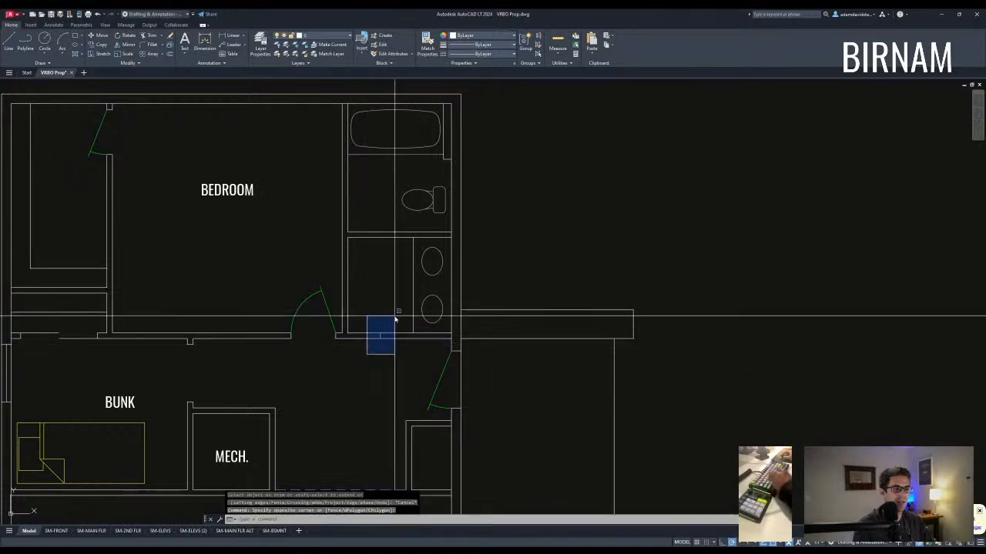
pyautogui.click(387, 327)
pyautogui.write('co')
pyautogui.press('Return')
pyautogui.click(379, 298)
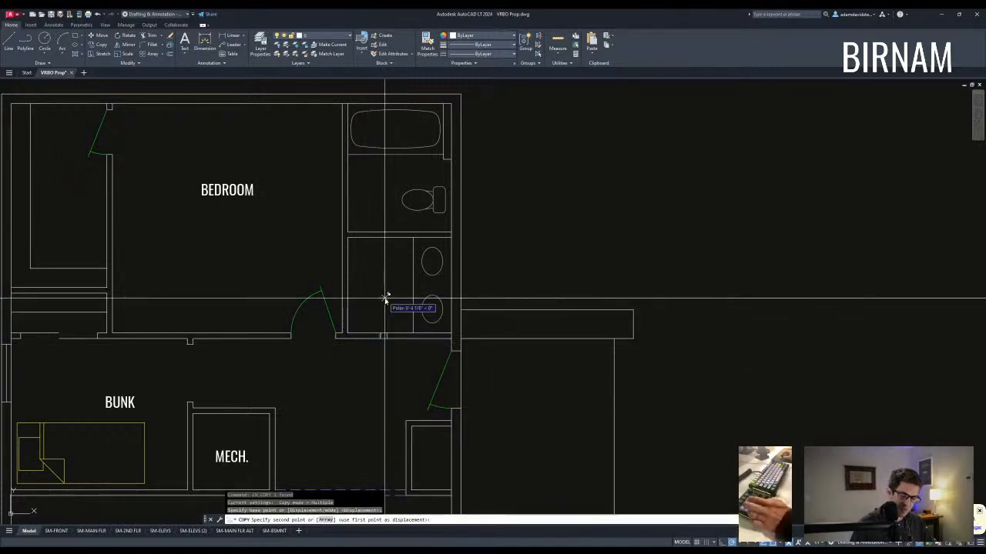
pyautogui.write('14')
pyautogui.press('Return')
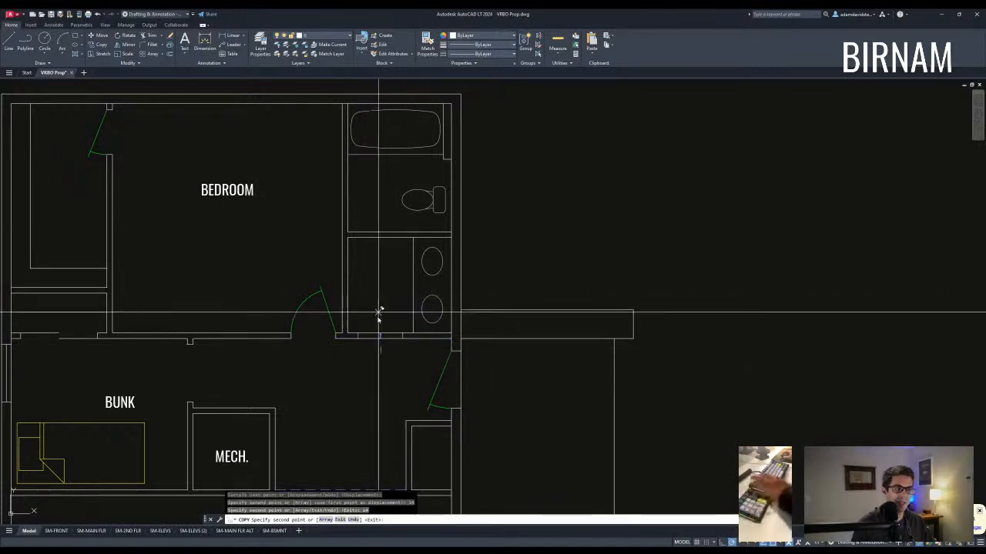
# Step: Erase the centre marker and trim the lower bathroom wall open between the two jambs
pyautogui.press('Escape')
pyautogui.press('Escape')
pyautogui.click(383, 314)
pyautogui.write('tr')
pyautogui.press('Return')
pyautogui.click(421, 361)
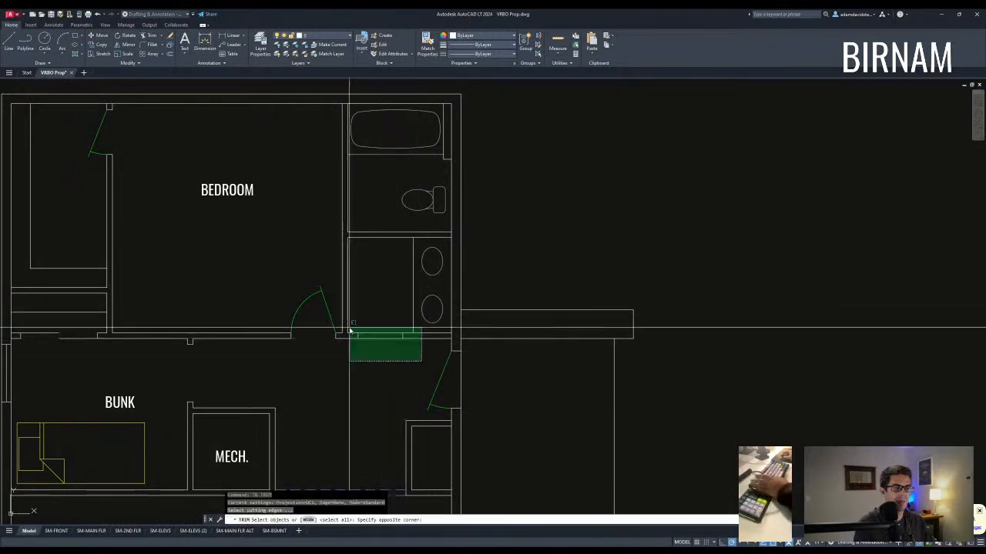
# Step: Draw a door-width circle centred on the bathroom doorway's bedroom-side jamb and an angled leaf line from that hinge
pyautogui.click(359, 334)
pyautogui.click(402, 333)
pyautogui.write('l')
pyautogui.press('Return')
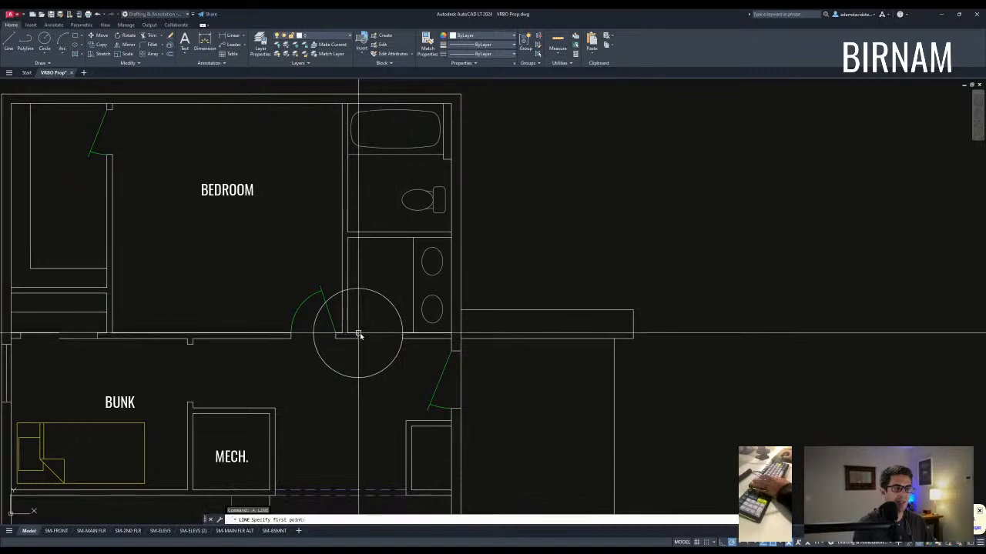
pyautogui.click(359, 335)
pyautogui.scroll(2, 388, 310)
# Step: Trim the circle to the bathroom door's swing arc between the leaf and the vanity-side jamb
pyautogui.write('tr')
pyautogui.press('Return')
pyautogui.click(418, 374)
pyautogui.click(386, 285)
pyautogui.click(376, 284)
pyautogui.press('Escape')
# Step: Match the bathroom door's leaf and swing arc to the bedroom door's properties
pyautogui.write('ma')
pyautogui.press('Return')
pyautogui.click(283, 289)
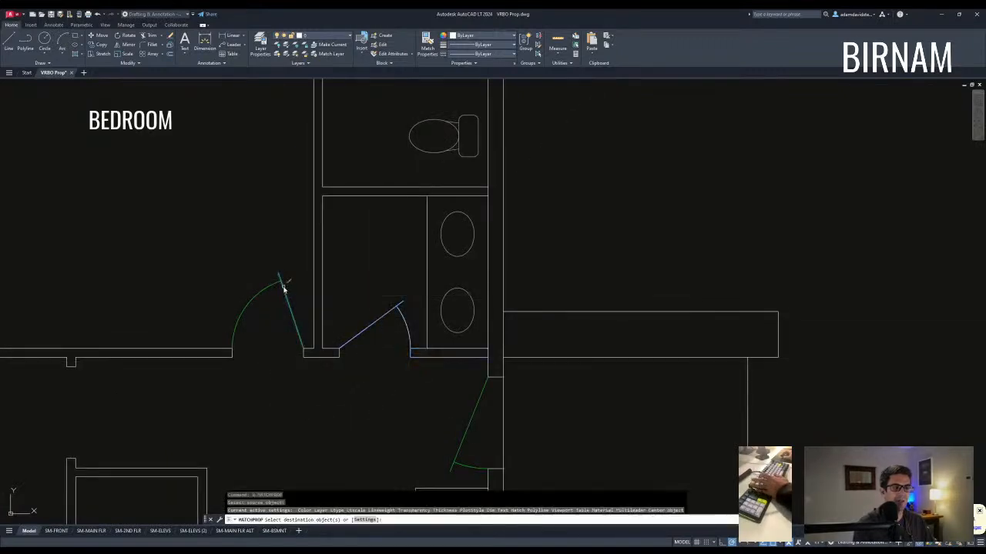
pyautogui.click(306, 373)
pyautogui.press('Escape')
pyautogui.press('Escape')
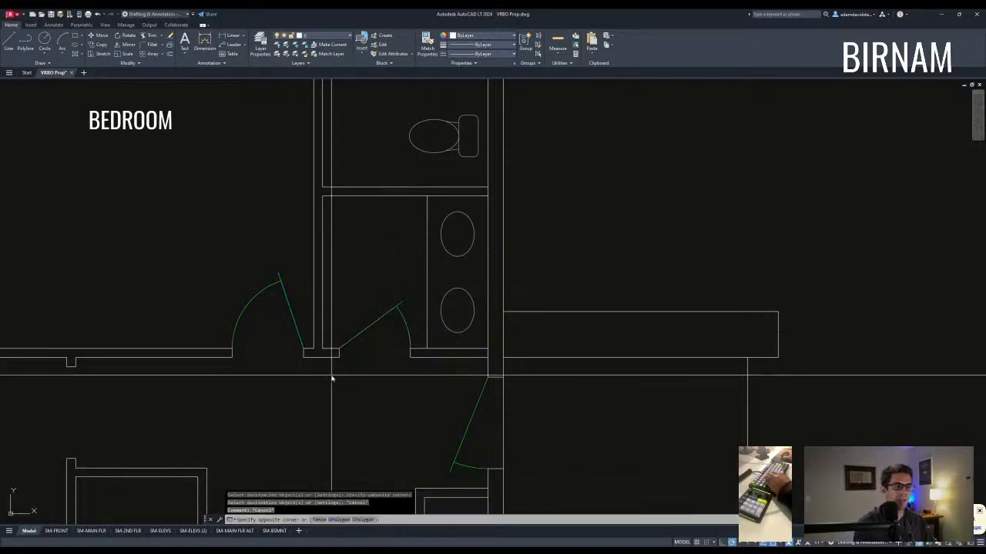
# Step: Copy the two bathroom door jambs up to the wall between the vanity and toilet areas
pyautogui.click(437, 332)
pyautogui.write('co')
pyautogui.press('Return')
pyautogui.click(428, 348)
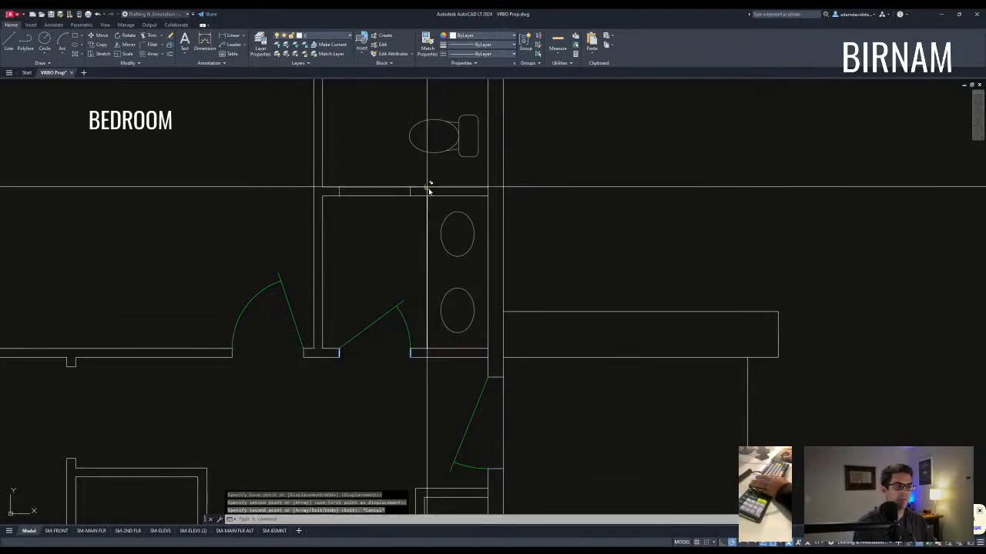
# Step: Trim the wall between the vanity and toilet areas open between the copied jambs
pyautogui.moveTo(429, 190); pyautogui.dragTo(428, 252, button='middle')
pyautogui.write('tr')
pyautogui.press('Return')
pyautogui.click(454, 260)
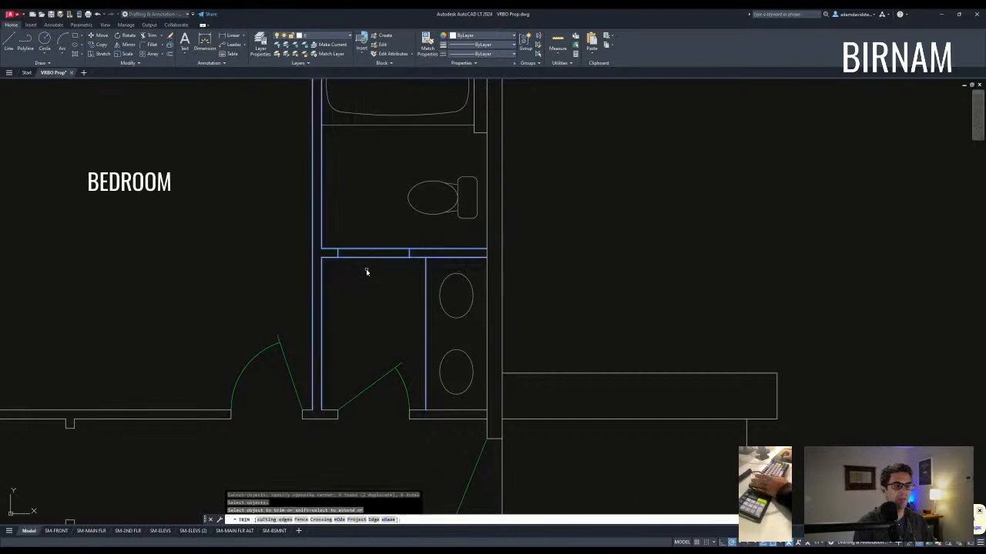
pyautogui.press('Escape')
# Step: Draw a pocket door line along the centre of the toilet room opening and shift it partly into the wall beside the vanity
pyautogui.write('l')
pyautogui.press('Return')
pyautogui.click(409, 253)
pyautogui.press('Return')
pyautogui.click(391, 263)
pyautogui.click(376, 245)
pyautogui.write('v')
pyautogui.press('Return')
pyautogui.click(409, 253)
pyautogui.press('Escape')
# Step: Match the toilet room's pocket door line to the bathroom swing door's properties
pyautogui.moveTo(398, 358); pyautogui.dragTo(404, 253, button='middle')
pyautogui.scroll(-3, 396, 327)
pyautogui.write('m')
pyautogui.press('Return')
pyautogui.click(389, 342)
pyautogui.click(391, 254)
pyautogui.press('Escape')
# Step: Copy the BEDROOM label into the bathroom beside the vanity and change its text to BATH
pyautogui.scroll(-3, 396, 302)
pyautogui.moveTo(299, 223); pyautogui.dragTo(338, 258, button='middle')
pyautogui.press('Escape')
pyautogui.click(336, 232)
pyautogui.write('c')
pyautogui.press('Return')
pyautogui.click(335, 230)
pyautogui.scroll(2, 427, 265)
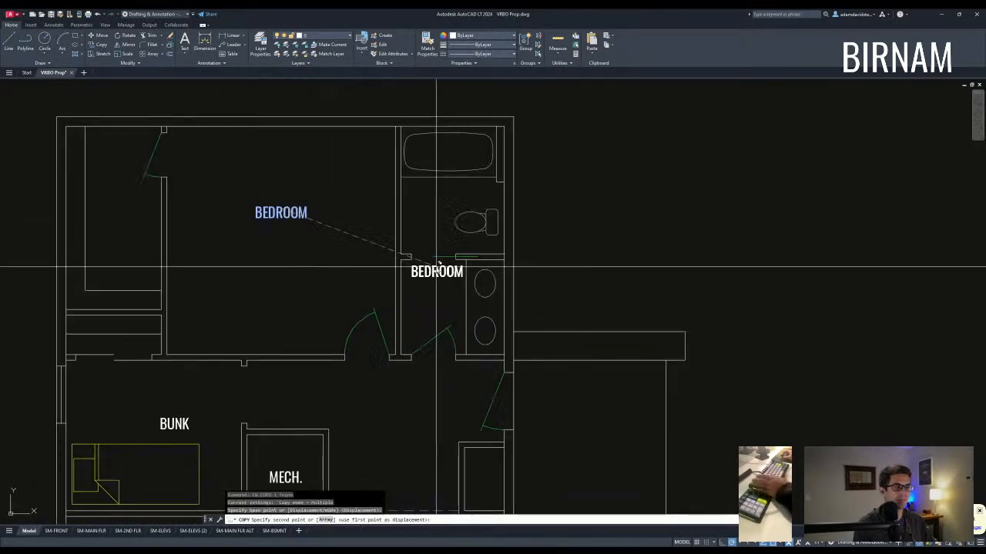
pyautogui.click(437, 278)
pyautogui.press('Escape')
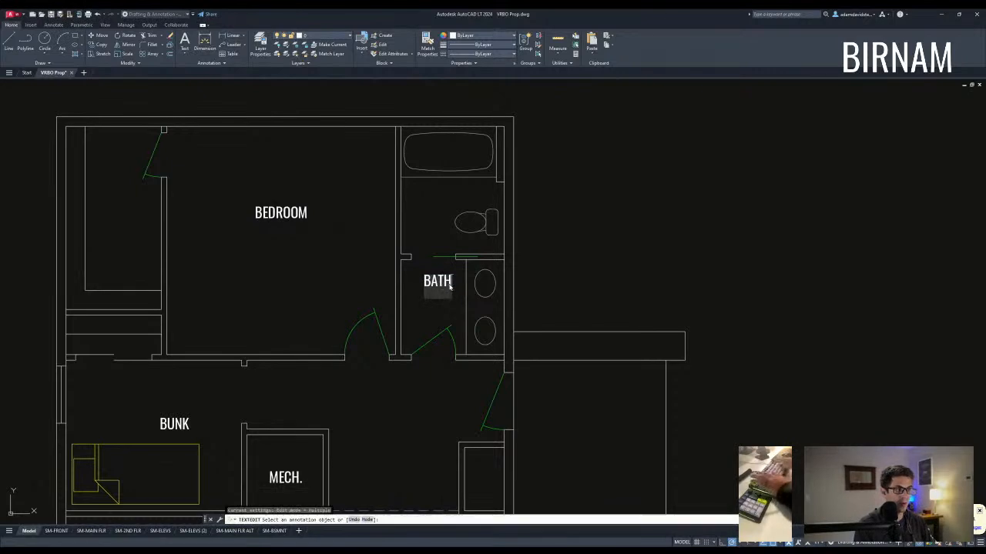
pyautogui.press('Escape')
pyautogui.press('Escape')
# Step: Copy the BATH label into the bedroom's closet and change its text to WALK-IN
pyautogui.click(436, 285)
pyautogui.write('c')
pyautogui.press('Return')
pyautogui.click(436, 282)
pyautogui.click(123, 243)
pyautogui.press('Escape')
pyautogui.click(127, 243)
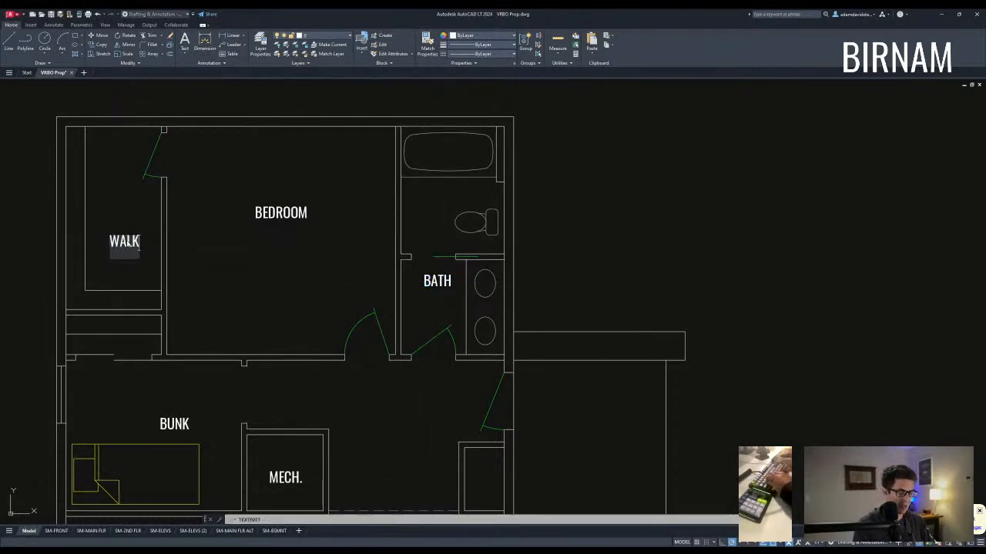
pyautogui.press('Escape')
# Step: Match the bunk closet's two sliding door lines to the green door properties
pyautogui.scroll(-1, 231, 334)
pyautogui.moveTo(231, 334); pyautogui.dragTo(216, 279, button='middle')
pyautogui.scroll(-1, 269, 266)
pyautogui.write('ma')
pyautogui.press('Return')
pyautogui.click(310, 263)
pyautogui.scroll(2, 245, 273)
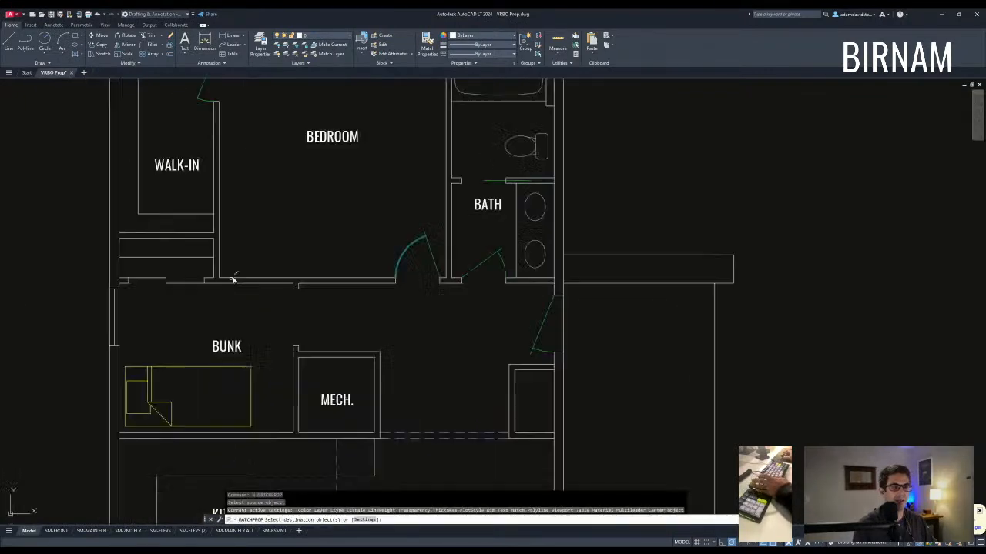
pyautogui.click(188, 294)
pyautogui.click(167, 274)
pyautogui.press('Escape')
# Step: Draw header lines across the bunk room opening between the mechanical closet and the bedroom wall
pyautogui.scroll(-2, 171, 281)
pyautogui.write('l')
pyautogui.press('Return')
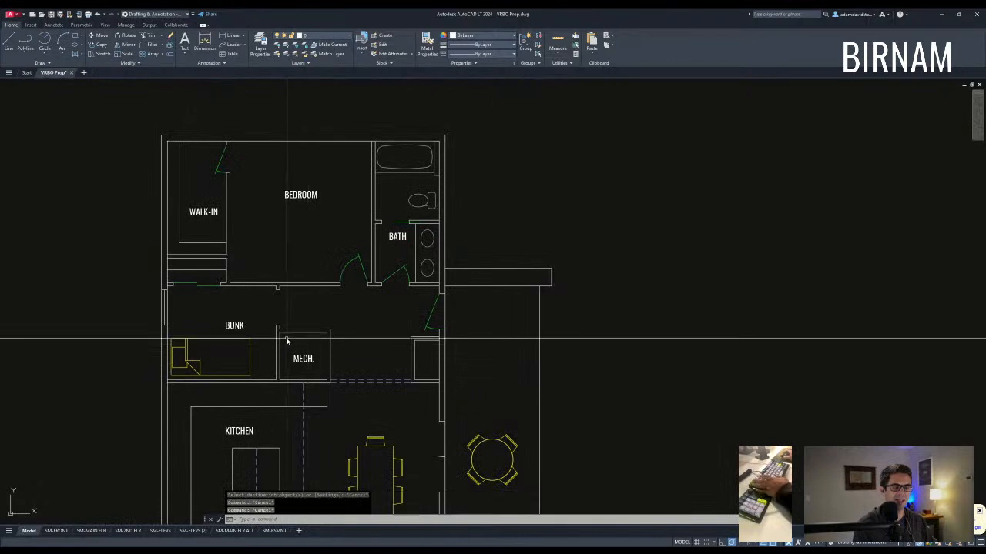
pyautogui.click(276, 326)
pyautogui.click(276, 291)
pyautogui.press('Escape')
# Step: Match the bunk opening's header lines to the dashed lines across the hallway opening beside the mechanical closet
pyautogui.write('ma')
pyautogui.press('Return')
pyautogui.click(345, 381)
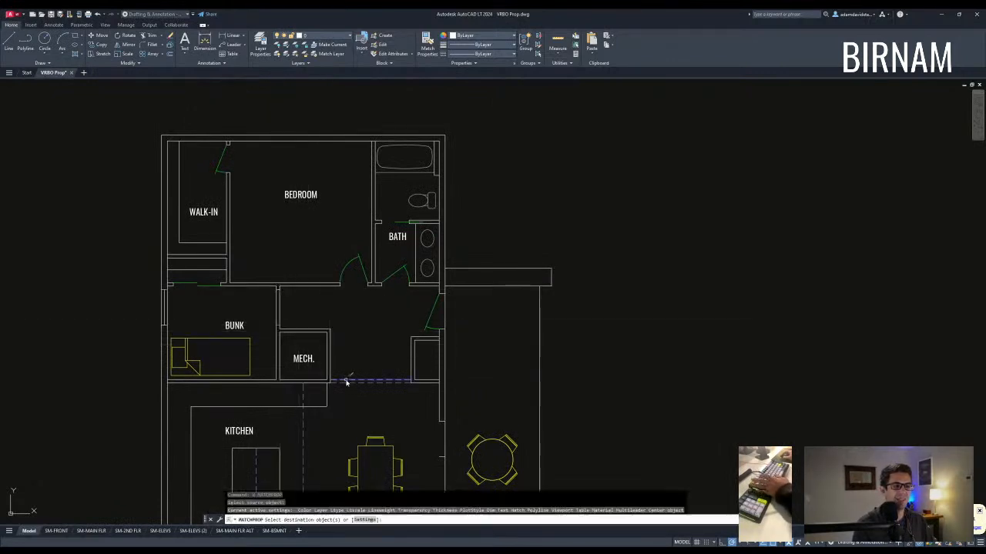
pyautogui.scroll(2, 270, 305)
pyautogui.click(303, 311)
pyautogui.click(267, 325)
pyautogui.press('Escape')
pyautogui.scroll(-4, 315, 333)
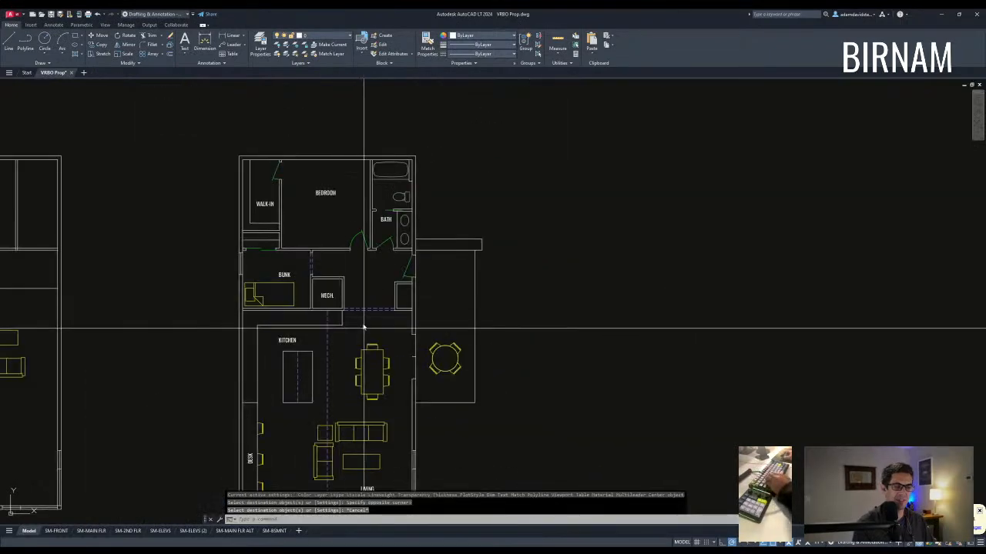
# Step: Mirror the living room sofa, loveseat, side table and coffee table about a vertical line, deleting the originals
pyautogui.moveTo(378, 384); pyautogui.dragTo(377, 318, button='middle')
pyautogui.press('Escape')
pyautogui.press('Escape')
pyautogui.press('Escape')
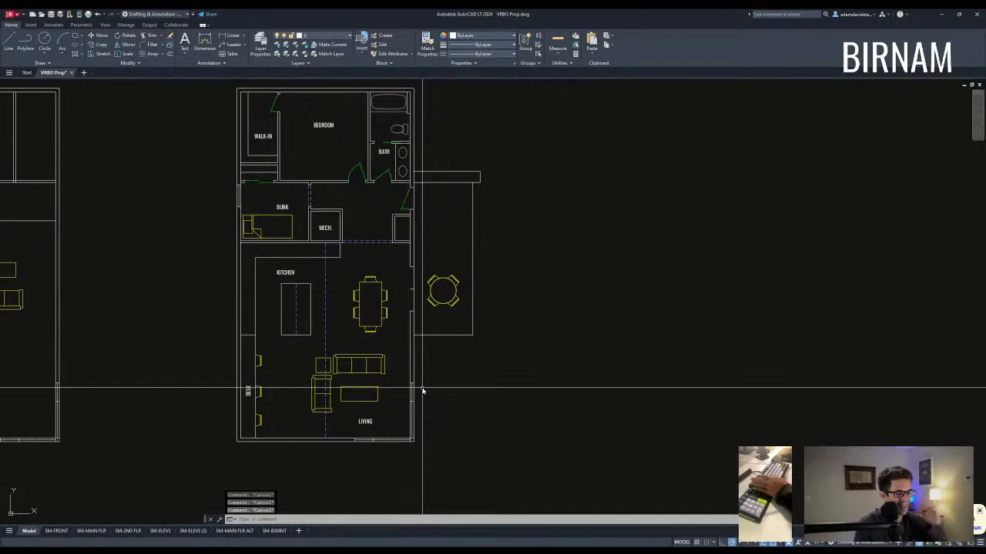
pyautogui.moveTo(355, 404); pyautogui.dragTo(358, 393, button='middle')
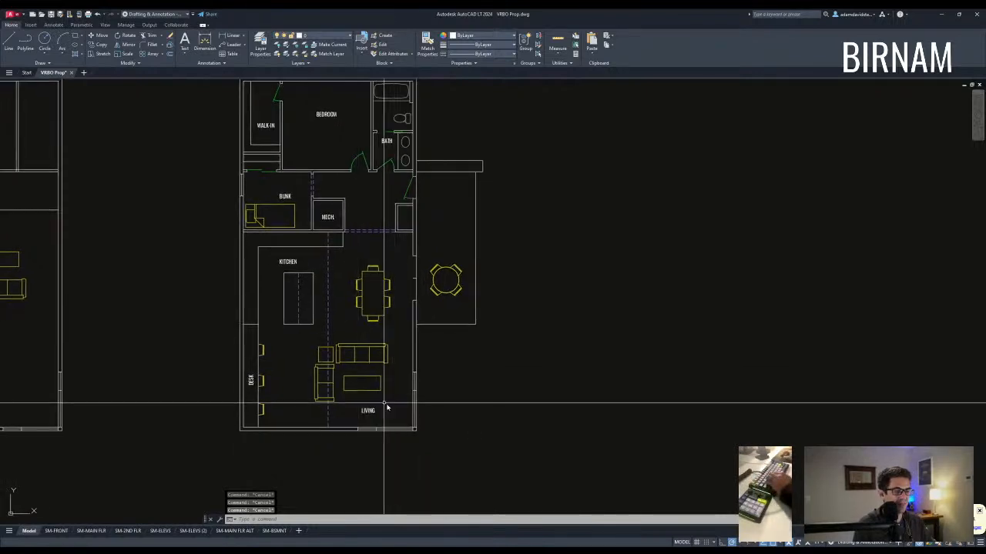
pyautogui.scroll(2, 382, 392)
pyautogui.click(386, 398)
pyautogui.click(335, 334)
pyautogui.click(285, 363)
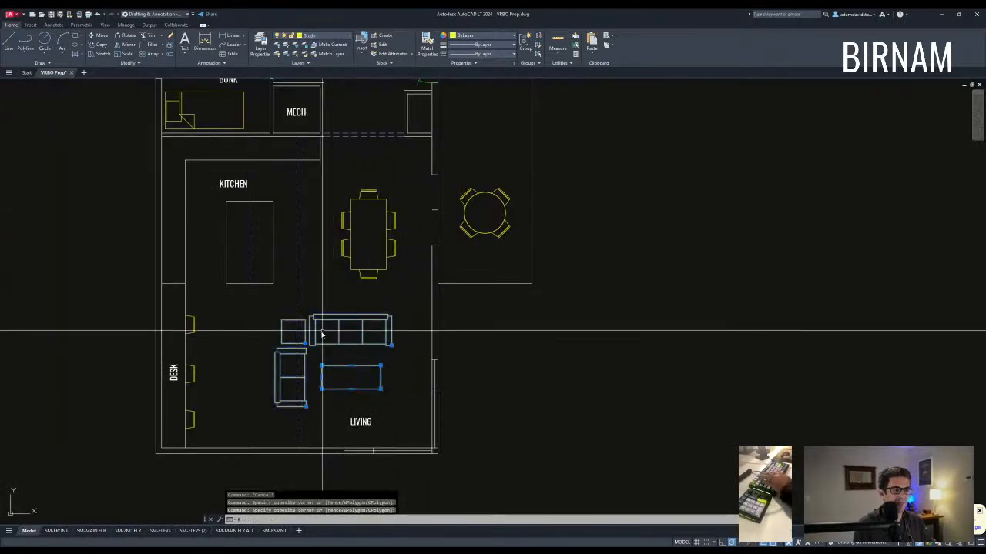
pyautogui.write('mi')
pyautogui.press('Return')
pyautogui.click(329, 293)
pyautogui.click(349, 314)
pyautogui.write('y')
pyautogui.press('Return')
# Step: Move the mirrored furniture group sideways within the living room
pyautogui.click(403, 392)
pyautogui.click(332, 310)
pyautogui.write('v')
pyautogui.press('Return')
pyautogui.click(338, 301)
pyautogui.press('Escape')
pyautogui.press('Escape')
# Step: Draw linework with a 36-unit length from the lower end of the dashed line at the living room's bottom wall
pyautogui.click(245, 467)
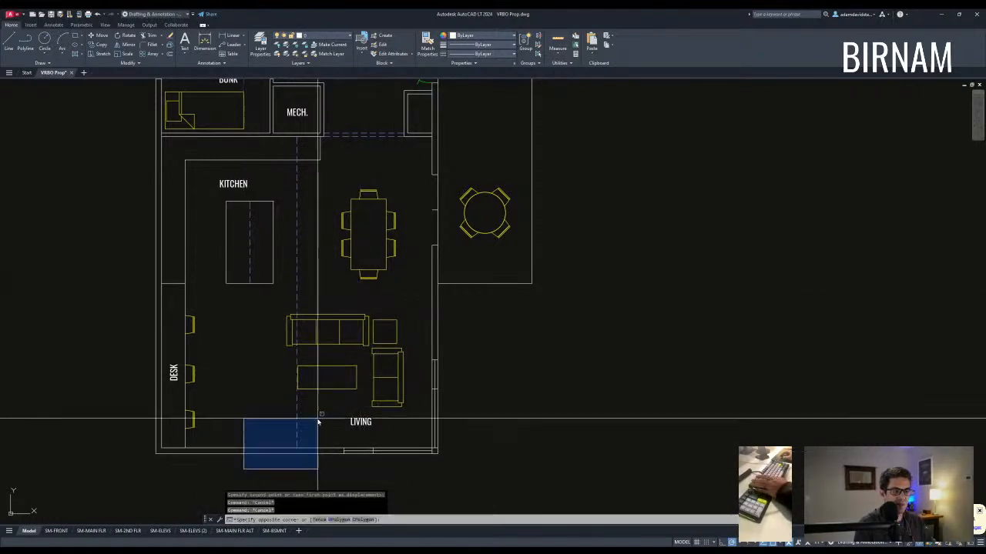
pyautogui.scroll(-2, 319, 418)
pyautogui.moveTo(325, 418); pyautogui.dragTo(322, 440, button='middle')
pyautogui.press('Escape')
pyautogui.press('Escape')
pyautogui.scroll(4, 306, 464)
pyautogui.write('a')
pyautogui.press('Return')
pyautogui.click(319, 431)
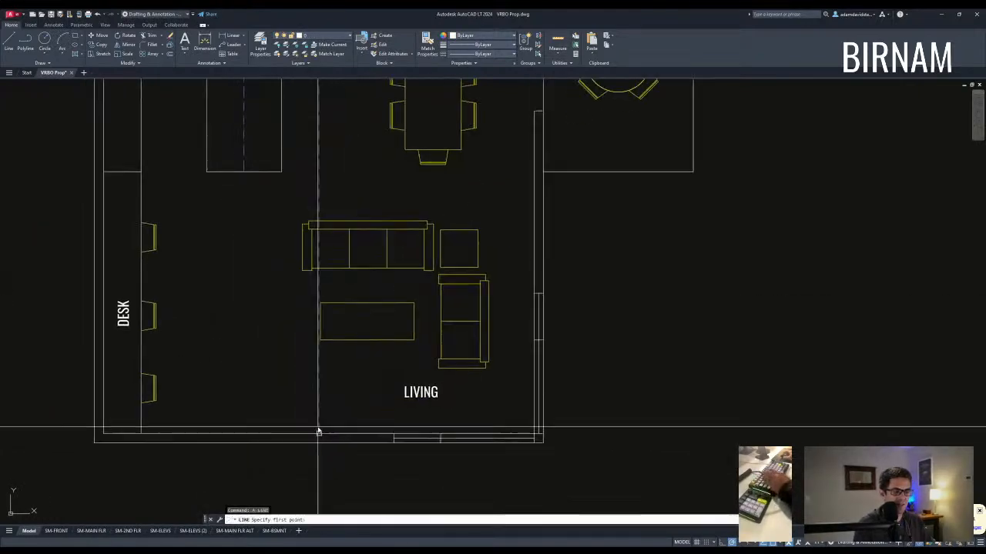
pyautogui.write('36')
pyautogui.press('Return')
pyautogui.click(375, 434)
pyautogui.press('Escape')
# Step: Move the new linework by 36 units and extend it to form a shallow rectangle against the living room's bottom wall
pyautogui.press('Escape')
pyautogui.click(307, 456)
pyautogui.click(343, 410)
pyautogui.write('v')
pyautogui.press('Return')
pyautogui.click(357, 396)
pyautogui.write('36')
pyautogui.press('Return')
pyautogui.press('Escape')
pyautogui.press('Escape')
pyautogui.press('Escape')
pyautogui.write('ex')
pyautogui.press('Return')
pyautogui.click(275, 427)
pyautogui.click(227, 417)
pyautogui.press('Escape')
# Step: Move the sofa, loveseat, side table and coffee table left in the living room so they face the shallow rectangle
pyautogui.scroll(-3, 339, 385)
pyautogui.click(430, 368)
pyautogui.click(369, 376)
pyautogui.click(433, 328)
pyautogui.write('v')
pyautogui.press('Return')
pyautogui.click(420, 302)
pyautogui.click(399, 299)
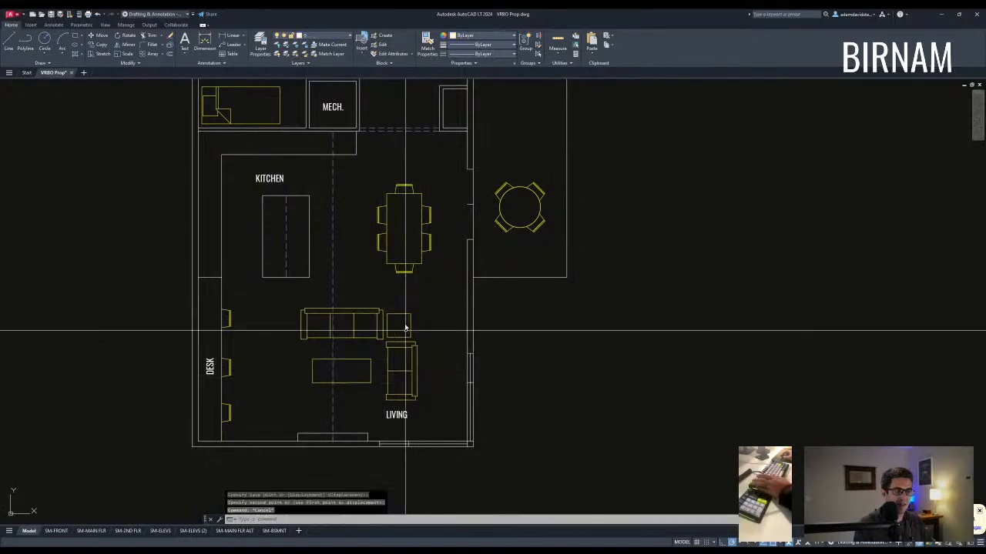
pyautogui.press('Escape')
# Step: Copy the range, refrigerator and double sink from the larger house plan's kitchen into the open space beside the rental plan
pyautogui.scroll(-3, 399, 301)
pyautogui.press('Escape')
pyautogui.press('Escape')
pyautogui.scroll(-6, 362, 354)
pyautogui.moveTo(366, 401); pyautogui.dragTo(300, 439, button='middle')
pyautogui.moveTo(475, 193)
pyautogui.mouseDown(button='middle')
pyautogui.moveTo(321, 328)
pyautogui.moveTo(220, 390)
pyautogui.mouseUp(button='middle')
pyautogui.scroll(8, 414, 238)
pyautogui.scroll(-4, 493, 306)
pyautogui.moveTo(793, 424)
pyautogui.mouseDown(button='middle')
pyautogui.moveTo(528, 405)
pyautogui.moveTo(361, 295)
pyautogui.mouseUp(button='middle')
pyautogui.scroll(6, 499, 331)
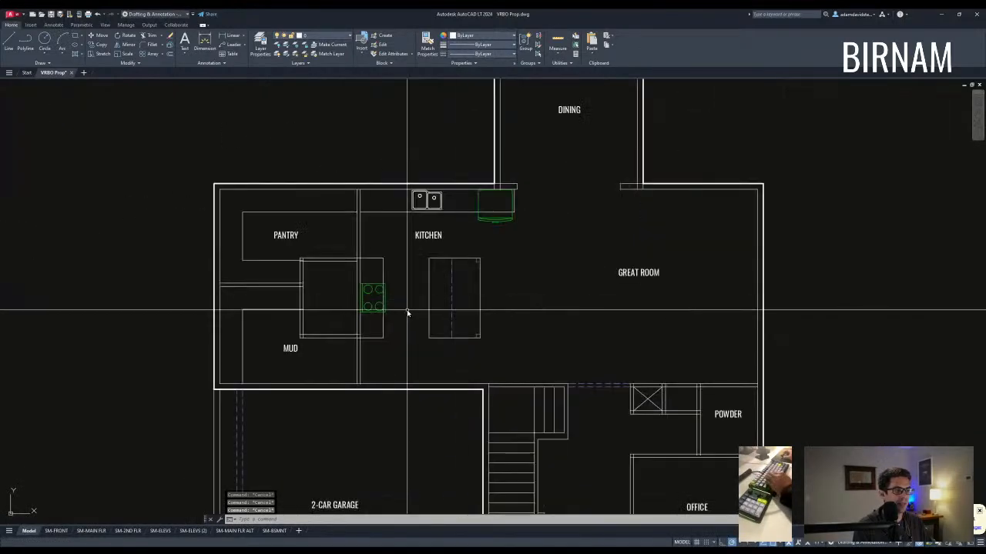
pyautogui.click(365, 306)
pyautogui.click(366, 300)
pyautogui.moveTo(501, 221); pyautogui.dragTo(490, 279, button='middle')
pyautogui.scroll(5, 490, 279)
pyautogui.click(479, 285)
pyautogui.click(454, 265)
pyautogui.click(354, 231)
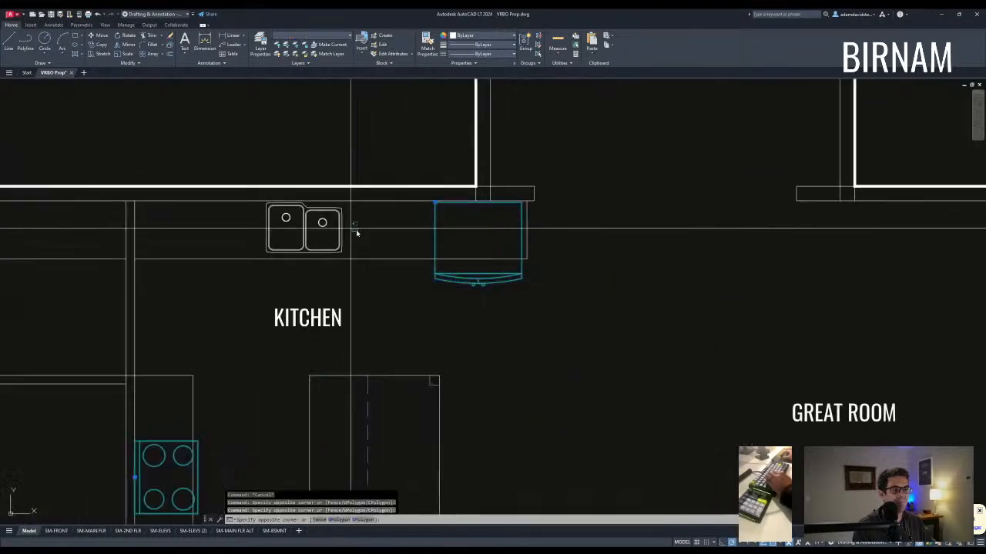
pyautogui.click(313, 225)
pyautogui.write('iv')
pyautogui.press('space')
pyautogui.scroll(-4, 310, 226)
pyautogui.click(429, 167)
pyautogui.scroll(-10, 423, 266)
pyautogui.moveTo(169, 442); pyautogui.dragTo(337, 383, button='middle')
pyautogui.moveTo(142, 467); pyautogui.dragTo(382, 331, button='middle')
pyautogui.scroll(8, 386, 365)
pyautogui.scroll(4, 526, 367)
pyautogui.moveTo(482, 339); pyautogui.dragTo(438, 318, button='middle')
pyautogui.click(359, 292)
pyautogui.press('Escape')
# Step: Move the copied refrigerator to the end of the kitchen counter, against the wall below the mechanical closet
pyautogui.click(426, 320)
pyautogui.click(421, 305)
pyautogui.write('v')
pyautogui.press('space')
pyautogui.click(426, 305)
pyautogui.scroll(2, 596, 300)
pyautogui.moveTo(596, 300); pyautogui.dragTo(482, 324, button='middle')
pyautogui.scroll(2, 476, 317)
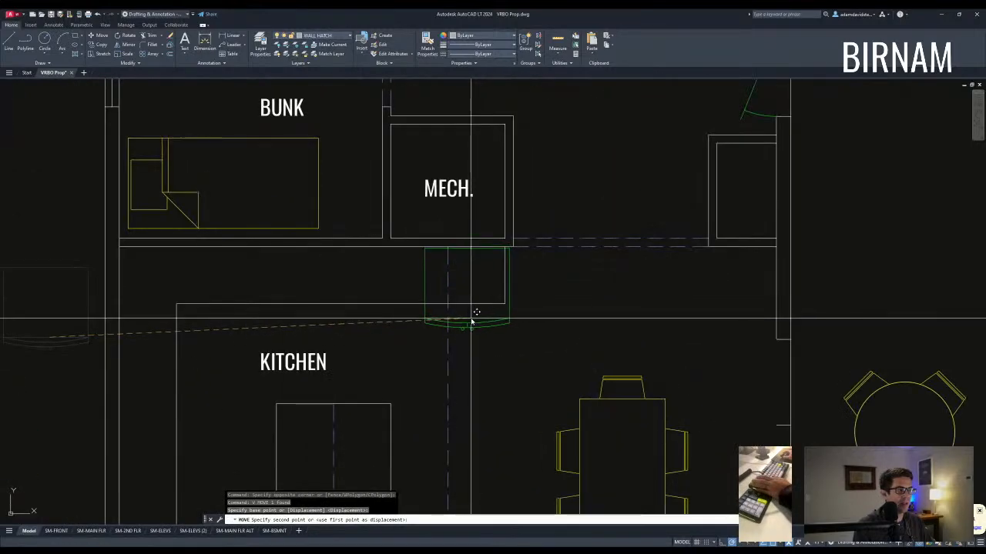
pyautogui.click(469, 318)
pyautogui.press('Escape')
pyautogui.press('Escape')
# Step: Rotate the copied range 90° to suit the counter along the kitchen's upper wall
pyautogui.scroll(-4, 450, 370)
pyautogui.moveTo(449, 370); pyautogui.dragTo(506, 286, button='middle')
pyautogui.click(277, 375)
pyautogui.click(214, 333)
pyautogui.write('ert')
pyautogui.press('Escape')
pyautogui.click(256, 365)
pyautogui.click(231, 347)
pyautogui.write('rt')
pyautogui.click(295, 337)
pyautogui.click(296, 349)
pyautogui.press('Escape')
# Step: Move the range onto the upper kitchen counter beside the refrigerator and align it with the wall
pyautogui.click(302, 296)
pyautogui.click(284, 283)
pyautogui.write('v')
pyautogui.press('space')
pyautogui.click(291, 277)
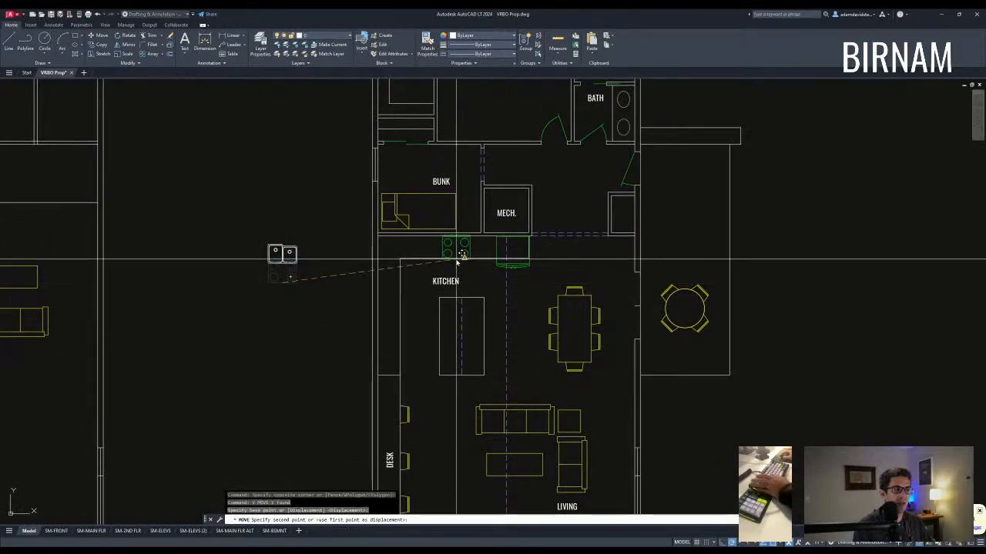
pyautogui.click(465, 261)
pyautogui.press('Escape')
pyautogui.write('v')
pyautogui.press('space')
pyautogui.scroll(5, 486, 245)
pyautogui.click(427, 229)
pyautogui.click(427, 236)
pyautogui.press('Escape')
# Step: Try to rotate the copied double sink, and undo the change
pyautogui.scroll(-4, 411, 294)
pyautogui.moveTo(191, 364); pyautogui.dragTo(282, 373, button='middle')
pyautogui.click(282, 374)
pyautogui.click(178, 281)
pyautogui.write('rr')
pyautogui.click(202, 258)
pyautogui.click(209, 252)
pyautogui.hotkey('ctrl', 'z')
pyautogui.press('Escape')
# Step: Rotate the copied double sink 90° so its bowls line up vertically
pyautogui.click(237, 328)
pyautogui.click(203, 270)
pyautogui.write('rt')
pyautogui.press('space')
pyautogui.click(205, 254)
pyautogui.click(206, 245)
# Step: Move the rotated double sink onto the kitchen island, beside its dashed line
pyautogui.click(284, 303)
pyautogui.click(249, 255)
pyautogui.write('v')
pyautogui.click(271, 263)
pyautogui.moveTo(532, 414); pyautogui.dragTo(457, 330, button='middle')
# Step: Rotate the island's double sink 180° about the middle of its edge along the dashed line
pyautogui.click(402, 347)
pyautogui.click(396, 323)
pyautogui.write('rt')
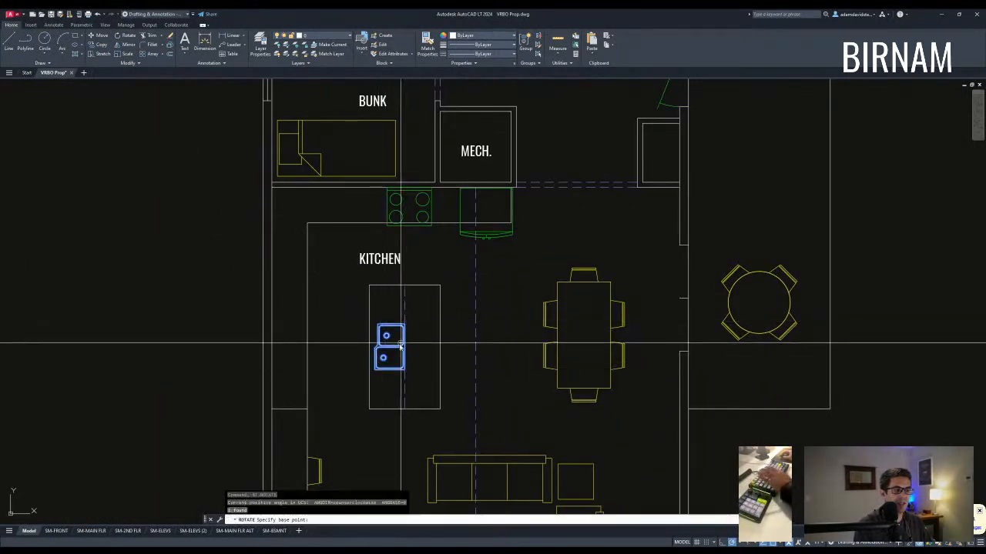
pyautogui.press('Escape')
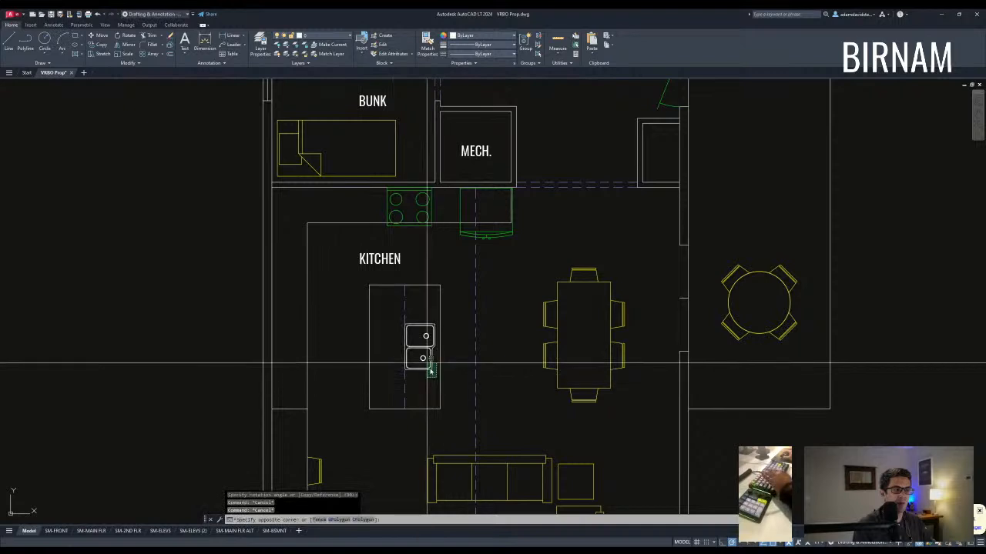
# Step: Move the double sink across the kitchen island to the half left of the dashed line
pyautogui.click(429, 367)
pyautogui.scroll(2, 419, 351)
pyautogui.write('m')
pyautogui.click(402, 262)
pyautogui.press('Escape')
pyautogui.press('Escape')
pyautogui.click(385, 348)
pyautogui.click(371, 294)
pyautogui.write('v')
pyautogui.click(384, 292)
pyautogui.press('Escape')
# Step: Trim the counter's front edge where it passes through the range, using the range outline as cutting edges
pyautogui.moveTo(419, 261); pyautogui.dragTo(390, 332, button='middle')
pyautogui.scroll(2, 455, 185)
pyautogui.write('tr')
pyautogui.click(405, 302)
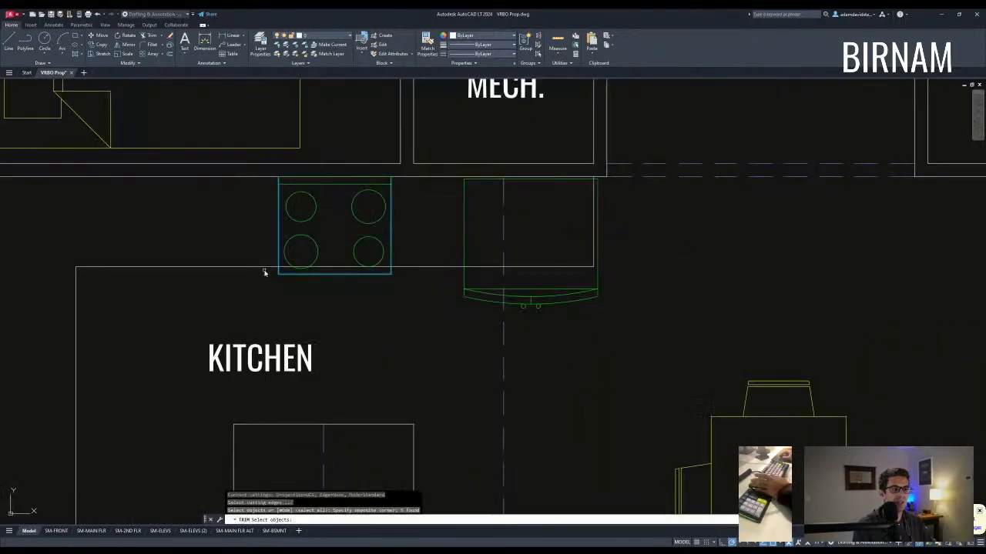
pyautogui.press('Escape')
pyautogui.scroll(-7, 347, 268)
pyautogui.scroll(3, 413, 345)
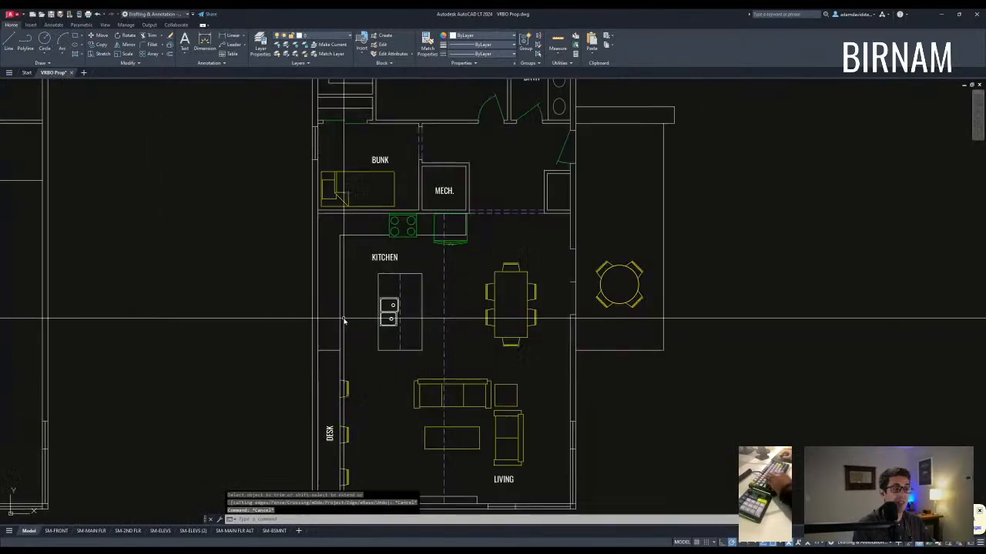
# Step: Move the double sink off the island to the empty area outside the left exterior wall
pyautogui.scroll(3, 387, 337)
pyautogui.click(392, 333)
pyautogui.click(388, 313)
pyautogui.write('v')
pyautogui.click(390, 308)
pyautogui.click(209, 294)
pyautogui.press('Escape')
# Step: Draw a diagonal construction line from the counter's desk end up to its front edge, and a horizontal line from its midpoint through the left wall
pyautogui.click(214, 333)
pyautogui.write('l')
pyautogui.click(310, 360)
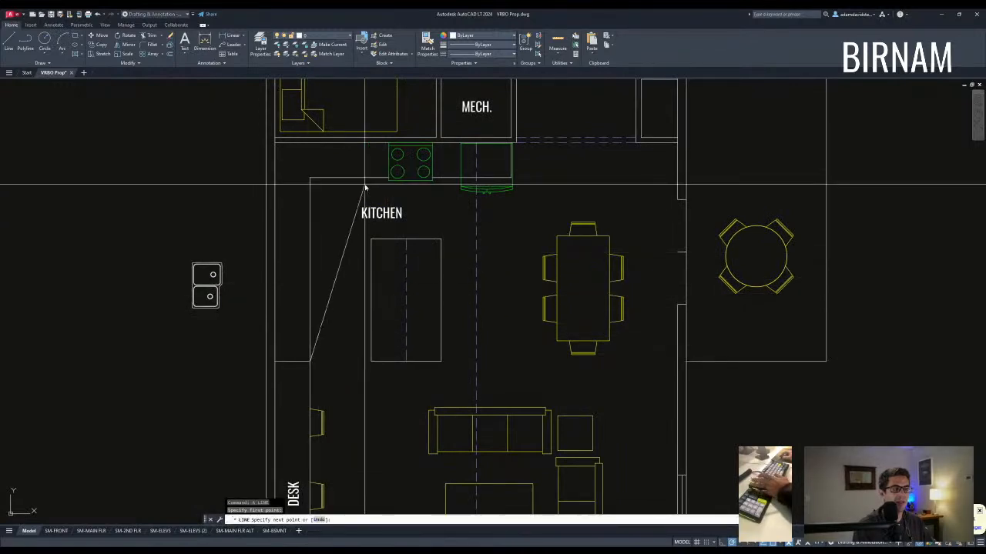
pyautogui.click(238, 271)
pyautogui.press('Escape')
# Step: Rotate the double sink outside the left wall by 180°
pyautogui.click(218, 328)
pyautogui.click(201, 274)
pyautogui.write('ro')
pyautogui.click(169, 284)
pyautogui.click(156, 284)
# Step: Move the double sink onto the left wall's counter, centred on the horizontal construction line and slightly back from the front edge
pyautogui.click(155, 284)
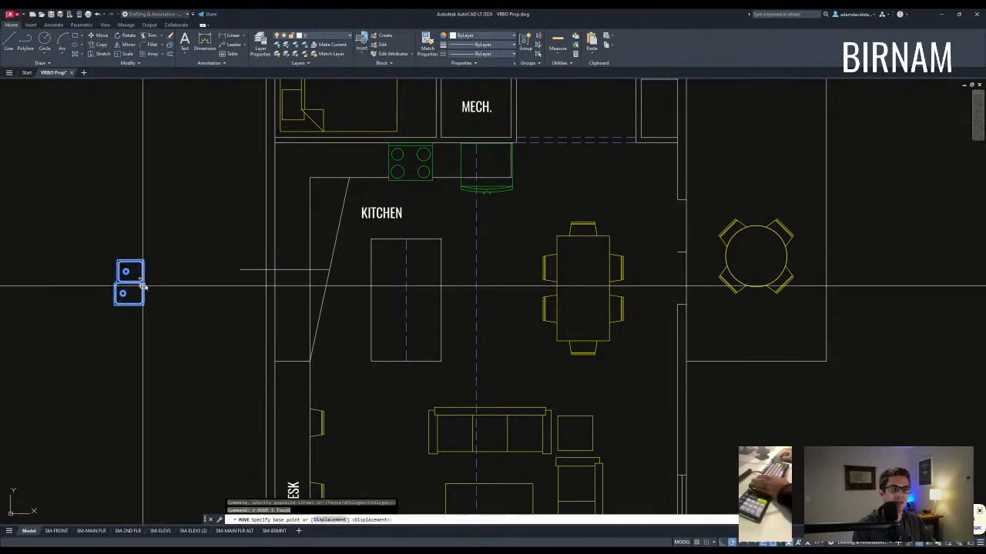
pyautogui.click(311, 270)
pyautogui.press('Escape')
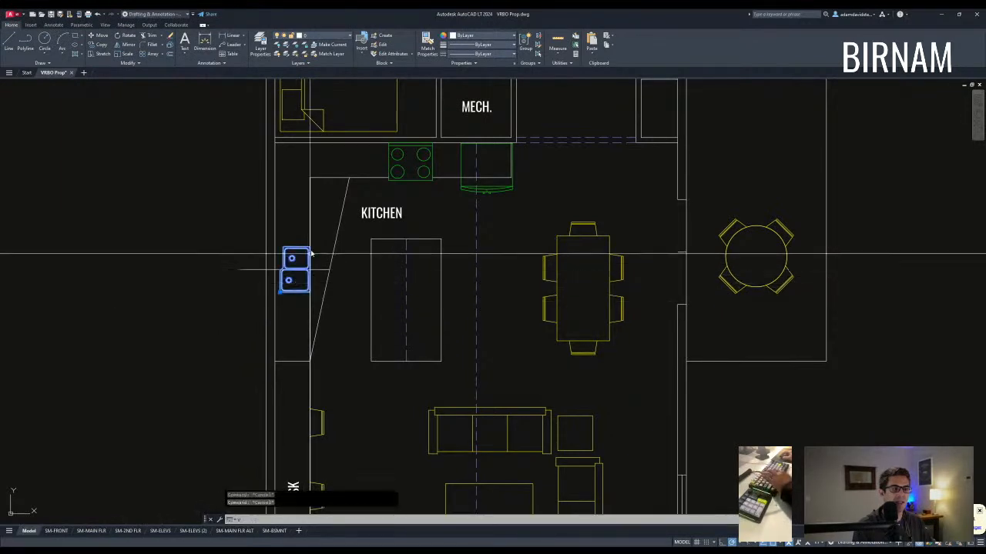
pyautogui.write('v')
pyautogui.press('space')
pyautogui.scroll(4, 343, 319)
pyautogui.click(346, 308)
pyautogui.click(337, 309)
pyautogui.press('Escape')
# Step: Erase the diagonal construction line beside the sink counter
pyautogui.scroll(-2, 331, 306)
pyautogui.click(305, 293)
pyautogui.click(299, 277)
pyautogui.write('e')
# Step: Offset the sink's horizontal centre line above and below the sink to mark the window jambs, and remove the centre line
pyautogui.scroll(-2, 300, 301)
pyautogui.moveTo(301, 301); pyautogui.dragTo(329, 322, button='middle')
pyautogui.press('Escape')
pyautogui.write('f')
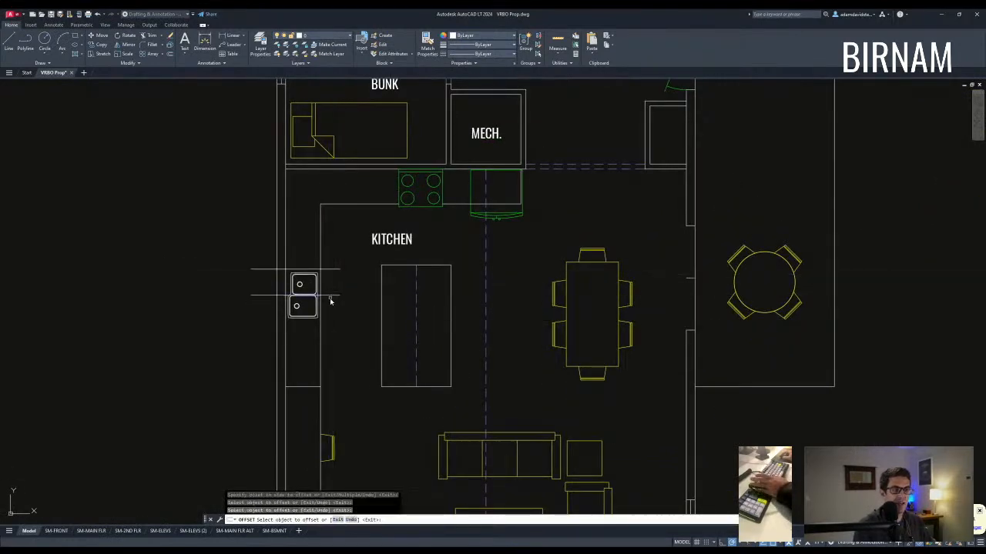
pyautogui.press('Escape')
# Step: Trim the two jamb lines so they only span the thickness of the left exterior wall
pyautogui.write('tr')
pyautogui.click(297, 339)
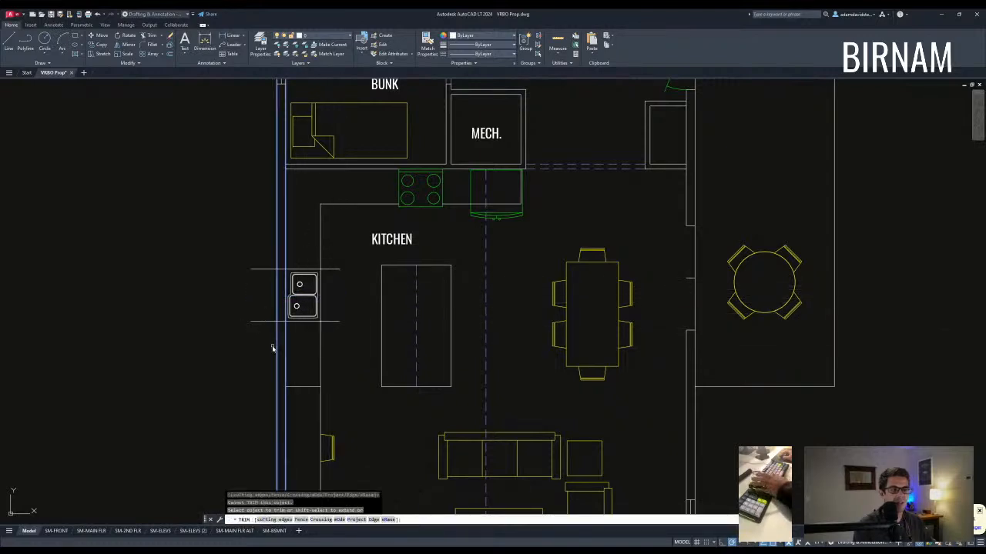
pyautogui.click(253, 245)
pyautogui.press('Escape')
# Step: Draw the window's glass line between the two jambs in the middle of the left wall
pyautogui.write('l')
pyautogui.click(281, 272)
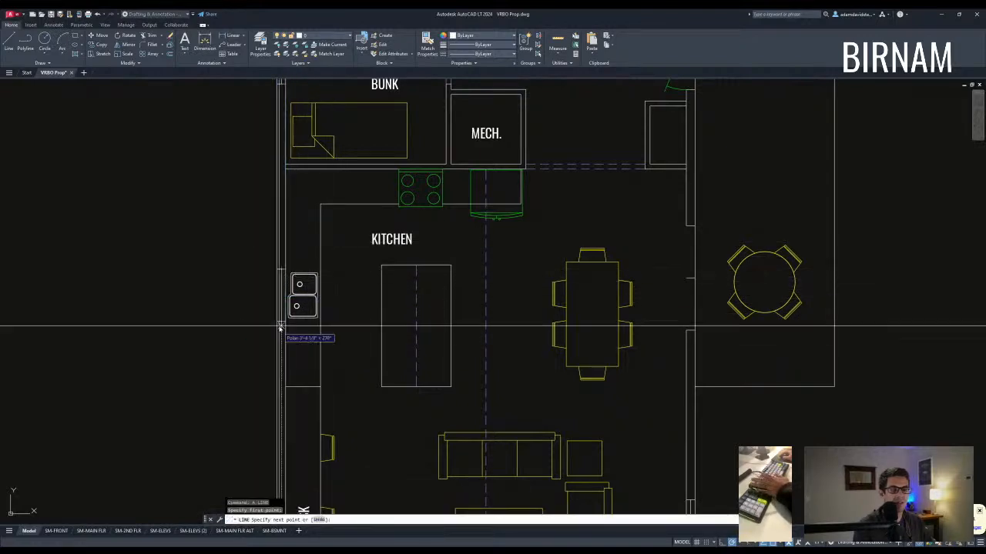
pyautogui.press('Escape')
pyautogui.scroll(-3, 370, 343)
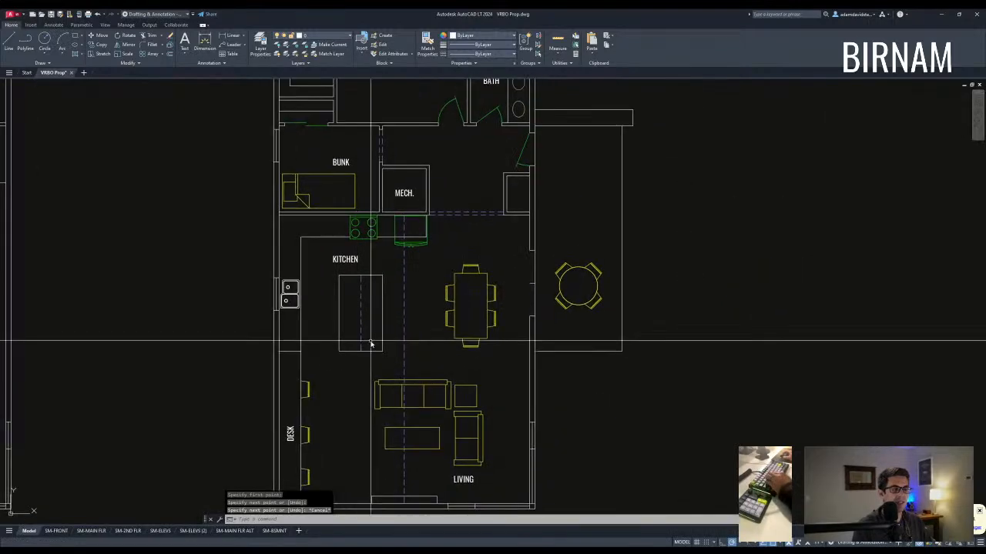
# Step: Offset the kitchen island's lower edge inward
pyautogui.press('Escape')
pyautogui.press('Escape')
pyautogui.scroll(-3, 365, 345)
pyautogui.scroll(3, 365, 345)
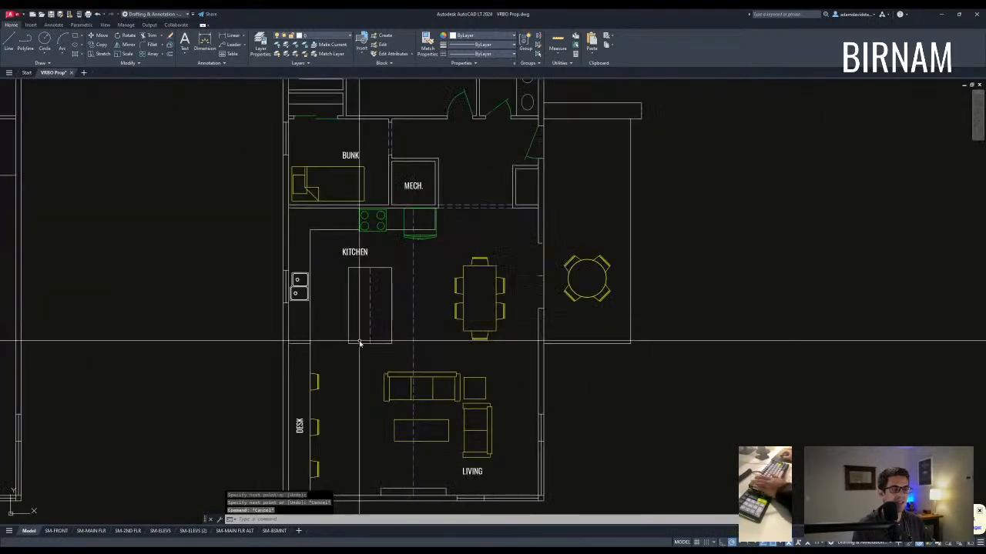
pyautogui.write('f')
pyautogui.click(363, 317)
pyautogui.press('Escape')
# Step: Trim the offset line and the island's dashed line so they meet in a corner
pyautogui.write('tr')
pyautogui.press('Return')
pyautogui.click(360, 308)
pyautogui.click(339, 288)
pyautogui.press('Escape')
pyautogui.press('Return')
pyautogui.click(363, 312)
pyautogui.click(343, 295)
pyautogui.press('Escape')
# Step: Match the island's new horizontal line to the dashed line's properties
pyautogui.write('ma')
pyautogui.press('Return')
pyautogui.click(356, 295)
pyautogui.click(351, 297)
pyautogui.click(344, 307)
pyautogui.press('Escape')
pyautogui.press('Escape')
# Step: Copy a desk chair to the upper end of the island's right side
pyautogui.click(300, 362)
pyautogui.write('co')
pyautogui.press('Return')
pyautogui.click(291, 363)
pyautogui.scroll(5, 377, 270)
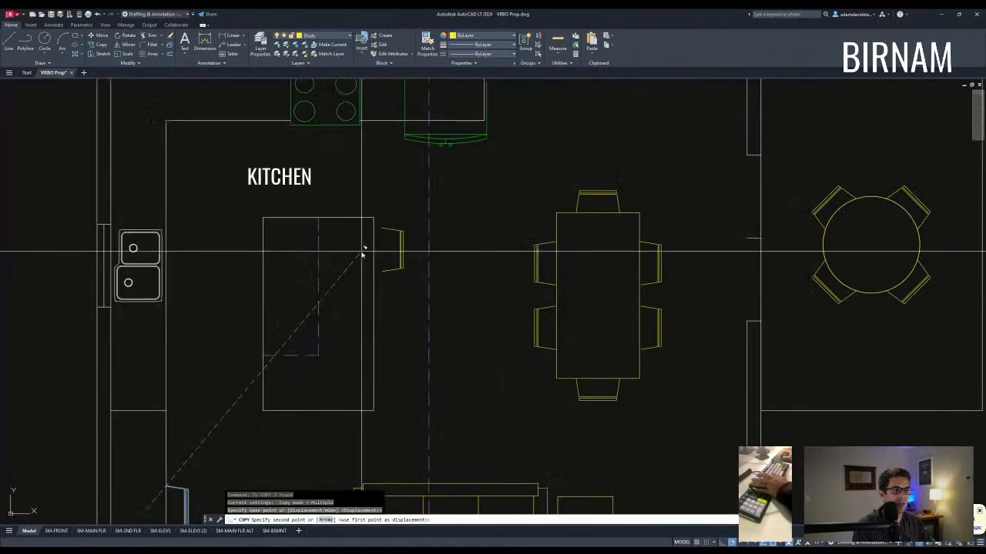
pyautogui.click(362, 251)
pyautogui.press('Escape')
# Step: Move the copied chair so its front corner touches the island's right edge
pyautogui.click(330, 298)
pyautogui.click(413, 215)
pyautogui.write('m')
pyautogui.press('Return')
pyautogui.scroll(5, 374, 222)
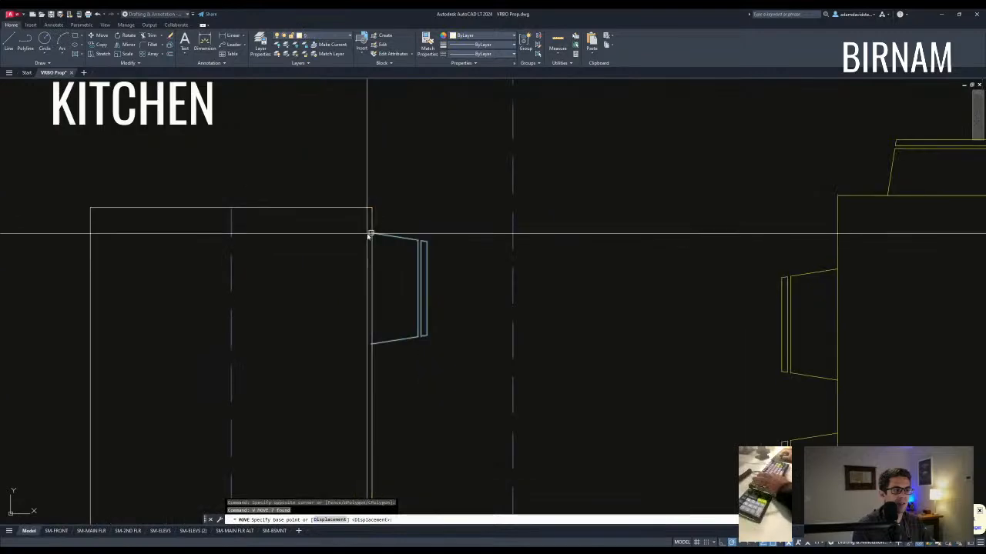
pyautogui.click(373, 233)
pyautogui.press('Escape')
pyautogui.press('Escape')
# Step: Copy the island chair straight down twice to make a row of three along the right edge
pyautogui.click(360, 360)
pyautogui.click(464, 205)
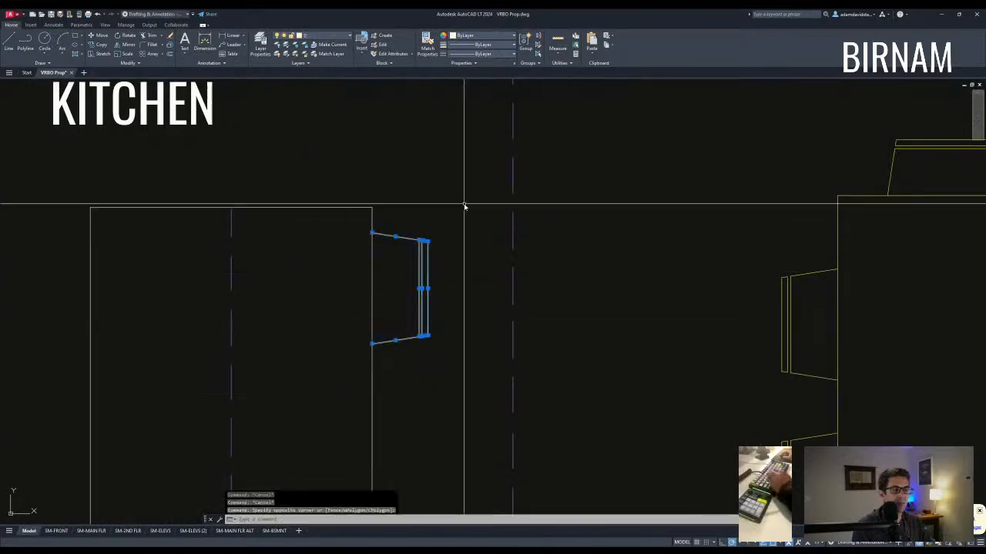
pyautogui.write('co')
pyautogui.press('Return')
pyautogui.click(461, 202)
pyautogui.scroll(-6, 451, 319)
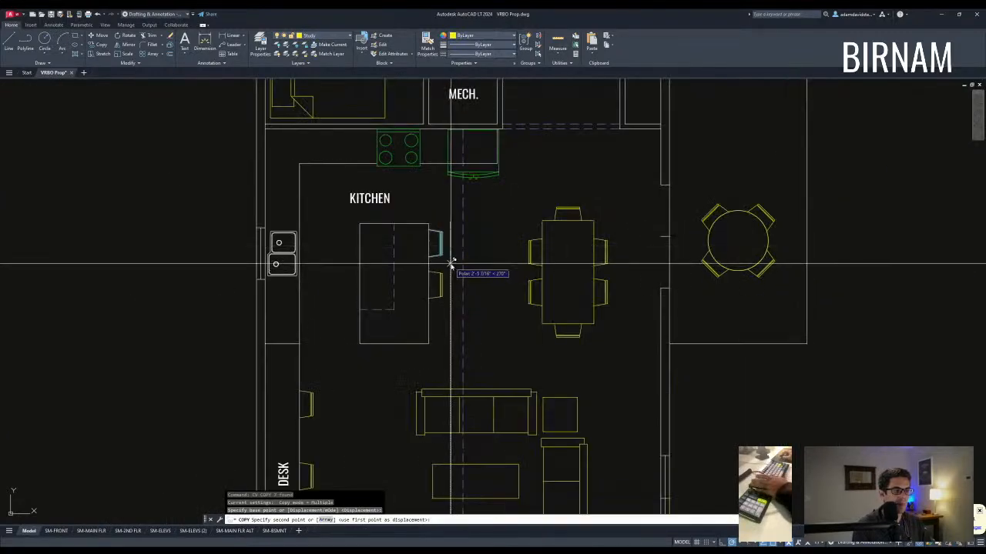
pyautogui.click(452, 260)
pyautogui.press('Escape')
# Step: Mirror a copy of the lowest island chair so it faces the island's lower edge
pyautogui.click(418, 354)
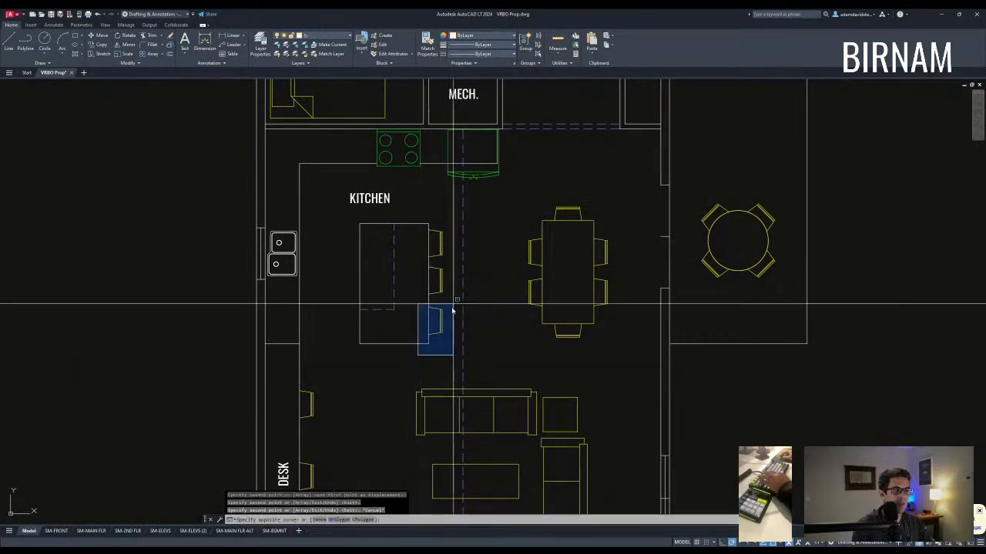
pyautogui.click(454, 303)
pyautogui.write('mi')
pyautogui.press('Return')
pyautogui.click(436, 351)
pyautogui.press('Return')
# Step: Move the mirrored chair into place at the island's lower edge
pyautogui.click(378, 376)
pyautogui.click(429, 341)
pyautogui.write('v')
pyautogui.press('Return')
pyautogui.click(403, 378)
pyautogui.press('Escape')
pyautogui.scroll(-4, 408, 376)
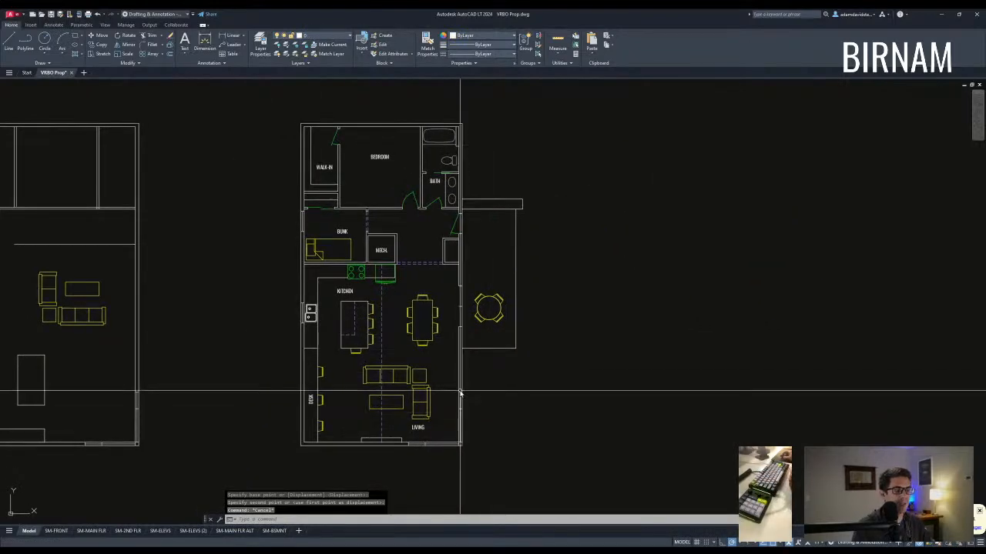
# Step: Copy the BUNK label into the space beside the exterior door and change its text to ENTRY
pyautogui.scroll(4, 429, 260)
pyautogui.click(302, 241)
pyautogui.write('co')
pyautogui.press('Return')
pyautogui.click(308, 243)
pyautogui.click(506, 263)
pyautogui.press('Escape')
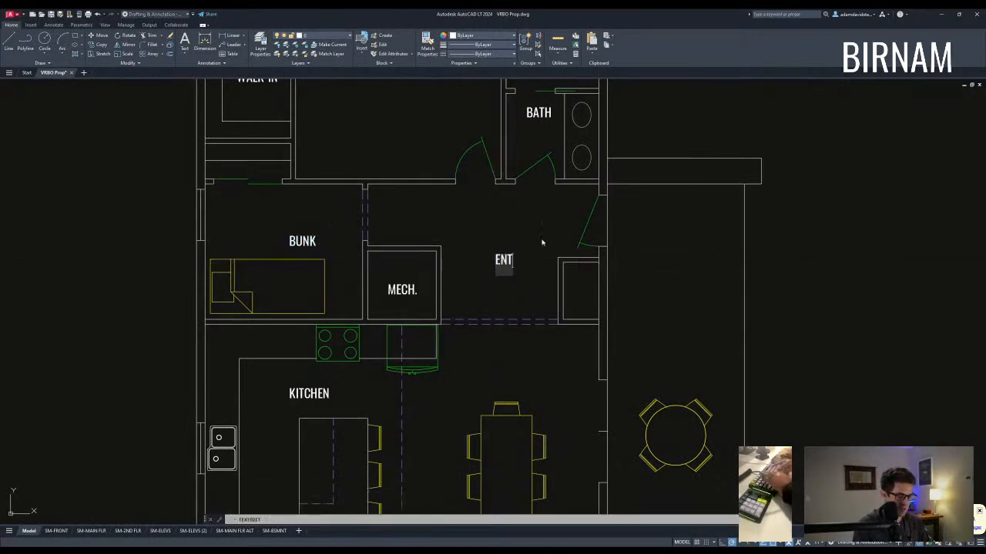
pyautogui.scroll(-5, 541, 243)
pyautogui.scroll(2, 504, 258)
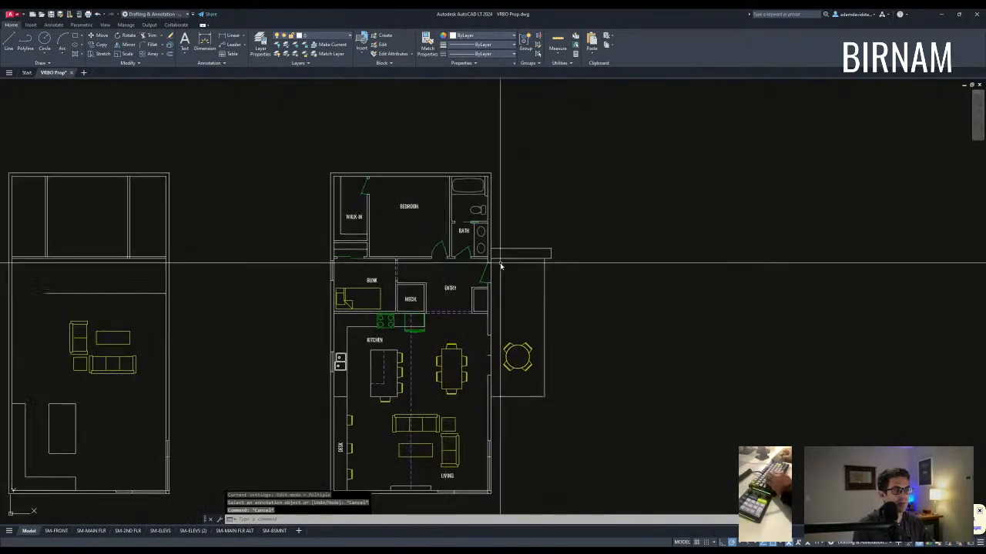
# Step: Delete the window group and the band above it on the left part of the house's front elevation
pyautogui.press('Escape')
pyautogui.scroll(2, 408, 398)
pyautogui.scroll(-2, 337, 424)
pyautogui.scroll(2, 377, 409)
pyautogui.click(325, 418)
pyautogui.scroll(-5, 369, 404)
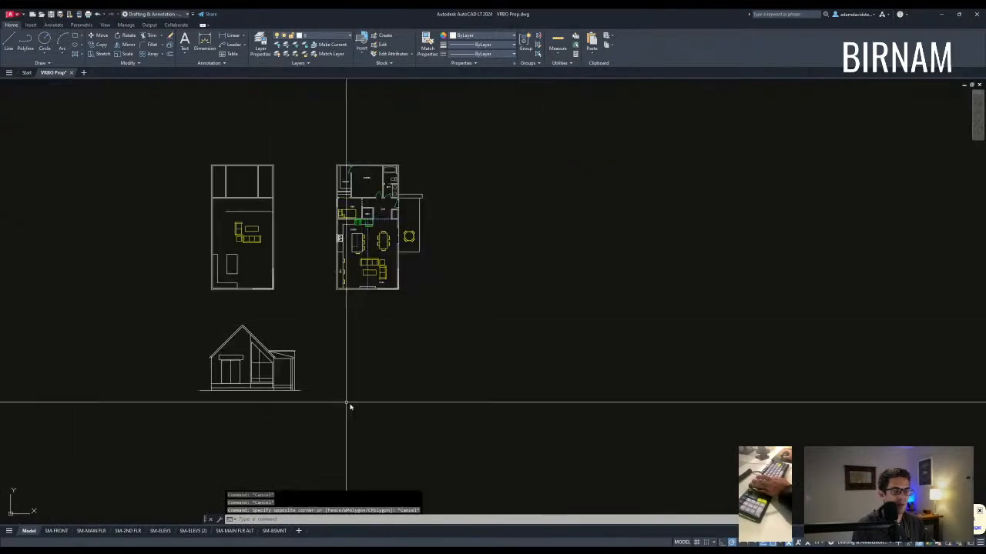
pyautogui.scroll(8, 285, 375)
pyautogui.scroll(-1, 365, 356)
pyautogui.click(354, 336)
pyautogui.press('Return')
pyautogui.click(320, 346)
pyautogui.press('Delete')
# Step: Draw an upright window rectangle on the left part of the front elevation's gable wall
pyautogui.write('rec')
pyautogui.press('Return')
pyautogui.click(286, 303)
pyautogui.click(314, 357)
pyautogui.press('Escape')
# Step: Move the new window rectangle straight down to align its top with the horizontal bar of the large glazed window
pyautogui.click(291, 312)
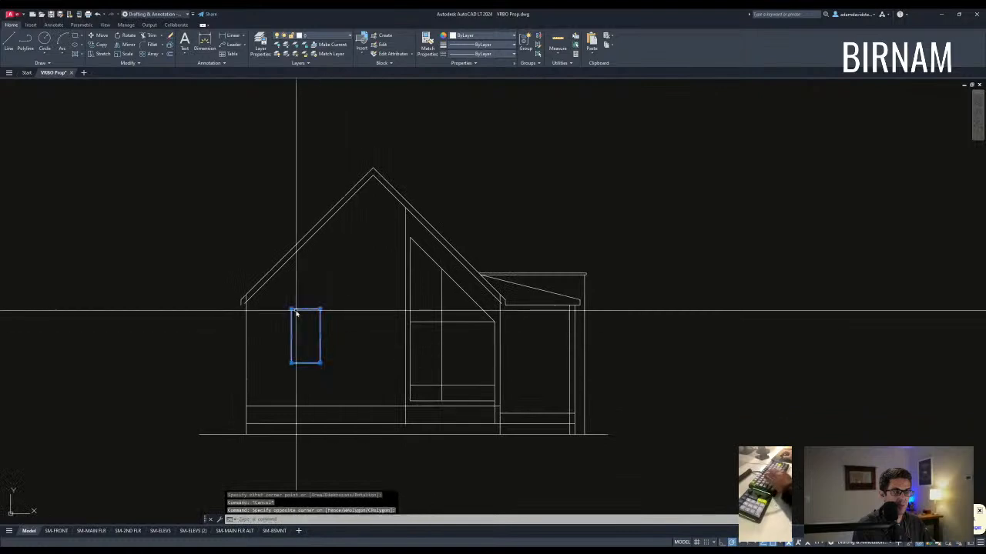
pyautogui.write('v')
pyautogui.press('Return')
pyautogui.click(320, 309)
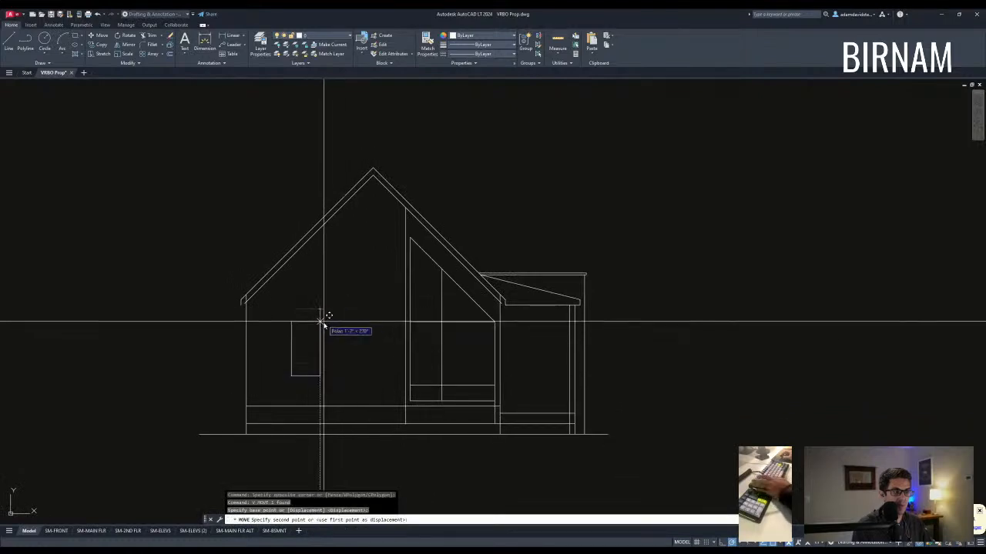
pyautogui.click(324, 324)
pyautogui.press('Escape')
pyautogui.moveTo(367, 356); pyautogui.dragTo(378, 334, button='middle')
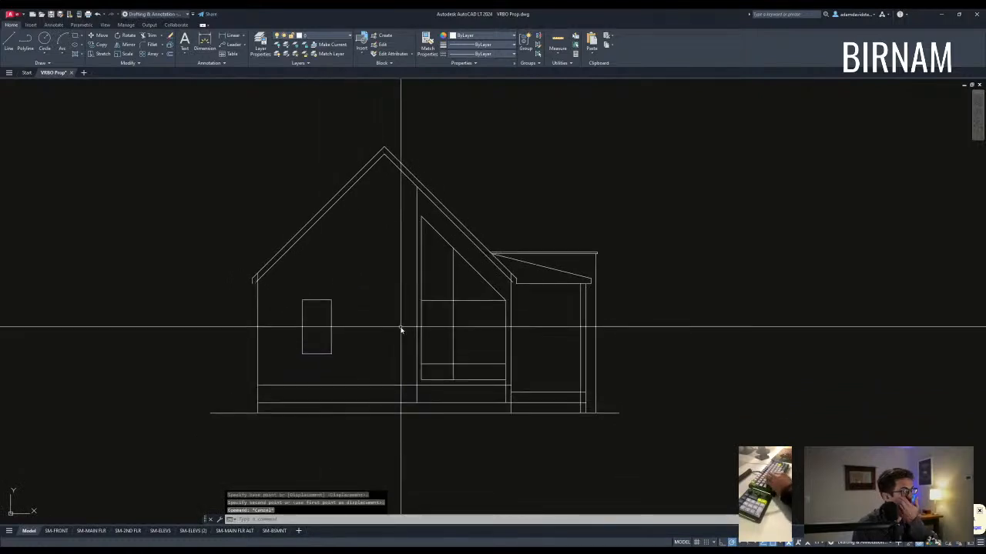
pyautogui.scroll(-2, 387, 339)
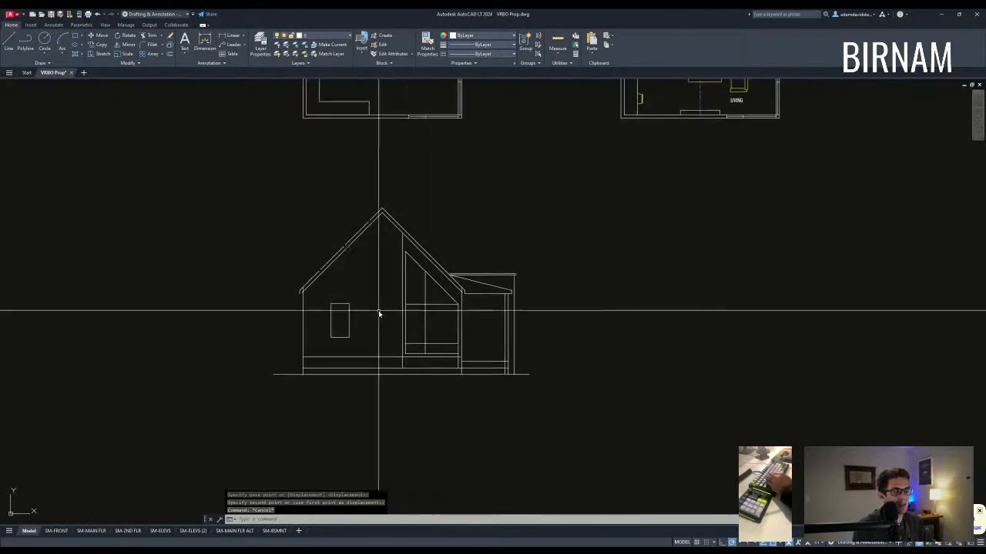
pyautogui.scroll(2, 386, 344)
pyautogui.moveTo(411, 347); pyautogui.dragTo(380, 358, button='middle')
pyautogui.scroll(-2, 385, 361)
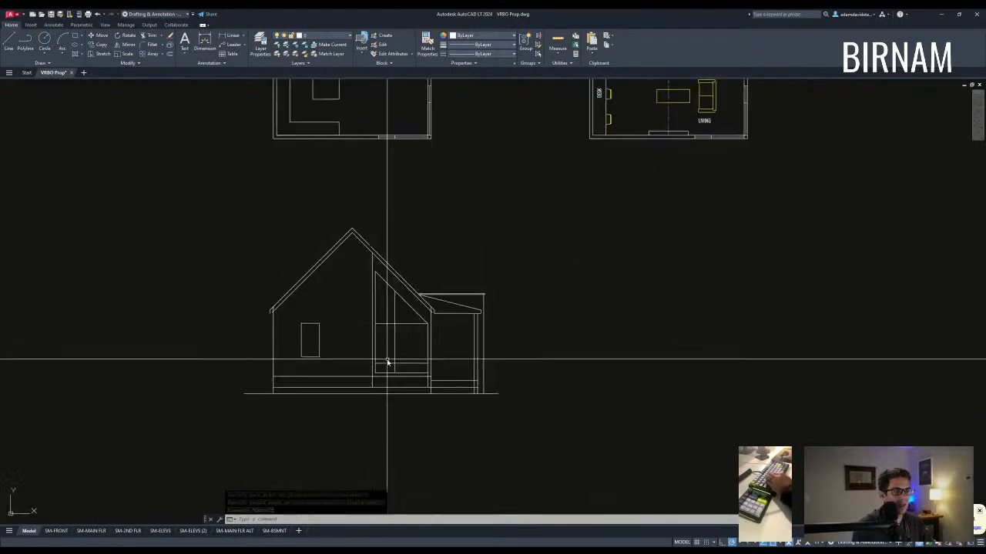
# Step: Examine the revised floor plan and the front elevation together to compare the window and room layout
pyautogui.moveTo(370, 250); pyautogui.dragTo(349, 333, button='middle')
pyautogui.moveTo(556, 301); pyautogui.dragTo(486, 314, button='middle')
pyautogui.scroll(2, 572, 213)
pyautogui.moveTo(572, 214); pyautogui.dragTo(502, 312, button='middle')
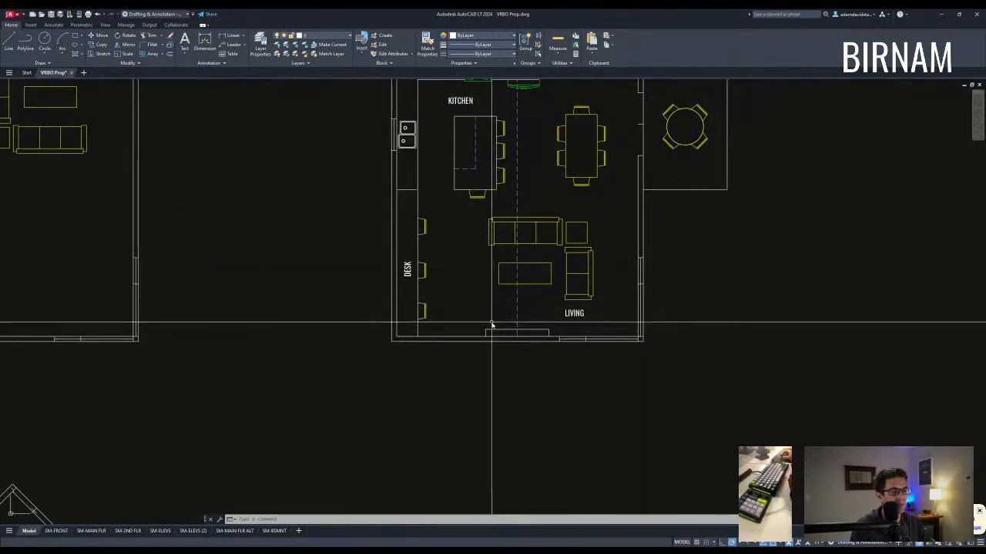
pyautogui.scroll(-3, 491, 324)
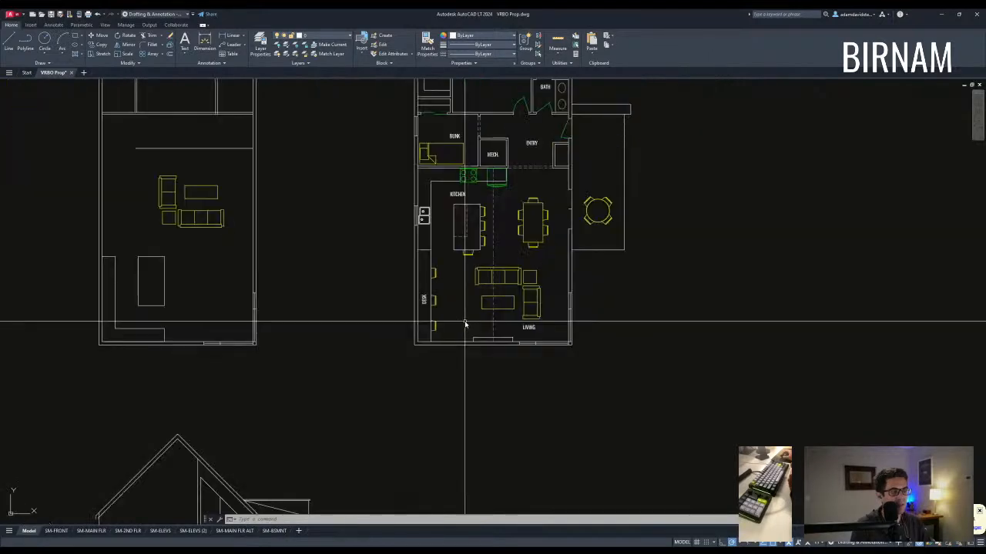
pyautogui.scroll(-2, 464, 324)
pyautogui.press('Escape')
pyautogui.press('Escape')
pyautogui.press('Escape')
pyautogui.moveTo(429, 392); pyautogui.dragTo(420, 365, button='middle')
pyautogui.moveTo(406, 217); pyautogui.dragTo(347, 268, button='middle')
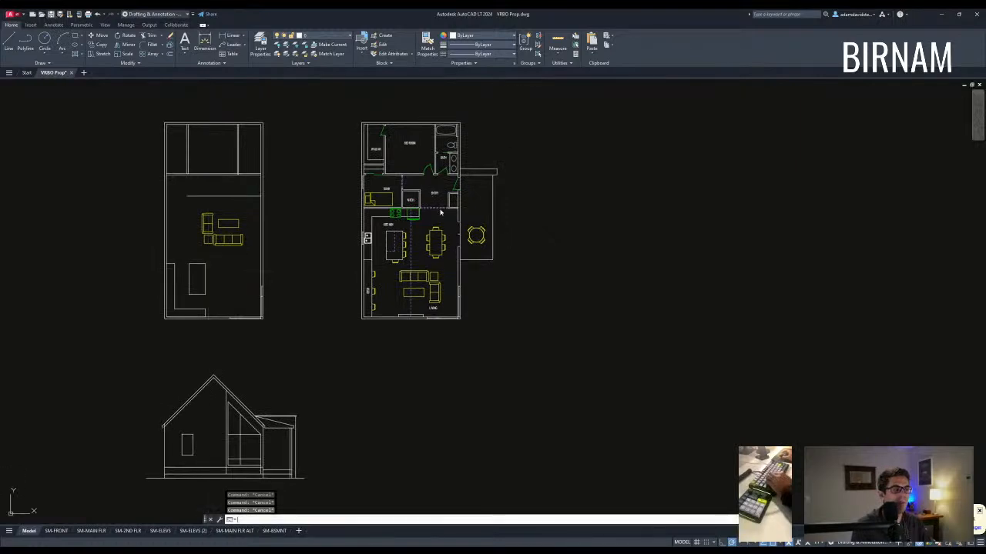
# Step: Save the drawing and switch to SketchUp
pyautogui.hotkey('ctrl', 's')
pyautogui.scroll(4, 468, 260)
pyautogui.scroll(-2, 473, 255)
pyautogui.moveTo(493, 283); pyautogui.dragTo(502, 291, button='middle')
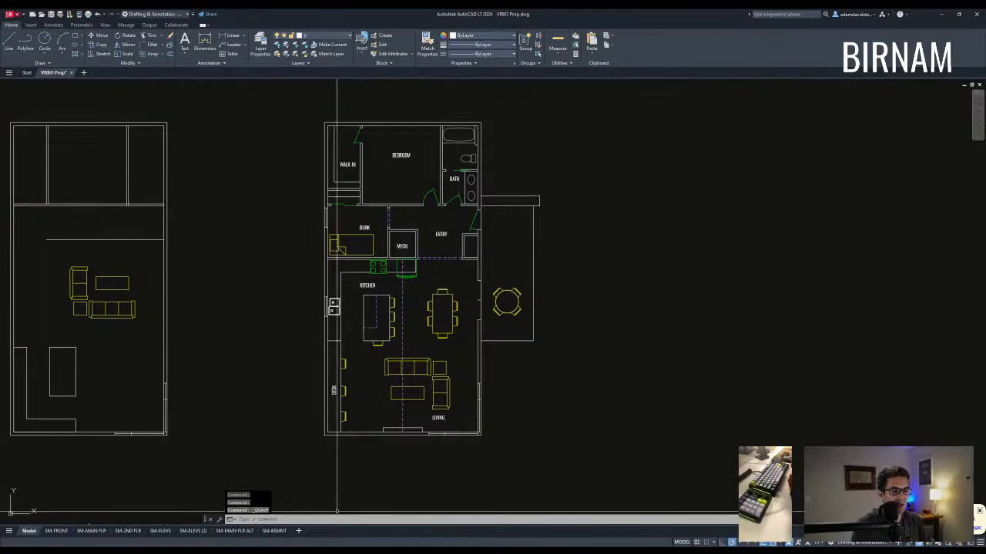
pyautogui.hotkey('alt', 'Tab')
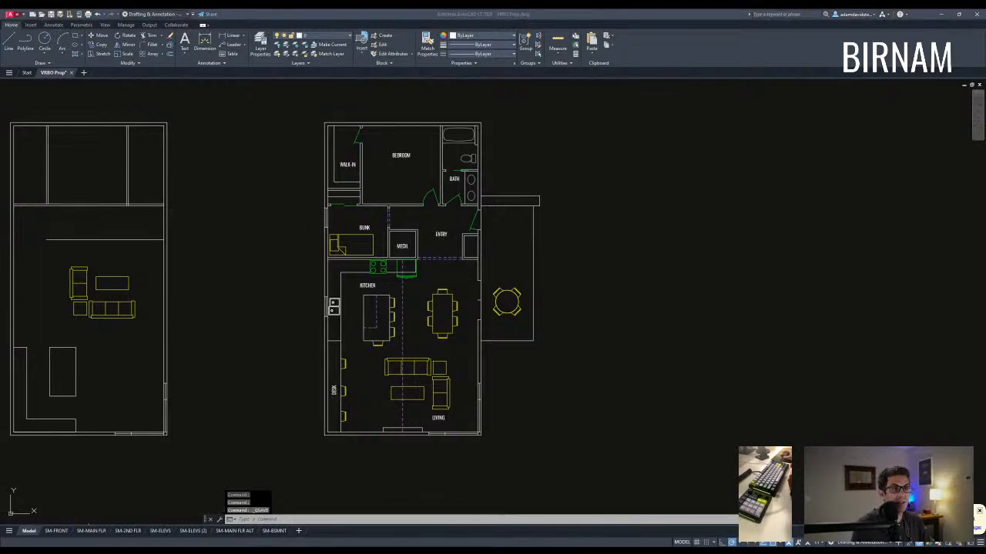
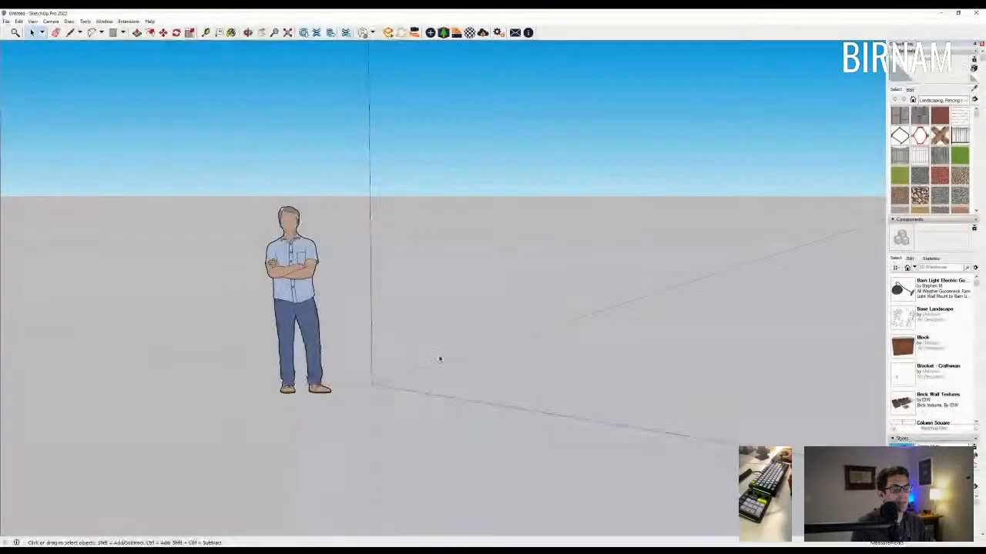
# Step: Delete the scale figure and draw a 24' by 40' rectangular footprint from the origin along the red and green axes
pyautogui.click(323, 306)
pyautogui.moveTo(323, 304); pyautogui.dragTo(339, 343, button='middle')
pyautogui.press('l')
pyautogui.click(369, 385)
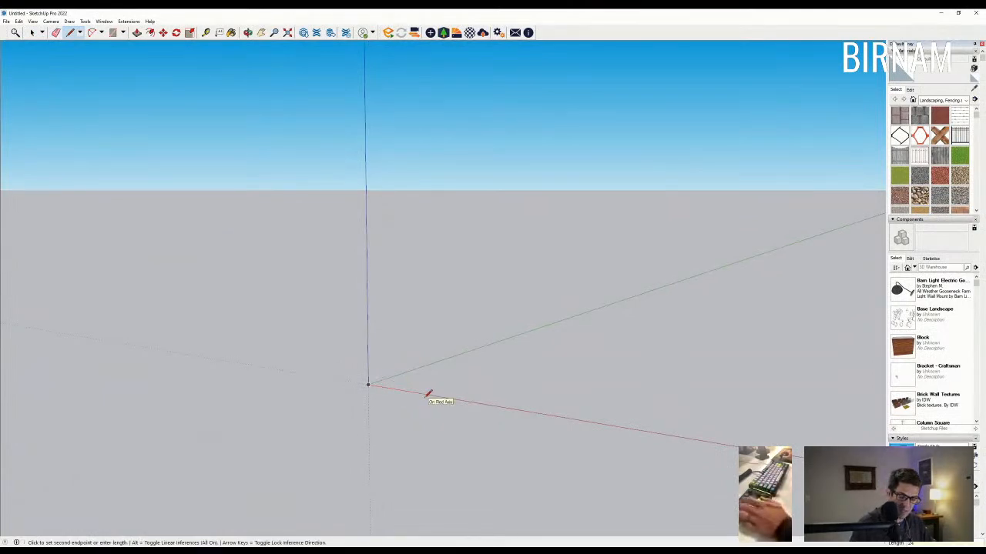
pyautogui.moveTo(434, 396)
pyautogui.mouseDown(button='middle')
pyautogui.moveTo(297, 407)
pyautogui.moveTo(448, 398)
pyautogui.mouseUp(button='middle')
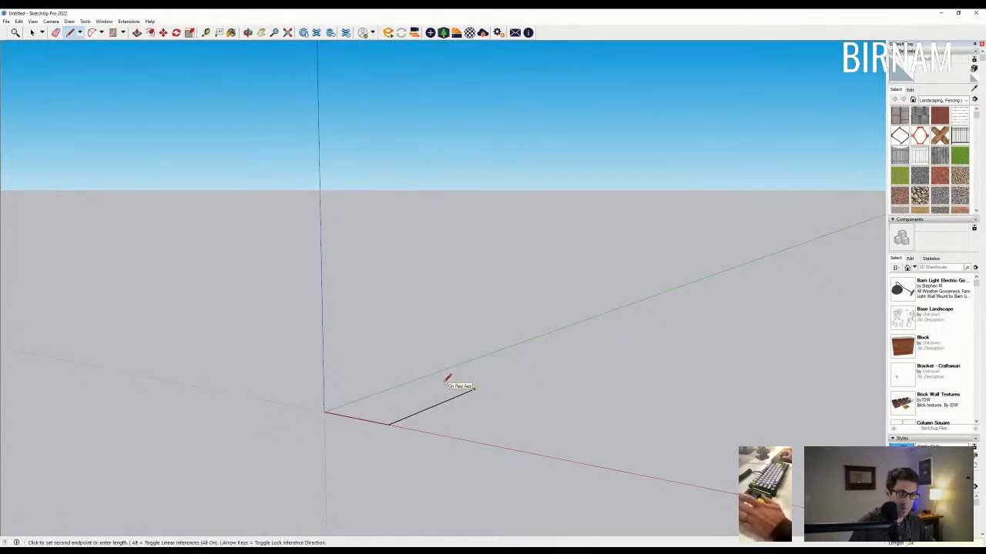
pyautogui.click(325, 412)
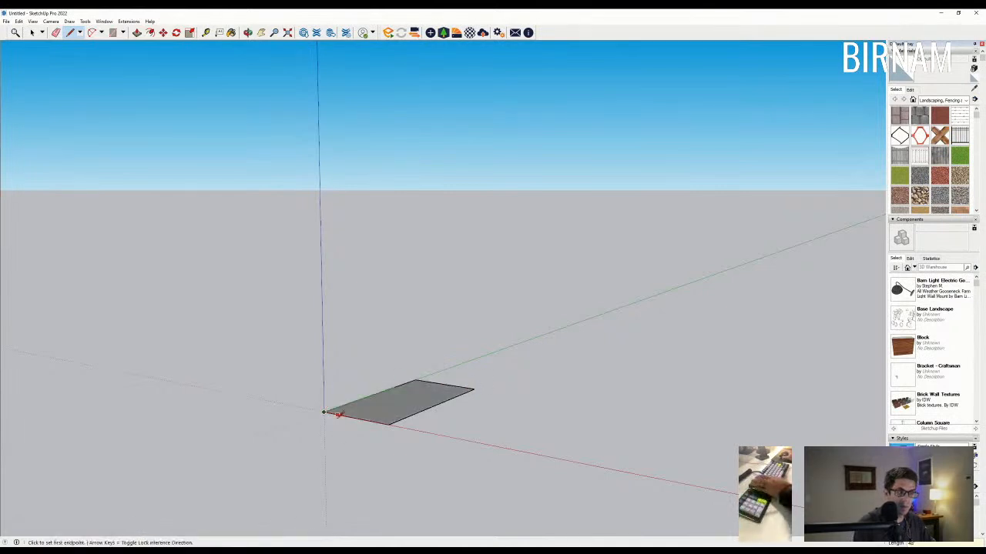
# Step: Push/Pull the rectangular footprint up about 12' to form the house's main box
pyautogui.moveTo(325, 412); pyautogui.dragTo(383, 433, button='middle')
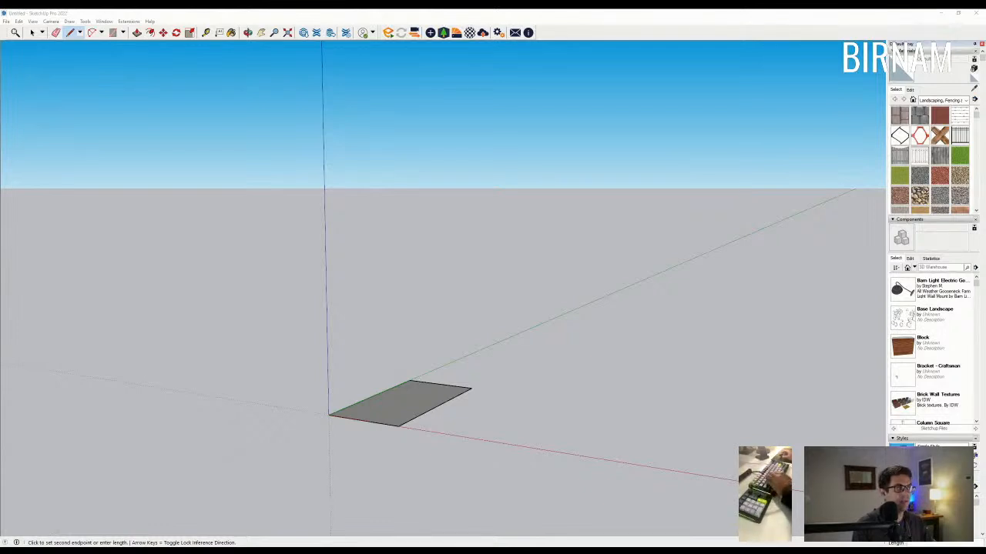
pyautogui.moveTo(462, 398); pyautogui.dragTo(440, 438, button='middle')
pyautogui.press('p')
pyautogui.click(429, 419)
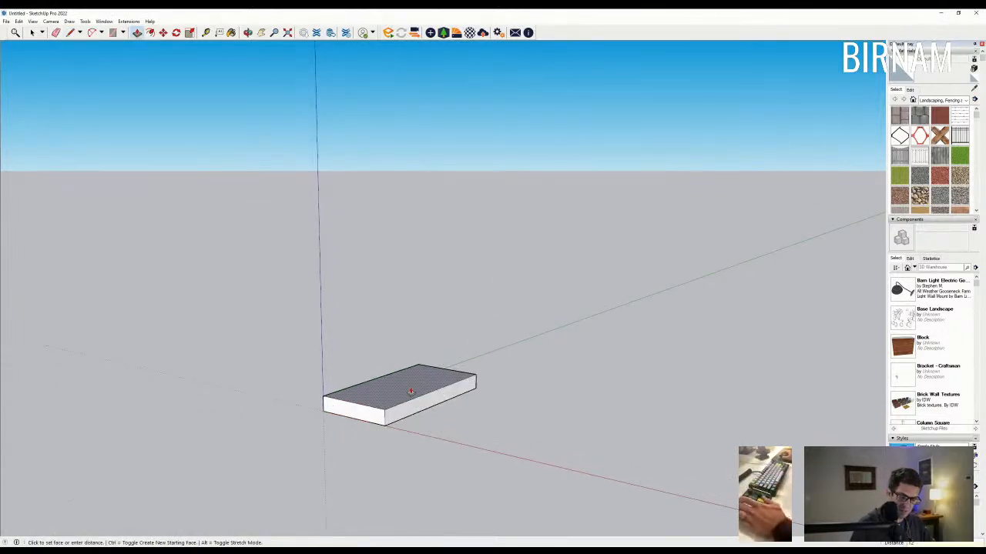
pyautogui.press('Return')
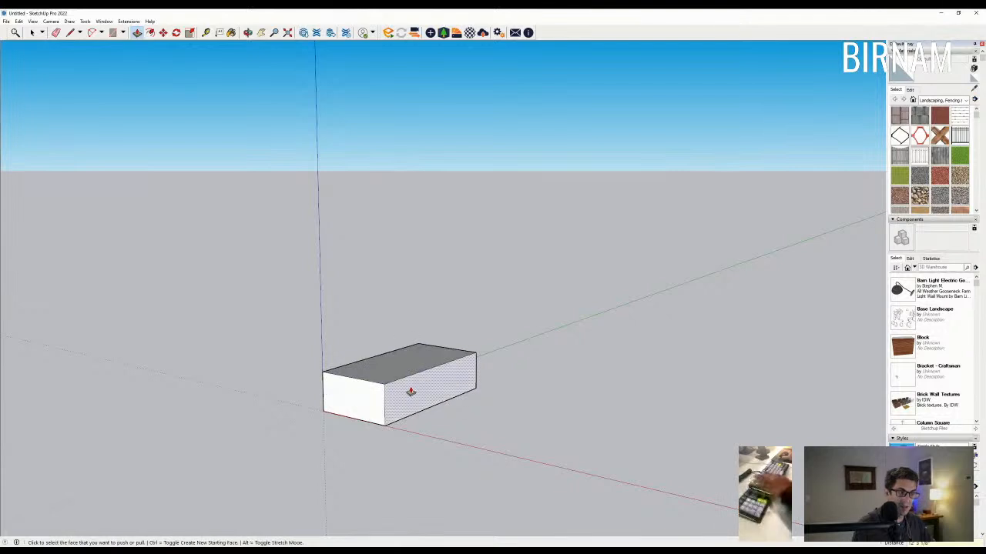
# Step: Separate a shallow band at the underside of the box and erase its sides, leaving an open gap above the base face
pyautogui.moveTo(420, 417); pyautogui.dragTo(427, 407, button='middle')
pyautogui.scroll(3, 427, 407)
pyautogui.moveTo(379, 434); pyautogui.dragTo(441, 325, button='middle')
pyautogui.scroll(3, 396, 395)
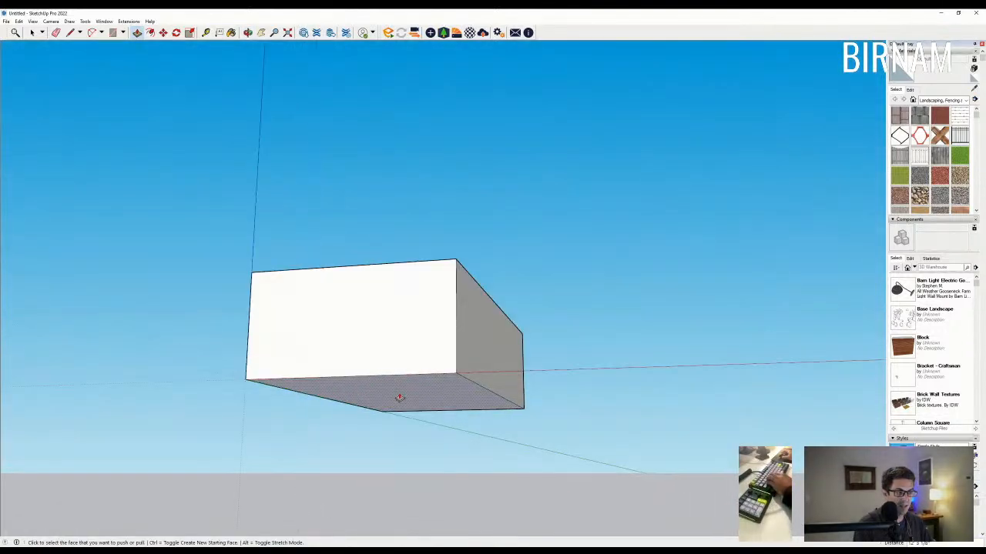
pyautogui.moveTo(365, 389); pyautogui.dragTo(342, 433, button='middle')
pyautogui.moveTo(405, 442); pyautogui.dragTo(401, 401, button='middle')
pyautogui.scroll(2, 409, 400)
pyautogui.press('e')
pyautogui.scroll(3, 539, 382)
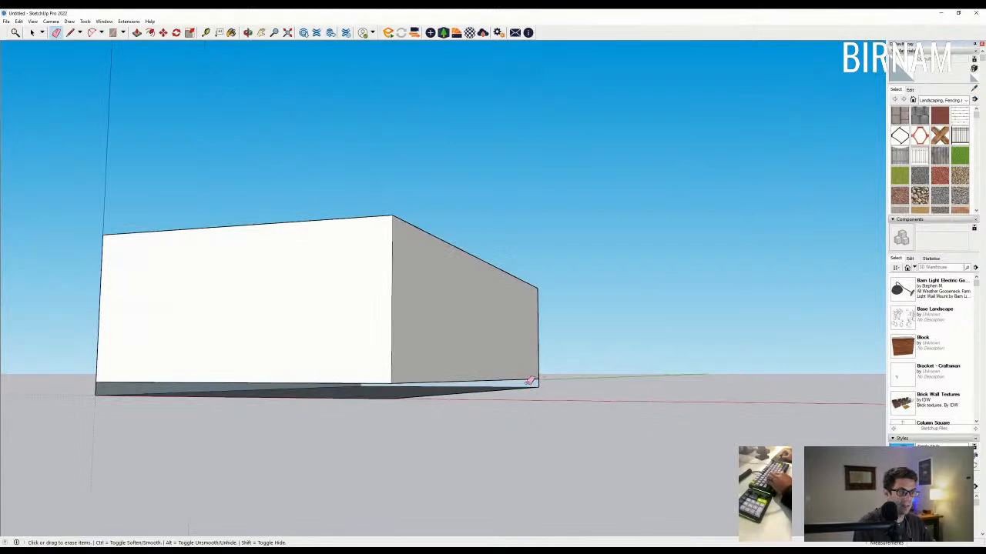
pyautogui.scroll(3, 462, 389)
pyautogui.moveTo(378, 392)
pyautogui.mouseDown(button='middle')
pyautogui.moveTo(365, 381)
pyautogui.moveTo(388, 428)
pyautogui.moveTo(115, 429)
pyautogui.moveTo(131, 439)
pyautogui.moveTo(383, 464)
pyautogui.moveTo(332, 465)
pyautogui.mouseUp(button='middle')
# Step: Draw an 8-inch square on the base face at the origin corner
pyautogui.press('l')
pyautogui.scroll(5, 317, 465)
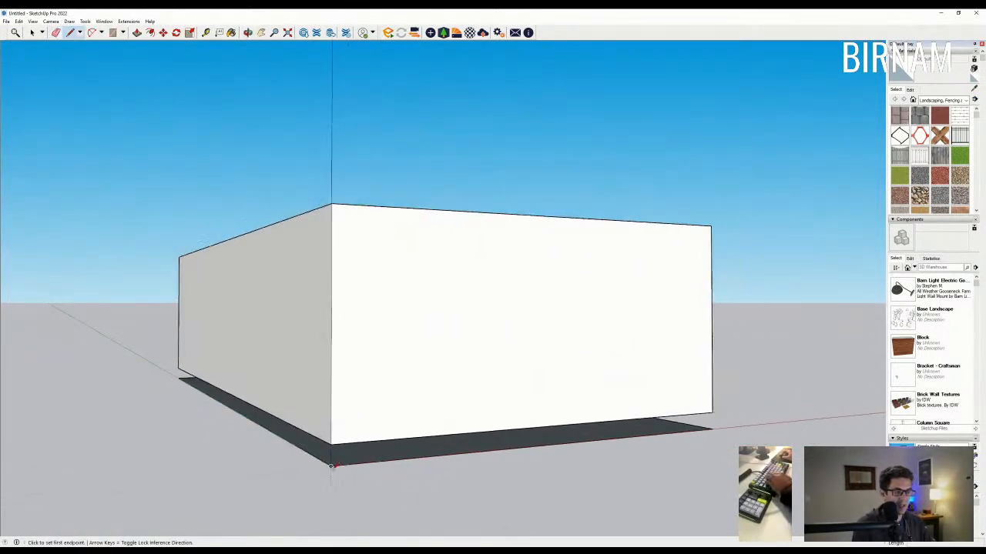
pyautogui.scroll(1, 332, 465)
pyautogui.click(331, 465)
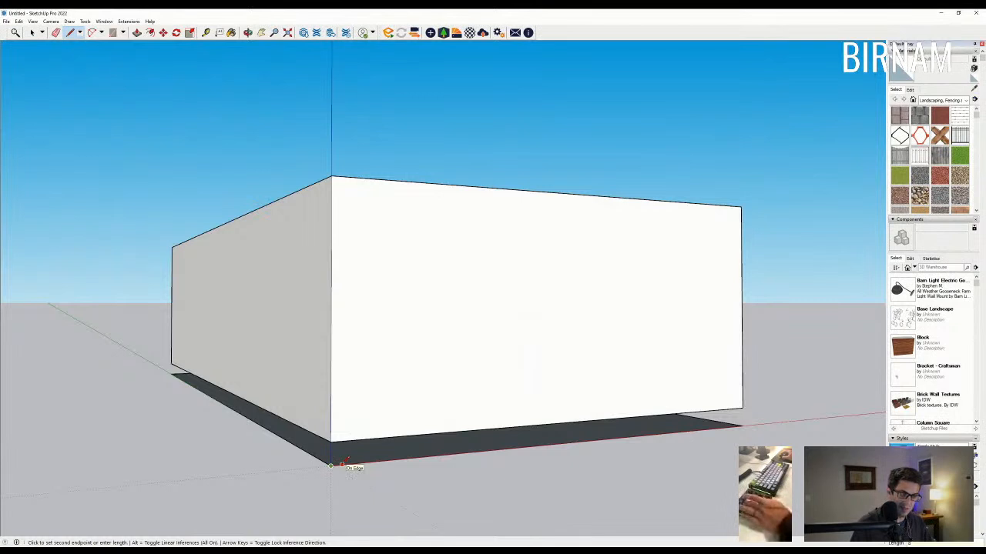
pyautogui.press('Escape')
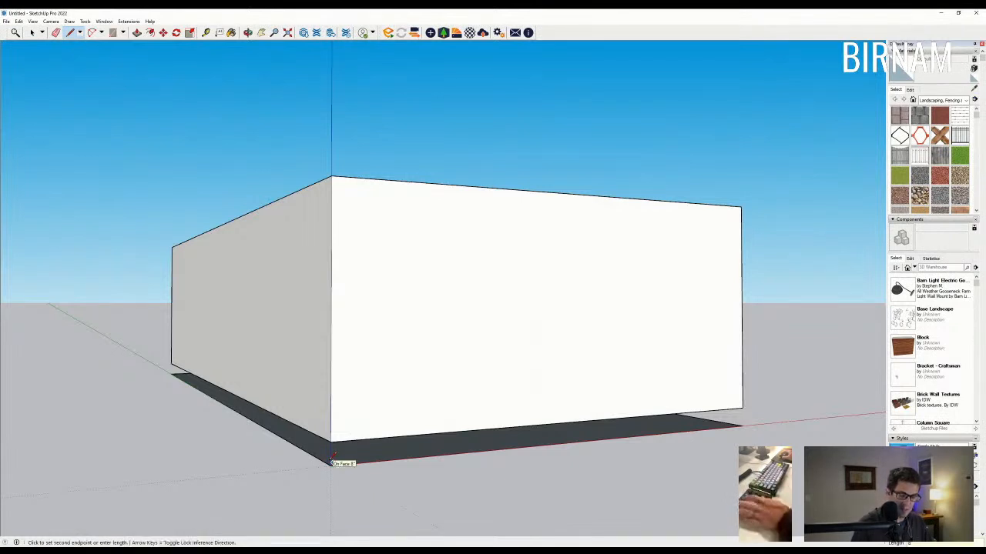
pyautogui.scroll(2, 335, 462)
pyautogui.moveTo(332, 460)
pyautogui.mouseDown(button='middle')
pyautogui.moveTo(227, 482)
pyautogui.moveTo(339, 455)
pyautogui.mouseUp(button='middle')
# Step: Push/Pull the small square up to the underside of the box to form a corner post
pyautogui.press('p')
pyautogui.click(339, 451)
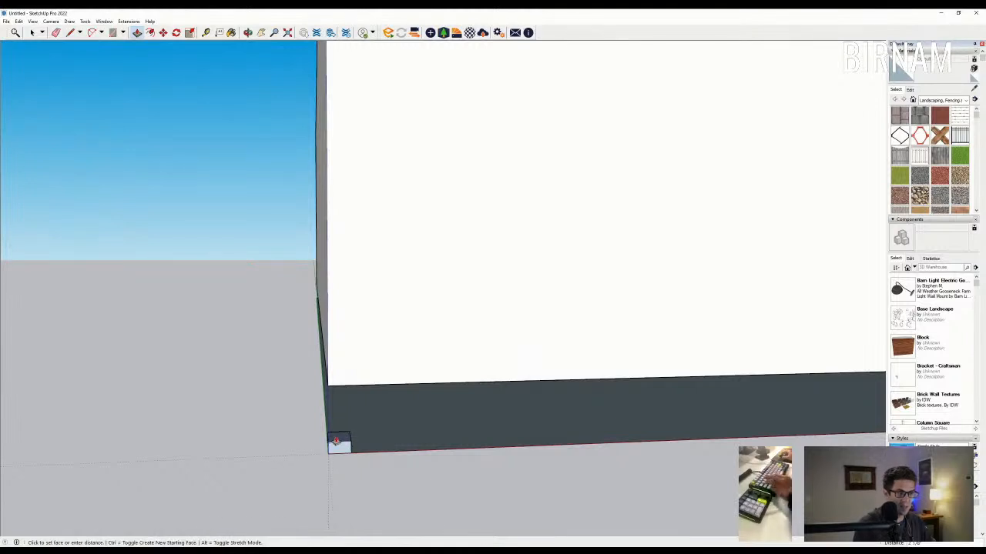
pyautogui.click(329, 388)
pyautogui.moveTo(329, 388); pyautogui.dragTo(323, 370, button='middle')
pyautogui.scroll(-3, 323, 369)
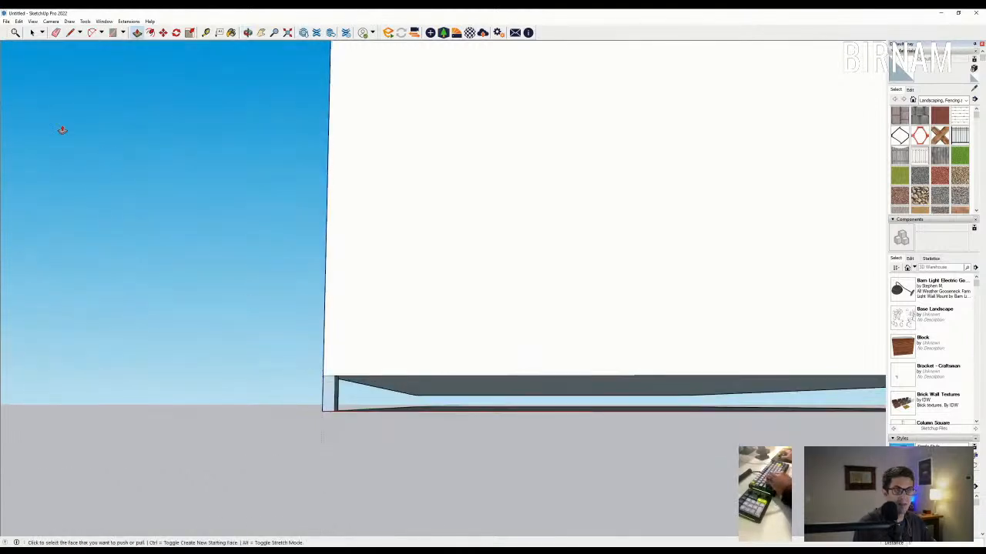
# Step: Select the corner post and copy it along the short side to the opposite front corner of the box
pyautogui.click(31, 32)
pyautogui.scroll(1, 359, 382)
pyautogui.moveTo(258, 393); pyautogui.dragTo(337, 433, button='middle')
pyautogui.press('m')
pyautogui.press('ctrl')
pyautogui.click(329, 377)
pyautogui.scroll(-4, 217, 429)
pyautogui.moveTo(459, 435); pyautogui.dragTo(268, 449, button='middle')
pyautogui.click(541, 414)
# Step: Copy the new front corner post along the long side to the rear corner
pyautogui.press('ctrl')
pyautogui.click(402, 432)
pyautogui.scroll(-3, 141, 466)
pyautogui.moveTo(143, 466); pyautogui.dragTo(401, 454, button='middle')
pyautogui.scroll(6, 629, 444)
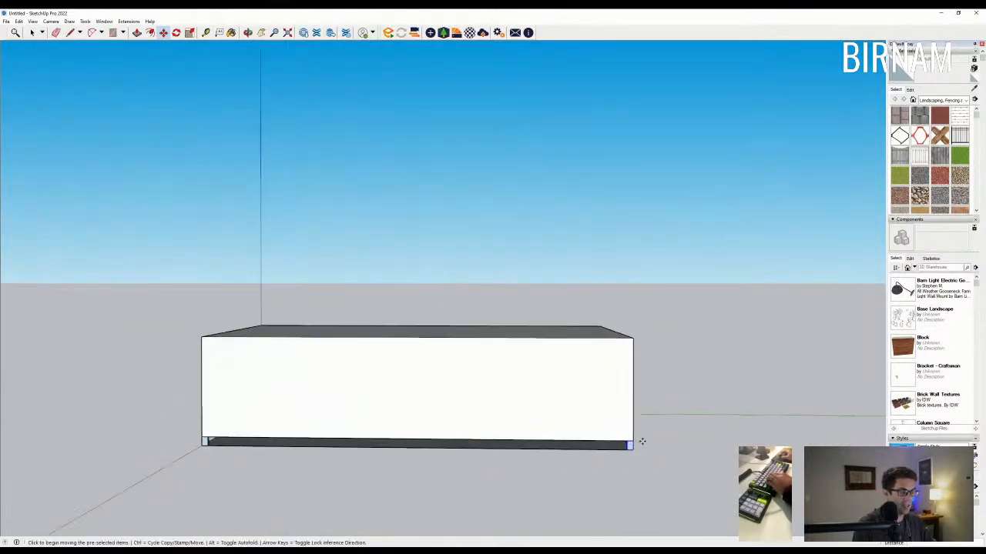
# Step: Copy the rear corner post back to the midpoint of the long side
pyautogui.click(629, 444)
pyautogui.scroll(4, 629, 440)
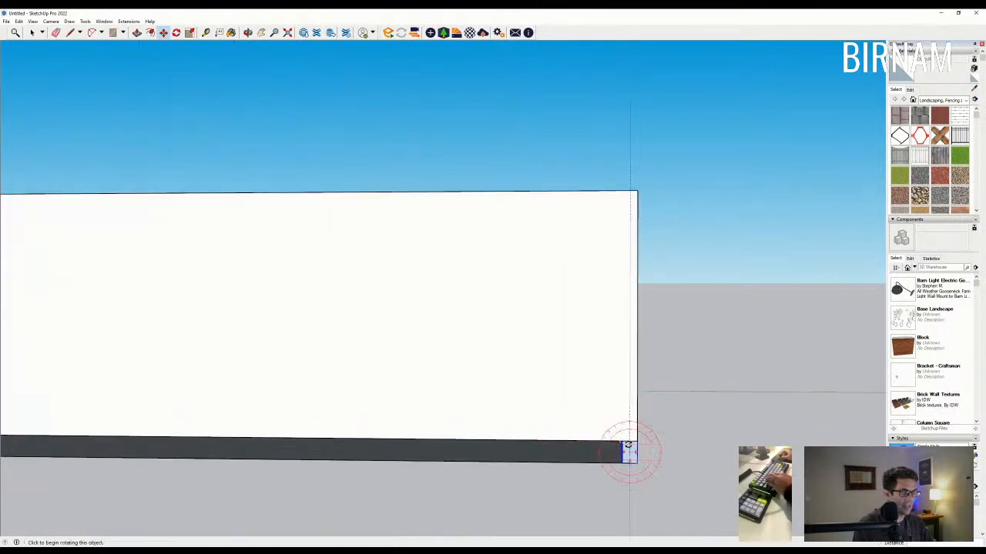
pyautogui.click(629, 441)
pyautogui.scroll(-1, 453, 452)
pyautogui.scroll(-3, 454, 452)
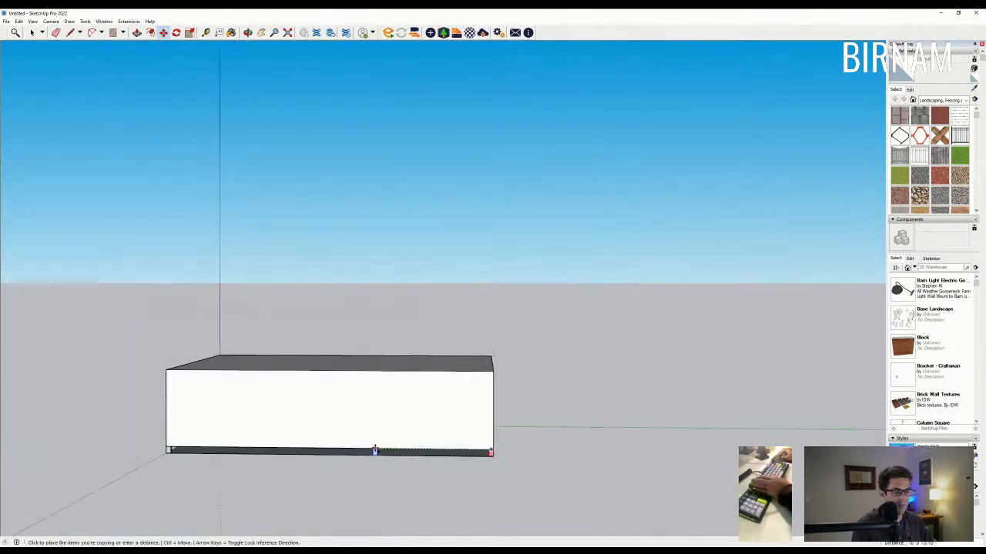
pyautogui.click(328, 450)
pyautogui.moveTo(329, 450); pyautogui.dragTo(411, 468, button='middle')
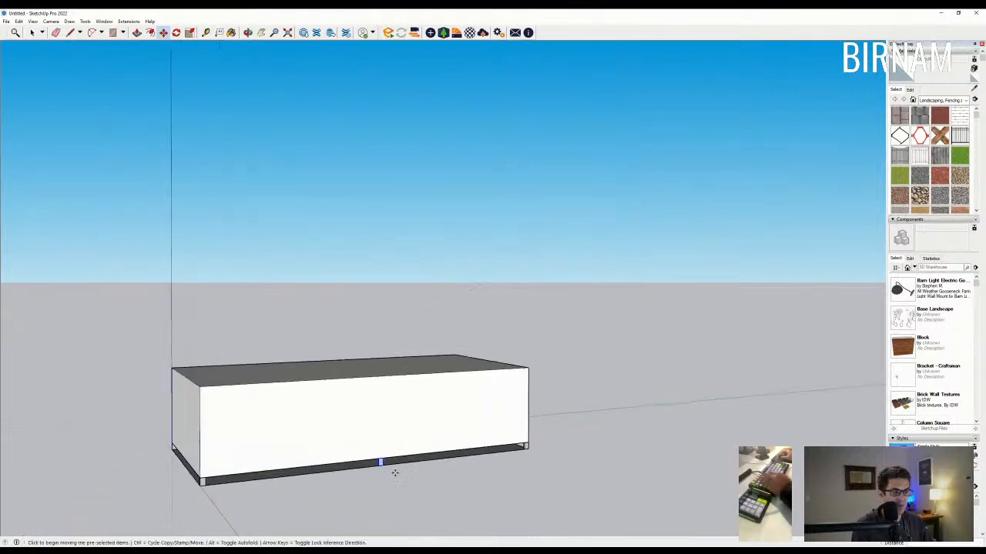
# Step: Draw a line along the base edge between the middle post and the front corner post
pyautogui.scroll(4, 371, 474)
pyautogui.press('l')
pyautogui.scroll(2, 362, 477)
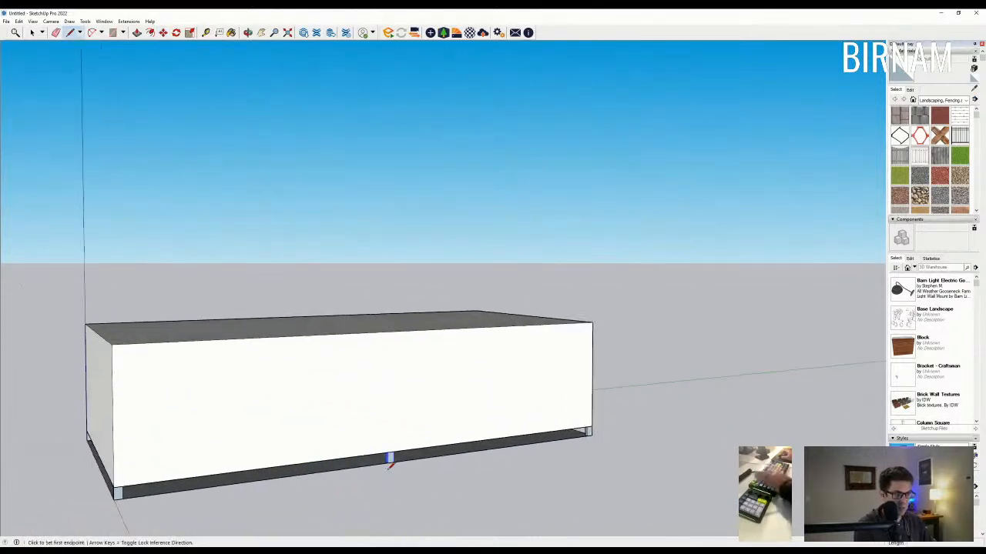
pyautogui.click(402, 456)
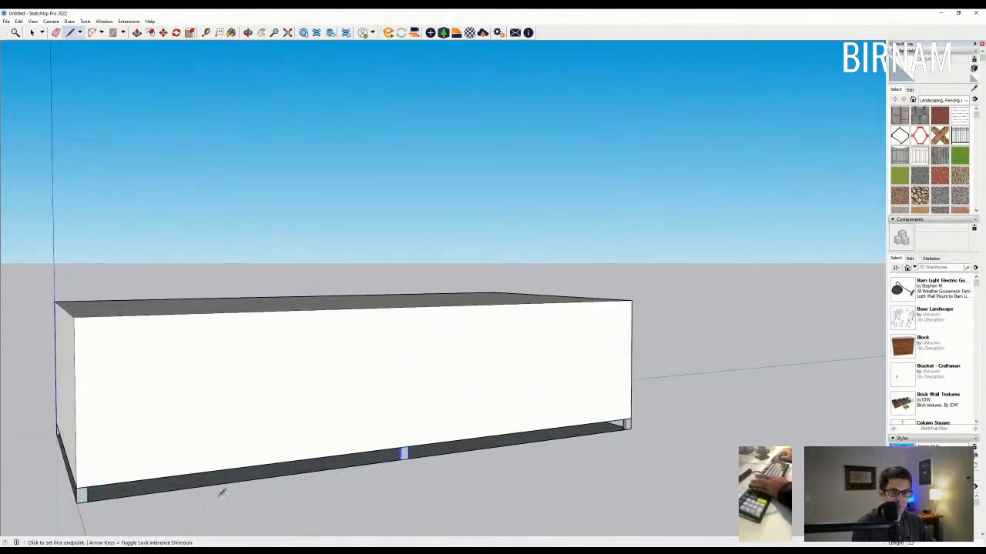
pyautogui.scroll(3, 396, 459)
# Step: Copy the middle post to the point halfway between it and the front corner post
pyautogui.press('q')
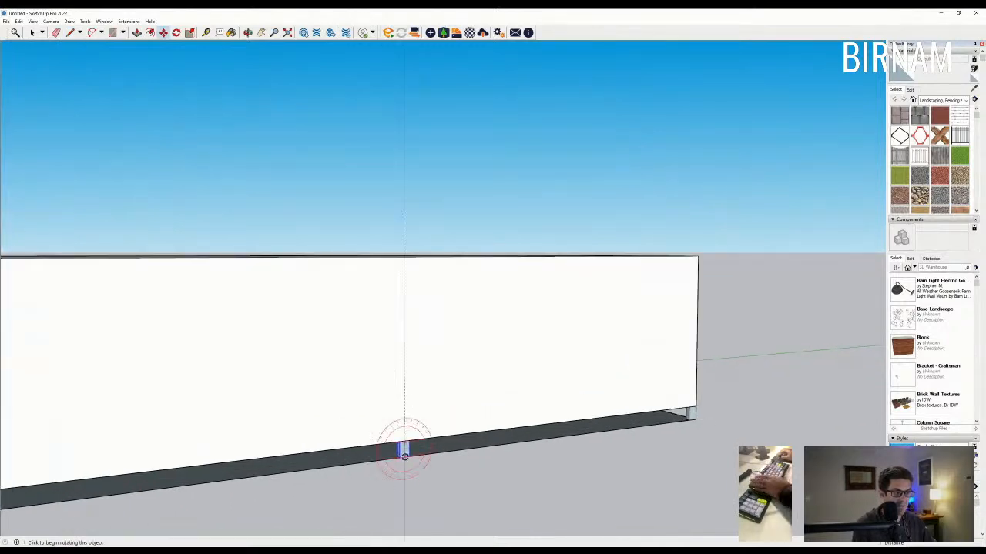
pyautogui.press('m')
pyautogui.scroll(4, 403, 454)
pyautogui.press('m')
pyautogui.scroll(3, 405, 462)
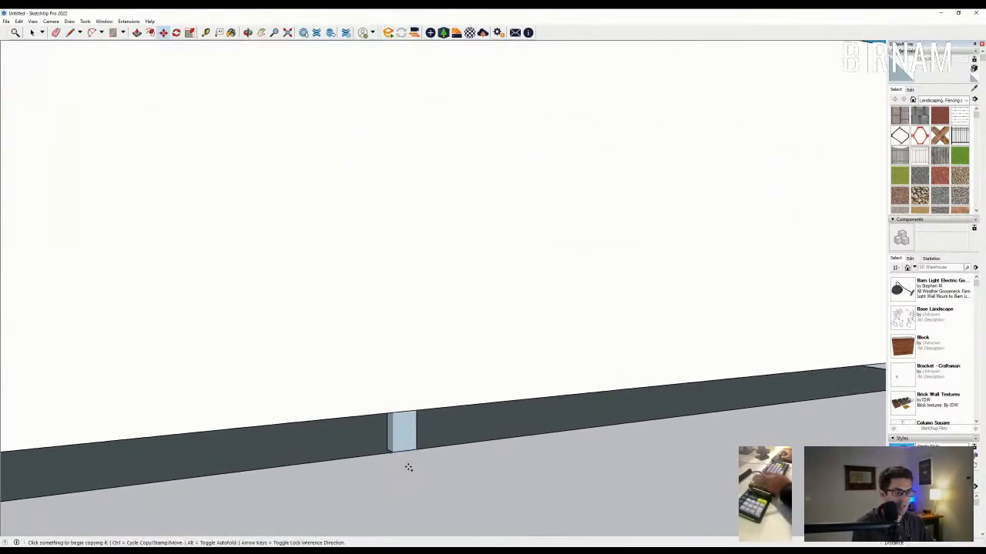
pyautogui.scroll(-10, 406, 449)
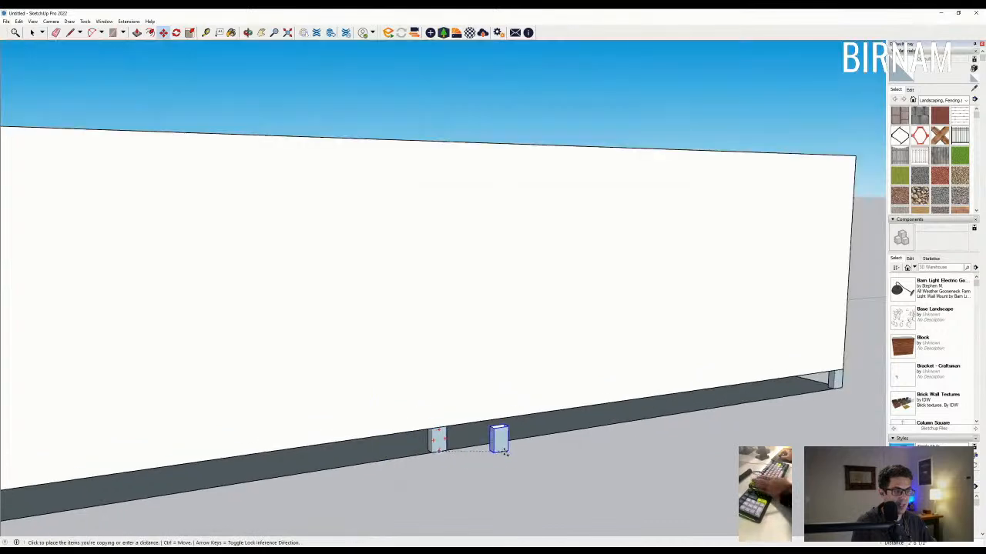
pyautogui.scroll(2, 305, 479)
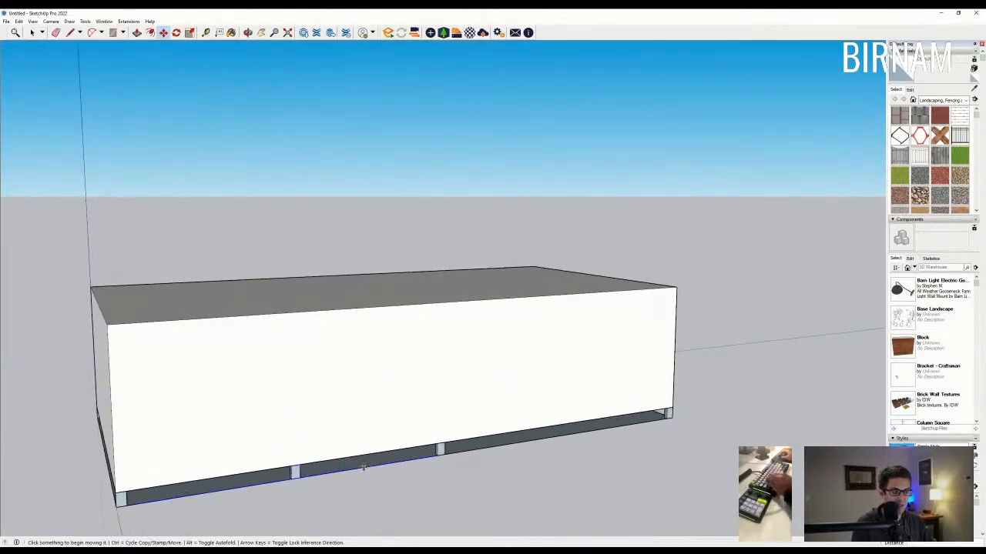
pyautogui.moveTo(362, 466); pyautogui.dragTo(333, 477, button='middle')
# Step: Copy the middle post toward the rear corner at the same spacing as the two posts in front of it
pyautogui.click(31, 33)
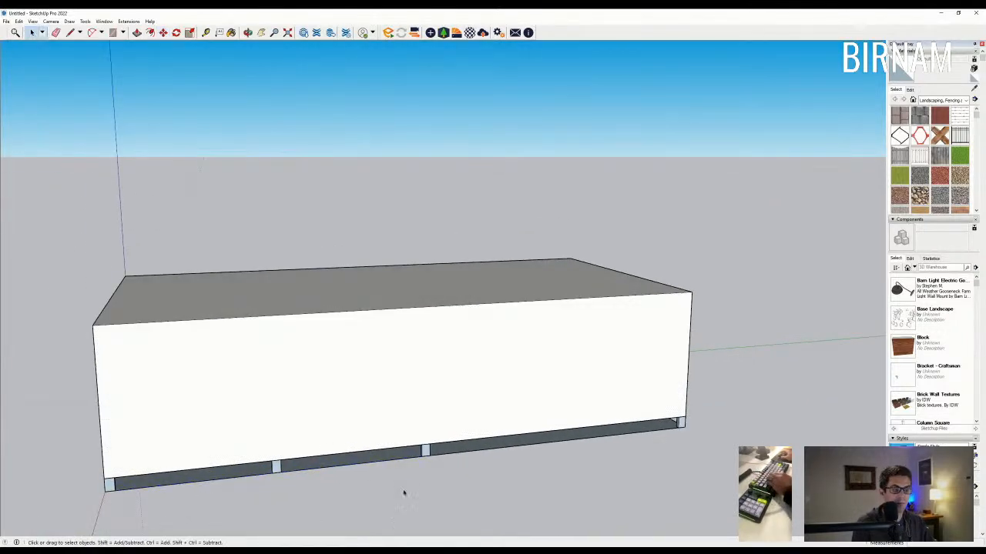
pyautogui.click(423, 452)
pyautogui.moveTo(423, 455); pyautogui.dragTo(413, 492, button='middle')
pyautogui.press('m')
pyautogui.click(294, 479)
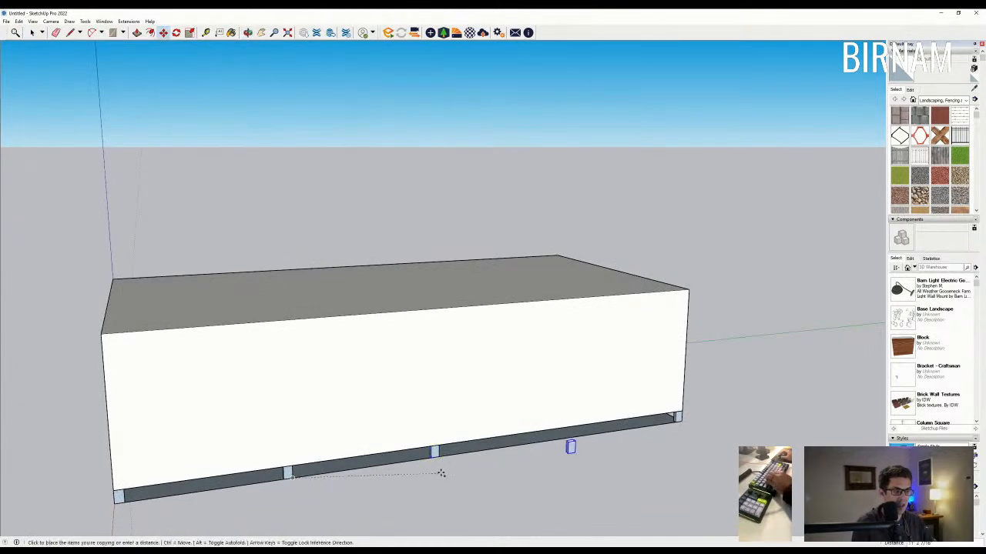
pyautogui.moveTo(450, 469); pyautogui.dragTo(442, 432, button='middle')
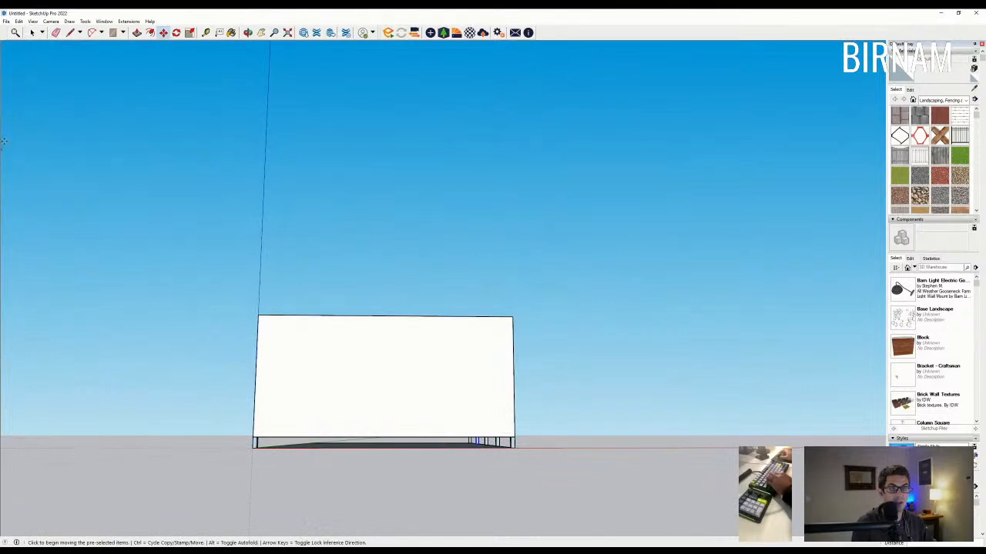
# Step: Select the intermediate and rear posts of the long side and copy them across to the opposite long side
pyautogui.scroll(4, 493, 475)
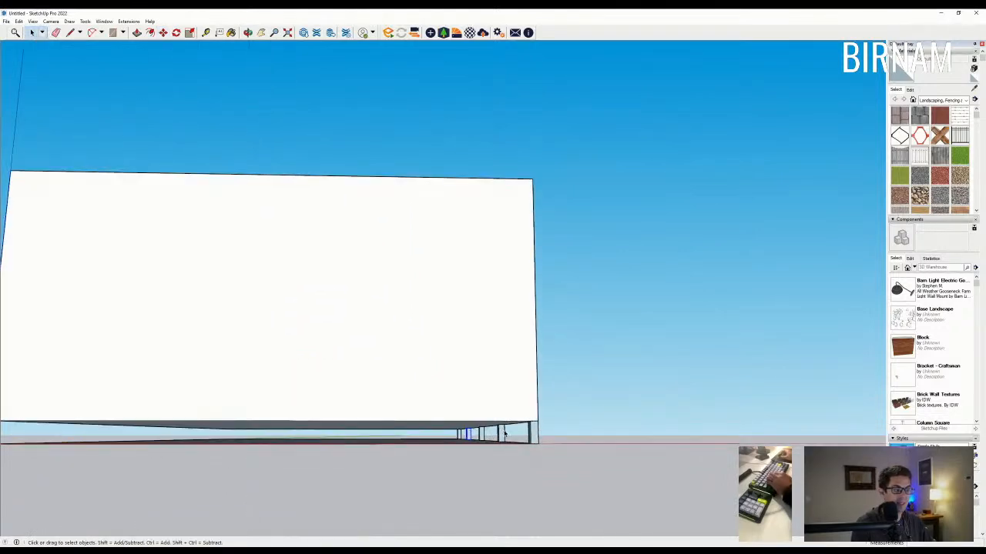
pyautogui.moveTo(432, 435); pyautogui.dragTo(430, 438)
pyautogui.moveTo(447, 437); pyautogui.dragTo(678, 447, button='middle')
pyautogui.press('m')
pyautogui.press('ctrl')
pyautogui.moveTo(279, 385); pyautogui.dragTo(568, 400, button='middle')
pyautogui.moveTo(385, 395); pyautogui.dragTo(553, 385, button='middle')
pyautogui.scroll(-3, 470, 389)
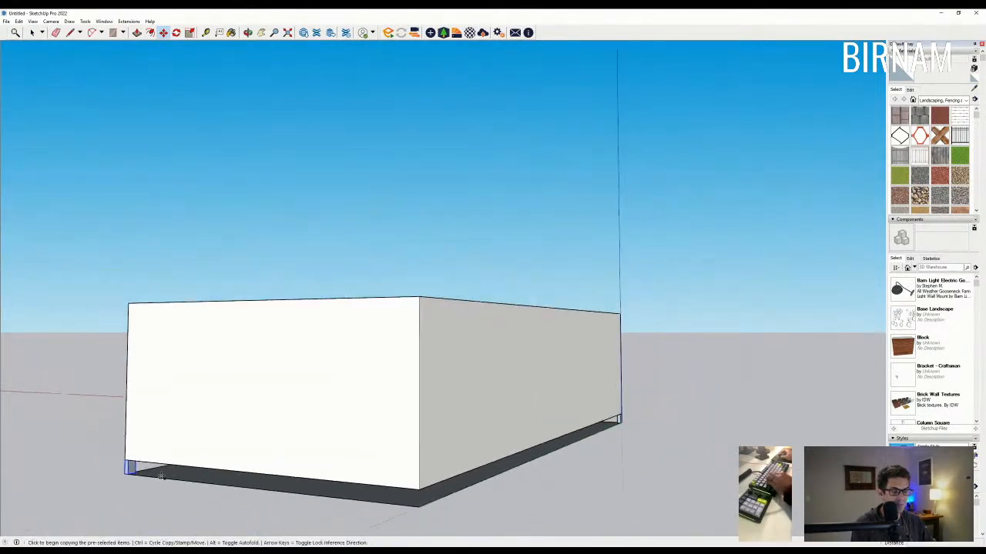
pyautogui.scroll(3, 139, 462)
pyautogui.click(125, 474)
pyautogui.scroll(-2, 231, 469)
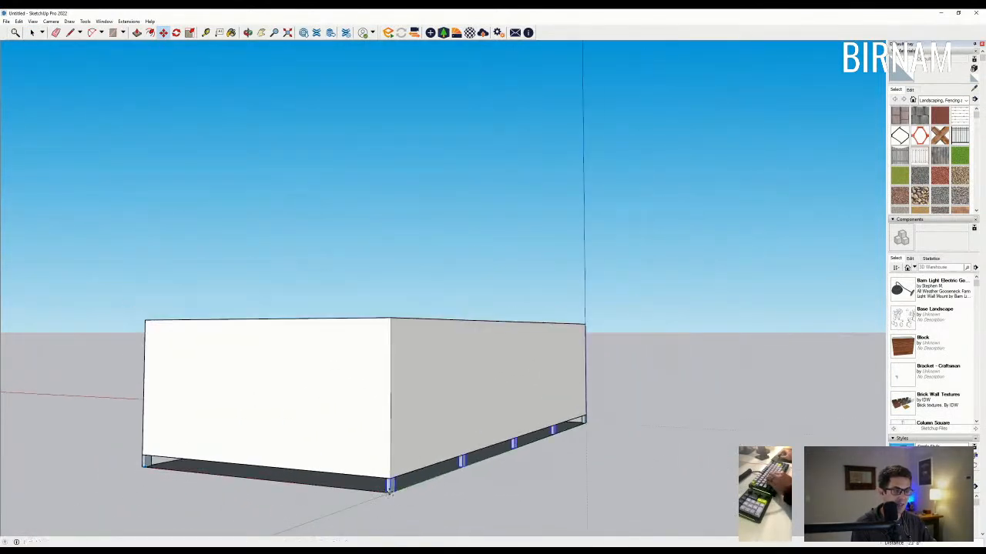
# Step: Place the copied posts under the opposite long side of the box, in line with its corner posts
pyautogui.click(390, 493)
pyautogui.moveTo(446, 440); pyautogui.dragTo(314, 466, button='middle')
pyautogui.moveTo(416, 471); pyautogui.dragTo(348, 484, button='middle')
pyautogui.moveTo(539, 385); pyautogui.dragTo(414, 425, button='middle')
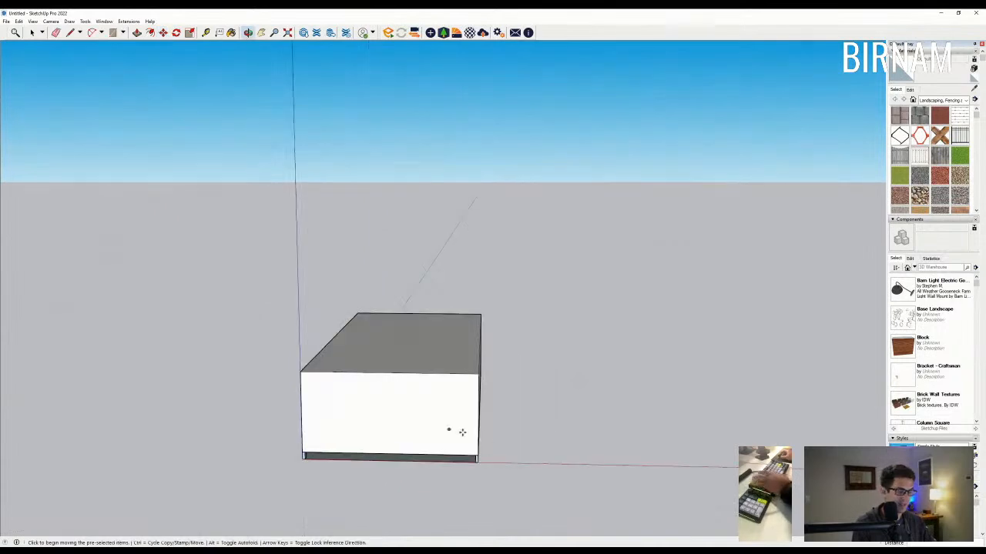
pyautogui.moveTo(479, 448); pyautogui.dragTo(485, 456, button='middle')
# Step: Offset the outline of the box's top face outward by 6 inches to form an overhang
pyautogui.click(152, 33)
pyautogui.moveTo(493, 350); pyautogui.dragTo(481, 420, button='middle')
pyautogui.scroll(1, 474, 385)
pyautogui.click(474, 372)
pyautogui.write('6')
pyautogui.press('Return')
# Step: Push/Pull the overhang strip around the top by 4 inches to form the eave band
pyautogui.moveTo(516, 385); pyautogui.dragTo(436, 389, button='middle')
pyautogui.press('p')
pyautogui.scroll(4, 435, 390)
pyautogui.click(441, 391)
pyautogui.write('4')
pyautogui.press('Return')
# Step: Draw rise, run and diagonal lines at one front eave corner, erasing the helper lines to leave only the short slope line
pyautogui.moveTo(312, 395); pyautogui.dragTo(339, 362, button='middle')
pyautogui.press('l')
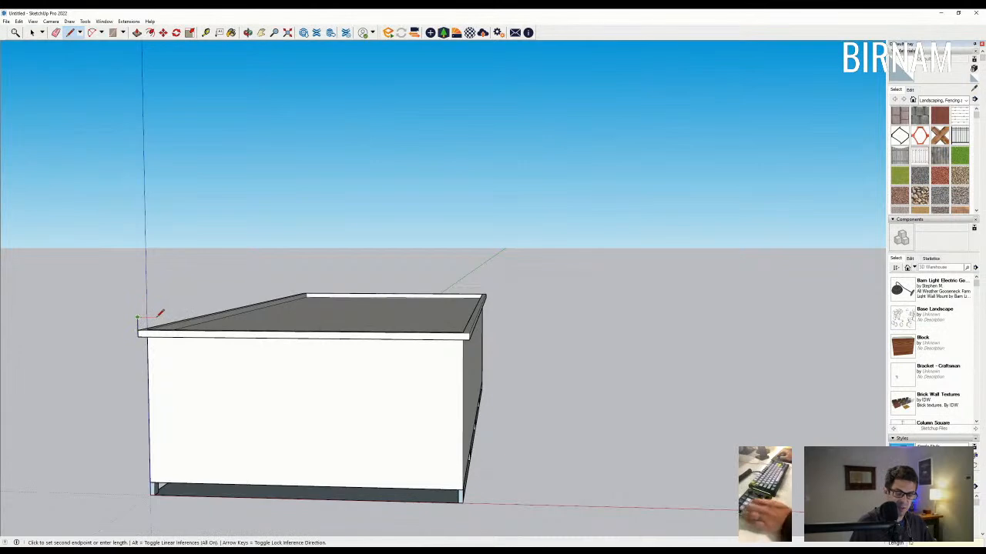
pyautogui.scroll(2, 146, 321)
pyautogui.press('e')
pyautogui.scroll(-1, 151, 323)
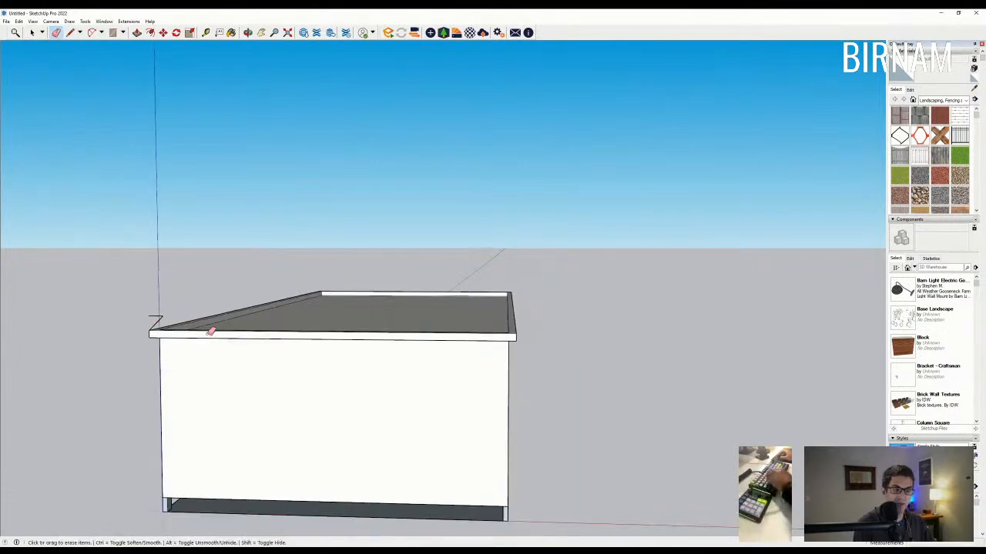
pyautogui.moveTo(155, 315); pyautogui.dragTo(257, 351, button='middle')
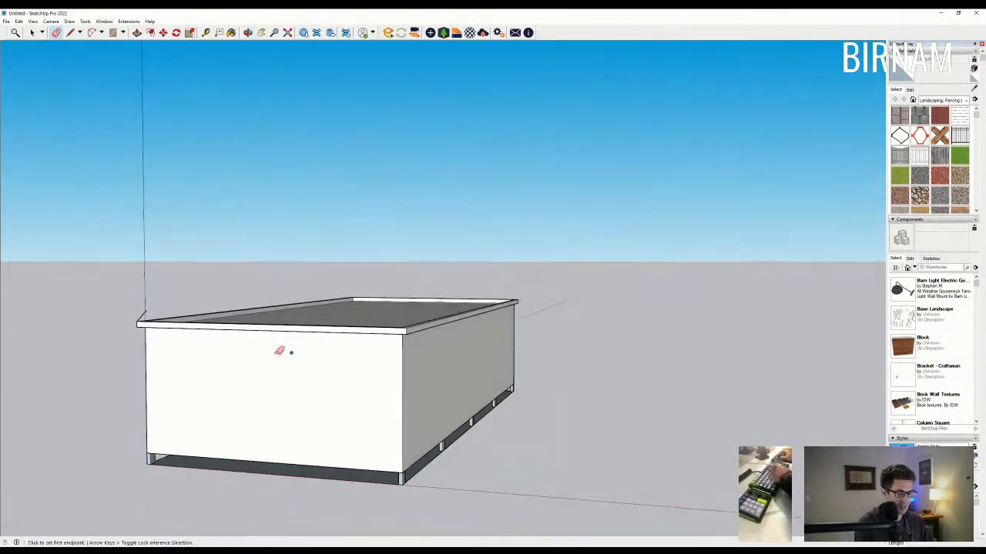
# Step: Build a matching short slope line at the other front eave corner and erase its rise and run helper lines
pyautogui.click(406, 327)
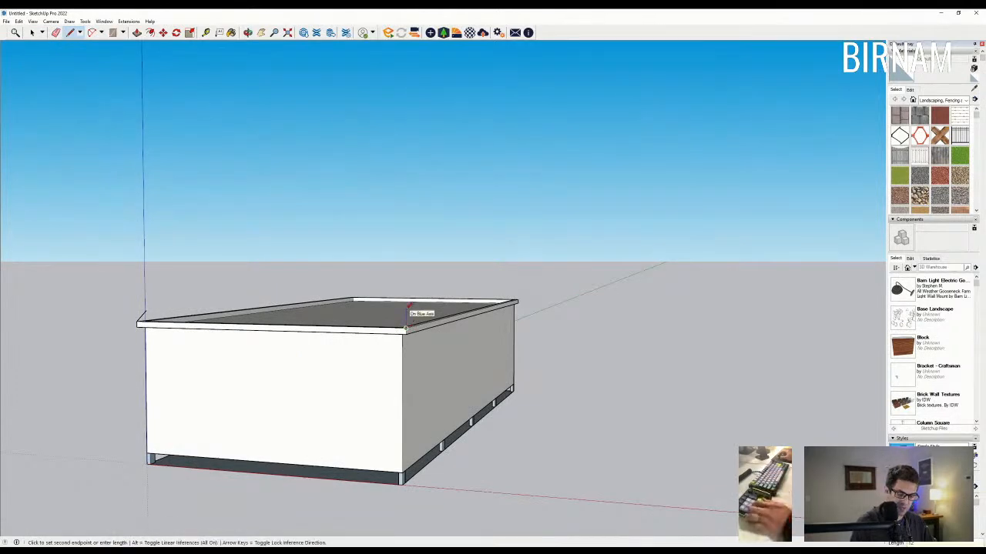
pyautogui.scroll(2, 413, 324)
pyautogui.click(406, 328)
pyautogui.press('e')
pyautogui.moveTo(410, 317); pyautogui.dragTo(401, 310)
pyautogui.moveTo(401, 311); pyautogui.dragTo(400, 335, button='middle')
# Step: Extend the roof slopes from both front eave corners until they meet at the peak, and erase the excess to form the gable triangle
pyautogui.scroll(-2, 400, 334)
pyautogui.press('l')
pyautogui.click(396, 337)
pyautogui.scroll(-3, 401, 334)
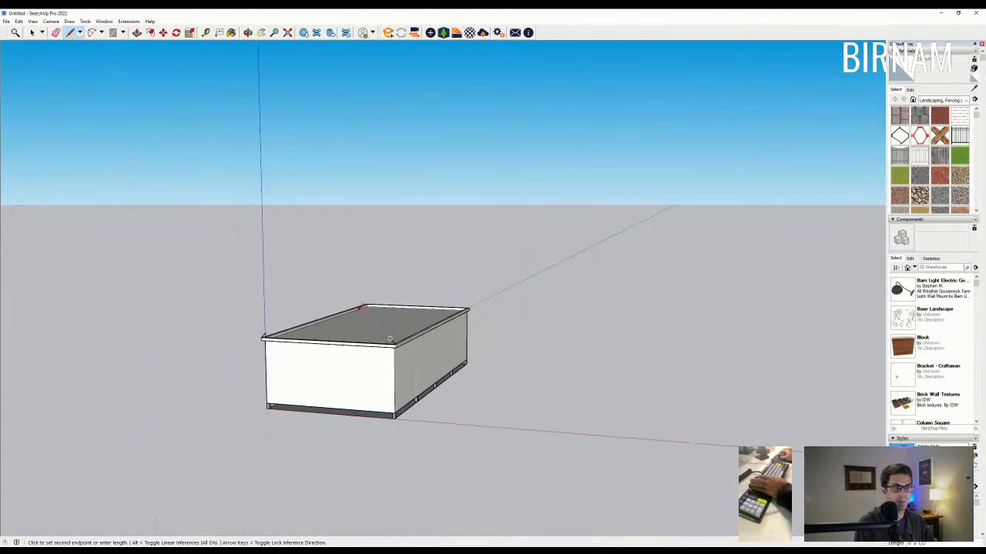
pyautogui.click(302, 241)
pyautogui.press('Escape')
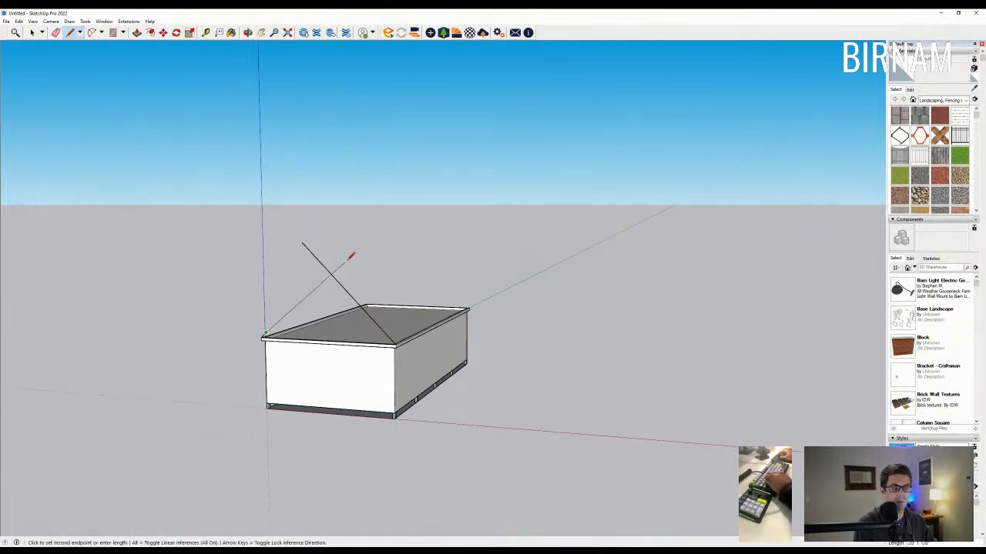
pyautogui.click(324, 268)
pyautogui.press('e')
# Step: Extrude the gable triangle back to the rear edge of the house and erase the leftover edges on the roof
pyautogui.moveTo(393, 271); pyautogui.dragTo(310, 334, button='middle')
pyautogui.press('p')
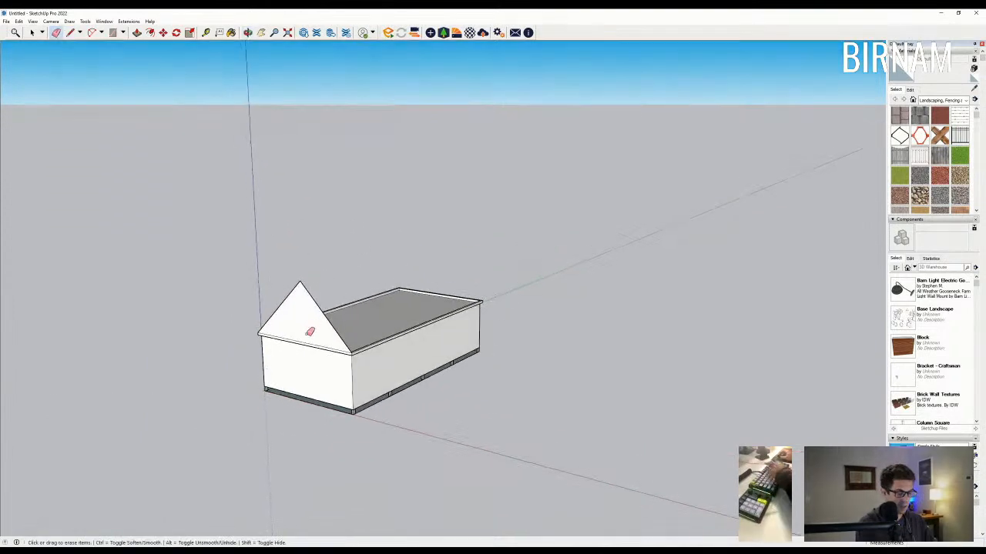
pyautogui.click(310, 334)
pyautogui.click(484, 306)
pyautogui.press('e')
pyautogui.click(448, 310)
pyautogui.moveTo(250, 312); pyautogui.dragTo(469, 319, button='middle')
pyautogui.click(535, 350)
pyautogui.moveTo(549, 338); pyautogui.dragTo(205, 70, button='middle')
# Step: Offset the front gable triangle's outline inward by 6 inches
pyautogui.click(150, 34)
pyautogui.scroll(2, 524, 334)
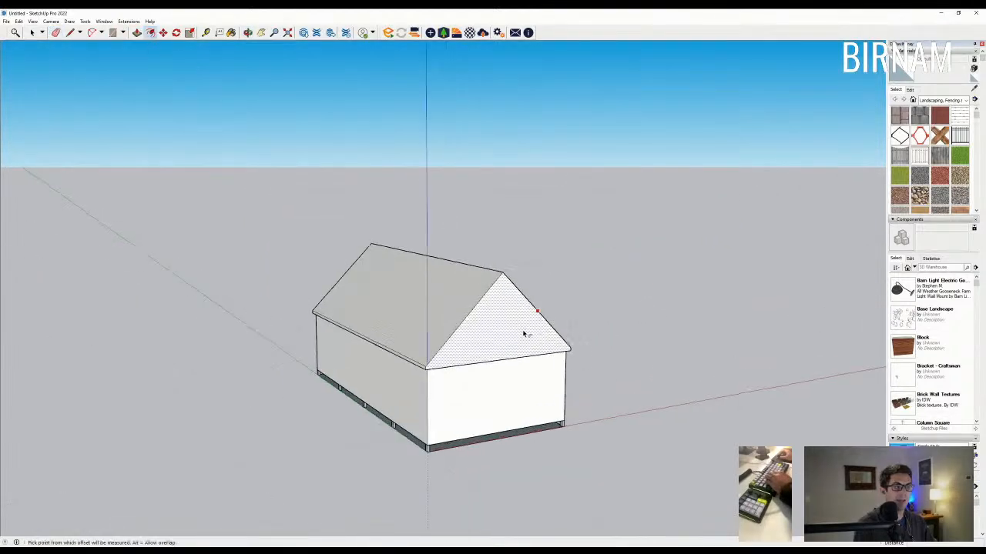
pyautogui.click(526, 335)
pyautogui.write('6')
pyautogui.press('Return')
pyautogui.moveTo(566, 353); pyautogui.dragTo(488, 363, button='middle')
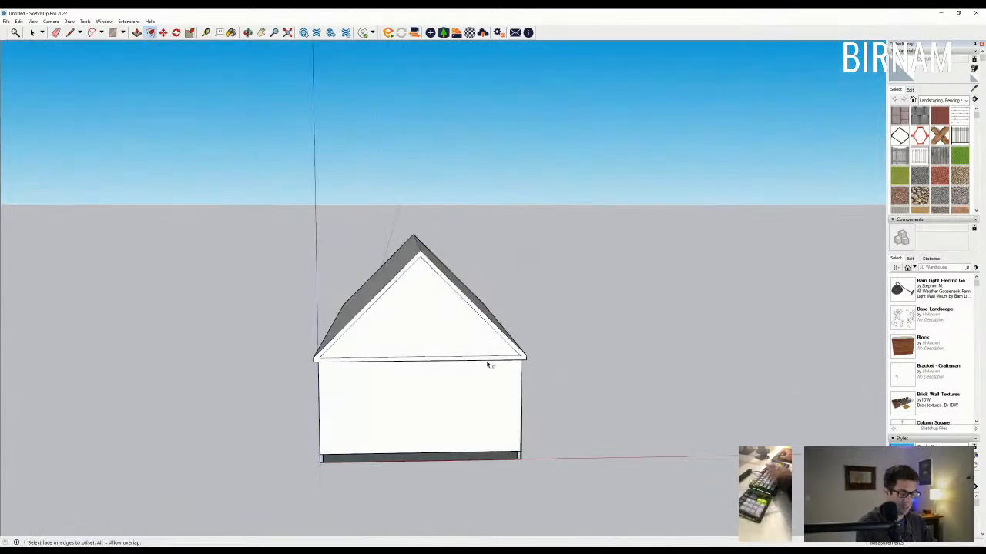
# Step: Extend the inner gable lines to the eave ends and erase the horizontal offset line along the triangle's base
pyautogui.scroll(2, 488, 363)
pyautogui.press('l')
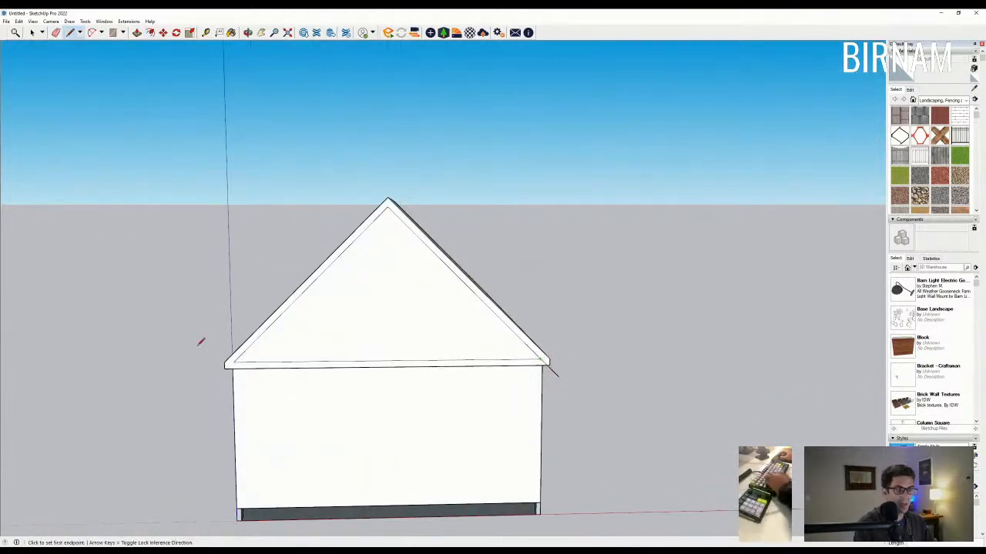
pyautogui.press('e')
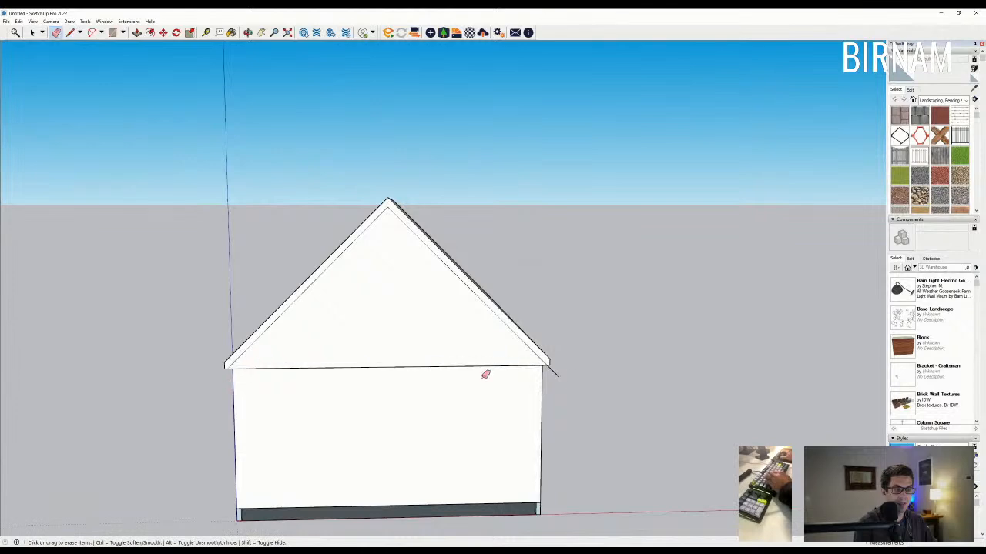
pyautogui.moveTo(568, 370); pyautogui.dragTo(357, 352, button='middle')
# Step: Push the inner gable face back flush with the front wall and erase the seam between the two faces
pyautogui.press('p')
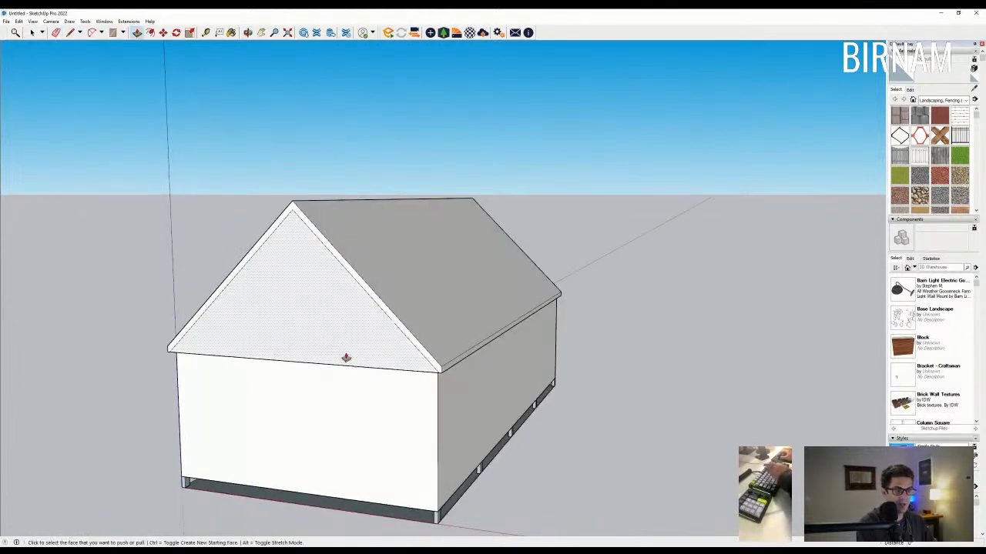
pyautogui.press('e')
pyautogui.moveTo(279, 348); pyautogui.dragTo(236, 369)
pyautogui.scroll(3, 266, 374)
pyautogui.moveTo(277, 374); pyautogui.dragTo(432, 362, button='middle')
pyautogui.scroll(3, 601, 339)
pyautogui.press('l')
pyautogui.moveTo(634, 333); pyautogui.dragTo(663, 313, button='middle')
pyautogui.scroll(-5, 572, 347)
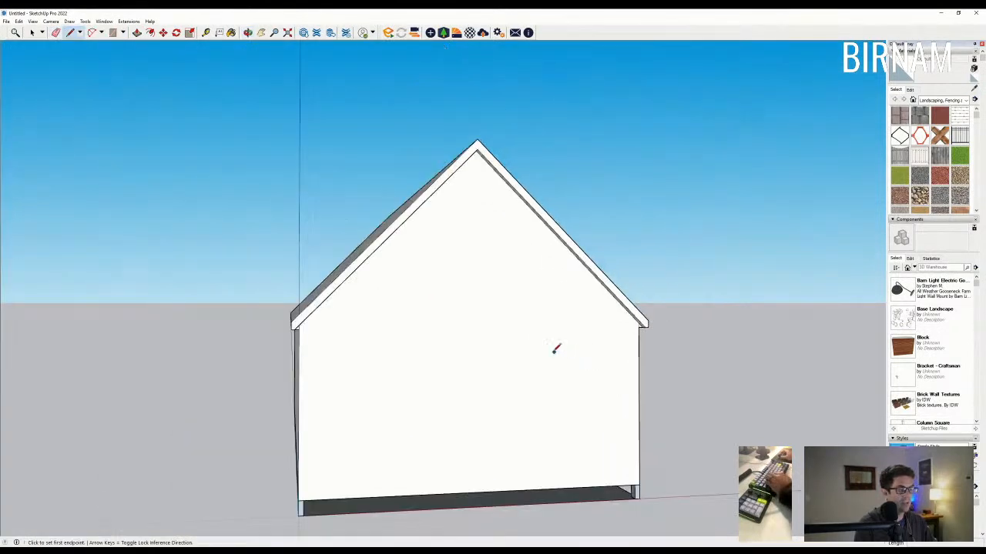
# Step: Draw a vertical line up the front wall from its base edge to the sloping roof edge, off-centre from the peak
pyautogui.moveTo(572, 347); pyautogui.dragTo(573, 362, button='middle')
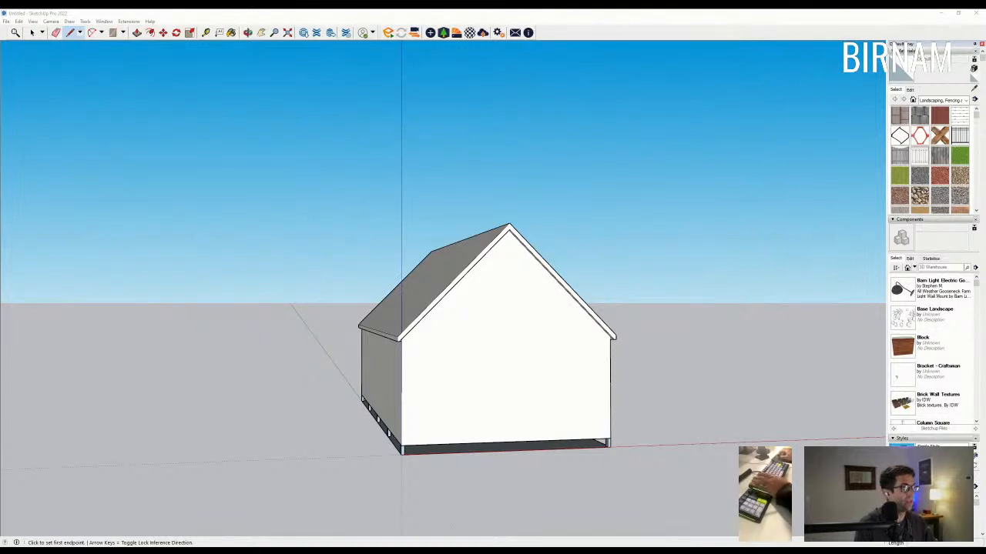
pyautogui.moveTo(555, 354); pyautogui.dragTo(600, 448, button='middle')
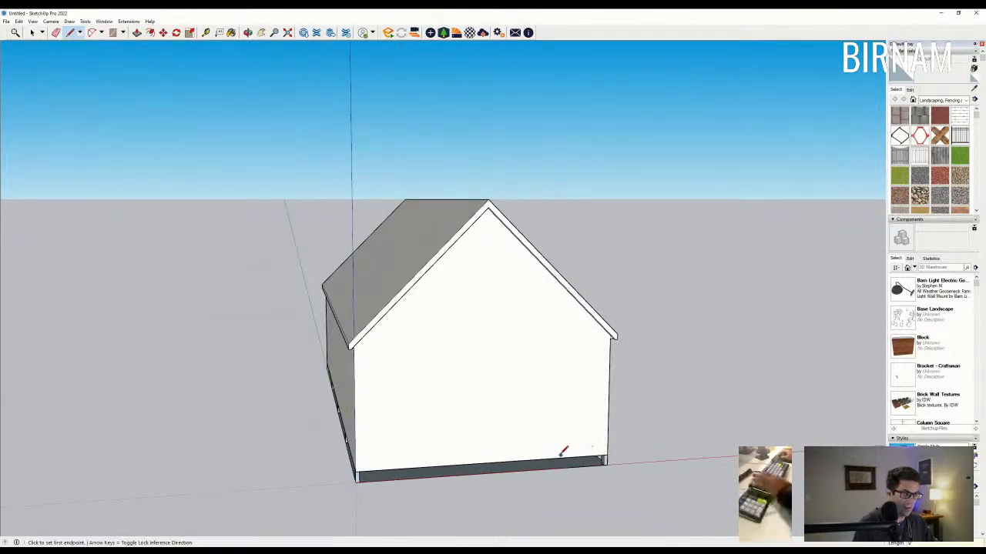
pyautogui.click(516, 462)
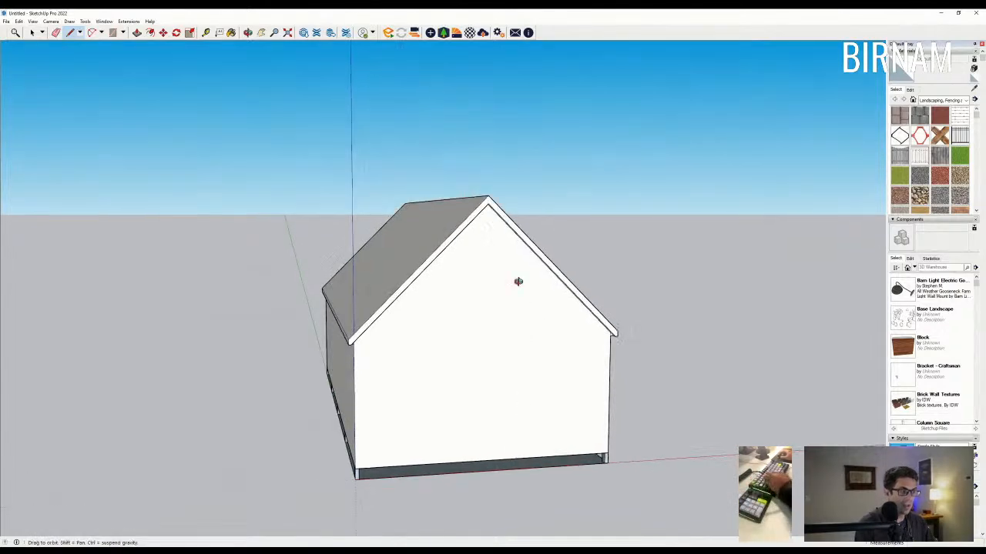
pyautogui.moveTo(516, 280); pyautogui.dragTo(521, 197, button='middle')
pyautogui.moveTo(531, 244); pyautogui.dragTo(497, 443, button='middle')
# Step: Mark a 26-inch height on the front wall's corner edge and draw a horizontal line from there to the vertical dividing line
pyautogui.click(497, 441)
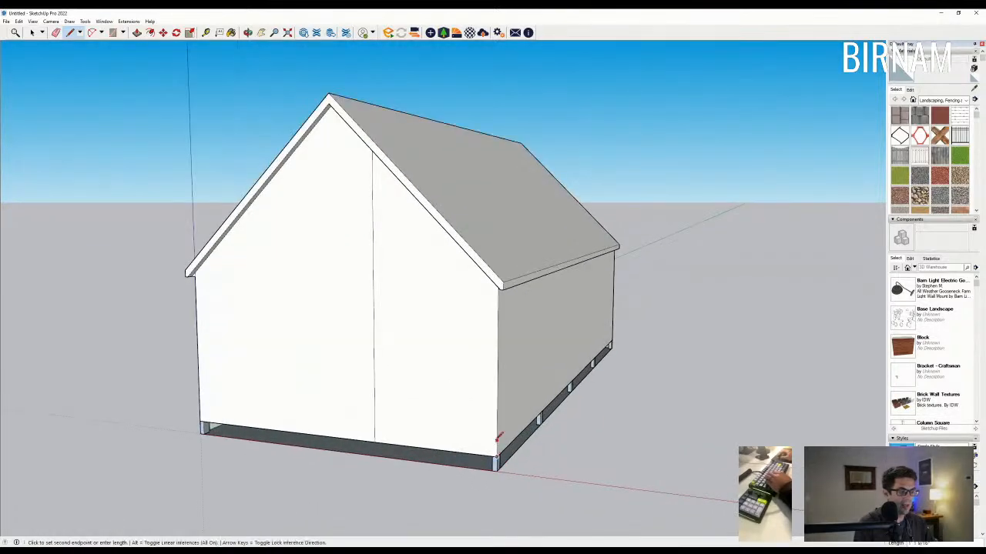
pyautogui.write('26')
pyautogui.press('Return')
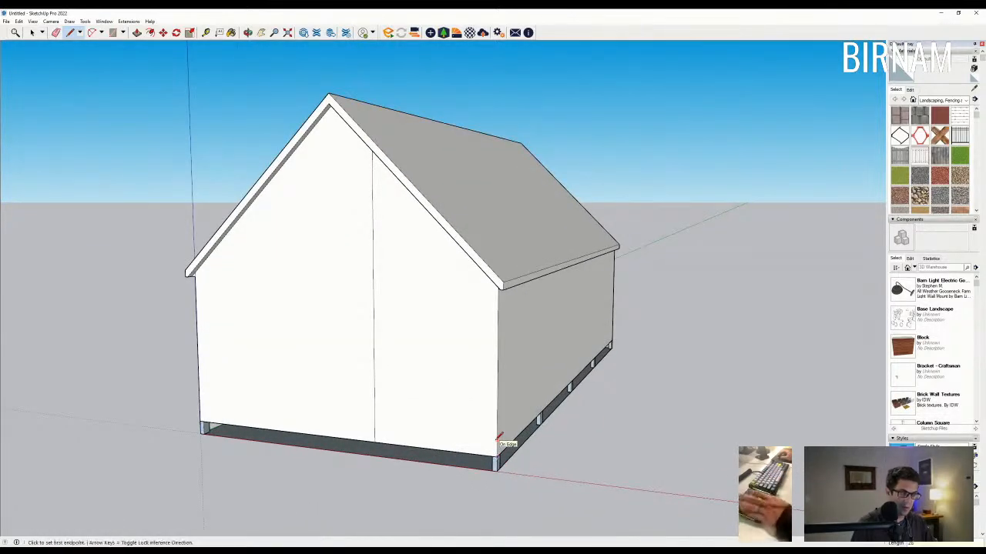
pyautogui.click(497, 424)
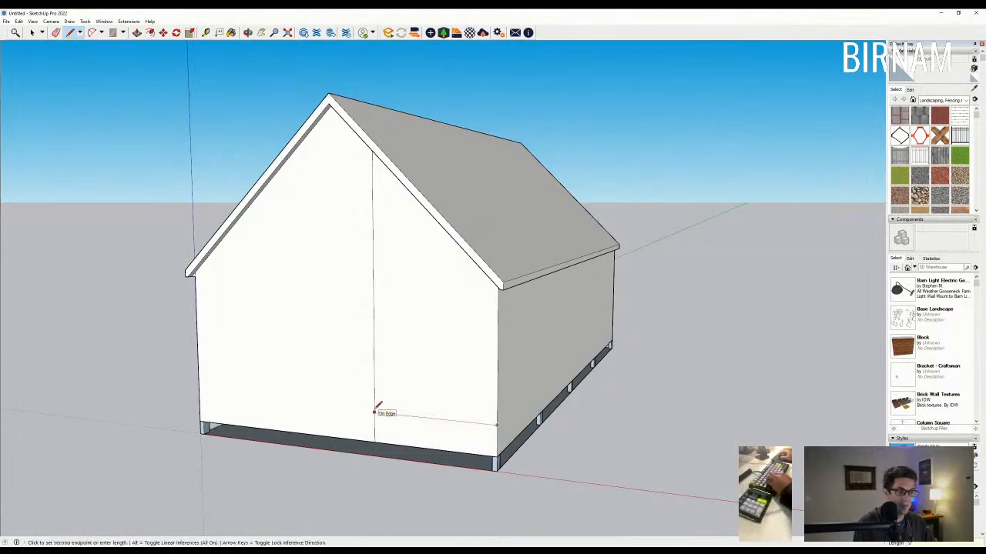
pyautogui.click(374, 413)
# Step: Draw a vertical trim line just inside the front wall's corner and erase the piece of horizontal line beyond it
pyautogui.moveTo(374, 413)
pyautogui.mouseDown(button='middle')
pyautogui.moveTo(509, 312)
pyautogui.moveTo(504, 202)
pyautogui.moveTo(539, 208)
pyautogui.mouseUp(button='middle')
pyautogui.scroll(2, 539, 208)
pyautogui.click(578, 212)
pyautogui.scroll(-2, 491, 319)
pyautogui.moveTo(490, 319); pyautogui.dragTo(488, 434, button='middle')
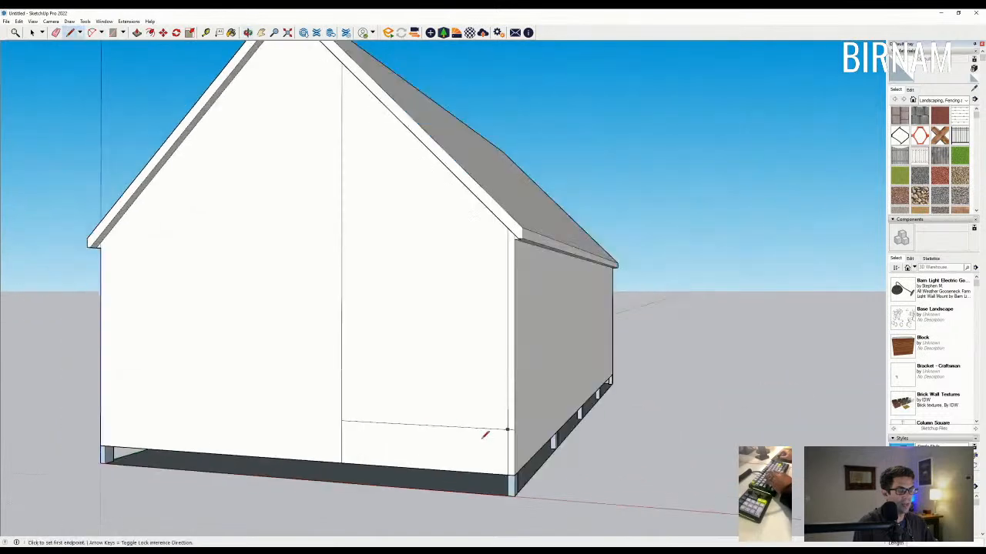
pyautogui.press('e')
pyautogui.scroll(2, 518, 423)
# Step: Find the Window#4 component in the component library and place it on the front wall beside the vertical dividing line
pyautogui.scroll(-5, 931, 373)
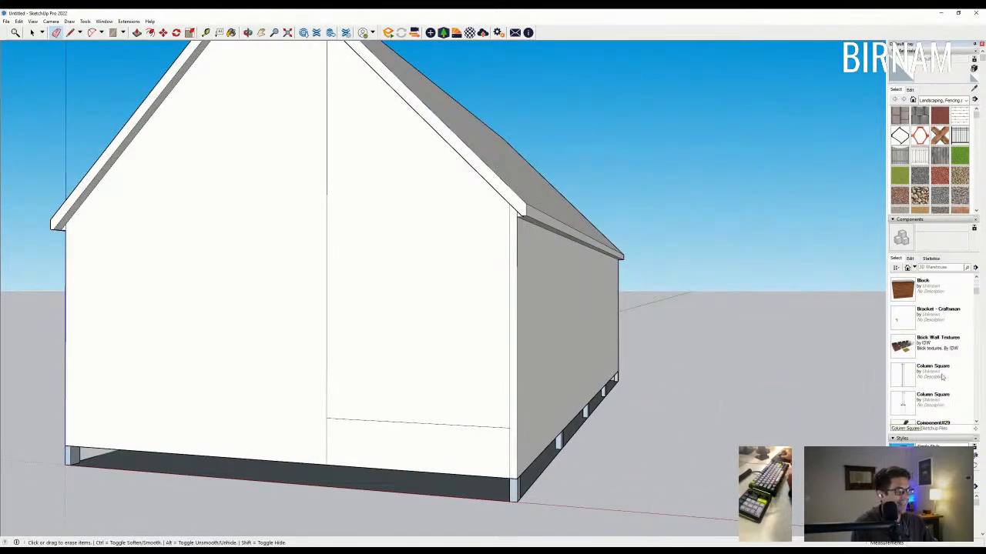
pyautogui.scroll(-5, 931, 373)
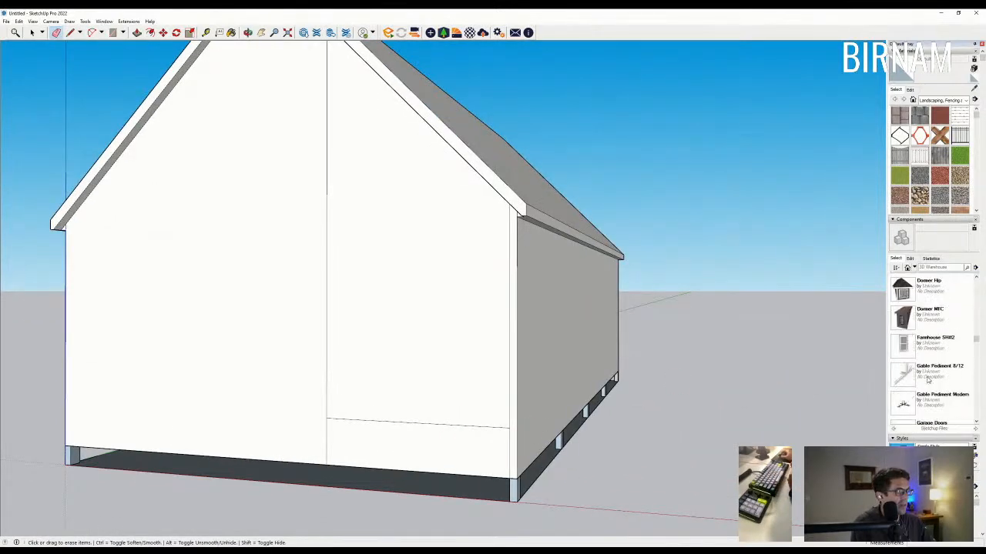
pyautogui.scroll(-5, 927, 379)
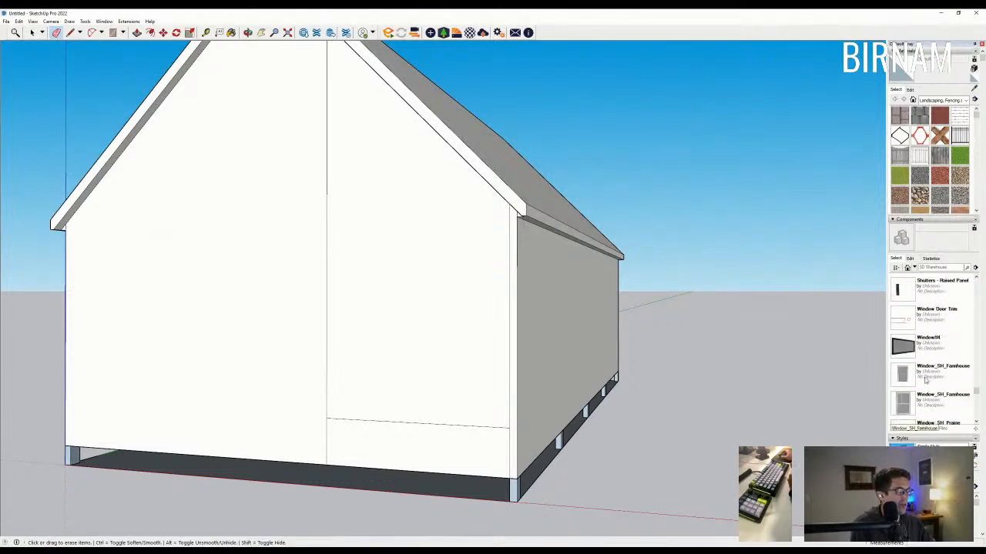
pyautogui.click(911, 342)
pyautogui.scroll(-5, 400, 405)
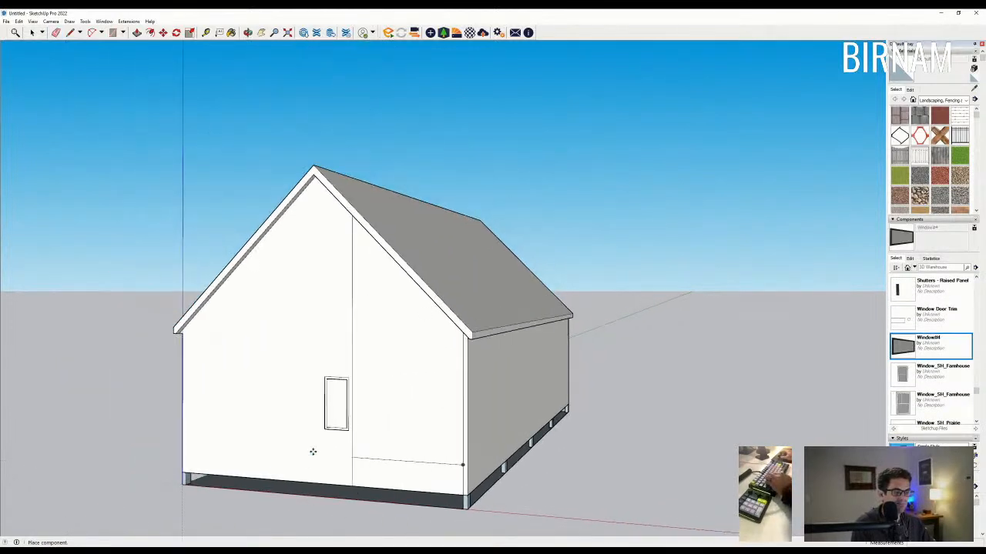
pyautogui.scroll(3, 331, 431)
pyautogui.click(327, 421)
# Step: Rotate the window 90° so it lies horizontally and move its lower corner to where the sill line meets the trim line
pyautogui.click(339, 370)
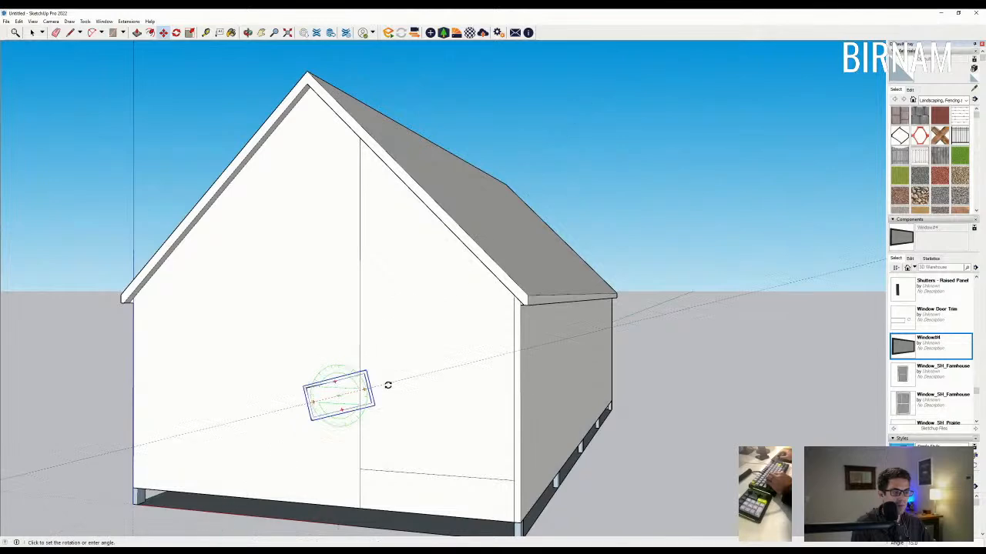
pyautogui.click(392, 395)
pyautogui.click(372, 416)
pyautogui.click(511, 475)
pyautogui.moveTo(493, 455); pyautogui.dragTo(457, 419, button='middle')
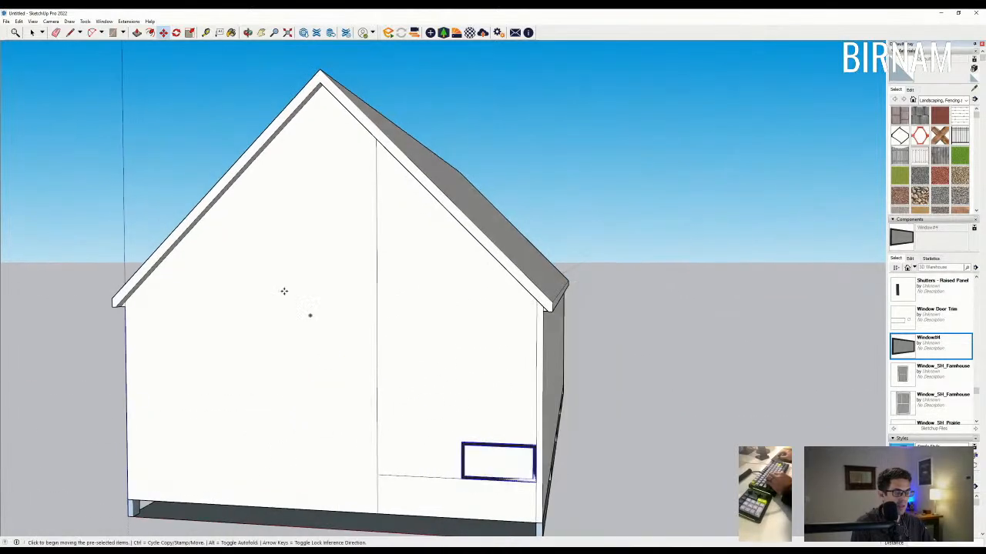
# Step: Open the window component for editing and move its inner side edge about 1 ft away from the trim line to widen it
pyautogui.click(31, 32)
pyautogui.scroll(1, 441, 517)
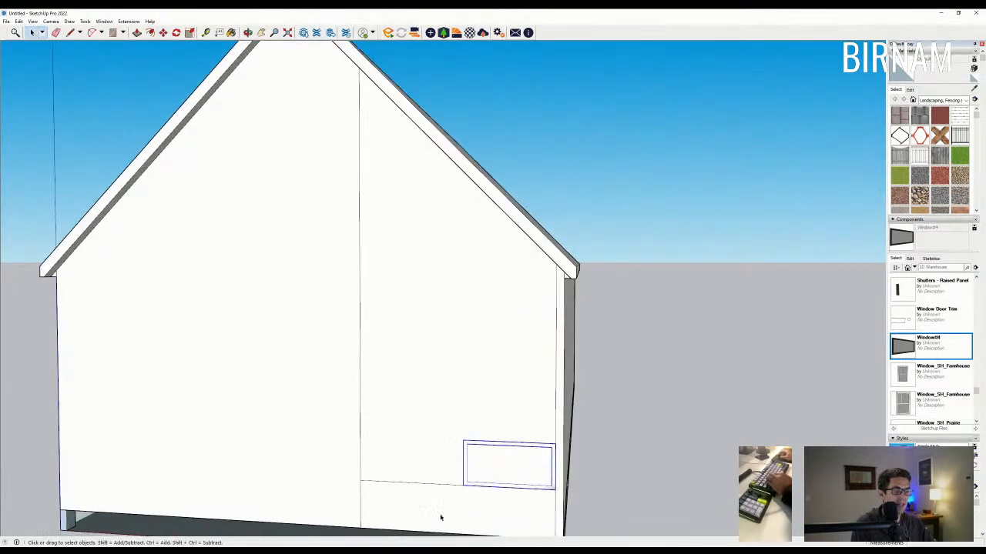
pyautogui.click(466, 455)
pyautogui.press('m')
pyautogui.click(501, 398)
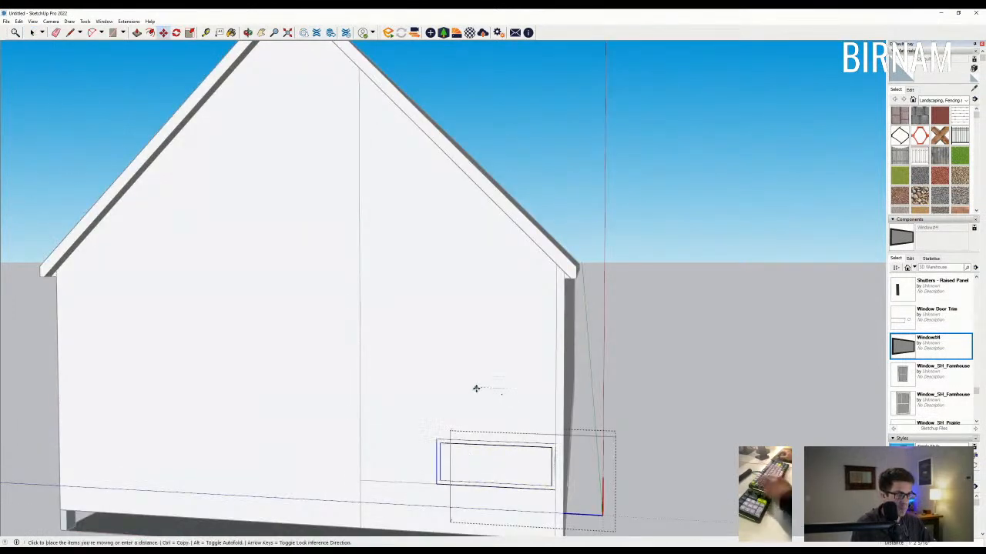
pyautogui.click(479, 389)
pyautogui.press('space')
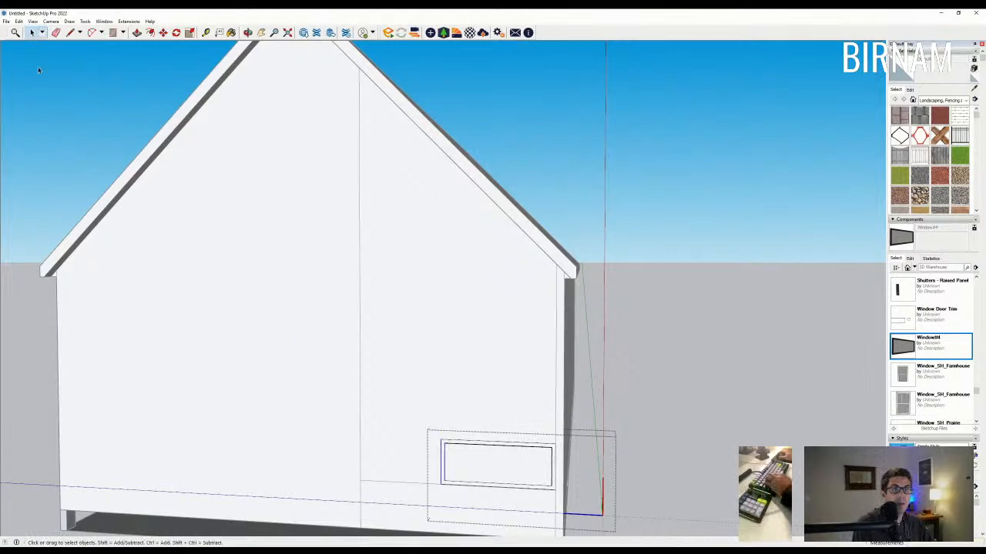
# Step: Select the top part of the window frame and move it down 6 inches
pyautogui.scroll(-1, 374, 378)
pyautogui.scroll(1, 434, 454)
pyautogui.scroll(-3, 502, 454)
pyautogui.click(501, 453)
pyautogui.scroll(3, 436, 444)
pyautogui.press('m')
pyautogui.click(526, 366)
pyautogui.write('6')
pyautogui.press('Return')
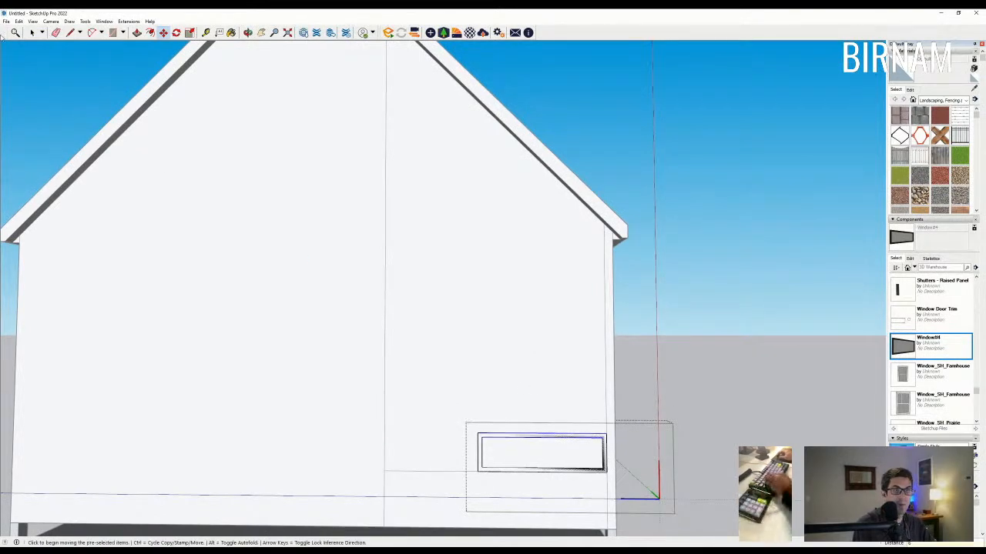
# Step: Measure the window from the lower corner of its glass opening, then leave component editing
pyautogui.click(205, 32)
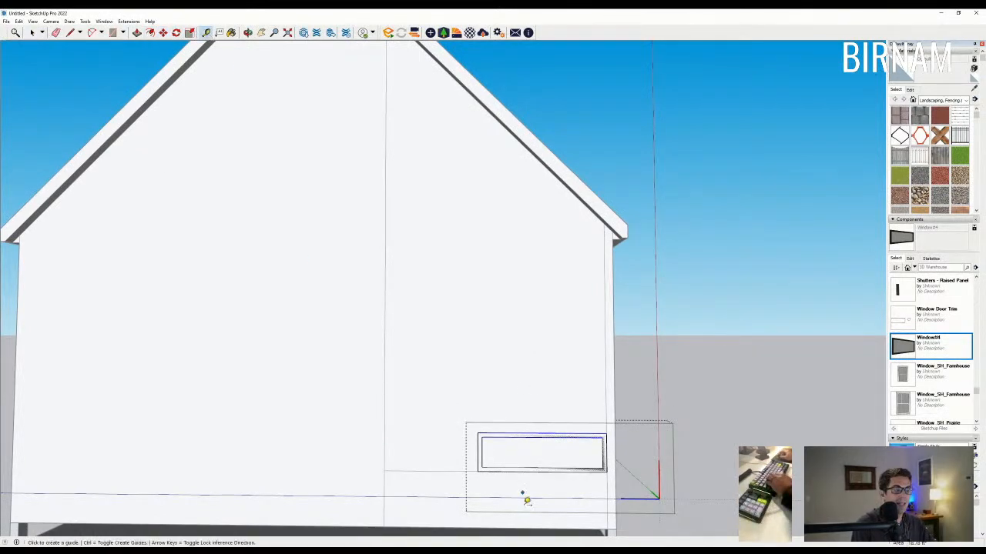
pyautogui.click(484, 466)
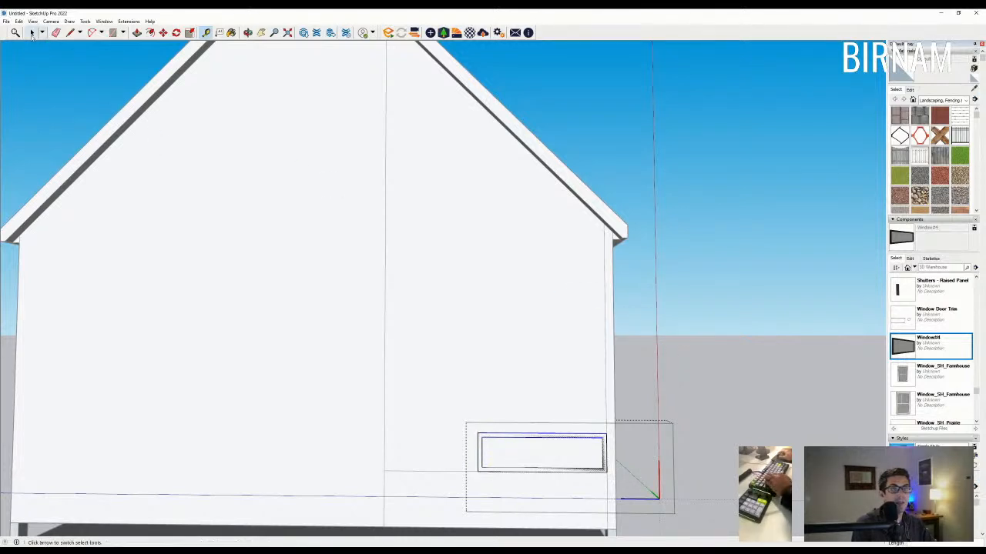
pyautogui.moveTo(693, 317); pyautogui.dragTo(524, 497, button='middle')
# Step: Move the window outward so its frame and glass sit in front of the wall face
pyautogui.press('m')
pyautogui.press('ctrl')
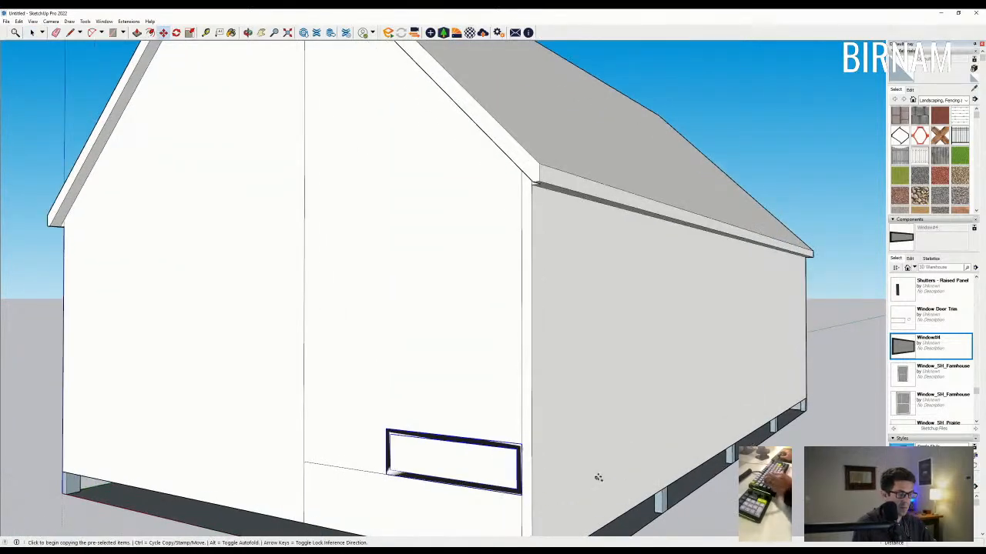
pyautogui.press('ctrl')
pyautogui.press('ctrl')
pyautogui.moveTo(489, 434); pyautogui.dragTo(576, 429, button='middle')
pyautogui.scroll(3, 454, 481)
pyautogui.hotkey('ctrl', 'z')
pyautogui.scroll(-1, 462, 475)
pyautogui.click(488, 472)
pyautogui.click(598, 454)
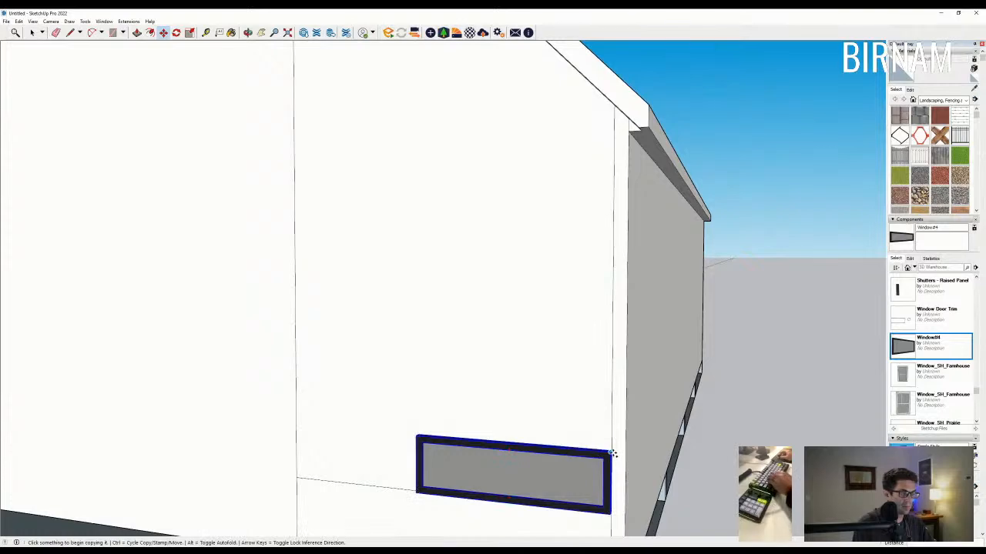
# Step: Copy the window straight up so it stacks on the original, and make the upper copy unique
pyautogui.click(610, 513)
pyautogui.click(611, 452)
pyautogui.moveTo(231, 353); pyautogui.dragTo(289, 350, button='middle')
pyautogui.click(32, 33)
pyautogui.scroll(-1, 510, 402)
pyautogui.click(511, 403)
pyautogui.moveTo(510, 403); pyautogui.dragTo(547, 396, button='middle')
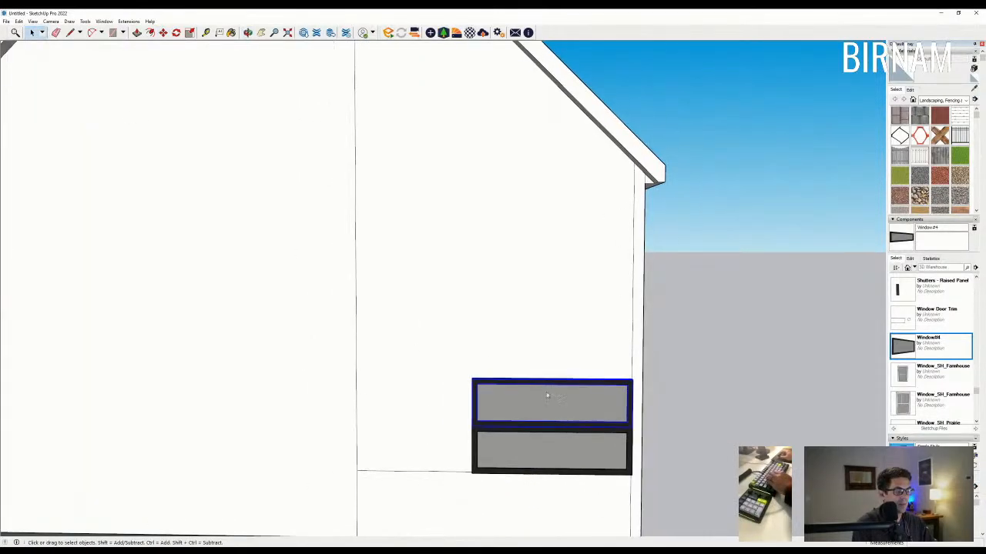
# Step: Open the upper window component for editing and raise its top frame by 4'
pyautogui.doubleClick(509, 400)
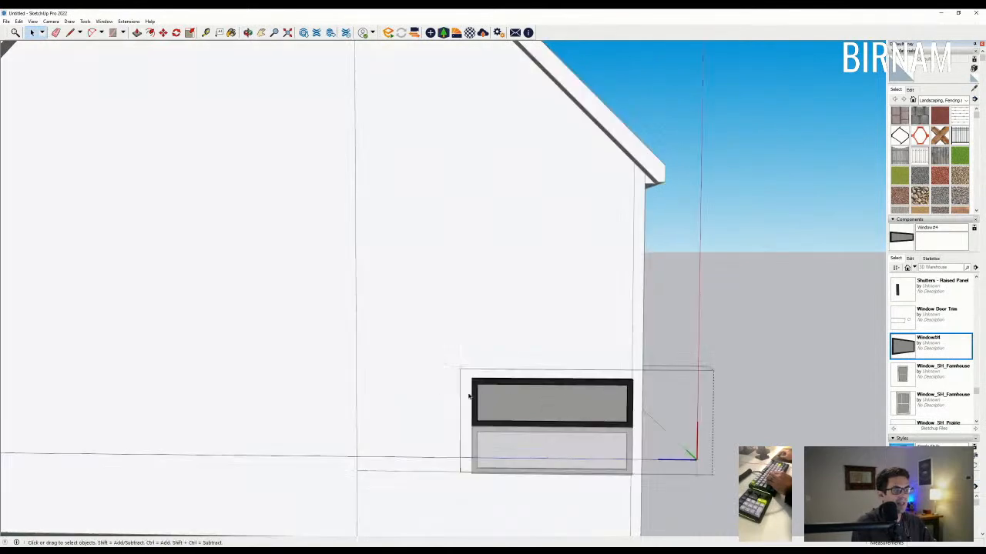
pyautogui.moveTo(723, 351); pyautogui.dragTo(477, 398, button='middle')
pyautogui.press('m')
pyautogui.click(478, 398)
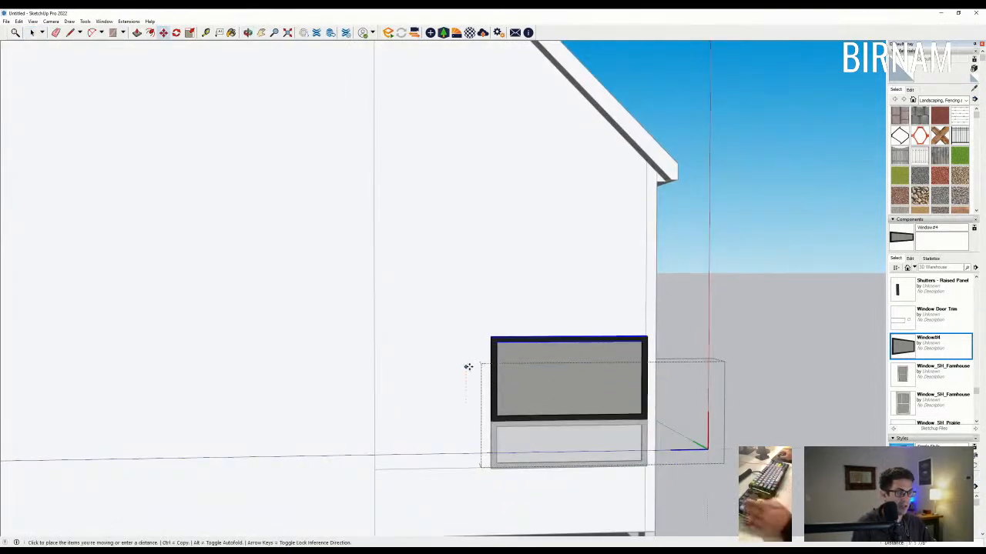
pyautogui.write("4'")
pyautogui.press('Return')
pyautogui.scroll(-2, 467, 368)
# Step: Measure the upper window's height between its outer frame corners
pyautogui.click(206, 33)
pyautogui.scroll(1, 485, 291)
pyautogui.click(484, 291)
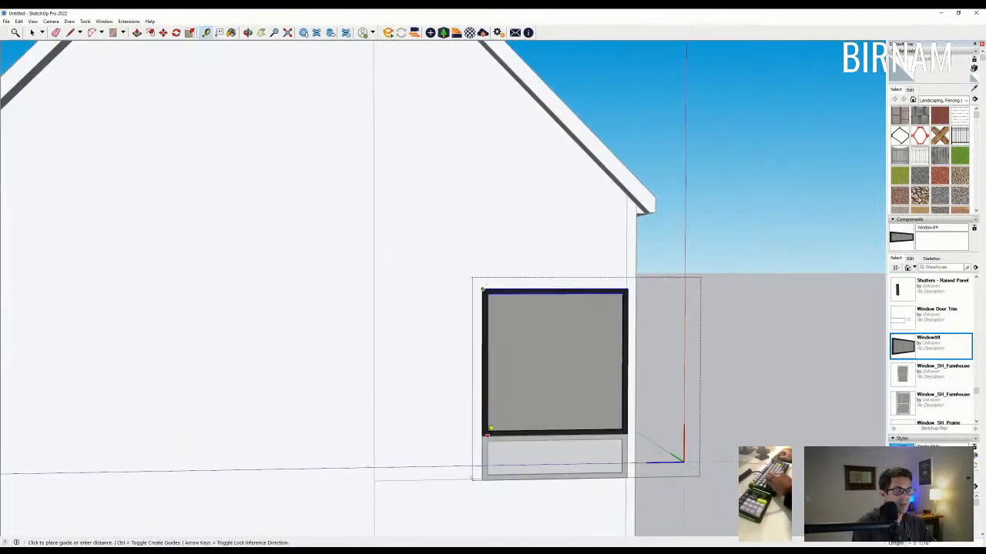
pyautogui.click(487, 432)
pyautogui.scroll(-2, 492, 370)
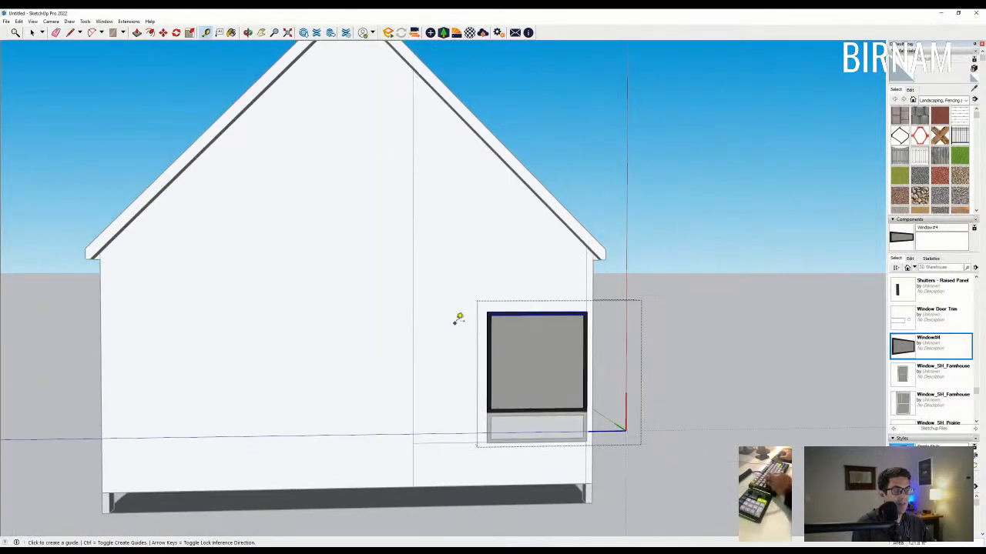
# Step: Raise the upper window's top frame another 12 inches, then leave component editing
pyautogui.press('m')
pyautogui.click(463, 353)
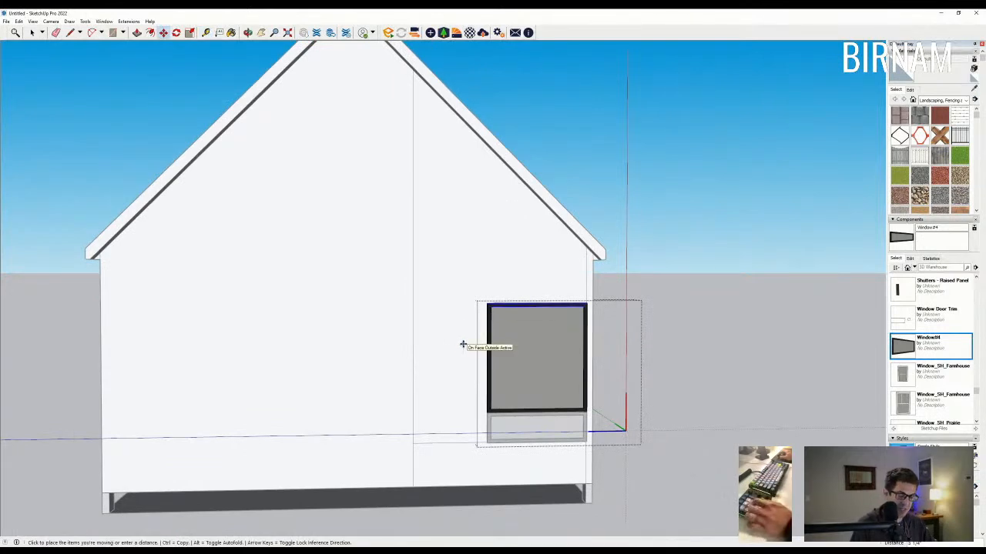
pyautogui.write('12')
pyautogui.press('Return')
pyautogui.moveTo(469, 344); pyautogui.dragTo(401, 298, button='middle')
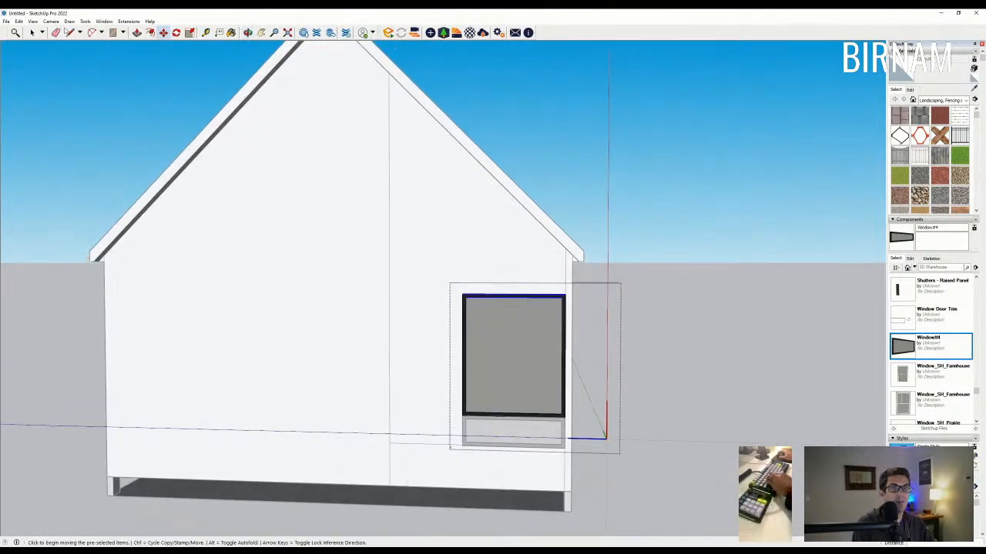
pyautogui.click(31, 32)
pyautogui.moveTo(462, 378); pyautogui.dragTo(403, 393, button='middle')
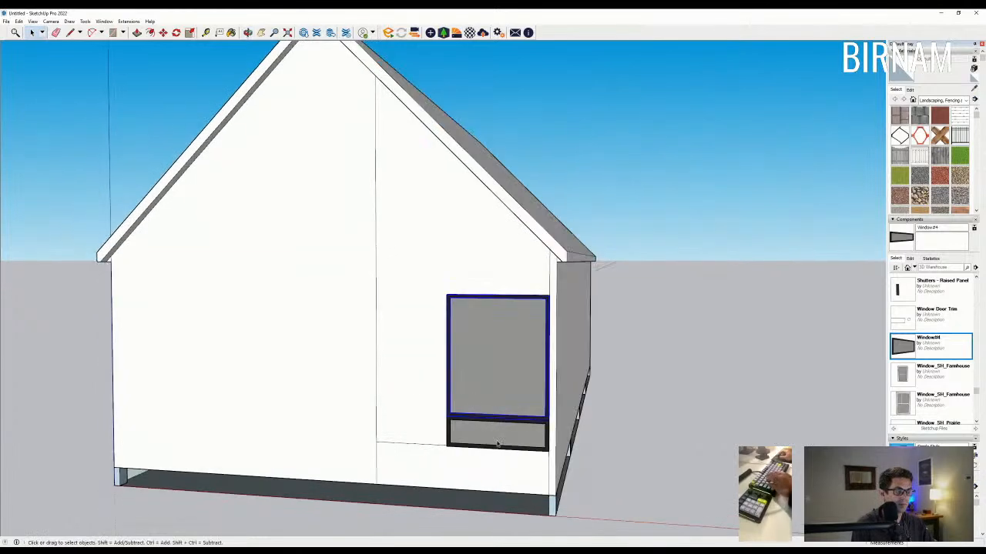
# Step: Copy both stacked windows sideways toward the middle of the facade so they butt against the originals
pyautogui.moveTo(578, 445); pyautogui.dragTo(531, 435, button='middle')
pyautogui.scroll(2, 526, 432)
pyautogui.press('m')
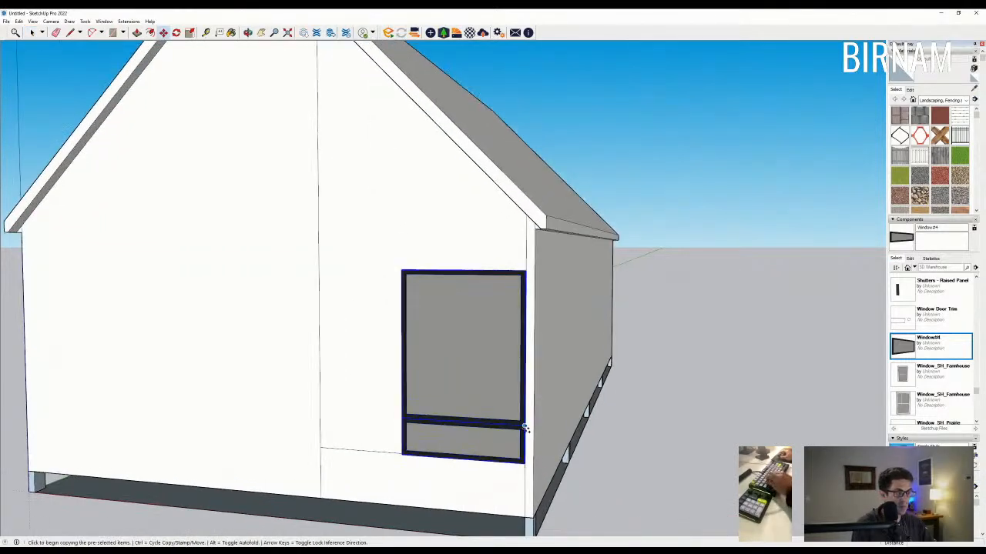
pyautogui.click(524, 429)
pyautogui.click(402, 428)
# Step: Make the copied upper window unique and move its inner side frame toward the corner to narrow it inside the wall division
pyautogui.click(31, 36)
pyautogui.moveTo(356, 322); pyautogui.dragTo(411, 302, button='middle')
pyautogui.click(396, 316)
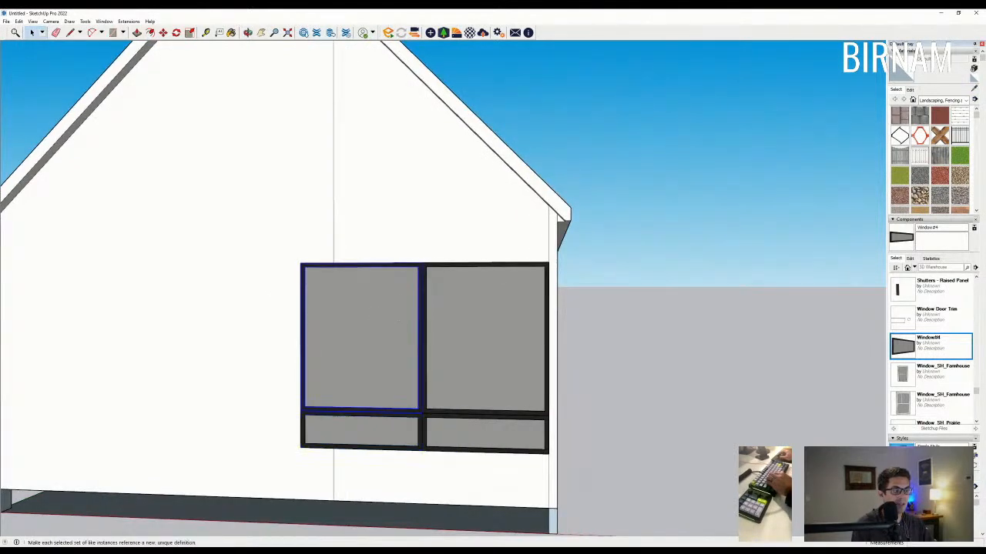
pyautogui.press('m')
pyautogui.click(341, 306)
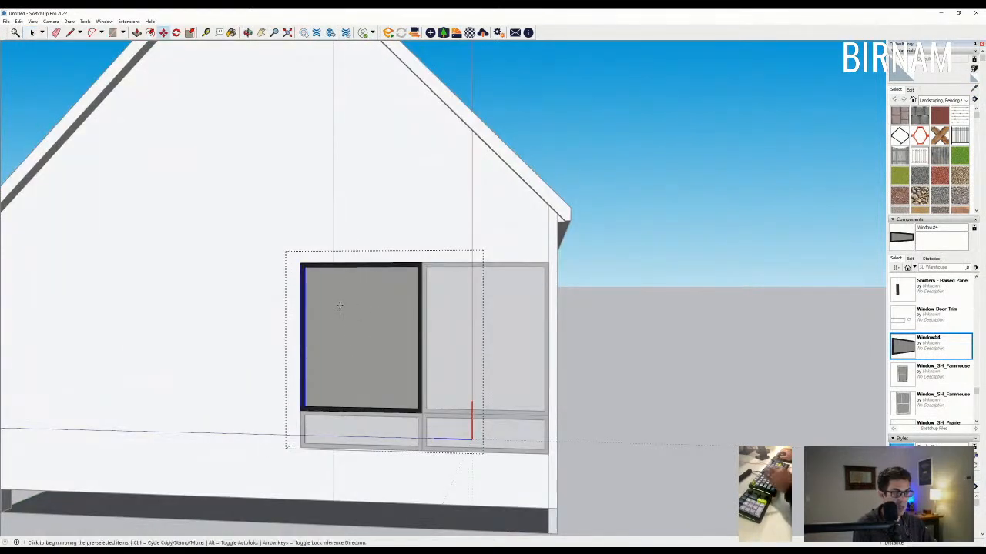
pyautogui.click(363, 307)
pyautogui.moveTo(364, 307); pyautogui.dragTo(386, 303, button='middle')
pyautogui.click(395, 309)
pyautogui.click(409, 310)
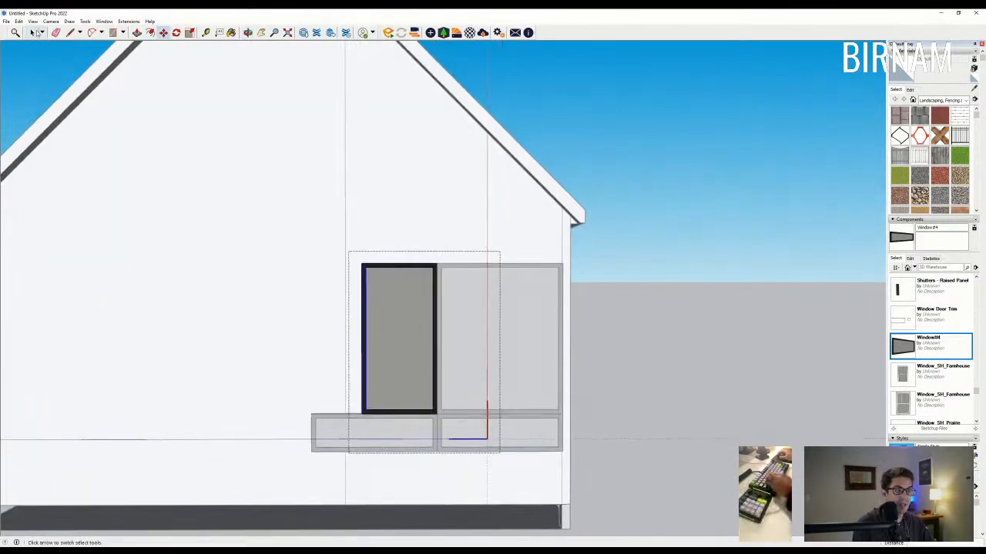
# Step: Make the copied lower window unique and narrow it so its side lines up with the window above
pyautogui.click(34, 35)
pyautogui.click(319, 310)
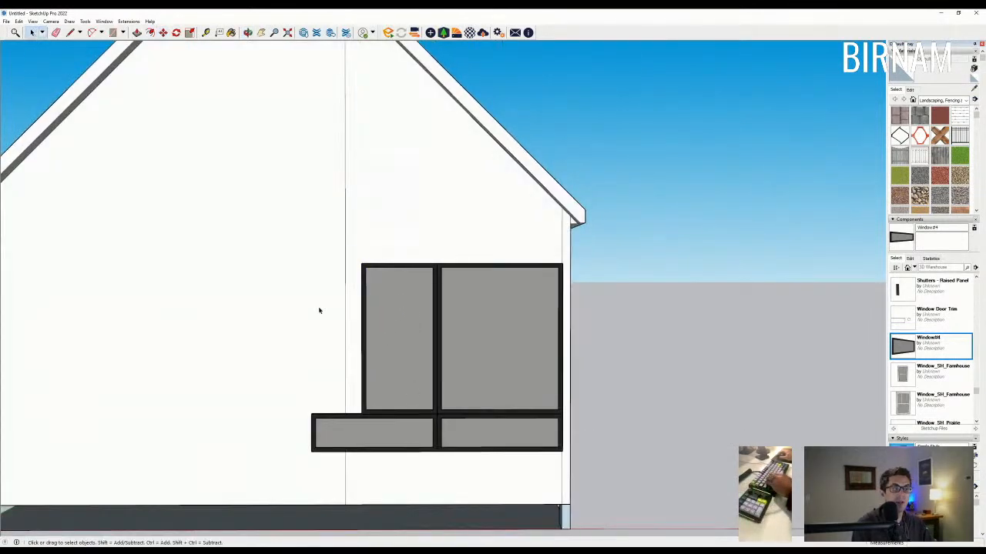
pyautogui.doubleClick(392, 428)
pyautogui.moveTo(287, 467); pyautogui.dragTo(362, 373)
pyautogui.moveTo(362, 373); pyautogui.dragTo(340, 380, button='middle')
pyautogui.press('m')
pyautogui.scroll(2, 303, 414)
pyautogui.click(304, 412)
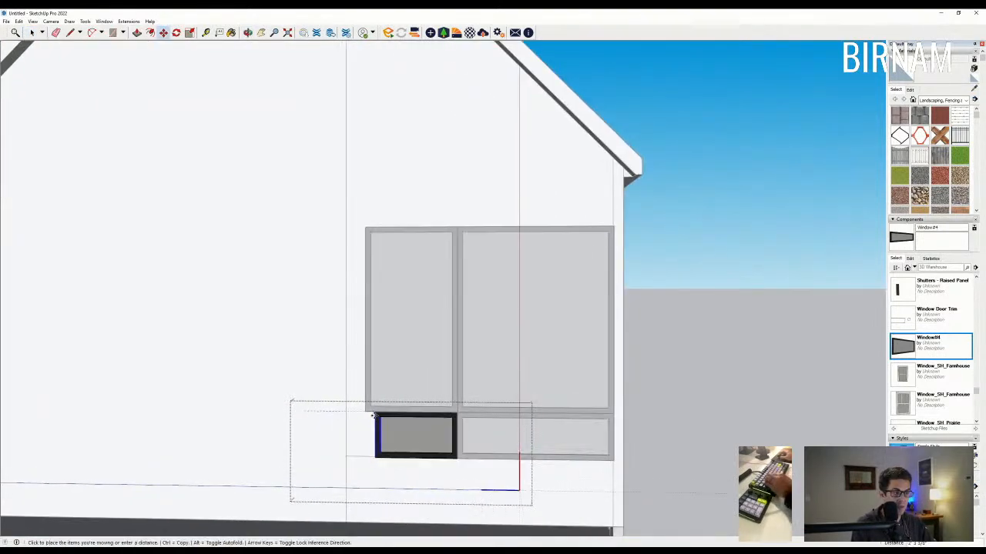
pyautogui.click(366, 414)
pyautogui.scroll(-1, 313, 198)
pyautogui.click(33, 34)
pyautogui.click(678, 327)
# Step: Draw an edge up the corner trim line from the large window's upper outer corner
pyautogui.moveTo(677, 327); pyautogui.dragTo(567, 348, button='middle')
pyautogui.scroll(-4, 570, 355)
pyautogui.scroll(2, 542, 310)
pyautogui.moveTo(541, 310); pyautogui.dragTo(553, 326, button='middle')
pyautogui.scroll(1, 552, 345)
pyautogui.scroll(1, 552, 346)
pyautogui.click(541, 385)
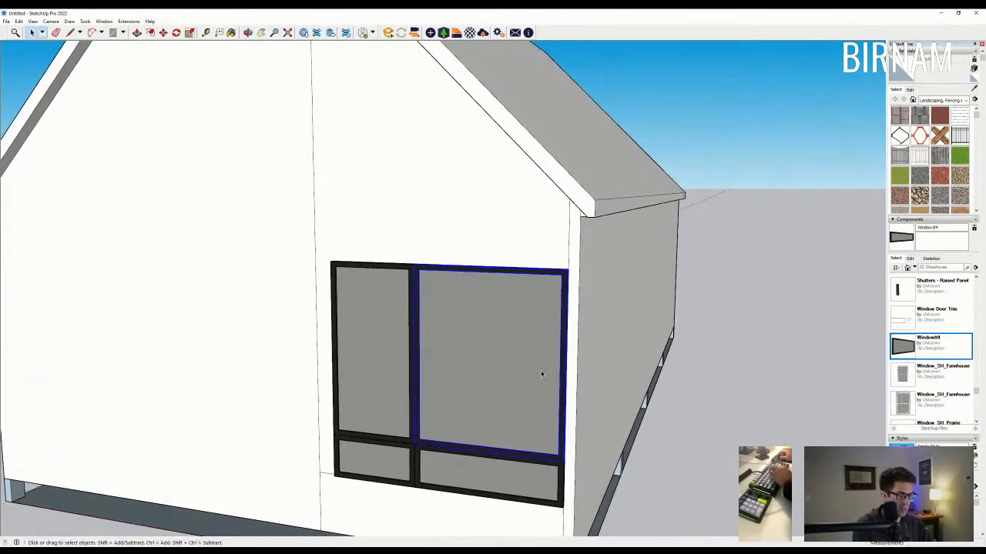
pyautogui.scroll(2, 562, 271)
pyautogui.moveTo(563, 271); pyautogui.dragTo(538, 309, button='middle')
pyautogui.press('l')
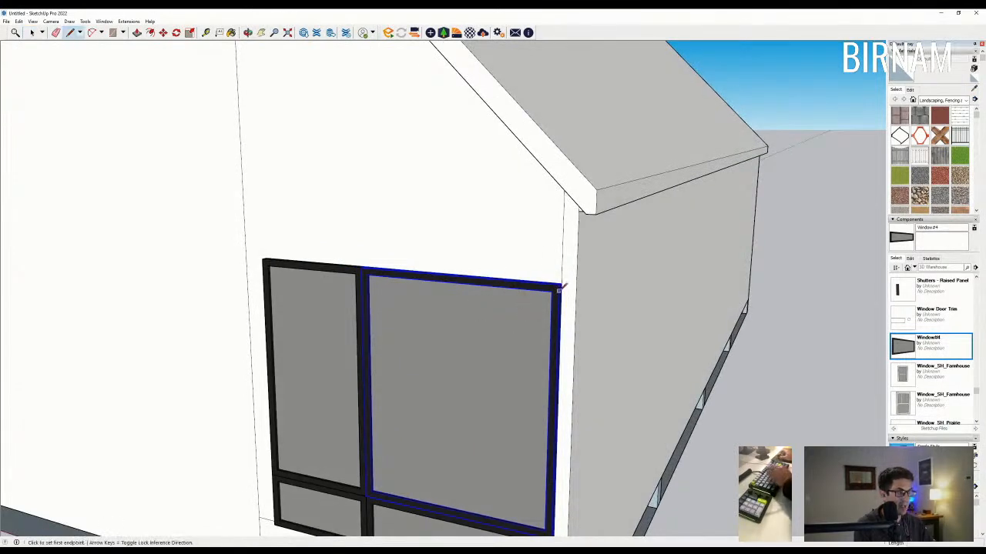
pyautogui.scroll(2, 560, 285)
pyautogui.click(560, 287)
pyautogui.scroll(-1, 562, 185)
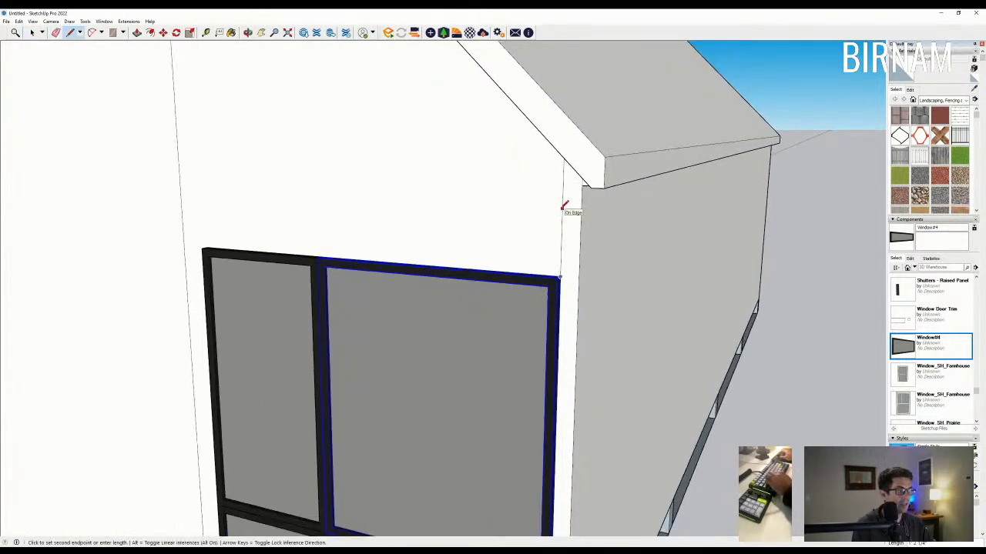
pyautogui.click(563, 205)
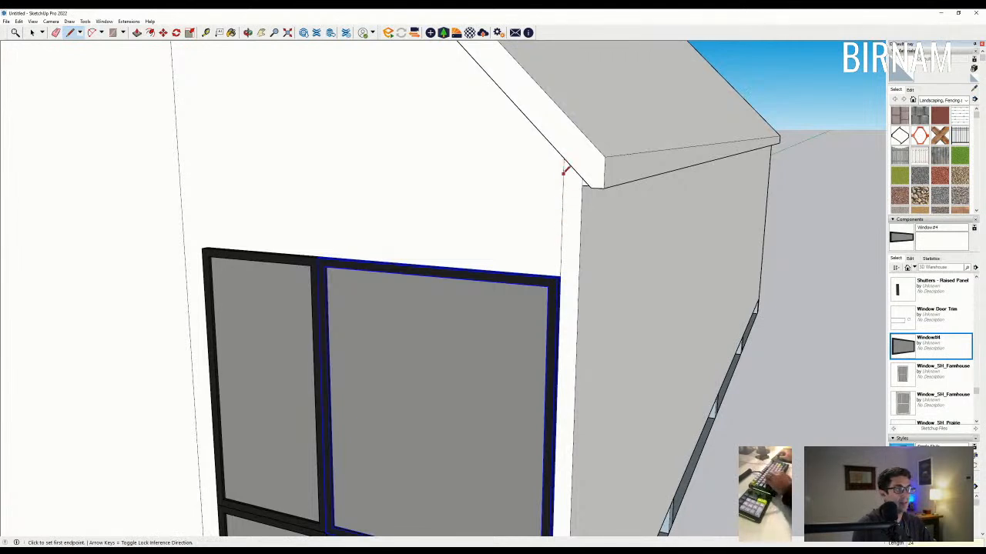
# Step: Redraw the short edge along the trim line and mark its upper end with a short horizontal line on the wall
pyautogui.click(561, 274)
pyautogui.click(563, 223)
pyautogui.click(563, 220)
pyautogui.click(479, 216)
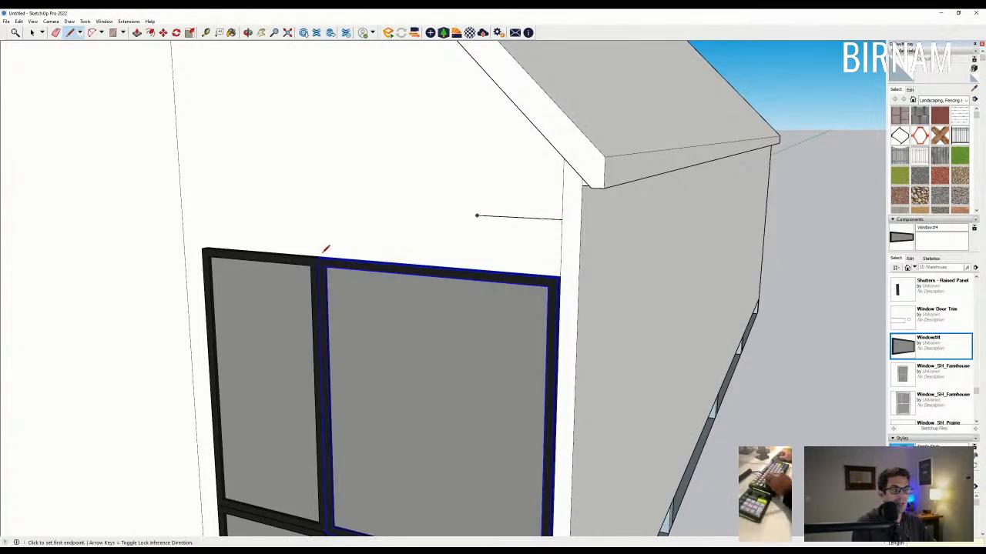
# Step: Try to start a sloped window outline with a vertical edge rising from the frame joint between the two upper windows
pyautogui.click(325, 256)
pyautogui.scroll(-5, 325, 257)
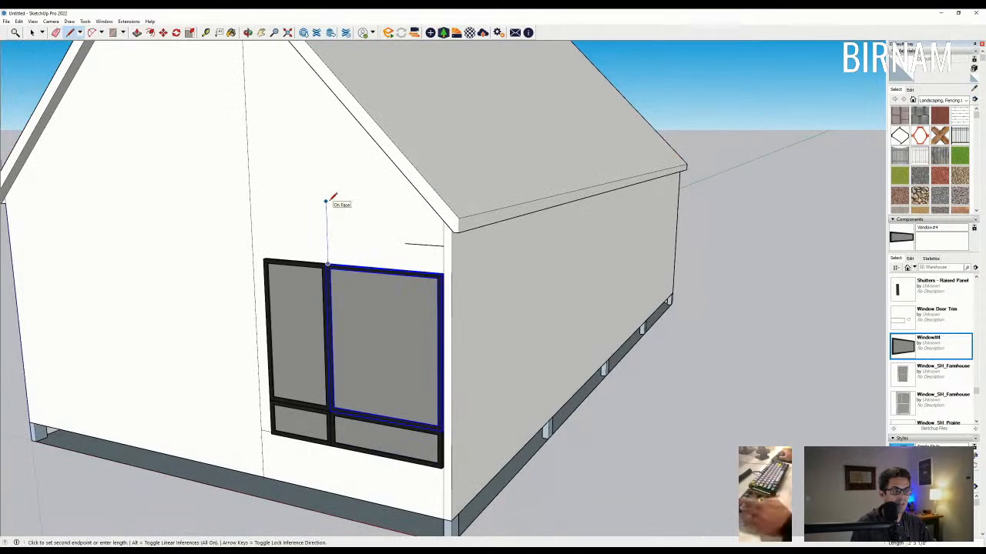
pyautogui.click(325, 132)
pyautogui.scroll(-2, 331, 206)
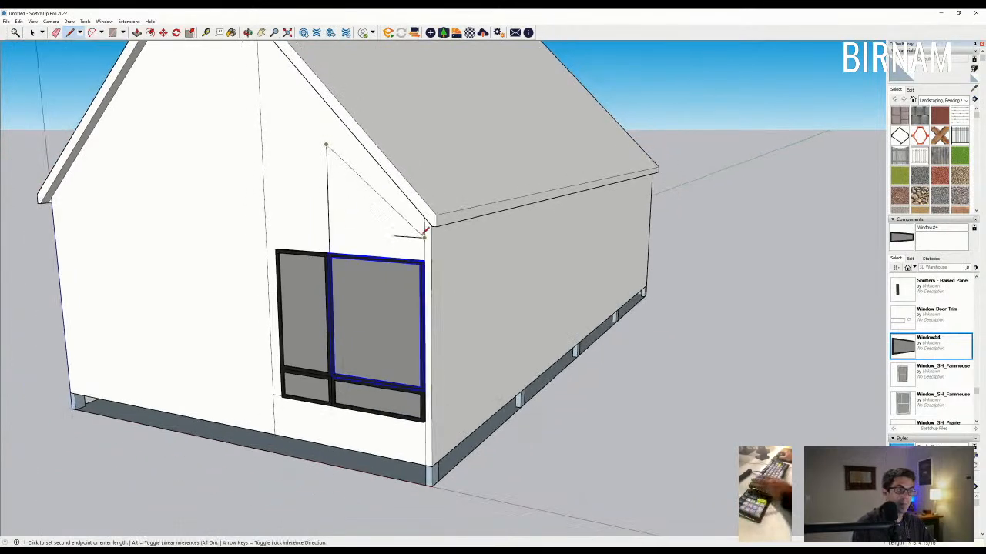
pyautogui.scroll(3, 425, 233)
pyautogui.press('Escape')
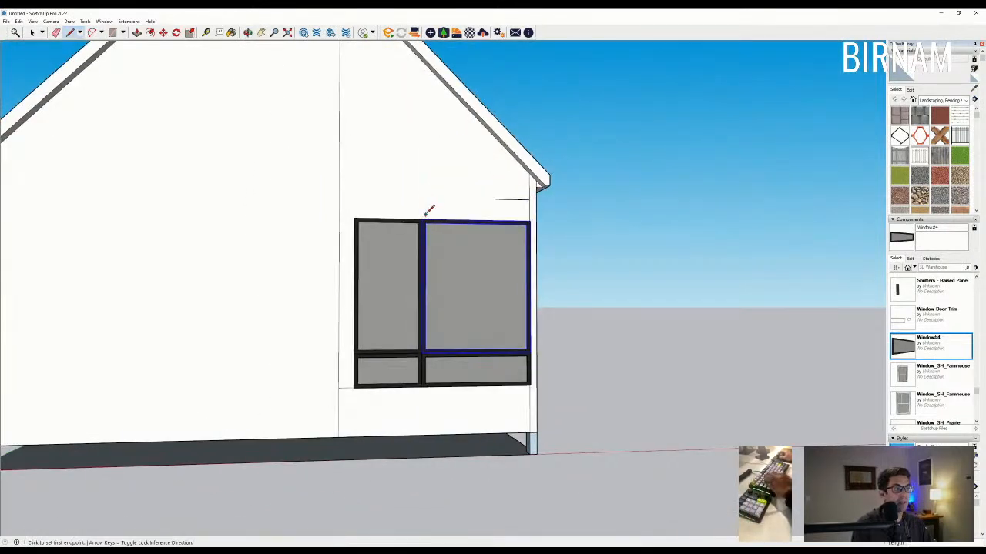
# Step: Outline a sloped window above the large one with a vertical edge from the frame joint and an edge parallel to the roof
pyautogui.moveTo(422, 220); pyautogui.dragTo(378, 323, button='middle')
pyautogui.scroll(2, 377, 323)
pyautogui.click(394, 275)
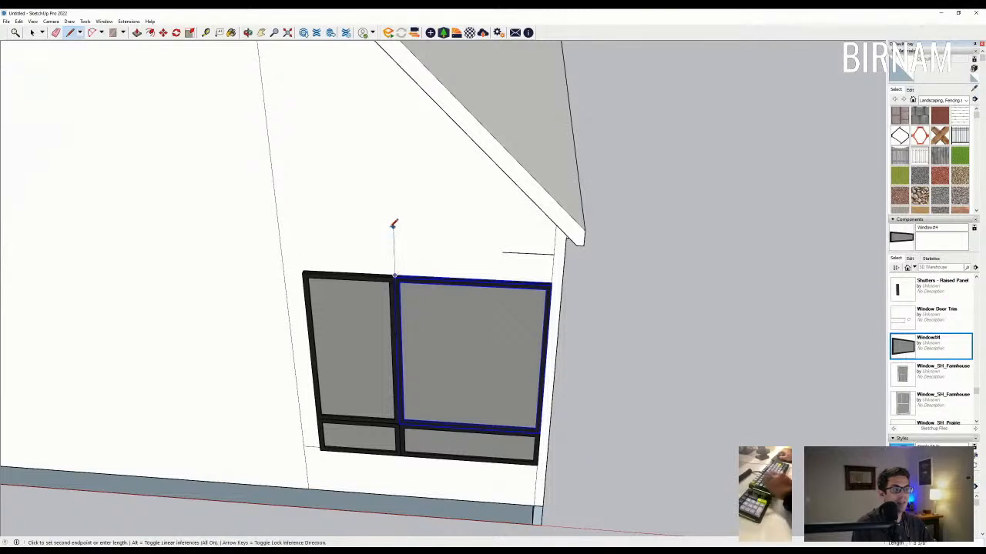
pyautogui.press('Return')
pyautogui.scroll(-1, 494, 244)
pyautogui.click(549, 251)
pyautogui.moveTo(528, 249)
pyautogui.mouseDown(button='middle')
pyautogui.moveTo(502, 285)
pyautogui.moveTo(521, 286)
pyautogui.mouseUp(button='middle')
pyautogui.scroll(2, 531, 295)
pyautogui.click(527, 295)
pyautogui.click(344, 263)
pyautogui.moveTo(344, 263)
pyautogui.mouseDown(button='middle')
pyautogui.moveTo(362, 285)
pyautogui.moveTo(244, 45)
pyautogui.mouseUp(button='middle')
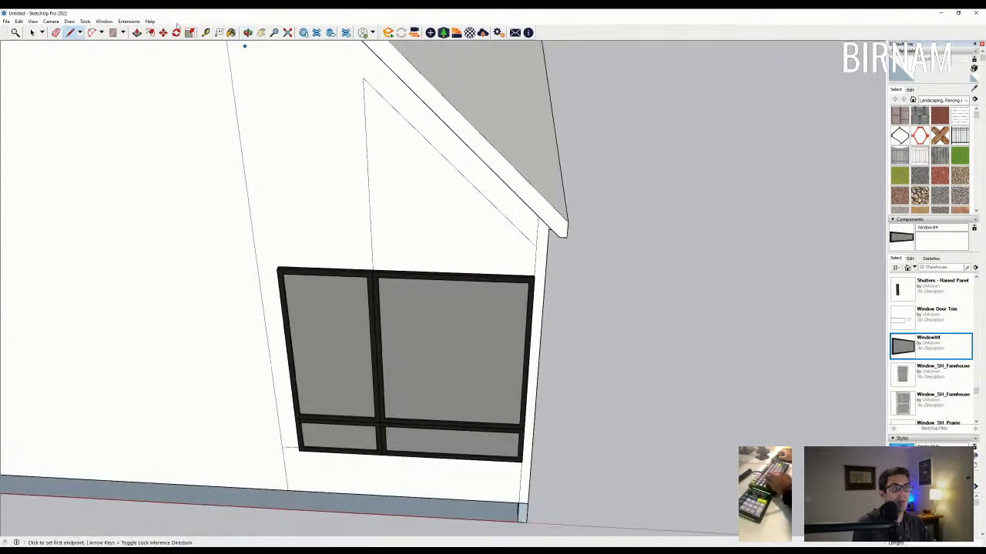
# Step: Offset the sloped window outline 2 inches inward to form its frame
pyautogui.click(152, 34)
pyautogui.scroll(1, 413, 223)
pyautogui.click(365, 213)
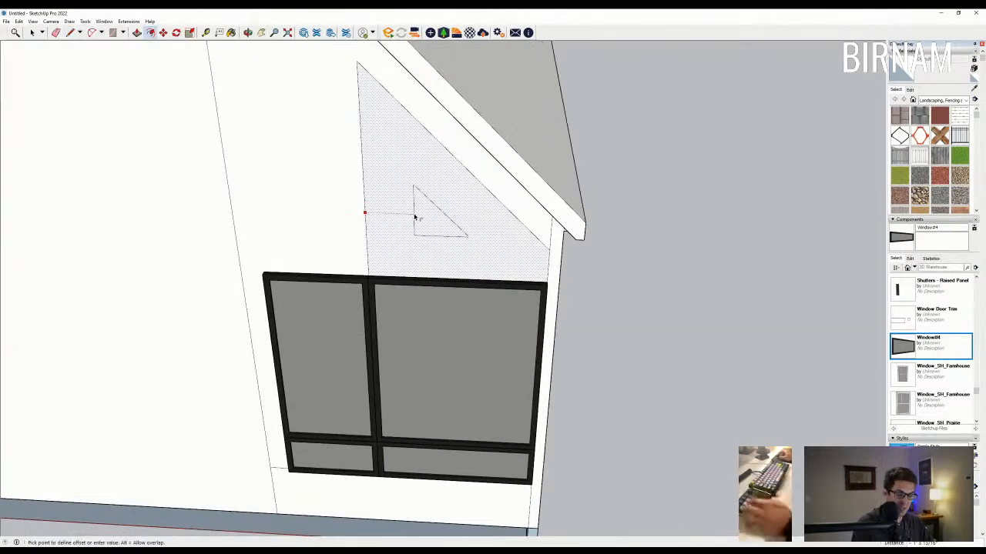
pyautogui.write('2')
pyautogui.press('Return')
# Step: Push/Pull the sloped window's frame out flush with the windows below and its pane forward 1 inch
pyautogui.moveTo(531, 242); pyautogui.dragTo(479, 309, button='middle')
pyautogui.scroll(2, 501, 279)
pyautogui.press('p')
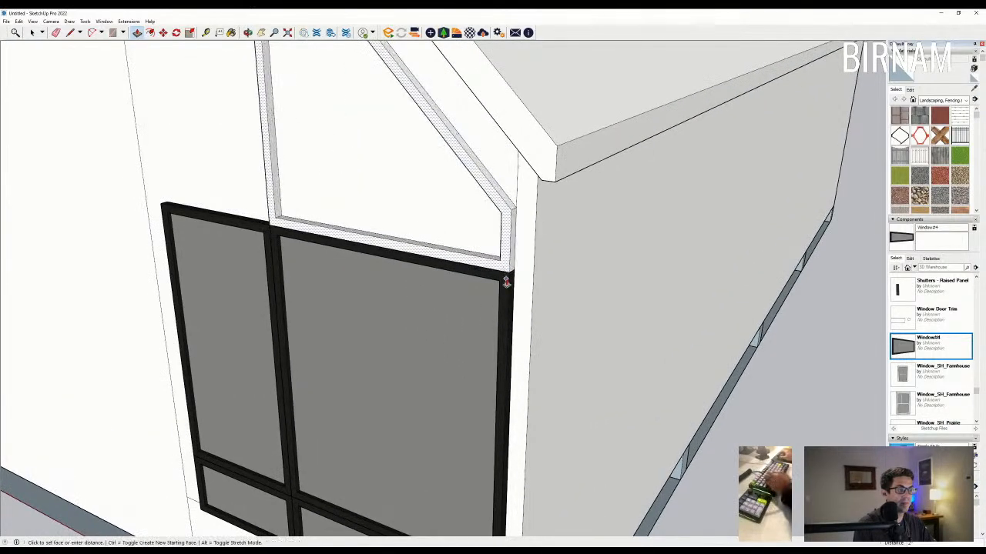
pyautogui.scroll(-3, 503, 282)
pyautogui.moveTo(336, 282); pyautogui.dragTo(286, 324, button='middle')
pyautogui.scroll(-6, 469, 345)
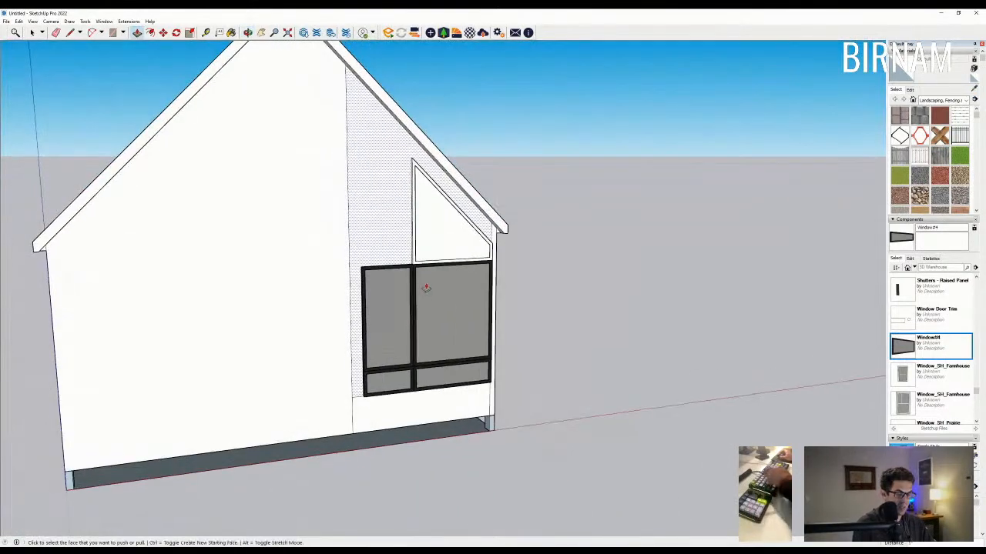
# Step: Outline a second sloped window above the narrow one, continuing the roof-parallel edge and closing it along the window's top
pyautogui.moveTo(353, 215)
pyautogui.mouseDown(button='middle')
pyautogui.moveTo(424, 238)
pyautogui.moveTo(416, 230)
pyautogui.mouseUp(button='middle')
pyautogui.press('l')
pyautogui.scroll(4, 382, 293)
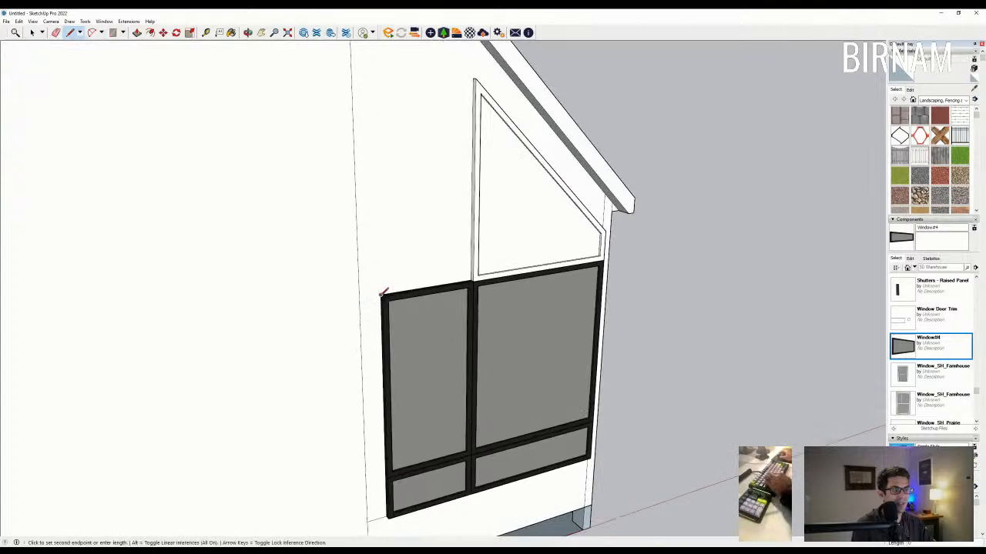
pyautogui.scroll(-4, 382, 293)
pyautogui.click(375, 142)
pyautogui.scroll(3, 376, 142)
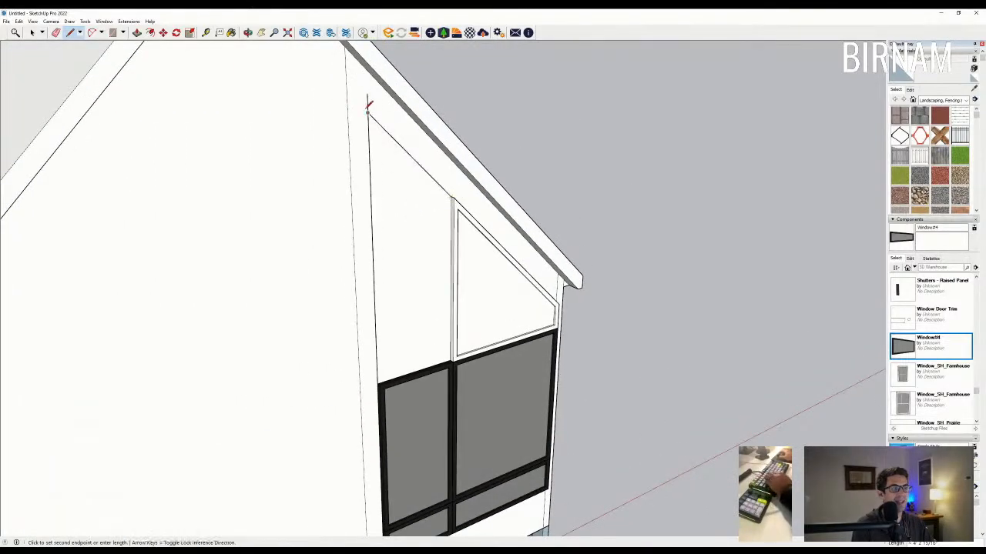
pyautogui.click(368, 107)
pyautogui.scroll(2, 449, 356)
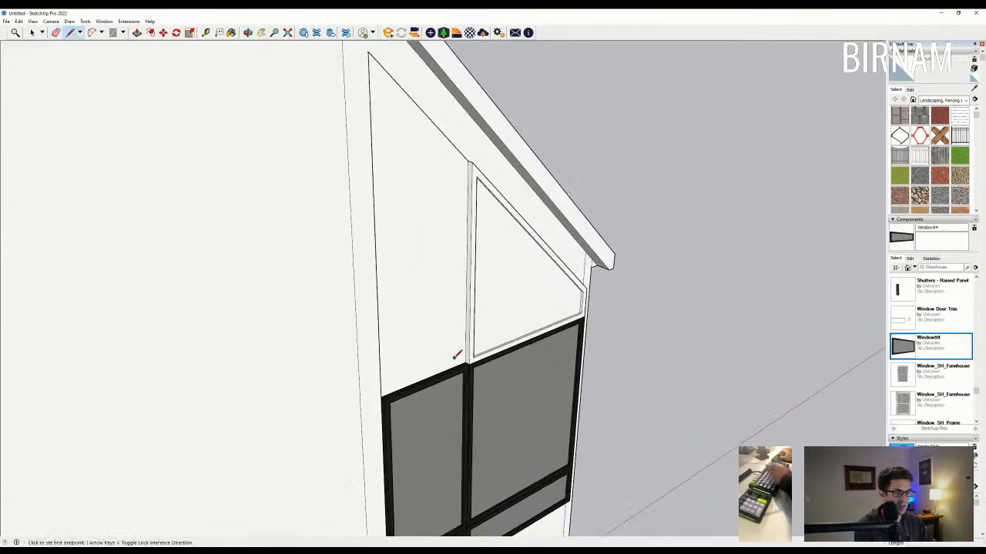
pyautogui.scroll(1, 470, 358)
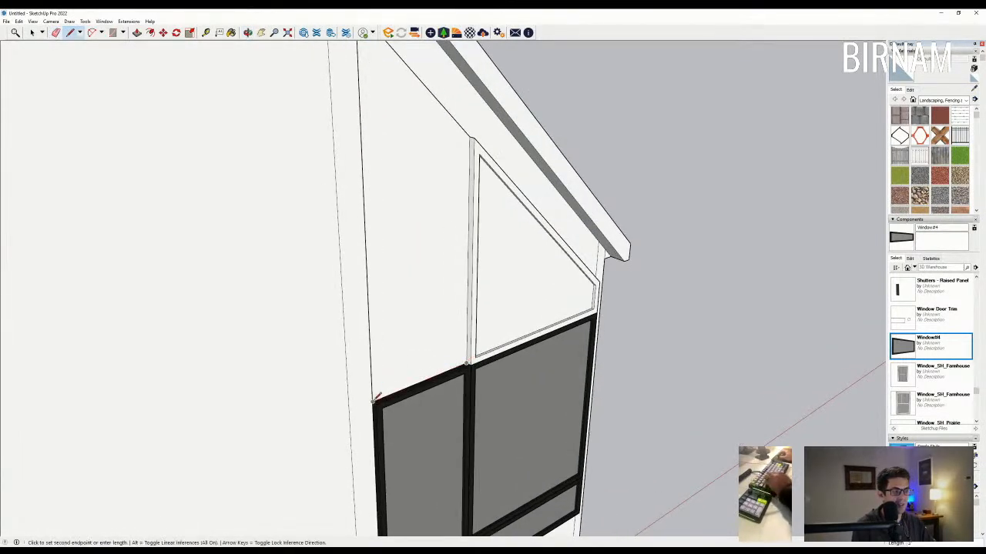
pyautogui.click(377, 397)
pyautogui.scroll(-4, 424, 345)
# Step: Offset the second sloped window outline 2 inches inward
pyautogui.click(150, 33)
pyautogui.scroll(2, 390, 318)
pyautogui.click(388, 317)
pyautogui.write('2')
pyautogui.press('Return')
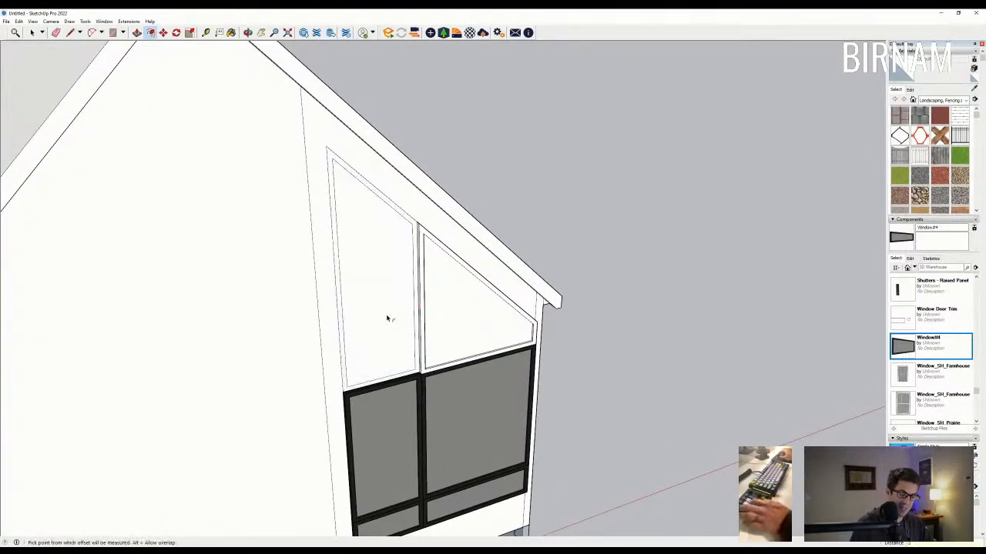
# Step: Push/Pull the second sloped window's frame out flush with the neighbouring frame
pyautogui.moveTo(389, 319); pyautogui.dragTo(418, 344, button='middle')
pyautogui.scroll(5, 424, 373)
pyautogui.press('p')
pyautogui.click(425, 373)
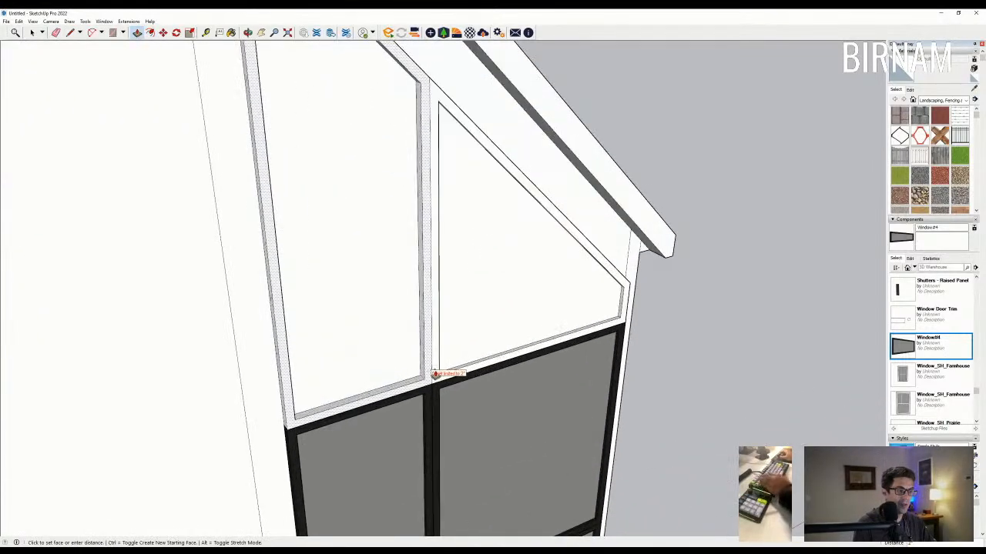
pyautogui.click(431, 351)
pyautogui.doubleClick(423, 341)
# Step: Pull the second sloped window's pane out to the same depth as the neighbouring sloped pane
pyautogui.click(405, 336)
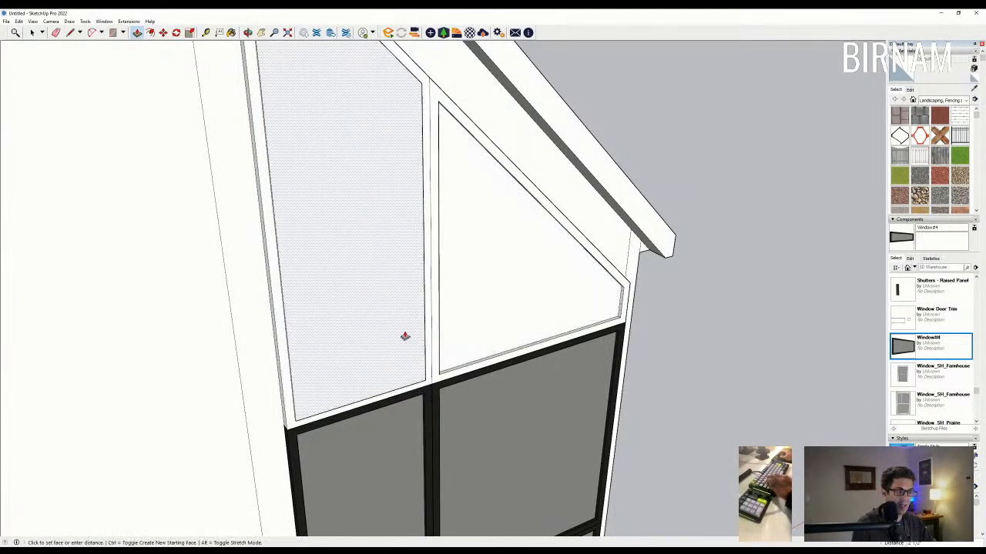
pyautogui.click(482, 315)
pyautogui.scroll(-5, 482, 318)
pyautogui.moveTo(509, 341); pyautogui.dragTo(396, 263, button='middle')
pyautogui.moveTo(459, 309); pyautogui.dragTo(433, 292, button='middle')
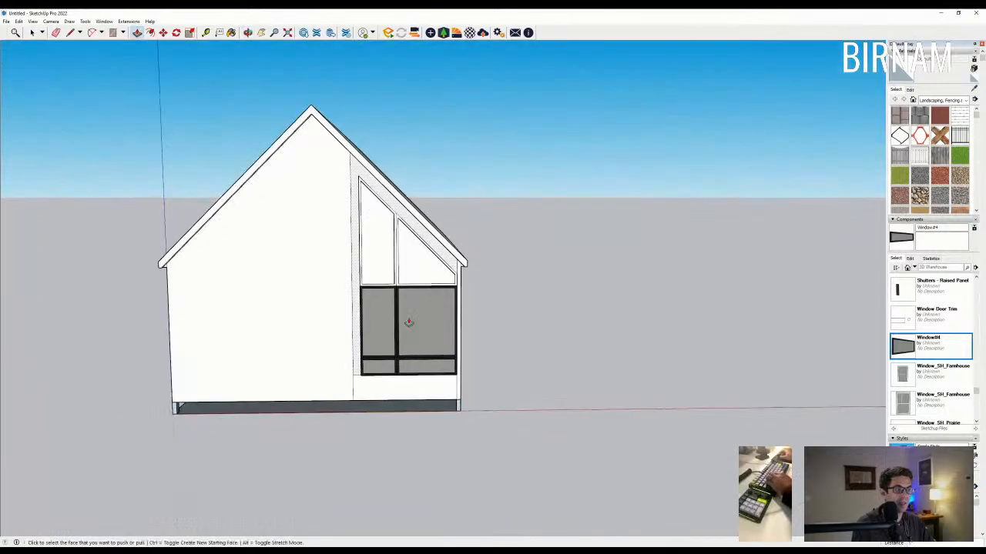
pyautogui.scroll(3, 416, 290)
pyautogui.scroll(-1, 375, 231)
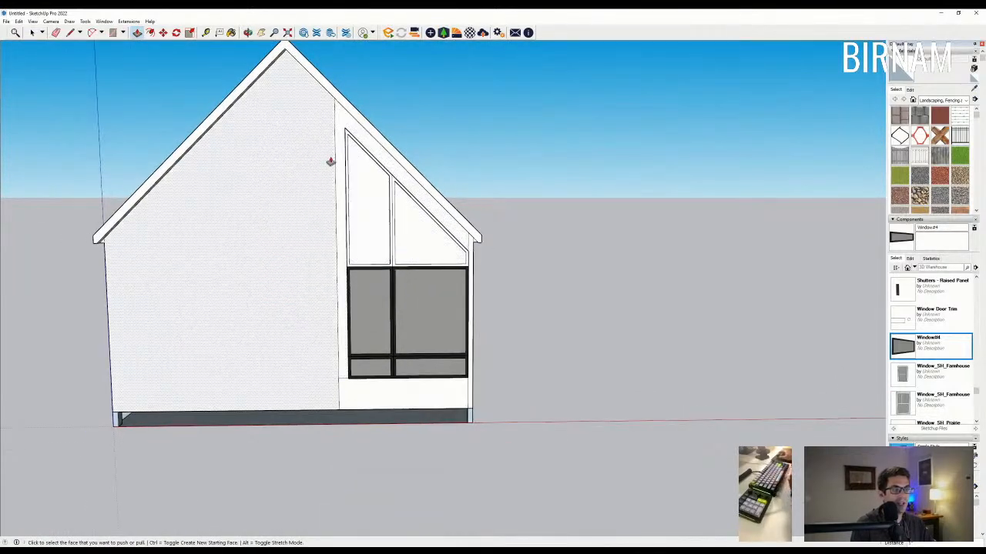
# Step: Measure from the peak of the taller sloped window and examine the proportions of the front facade
pyautogui.click(206, 32)
pyautogui.scroll(1, 344, 142)
pyautogui.click(347, 120)
pyautogui.scroll(-2, 432, 271)
pyautogui.press('Escape')
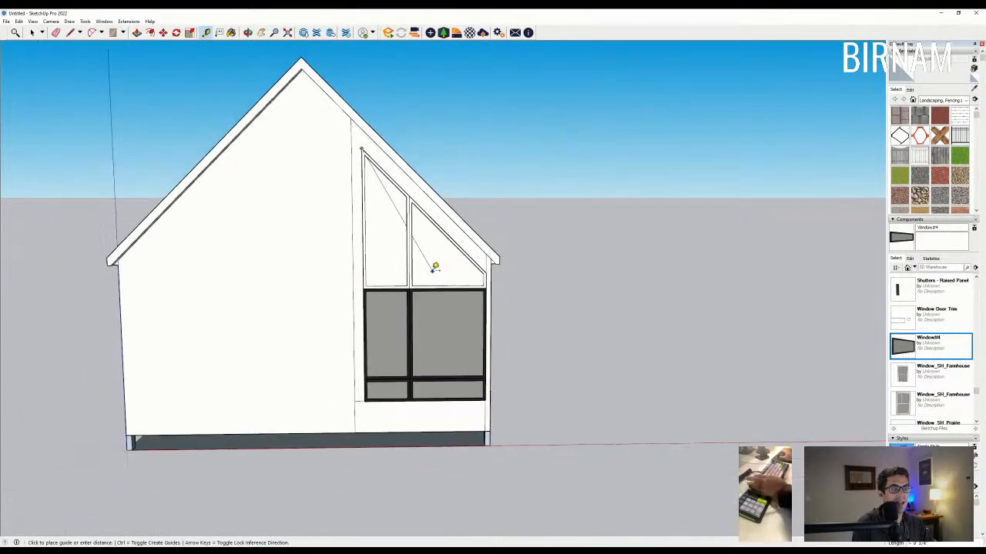
pyautogui.scroll(-1, 423, 272)
pyautogui.moveTo(470, 326); pyautogui.dragTo(445, 301, button='middle')
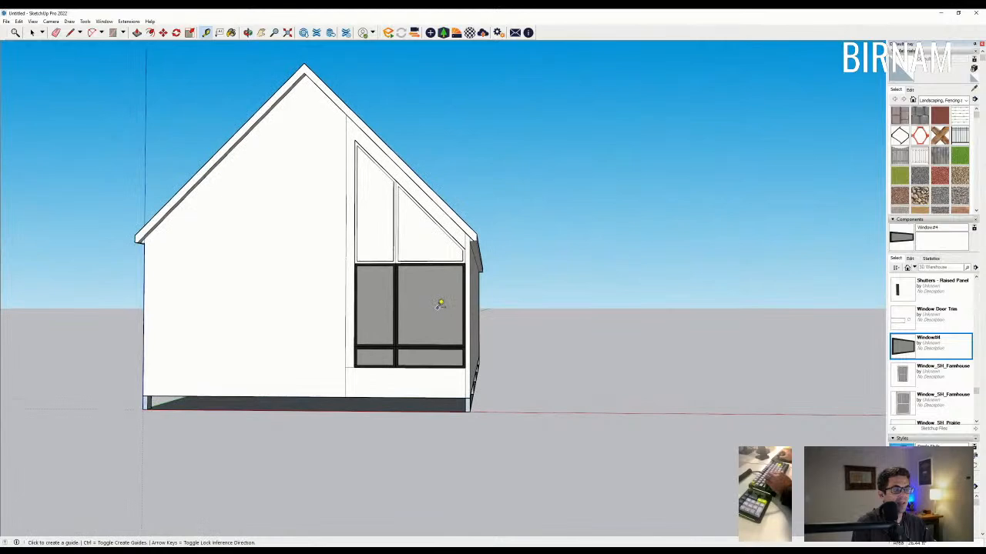
pyautogui.scroll(2, 394, 266)
pyautogui.moveTo(395, 265); pyautogui.dragTo(411, 294, button='middle')
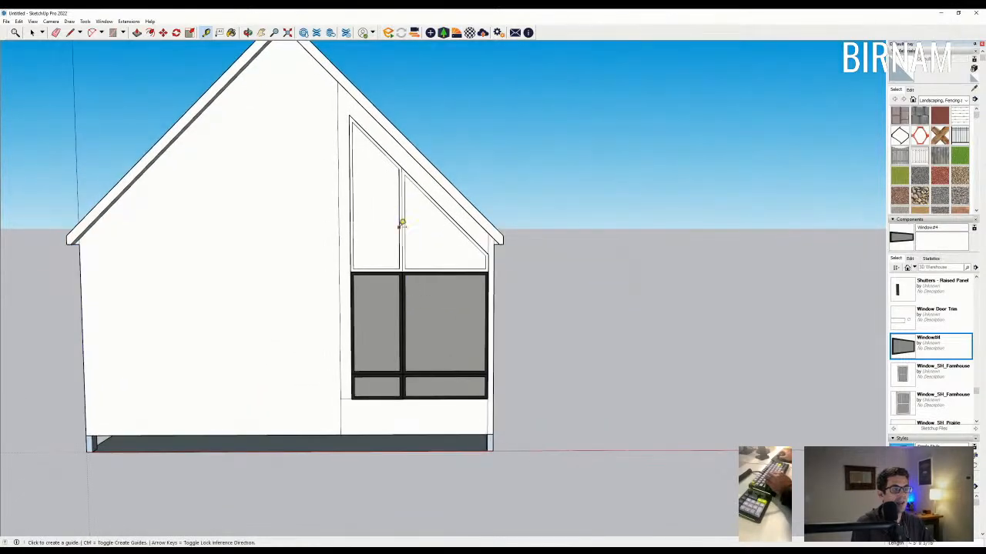
# Step: Undo the two sloped-top pane frames drawn above the gable window
pyautogui.scroll(-1, 399, 185)
pyautogui.moveTo(408, 221); pyautogui.dragTo(418, 244, button='middle')
pyautogui.scroll(-1, 431, 261)
pyautogui.moveTo(453, 276); pyautogui.dragTo(433, 267, button='middle')
pyautogui.scroll(2, 412, 223)
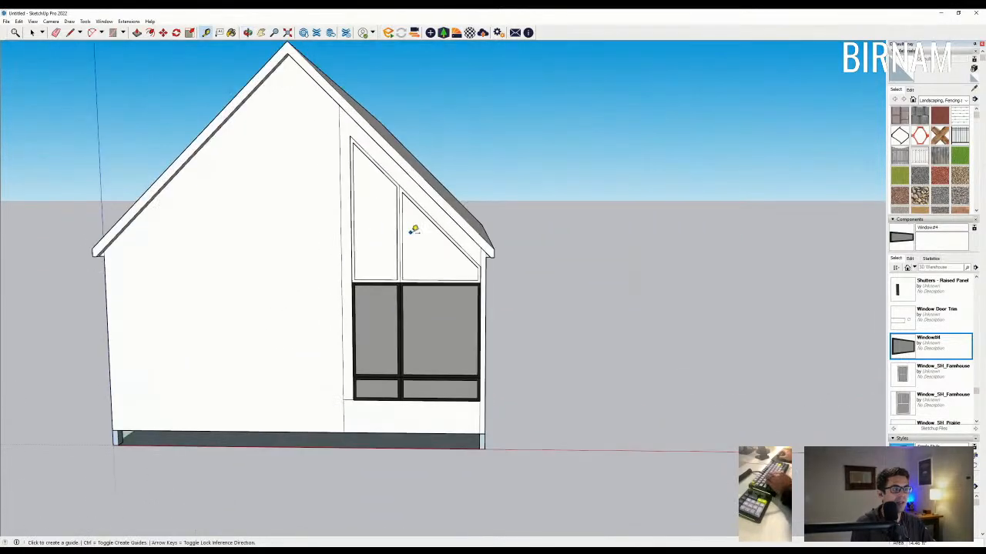
pyautogui.hotkey('ctrl', 'z')
pyautogui.hotkey('ctrl', 'z')
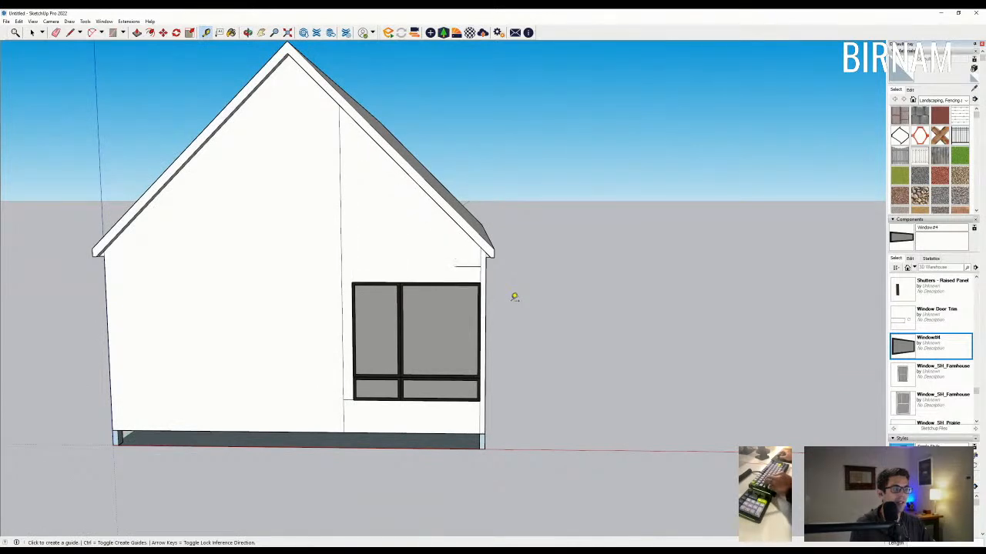
# Step: Try to copy the two short bottom panes of the gable window to above its tall panes
pyautogui.moveTo(514, 296); pyautogui.dragTo(425, 268, button='middle')
pyautogui.click(32, 35)
pyautogui.moveTo(295, 317); pyautogui.dragTo(363, 373, button='middle')
pyautogui.press('m')
pyautogui.press('ctrl')
pyautogui.click(361, 229)
pyautogui.moveTo(361, 229); pyautogui.dragTo(436, 297, button='middle')
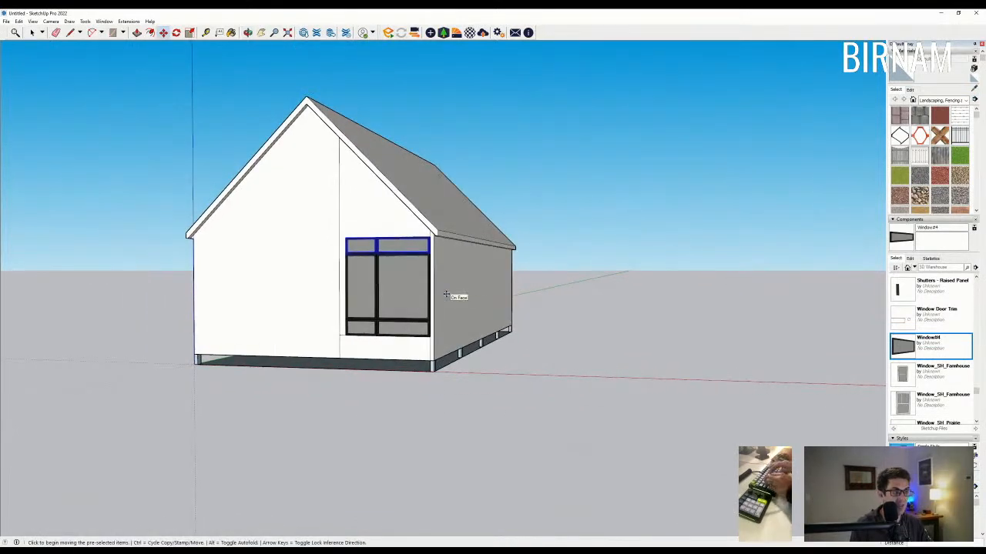
pyautogui.moveTo(497, 253); pyautogui.dragTo(451, 316, button='middle')
pyautogui.click(451, 318)
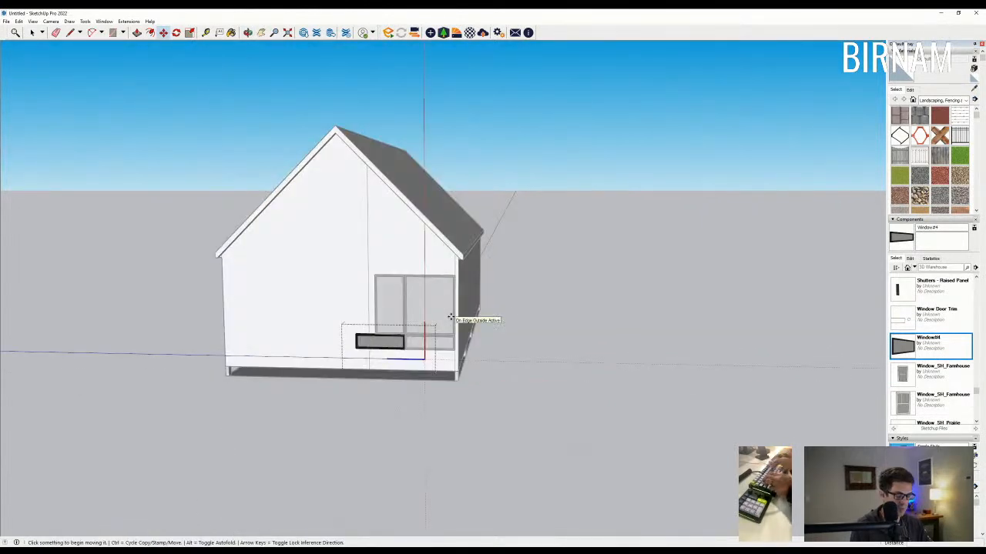
pyautogui.press('Escape')
# Step: Outline the wider sloped-top pane above the gable window, with verticals from its outer corner and mullion and a line parallel to the roof edge
pyautogui.scroll(8, 450, 316)
pyautogui.press('l')
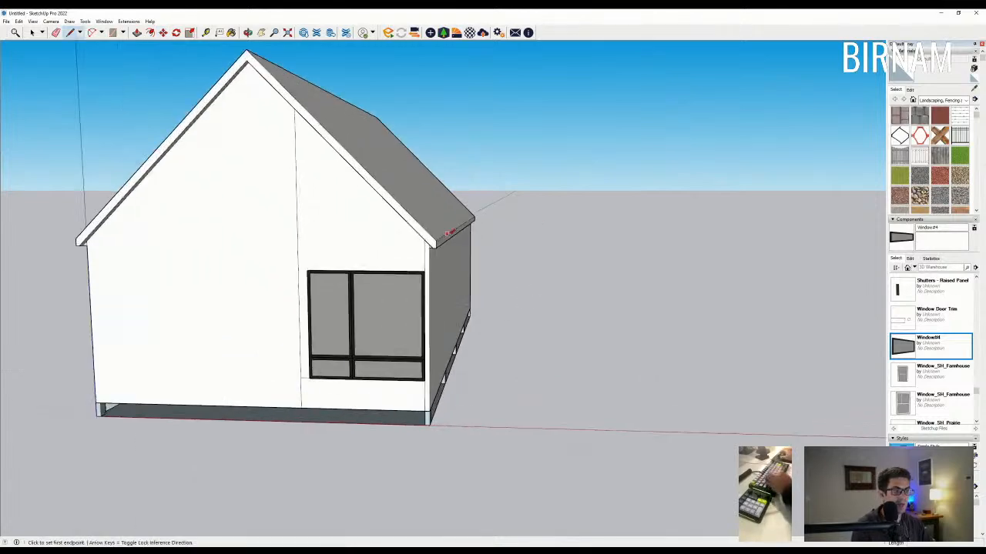
pyautogui.scroll(3, 403, 316)
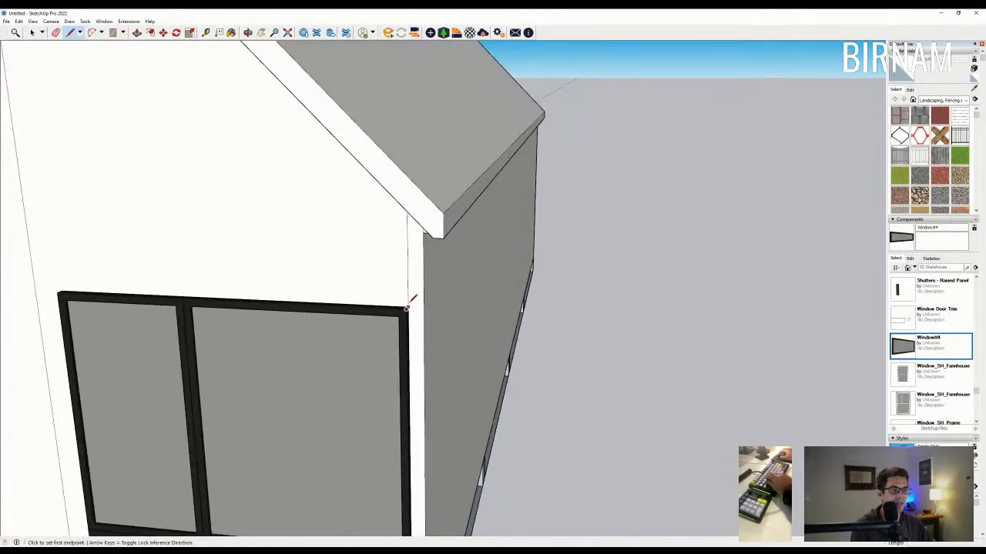
pyautogui.scroll(1, 405, 309)
pyautogui.scroll(1, 407, 308)
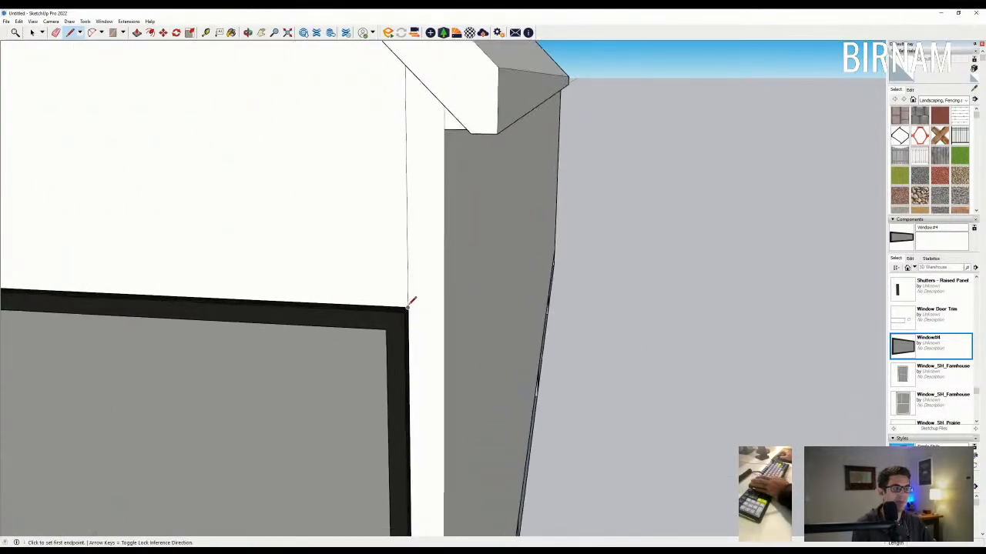
pyautogui.click(409, 304)
pyautogui.scroll(-5, 409, 305)
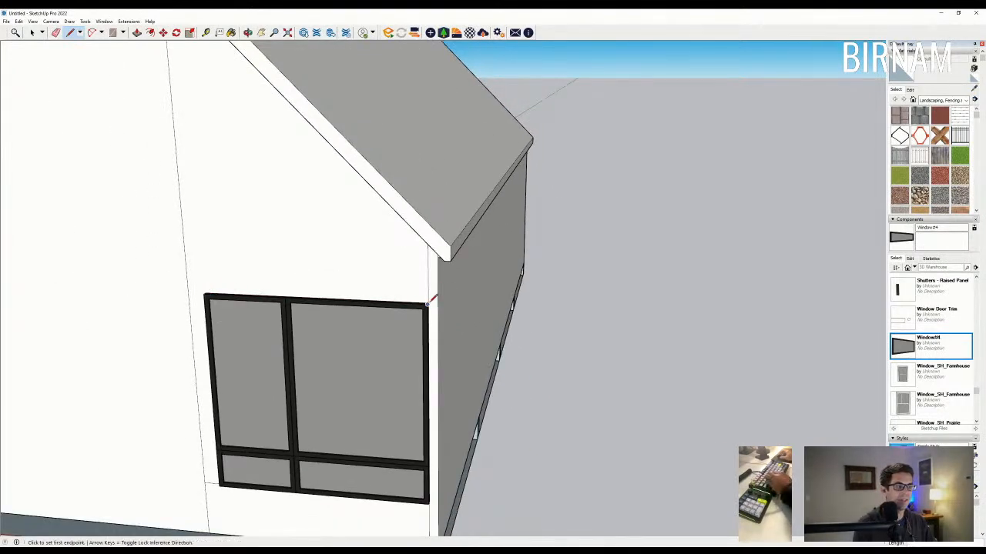
pyautogui.scroll(2, 427, 304)
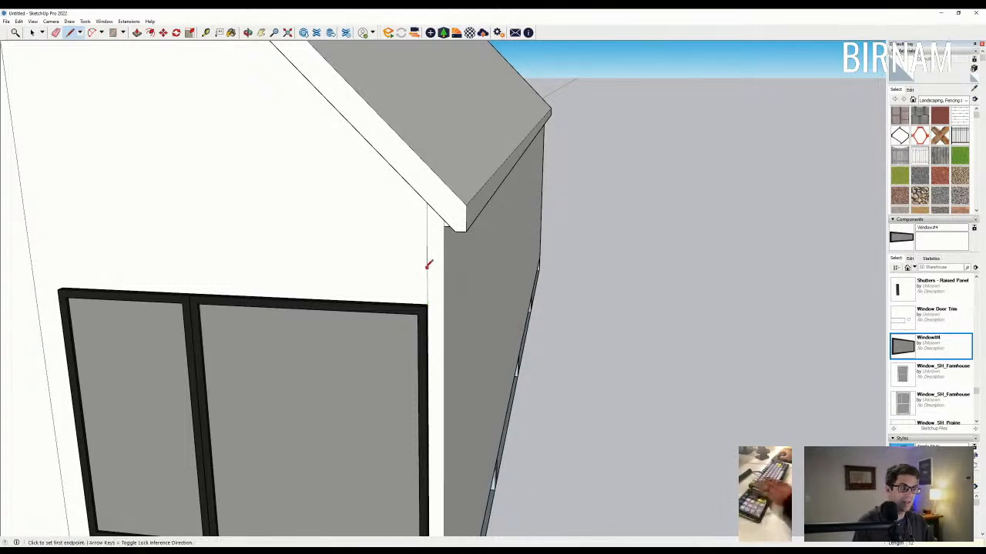
pyautogui.click(191, 293)
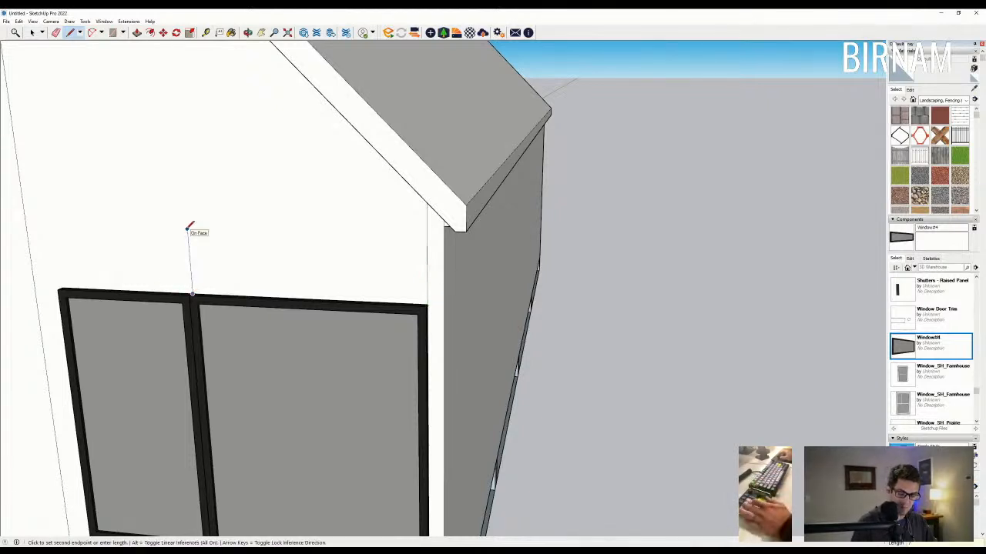
pyautogui.scroll(-2, 231, 231)
pyautogui.click(202, 89)
pyautogui.click(367, 248)
pyautogui.scroll(-1, 143, 275)
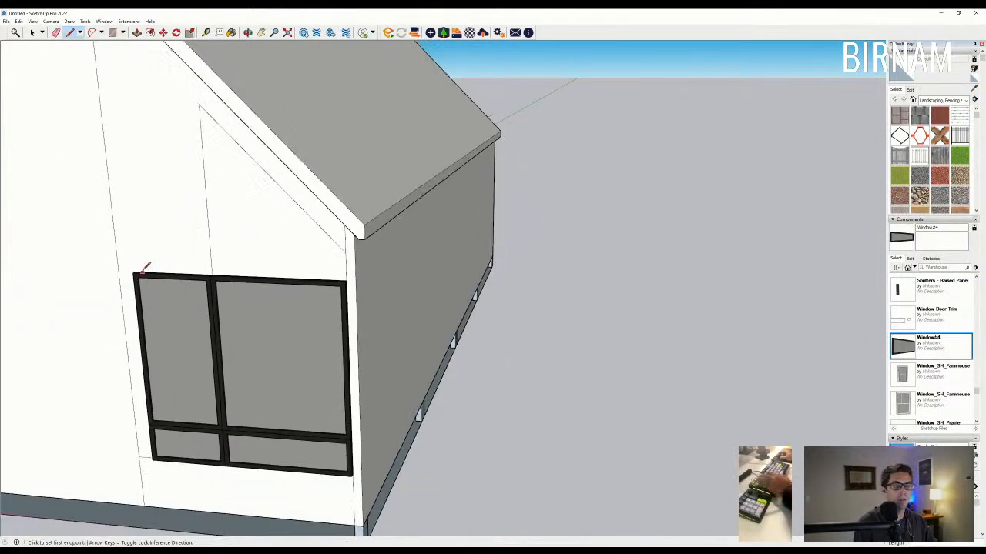
# Step: Outline the narrower sloped-top pane by extending the gable window's inner edge upward and continuing the roof-parallel line to it
pyautogui.scroll(2, 150, 285)
pyautogui.scroll(-1, 127, 223)
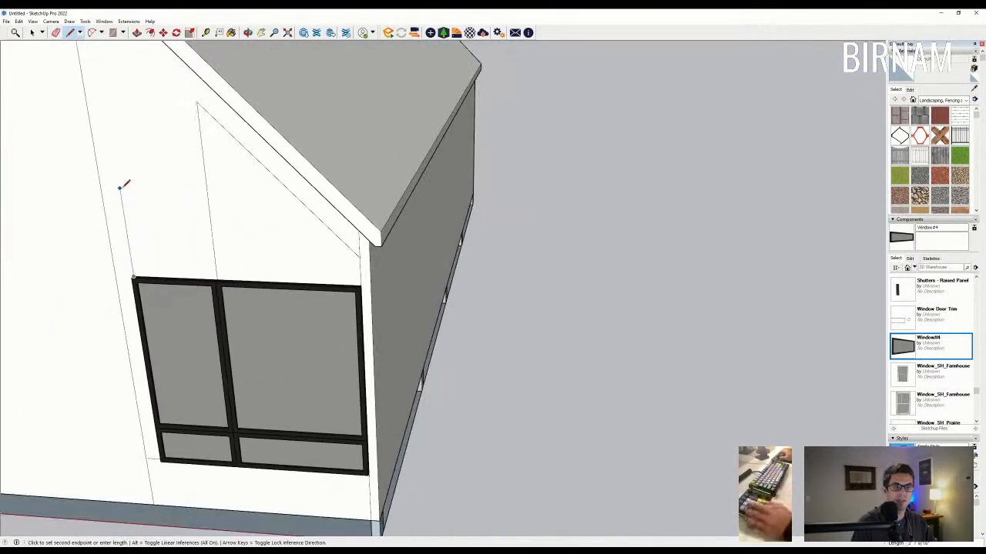
pyautogui.click(199, 101)
pyautogui.scroll(-1, 199, 102)
pyautogui.moveTo(199, 102); pyautogui.dragTo(243, 11, button='middle')
# Step: Offset the outlines of both sloped-top panes inward to form their frame borders
pyautogui.press('t')
pyautogui.click(151, 32)
pyautogui.click(161, 157)
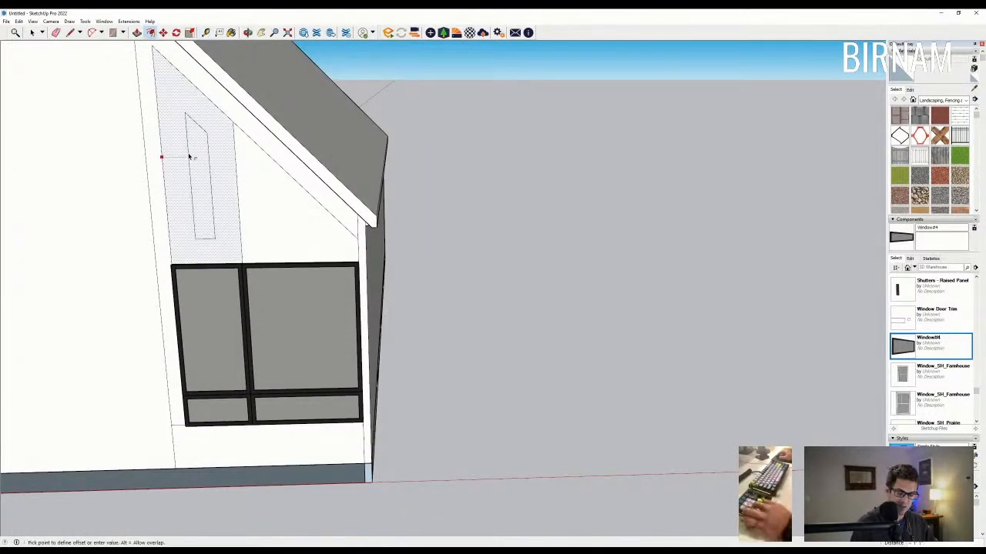
pyautogui.click(166, 157)
pyautogui.click(238, 209)
pyautogui.click(257, 209)
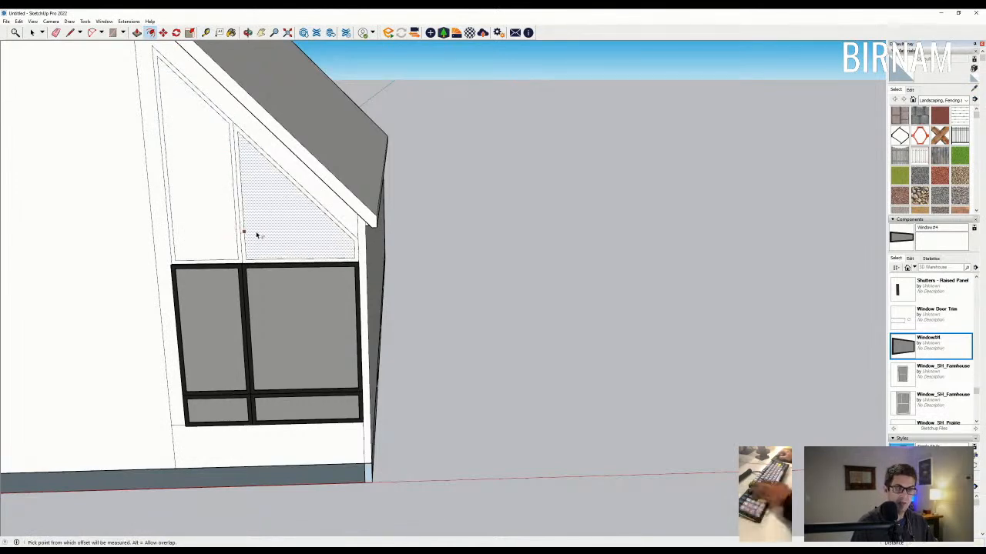
# Step: Push/Pull the frame borders of both sloped-top panes outward from the gable wall
pyautogui.scroll(3, 216, 257)
pyautogui.press('p')
pyautogui.scroll(2, 231, 266)
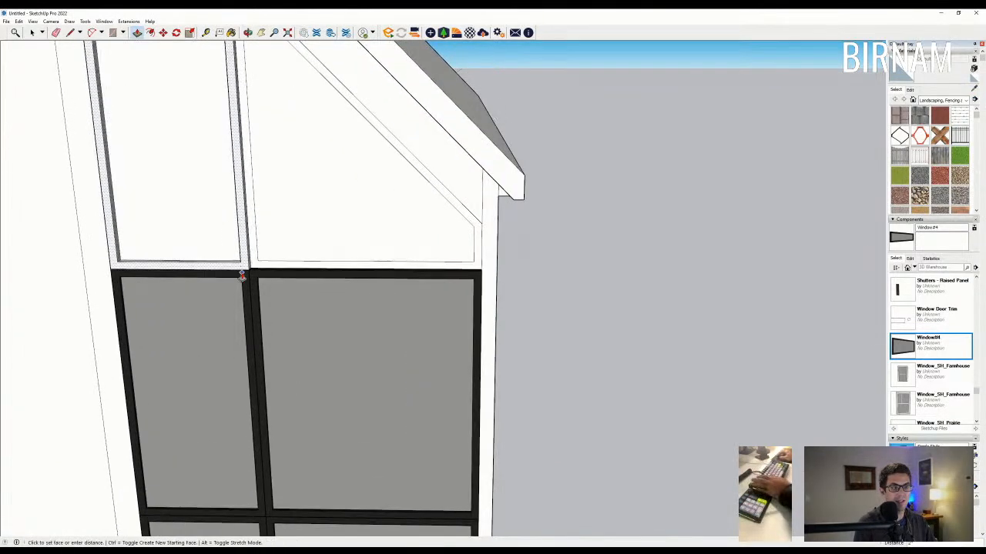
pyautogui.click(231, 258)
pyautogui.click(219, 312)
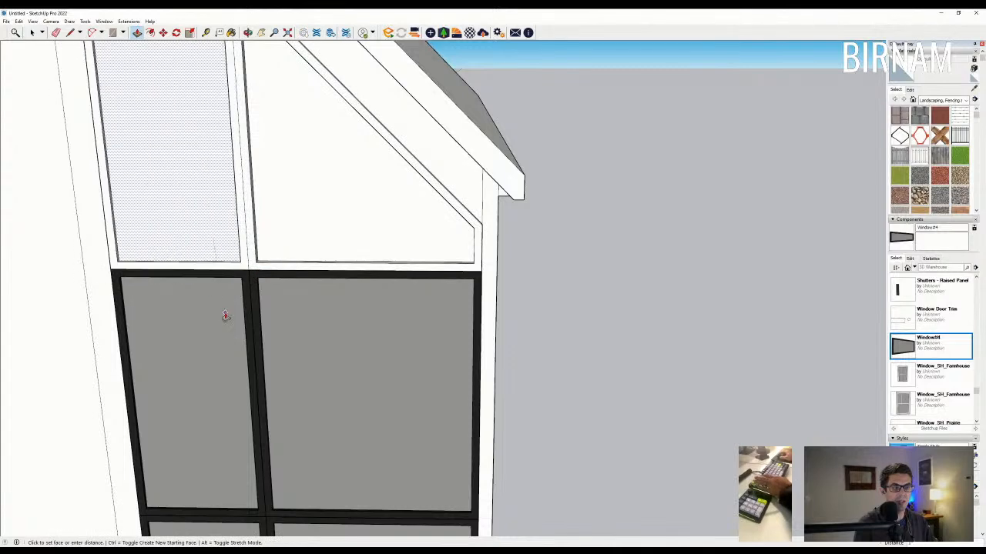
pyautogui.click(308, 246)
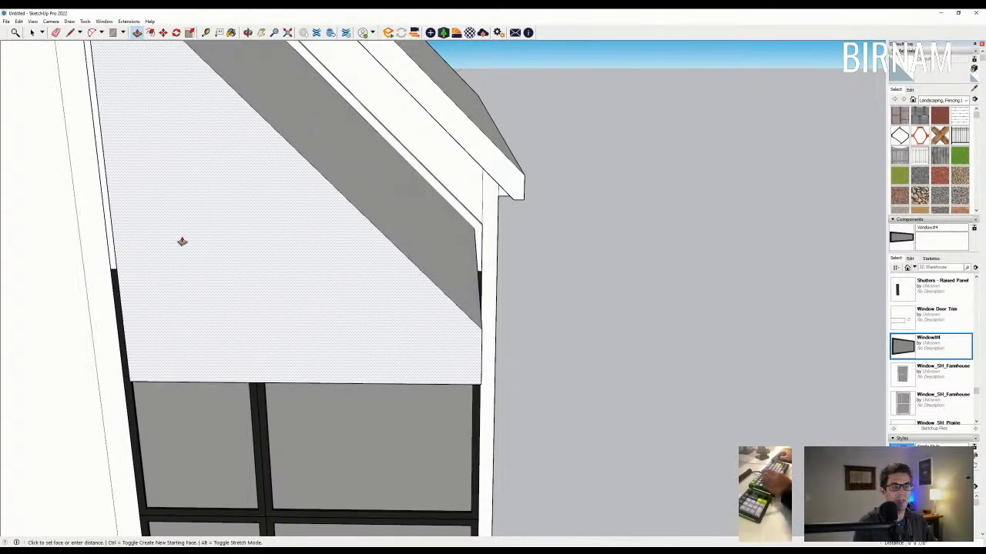
pyautogui.press('Escape')
# Step: Sample the black material of the window frame and paint the whole selected house with it
pyautogui.moveTo(345, 288)
pyautogui.mouseDown(button='middle')
pyautogui.moveTo(317, 312)
pyautogui.moveTo(784, 160)
pyautogui.mouseUp(button='middle')
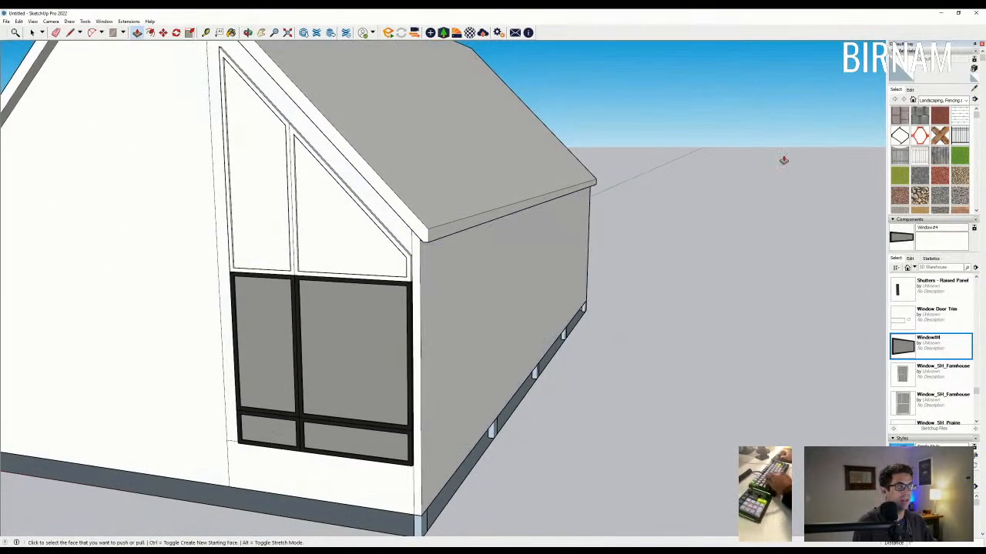
pyautogui.click(975, 90)
pyautogui.scroll(3, 259, 348)
pyautogui.click(314, 286)
pyautogui.moveTo(257, 351); pyautogui.dragTo(302, 370, button='middle')
pyautogui.scroll(-4, 303, 371)
pyautogui.scroll(-2, 302, 370)
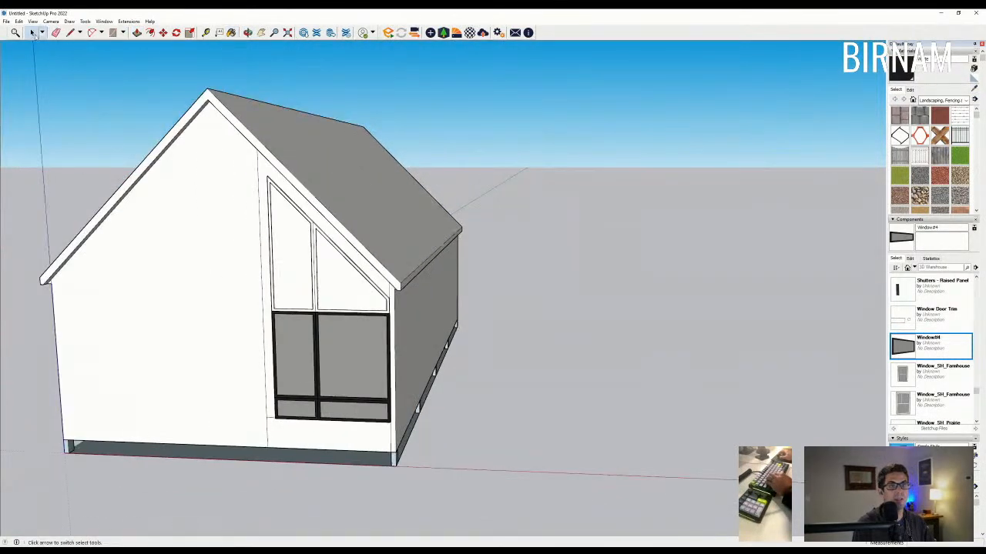
pyautogui.click(32, 32)
pyautogui.scroll(-2, 297, 331)
pyautogui.moveTo(80, 445); pyautogui.dragTo(580, 133)
pyautogui.press('b')
pyautogui.click(294, 256)
pyautogui.click(32, 33)
pyautogui.click(35, 148)
# Step: Sample the glass material of the lower window and paint both sloped-top panes with it
pyautogui.scroll(2, 416, 309)
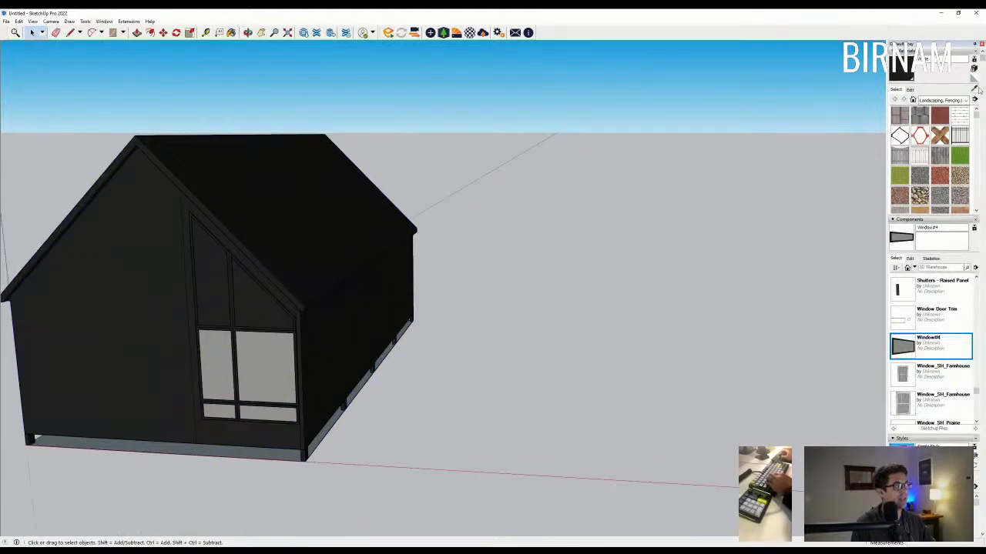
pyautogui.click(976, 90)
pyautogui.scroll(3, 286, 363)
pyautogui.click(284, 360)
pyautogui.click(244, 269)
pyautogui.click(193, 255)
pyautogui.scroll(-3, 212, 285)
pyautogui.moveTo(258, 343)
pyautogui.mouseDown(button='middle')
pyautogui.moveTo(310, 321)
pyautogui.moveTo(429, 313)
pyautogui.moveTo(328, 326)
pyautogui.moveTo(278, 320)
pyautogui.mouseUp(button='middle')
pyautogui.scroll(-1, 429, 313)
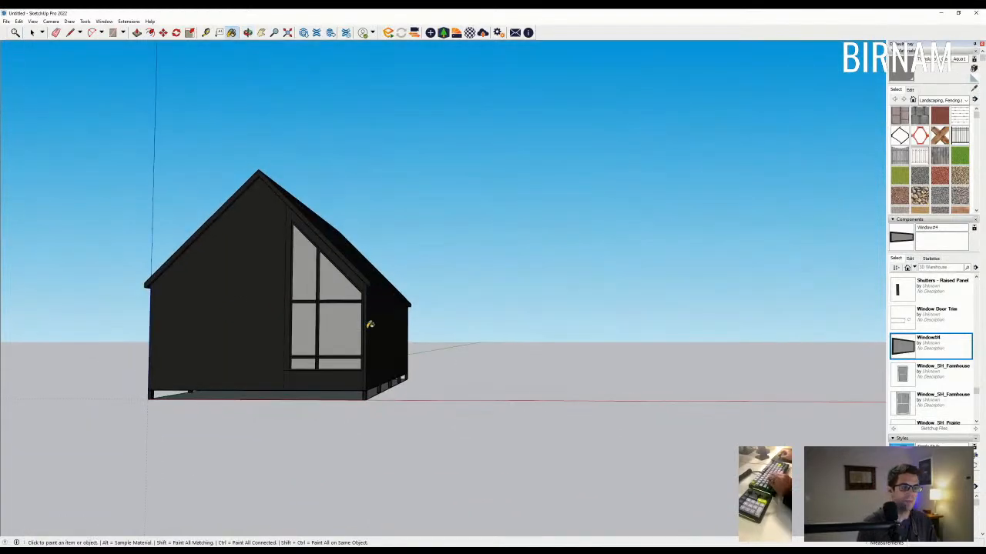
pyautogui.moveTo(434, 319); pyautogui.dragTo(322, 314, button='middle')
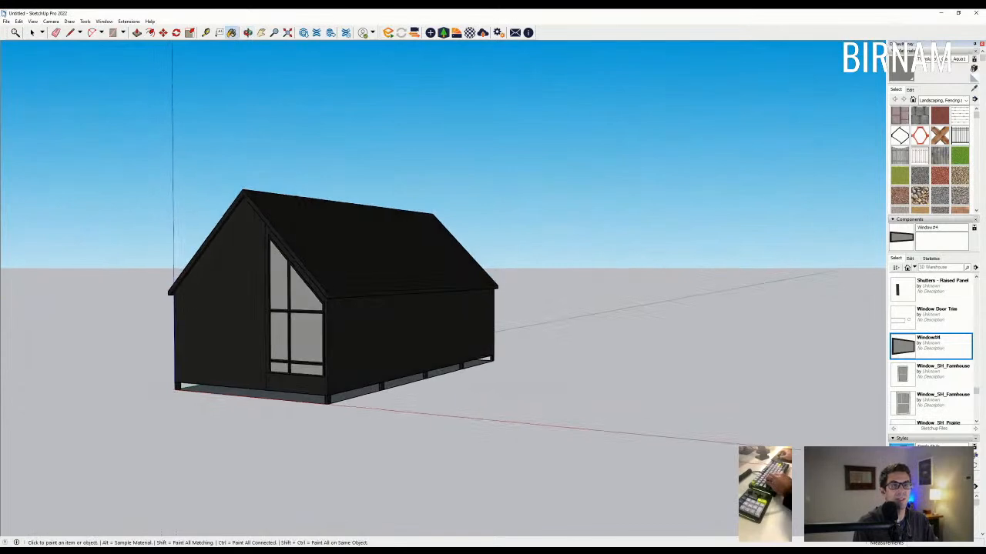
# Step: Copy the four lower gable window panes to beside the house corner and rotate the copy parallel to the long side wall
pyautogui.click(32, 32)
pyautogui.scroll(3, 304, 345)
pyautogui.click(290, 357)
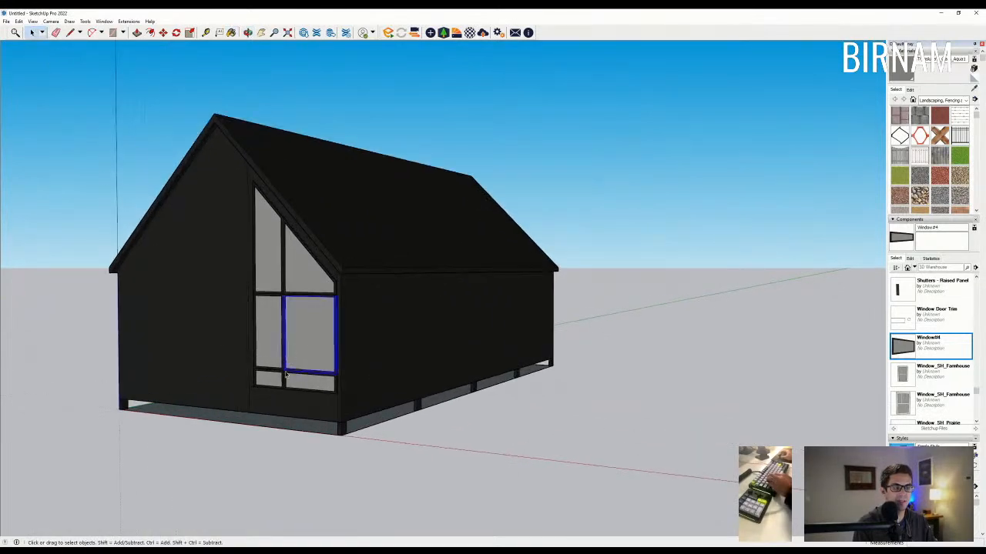
pyautogui.moveTo(302, 366); pyautogui.dragTo(323, 420, button='middle')
pyautogui.press('m')
pyautogui.moveTo(323, 427); pyautogui.dragTo(431, 446)
pyautogui.moveTo(431, 446); pyautogui.dragTo(514, 495, button='middle')
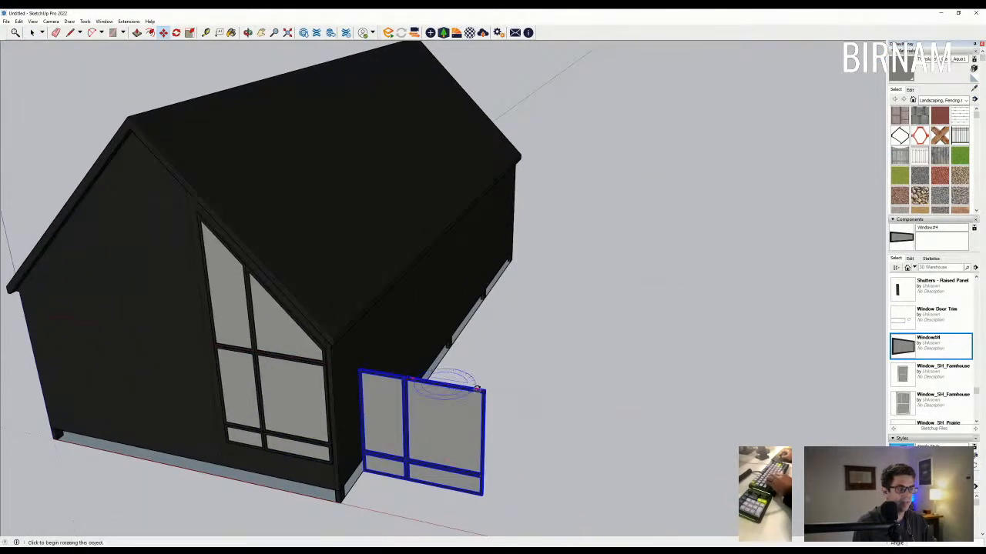
pyautogui.click(445, 382)
pyautogui.click(486, 324)
# Step: Move the rotated window copy by its bottom corner onto the long side wall near the front corner
pyautogui.moveTo(462, 343); pyautogui.dragTo(46, 379, button='middle')
pyautogui.scroll(2, 46, 379)
pyautogui.moveTo(204, 350); pyautogui.dragTo(164, 346, button='middle')
pyautogui.click(238, 379)
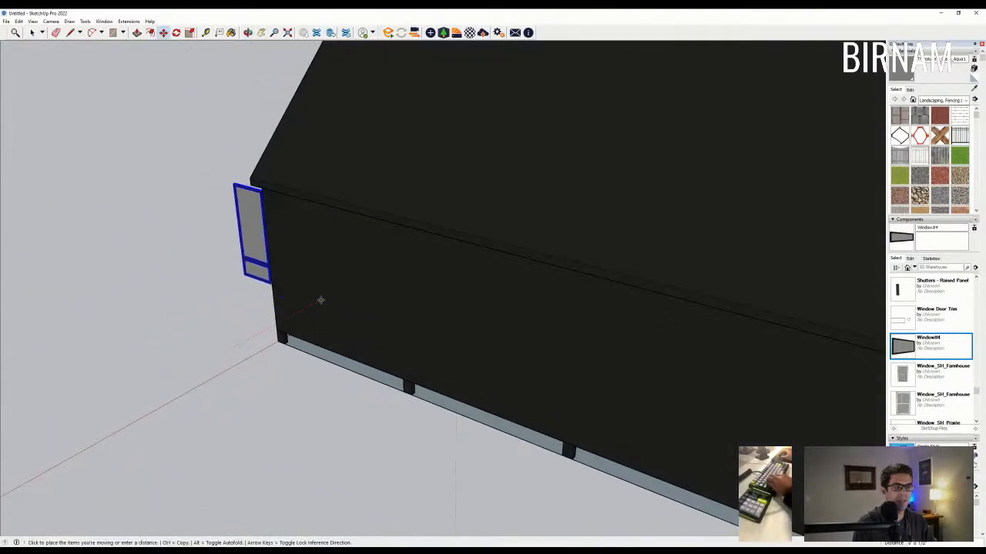
pyautogui.click(297, 315)
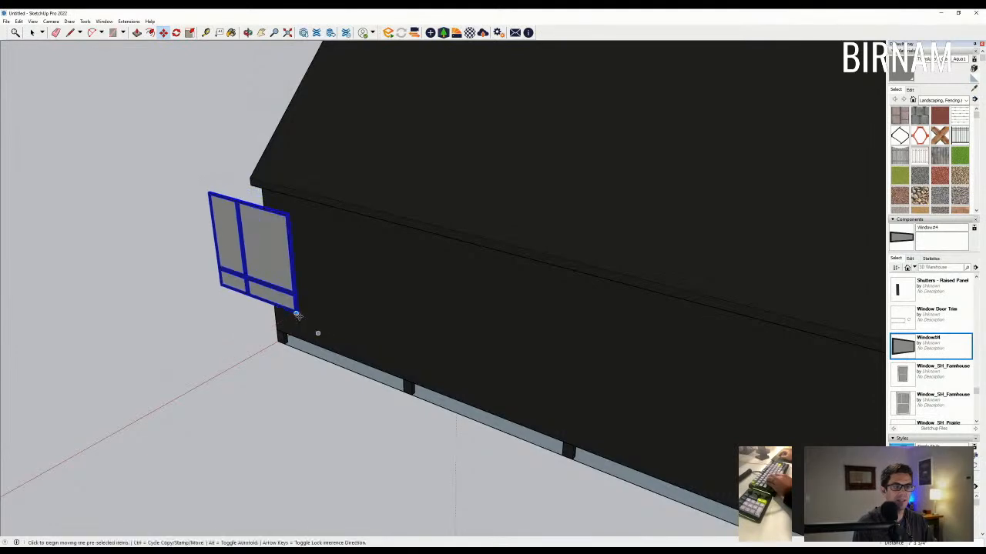
# Step: Shift the window copy by its lower corner to align it with the gable window at the house corner
pyautogui.moveTo(297, 315); pyautogui.dragTo(331, 211, button='middle')
pyautogui.scroll(-1, 254, 306)
pyautogui.moveTo(253, 305); pyautogui.dragTo(455, 247, button='middle')
pyautogui.scroll(3, 375, 308)
pyautogui.moveTo(374, 332); pyautogui.dragTo(394, 194, button='middle')
pyautogui.scroll(3, 377, 231)
pyautogui.click(391, 216)
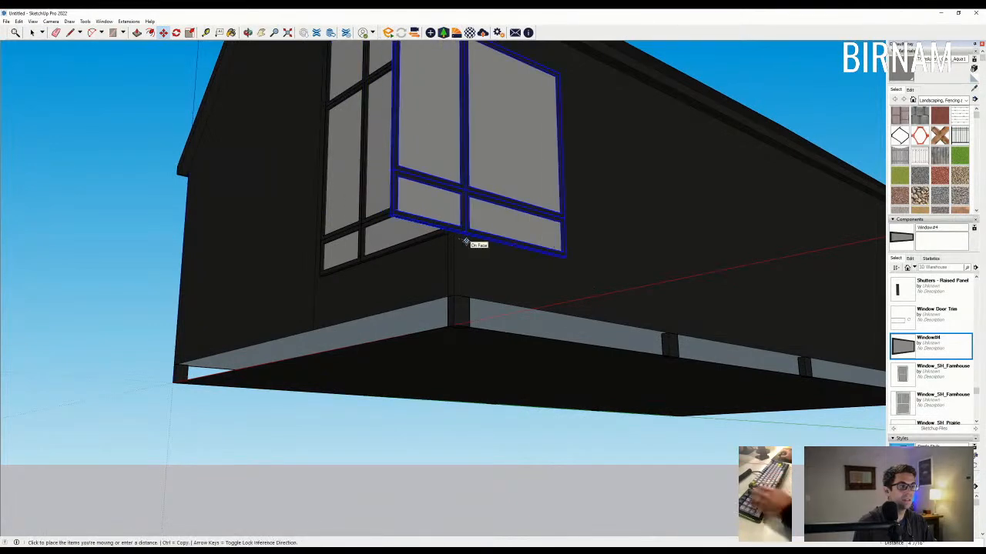
pyautogui.click(466, 240)
pyautogui.moveTo(467, 240); pyautogui.dragTo(391, 273, button='middle')
pyautogui.scroll(-2, 391, 273)
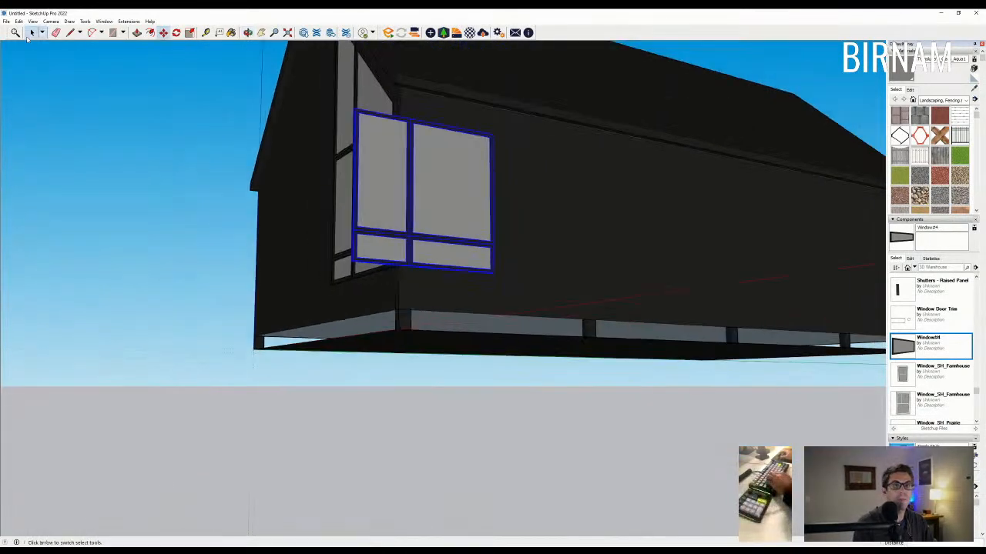
# Step: Move the two narrow panes of the side window to the other end of its wide panes, away from the house corner
pyautogui.click(378, 244)
pyautogui.keyDown('shift'); pyautogui.click(380, 218); pyautogui.keyUp('shift')
pyautogui.moveTo(381, 218); pyautogui.dragTo(379, 266, button='middle')
pyautogui.press('m')
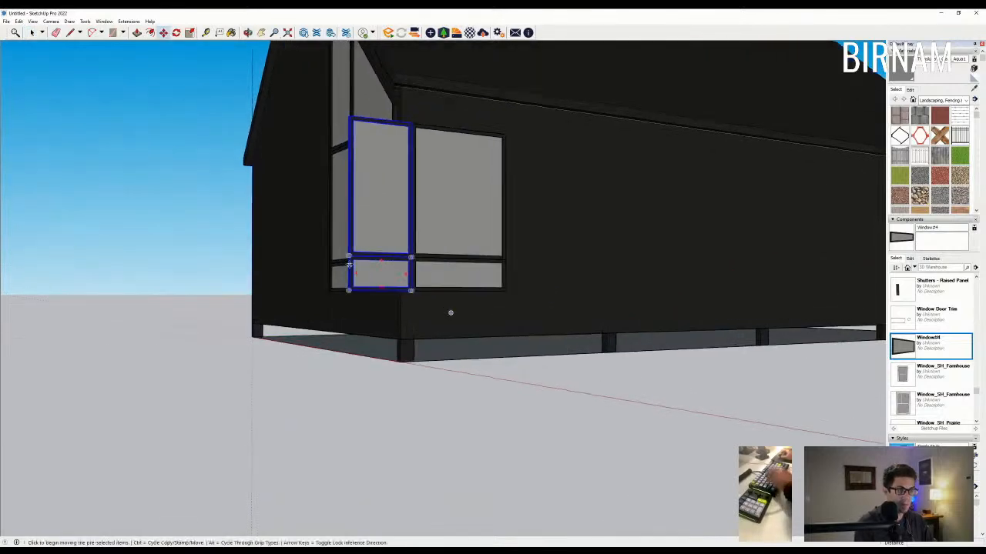
pyautogui.scroll(2, 350, 253)
pyautogui.click(350, 253)
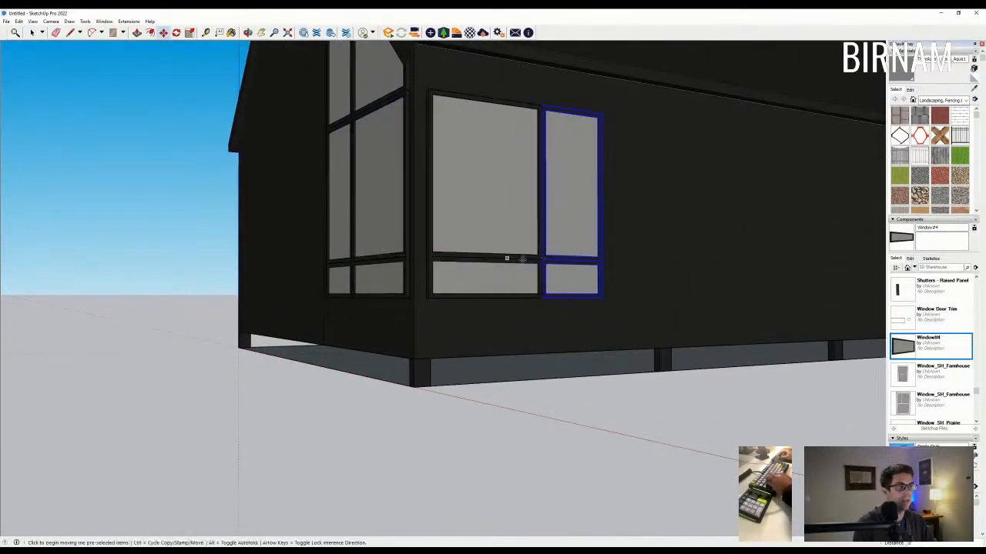
pyautogui.scroll(-4, 507, 258)
pyautogui.moveTo(507, 258)
pyautogui.mouseDown(button='middle')
pyautogui.moveTo(521, 275)
pyautogui.moveTo(521, 266)
pyautogui.moveTo(390, 236)
pyautogui.mouseUp(button='middle')
# Step: Measure the gap between the gable window's lower inner corner and the vertical wall line beside it
pyautogui.scroll(1, 521, 275)
pyautogui.press('l')
pyautogui.scroll(2, 390, 236)
pyautogui.moveTo(385, 293); pyautogui.dragTo(664, 280, button='middle')
pyautogui.moveTo(478, 271); pyautogui.dragTo(662, 299, button='middle')
pyautogui.scroll(2, 450, 297)
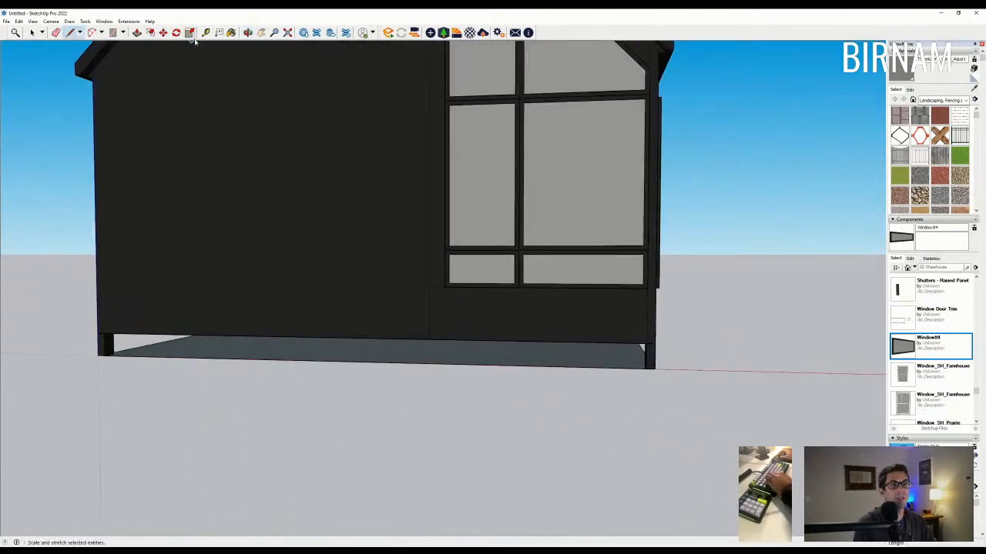
pyautogui.scroll(2, 634, 301)
pyautogui.scroll(3, 477, 286)
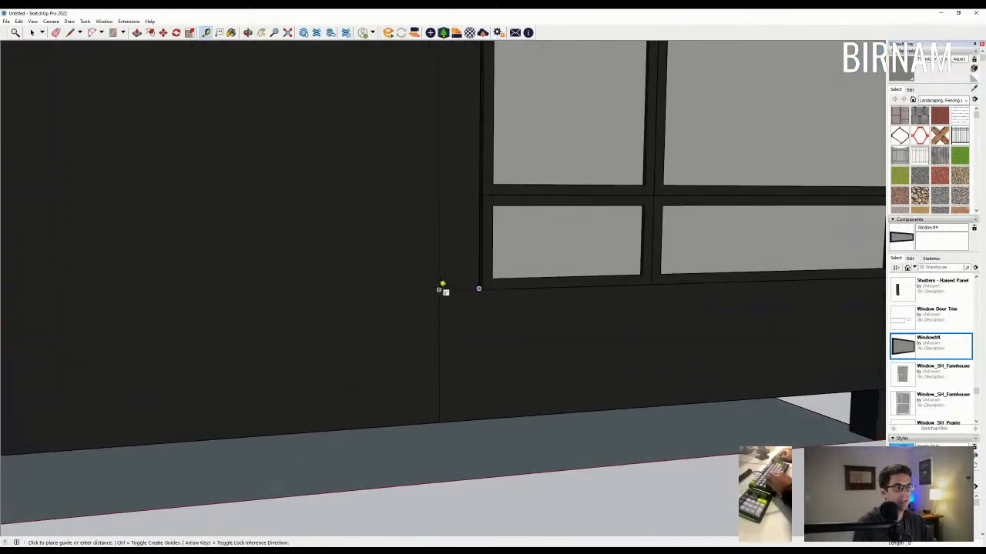
# Step: Draw a short line outward from the side window's lower outer corner, and a vertical line down to the wall's bottom edge
pyautogui.scroll(-5, 442, 289)
pyautogui.moveTo(442, 289); pyautogui.dragTo(481, 317, button='middle')
pyautogui.press('l')
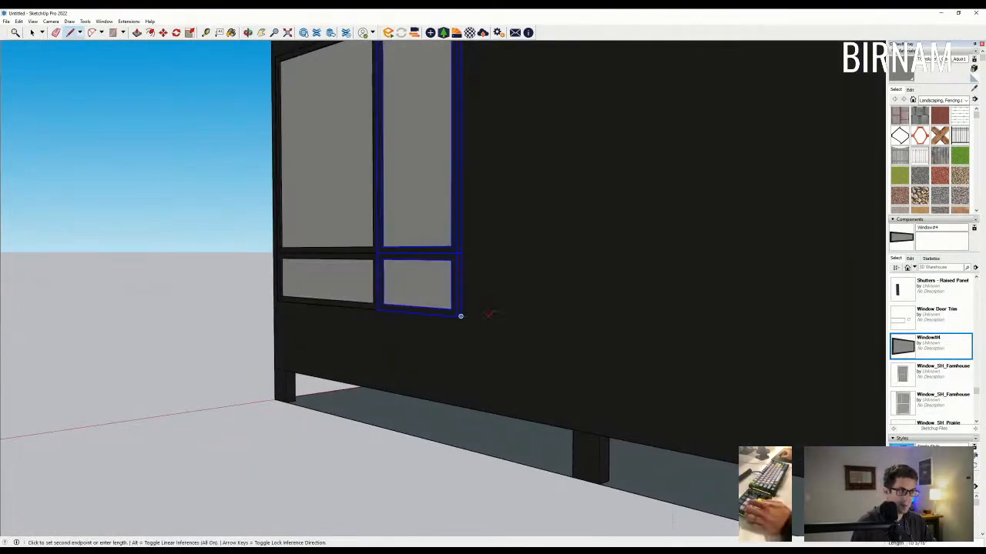
pyautogui.click(480, 318)
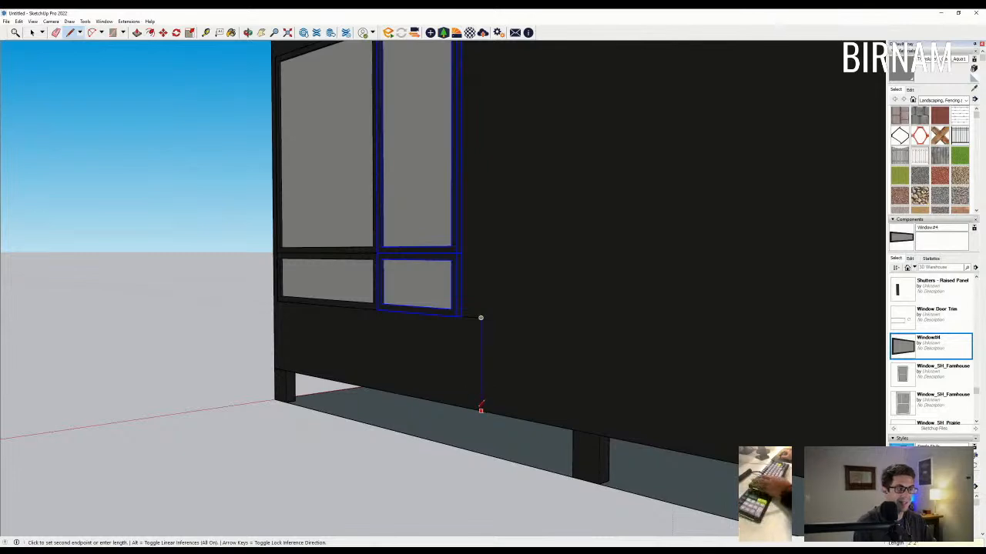
pyautogui.scroll(-4, 456, 383)
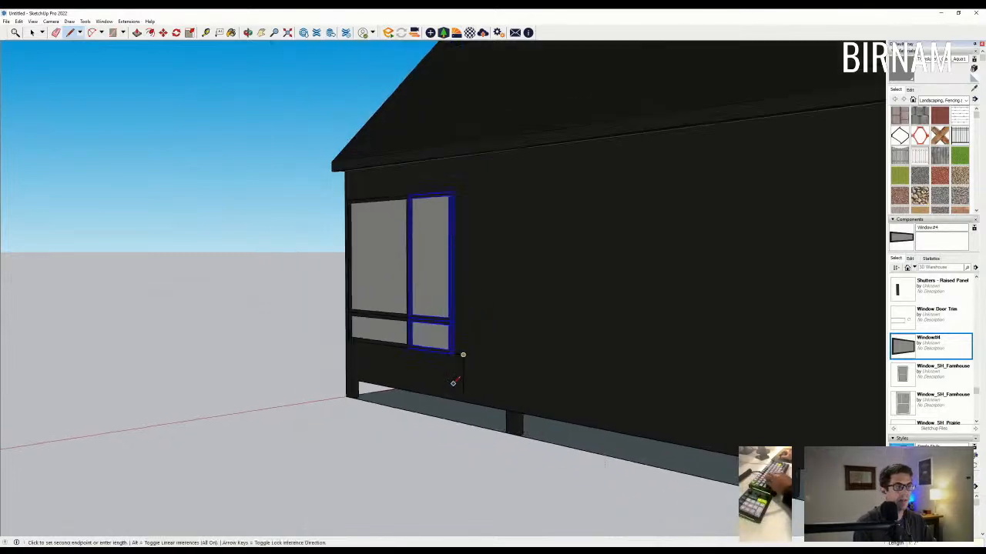
# Step: Extend the vertical division line beside the side window up to the eave so it bounds the window surround
pyautogui.moveTo(455, 383); pyautogui.dragTo(457, 355, button='middle')
pyautogui.moveTo(463, 143); pyautogui.dragTo(557, 352, button='middle')
pyautogui.moveTo(424, 224); pyautogui.dragTo(671, 266, button='middle')
pyautogui.scroll(3, 530, 185)
pyautogui.moveTo(530, 175); pyautogui.dragTo(473, 346, button='middle')
pyautogui.scroll(-3, 463, 404)
pyautogui.moveTo(452, 423); pyautogui.dragTo(591, 351, button='middle')
pyautogui.scroll(3, 504, 381)
pyautogui.click(507, 373)
pyautogui.press('Escape')
pyautogui.moveTo(499, 258); pyautogui.dragTo(238, 268, button='middle')
pyautogui.scroll(1, 470, 301)
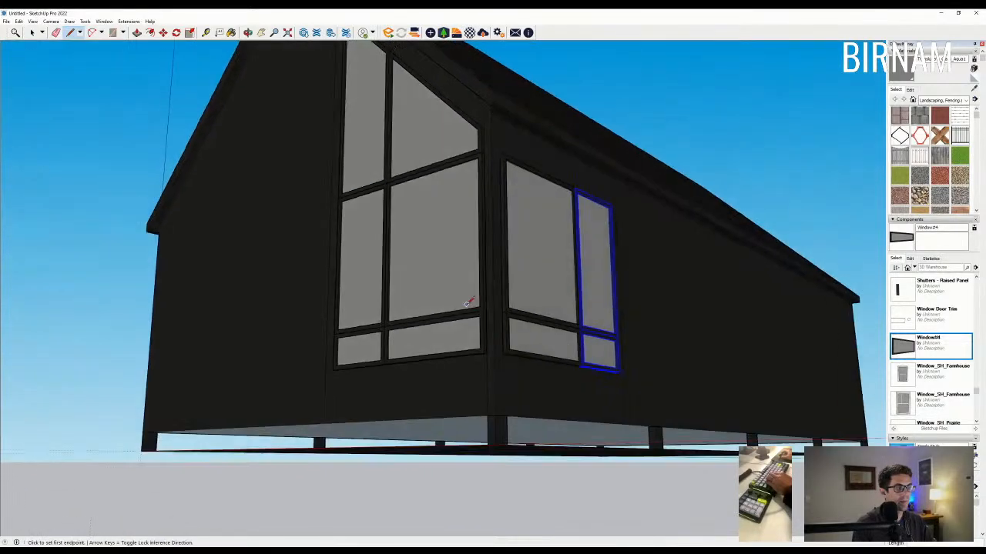
# Step: Draw a vertical line up from the gable window's lower outer corner, and Push/Pull the adjoining window surround 1"
pyautogui.scroll(1, 493, 352)
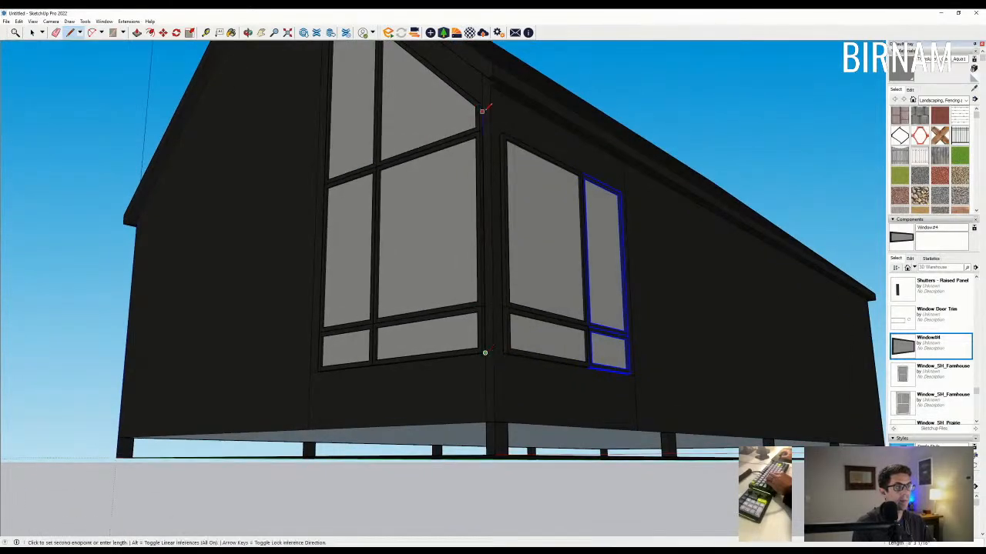
pyautogui.moveTo(487, 99); pyautogui.dragTo(497, 389, button='middle')
pyautogui.press('p')
pyautogui.click(460, 407)
pyautogui.write('1')
pyautogui.press('Return')
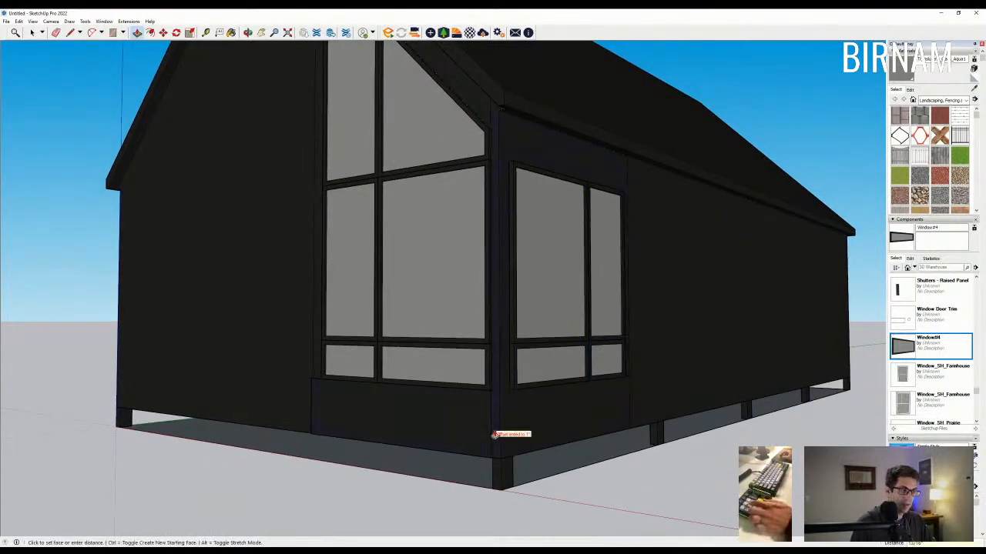
pyautogui.click(490, 438)
# Step: Draw a rectangle on the side wall from the window's lower corner at the house corner to its opposite upper corner
pyautogui.moveTo(491, 437); pyautogui.dragTo(613, 375, button='middle')
pyautogui.moveTo(389, 360); pyautogui.dragTo(501, 164, button='middle')
pyautogui.moveTo(538, 206); pyautogui.dragTo(385, 172, button='middle')
pyautogui.scroll(4, 465, 222)
pyautogui.scroll(1, 491, 258)
pyautogui.scroll(-5, 496, 348)
pyautogui.press('r')
pyautogui.scroll(2, 474, 469)
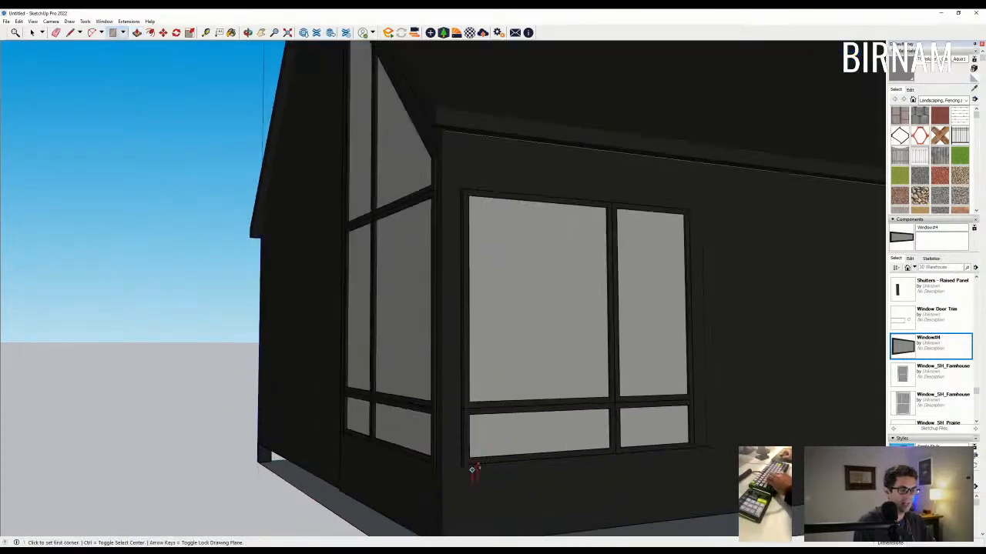
pyautogui.scroll(1, 466, 465)
pyautogui.moveTo(586, 331); pyautogui.dragTo(302, 371, button='middle')
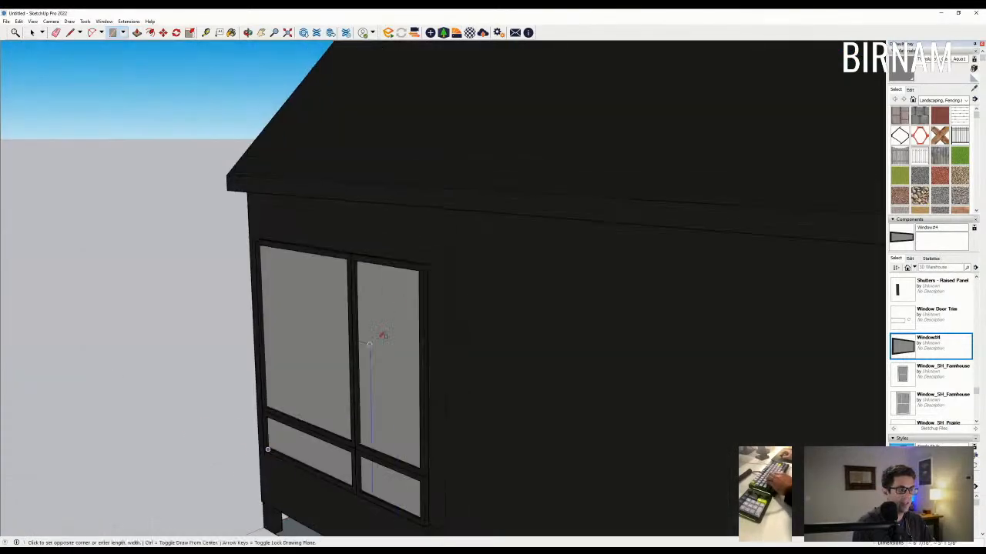
pyautogui.scroll(1, 428, 257)
pyautogui.click(427, 267)
pyautogui.moveTo(428, 267); pyautogui.dragTo(673, 317, button='middle')
# Step: Push/Pull the surround panel of the side window 1"
pyautogui.press('p')
pyautogui.click(438, 282)
pyautogui.write('1')
pyautogui.press('Return')
pyautogui.scroll(-4, 673, 317)
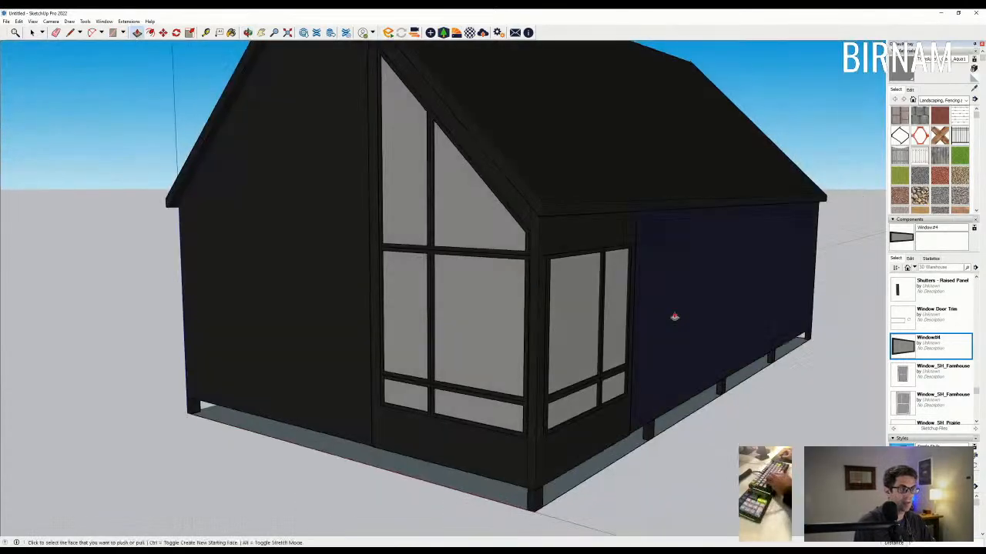
pyautogui.moveTo(509, 330); pyautogui.dragTo(634, 296, button='middle')
pyautogui.scroll(-1, 633, 297)
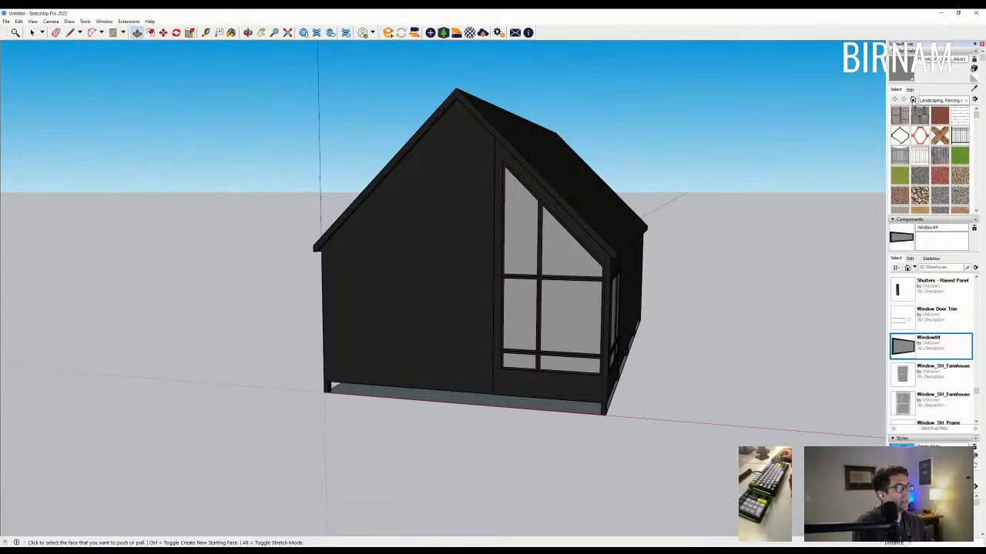
# Step: Paint the gable wall and the long side wall with the vertical wood slat material already in the model
pyautogui.click(913, 101)
pyautogui.click(958, 159)
pyautogui.click(418, 260)
pyautogui.moveTo(539, 282); pyautogui.dragTo(592, 274, button='middle')
pyautogui.click(700, 270)
pyautogui.moveTo(566, 314); pyautogui.dragTo(285, 308, button='middle')
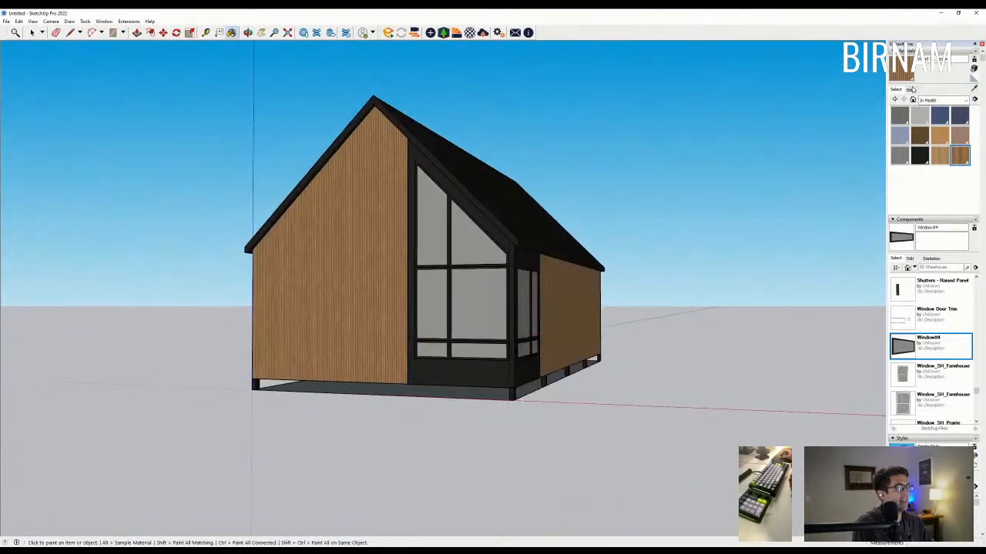
# Step: Set the wood slat material's texture width to 5'
pyautogui.click(911, 89)
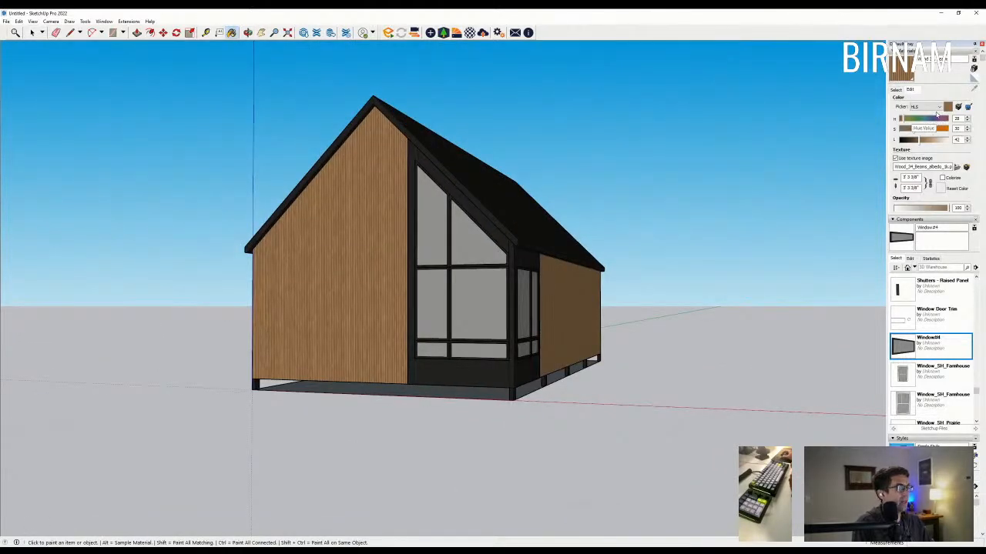
pyautogui.moveTo(918, 177); pyautogui.dragTo(810, 178)
pyautogui.write("5'")
pyautogui.press('Return')
pyautogui.moveTo(557, 271)
pyautogui.mouseDown(button='middle')
pyautogui.moveTo(563, 284)
pyautogui.moveTo(531, 306)
pyautogui.mouseUp(button='middle')
pyautogui.press('b')
pyautogui.scroll(6, 425, 311)
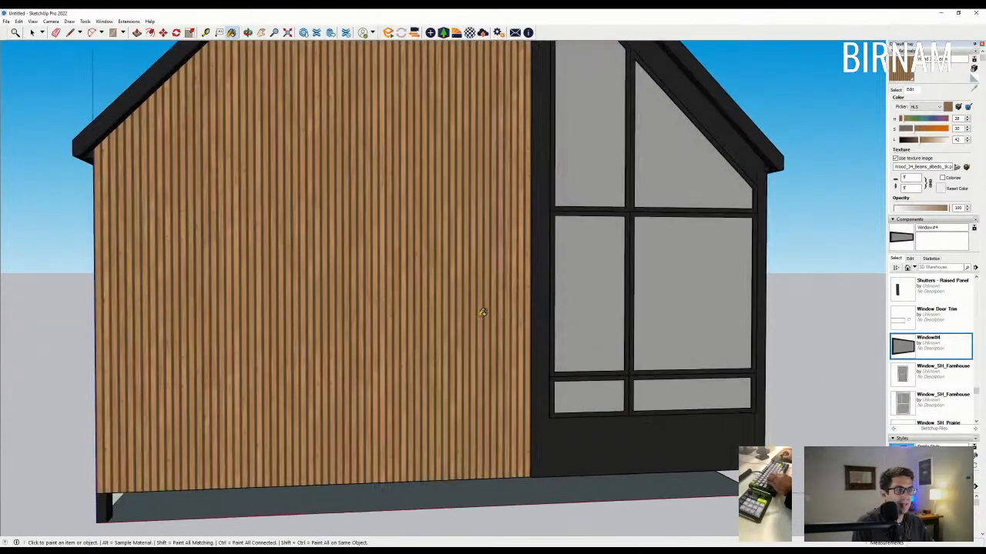
pyautogui.scroll(-5, 479, 311)
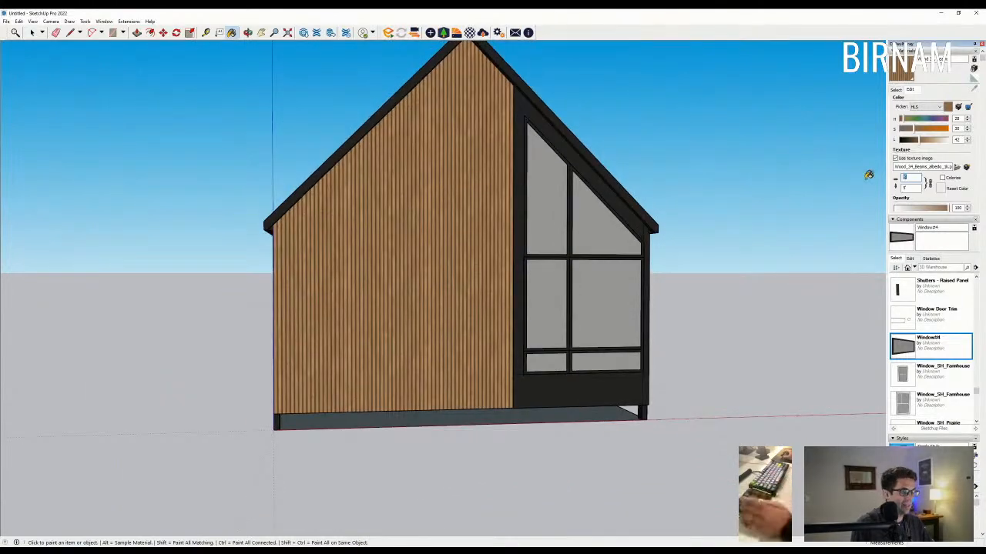
pyautogui.scroll(-2, 539, 284)
pyautogui.moveTo(539, 284); pyautogui.dragTo(537, 277, button='middle')
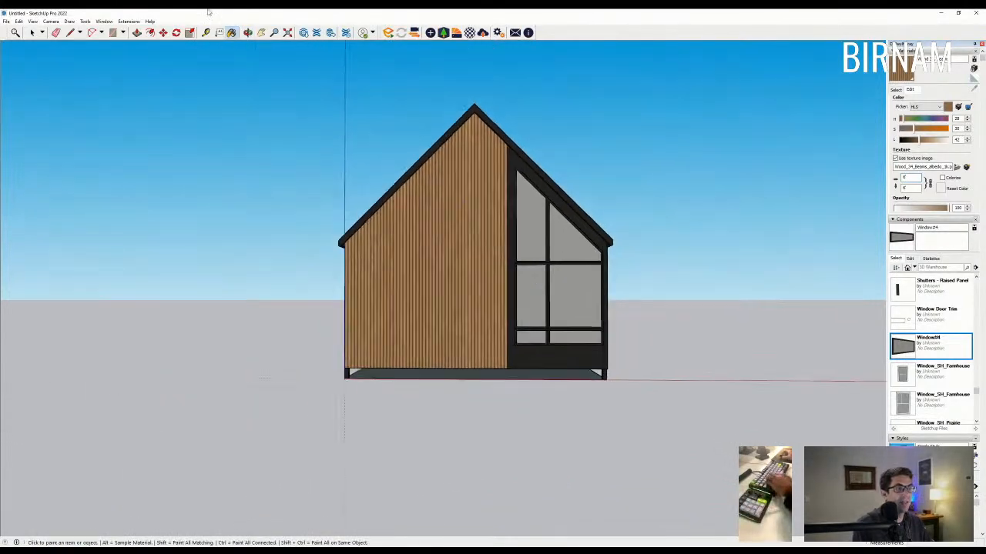
# Step: Offset the outline of the wood-clad gable face slightly inward to form a thin border
pyautogui.click(151, 35)
pyautogui.scroll(2, 544, 222)
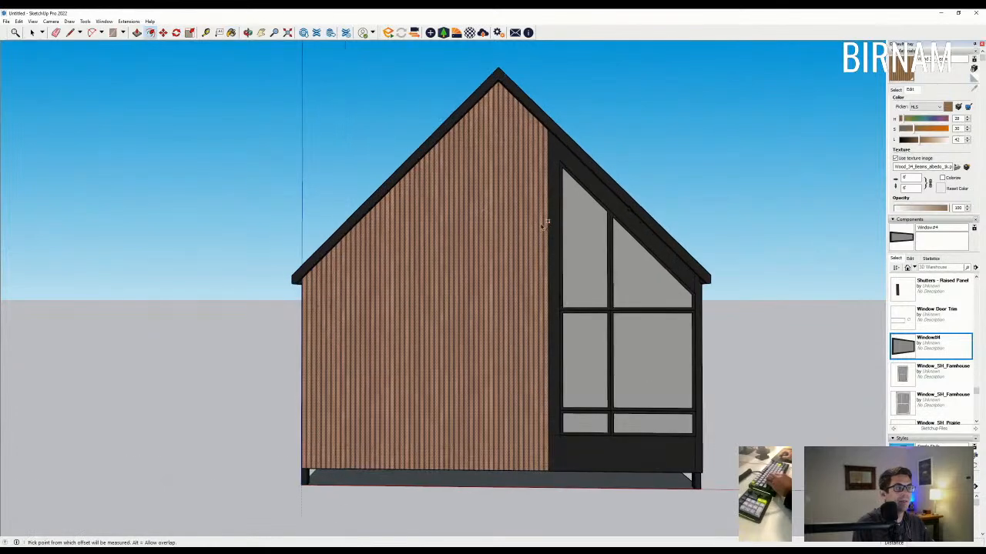
pyautogui.scroll(1, 470, 202)
pyautogui.click(409, 155)
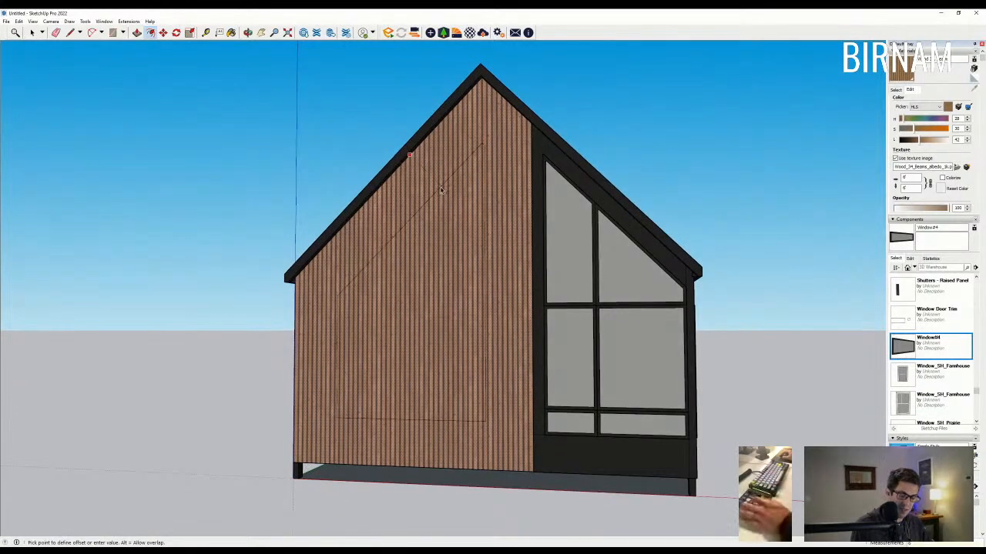
pyautogui.click(441, 191)
pyautogui.moveTo(441, 190); pyautogui.dragTo(612, 239, button='middle')
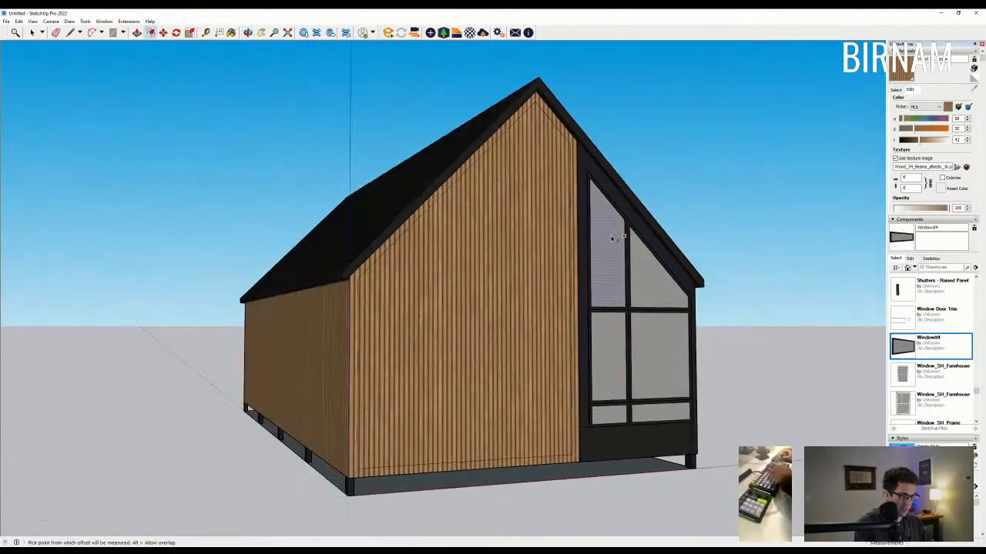
# Step: Extend the border lines to the black window surround at bottom and top, and erase the vertical offset line beside it
pyautogui.scroll(3, 575, 330)
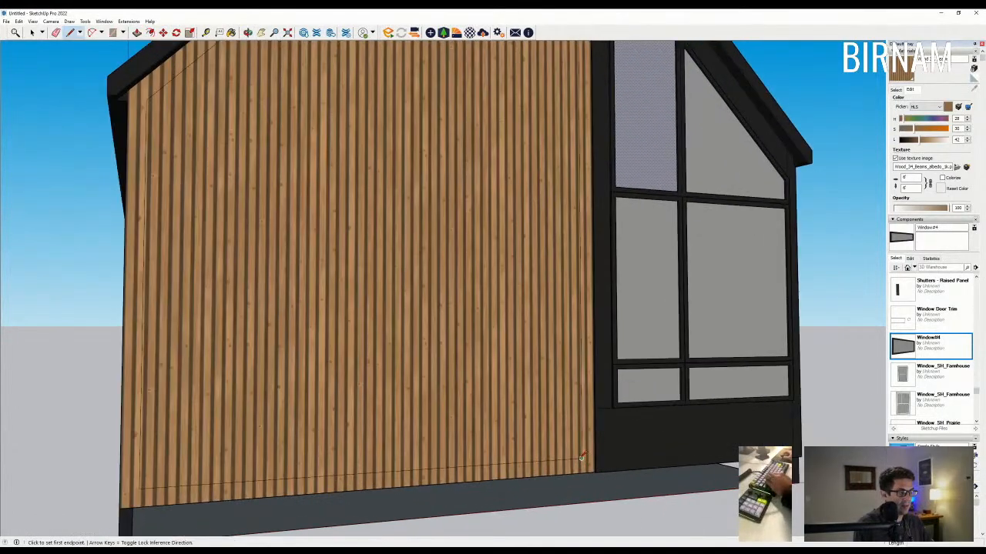
pyautogui.scroll(2, 582, 458)
pyautogui.scroll(-3, 577, 416)
pyautogui.press('e')
pyautogui.scroll(1, 581, 403)
pyautogui.scroll(-5, 577, 400)
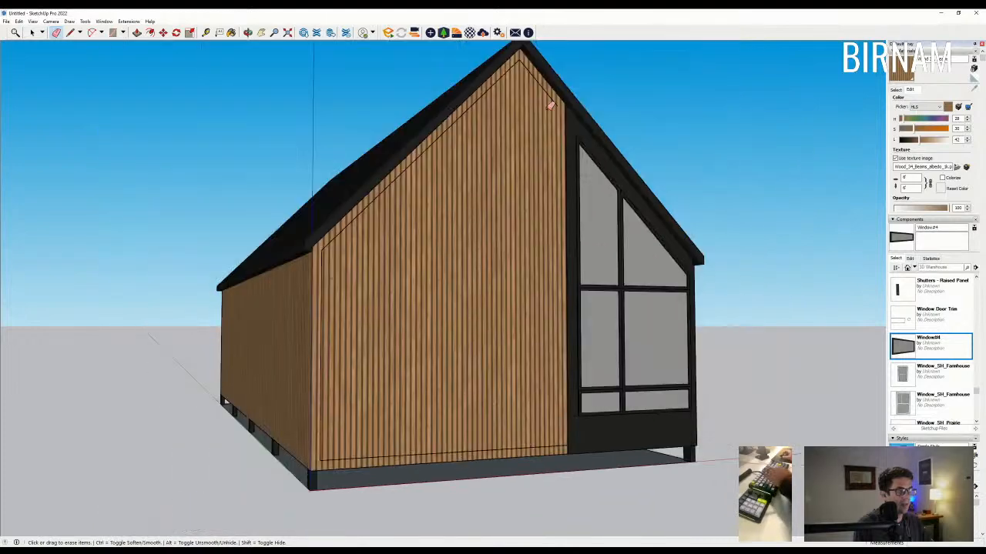
pyautogui.press('l')
pyautogui.scroll(2, 566, 100)
pyautogui.click(551, 114)
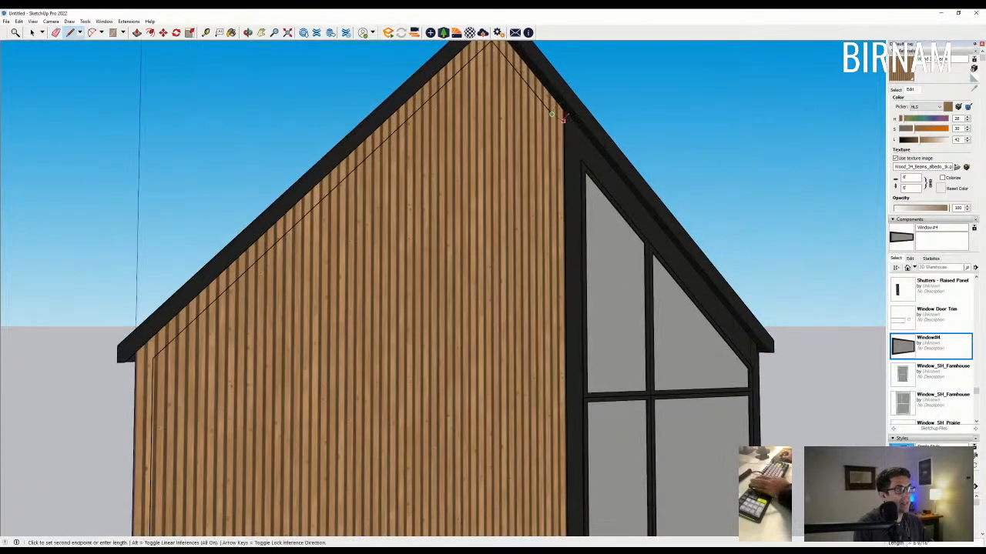
pyautogui.press('Escape')
# Step: Sample the black material from the window surround and paint the thin border of the gable wall with it
pyautogui.click(895, 90)
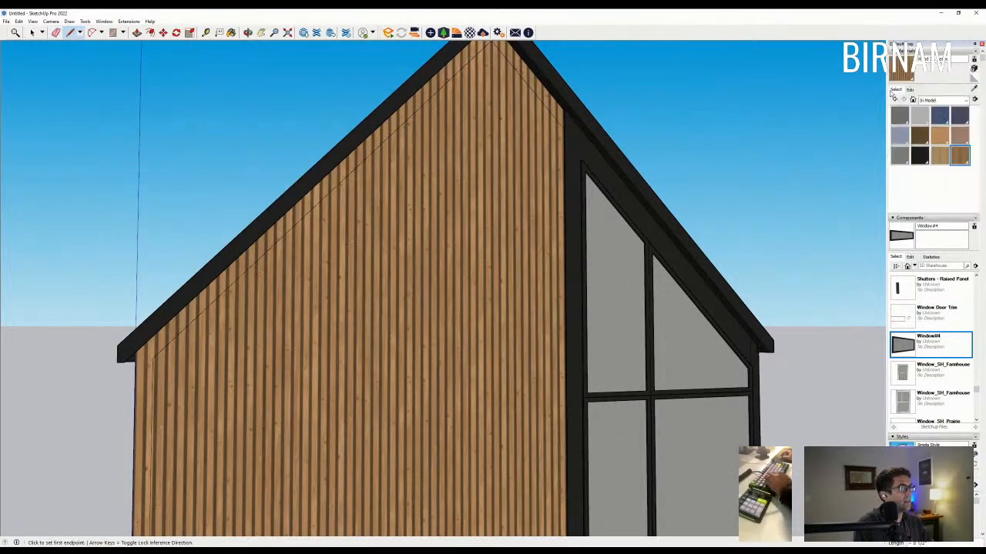
pyautogui.click(974, 88)
pyautogui.click(583, 140)
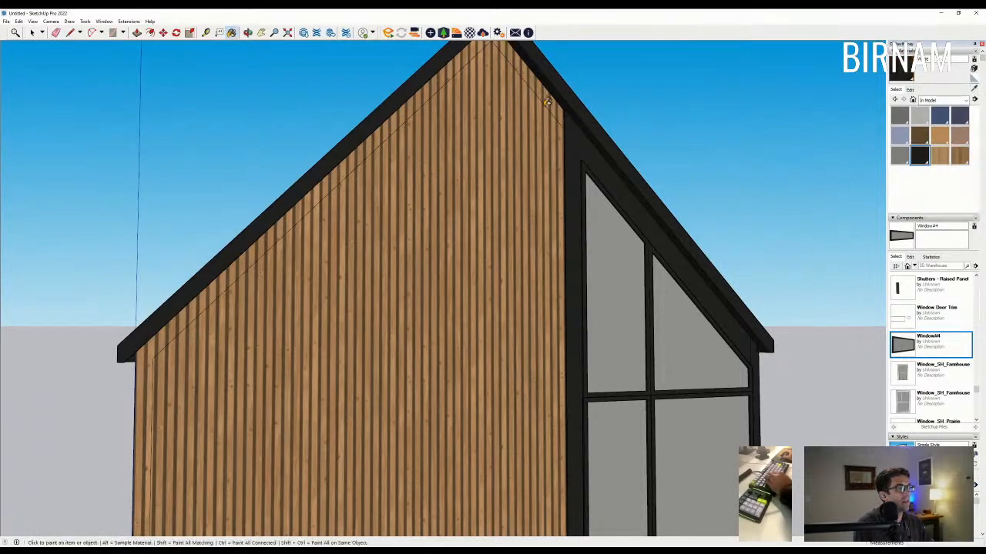
pyautogui.click(550, 102)
pyautogui.scroll(-3, 554, 108)
pyautogui.moveTo(371, 384)
pyautogui.mouseDown(button='middle')
pyautogui.moveTo(359, 433)
pyautogui.moveTo(312, 442)
pyautogui.mouseUp(button='middle')
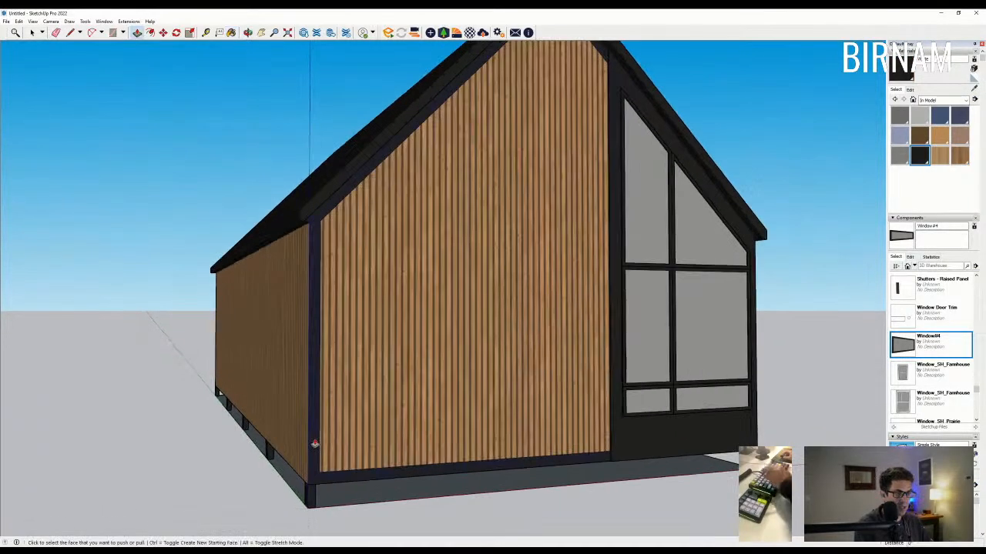
# Step: Undo the black border on the gable wall
pyautogui.scroll(-2, 499, 416)
pyautogui.moveTo(555, 422); pyautogui.dragTo(513, 422, button='middle')
pyautogui.scroll(-2, 442, 347)
pyautogui.press('p')
pyautogui.scroll(2, 338, 337)
pyautogui.scroll(-3, 339, 337)
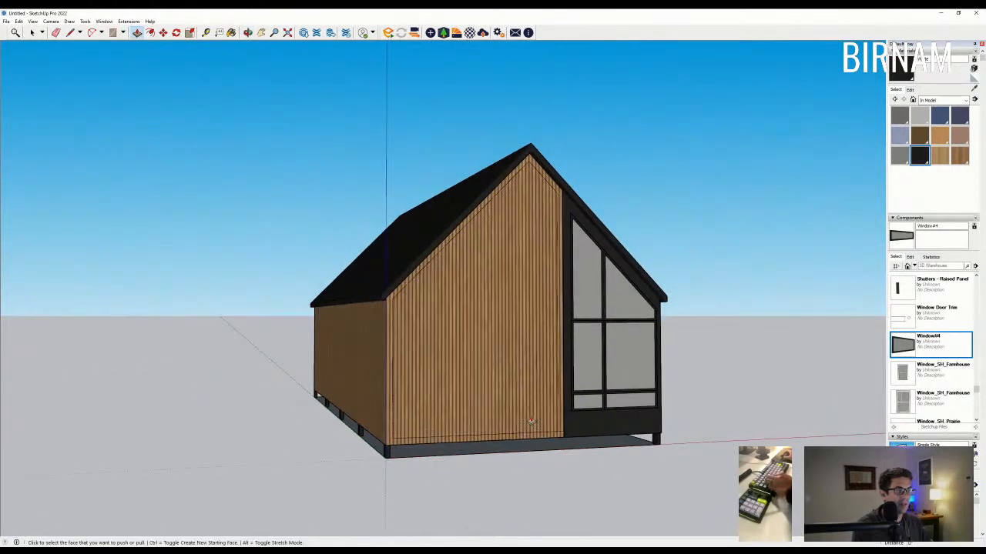
pyautogui.moveTo(531, 422); pyautogui.dragTo(477, 415, button='middle')
# Step: Copy the gable window's narrow middle pane horizontally onto the wood-clad part of the gable wall
pyautogui.press('space')
pyautogui.moveTo(549, 378); pyautogui.dragTo(550, 370, button='middle')
pyautogui.click(550, 377)
pyautogui.press('m')
pyautogui.click(520, 312)
pyautogui.press('ctrl')
pyautogui.click(392, 311)
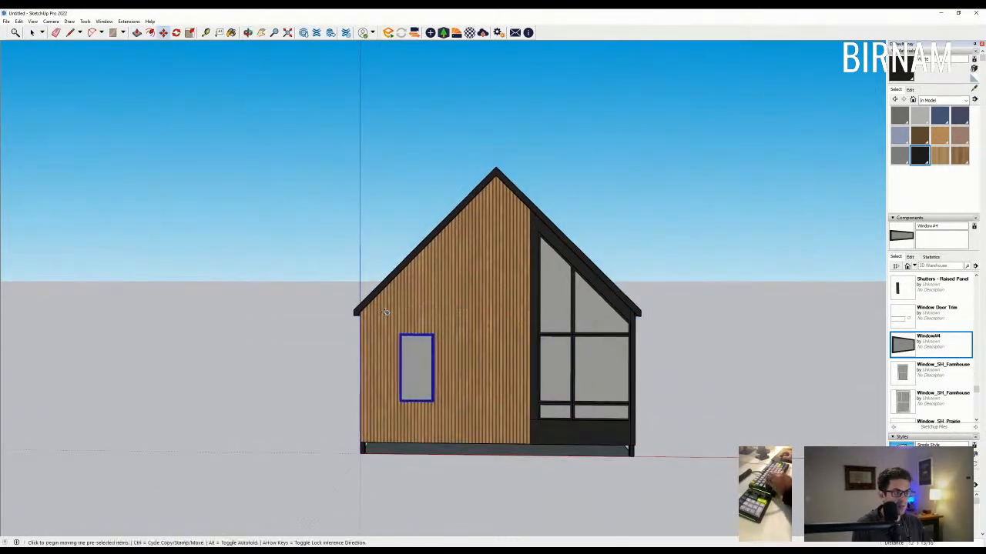
# Step: Copy the new pane corner to corner beside itself to make a two-pane window, and select both panes
pyautogui.moveTo(392, 311); pyautogui.dragTo(461, 311, button='middle')
pyautogui.scroll(3, 457, 333)
pyautogui.click(457, 333)
pyautogui.click(398, 330)
pyautogui.press('space')
pyautogui.keyDown('shift'); pyautogui.click(407, 374); pyautogui.keyUp('shift')
# Step: Move the two-pane window horizontally along the gable wall toward the black window surround
pyautogui.press('o')
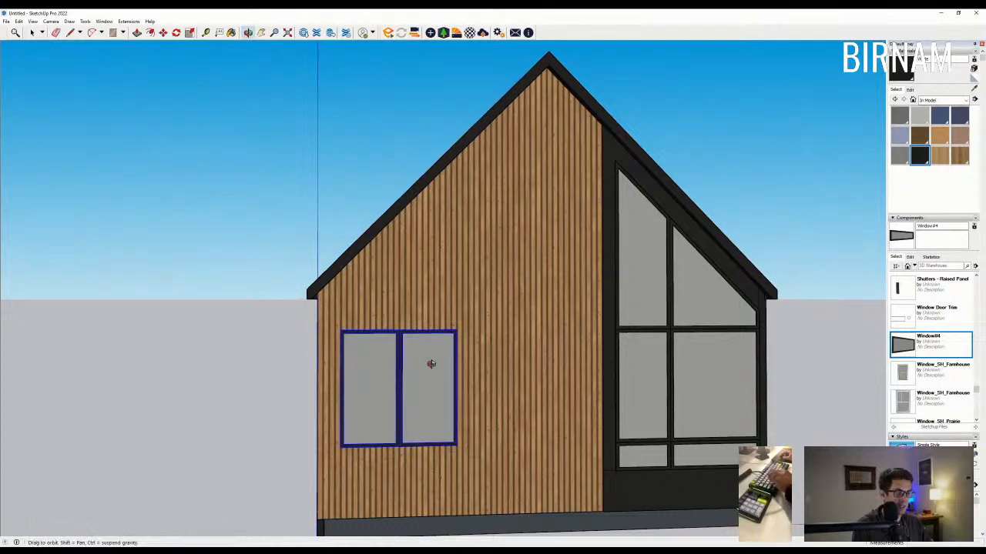
pyautogui.moveTo(431, 363); pyautogui.dragTo(431, 351, button='middle')
pyautogui.press('m')
pyautogui.click(425, 288)
pyautogui.click(458, 287)
pyautogui.moveTo(514, 322); pyautogui.dragTo(389, 382, button='middle')
# Step: Move the two-pane window back into the wood wall by its upper corner so it sits recessed
pyautogui.click(462, 297)
pyautogui.click(460, 298)
pyautogui.scroll(8, 390, 383)
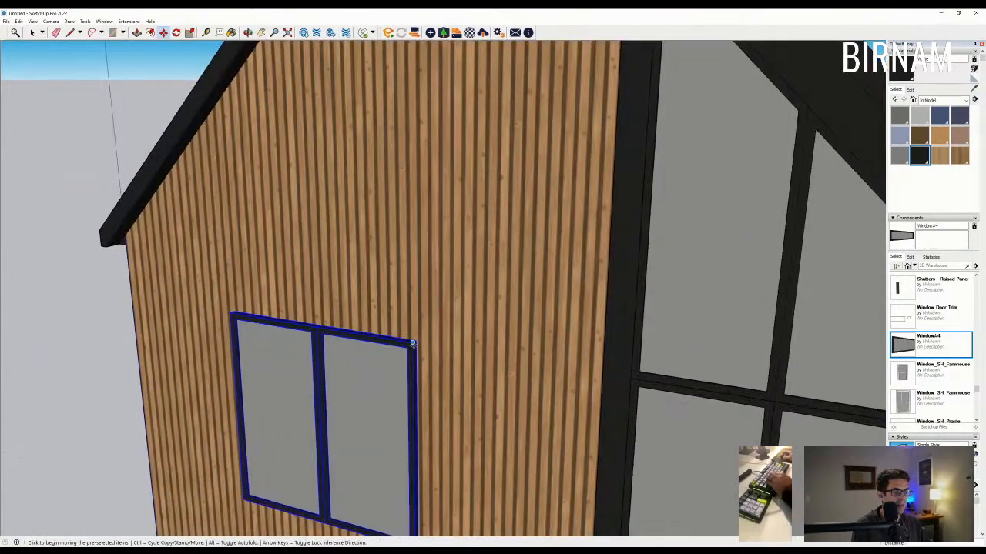
pyautogui.click(412, 342)
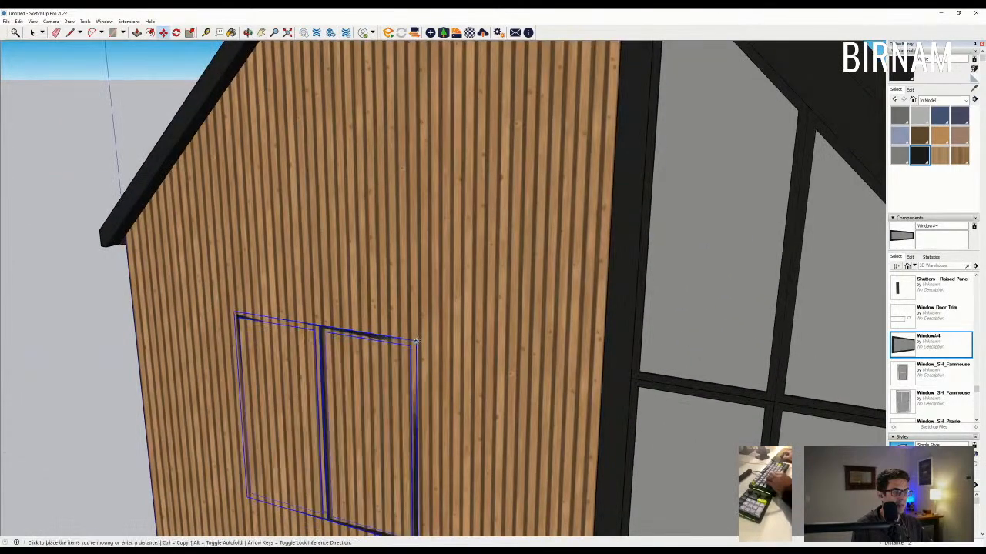
pyautogui.click(415, 341)
# Step: Draw a rectangle around the two-pane window's outline on the gable wall and push that face inward by the last Push/Pull distance
pyautogui.scroll(-3, 416, 341)
pyautogui.moveTo(385, 362); pyautogui.dragTo(369, 362, button='middle')
pyautogui.press('r')
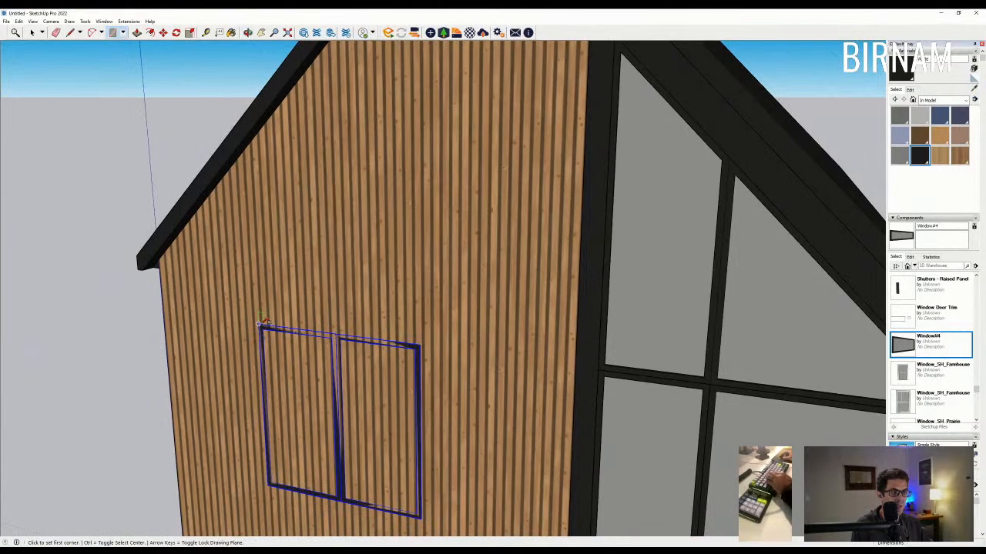
pyautogui.click(265, 327)
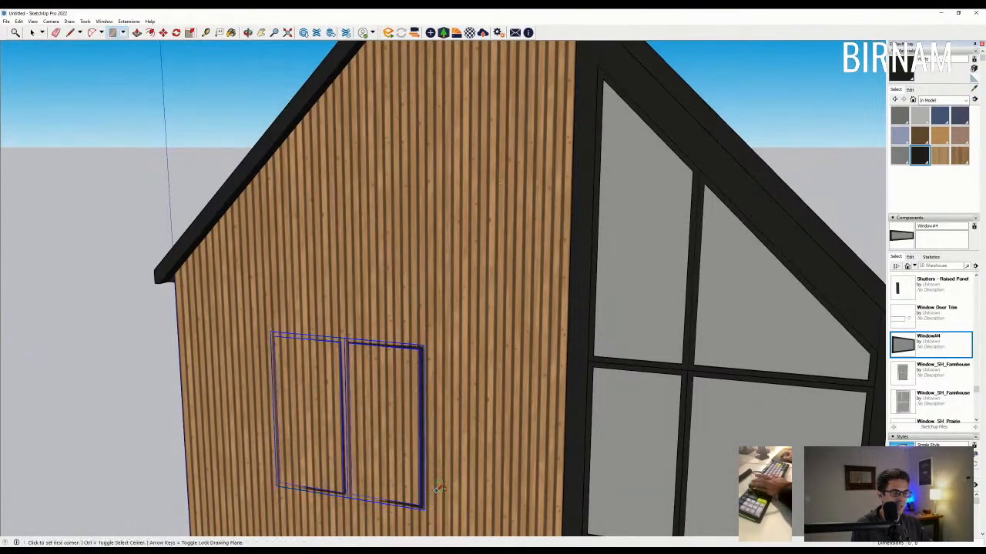
pyautogui.click(423, 507)
pyautogui.press('p')
pyautogui.doubleClick(407, 470)
pyautogui.moveTo(409, 431); pyautogui.dragTo(356, 426, button='middle')
pyautogui.scroll(-1, 401, 432)
pyautogui.click(32, 31)
pyautogui.scroll(-4, 382, 397)
pyautogui.press('m')
pyautogui.click(529, 256)
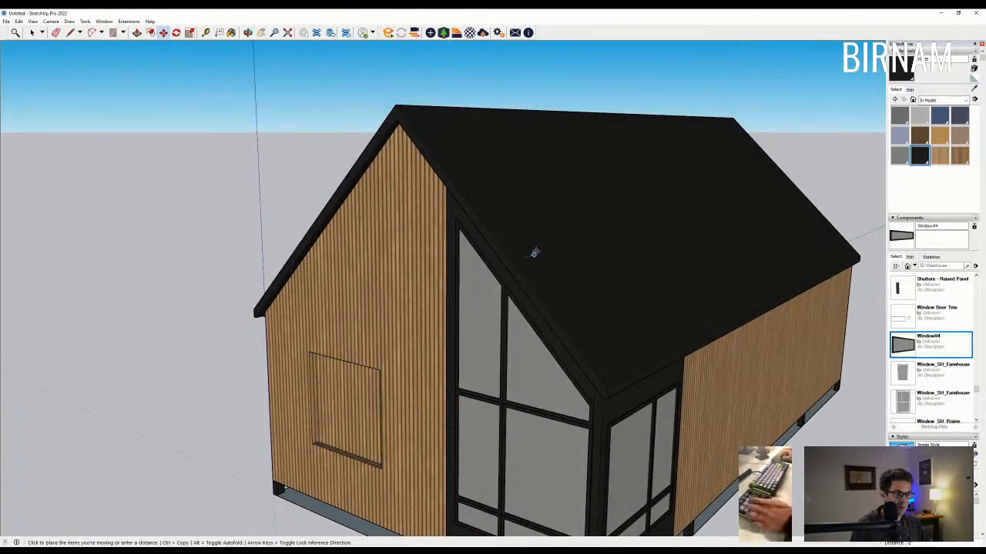
pyautogui.press('Escape')
pyautogui.moveTo(526, 258); pyautogui.dragTo(543, 323, button='middle')
pyautogui.press('m')
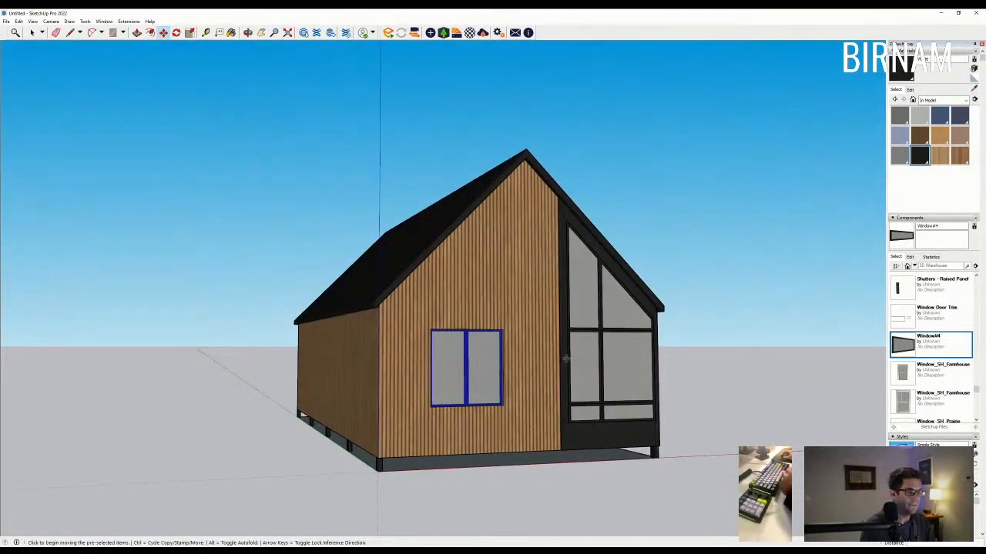
pyautogui.moveTo(603, 378); pyautogui.dragTo(539, 362, button='middle')
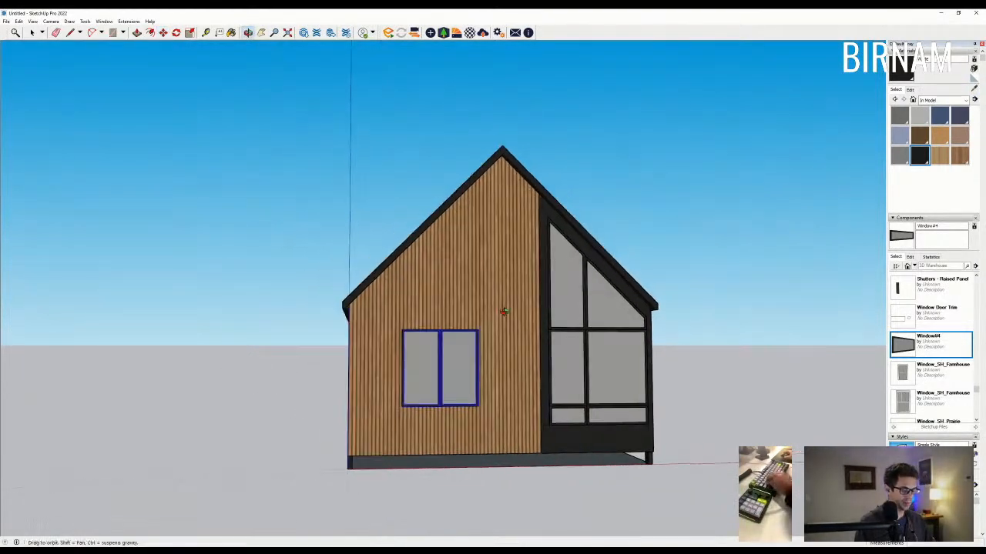
# Step: Draw a thin horizontal rectangle on the gable wall just above the two-pane window, extending slightly past both window sides
pyautogui.press('l')
pyautogui.scroll(5, 463, 332)
pyautogui.click(463, 331)
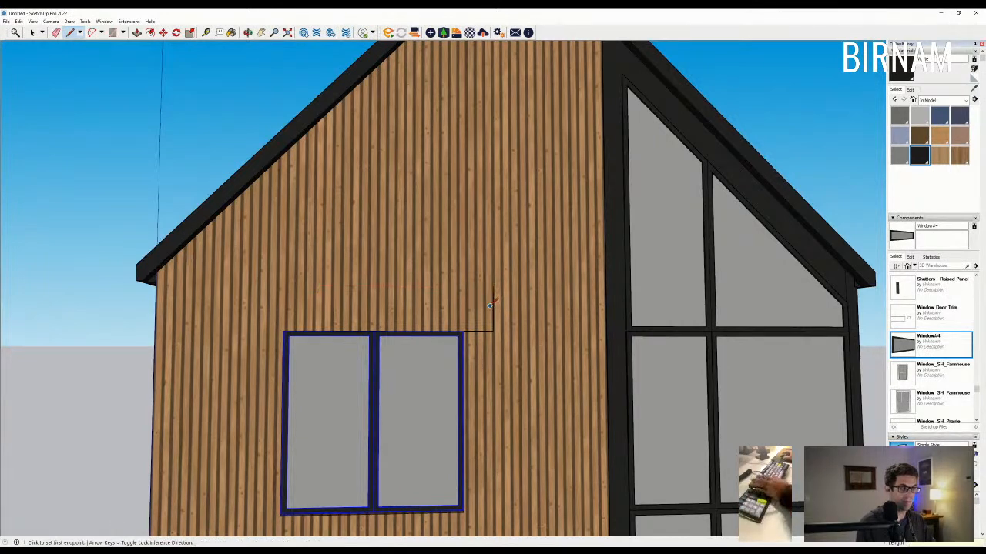
pyautogui.click(253, 300)
pyautogui.click(252, 285)
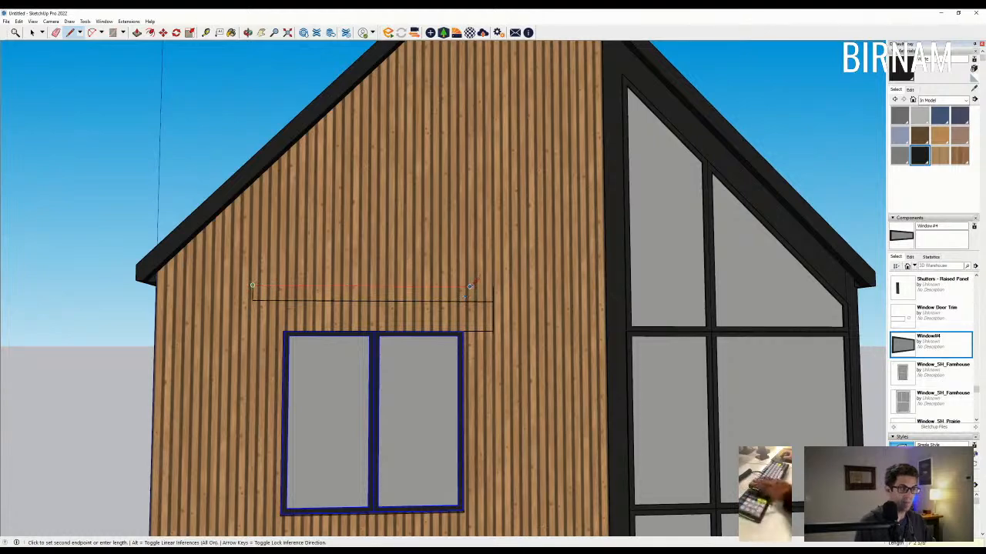
pyautogui.click(492, 287)
# Step: Push/Pull the rectangle above the window outward 2' to form an awning
pyautogui.press('p')
pyautogui.moveTo(501, 318)
pyautogui.mouseDown(button='middle')
pyautogui.moveTo(499, 356)
pyautogui.moveTo(343, 308)
pyautogui.moveTo(387, 346)
pyautogui.moveTo(375, 389)
pyautogui.moveTo(456, 374)
pyautogui.moveTo(423, 357)
pyautogui.moveTo(369, 408)
pyautogui.mouseUp(button='middle')
pyautogui.click(494, 323)
pyautogui.write("2'")
pyautogui.press('Return')
# Step: Paint the faces of the new awning with the black material
pyautogui.scroll(-3, 456, 375)
pyautogui.scroll(5, 422, 367)
pyautogui.click(416, 310)
pyautogui.click(453, 331)
pyautogui.moveTo(289, 345)
pyautogui.mouseDown(button='middle')
pyautogui.moveTo(469, 319)
pyautogui.moveTo(469, 150)
pyautogui.moveTo(332, 313)
pyautogui.moveTo(385, 292)
pyautogui.moveTo(400, 261)
pyautogui.mouseUp(button='middle')
pyautogui.click(469, 151)
# Step: Push/Pull the awning's top face to adjust the slab's thickness
pyautogui.scroll(3, 389, 258)
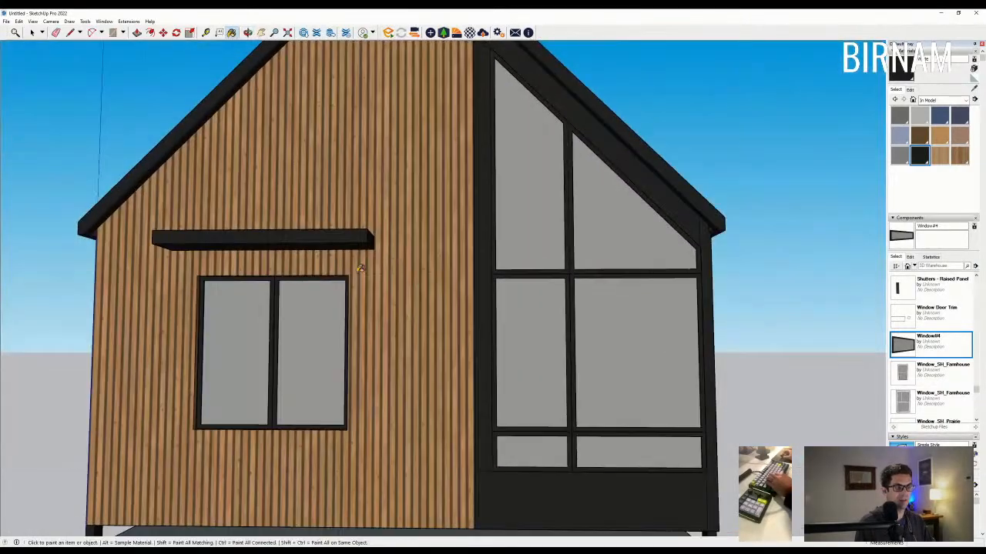
pyautogui.scroll(3, 375, 223)
pyautogui.scroll(3, 331, 254)
pyautogui.press('p')
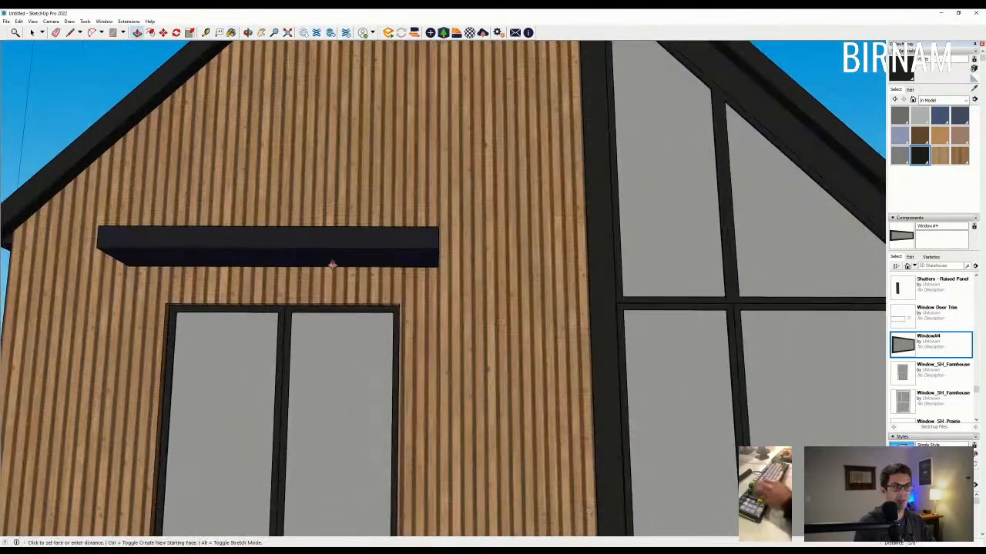
pyautogui.moveTo(406, 253); pyautogui.dragTo(392, 286, button='middle')
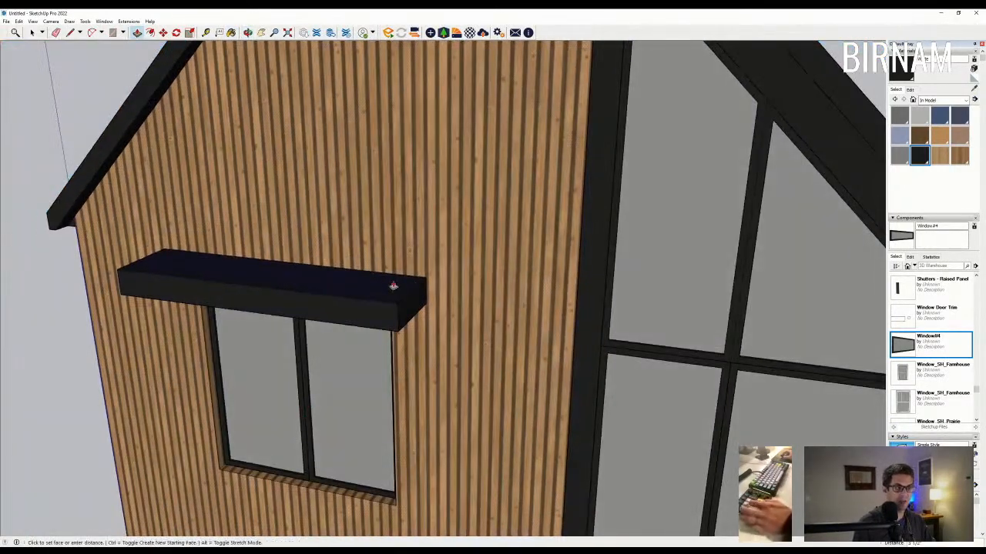
pyautogui.click(393, 289)
# Step: Mark a small inset with short lines at the front corner of the awning's top face for a support brace
pyautogui.moveTo(387, 325); pyautogui.dragTo(370, 311, button='middle')
pyautogui.press('l')
pyautogui.click(370, 311)
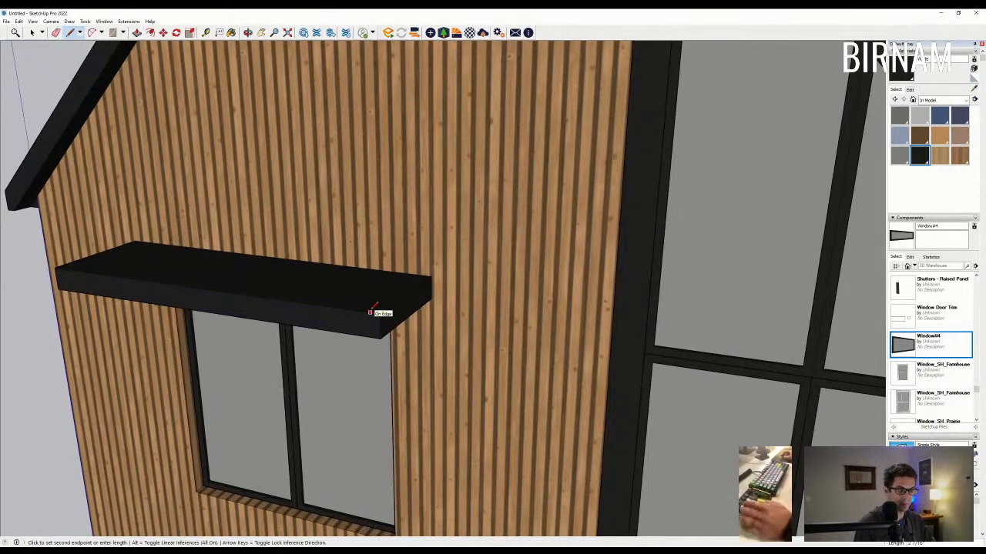
pyautogui.press('Escape')
pyautogui.moveTo(376, 311); pyautogui.dragTo(376, 337, button='middle')
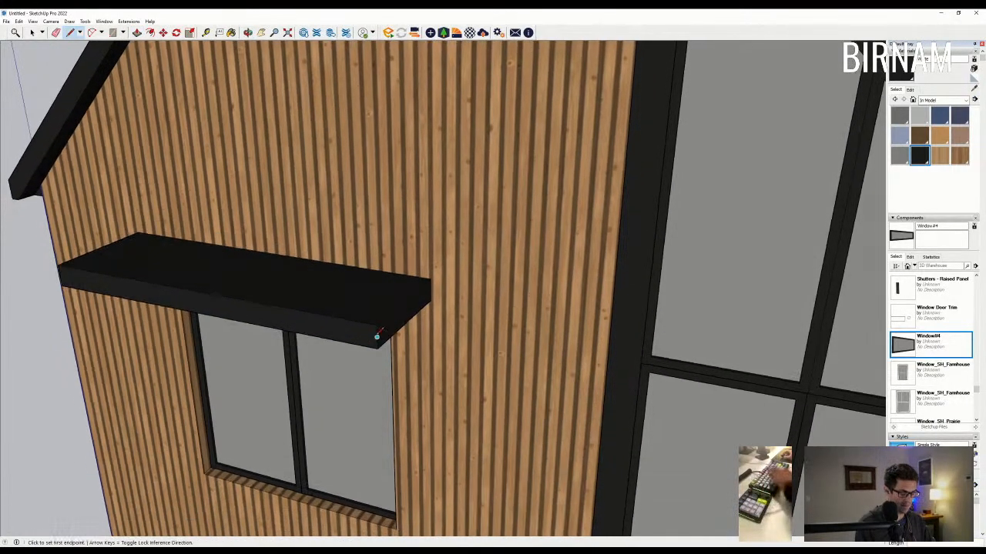
pyautogui.click(377, 325)
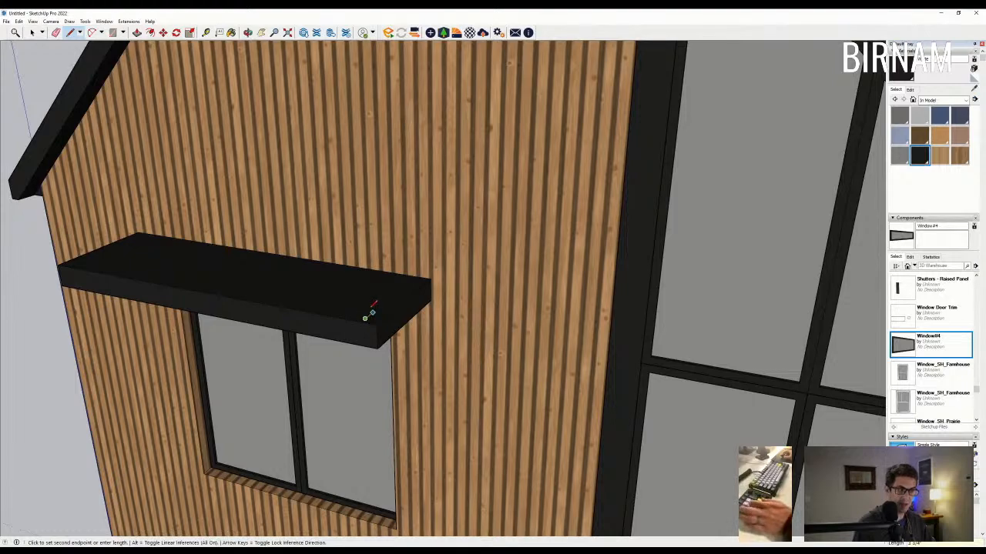
pyautogui.scroll(2, 372, 312)
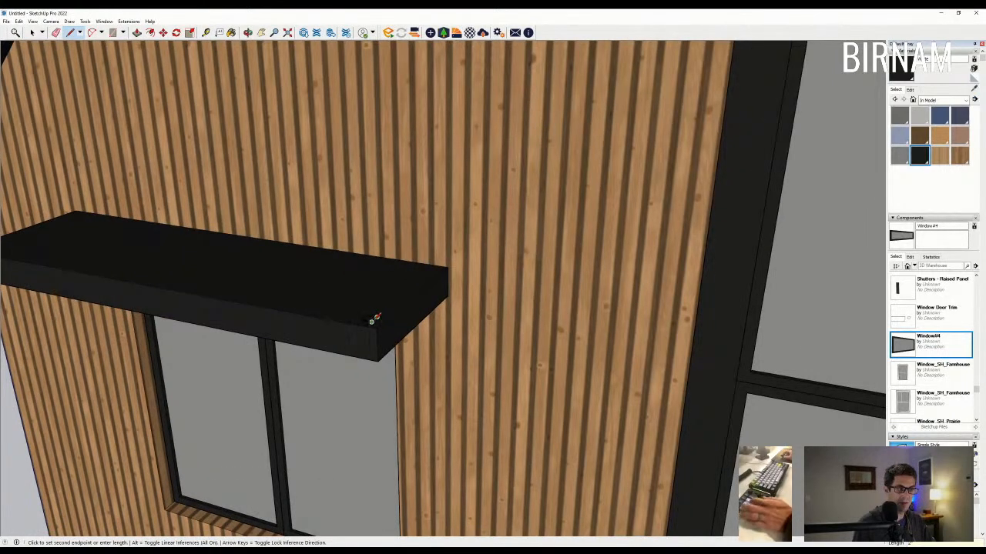
pyautogui.scroll(2, 372, 319)
pyautogui.press('e')
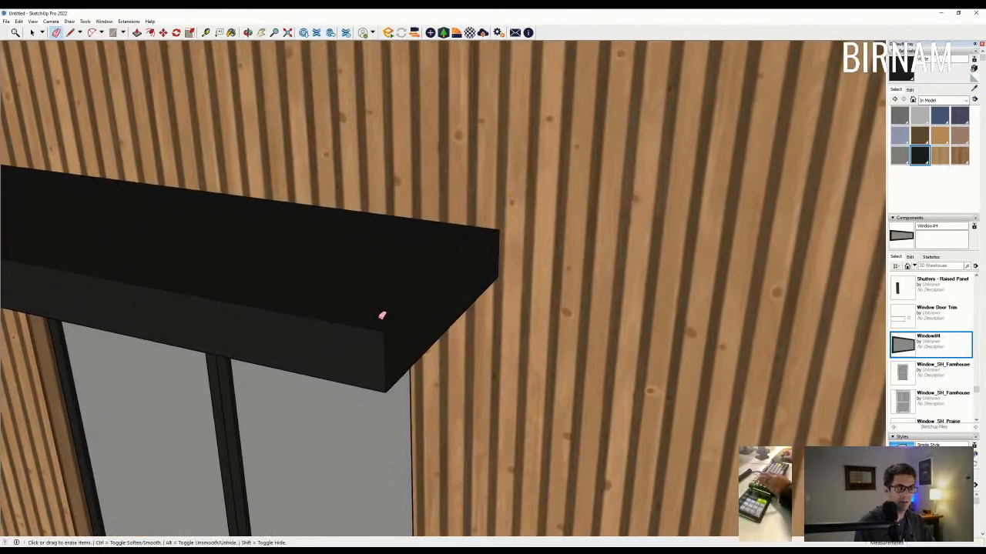
pyautogui.scroll(-1, 381, 316)
# Step: Draw a narrow diagonal brace profile from the awning's front corner up to the gable wall, using a vertical line as reference
pyautogui.press('l')
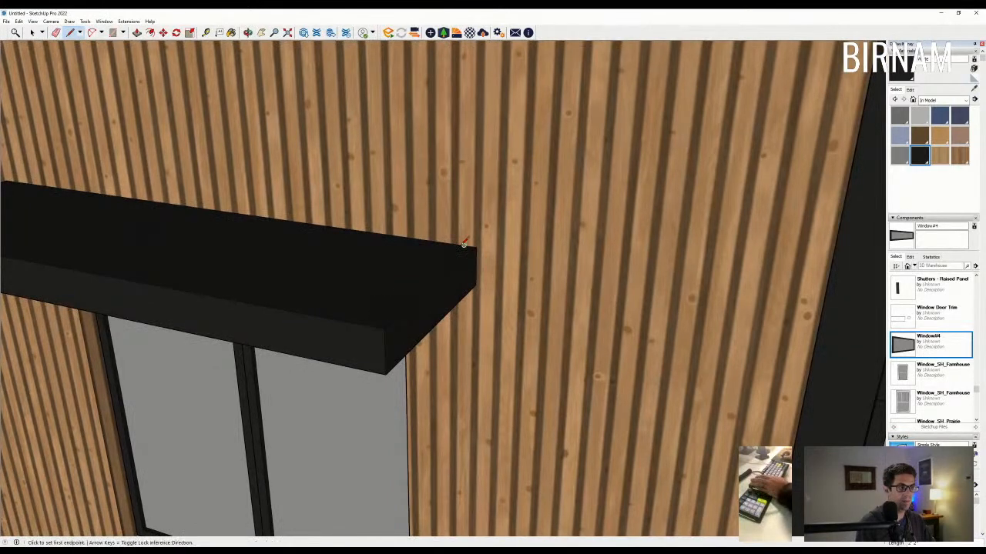
pyautogui.press('t')
pyautogui.click(383, 312)
pyautogui.press('l')
pyautogui.click(464, 245)
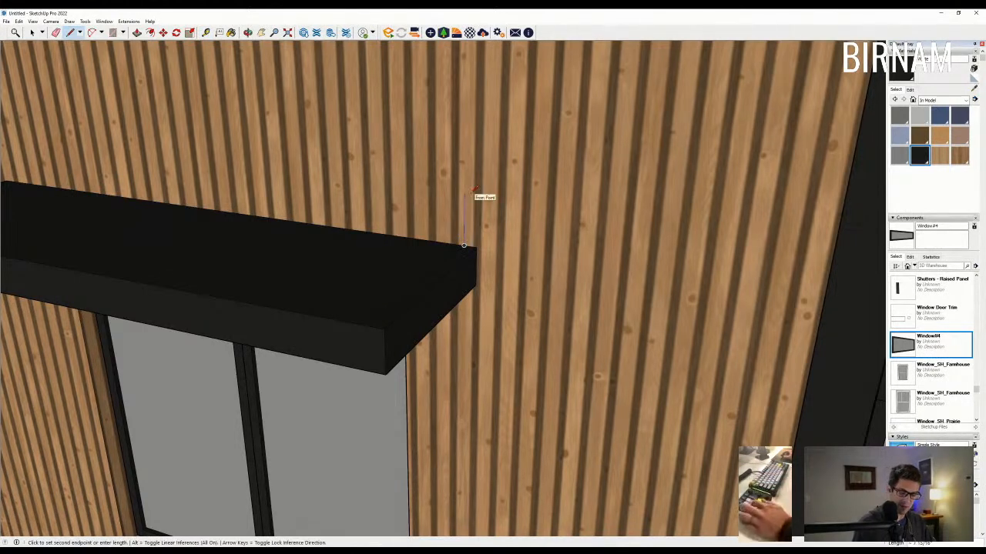
pyautogui.click(464, 68)
pyautogui.click(387, 309)
pyautogui.click(378, 317)
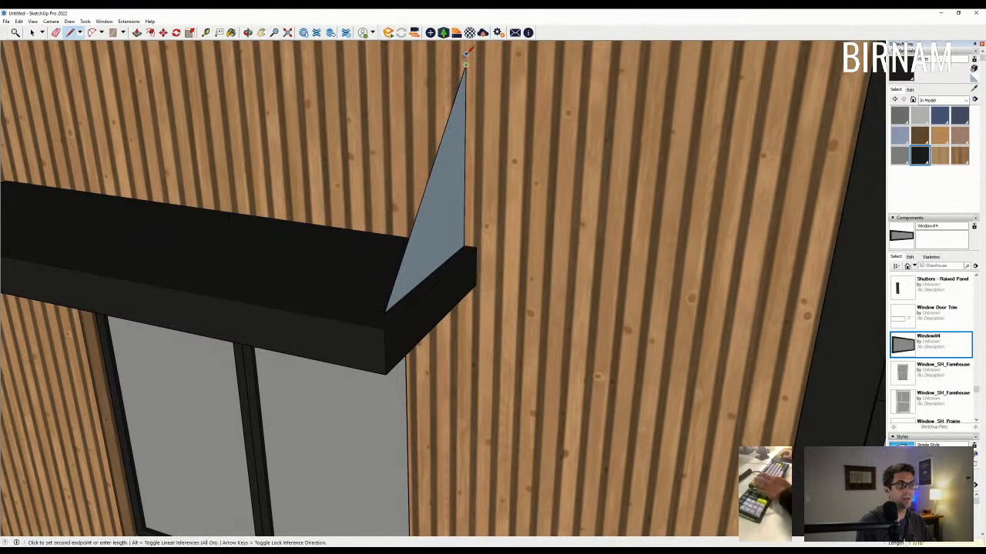
pyautogui.click(465, 62)
# Step: Erase the leftover vertical line along the wall and Push/Pull the diagonal profile into a thin brace
pyautogui.press('e')
pyautogui.click(465, 189)
pyautogui.moveTo(435, 275); pyautogui.dragTo(385, 317, button='middle')
pyautogui.press('p')
pyautogui.click(388, 318)
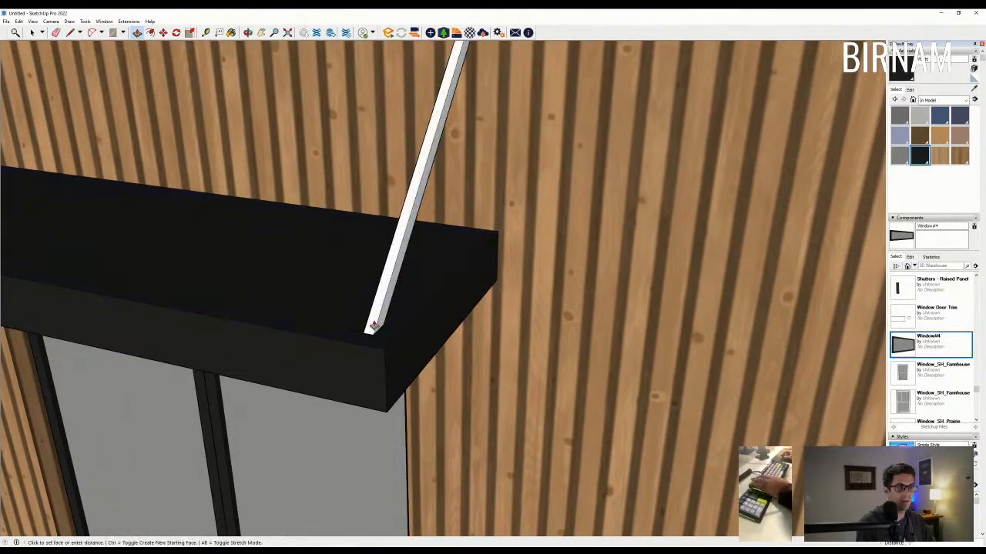
pyautogui.click(355, 335)
# Step: Paint the diagonal brace with the black material, select all of it and make it a group
pyautogui.scroll(-5, 357, 331)
pyautogui.moveTo(369, 329); pyautogui.dragTo(279, 264, button='middle')
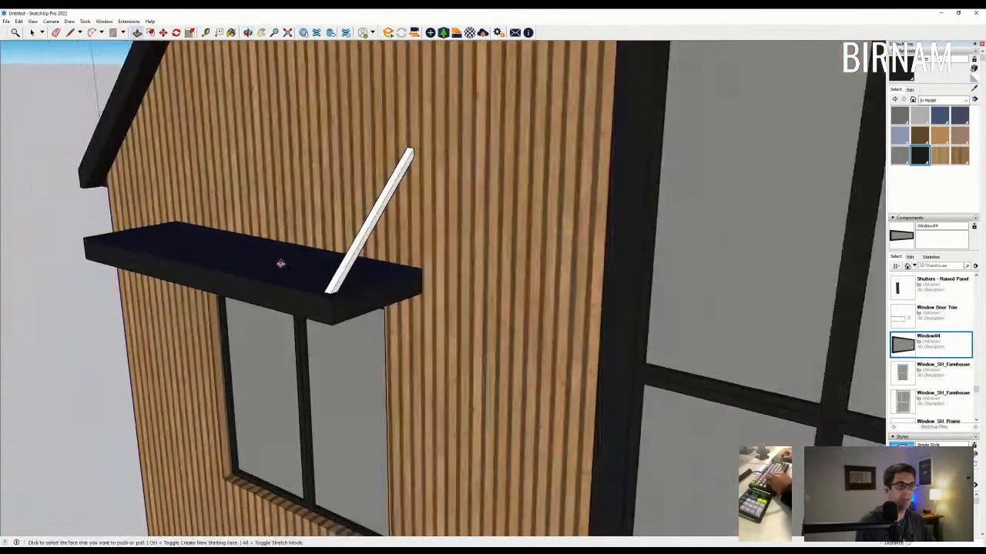
pyautogui.scroll(-1, 254, 239)
pyautogui.click(33, 33)
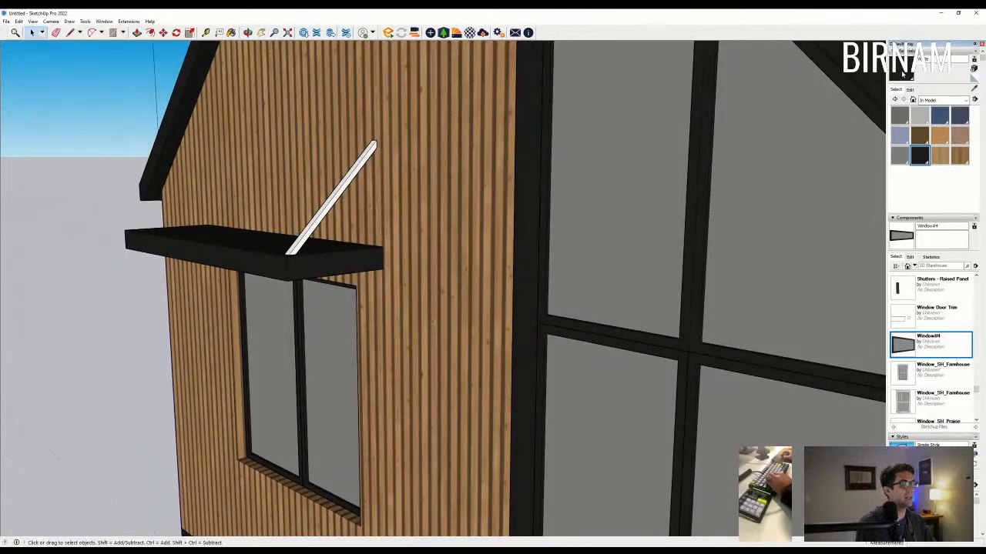
pyautogui.press('b')
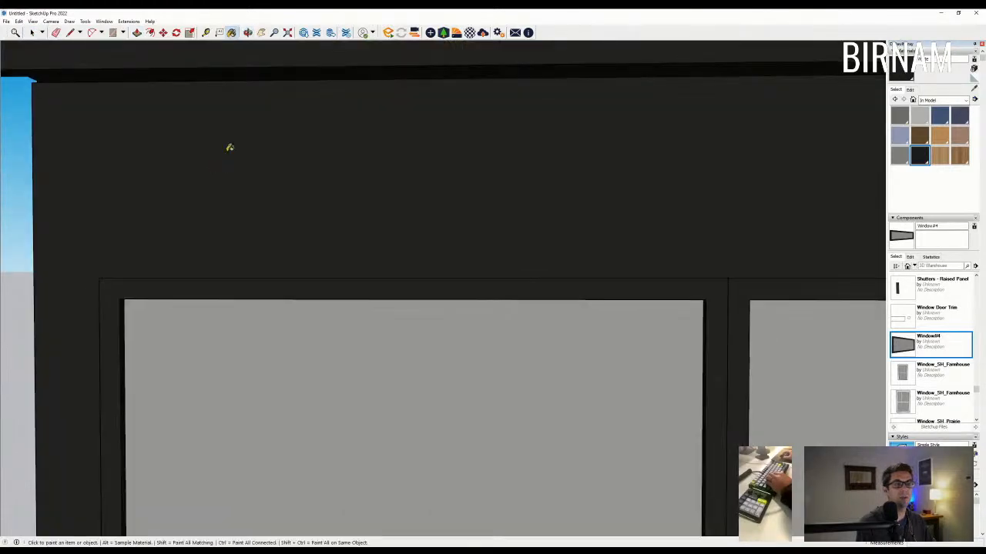
pyautogui.moveTo(229, 147); pyautogui.dragTo(442, 154, button='middle')
pyautogui.scroll(-3, 559, 213)
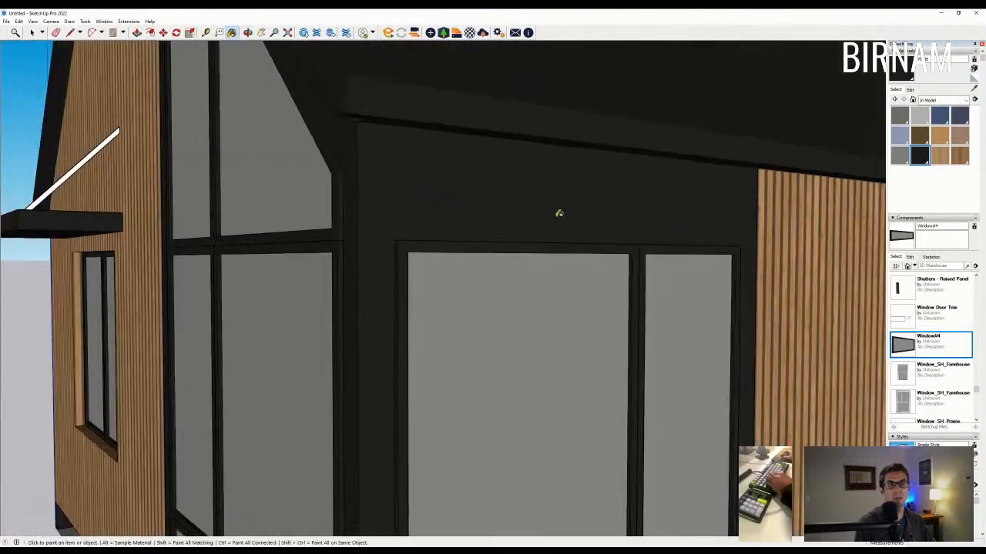
pyautogui.moveTo(559, 213); pyautogui.dragTo(454, 207, button='middle')
pyautogui.scroll(3, 204, 160)
pyautogui.click(34, 31)
pyautogui.scroll(2, 185, 187)
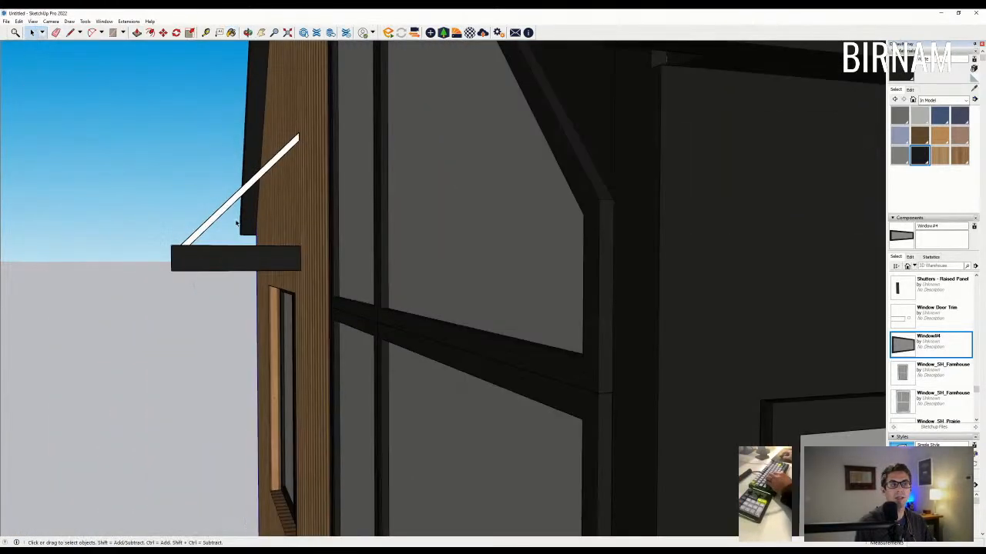
pyautogui.press('b')
pyautogui.click(230, 202)
pyautogui.moveTo(204, 201); pyautogui.dragTo(233, 210, button='middle')
pyautogui.click(37, 33)
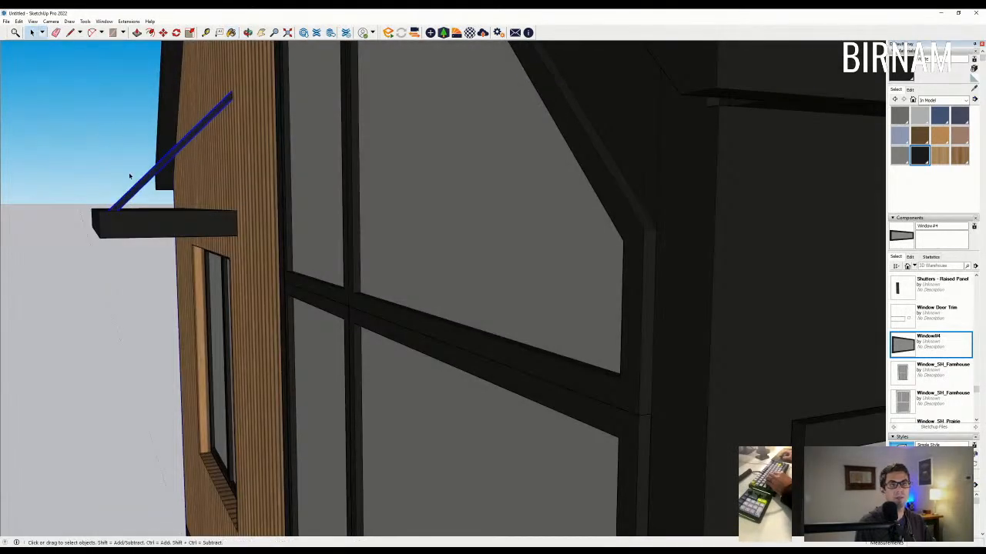
pyautogui.hotkey('ctrl', 'g')
# Step: Copy the brace group along the awning to its opposite end
pyautogui.moveTo(122, 202); pyautogui.dragTo(434, 370, button='middle')
pyautogui.scroll(-10, 434, 370)
pyautogui.moveTo(374, 317); pyautogui.dragTo(434, 326, button='middle')
pyautogui.scroll(6, 434, 326)
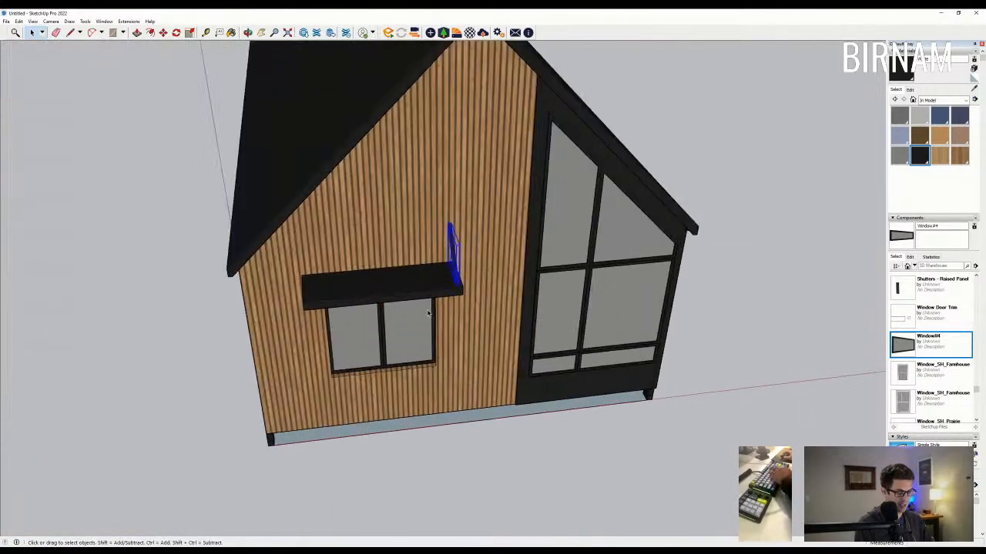
pyautogui.press('m')
pyautogui.scroll(2, 476, 274)
pyautogui.click(476, 275)
pyautogui.click(73, 301)
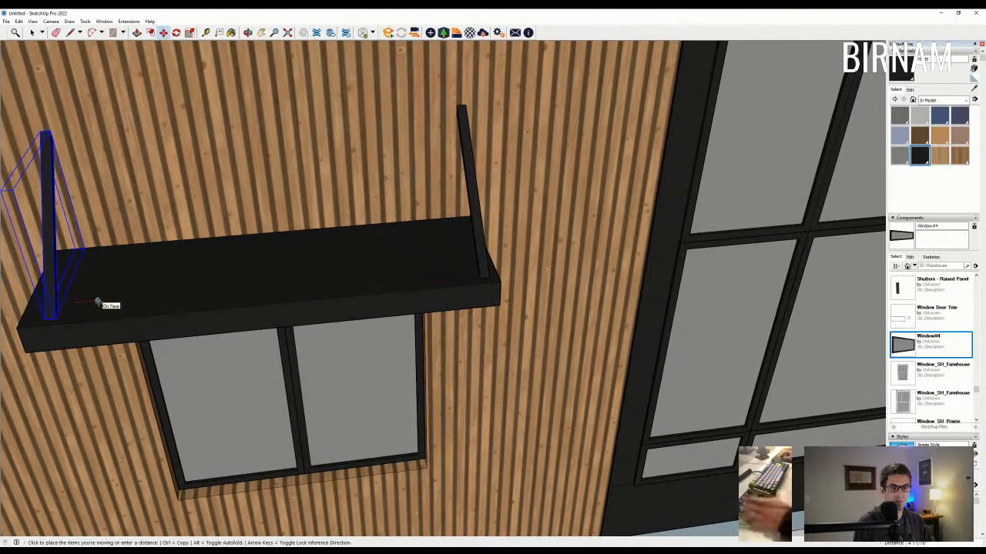
pyautogui.scroll(-5, 311, 221)
pyautogui.scroll(-3, 311, 221)
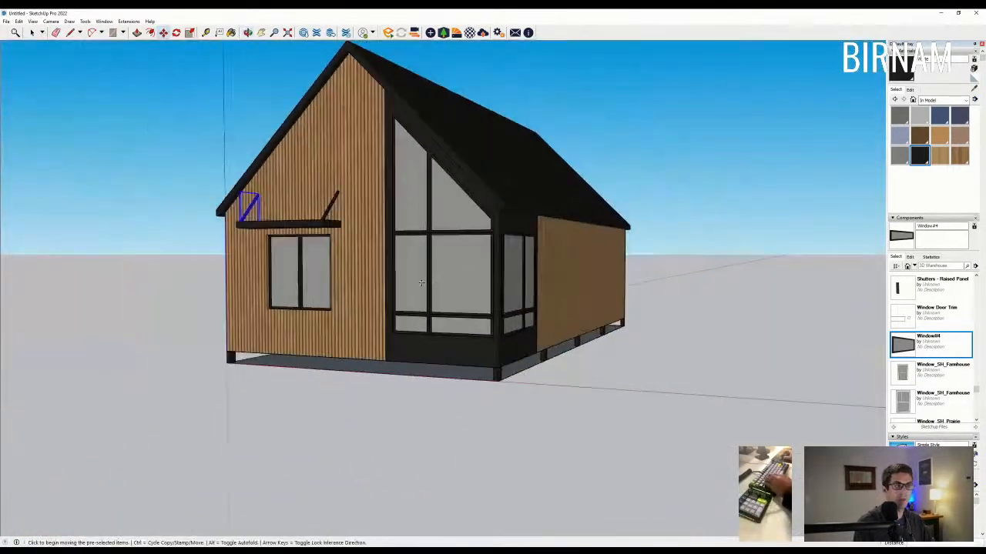
pyautogui.click(32, 32)
pyautogui.moveTo(302, 239); pyautogui.dragTo(555, 344, button='middle')
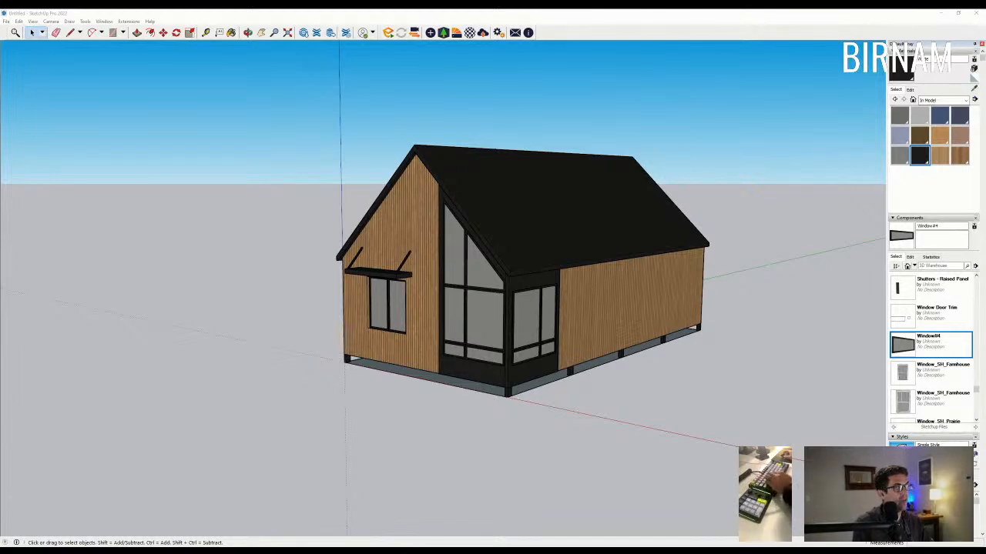
# Step: Draw an edge from the base of the cabin's long side wall outward along the red axis
pyautogui.moveTo(640, 312); pyautogui.dragTo(547, 405, button='middle')
pyautogui.press('l')
pyautogui.hotkey('alt', 'space')
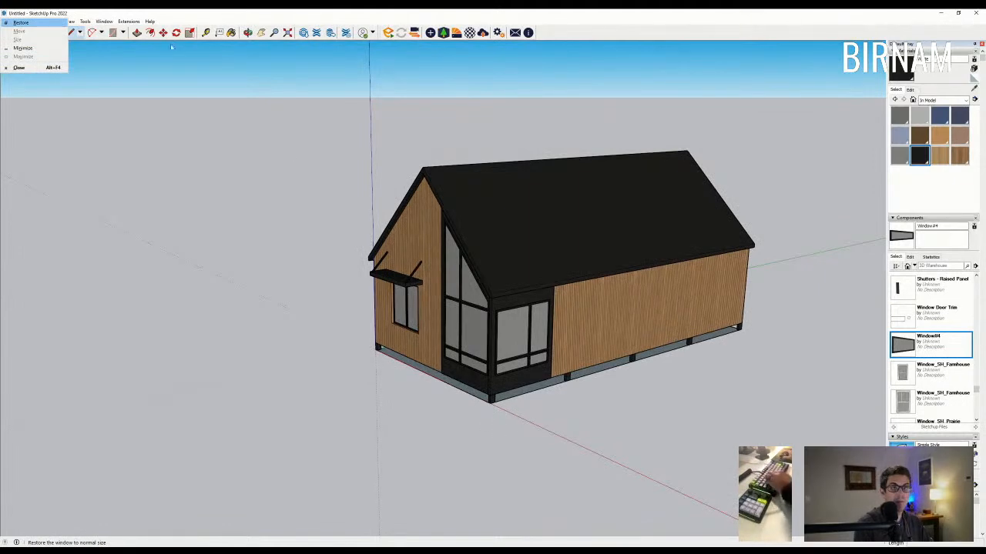
pyautogui.press('Escape')
pyautogui.moveTo(477, 455); pyautogui.dragTo(491, 402, button='middle')
pyautogui.click(488, 401)
pyautogui.press('Escape')
pyautogui.click(588, 375)
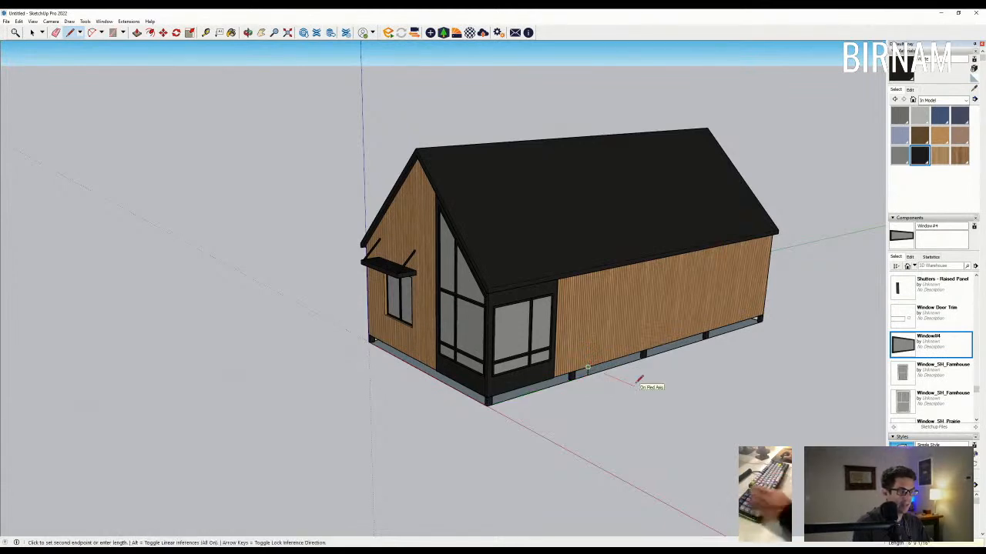
pyautogui.press('Escape')
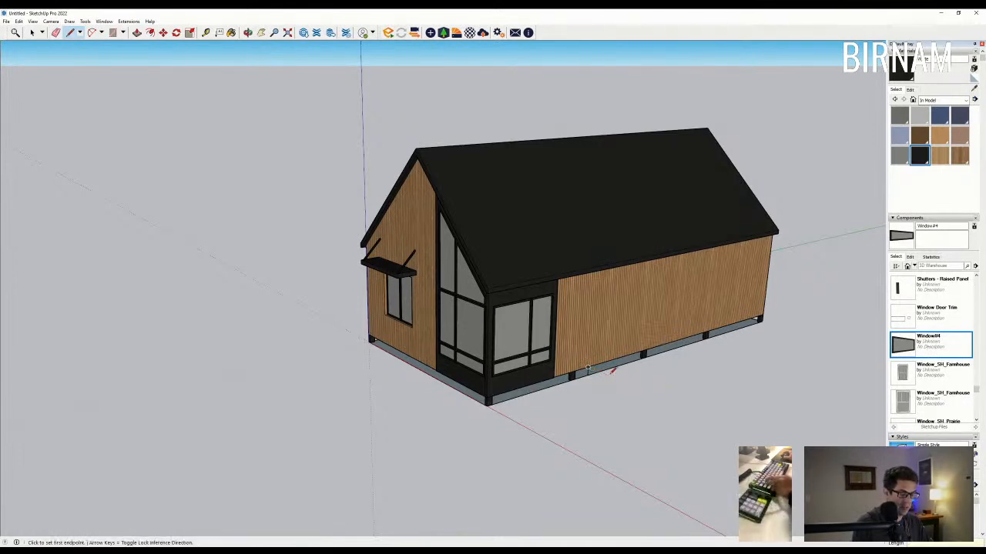
pyautogui.click(587, 368)
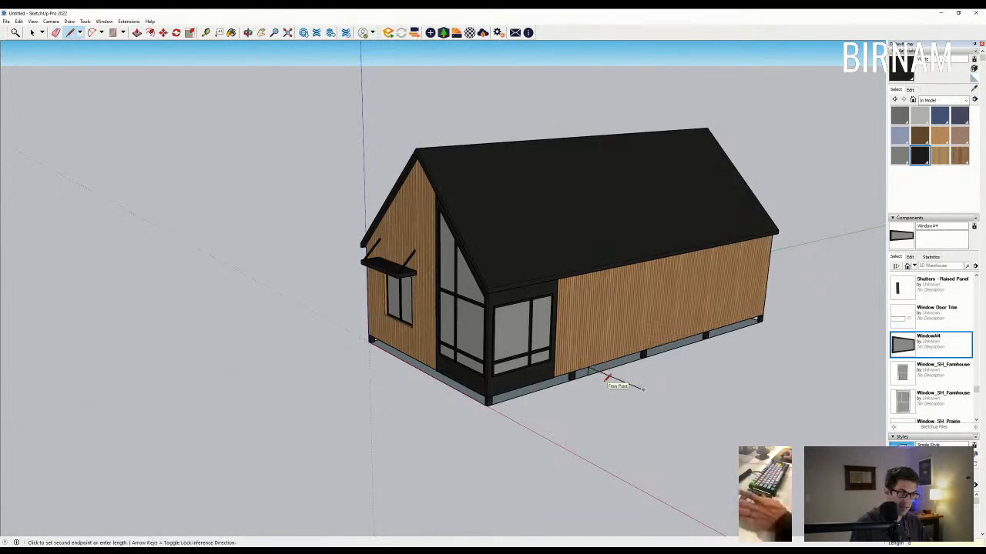
pyautogui.click(643, 389)
pyautogui.press('Escape')
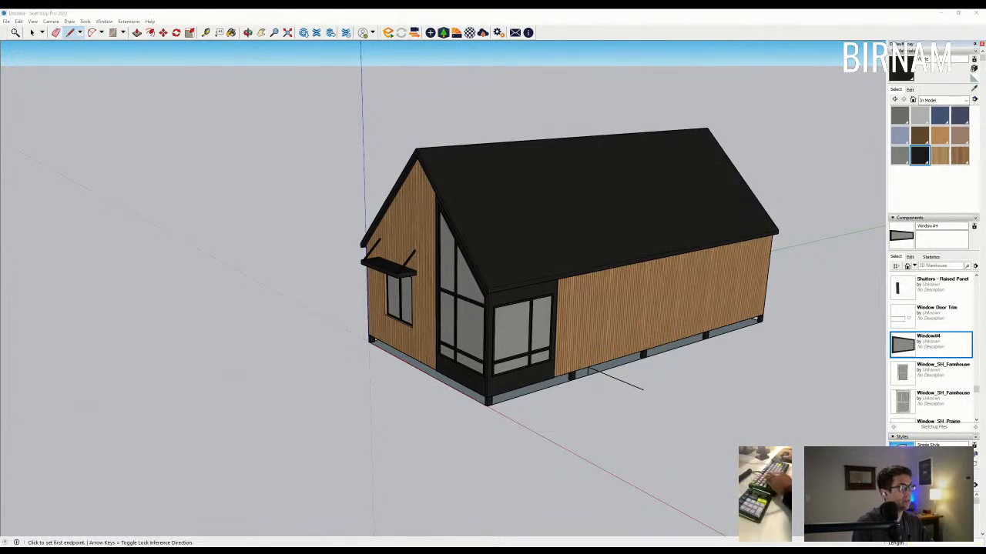
# Step: Draw a 21' edge parallel to the side wall from the outer endpoint, and close it back to the wall as a rectangular deck face
pyautogui.moveTo(620, 350); pyautogui.dragTo(603, 374, button='middle')
pyautogui.click(640, 395)
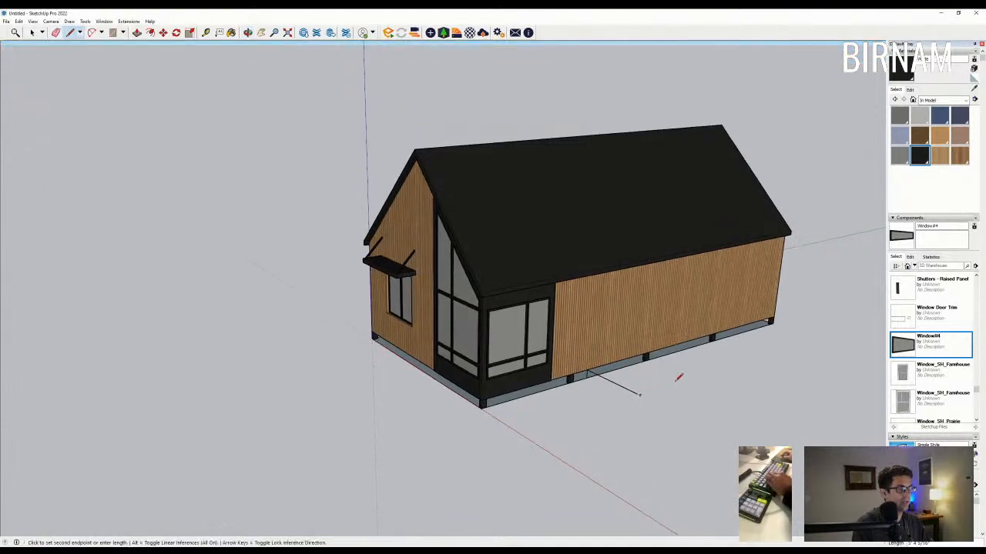
pyautogui.press('Escape')
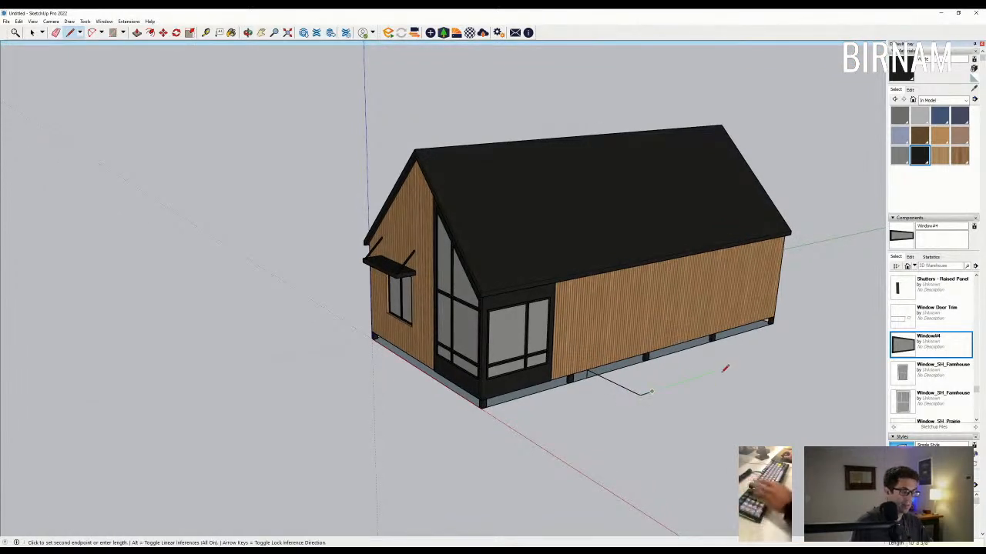
pyautogui.click(642, 394)
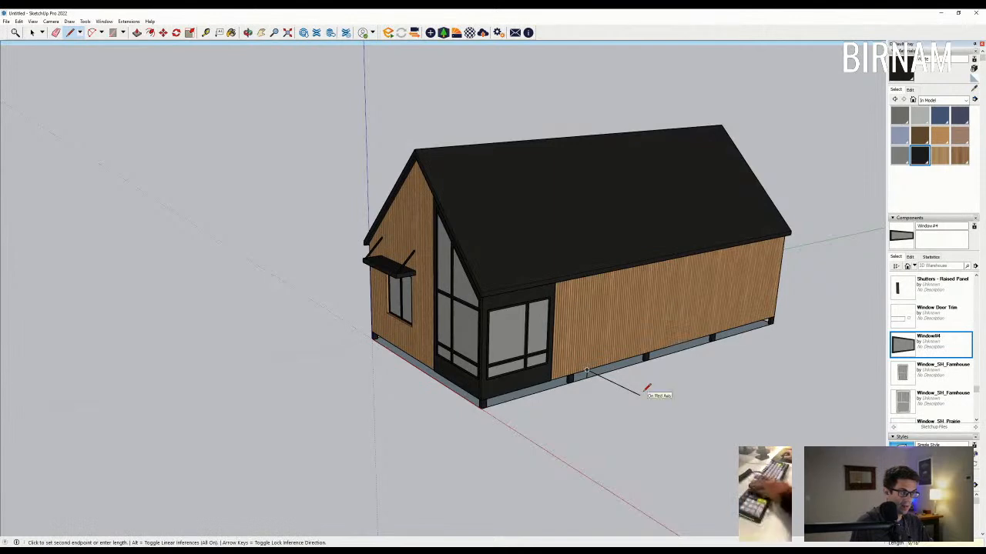
pyautogui.write('21')
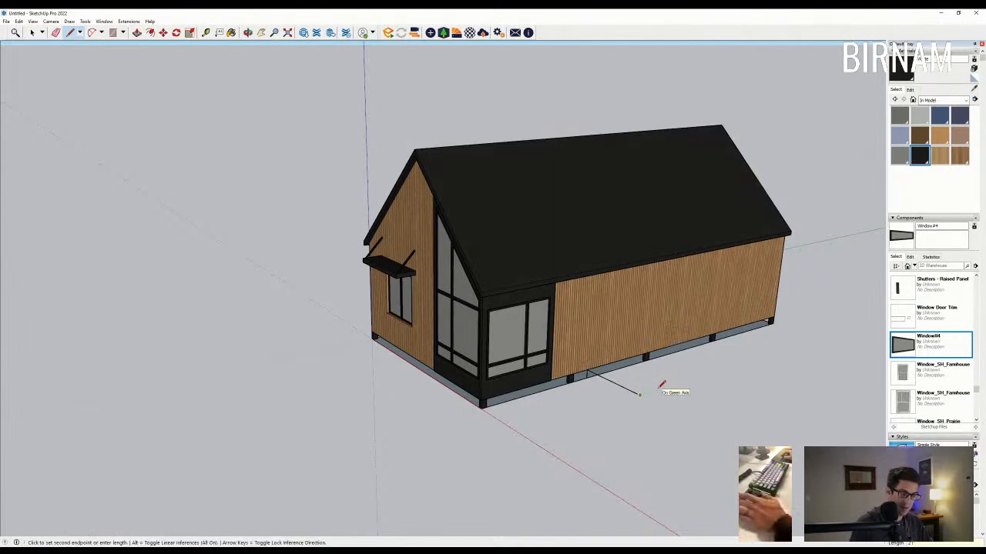
pyautogui.write("'")
pyautogui.press('Return')
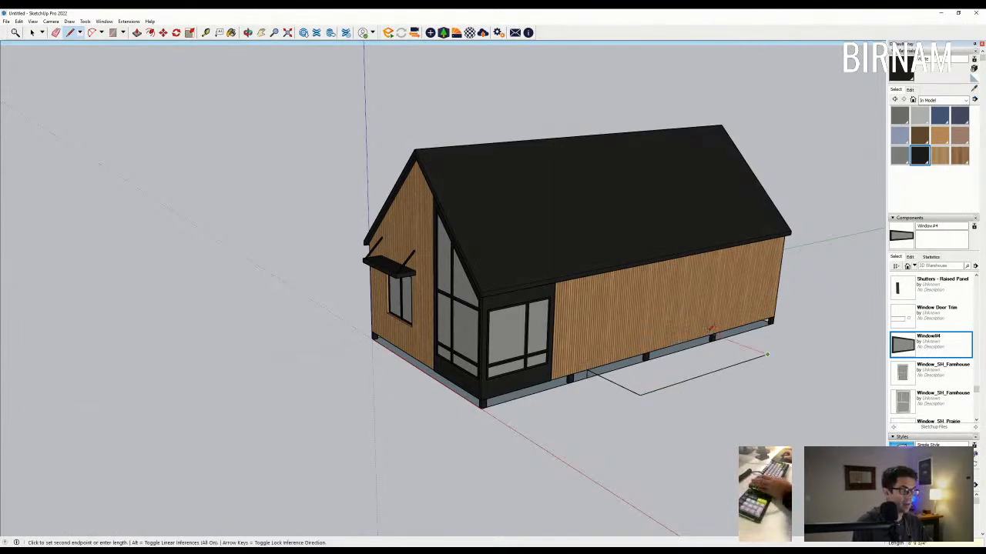
pyautogui.click(710, 333)
pyautogui.moveTo(710, 333); pyautogui.dragTo(604, 437, button='middle')
pyautogui.scroll(5, 605, 436)
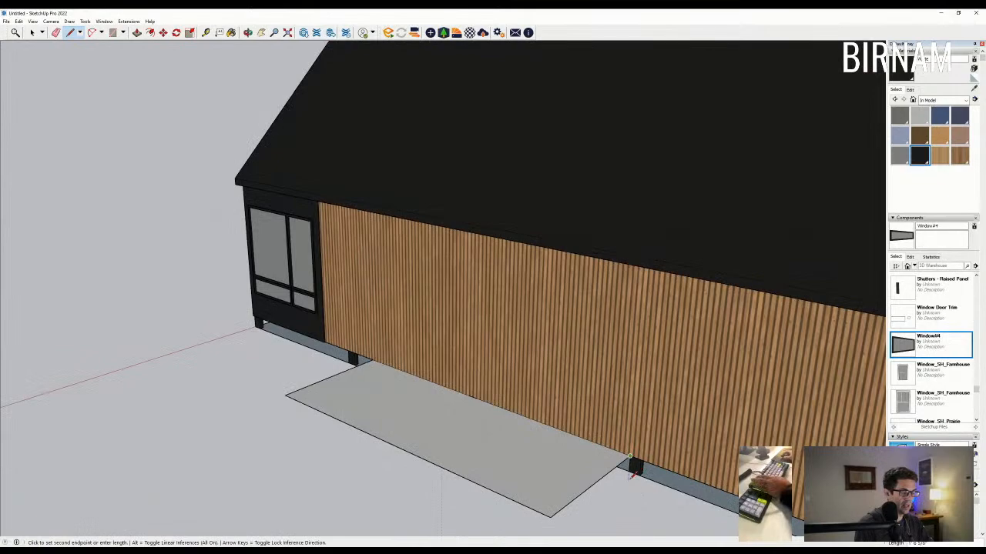
# Step: Undo the last edge drawn at the deck's wall corner, keeping the rectangular deck face
pyautogui.scroll(-3, 635, 467)
pyautogui.scroll(2, 640, 445)
pyautogui.moveTo(640, 445)
pyautogui.mouseDown(button='middle')
pyautogui.moveTo(649, 342)
pyautogui.moveTo(672, 403)
pyautogui.moveTo(758, 362)
pyautogui.mouseUp(button='middle')
pyautogui.hotkey('ctrl', 'z')
pyautogui.scroll(-2, 758, 362)
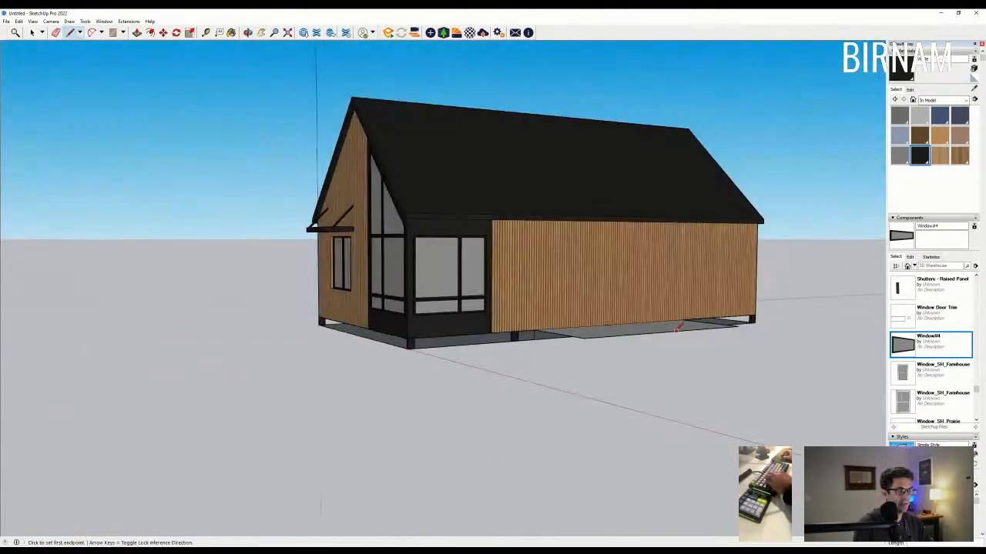
pyautogui.scroll(4, 506, 337)
pyautogui.press('e')
pyautogui.scroll(-3, 501, 362)
pyautogui.moveTo(511, 374)
pyautogui.mouseDown(button='middle')
pyautogui.moveTo(621, 380)
pyautogui.moveTo(577, 438)
pyautogui.mouseUp(button='middle')
pyautogui.press('l')
pyautogui.scroll(4, 524, 361)
pyautogui.moveTo(524, 359); pyautogui.dragTo(568, 362, button='middle')
# Step: Push/Pull the rectangular deck face into a solid slab with a thin decking layer on top
pyautogui.press('p')
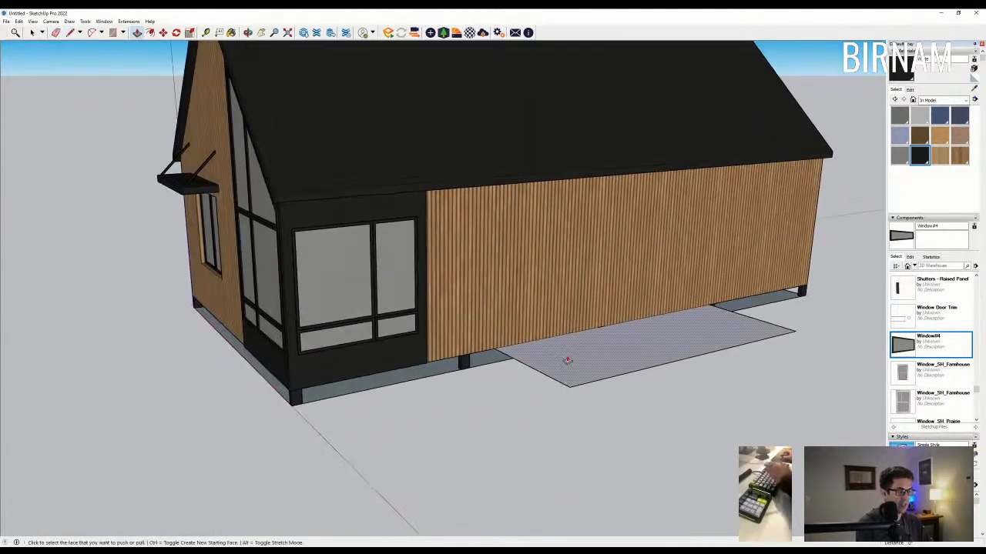
pyautogui.click(567, 362)
pyautogui.click(572, 355)
pyautogui.scroll(-3, 652, 368)
pyautogui.moveTo(651, 368); pyautogui.dragTo(647, 370, button='middle')
pyautogui.scroll(5, 594, 318)
pyautogui.click(594, 318)
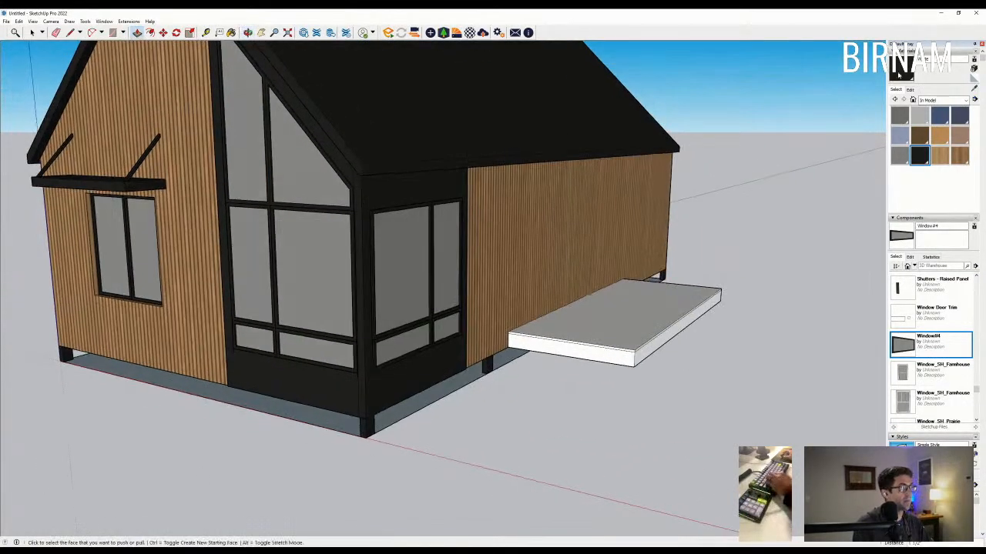
# Step: Paint the deck's sides black, and its top surface and thin board edges with the dark wood slat material
pyautogui.scroll(3, 663, 349)
pyautogui.moveTo(744, 300)
pyautogui.mouseDown(button='middle')
pyautogui.moveTo(555, 348)
pyautogui.moveTo(549, 246)
pyautogui.moveTo(589, 241)
pyautogui.moveTo(630, 237)
pyautogui.moveTo(605, 372)
pyautogui.moveTo(517, 331)
pyautogui.moveTo(819, 150)
pyautogui.mouseUp(button='middle')
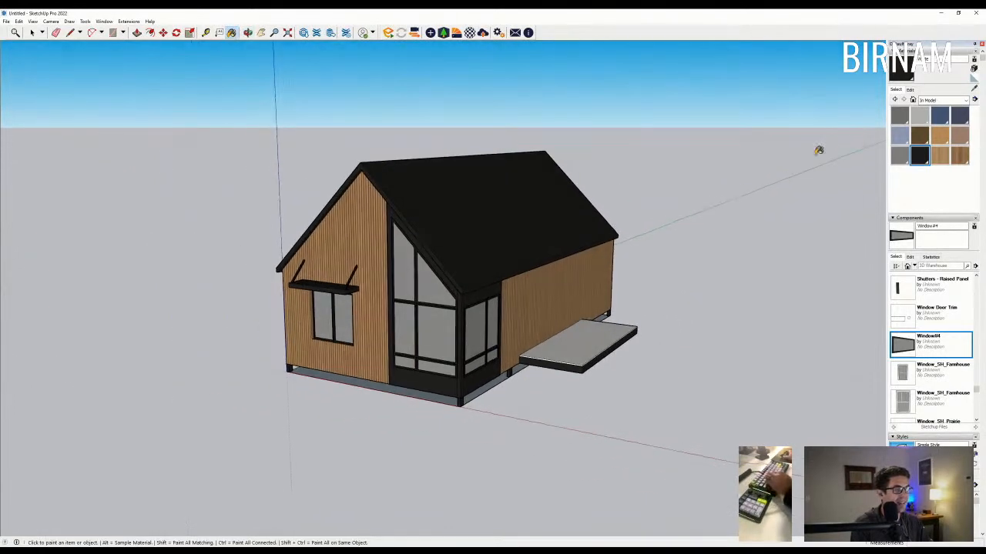
pyautogui.click(960, 154)
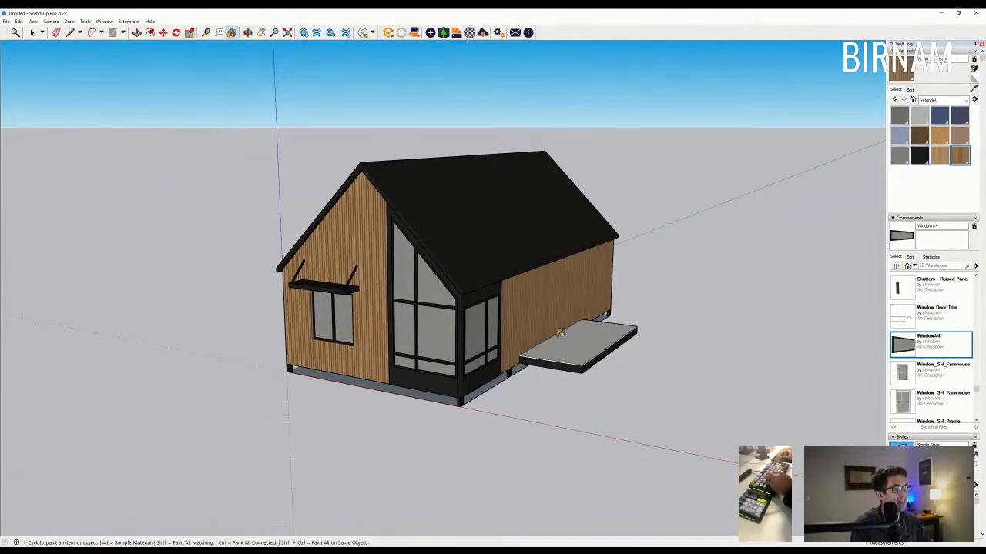
pyautogui.click(585, 343)
pyautogui.moveTo(585, 342); pyautogui.dragTo(611, 399, button='middle')
pyautogui.scroll(10, 611, 399)
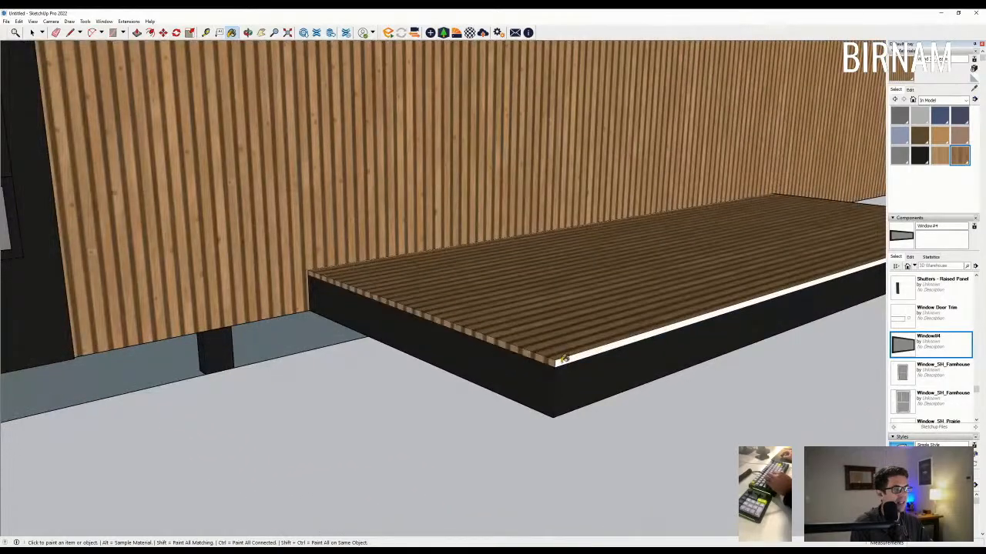
pyautogui.scroll(-5, 564, 359)
pyautogui.moveTo(563, 360); pyautogui.dragTo(451, 414, button='middle')
pyautogui.scroll(6, 452, 413)
pyautogui.moveTo(416, 368)
pyautogui.mouseDown(button='middle')
pyautogui.moveTo(418, 381)
pyautogui.moveTo(500, 426)
pyautogui.moveTo(583, 406)
pyautogui.mouseUp(button='middle')
# Step: Draw a narrow rectangular wall footprint at the deck's far end, running outward from the cabin along the red axis
pyautogui.press('l')
pyautogui.click(604, 408)
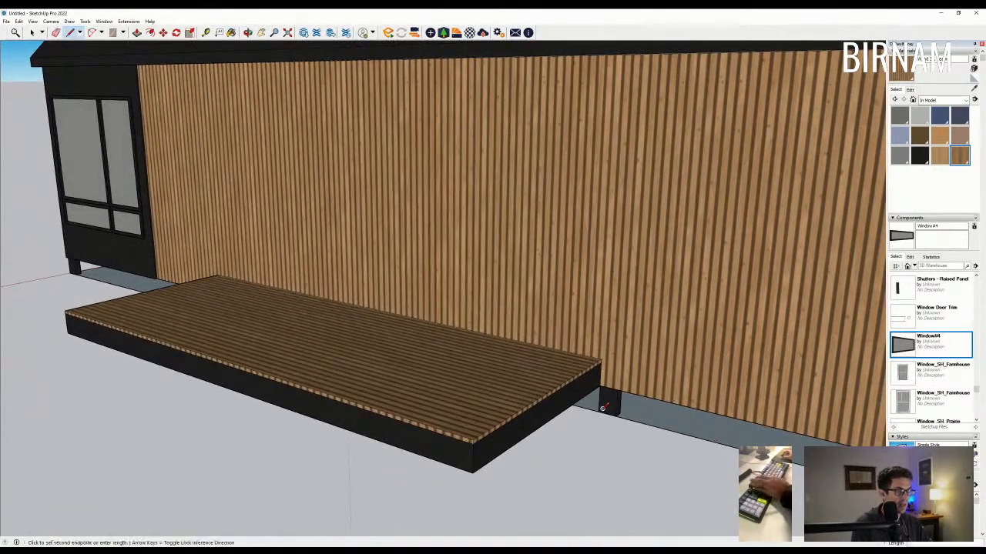
pyautogui.click(600, 408)
pyautogui.scroll(-3, 600, 408)
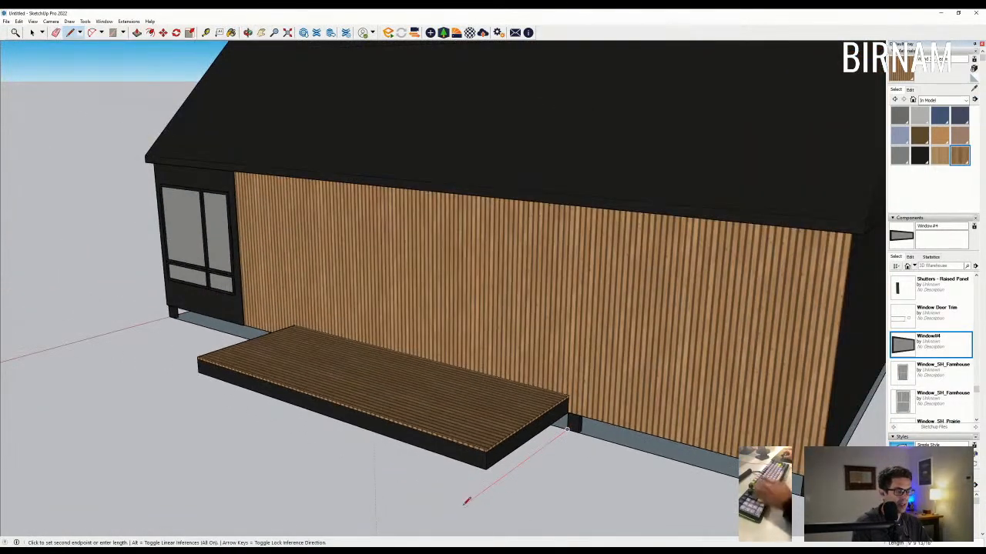
pyautogui.scroll(-3, 543, 514)
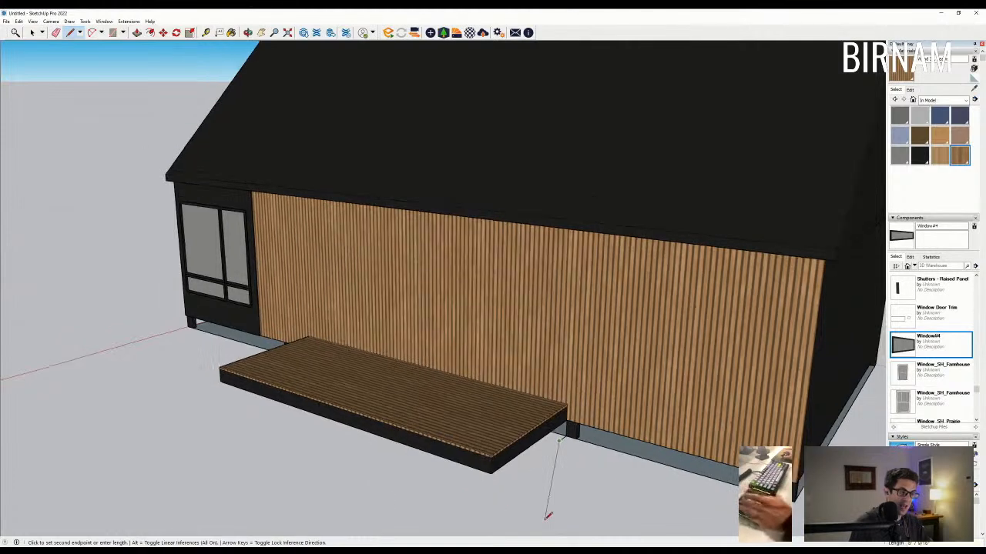
pyautogui.press('Escape')
pyautogui.click(559, 445)
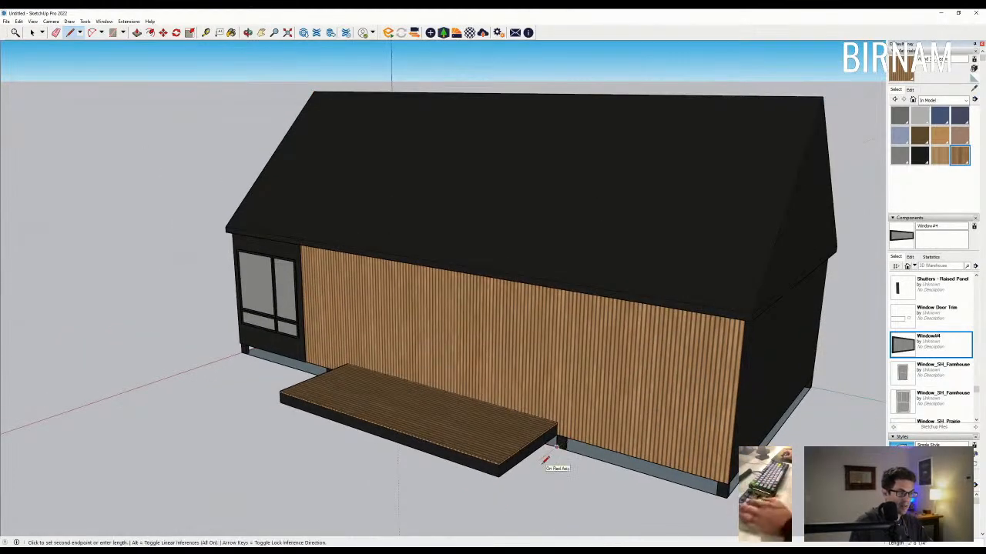
pyautogui.scroll(-2, 545, 460)
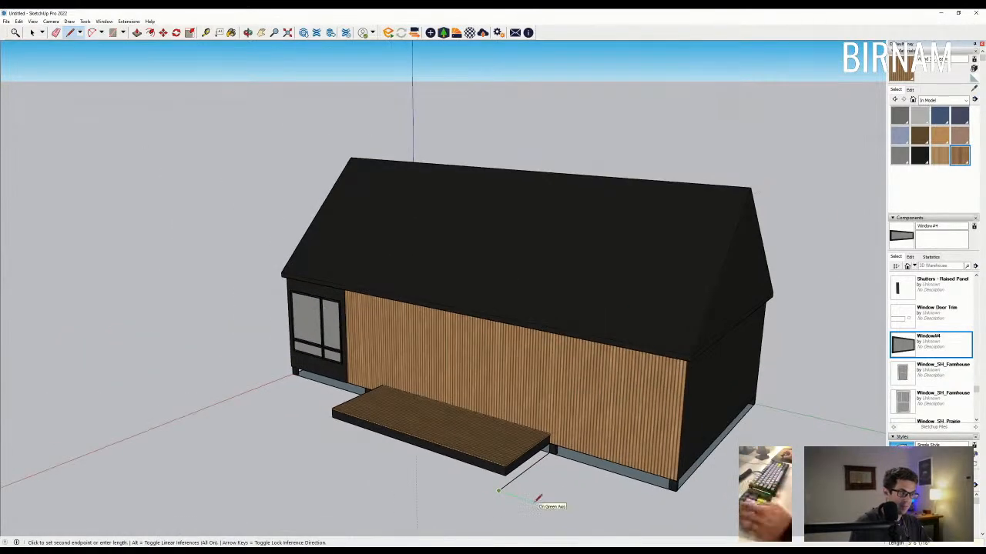
pyautogui.click(563, 459)
pyautogui.scroll(2, 565, 459)
# Step: Push/Pull the footprint upward into a tall wall at the deck's end, rising slightly above the eave
pyautogui.press('p')
pyautogui.click(566, 456)
pyautogui.click(585, 305)
pyautogui.moveTo(513, 345); pyautogui.dragTo(644, 264, button='middle')
pyautogui.scroll(3, 646, 262)
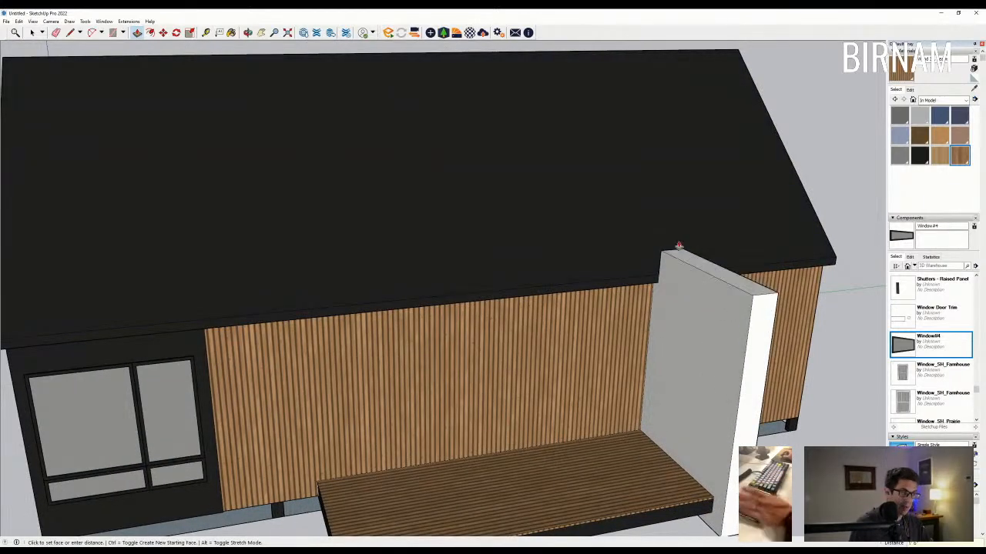
pyautogui.click(688, 260)
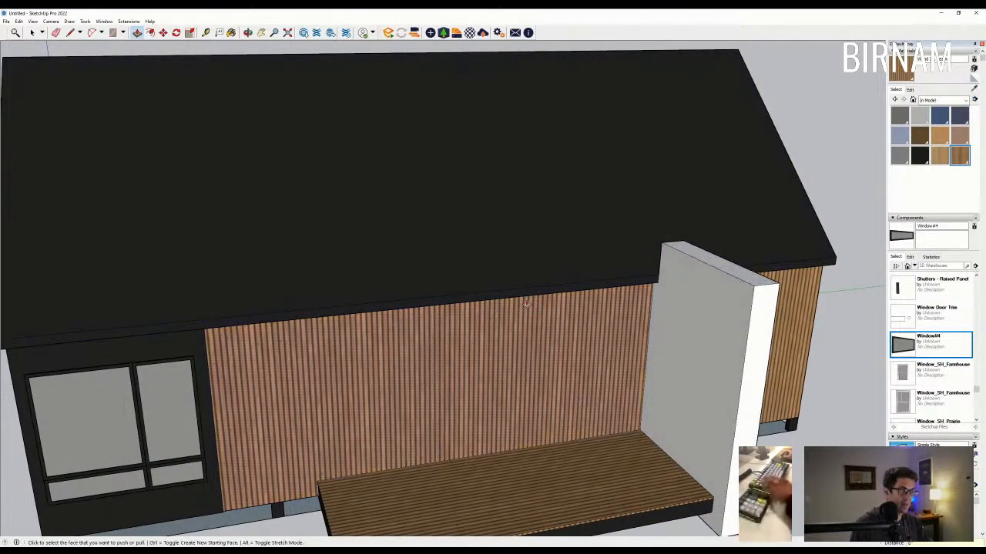
# Step: Paint the tall side wall's faces with the Stone Flagstone Ashlar material from the brick and cladding collection
pyautogui.scroll(-6, 688, 261)
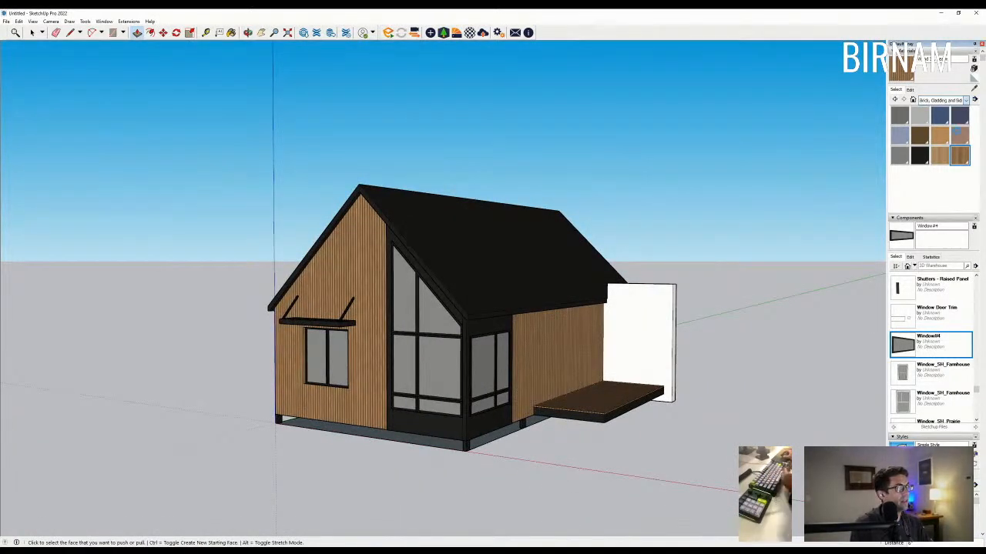
pyautogui.click(958, 149)
pyautogui.click(958, 200)
pyautogui.click(642, 330)
pyautogui.moveTo(732, 330)
pyautogui.mouseDown(button='middle')
pyautogui.moveTo(729, 391)
pyautogui.moveTo(762, 381)
pyautogui.moveTo(540, 367)
pyautogui.mouseUp(button='middle')
pyautogui.click(762, 382)
pyautogui.click(539, 367)
# Step: Recolour the stone material by matching it to the wood siding, reducing saturation to near zero and setting lightness to 65
pyautogui.click(910, 89)
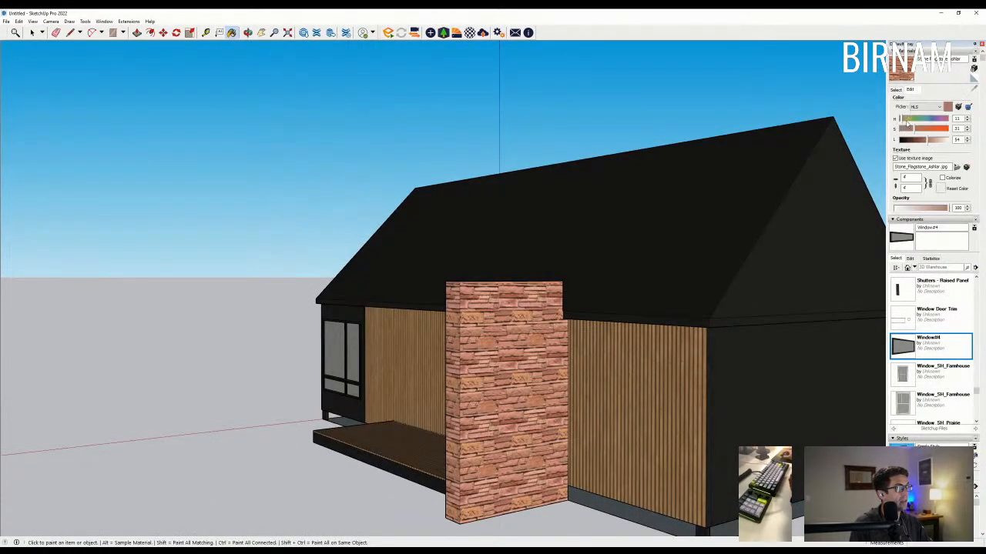
pyautogui.moveTo(906, 120); pyautogui.dragTo(907, 121)
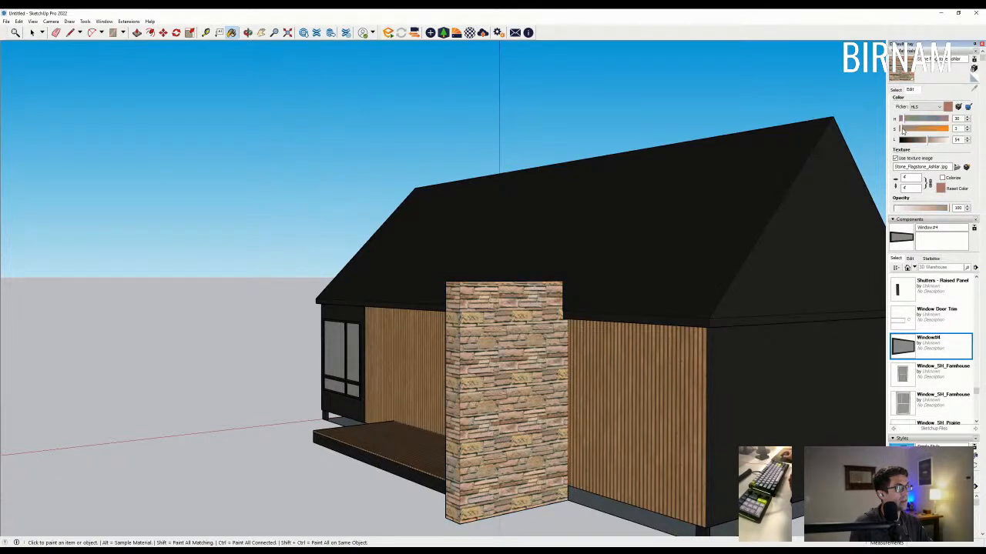
pyautogui.moveTo(472, 257); pyautogui.dragTo(598, 385, button='middle')
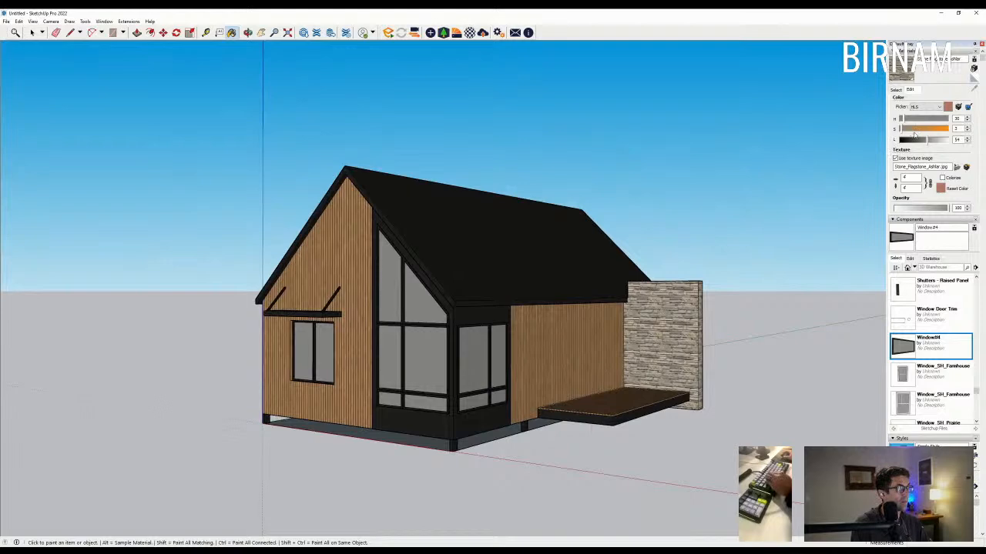
pyautogui.click(958, 107)
pyautogui.click(535, 358)
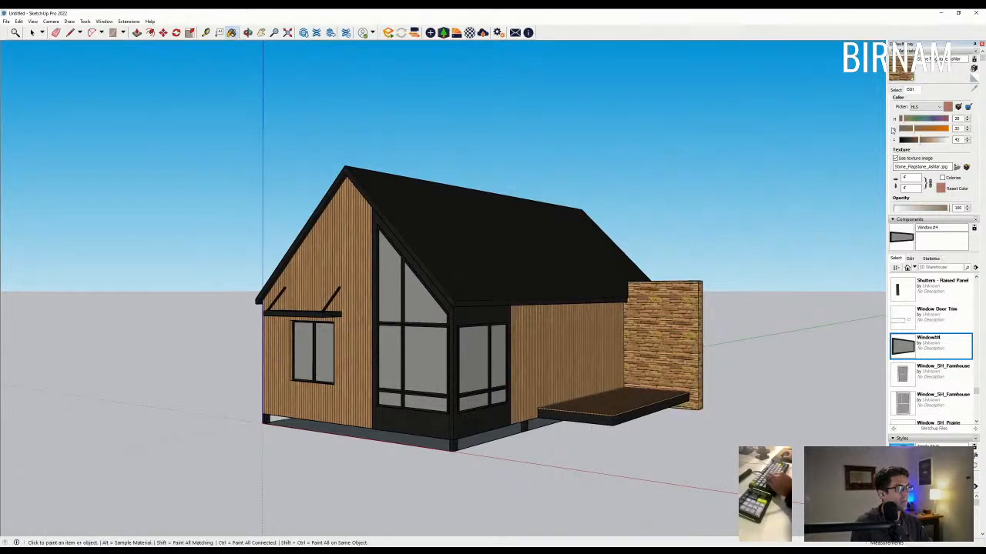
pyautogui.moveTo(920, 130)
pyautogui.mouseDown()
pyautogui.moveTo(904, 132)
pyautogui.moveTo(932, 141)
pyautogui.mouseUp()
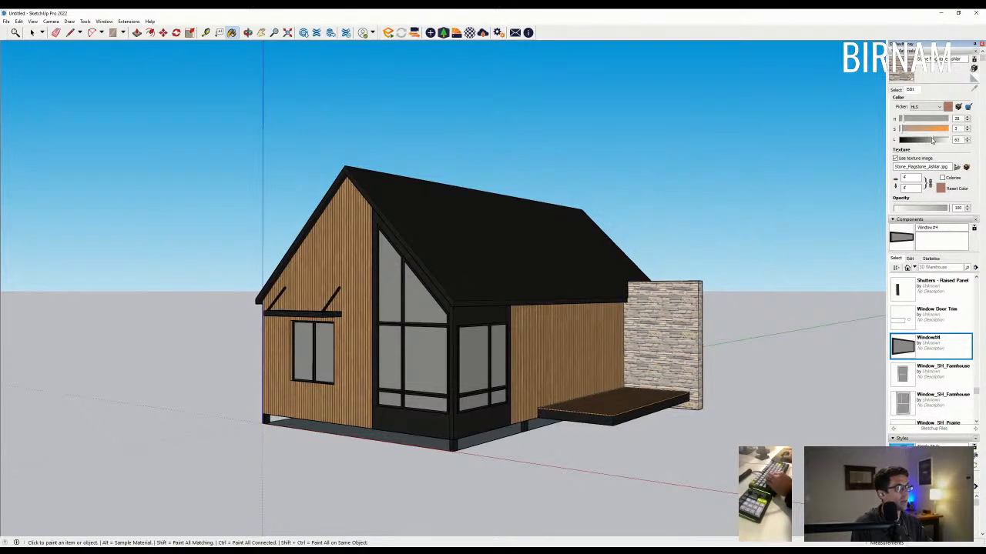
pyautogui.moveTo(734, 301); pyautogui.dragTo(579, 387, button='middle')
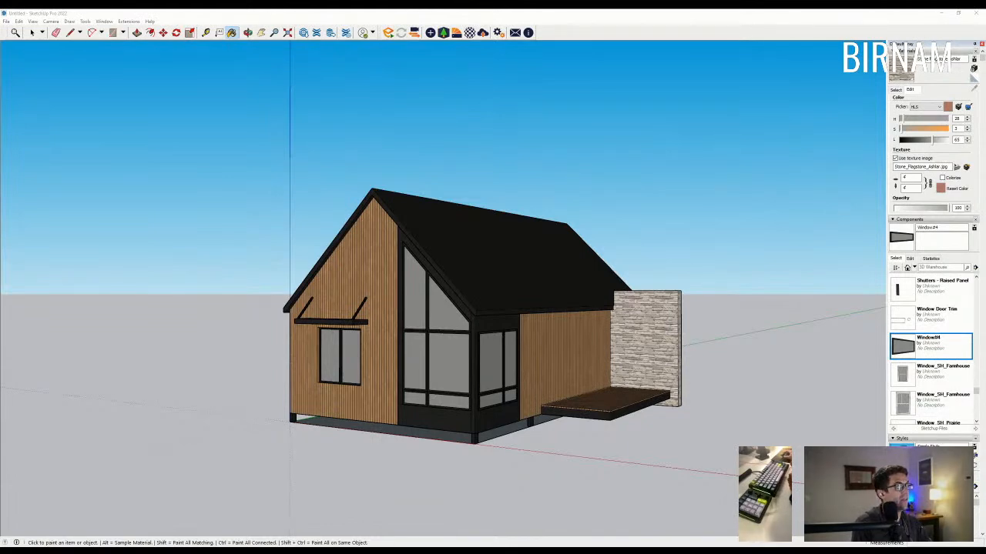
# Step: Push/Pull the deck's top face up to the roof eave as a new volume
pyautogui.moveTo(622, 254); pyautogui.dragTo(607, 366, button='middle')
pyautogui.press('l')
pyautogui.scroll(4, 607, 367)
pyautogui.press('p')
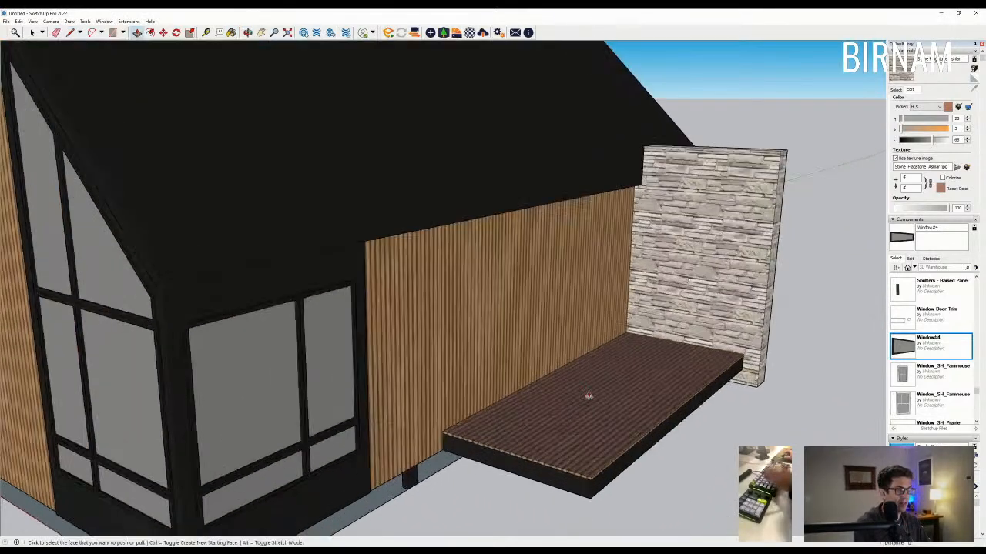
pyautogui.click(561, 410)
pyautogui.click(408, 232)
# Step: Erase the new volume's outer vertical edges to leave a canopy plane, and repaint the side wall's inner face with stone
pyautogui.press('e')
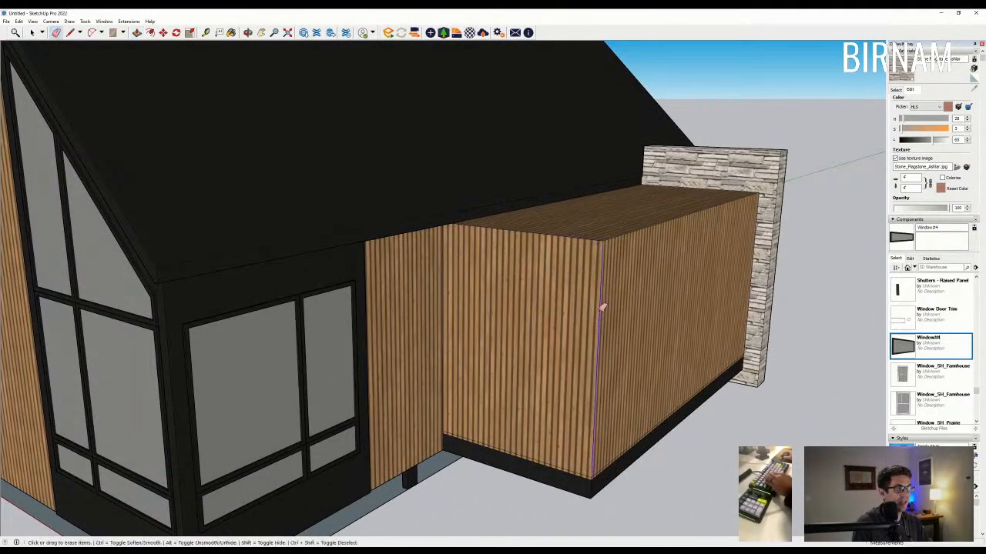
pyautogui.click(601, 310)
pyautogui.moveTo(597, 296); pyautogui.dragTo(445, 271, button='middle')
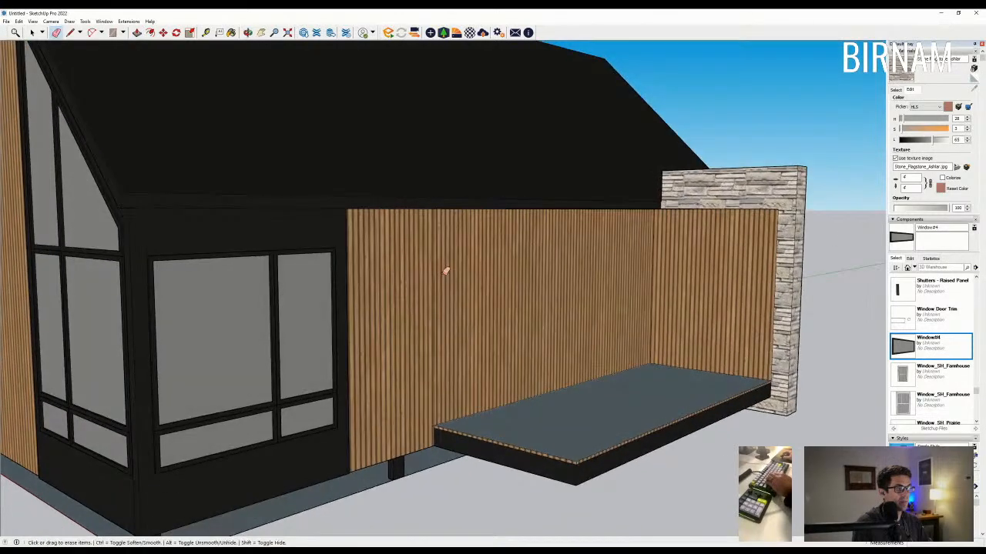
pyautogui.click(771, 260)
pyautogui.moveTo(770, 260); pyautogui.dragTo(853, 152, button='middle')
pyautogui.press('b')
pyautogui.click(751, 265)
# Step: Push/Pull the canopy's underside to give the canopy thickness
pyautogui.scroll(-3, 739, 270)
pyautogui.moveTo(739, 270)
pyautogui.mouseDown(button='middle')
pyautogui.moveTo(680, 274)
pyautogui.moveTo(581, 330)
pyautogui.moveTo(602, 200)
pyautogui.mouseUp(button='middle')
pyautogui.scroll(2, 601, 251)
pyautogui.press('p')
pyautogui.scroll(3, 606, 224)
pyautogui.click(601, 200)
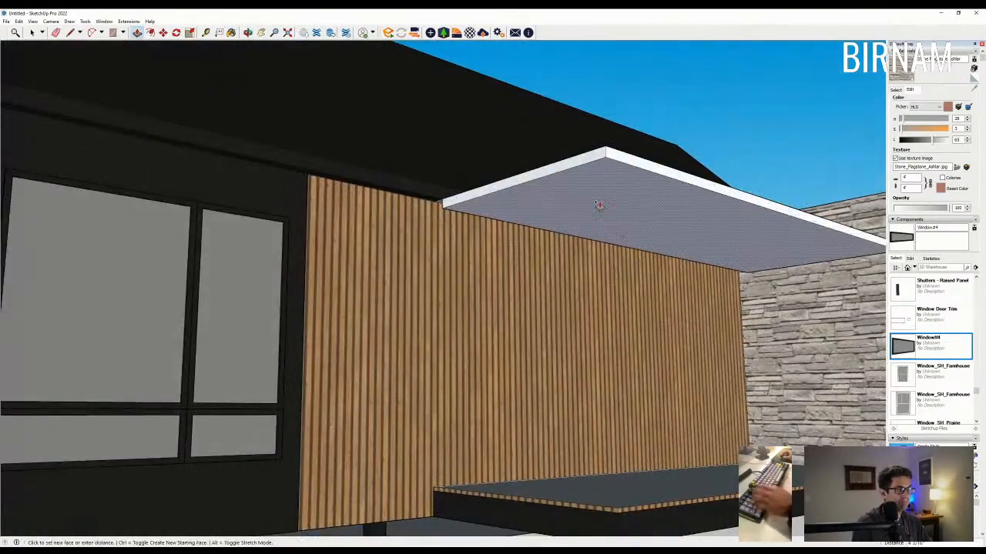
# Step: Extend the canopy's back face to the cabin wall and erase the leftover seam edges
pyautogui.moveTo(524, 260); pyautogui.dragTo(562, 246, button='middle')
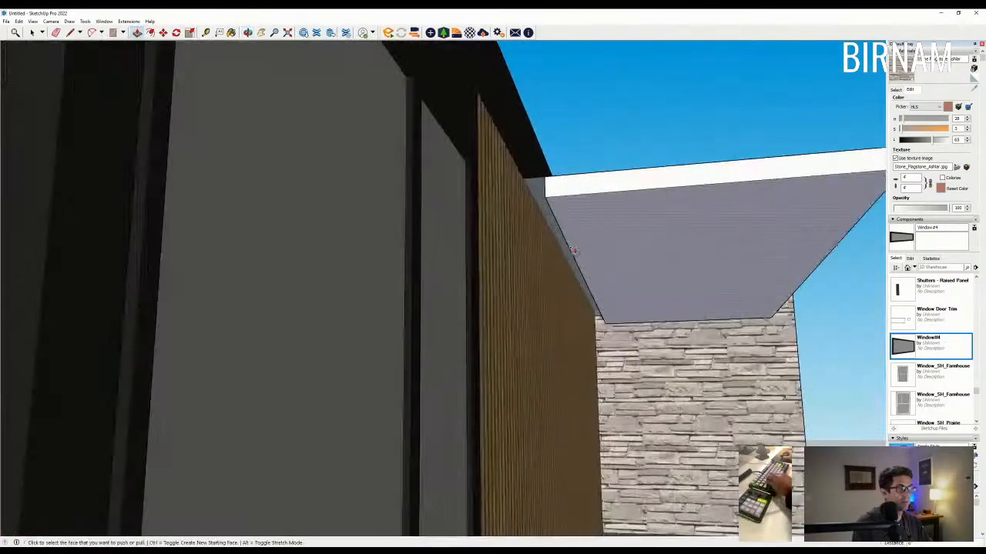
pyautogui.press('e')
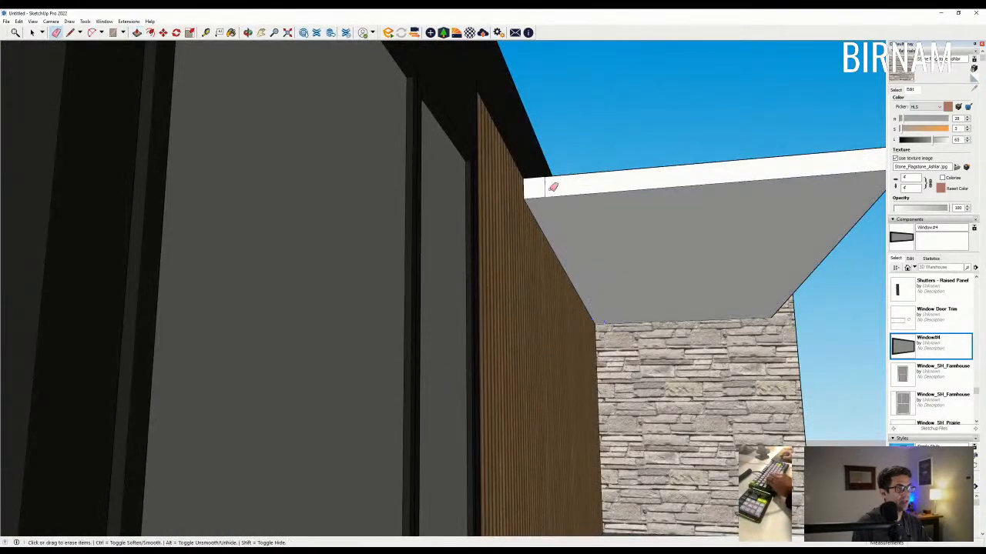
pyautogui.moveTo(587, 205); pyautogui.dragTo(489, 233, button='middle')
pyautogui.moveTo(392, 231); pyautogui.dragTo(422, 360, button='middle')
# Step: Push/Pull a second layer up from the canopy's top and extend it past the lower layer as an overhang
pyautogui.press('l')
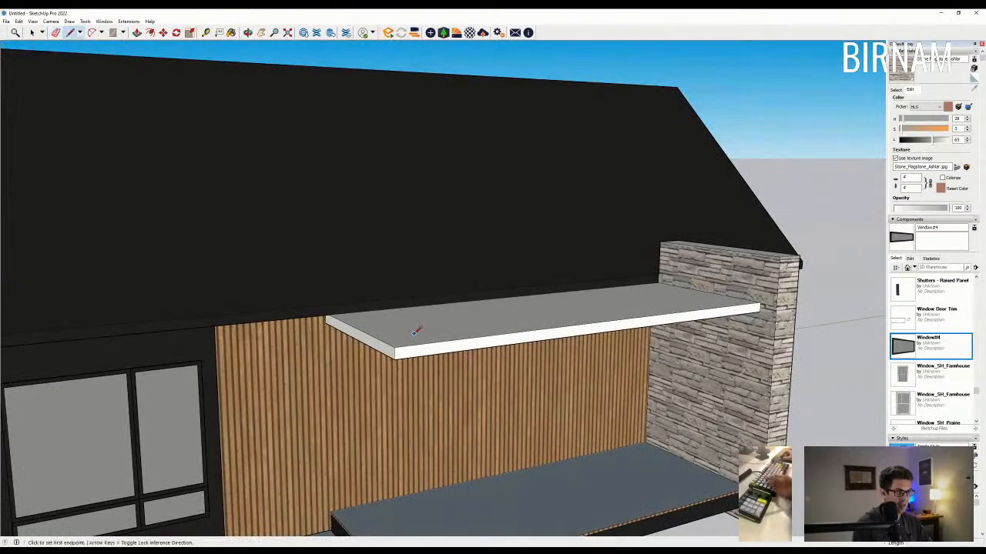
pyautogui.press('p')
pyautogui.scroll(1, 416, 340)
pyautogui.click(409, 338)
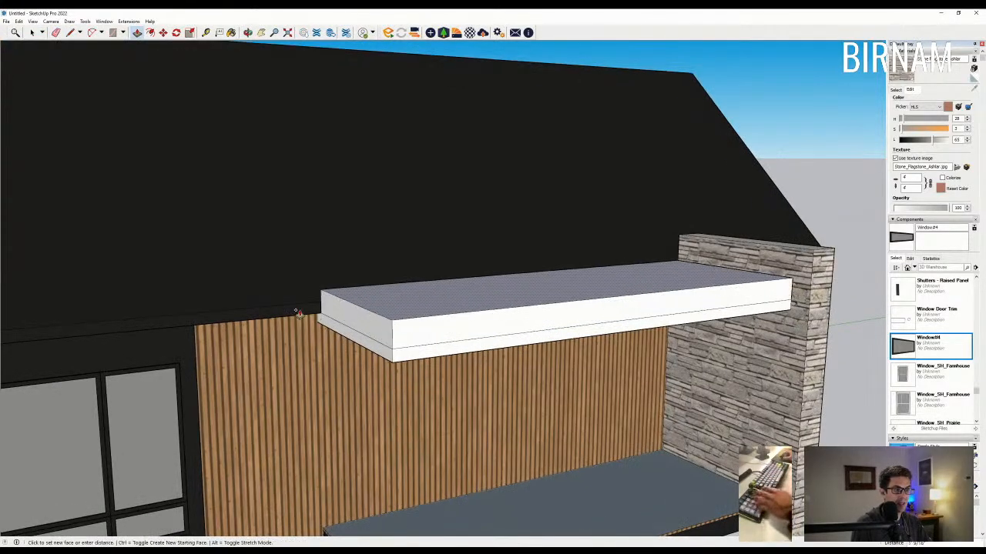
pyautogui.click(295, 308)
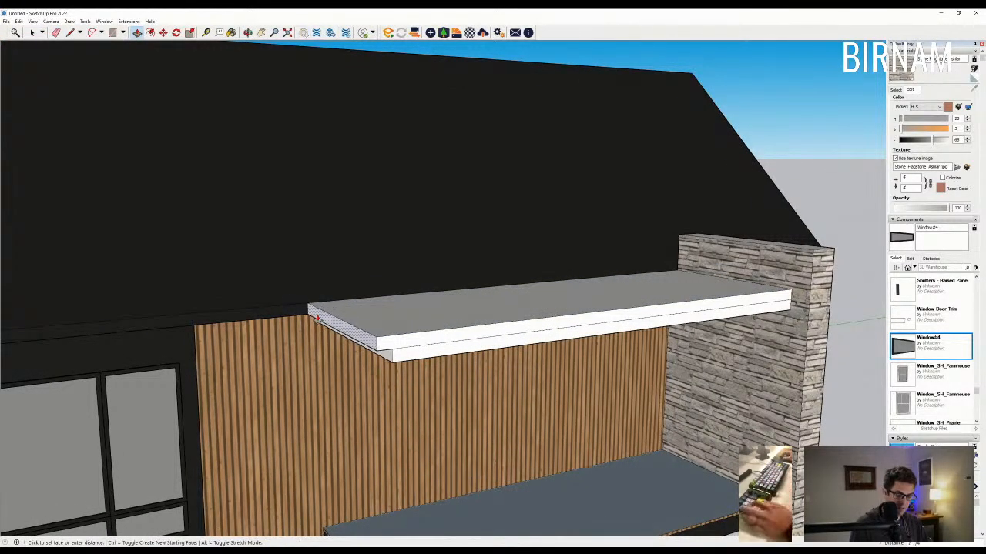
pyautogui.moveTo(401, 340); pyautogui.dragTo(697, 261, button='middle')
pyautogui.press('l')
pyautogui.click(699, 251)
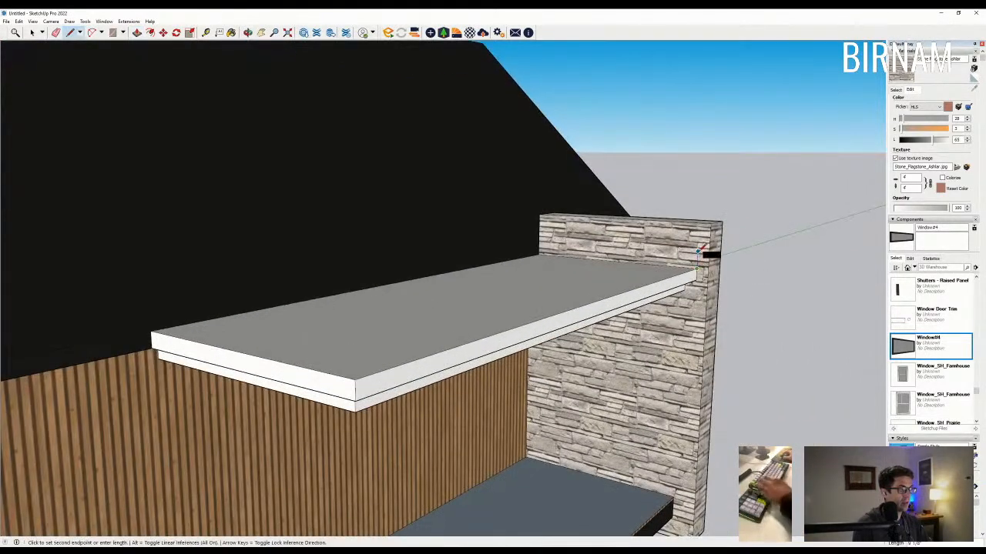
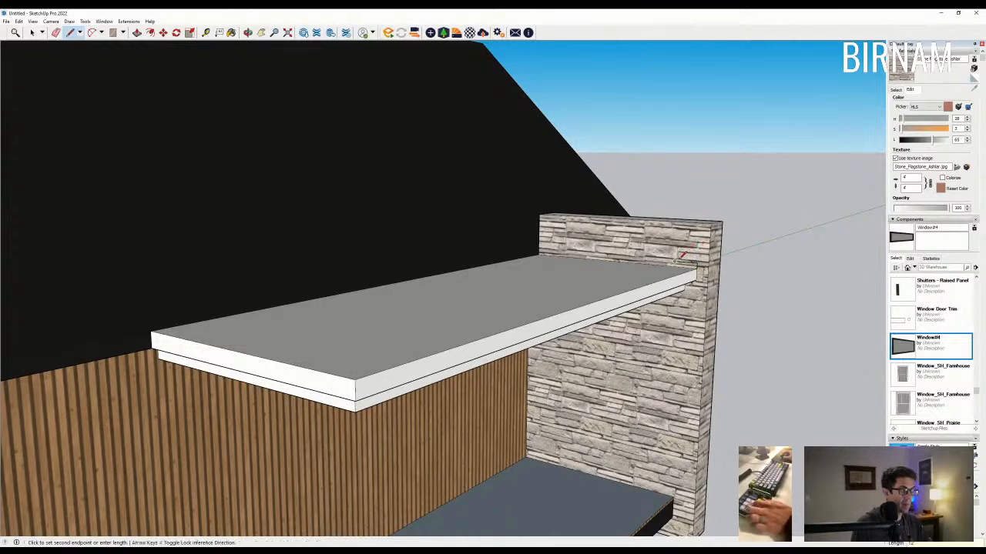
pyautogui.scroll(2, 695, 266)
pyautogui.press('e')
pyautogui.scroll(-2, 698, 267)
pyautogui.press('l')
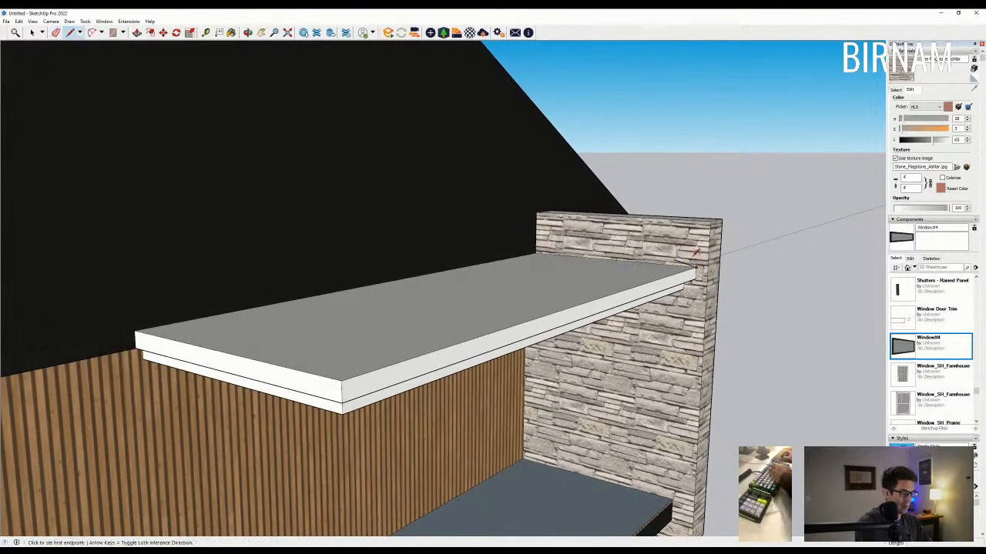
pyautogui.click(680, 258)
pyautogui.moveTo(679, 259); pyautogui.dragTo(501, 214, button='middle')
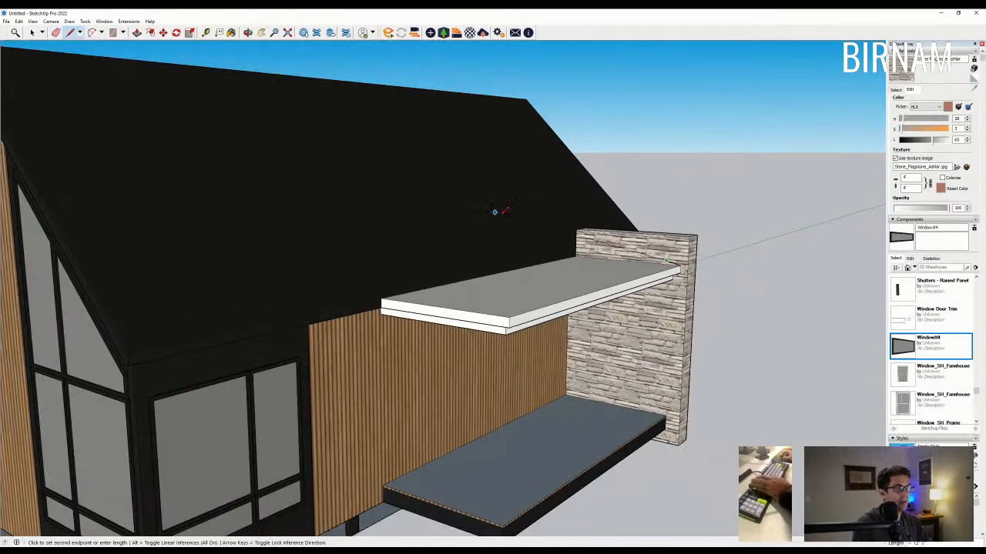
pyautogui.press('Escape')
# Step: Draw a sloped profile from the cabin roof to the canopy, Push/Pull it across the canopy as a shed roof, and erase the leftover edges
pyautogui.click(545, 218)
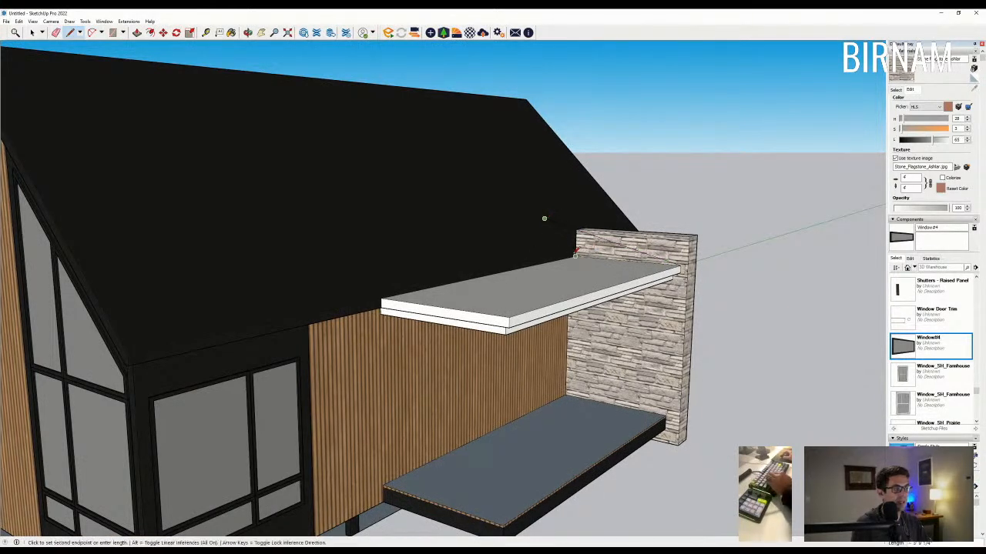
pyautogui.click(575, 254)
pyautogui.press('p')
pyautogui.click(559, 236)
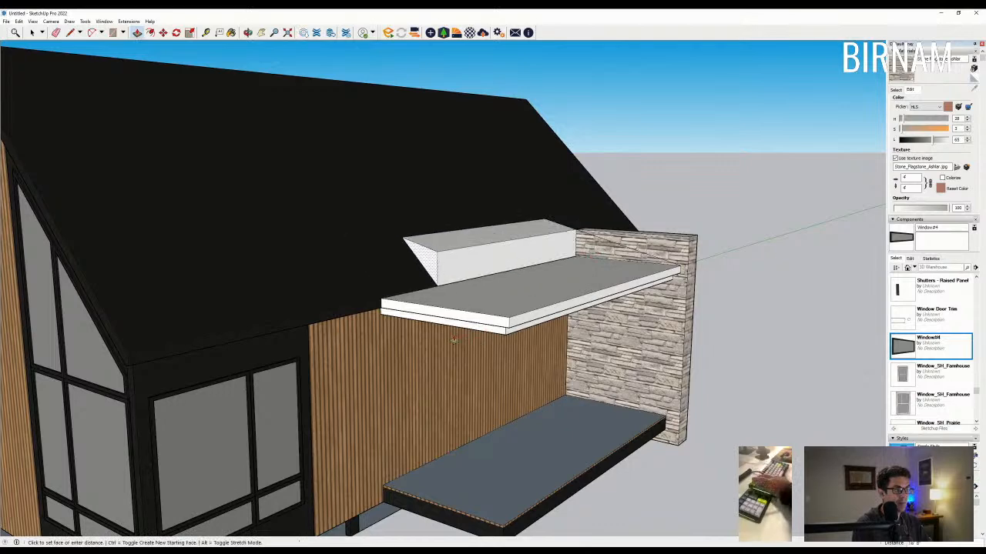
pyautogui.click(436, 307)
pyautogui.click(625, 251)
pyautogui.click(502, 325)
pyautogui.press('e')
pyautogui.click(381, 277)
pyautogui.click(409, 253)
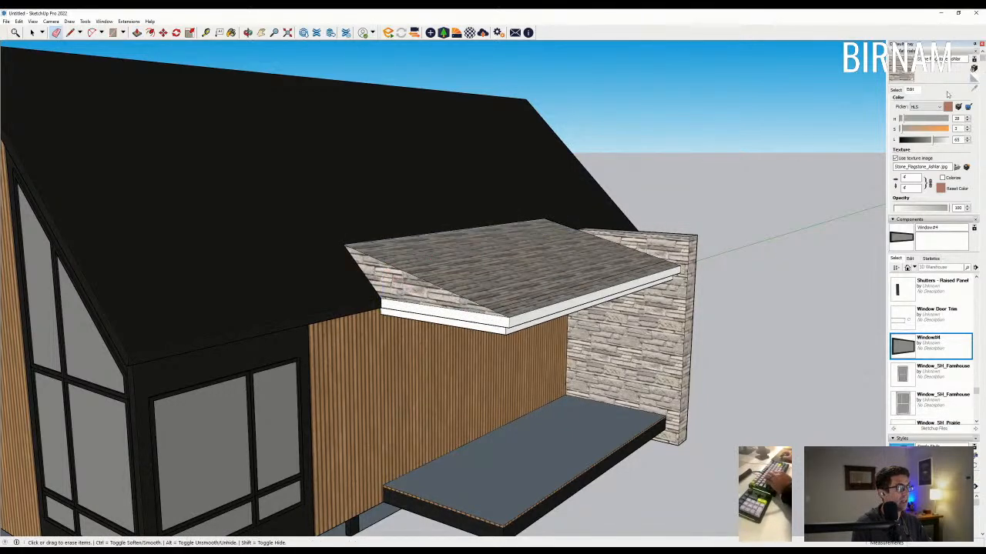
# Step: Push/Pull the stone side wall's top face up to the height of the canopy roof's upper edge
pyautogui.click(897, 91)
pyautogui.scroll(-3, 577, 242)
pyautogui.moveTo(578, 242); pyautogui.dragTo(543, 291, button='middle')
pyautogui.moveTo(770, 235)
pyautogui.mouseDown(button='middle')
pyautogui.moveTo(680, 253)
pyautogui.moveTo(546, 324)
pyautogui.moveTo(493, 288)
pyautogui.mouseUp(button='middle')
pyautogui.scroll(1, 547, 324)
pyautogui.scroll(2, 547, 324)
pyautogui.press('p')
pyautogui.click(493, 288)
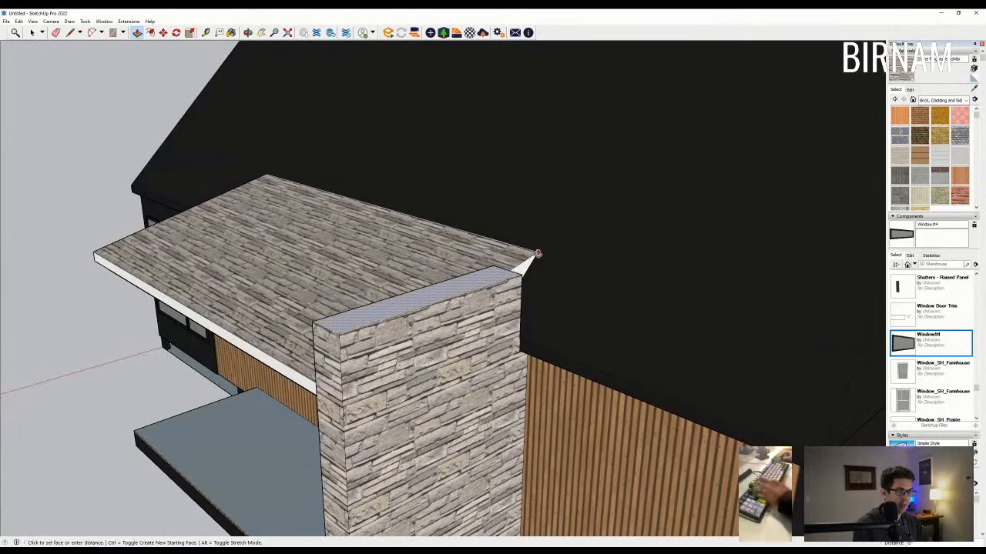
pyautogui.click(536, 255)
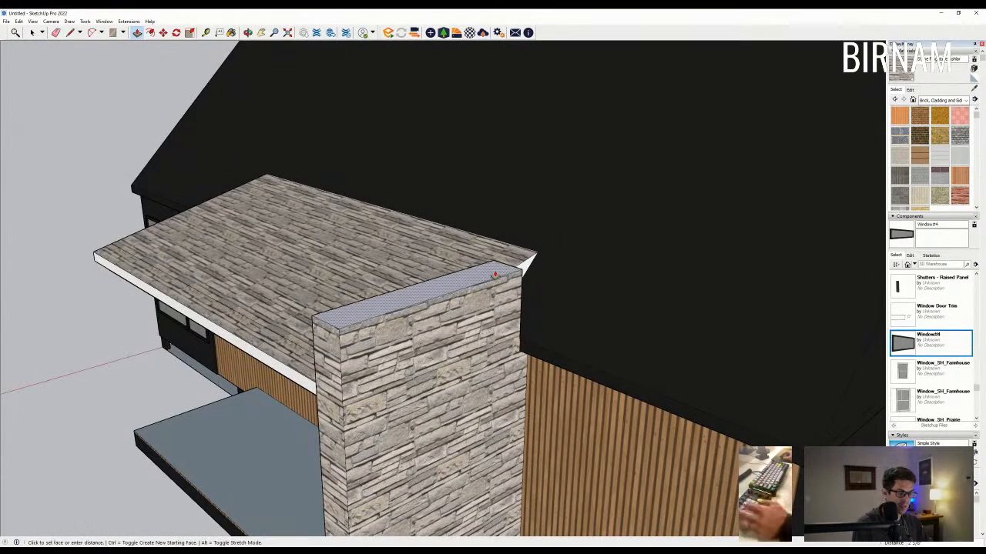
# Step: Draw lines extending the stone wall's top back into the cabin roof to close the gap, and clean up the joint
pyautogui.moveTo(536, 255); pyautogui.dragTo(517, 286, button='middle')
pyautogui.press('l')
pyautogui.click(428, 294)
pyautogui.click(488, 278)
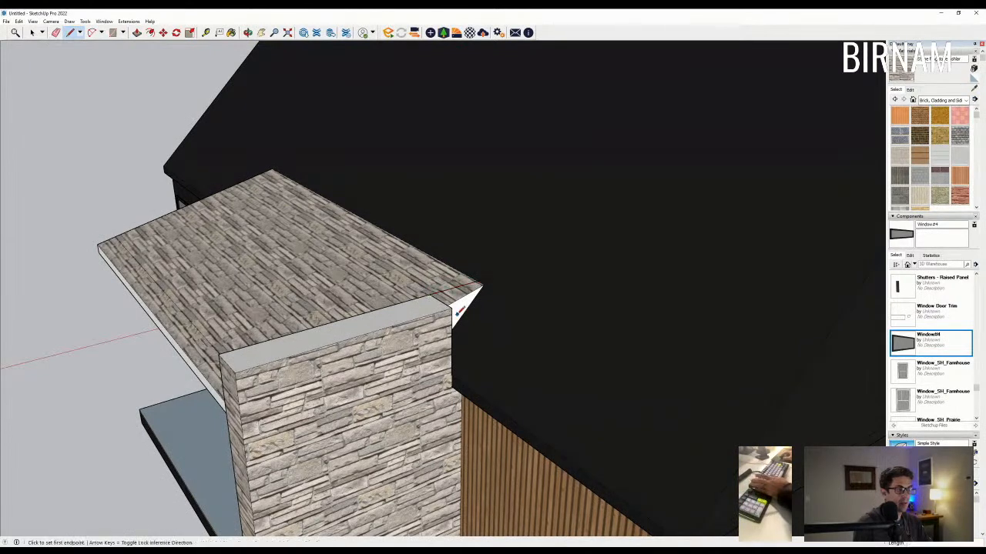
pyautogui.click(453, 303)
pyautogui.click(510, 290)
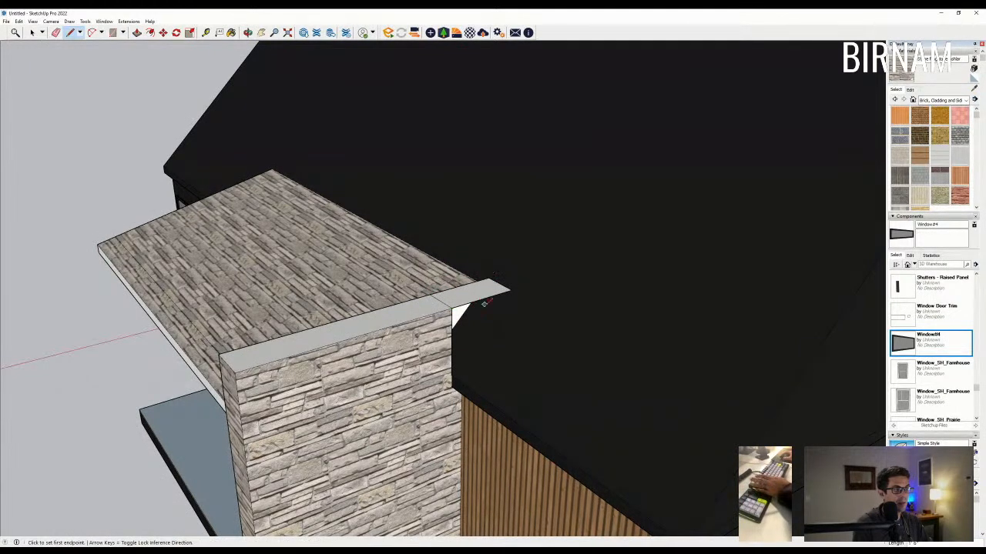
pyautogui.press('e')
pyautogui.moveTo(513, 290); pyautogui.dragTo(594, 248, button='middle')
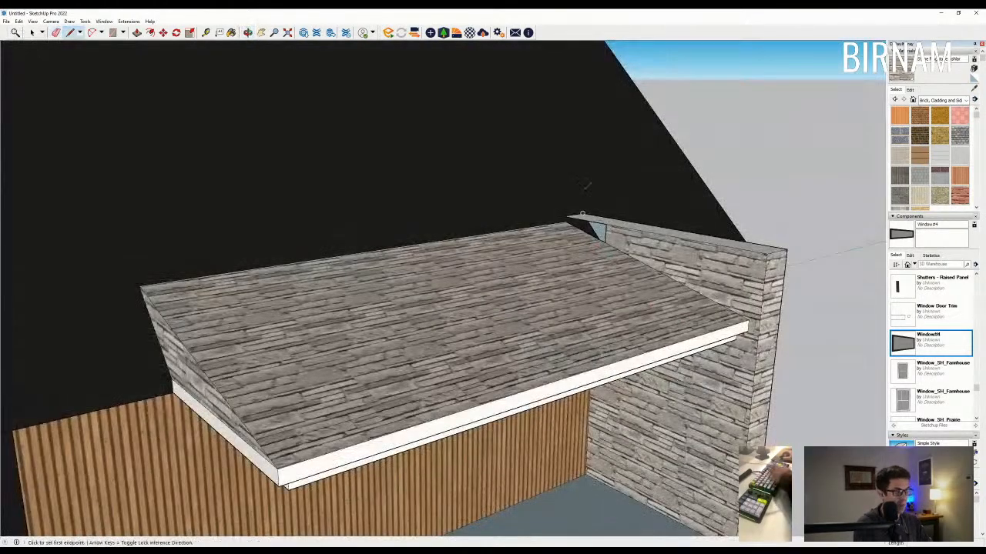
pyautogui.scroll(2, 592, 202)
pyautogui.press('e')
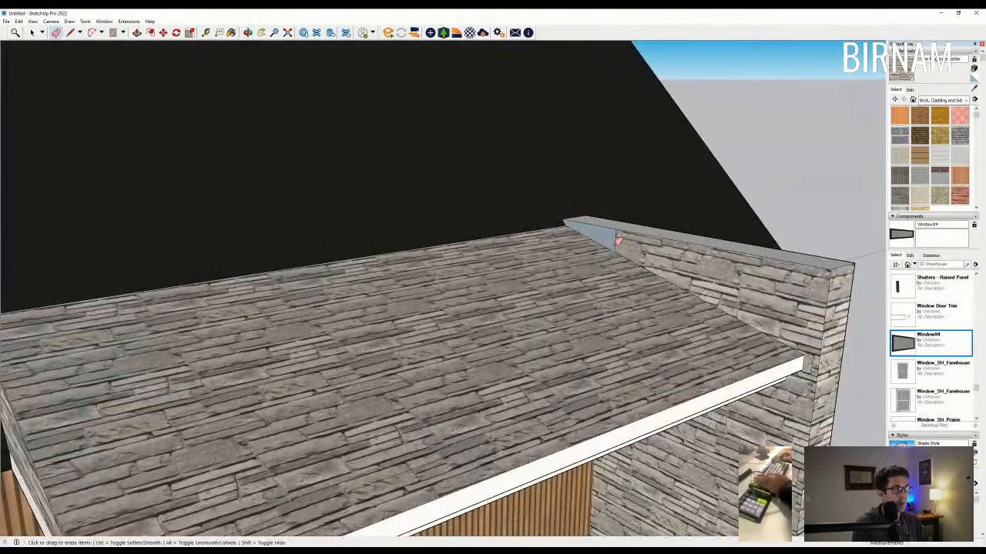
pyautogui.scroll(-3, 676, 295)
# Step: Push/Pull a thin cap up from the stone wall's top with overhanging sides, and erase the seam edges beside the cabin roof
pyautogui.scroll(2, 703, 274)
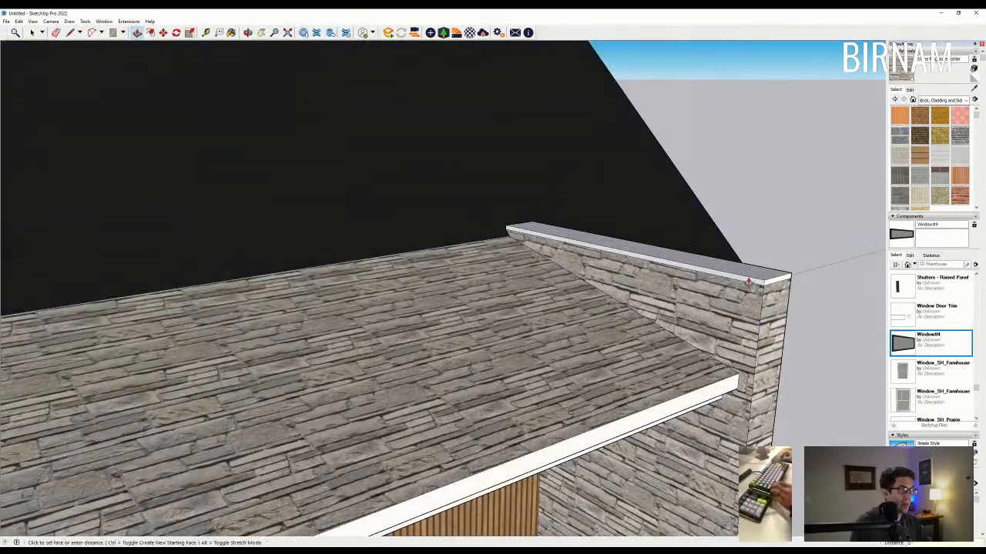
pyautogui.click(739, 280)
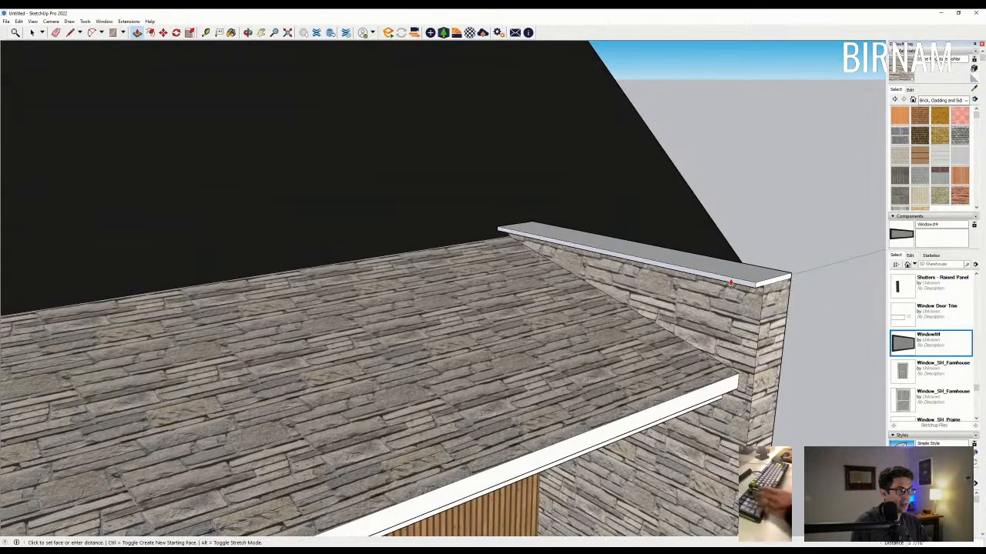
pyautogui.click(768, 284)
pyautogui.moveTo(772, 285); pyautogui.dragTo(350, 363, button='middle')
pyautogui.scroll(-5, 578, 325)
pyautogui.scroll(5, 561, 325)
pyautogui.click(552, 325)
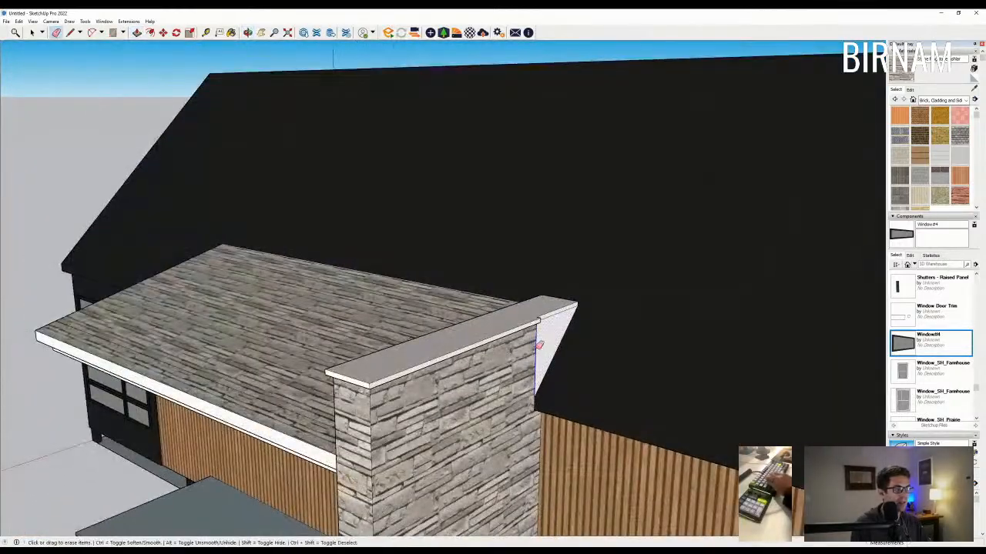
pyautogui.moveTo(552, 325); pyautogui.dragTo(530, 328, button='middle')
pyautogui.click(530, 327)
pyautogui.moveTo(415, 358); pyautogui.dragTo(590, 338, button='middle')
pyautogui.scroll(-6, 594, 327)
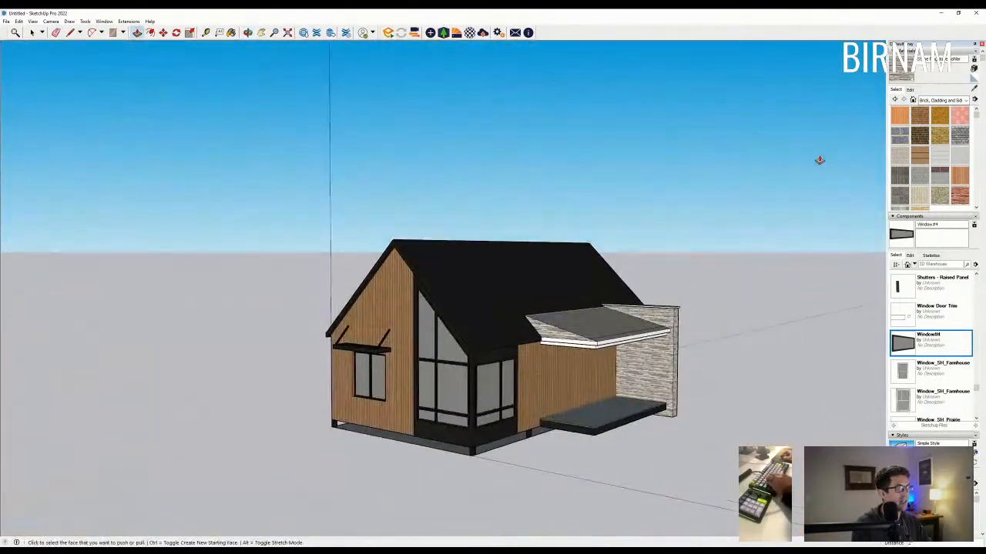
# Step: Sample the cabin's black material and paint the canopy's underside, fascia layers and sloped top with it
pyautogui.click(972, 90)
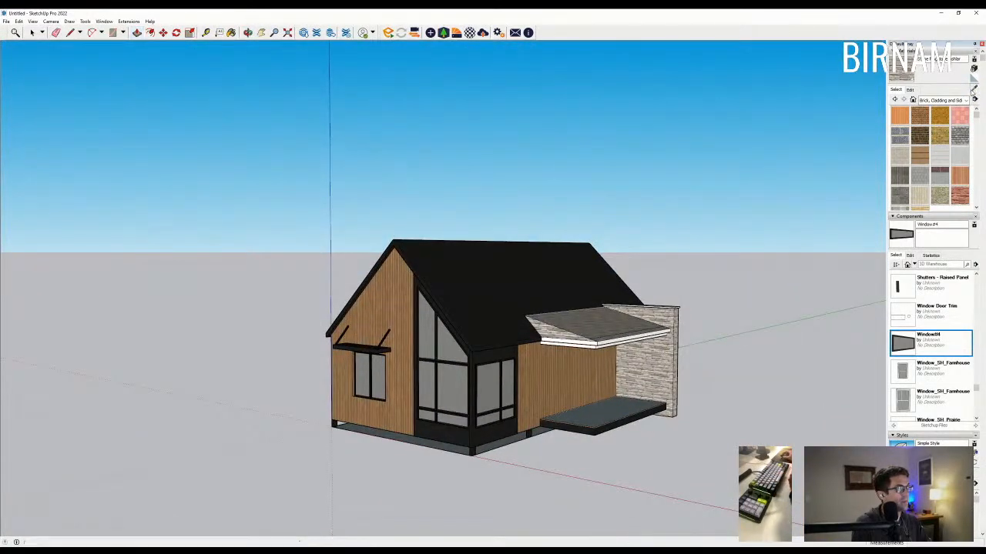
pyautogui.click(513, 314)
pyautogui.scroll(8, 586, 331)
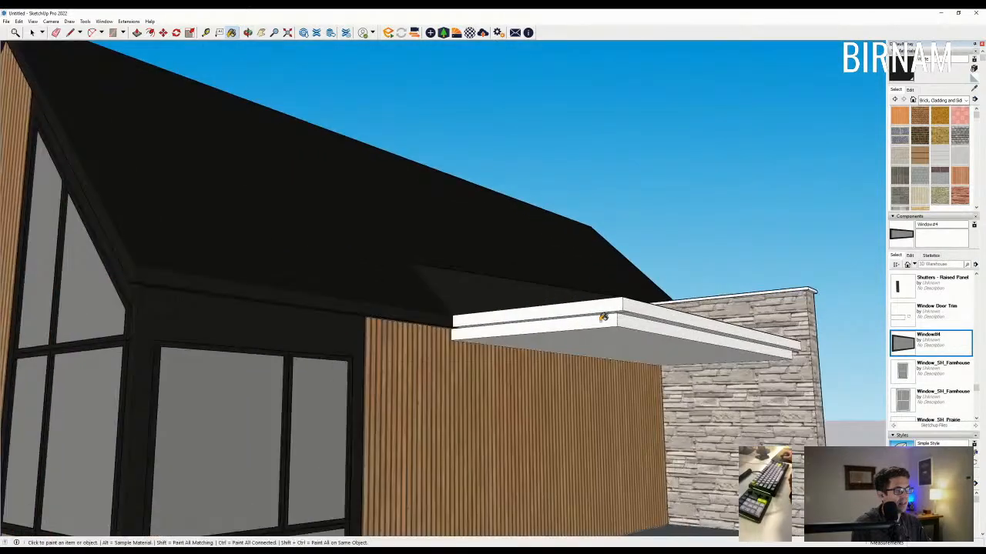
pyautogui.click(602, 320)
pyautogui.click(616, 336)
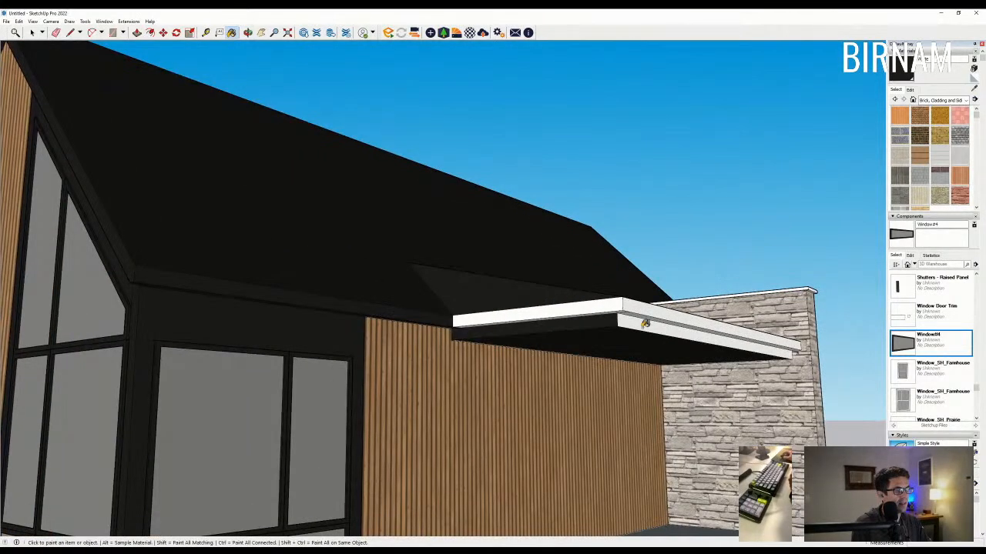
pyautogui.click(643, 325)
pyautogui.click(631, 312)
pyautogui.click(619, 306)
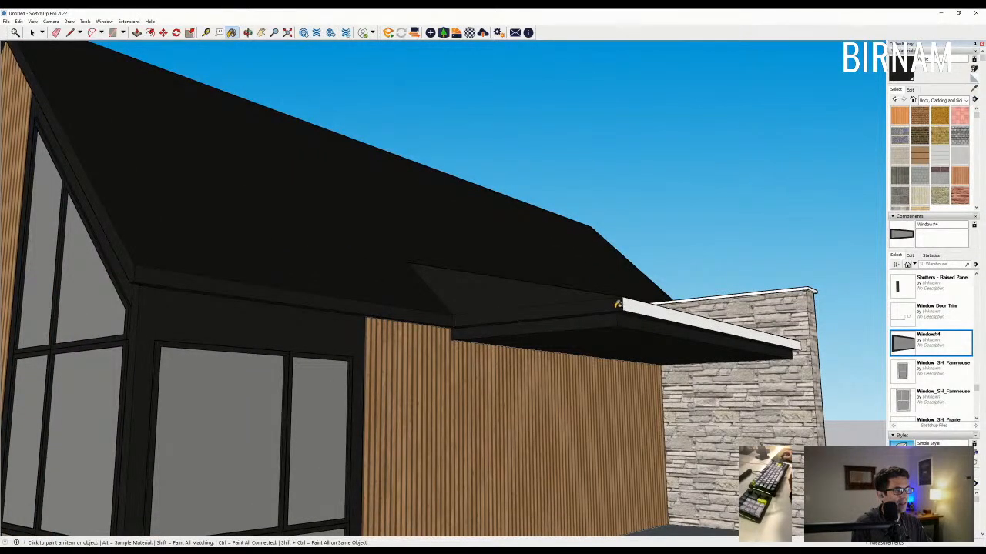
pyautogui.click(647, 307)
pyautogui.scroll(-10, 647, 308)
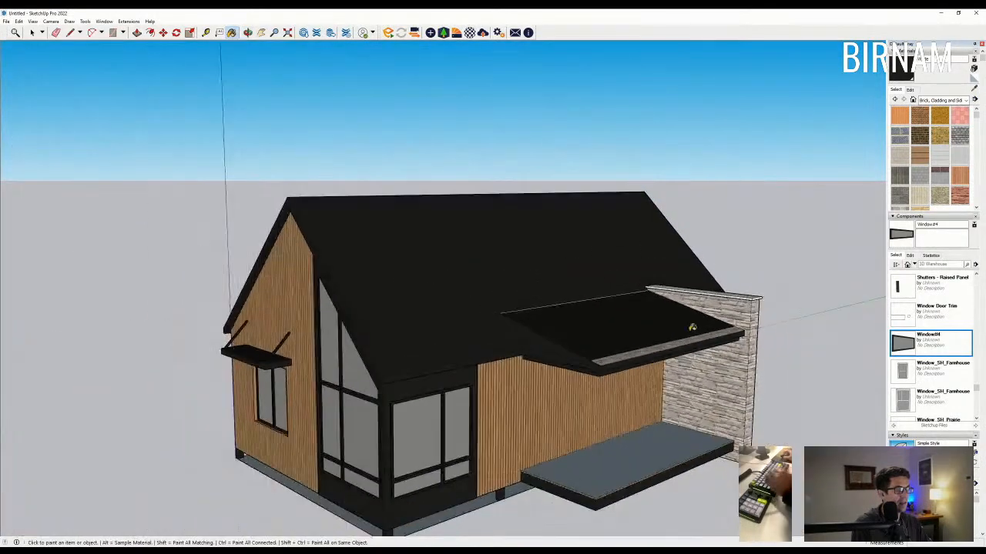
pyautogui.click(670, 343)
pyautogui.press('e')
pyautogui.scroll(-5, 639, 330)
pyautogui.moveTo(615, 372); pyautogui.dragTo(576, 363, button='middle')
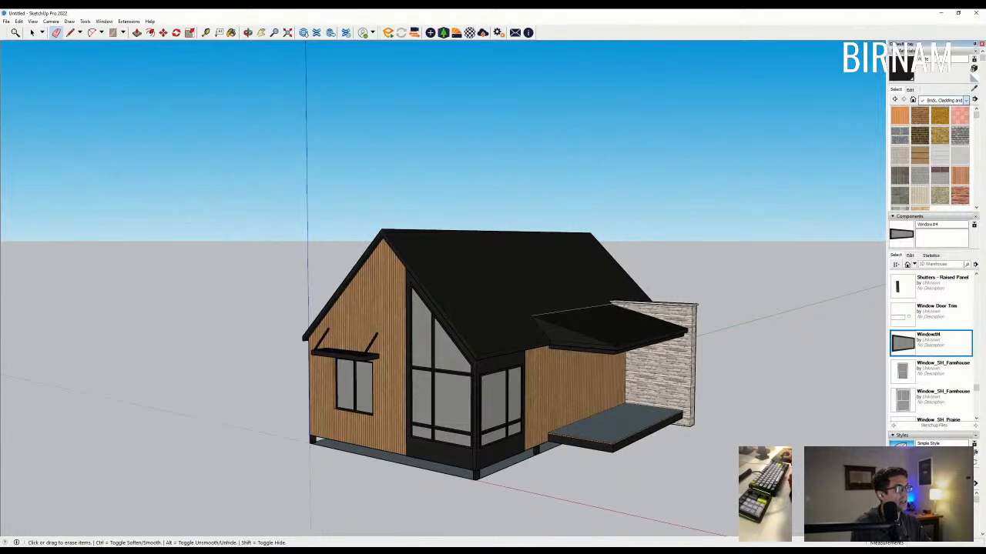
# Step: Paint the cabin roof slopes and the canopy's sloped top with the asphalt shingle material from the Roofing collection
pyautogui.click(954, 162)
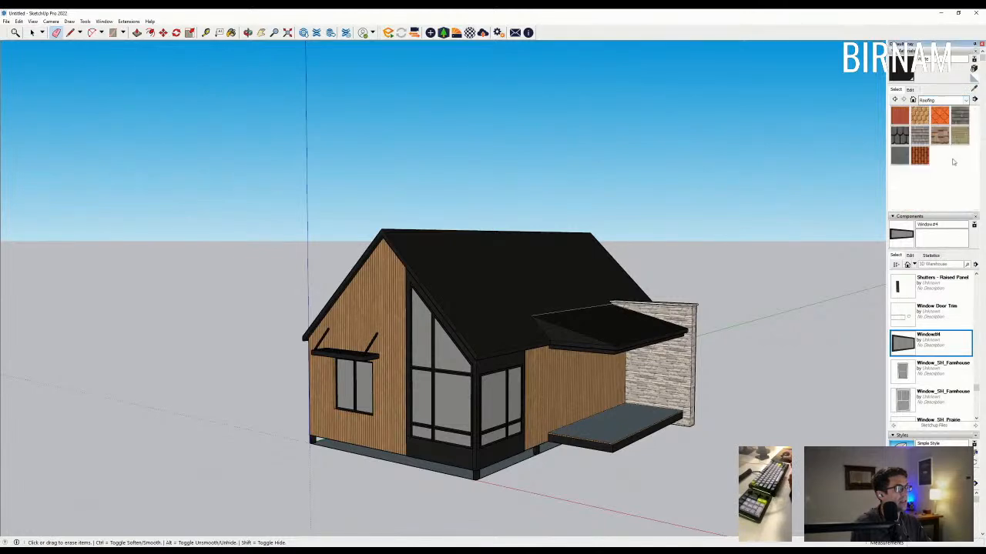
pyautogui.click(960, 115)
pyautogui.click(622, 305)
pyautogui.moveTo(622, 305)
pyautogui.mouseDown(button='middle')
pyautogui.moveTo(434, 206)
pyautogui.moveTo(431, 273)
pyautogui.mouseUp(button='middle')
pyautogui.click(417, 255)
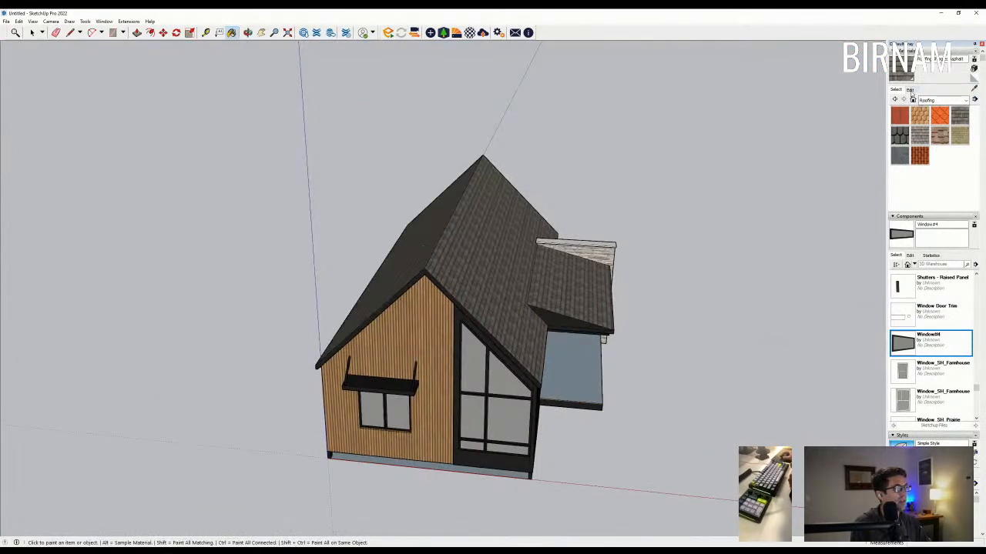
# Step: Darken the asphalt shingle material to a lightness of about 9
pyautogui.click(910, 91)
pyautogui.moveTo(918, 141); pyautogui.dragTo(906, 141)
pyautogui.moveTo(687, 376); pyautogui.dragTo(603, 319, button='middle')
pyautogui.scroll(2, 603, 405)
pyautogui.moveTo(603, 406); pyautogui.dragTo(567, 345, button='middle')
pyautogui.scroll(2, 645, 325)
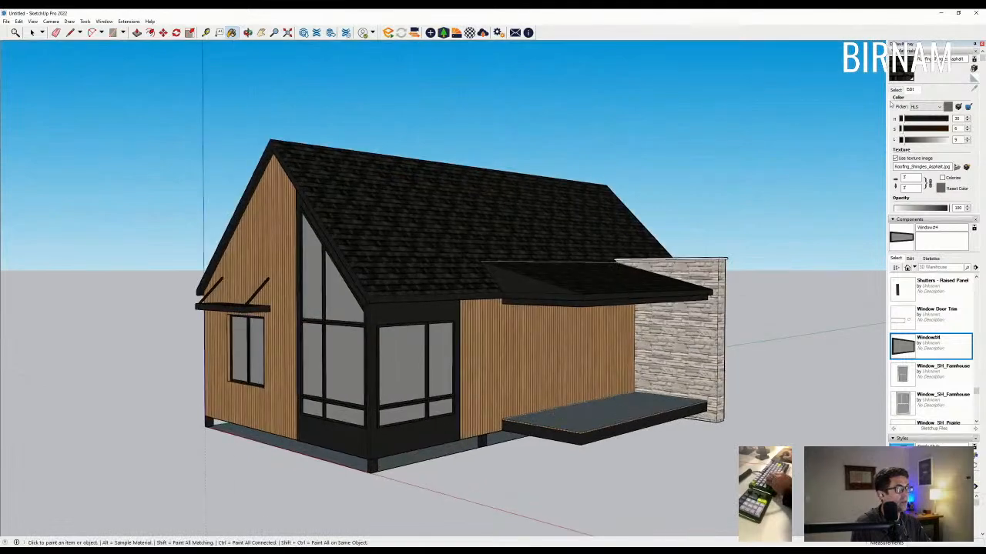
# Step: Sample the wood slat material from the side wall and paint the deck's top surface with it
pyautogui.click(896, 90)
pyautogui.click(974, 89)
pyautogui.click(581, 365)
pyautogui.click(581, 411)
# Step: Copy the short foundation post under the side wall to beneath the deck's outer front corner
pyautogui.moveTo(585, 431)
pyautogui.mouseDown(button='middle')
pyautogui.moveTo(613, 476)
pyautogui.moveTo(593, 377)
pyautogui.mouseUp(button='middle')
pyautogui.click(32, 32)
pyautogui.scroll(2, 478, 418)
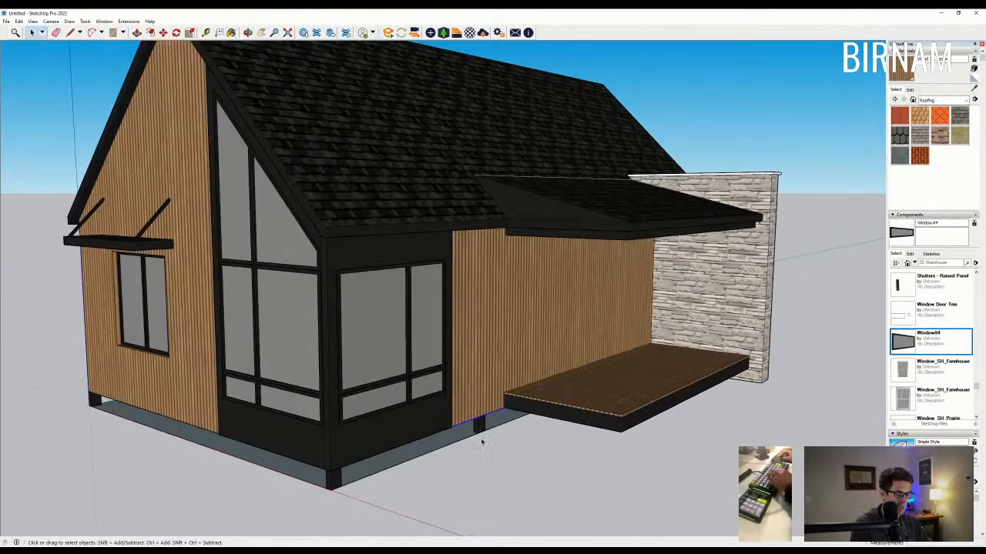
pyautogui.scroll(3, 482, 433)
pyautogui.press('m')
pyautogui.press('ctrl')
pyautogui.click(473, 420)
pyautogui.click(653, 442)
pyautogui.moveTo(652, 444); pyautogui.dragTo(543, 454, button='middle')
pyautogui.scroll(-2, 543, 454)
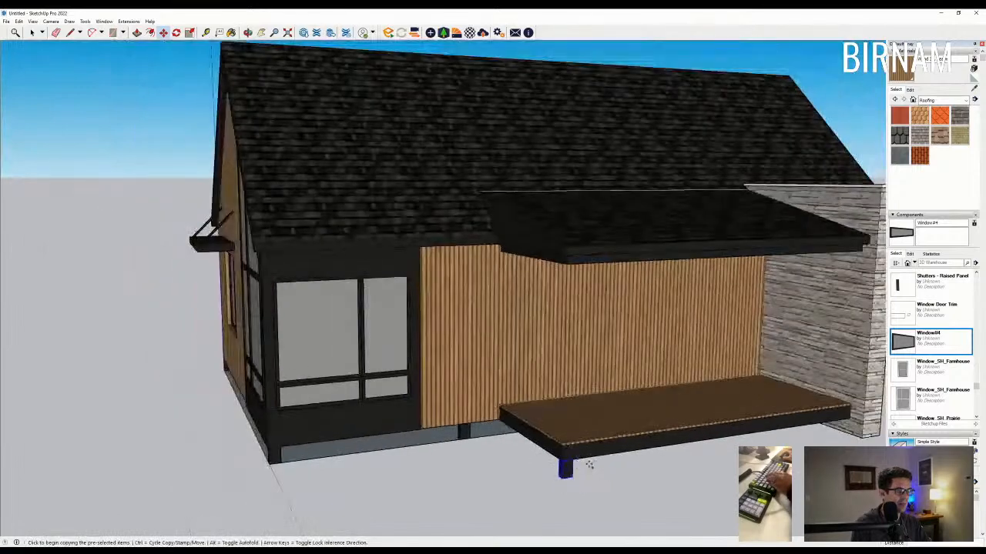
# Step: Copy the deck's corner post along the outer deck edge to form a second support post
pyautogui.scroll(4, 568, 460)
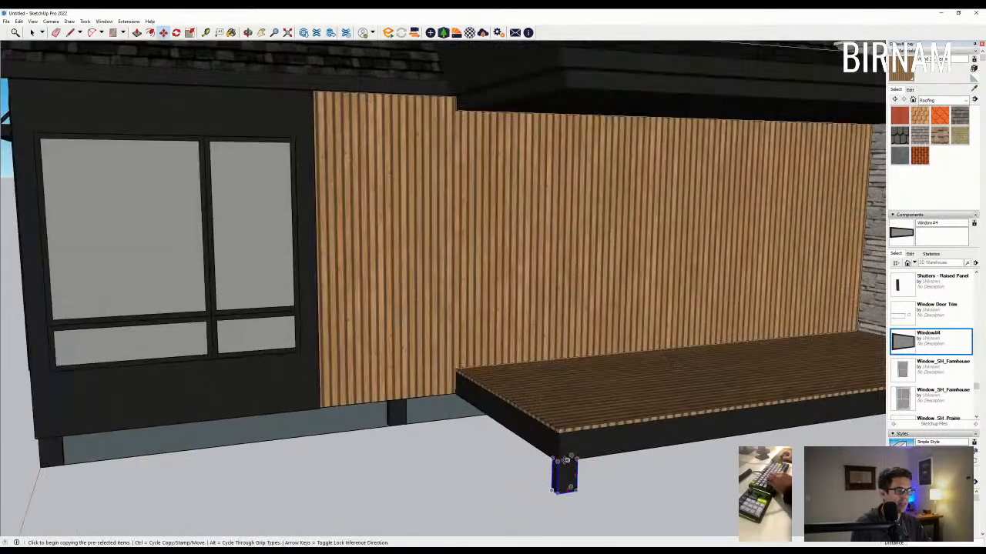
pyautogui.click(563, 462)
pyautogui.scroll(-3, 422, 469)
pyautogui.moveTo(421, 470); pyautogui.dragTo(561, 478, button='middle')
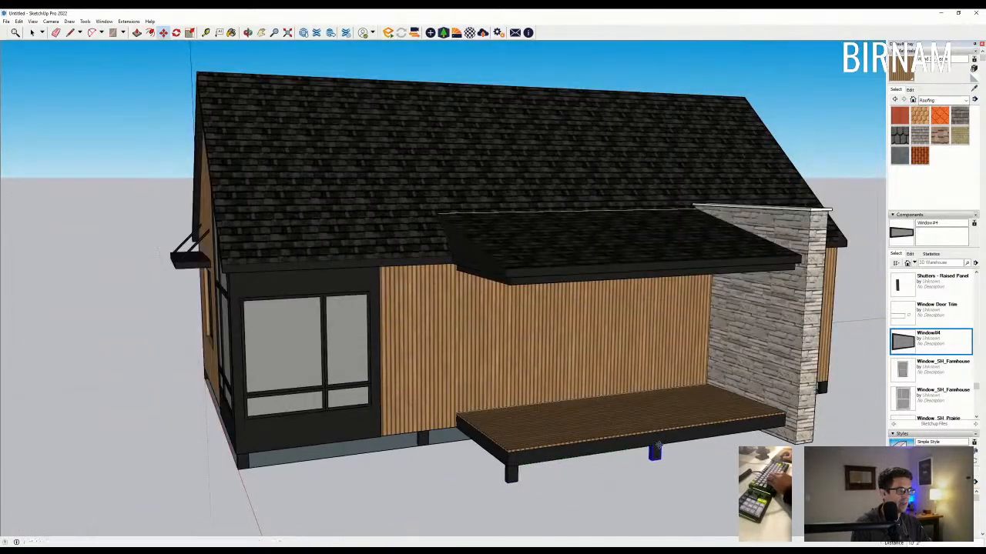
pyautogui.click(657, 445)
pyautogui.moveTo(657, 445); pyautogui.dragTo(678, 466, button='middle')
pyautogui.scroll(-3, 678, 466)
pyautogui.moveTo(614, 438); pyautogui.dragTo(646, 430, button='middle')
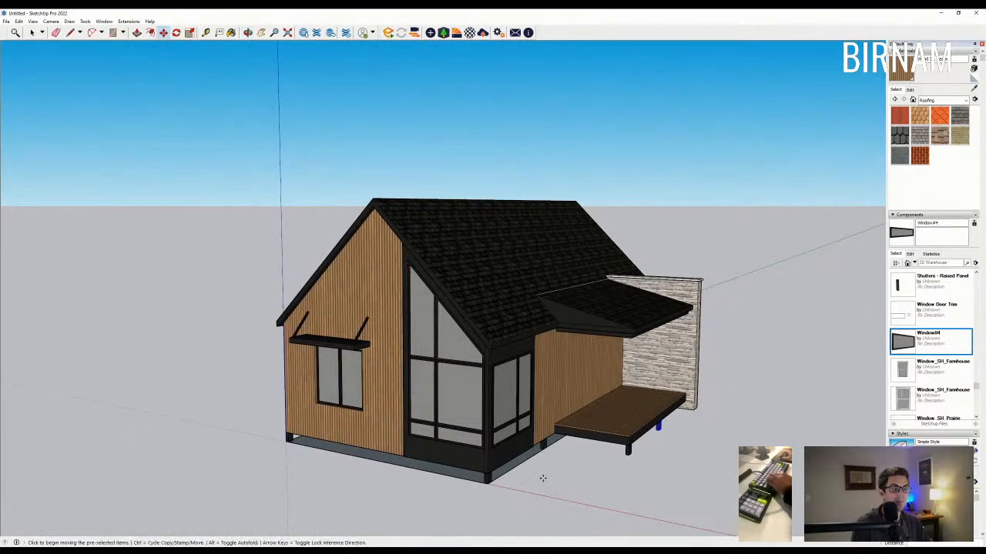
# Step: Copy the deck's corner support post straight up so it stands on top of the deck at the same corner
pyautogui.click(32, 33)
pyautogui.scroll(1, 632, 460)
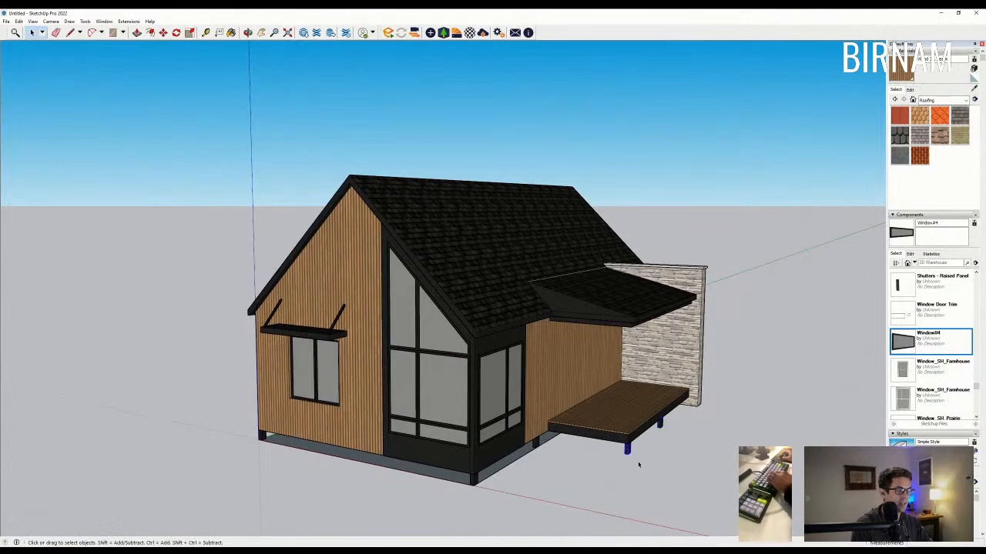
pyautogui.click(628, 450)
pyautogui.press('m')
pyautogui.scroll(3, 631, 454)
pyautogui.press('ctrl')
pyautogui.click(625, 456)
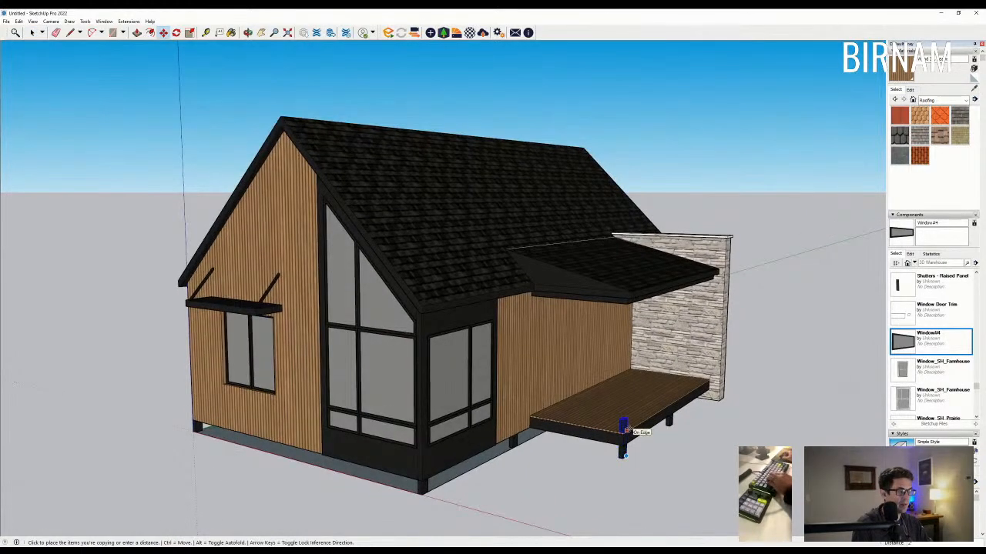
pyautogui.click(627, 429)
# Step: Open the post on the deck for editing and raise its top face to the canopy's underside
pyautogui.moveTo(609, 425); pyautogui.dragTo(572, 391, button='middle')
pyautogui.press('space')
pyautogui.scroll(6, 621, 423)
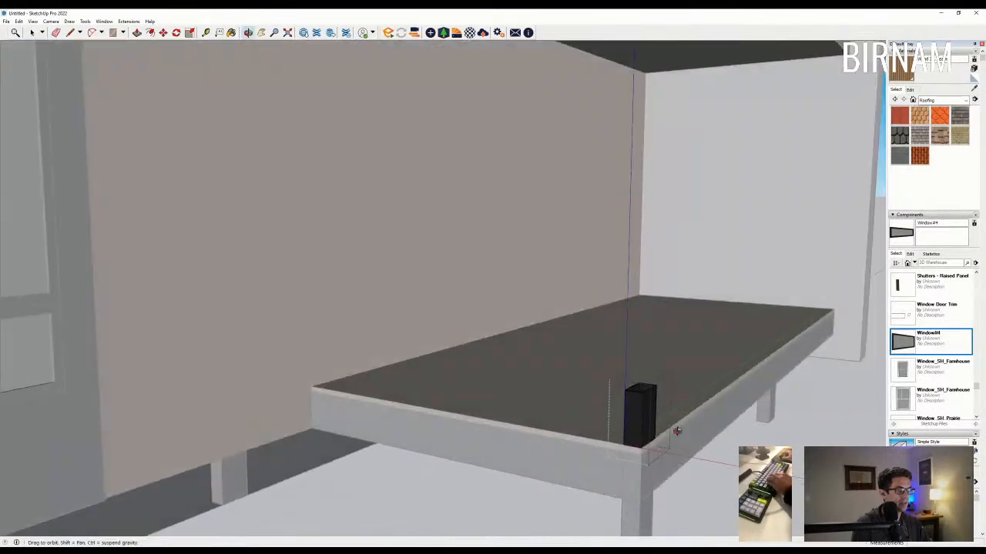
pyautogui.moveTo(676, 431); pyautogui.dragTo(215, 84, button='middle')
pyautogui.scroll(3, 660, 393)
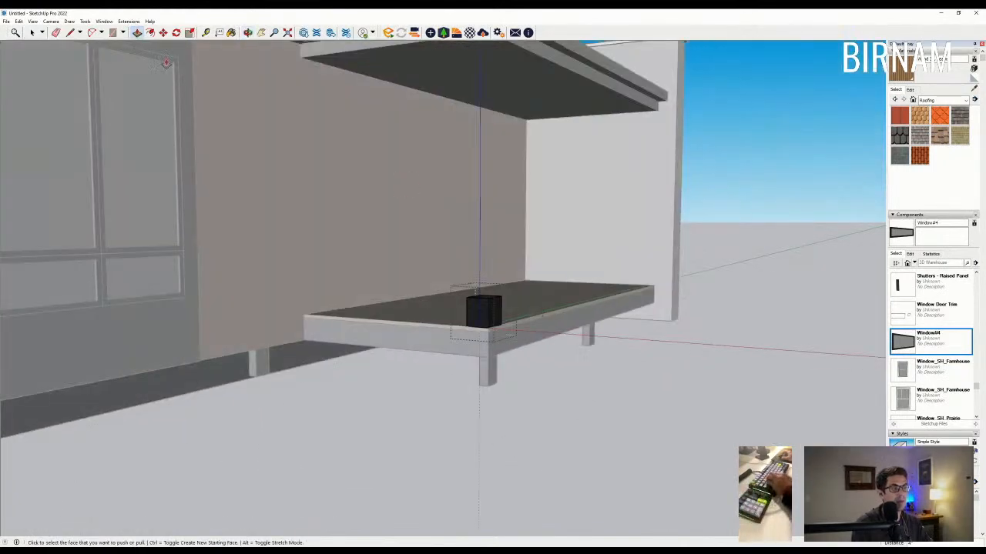
pyautogui.click(33, 32)
pyautogui.moveTo(324, 248); pyautogui.dragTo(436, 248, button='middle')
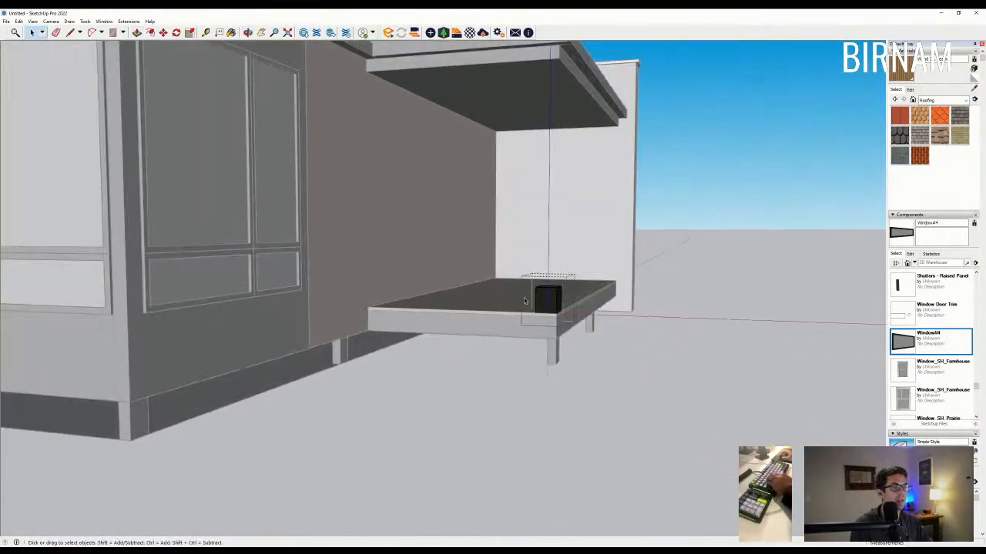
pyautogui.press('m')
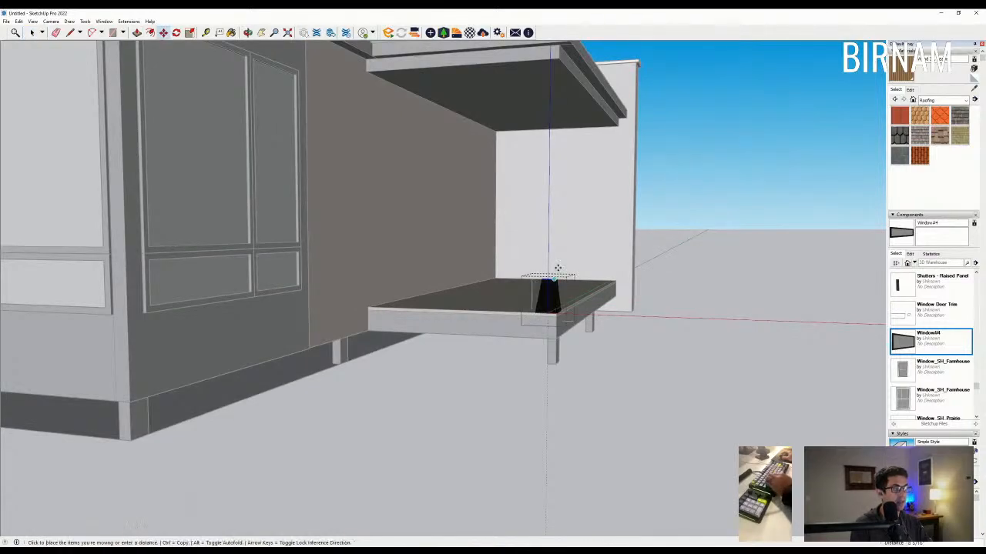
pyautogui.click(556, 290)
pyautogui.click(557, 58)
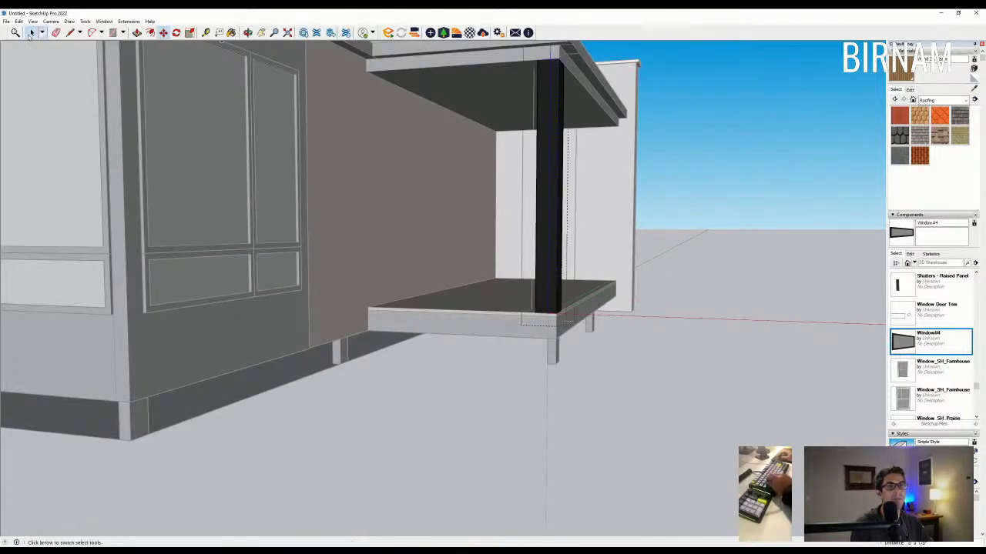
# Step: Copy the tall deck post along the deck's outer edge so it stands above the second support post
pyautogui.click(32, 32)
pyautogui.click(530, 431)
pyautogui.moveTo(558, 347); pyautogui.dragTo(454, 373, button='middle')
pyautogui.click(383, 336)
pyautogui.moveTo(384, 337); pyautogui.dragTo(396, 409, button='middle')
pyautogui.press('m')
pyautogui.press('ctrl')
pyautogui.click(383, 390)
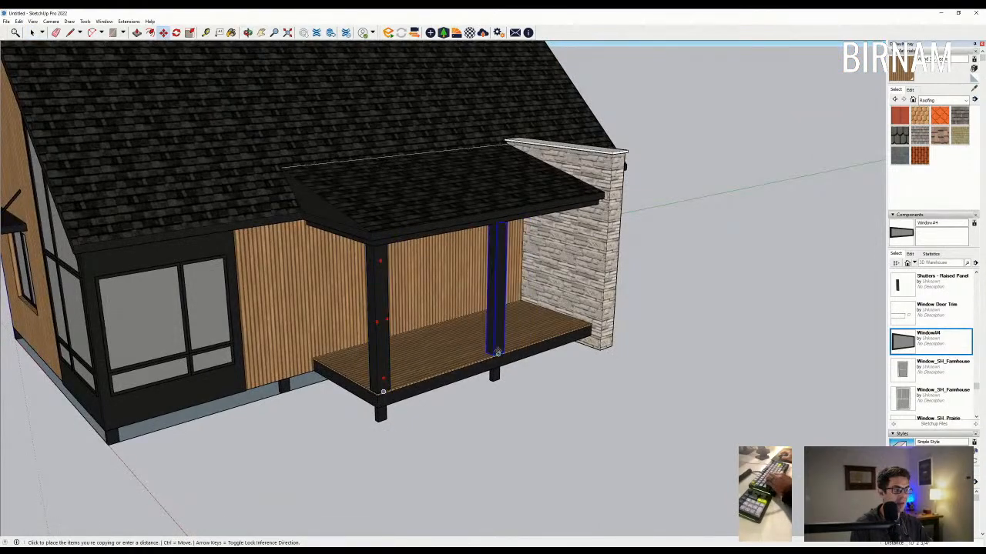
pyautogui.click(498, 354)
pyautogui.scroll(-2, 509, 363)
pyautogui.moveTo(499, 400)
pyautogui.mouseDown(button='middle')
pyautogui.moveTo(509, 362)
pyautogui.moveTo(594, 296)
pyautogui.moveTo(575, 337)
pyautogui.moveTo(482, 227)
pyautogui.mouseUp(button='middle')
# Step: Offset the outline of the canopy's triangular side face inward and start a line from the inset's narrow corner
pyautogui.scroll(2, 400, 228)
pyautogui.press('e')
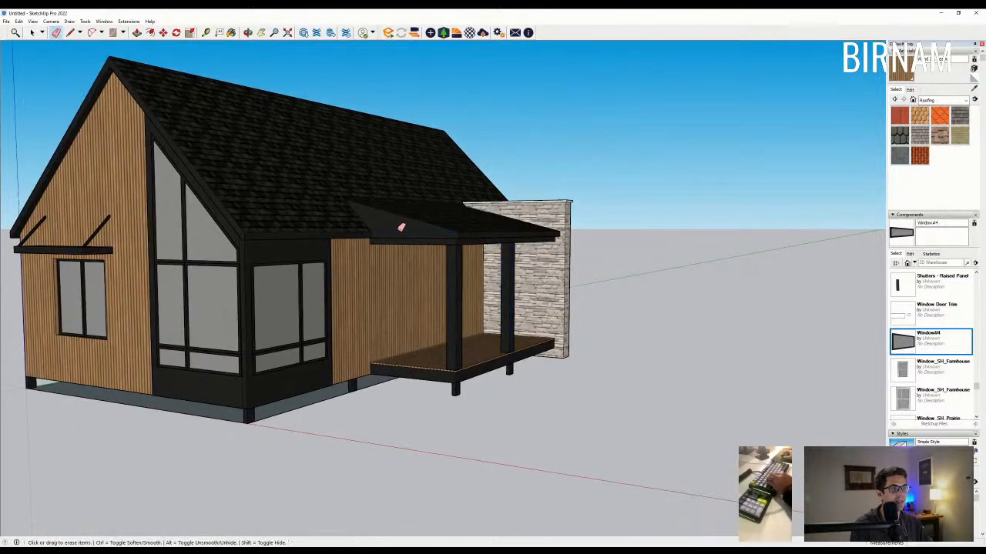
pyautogui.click(149, 32)
pyautogui.scroll(2, 401, 224)
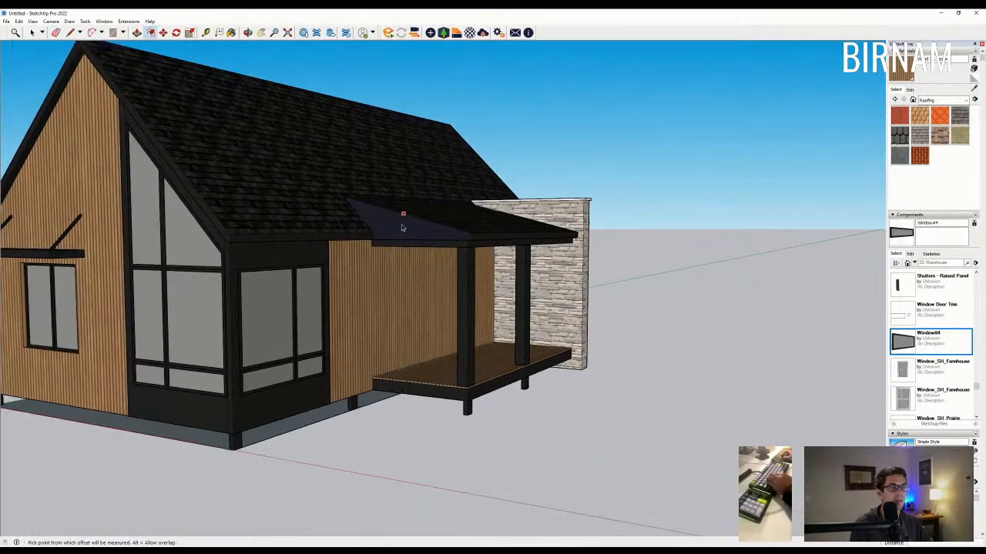
pyautogui.scroll(2, 399, 231)
pyautogui.moveTo(399, 233); pyautogui.dragTo(405, 224, button='middle')
pyautogui.press('l')
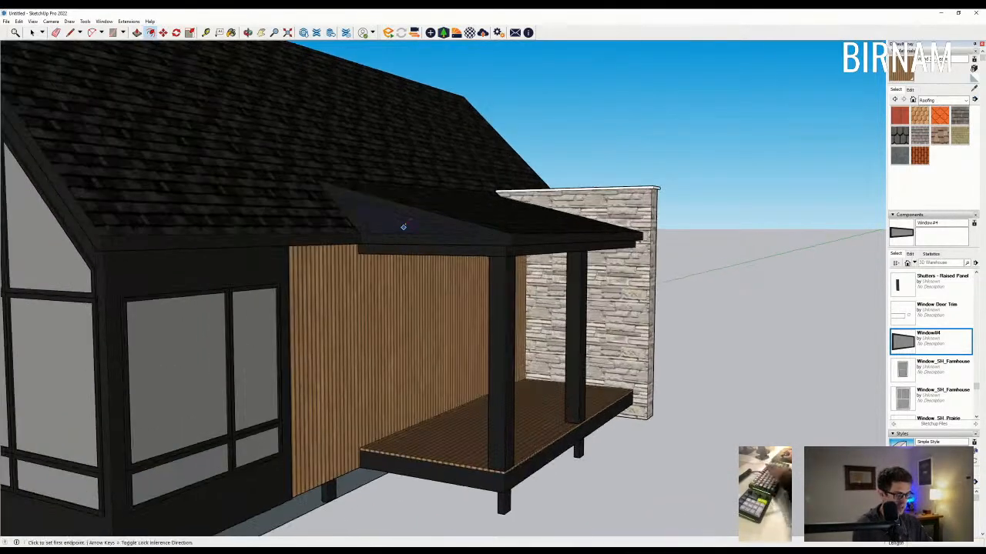
pyautogui.scroll(2, 341, 200)
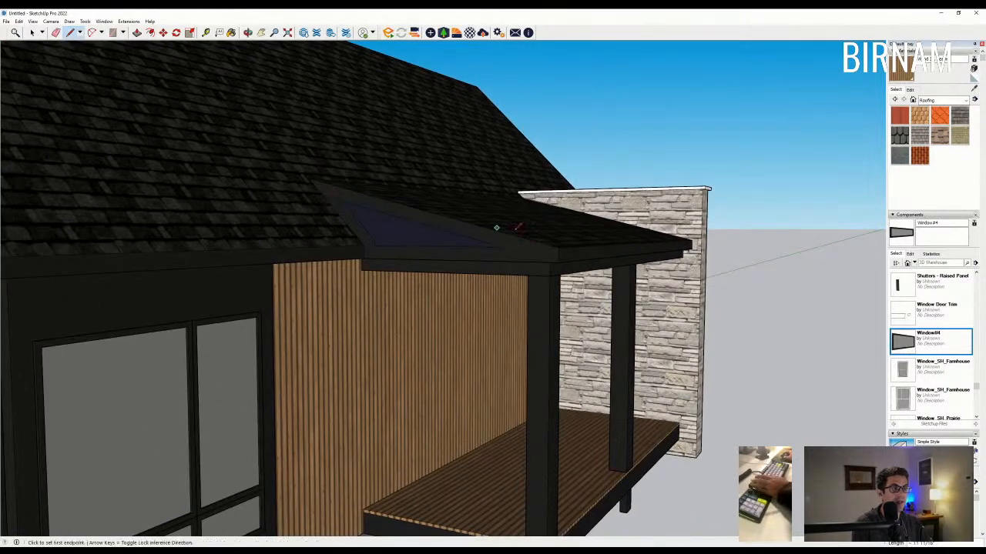
pyautogui.click(502, 247)
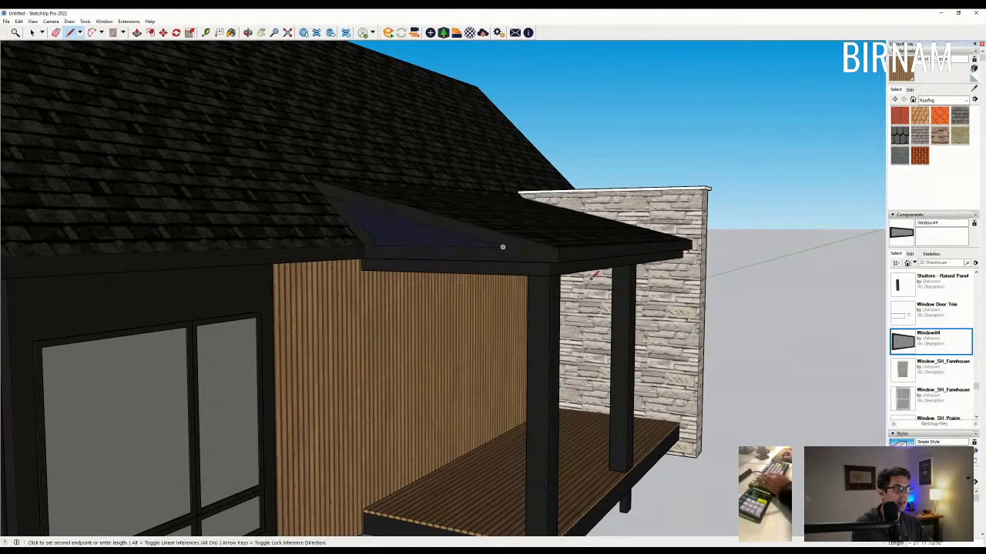
# Step: Erase the surplus inset edges on the canopy's triangular side face, leaving a single inner panel
pyautogui.press('e')
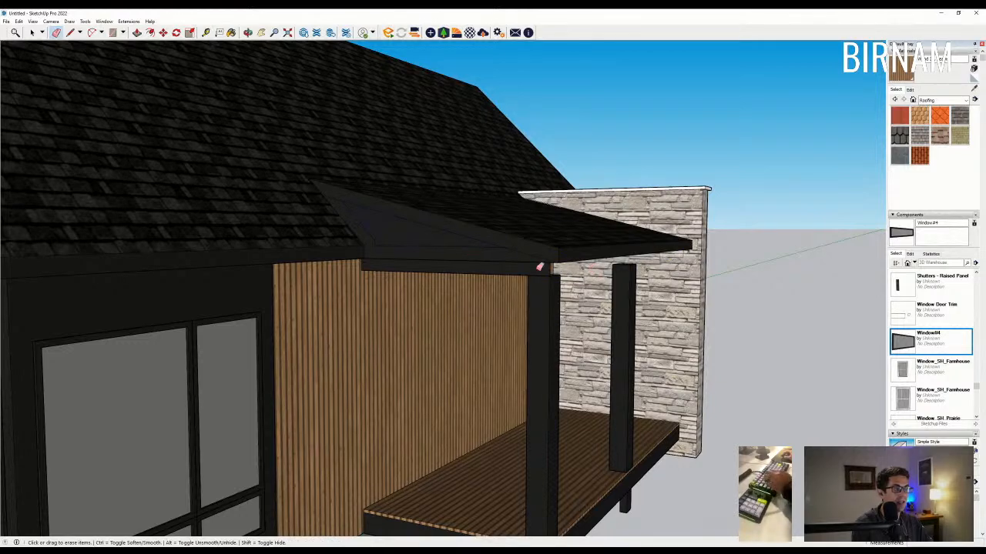
pyautogui.moveTo(539, 266); pyautogui.dragTo(568, 268)
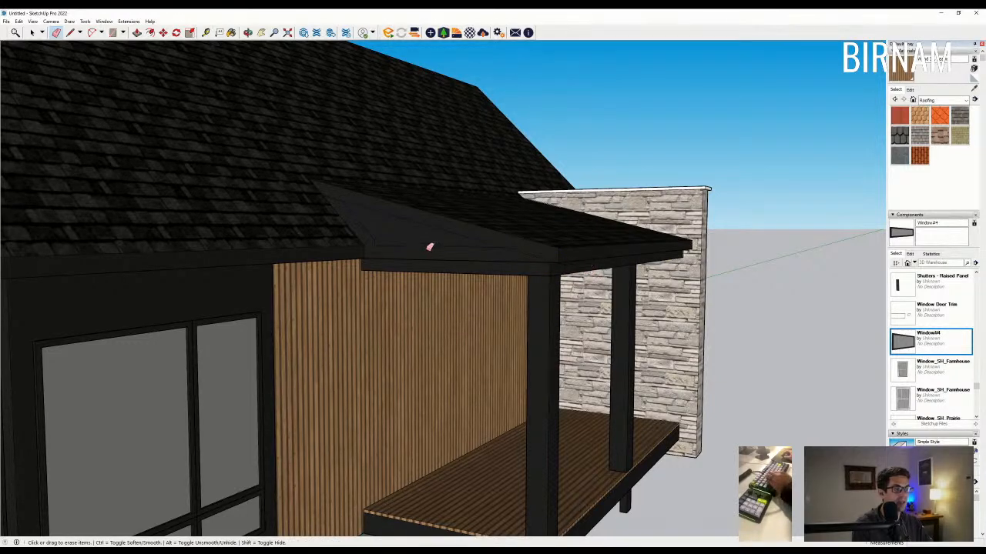
pyautogui.moveTo(376, 239); pyautogui.dragTo(378, 241)
pyautogui.moveTo(377, 241)
pyautogui.mouseDown(button='middle')
pyautogui.moveTo(375, 252)
pyautogui.moveTo(400, 263)
pyautogui.mouseUp(button='middle')
pyautogui.press('p')
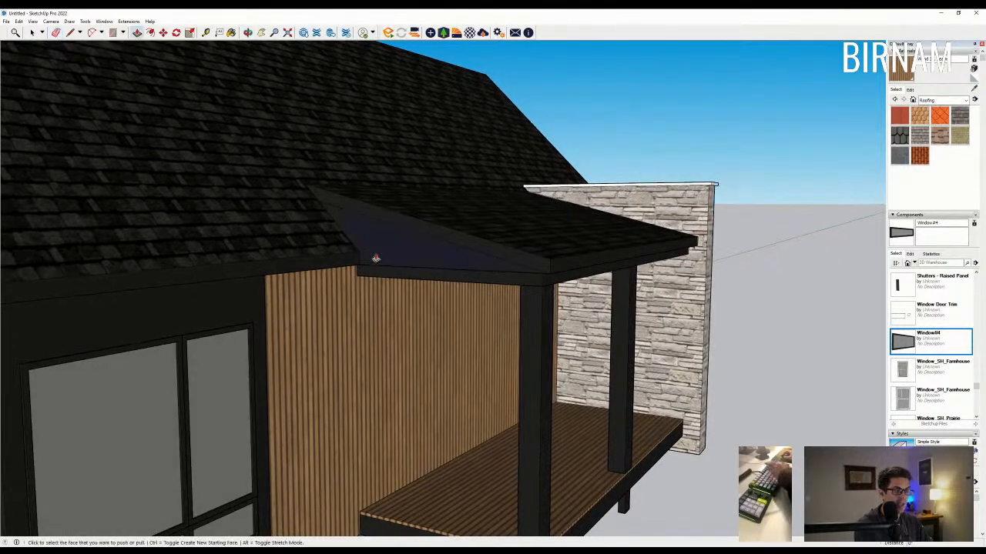
pyautogui.scroll(-5, 465, 271)
pyautogui.moveTo(465, 271); pyautogui.dragTo(444, 347, button='middle')
pyautogui.press('space')
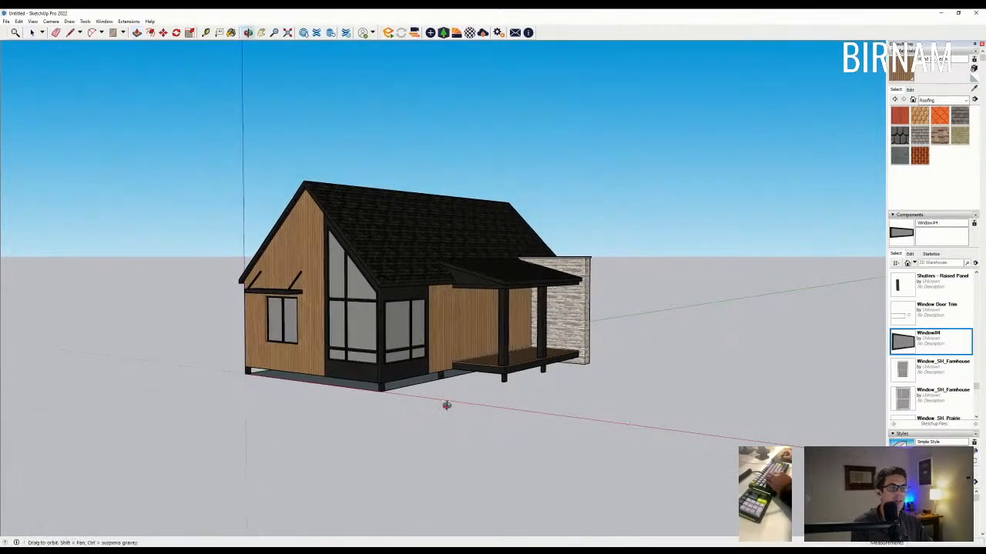
# Step: Move the single window panel onto the wall under the canopy so its base sits at deck level
pyautogui.scroll(4, 401, 340)
pyautogui.moveTo(402, 335); pyautogui.dragTo(488, 368, button='middle')
pyautogui.scroll(2, 488, 368)
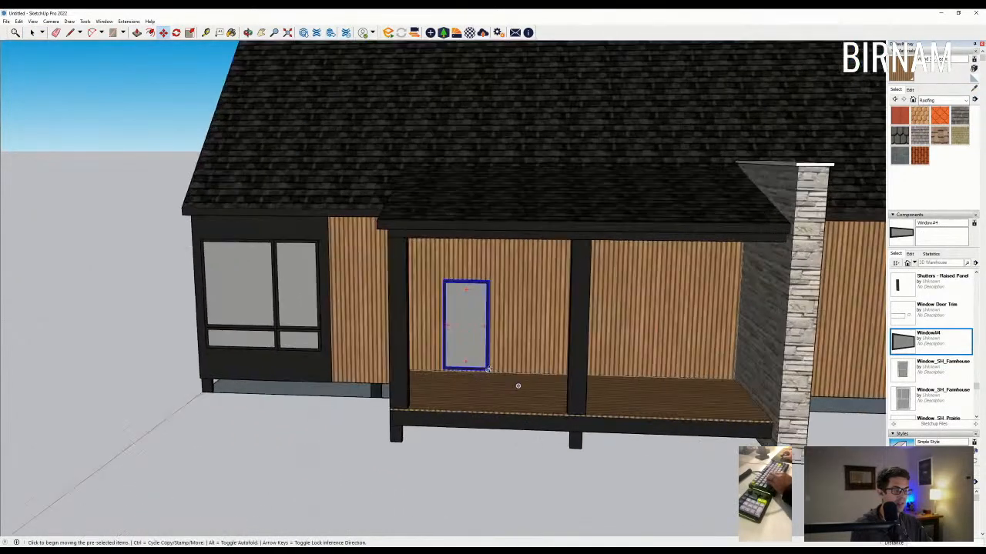
pyautogui.click(483, 371)
pyautogui.scroll(-5, 511, 388)
pyautogui.moveTo(524, 316)
pyautogui.mouseDown(button='middle')
pyautogui.moveTo(554, 308)
pyautogui.moveTo(524, 315)
pyautogui.mouseUp(button='middle')
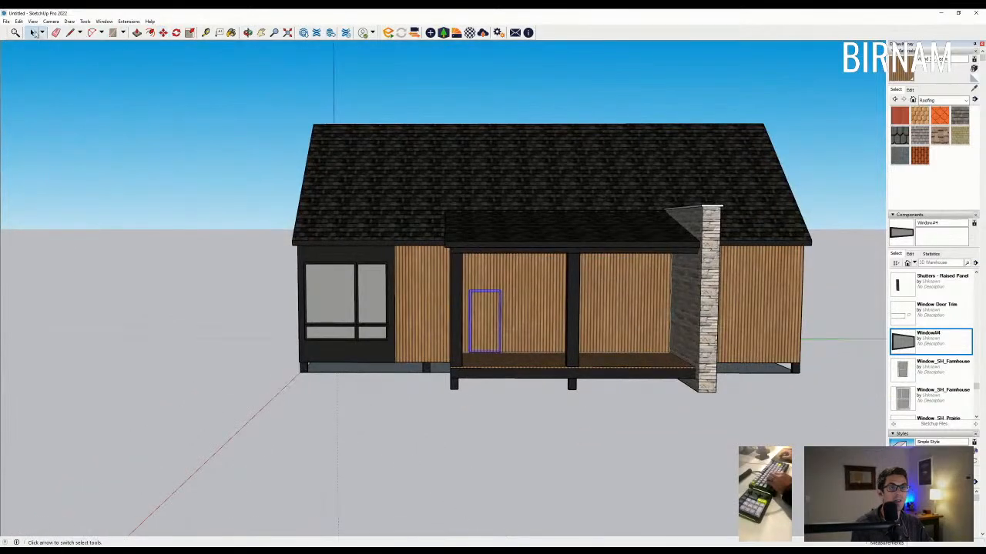
# Step: Open the window panel on the deck wall for editing and raise its top frame to door height
pyautogui.click(34, 32)
pyautogui.scroll(2, 508, 308)
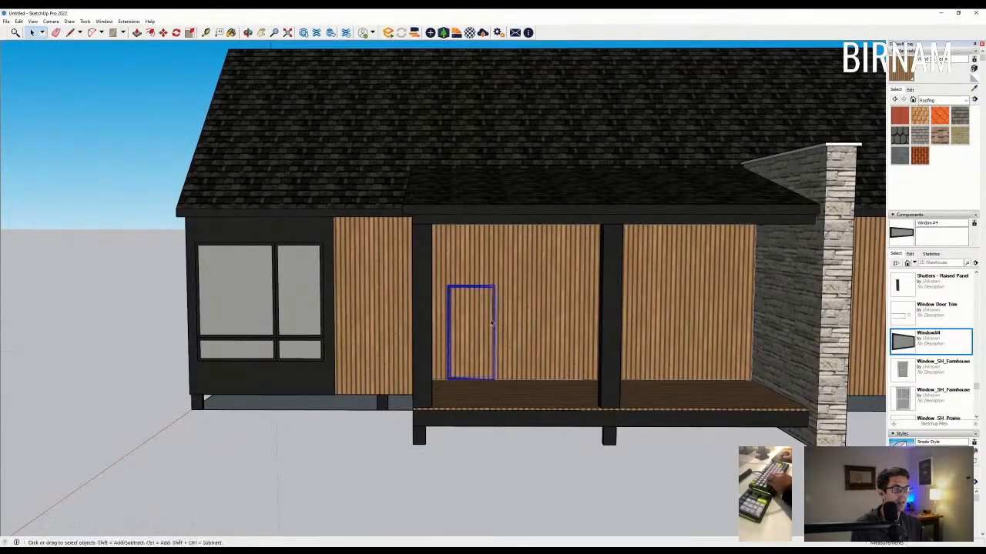
pyautogui.doubleClick(492, 308)
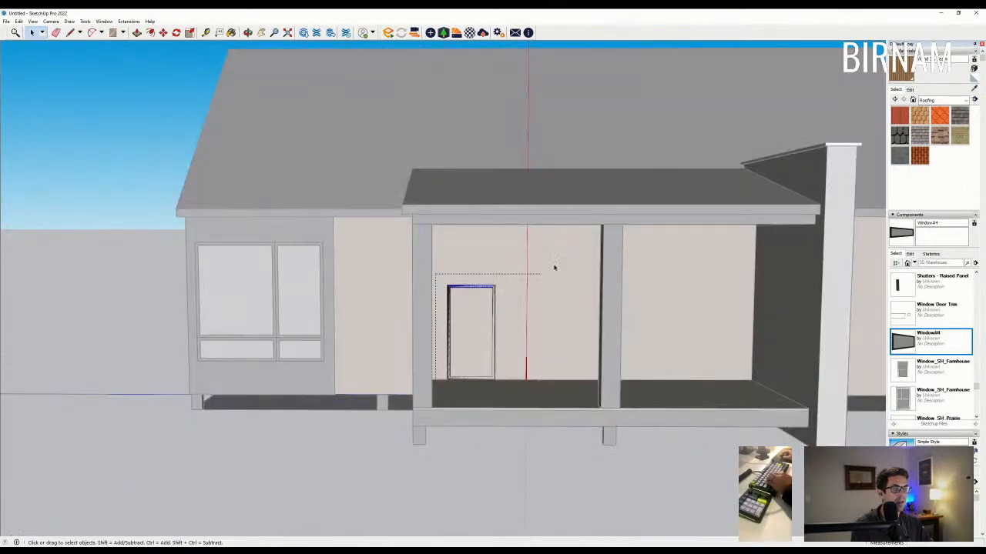
pyautogui.moveTo(582, 253); pyautogui.dragTo(539, 297, button='middle')
pyautogui.press('m')
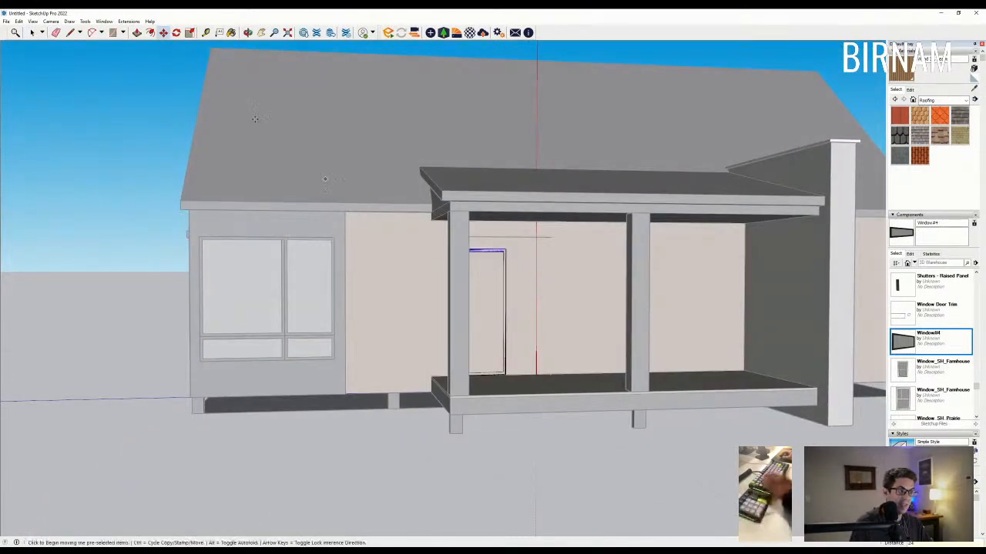
pyautogui.click(34, 33)
pyautogui.moveTo(304, 58); pyautogui.dragTo(261, 23, button='middle')
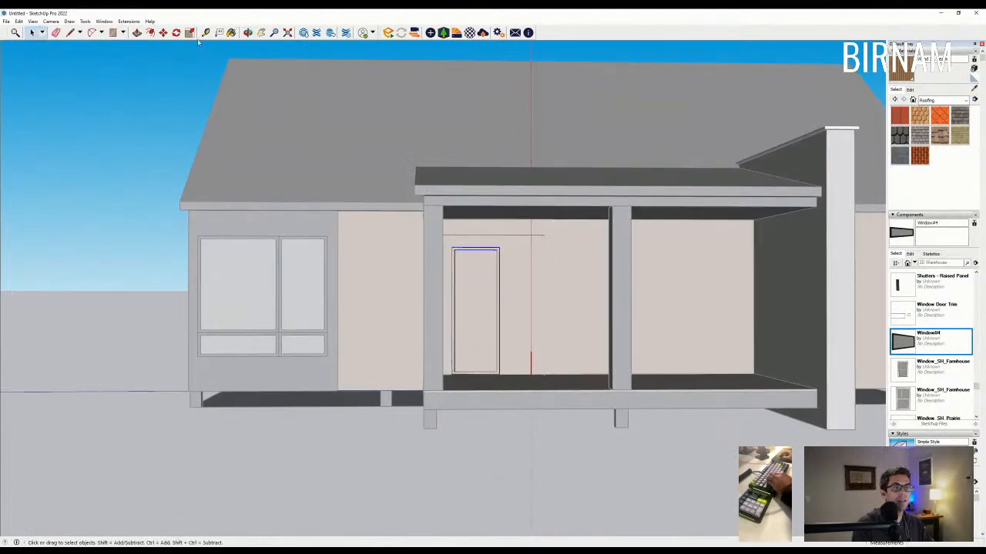
# Step: Measure the door panel's width across its top edge and leave group editing
pyautogui.click(205, 32)
pyautogui.click(454, 244)
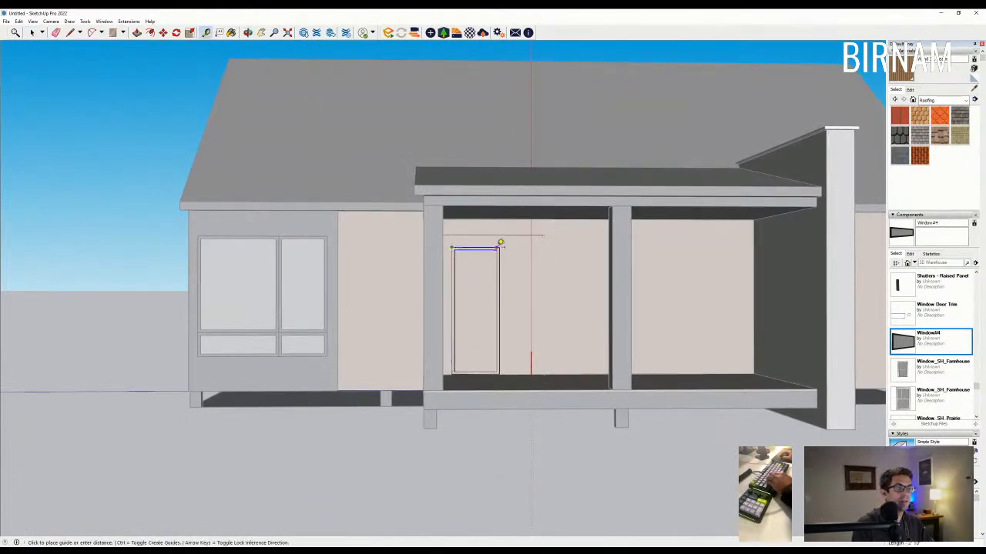
pyautogui.click(33, 32)
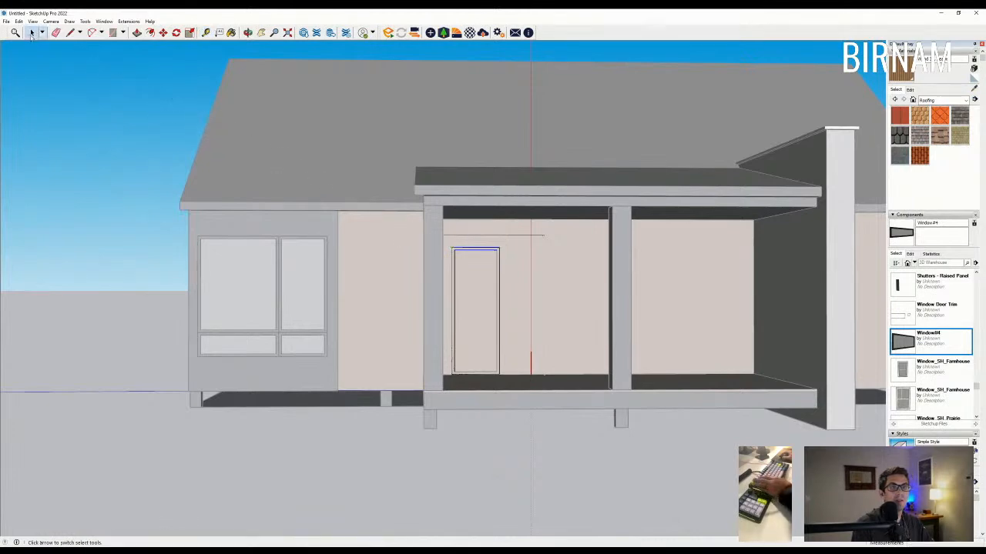
pyautogui.click(100, 92)
# Step: Copy the door panel right beside itself to form a double door and centre the pair in the first deck bay
pyautogui.scroll(1, 520, 284)
pyautogui.moveTo(520, 283); pyautogui.dragTo(462, 258, button='middle')
pyautogui.press('m')
pyautogui.press('ctrl')
pyautogui.click(440, 250)
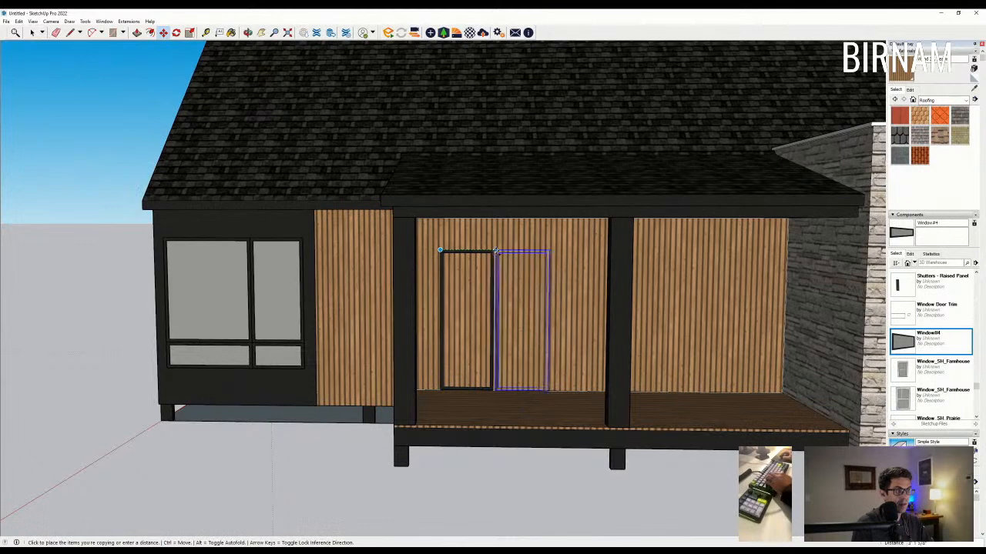
pyautogui.click(492, 250)
pyautogui.press('space')
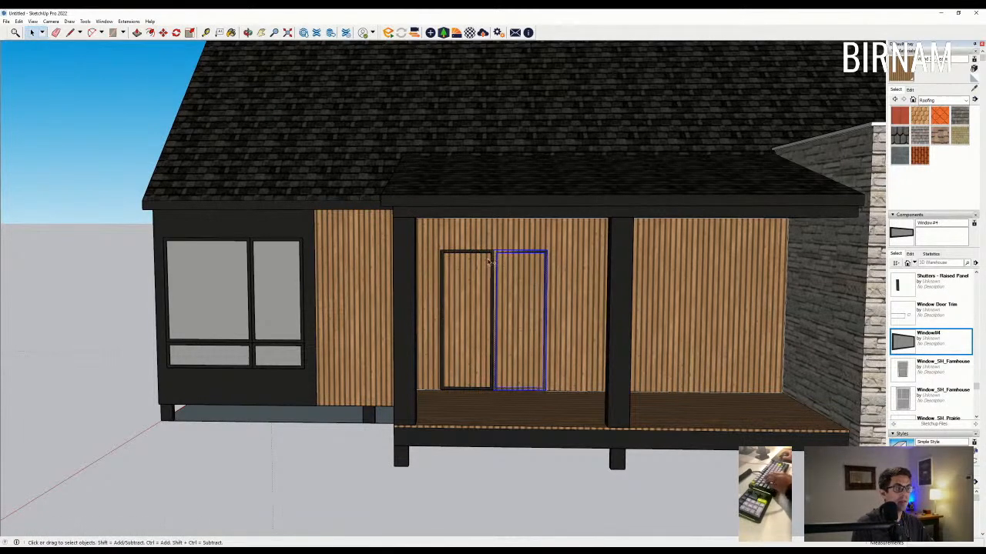
# Step: Draw a rectangle on the slat wall around the outline of the double door
pyautogui.press('r')
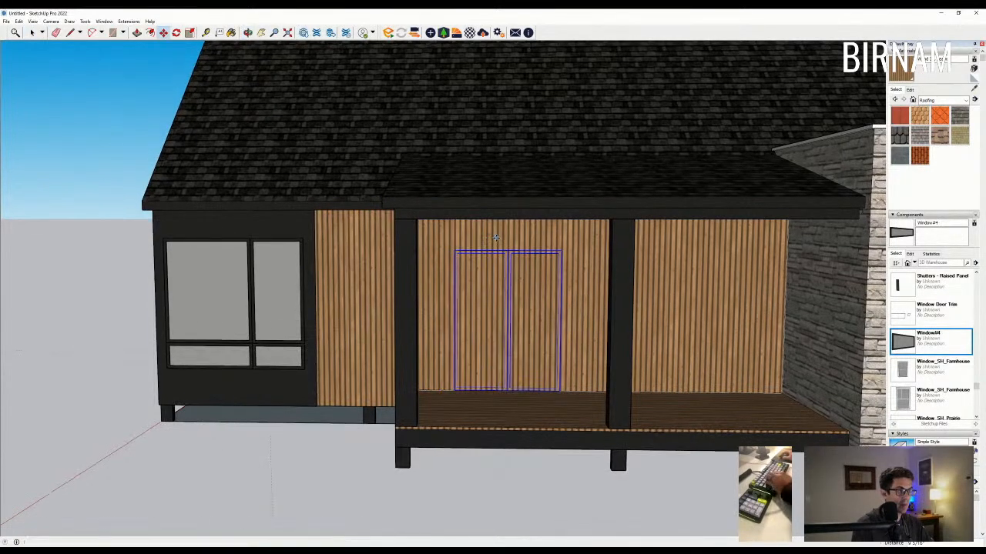
pyautogui.click(456, 250)
pyautogui.click(559, 390)
pyautogui.moveTo(559, 390)
pyautogui.mouseDown(button='middle')
pyautogui.moveTo(573, 368)
pyautogui.moveTo(567, 375)
pyautogui.mouseUp(button='middle')
pyautogui.press('p')
pyautogui.press('r')
pyautogui.click(467, 262)
pyautogui.scroll(2, 570, 394)
pyautogui.click(566, 379)
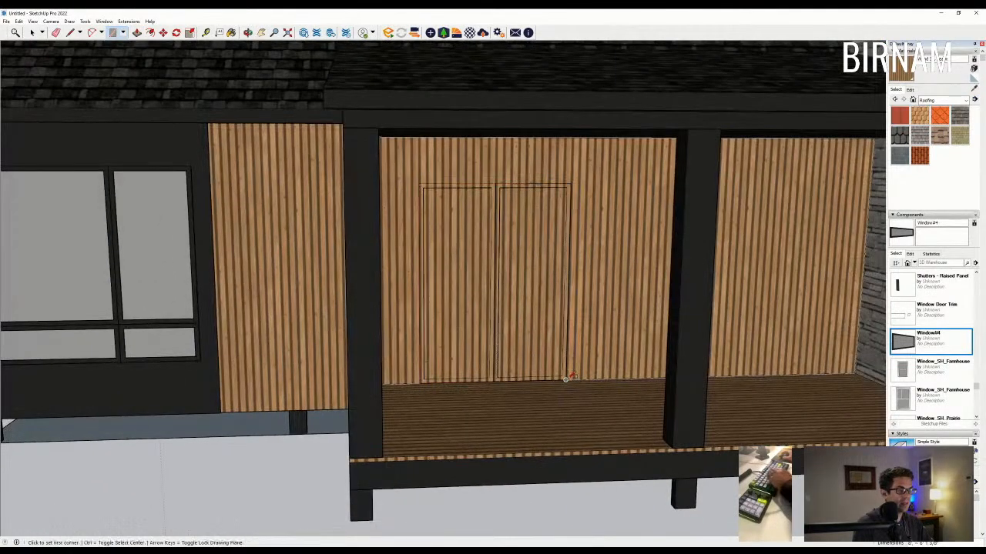
# Step: Push the double door's wall rectangle inward 6" to cut the opening and expose the glazing
pyautogui.moveTo(566, 379); pyautogui.dragTo(583, 395, button='middle')
pyautogui.press('p')
pyautogui.click(546, 355)
pyautogui.write('6')
pyautogui.press('Return')
pyautogui.scroll(-5, 519, 365)
pyautogui.moveTo(519, 365); pyautogui.dragTo(659, 343, button='middle')
pyautogui.click(33, 33)
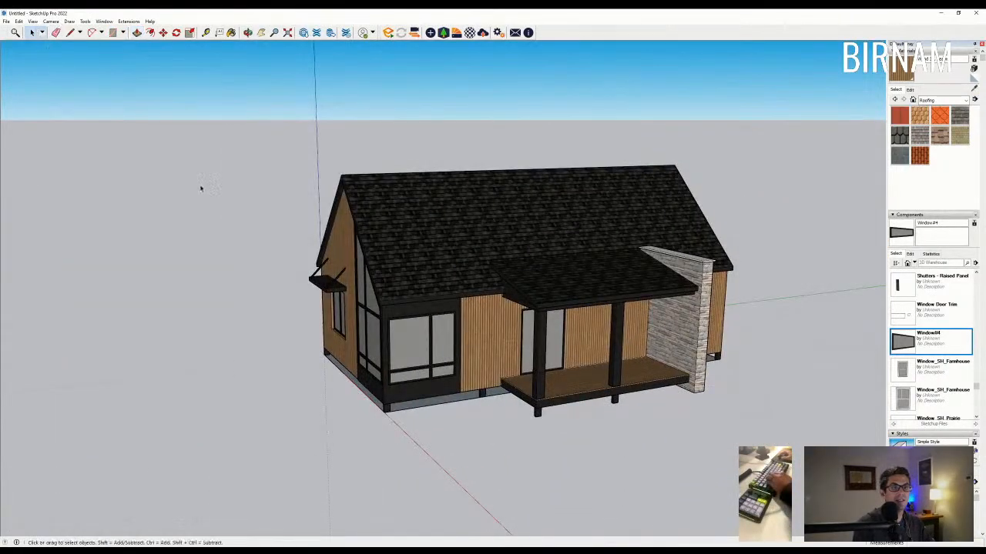
# Step: Shift the double door slightly to adjust how it sits in its wall opening
pyautogui.scroll(3, 401, 331)
pyautogui.moveTo(401, 331); pyautogui.dragTo(527, 314, button='middle')
pyautogui.moveTo(557, 371); pyautogui.dragTo(459, 308, button='middle')
pyautogui.press('m')
pyautogui.click(576, 406)
pyautogui.click(572, 402)
pyautogui.scroll(-3, 572, 403)
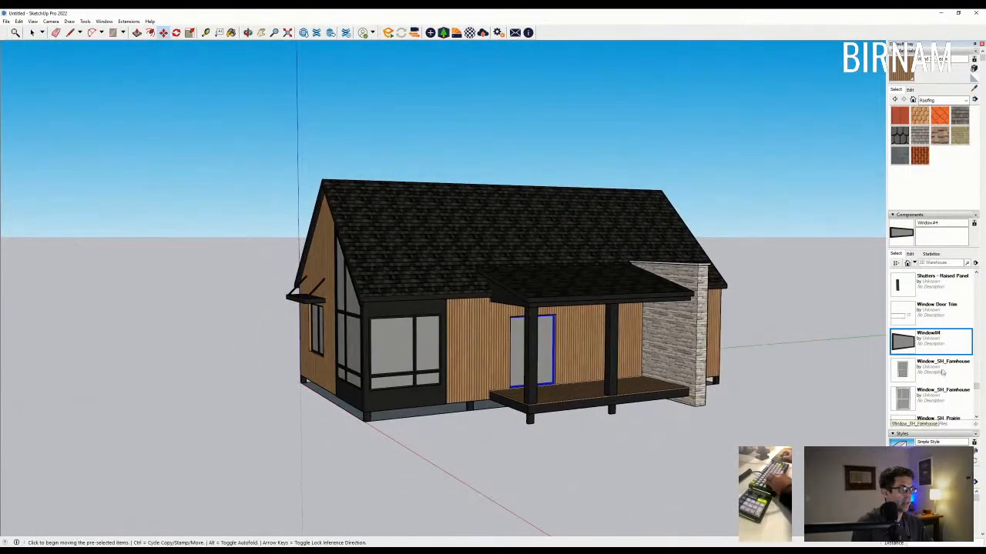
pyautogui.scroll(-3, 949, 375)
pyautogui.scroll(5, 942, 363)
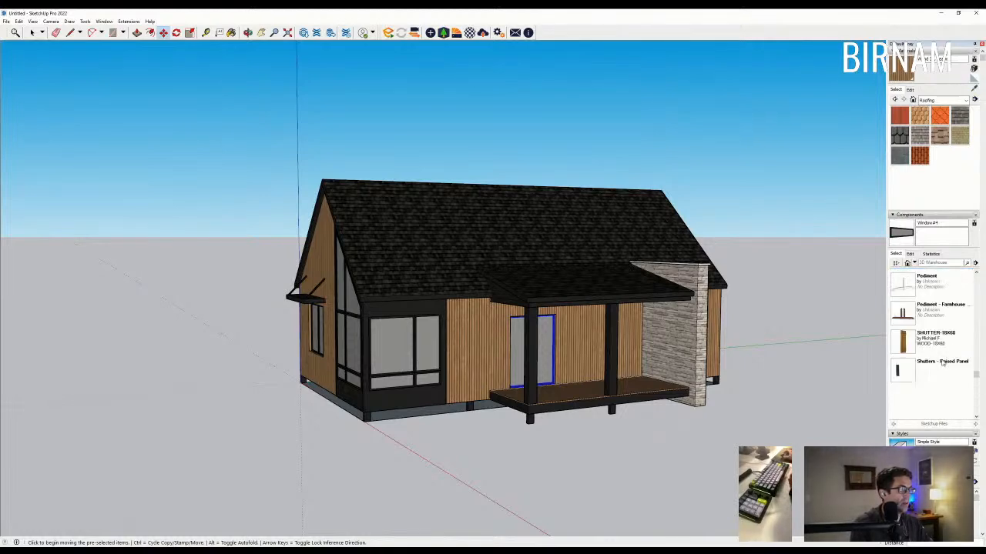
# Step: Copy one glazed door panel to the slat wall in the second deck bay, beside the stone wall
pyautogui.moveTo(651, 375); pyautogui.dragTo(539, 408, button='middle')
pyautogui.press('space')
pyautogui.scroll(2, 476, 384)
pyautogui.press('m')
pyautogui.press('ctrl')
pyautogui.click(535, 410)
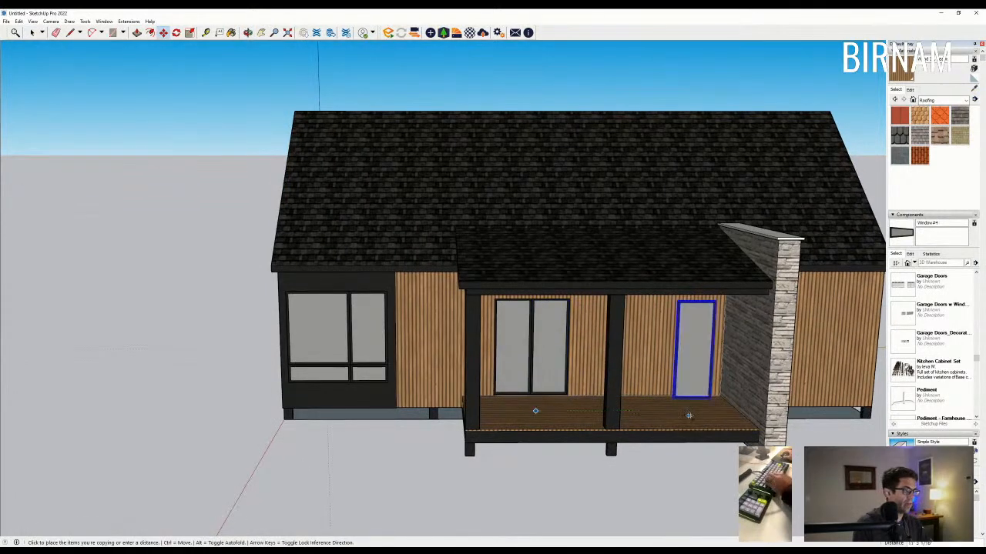
pyautogui.press('ctrl')
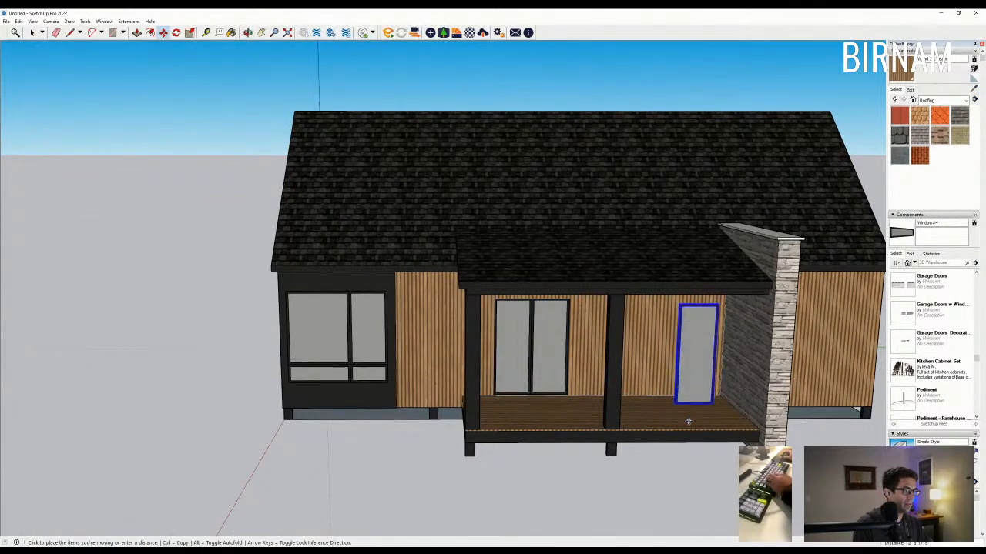
pyautogui.moveTo(688, 421); pyautogui.dragTo(736, 414, button='middle')
# Step: Draw a rectangle over the single door in the second bay and try to push it through the wall
pyautogui.press('r')
pyautogui.click(661, 398)
pyautogui.click(717, 278)
pyautogui.moveTo(718, 278); pyautogui.dragTo(697, 335, button='middle')
pyautogui.press('p')
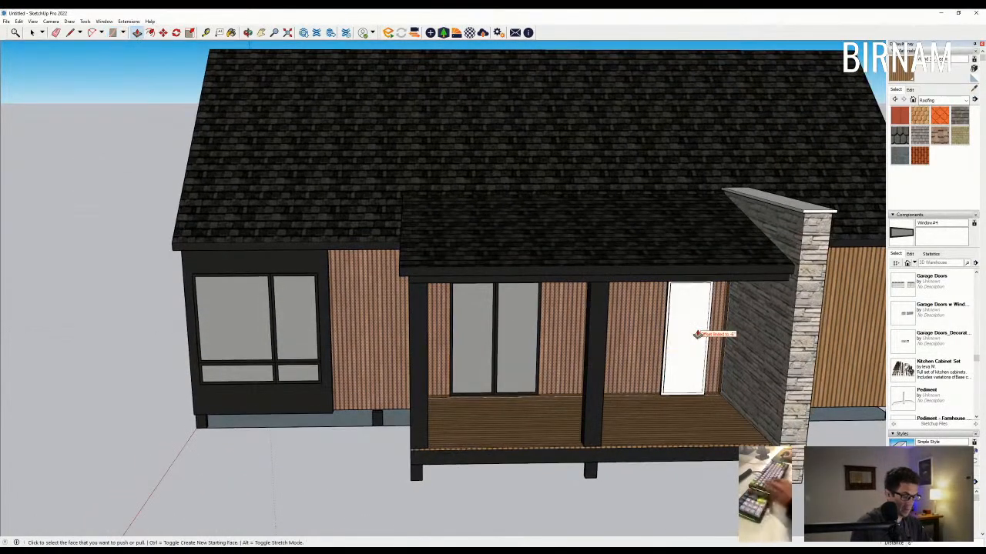
pyautogui.click(699, 335)
# Step: Redraw the single door's rectangle on the slat wall and try repeating the previous push to cut the opening
pyautogui.press('r')
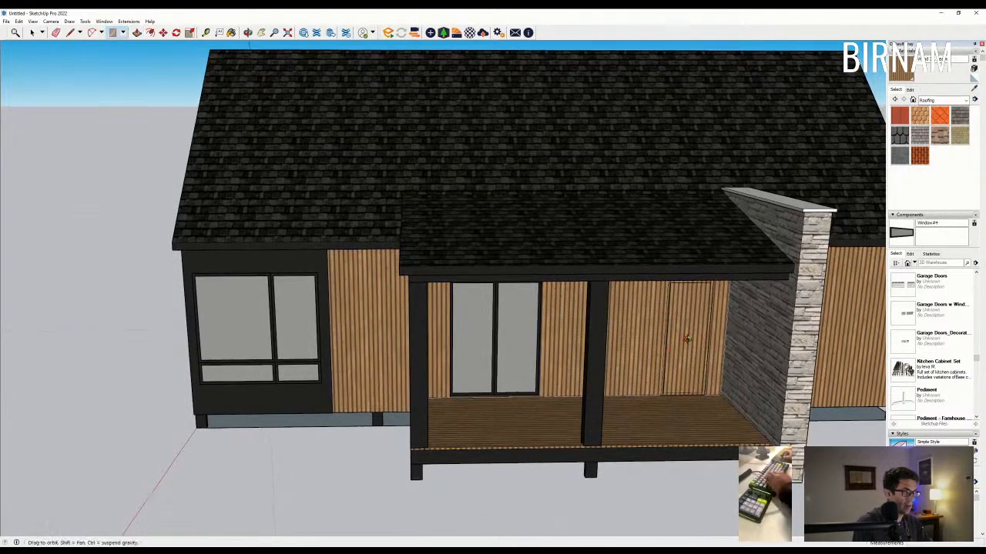
pyautogui.moveTo(672, 356); pyautogui.dragTo(675, 274, button='middle')
pyautogui.click(666, 270)
pyautogui.click(714, 385)
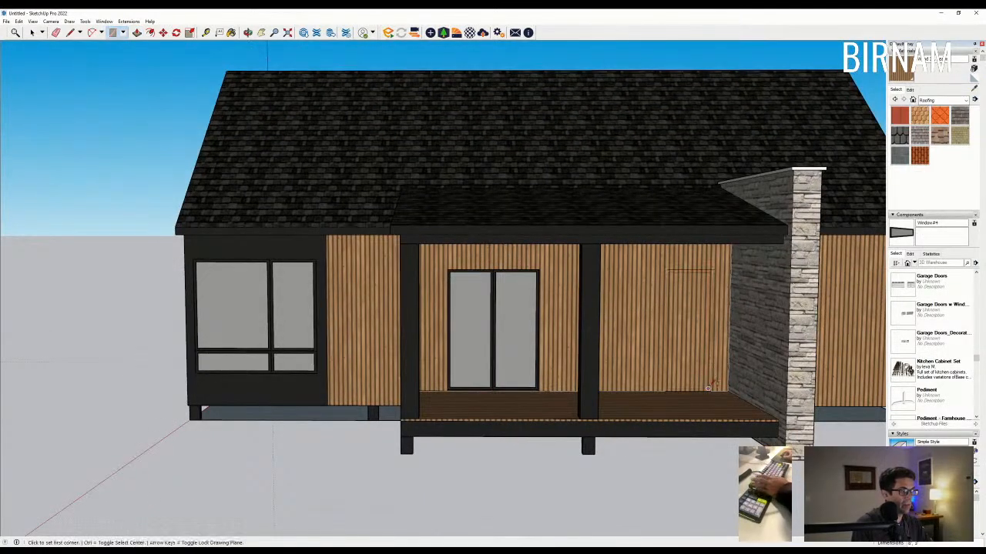
pyautogui.moveTo(714, 385); pyautogui.dragTo(709, 368, button='middle')
pyautogui.press('p')
pyautogui.doubleClick(699, 363)
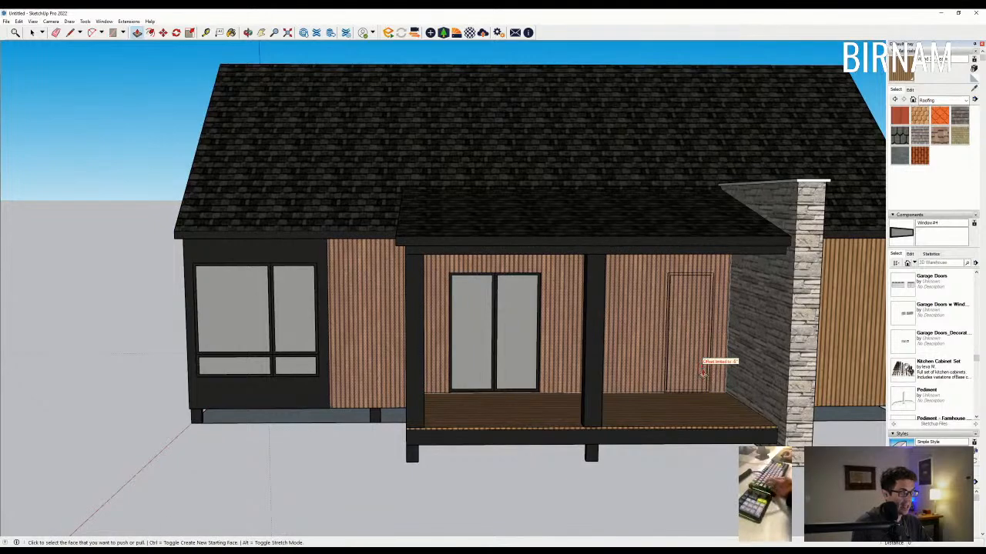
# Step: Try tracing the single door again from its lower corner to the opposite upper corner for another push
pyautogui.scroll(5, 701, 378)
pyautogui.press('r')
pyautogui.scroll(5, 702, 390)
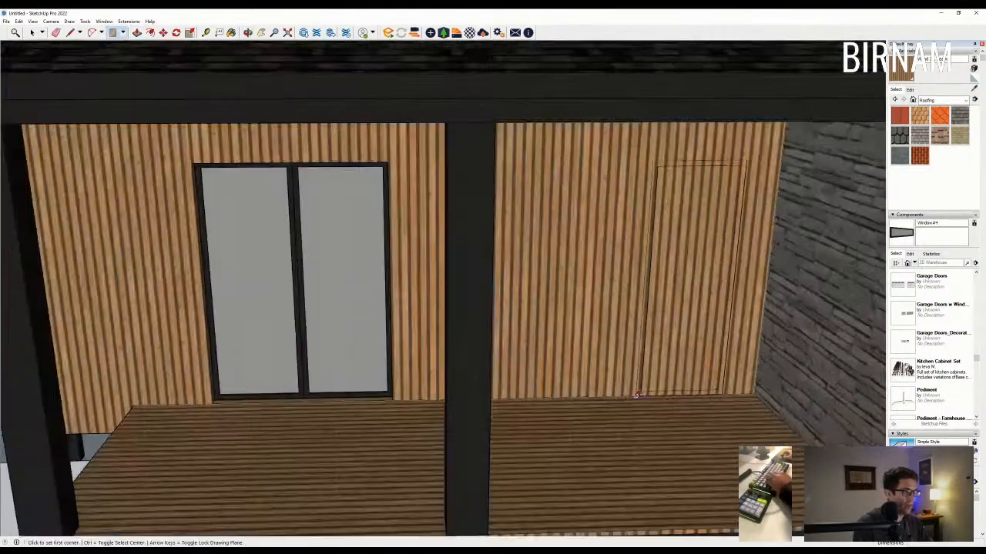
pyautogui.scroll(-5, 636, 394)
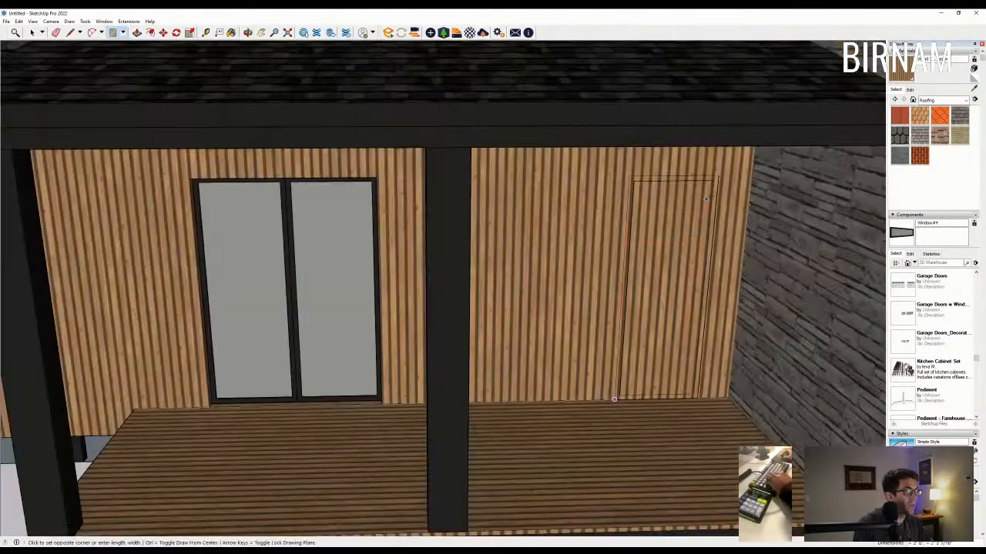
pyautogui.scroll(5, 716, 231)
pyautogui.click(720, 172)
pyautogui.press('p')
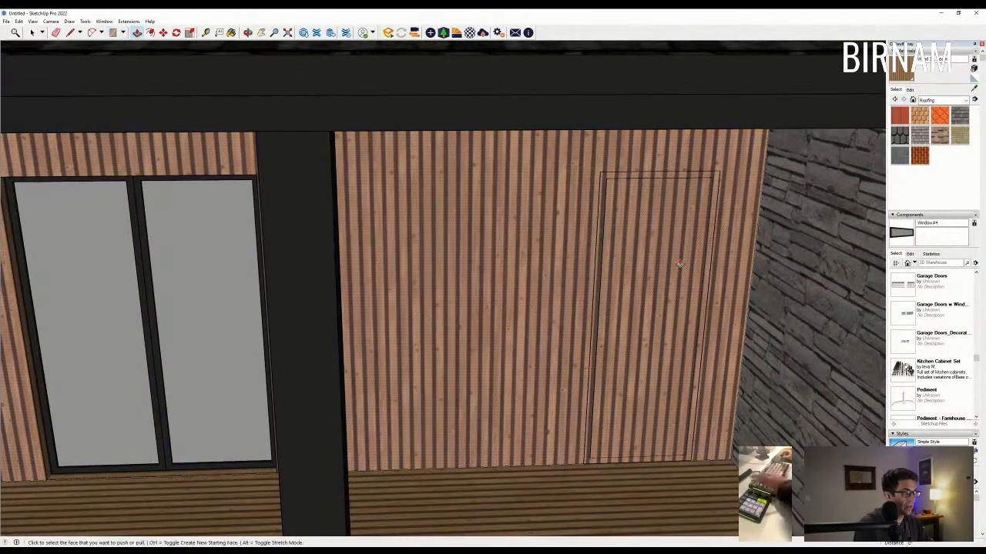
# Step: Undo the latest changes made for the single door beside the stone wall
pyautogui.hotkey('ctrl', 'z')
pyautogui.hotkey('ctrl', 'z')
pyautogui.scroll(-3, 659, 389)
pyautogui.moveTo(485, 402); pyautogui.dragTo(532, 375, button='middle')
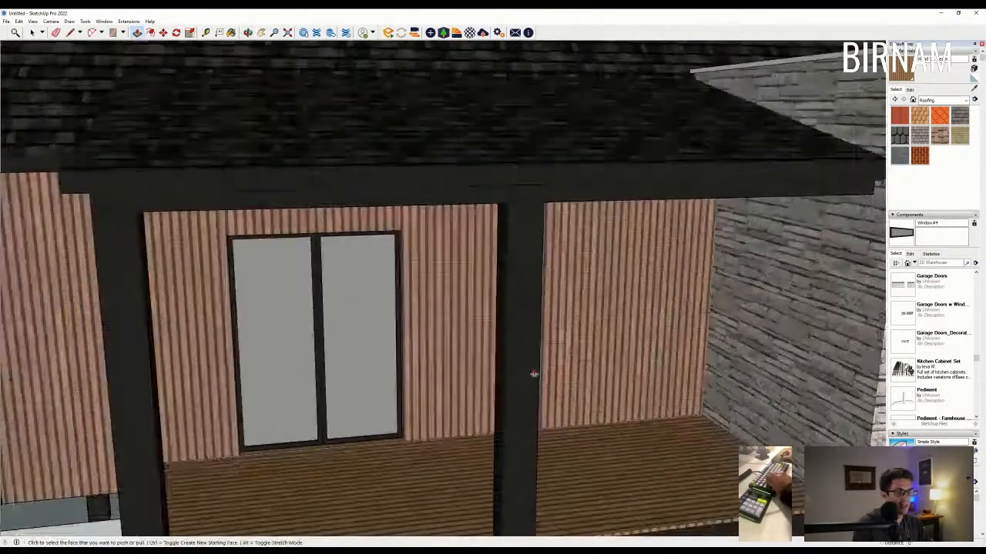
# Step: Place a copy of the selected single door in the second deck bay, between the post and the stone wall
pyautogui.moveTo(344, 419); pyautogui.dragTo(412, 451, button='middle')
pyautogui.press('m')
pyautogui.click(417, 442)
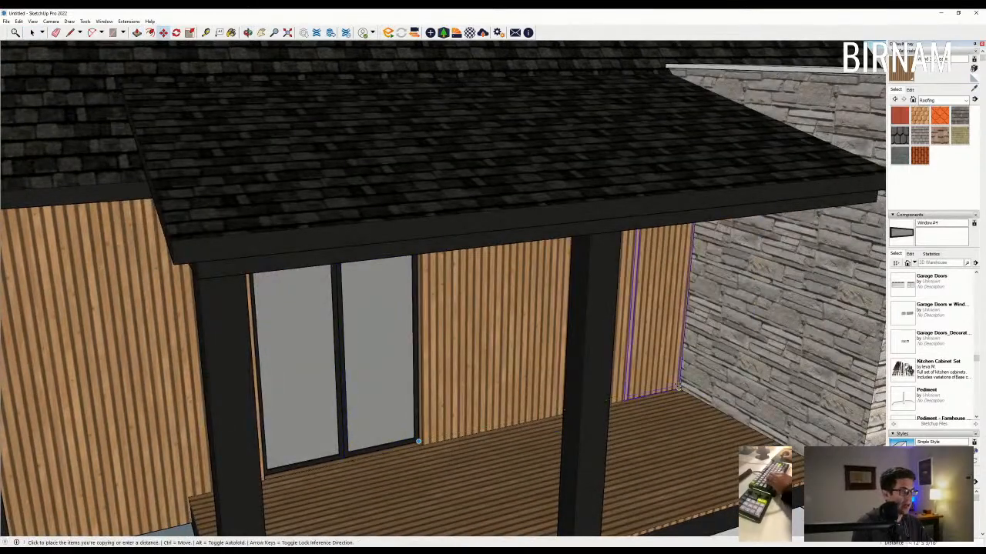
pyautogui.click(647, 437)
pyautogui.moveTo(646, 437); pyautogui.dragTo(592, 428, button='middle')
# Step: Draw a rectangle over the single door beside the stone wall and push it in to cut the opening
pyautogui.press('r')
pyautogui.moveTo(648, 301); pyautogui.dragTo(651, 255, button='middle')
pyautogui.click(660, 247)
pyautogui.press('p')
pyautogui.click(634, 310)
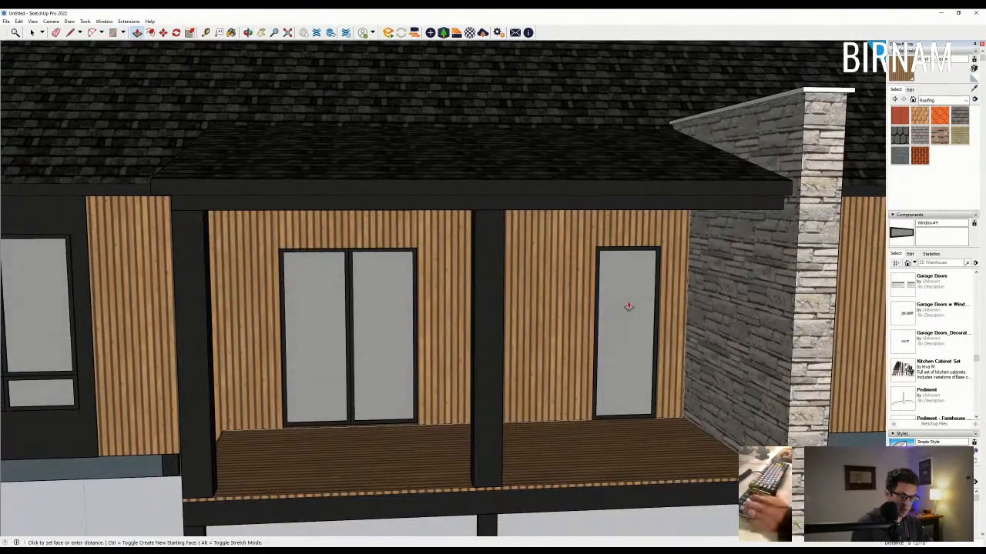
pyautogui.scroll(-5, 594, 353)
# Step: Select the single door beside the stone wall and adjust its position in the opening with the Move tool
pyautogui.click(34, 33)
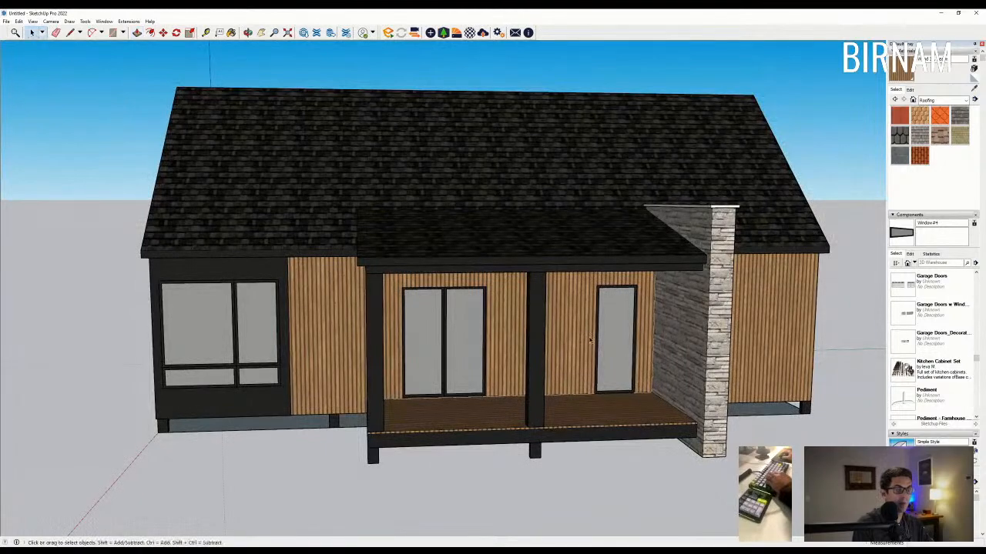
pyautogui.click(602, 353)
pyautogui.moveTo(602, 353); pyautogui.dragTo(659, 425, button='middle')
pyautogui.scroll(2, 659, 425)
pyautogui.press('m')
pyautogui.click(650, 418)
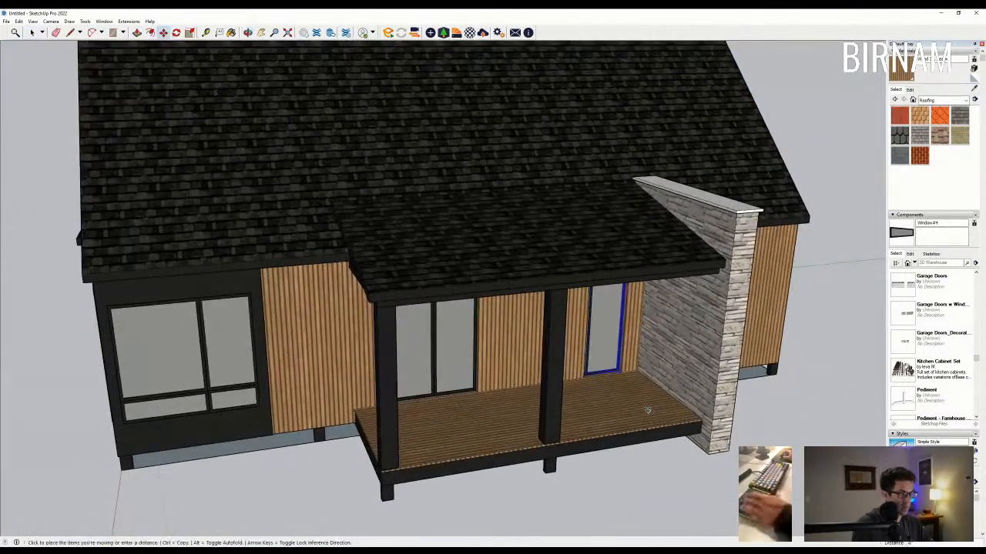
pyautogui.press('Return')
pyautogui.moveTo(645, 410)
pyautogui.mouseDown(button='middle')
pyautogui.moveTo(535, 377)
pyautogui.moveTo(616, 385)
pyautogui.moveTo(585, 362)
pyautogui.moveTo(610, 347)
pyautogui.moveTo(732, 332)
pyautogui.moveTo(605, 409)
pyautogui.moveTo(605, 398)
pyautogui.moveTo(662, 373)
pyautogui.mouseUp(button='middle')
pyautogui.scroll(1, 619, 385)
pyautogui.press('e')
# Step: Draw a large closed ground outline around the whole cabin with connected lines starting from its corner
pyautogui.scroll(-4, 593, 348)
pyautogui.scroll(2, 561, 412)
pyautogui.moveTo(330, 227); pyautogui.dragTo(442, 400, button='middle')
pyautogui.press('l')
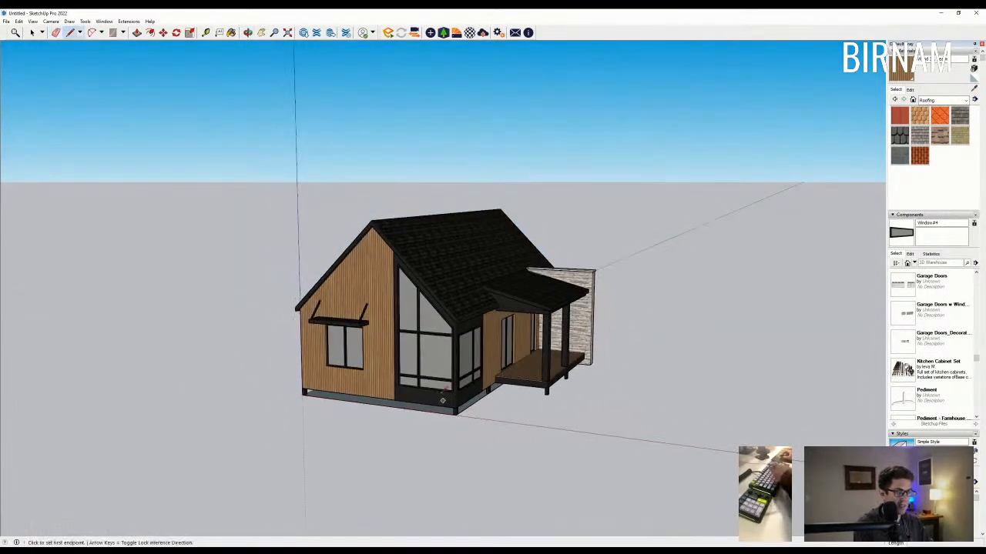
pyautogui.click(455, 417)
pyautogui.scroll(-5, 462, 427)
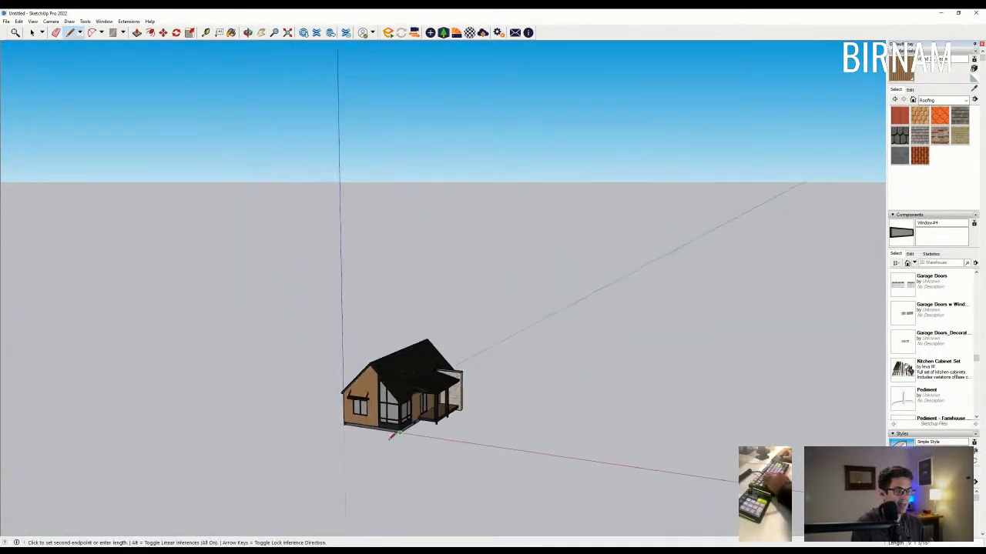
pyautogui.scroll(-2, 599, 460)
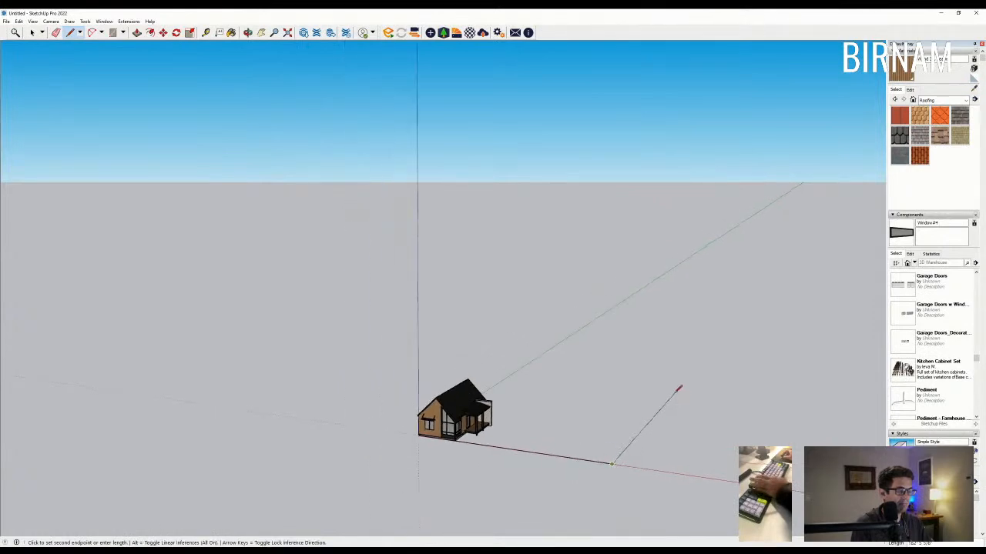
pyautogui.click(417, 352)
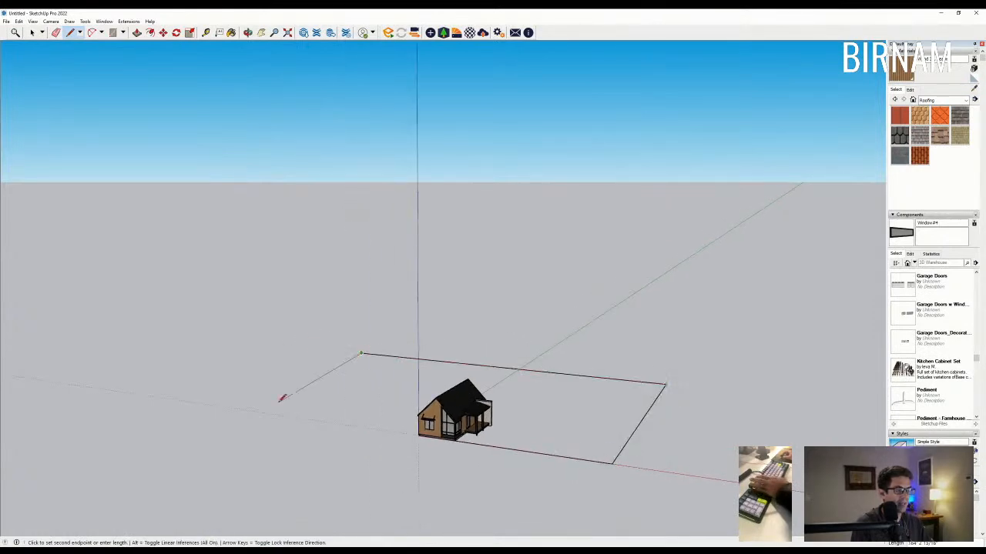
pyautogui.scroll(-3, 176, 440)
pyautogui.scroll(-4, 376, 516)
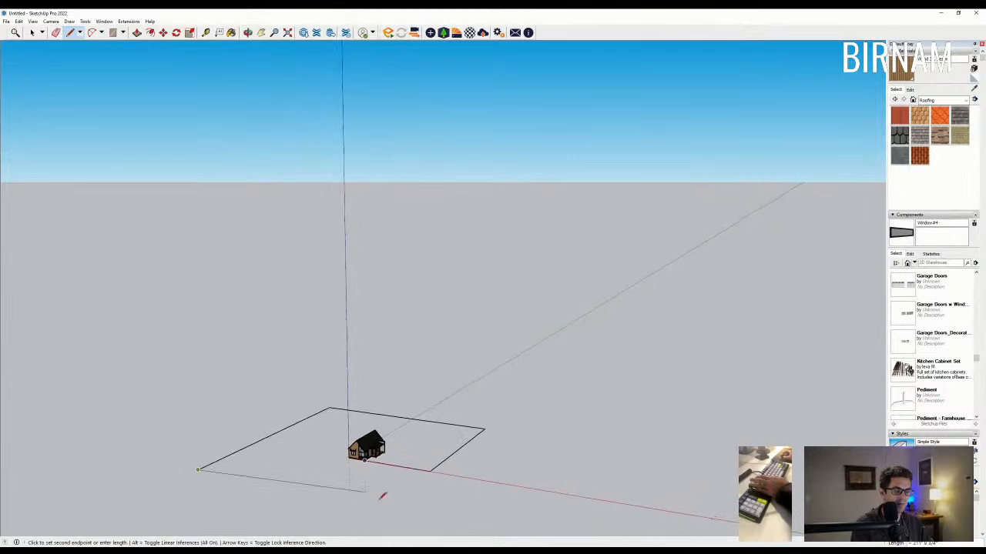
pyautogui.click(390, 485)
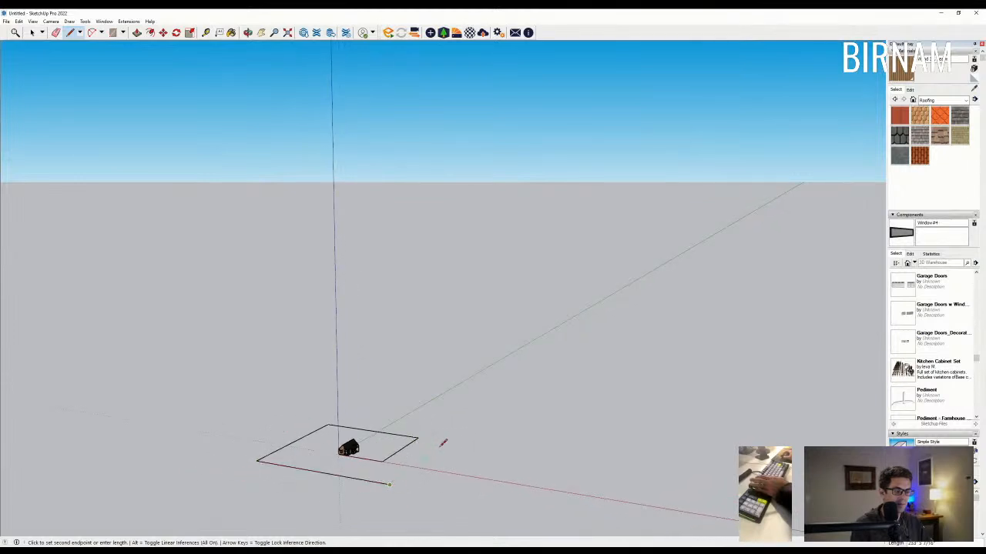
pyautogui.click(420, 438)
# Step: Erase the leftover line inside the new ground face
pyautogui.scroll(2, 390, 452)
pyautogui.press('e')
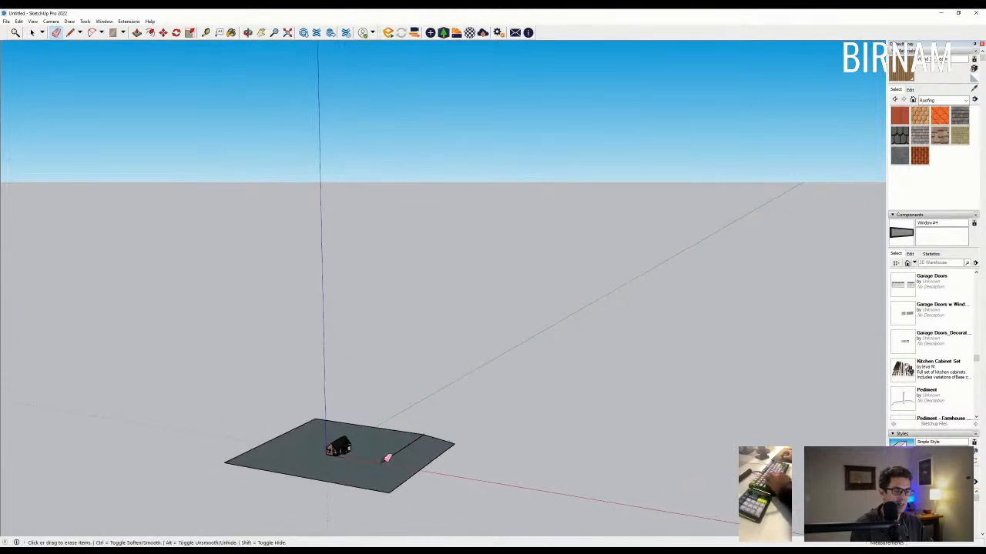
pyautogui.scroll(10, 405, 454)
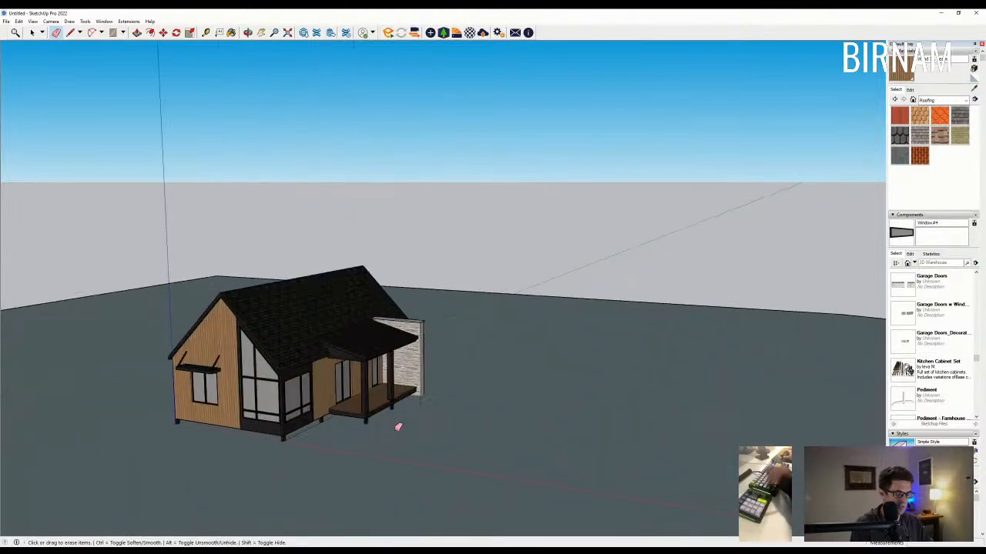
pyautogui.press('l')
pyautogui.scroll(10, 422, 398)
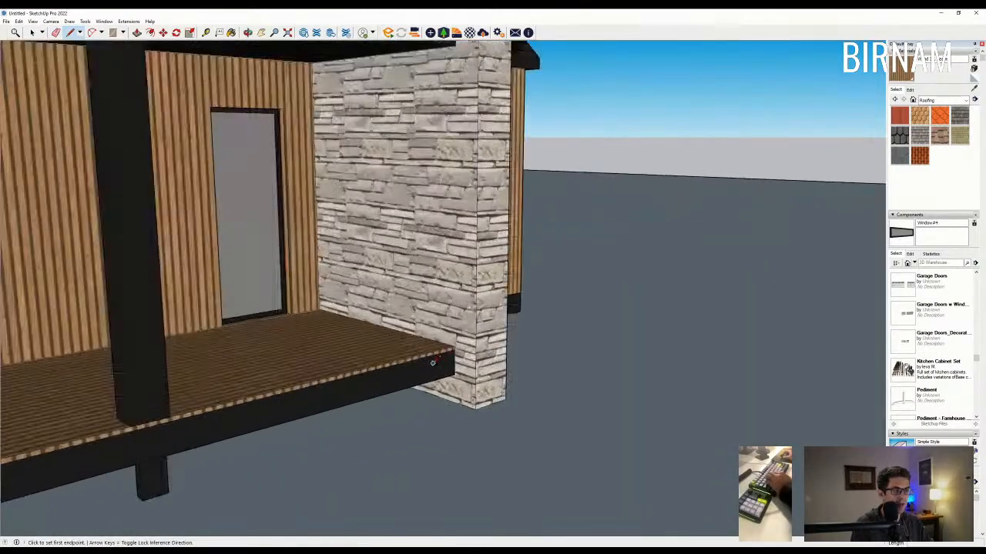
pyautogui.scroll(2, 433, 362)
pyautogui.click(454, 346)
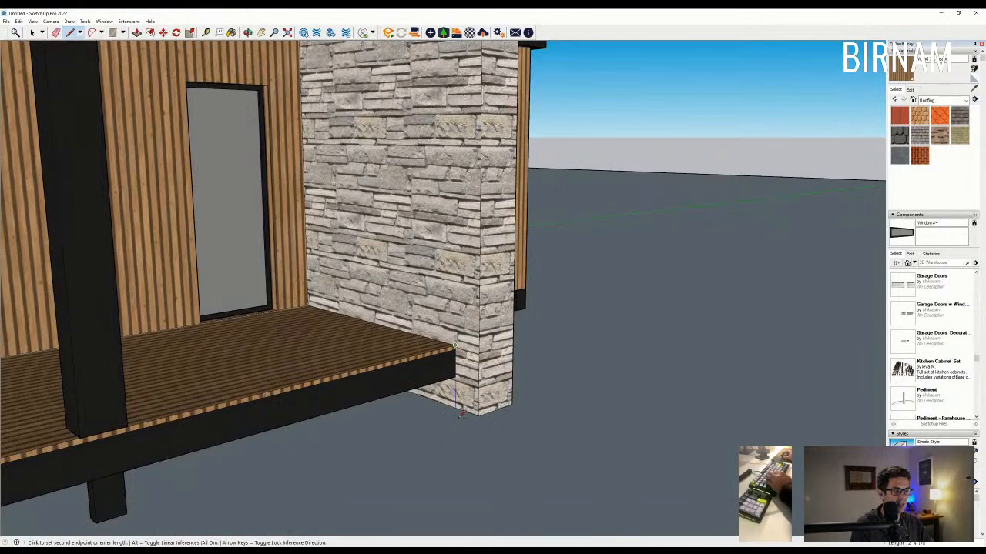
pyautogui.press('Escape')
pyautogui.scroll(2, 458, 348)
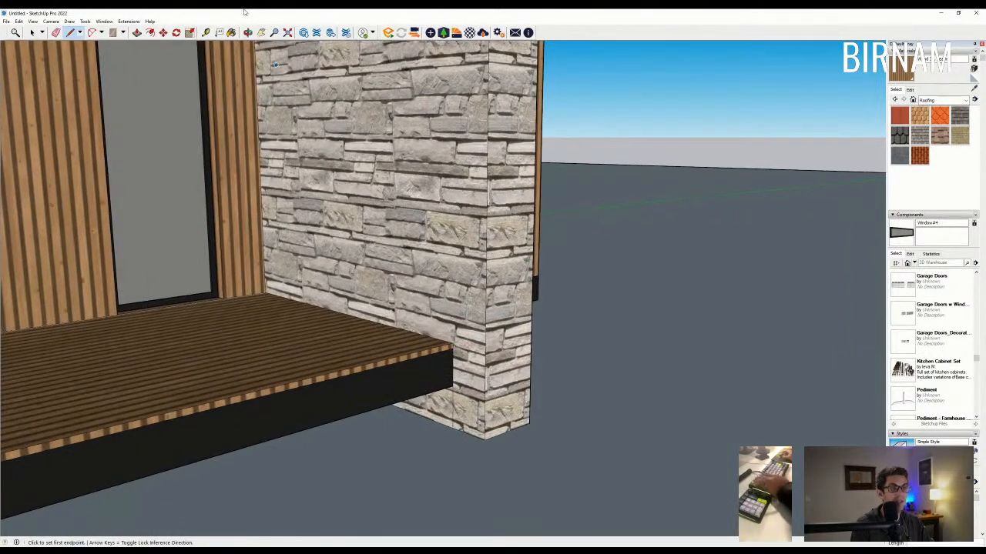
# Step: Measure the height from the deck's front corner down to the ground beside the stone wall
pyautogui.click(205, 33)
pyautogui.click(453, 342)
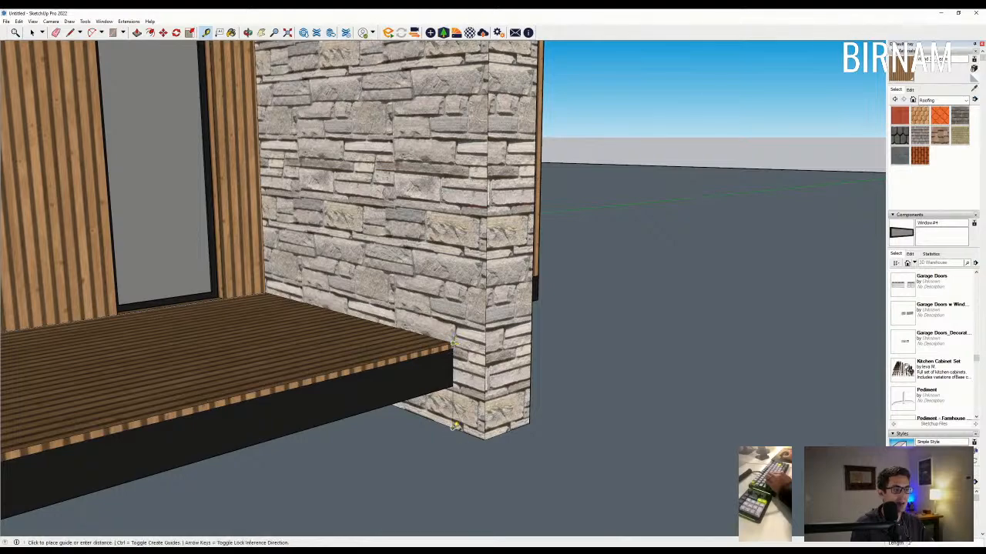
pyautogui.moveTo(459, 431); pyautogui.dragTo(456, 395, button='middle')
pyautogui.click(453, 370)
pyautogui.press('Escape')
pyautogui.click(452, 383)
pyautogui.press('Escape')
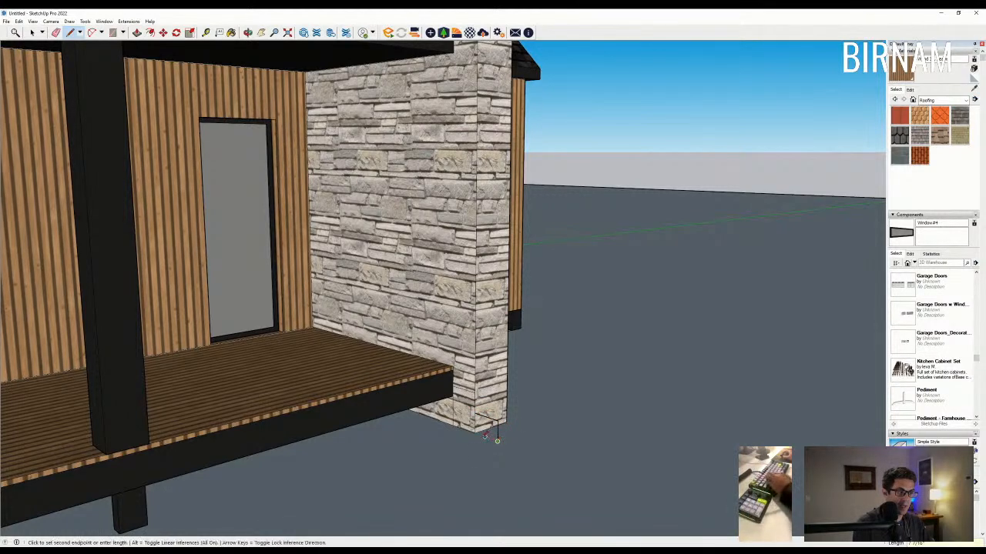
# Step: Draw the two-step stair profile with lines at the base of the stone wall's end
pyautogui.click(480, 429)
pyautogui.scroll(1, 476, 418)
pyautogui.moveTo(476, 419); pyautogui.dragTo(480, 437, button='middle')
pyautogui.scroll(-1, 478, 433)
# Step: Extrude the stair profile 3' out from the stone wall along the deck's front edge
pyautogui.press('p')
pyautogui.click(467, 425)
pyautogui.click(446, 441)
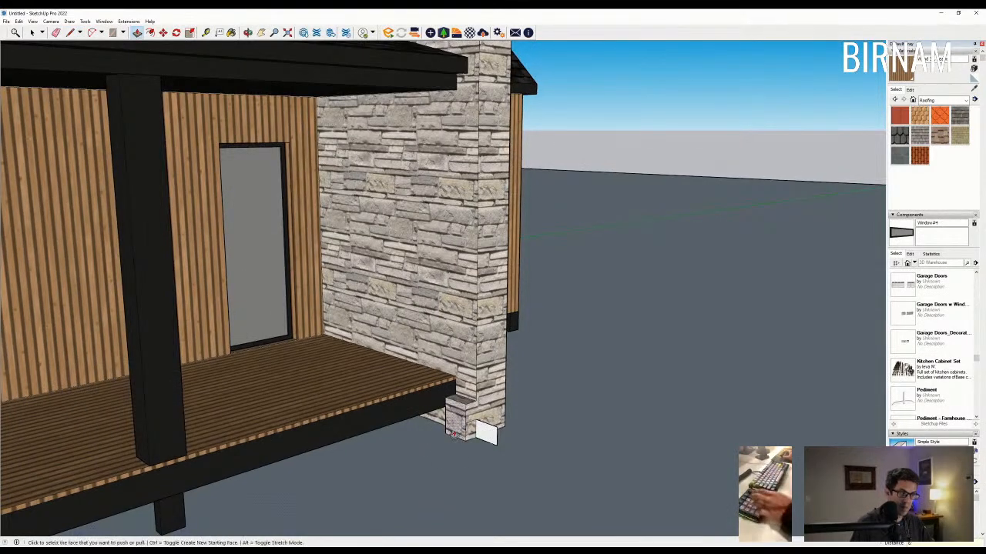
pyautogui.click(461, 427)
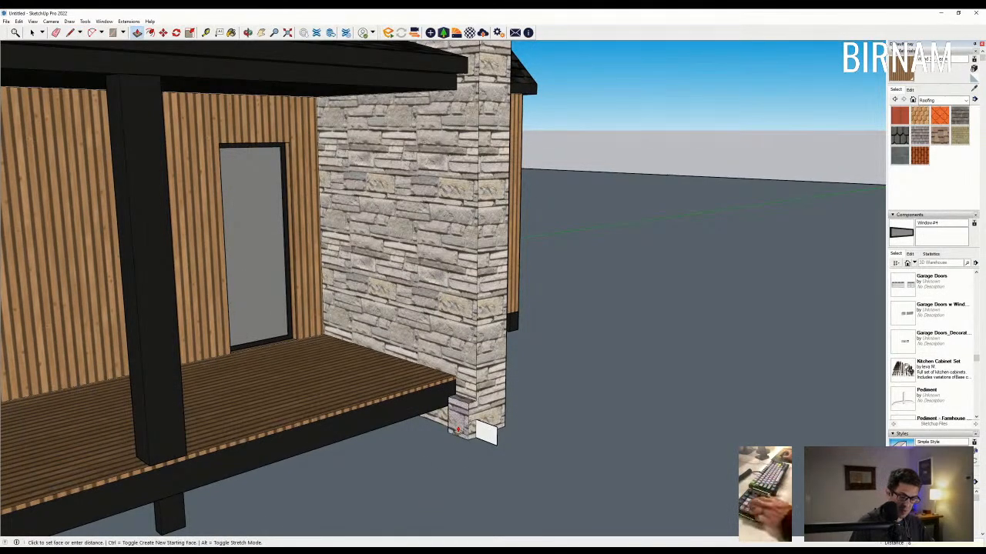
pyautogui.write("3'")
pyautogui.press('Return')
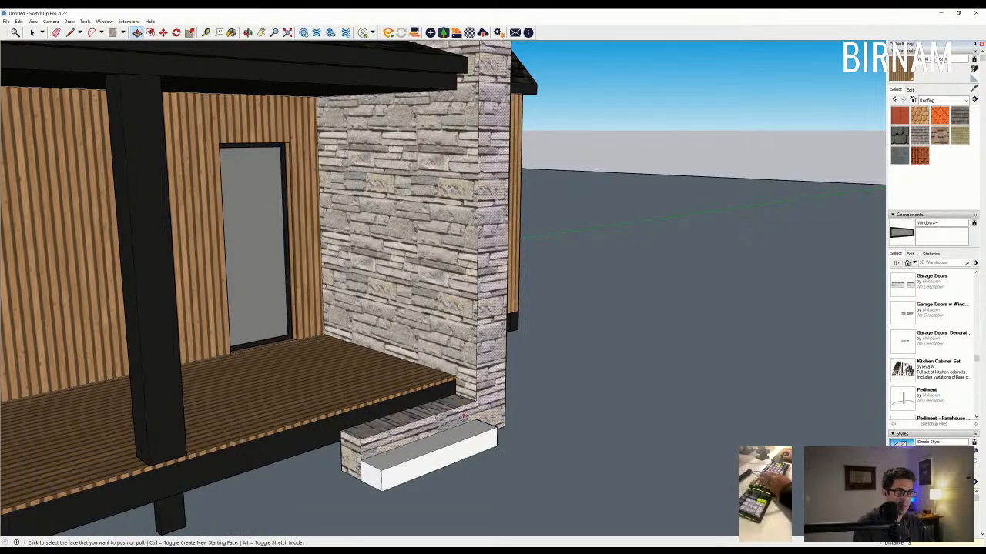
# Step: Draw a connecting line across the end of the steps and erase the extra edge between their faces
pyautogui.moveTo(522, 419); pyautogui.dragTo(495, 431, button='middle')
pyautogui.scroll(2, 488, 412)
pyautogui.press('l')
pyautogui.click(441, 405)
pyautogui.click(441, 423)
pyautogui.moveTo(375, 458); pyautogui.dragTo(425, 423, button='middle')
pyautogui.press('e')
pyautogui.click(347, 474)
pyautogui.moveTo(349, 471)
pyautogui.mouseDown(button='middle')
pyautogui.moveTo(316, 468)
pyautogui.moveTo(462, 439)
pyautogui.moveTo(583, 436)
pyautogui.moveTo(488, 440)
pyautogui.mouseUp(button='middle')
# Step: Push/Pull the step treads by 1.5" to give them thickness
pyautogui.press('p')
pyautogui.write('1.5')
pyautogui.press('Return')
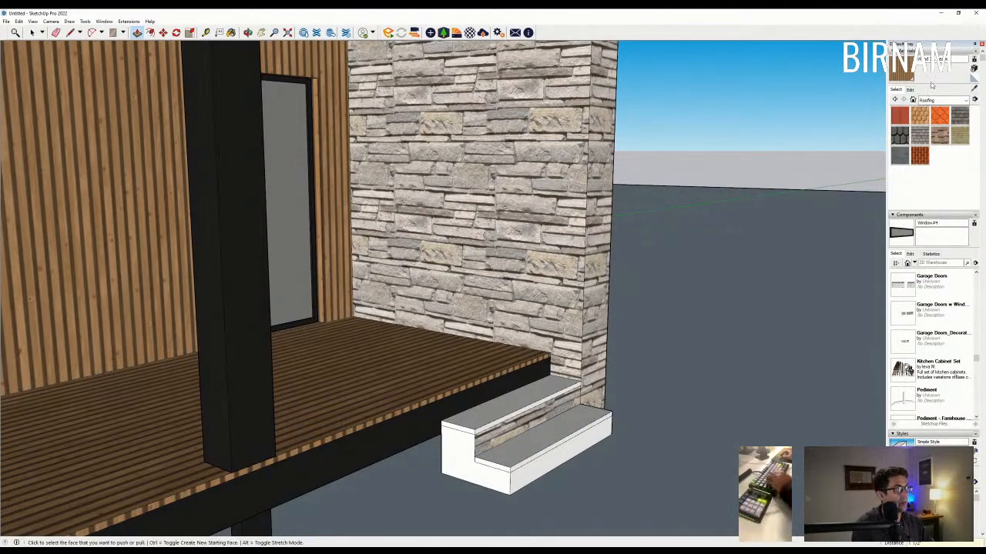
# Step: Sample the deck board material and paint both stair treads with it
pyautogui.click(973, 87)
pyautogui.click(478, 427)
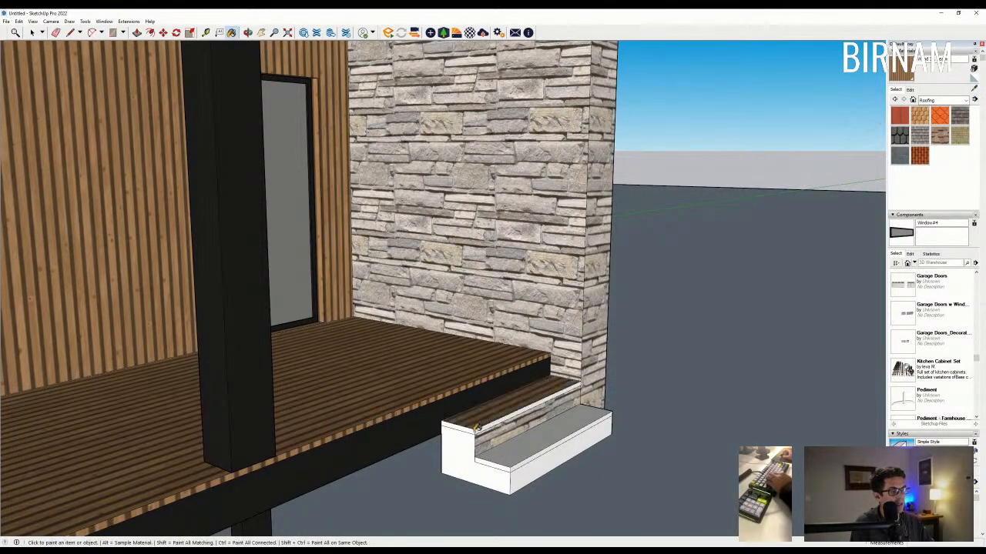
pyautogui.scroll(2, 482, 426)
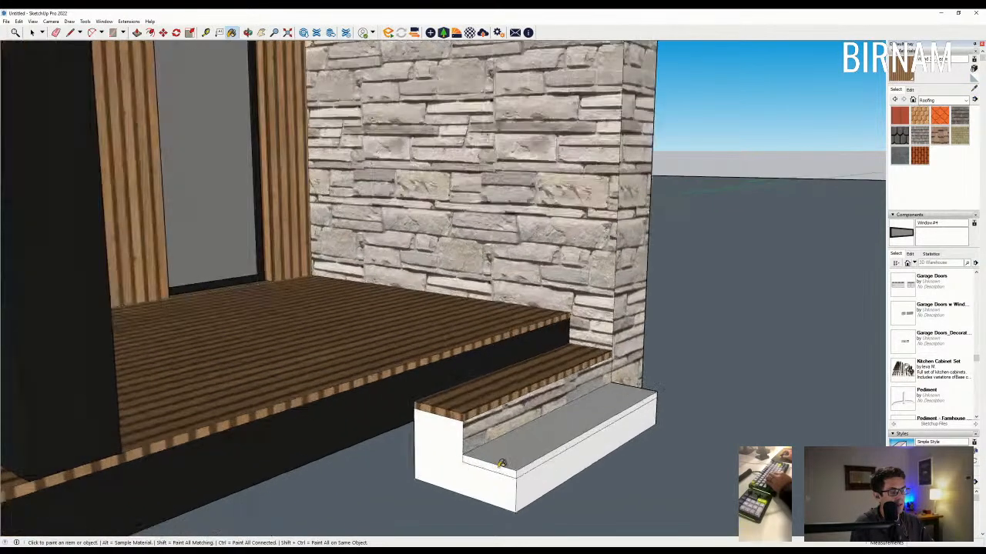
pyautogui.click(529, 460)
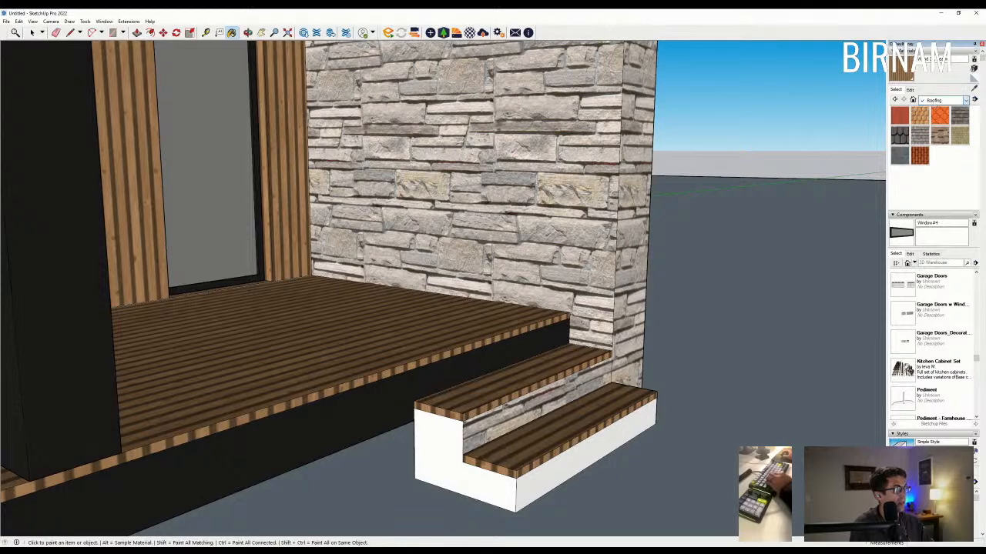
# Step: Paint both stair treads and their edges with the Wood Cherry Original material
pyautogui.click(929, 118)
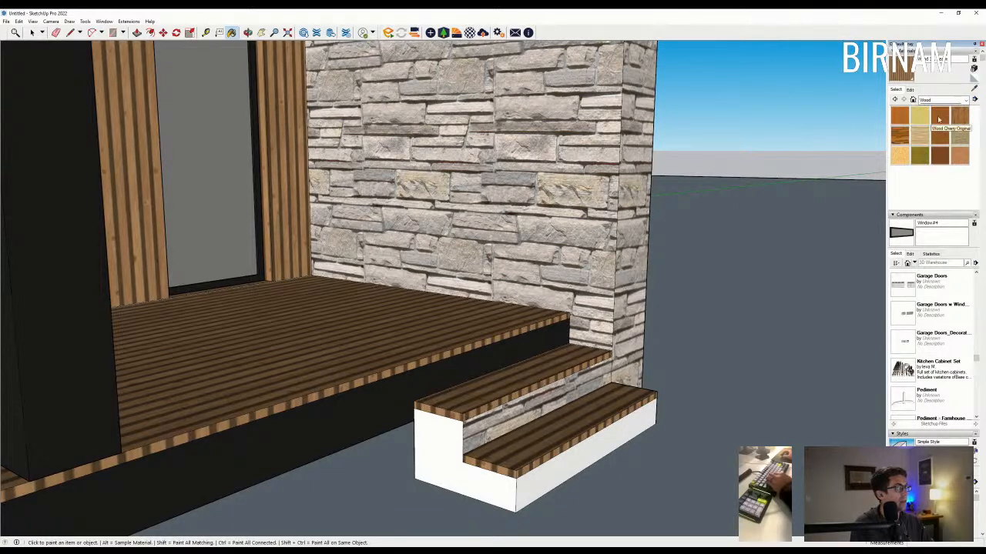
pyautogui.click(506, 454)
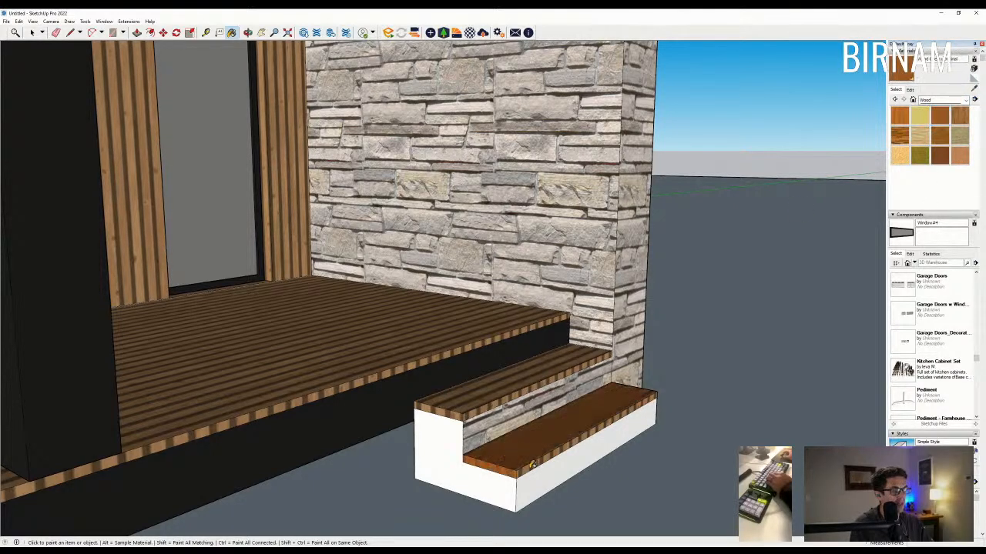
pyautogui.click(449, 405)
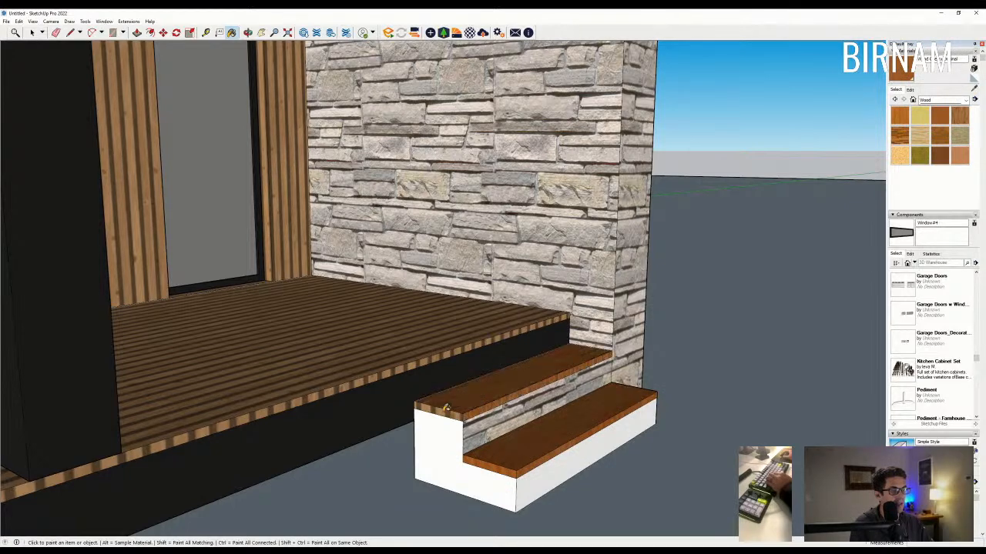
# Step: Edit the Wood Cherry Original color to a muted brown with hue 28, saturation 30 and lightness 42
pyautogui.click(910, 89)
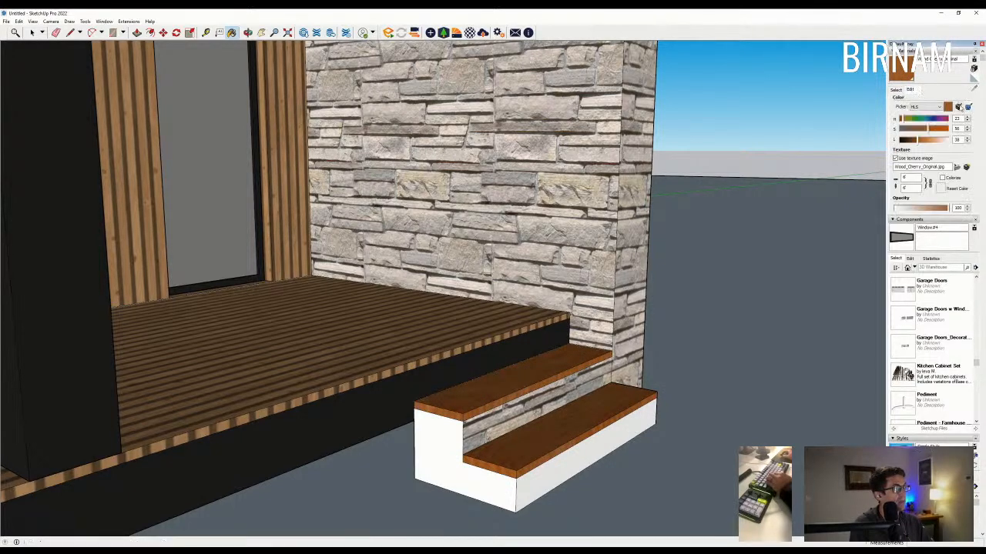
pyautogui.moveTo(352, 345)
pyautogui.mouseDown(button='middle')
pyautogui.moveTo(439, 400)
pyautogui.moveTo(597, 387)
pyautogui.mouseUp(button='middle')
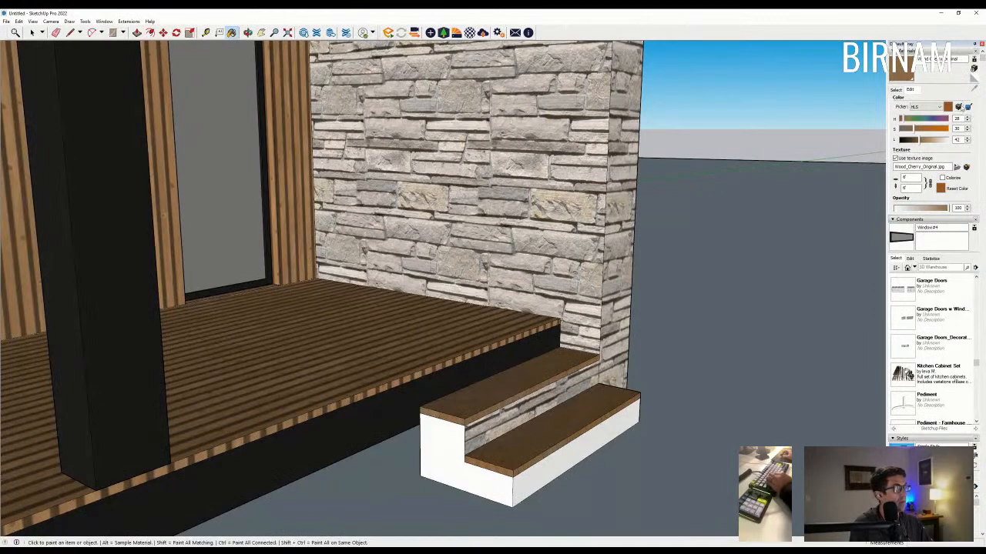
pyautogui.click(897, 90)
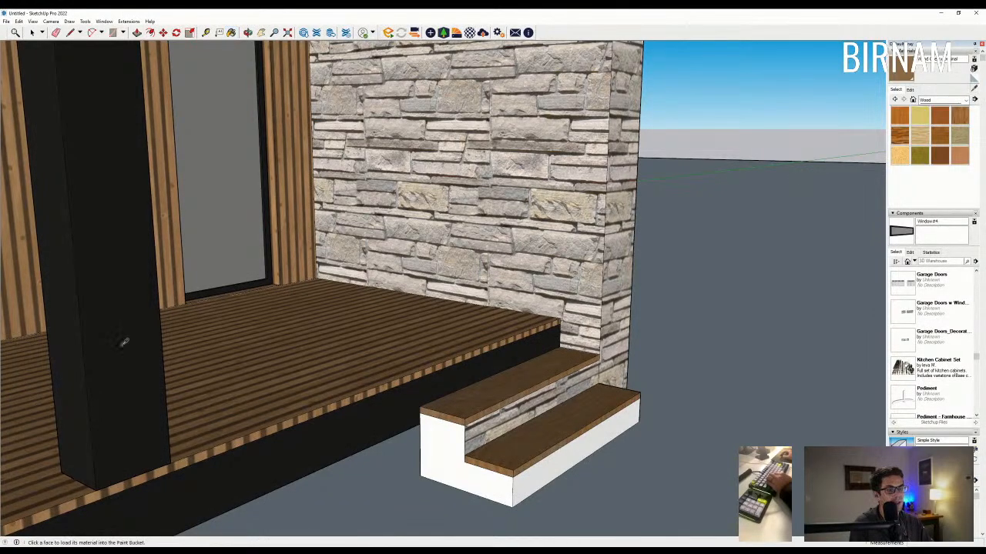
# Step: Sample the post's black material and paint the side and both risers of the deck steps with it
pyautogui.keyDown('alt'); pyautogui.click(77, 358); pyautogui.keyUp('alt')
pyautogui.click(455, 455)
pyautogui.click(486, 432)
pyautogui.click(539, 466)
pyautogui.moveTo(539, 466)
pyautogui.mouseDown(button='middle')
pyautogui.moveTo(508, 466)
pyautogui.moveTo(483, 440)
pyautogui.moveTo(541, 471)
pyautogui.mouseUp(button='middle')
# Step: Select the entire cabin without the ground plane and make it a group
pyautogui.scroll(-10, 509, 466)
pyautogui.moveTo(413, 479); pyautogui.dragTo(492, 429, button='middle')
pyautogui.scroll(3, 497, 407)
pyautogui.moveTo(577, 451); pyautogui.dragTo(574, 387, button='middle')
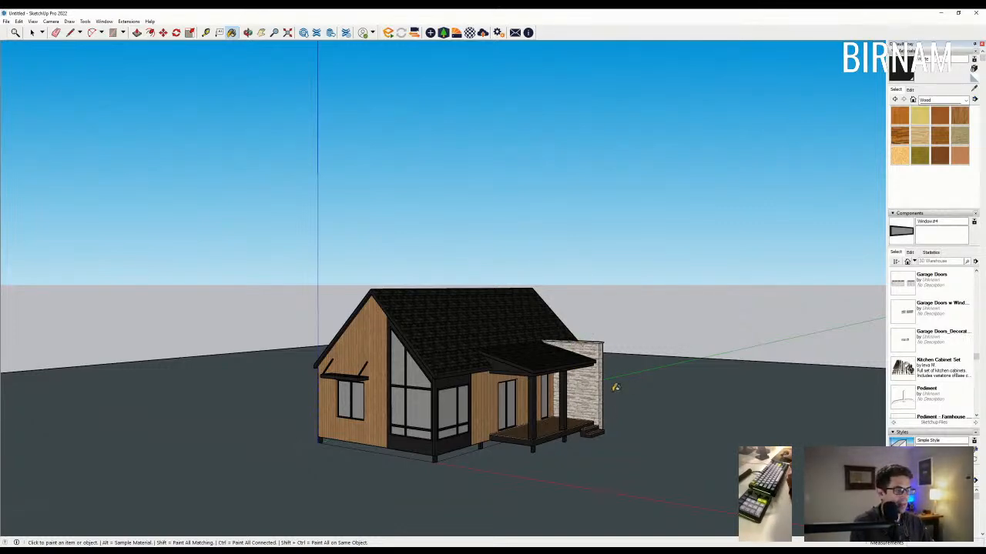
pyautogui.moveTo(639, 391); pyautogui.dragTo(522, 414, button='middle')
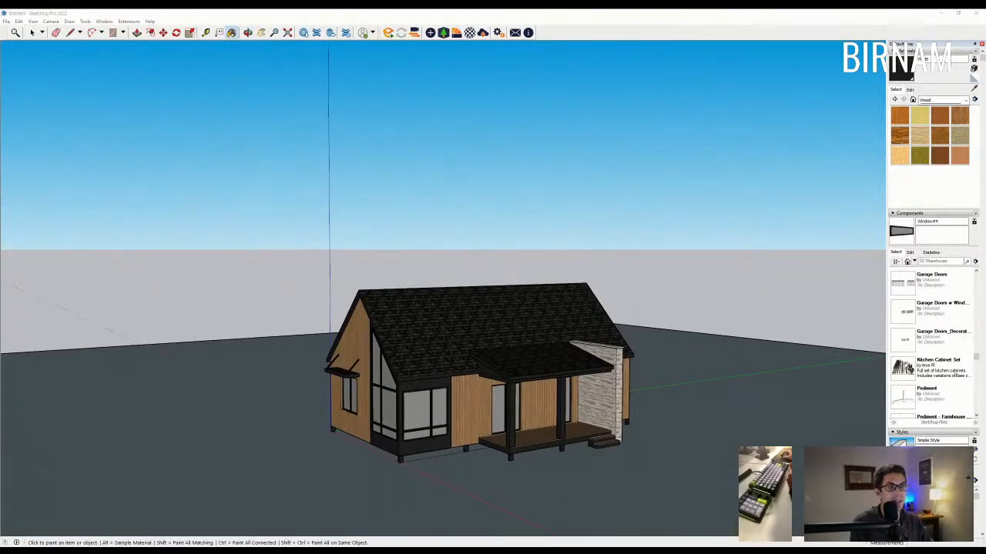
pyautogui.moveTo(539, 362); pyautogui.dragTo(670, 373, button='middle')
pyautogui.moveTo(177, 131)
pyautogui.mouseDown(button='middle')
pyautogui.moveTo(306, 315)
pyautogui.moveTo(275, 377)
pyautogui.mouseUp(button='middle')
pyautogui.press('space')
pyautogui.moveTo(274, 377); pyautogui.dragTo(528, 260)
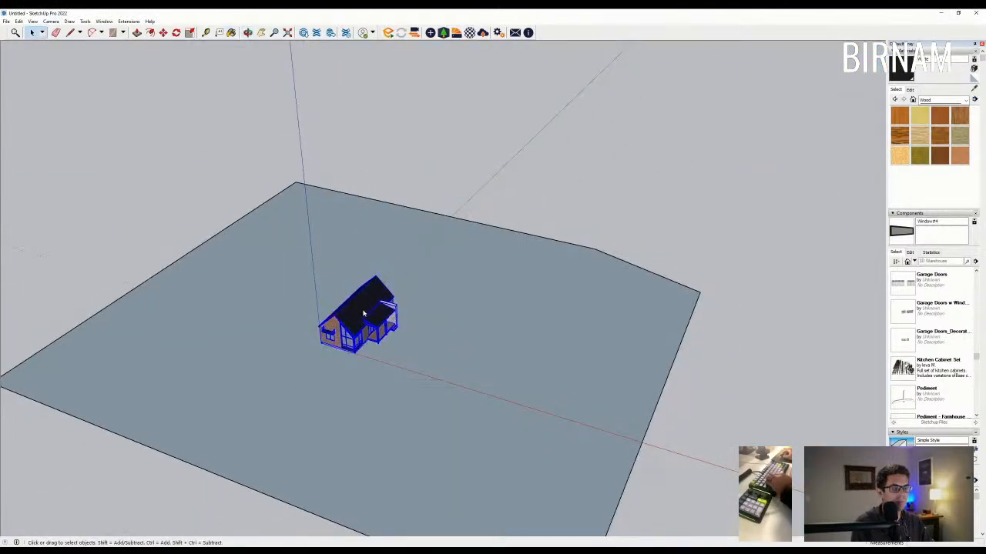
pyautogui.hotkey('ctrl', 'g')
# Step: Copy the cabin group about 225' along the red axis, beyond the edge of the ground plane
pyautogui.scroll(-2, 397, 382)
pyautogui.press('m')
pyautogui.press('ctrl')
pyautogui.click(361, 371)
pyautogui.click(636, 448)
pyautogui.press('space')
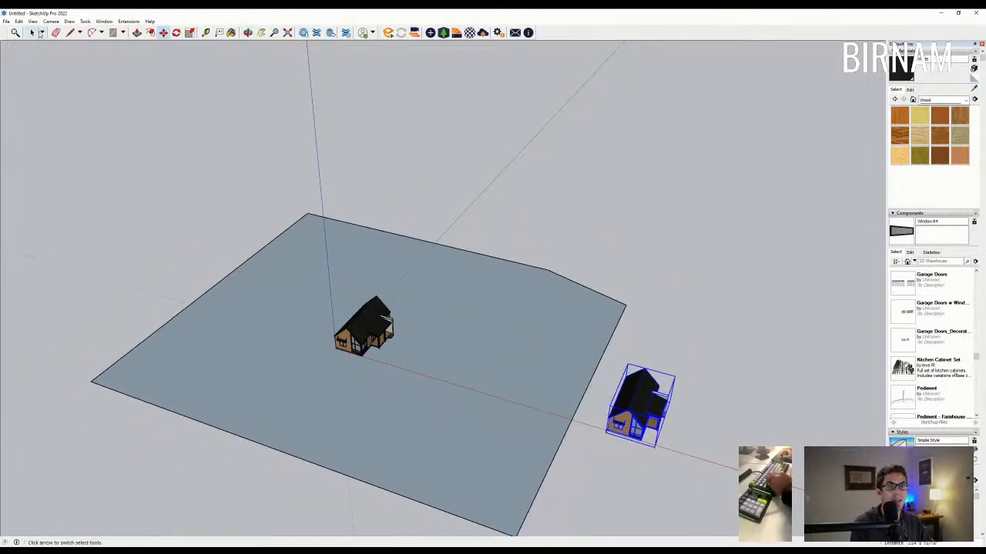
# Step: Open the original cabin group for editing near the top of the stone wall
pyautogui.scroll(3, 309, 302)
pyautogui.click(417, 343)
pyautogui.scroll(6, 428, 341)
pyautogui.moveTo(432, 348)
pyautogui.mouseDown(button='middle')
pyautogui.moveTo(441, 333)
pyautogui.moveTo(412, 253)
pyautogui.moveTo(315, 194)
pyautogui.moveTo(312, 202)
pyautogui.moveTo(340, 162)
pyautogui.mouseUp(button='middle')
pyautogui.scroll(4, 442, 333)
pyautogui.doubleClick(412, 253)
pyautogui.scroll(4, 311, 195)
pyautogui.press('Escape')
pyautogui.press('e')
pyautogui.click(340, 162)
pyautogui.hotkey('ctrl', 'z')
# Step: Open the cabin group for editing and erase the stone wall with its cap at the end of the side deck
pyautogui.doubleClick(329, 185)
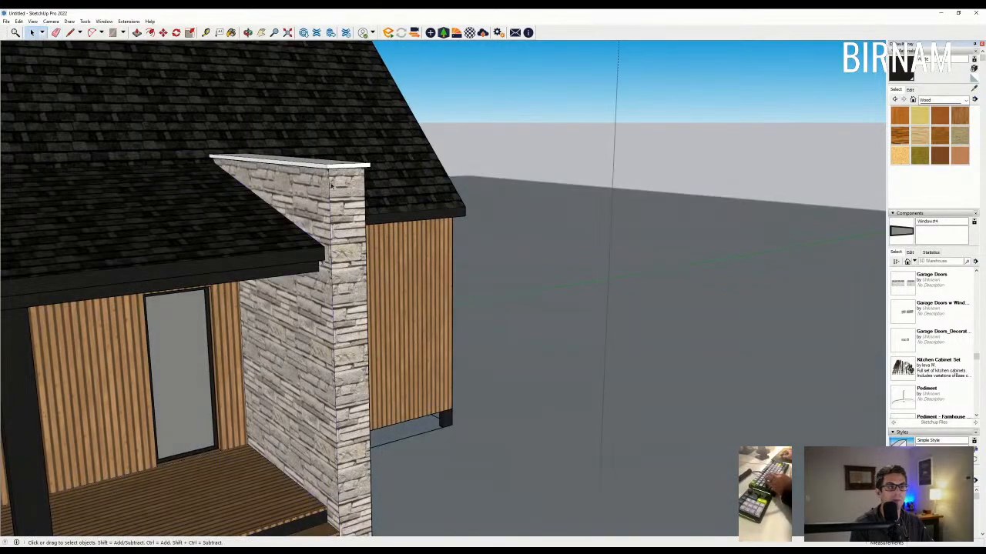
pyautogui.press('e')
pyautogui.click(362, 167)
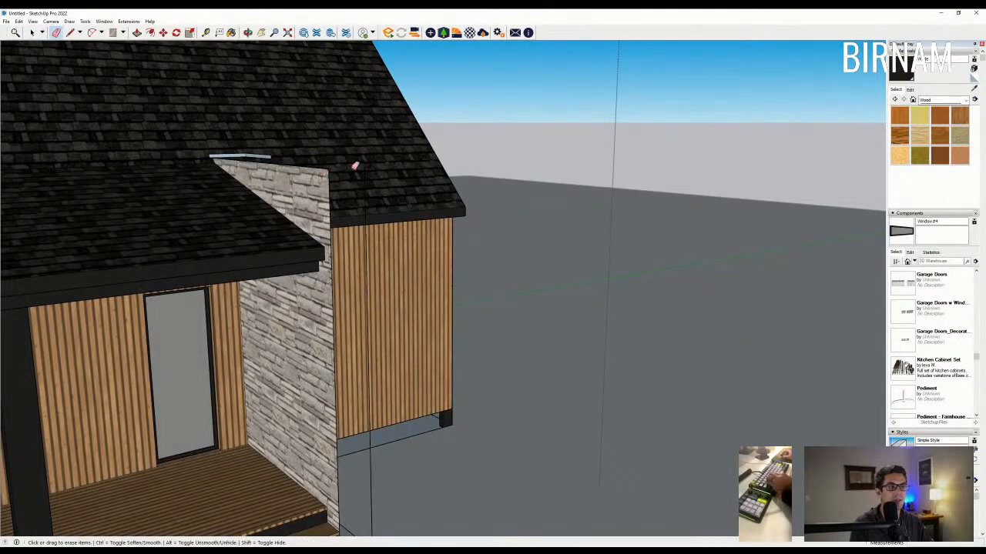
pyautogui.click(332, 164)
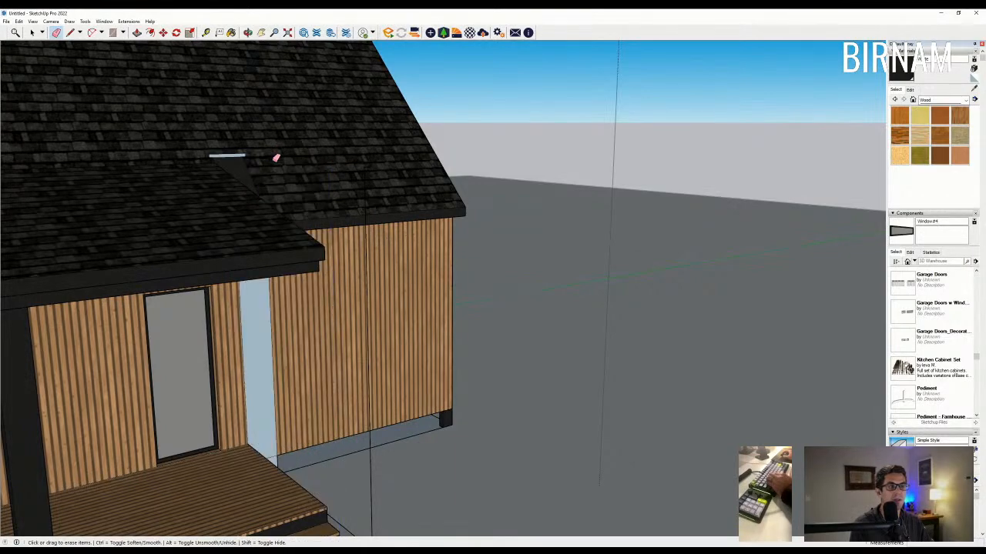
pyautogui.moveTo(254, 154)
pyautogui.mouseDown(button='middle')
pyautogui.moveTo(143, 172)
pyautogui.moveTo(196, 178)
pyautogui.mouseUp(button='middle')
pyautogui.click(183, 282)
pyautogui.click(159, 303)
# Step: Erase the stone wall's leftover edges beside the deck steps and under the roof
pyautogui.moveTo(170, 424)
pyautogui.mouseDown(button='middle')
pyautogui.moveTo(185, 398)
pyautogui.moveTo(264, 395)
pyautogui.mouseUp(button='middle')
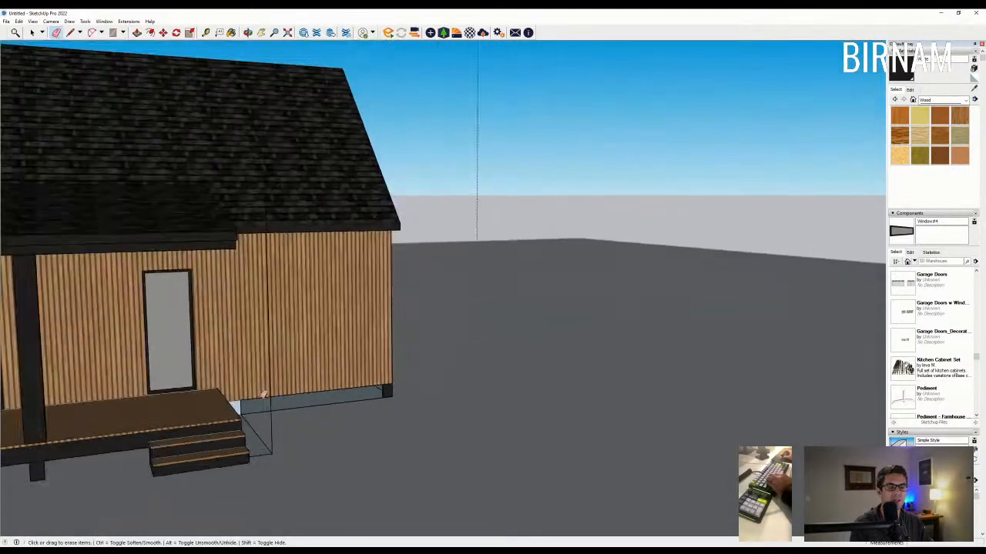
pyautogui.scroll(-5, 263, 393)
pyautogui.moveTo(331, 374); pyautogui.dragTo(262, 389, button='middle')
pyautogui.scroll(1, 252, 394)
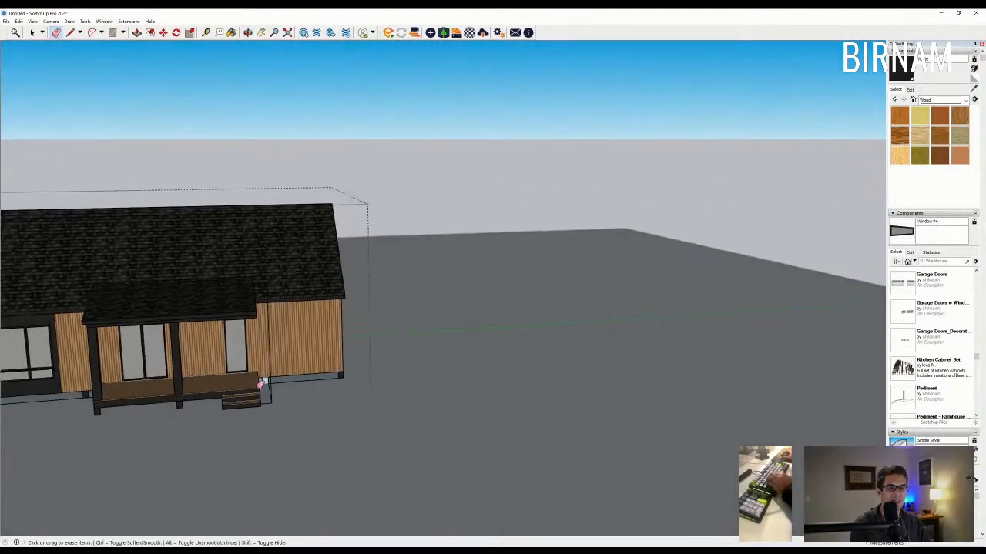
pyautogui.scroll(2, 254, 391)
pyautogui.moveTo(242, 324)
pyautogui.mouseDown(button='middle')
pyautogui.moveTo(293, 416)
pyautogui.moveTo(328, 454)
pyautogui.mouseUp(button='middle')
pyautogui.press('e')
pyautogui.moveTo(313, 375)
pyautogui.mouseDown(button='middle')
pyautogui.moveTo(230, 392)
pyautogui.moveTo(174, 387)
pyautogui.mouseUp(button='middle')
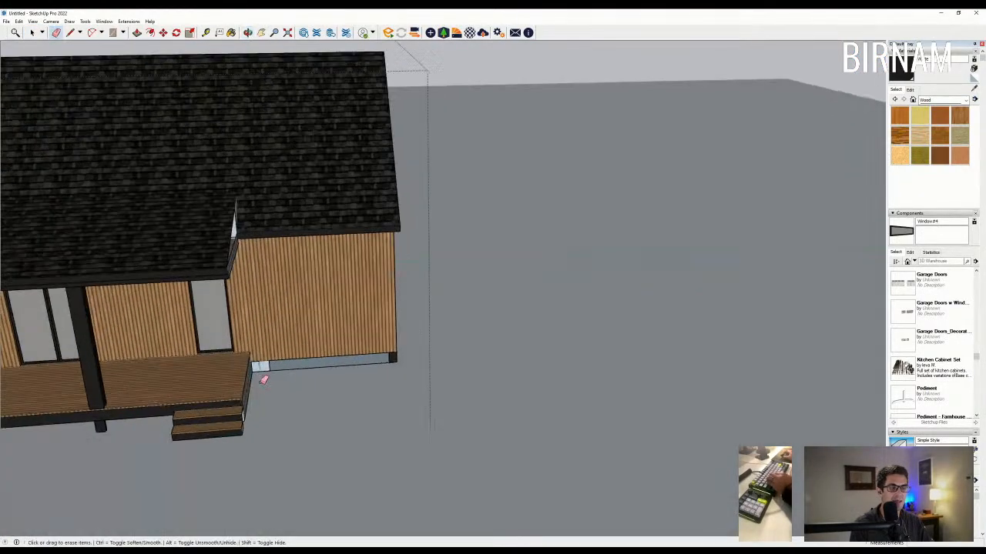
pyautogui.scroll(2, 262, 377)
pyautogui.moveTo(279, 368)
pyautogui.mouseDown(button='middle')
pyautogui.moveTo(249, 391)
pyautogui.moveTo(214, 379)
pyautogui.moveTo(452, 308)
pyautogui.moveTo(466, 335)
pyautogui.mouseUp(button='middle')
pyautogui.scroll(2, 198, 376)
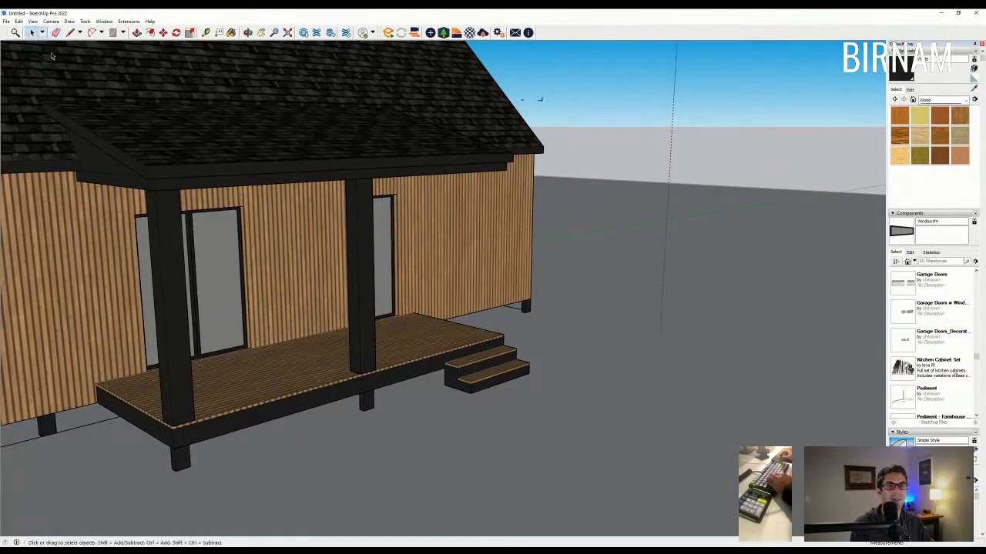
# Step: Copy a porch post along the deck's front edge to the end corner above the steps
pyautogui.moveTo(51, 55); pyautogui.dragTo(300, 334, button='middle')
pyautogui.click(237, 384)
pyautogui.press('m')
pyautogui.press('ctrl')
pyautogui.click(237, 415)
pyautogui.click(401, 378)
pyautogui.moveTo(401, 377); pyautogui.dragTo(347, 319, button='middle')
pyautogui.click(33, 33)
# Step: Extend the deck steps toward the middle post with Push/Pull and push their opposite end in by 12"
pyautogui.moveTo(250, 370); pyautogui.dragTo(385, 420, button='middle')
pyautogui.scroll(2, 385, 419)
pyautogui.press('p')
pyautogui.scroll(1, 387, 420)
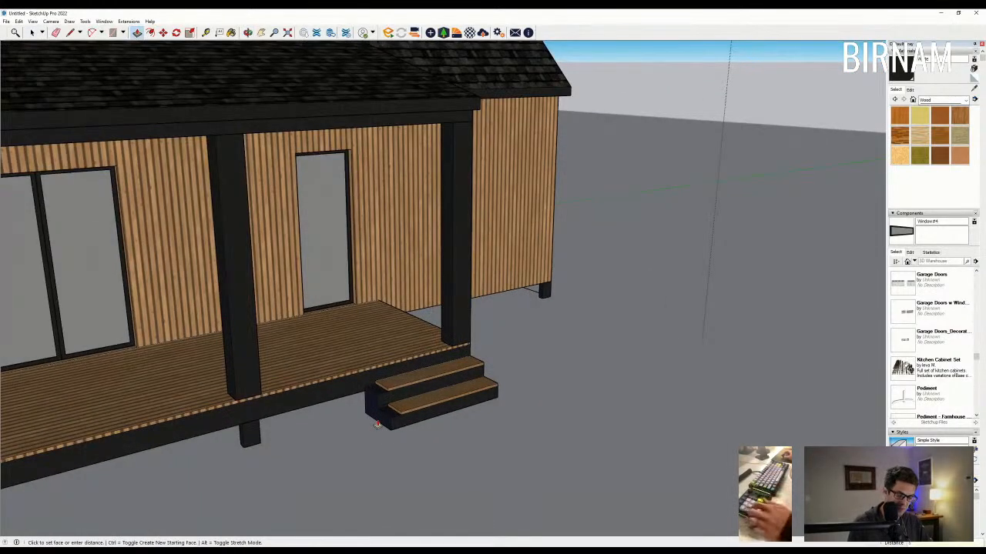
pyautogui.scroll(2, 383, 393)
pyautogui.scroll(1, 383, 394)
pyautogui.click(361, 408)
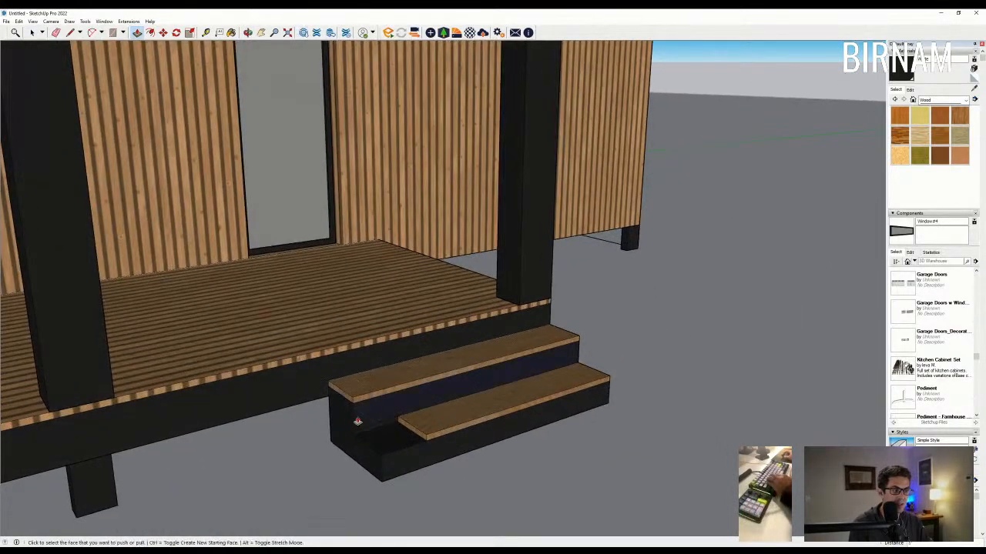
pyautogui.click(396, 447)
pyautogui.moveTo(397, 447); pyautogui.dragTo(543, 412, button='middle')
pyautogui.write('12')
pyautogui.press('Return')
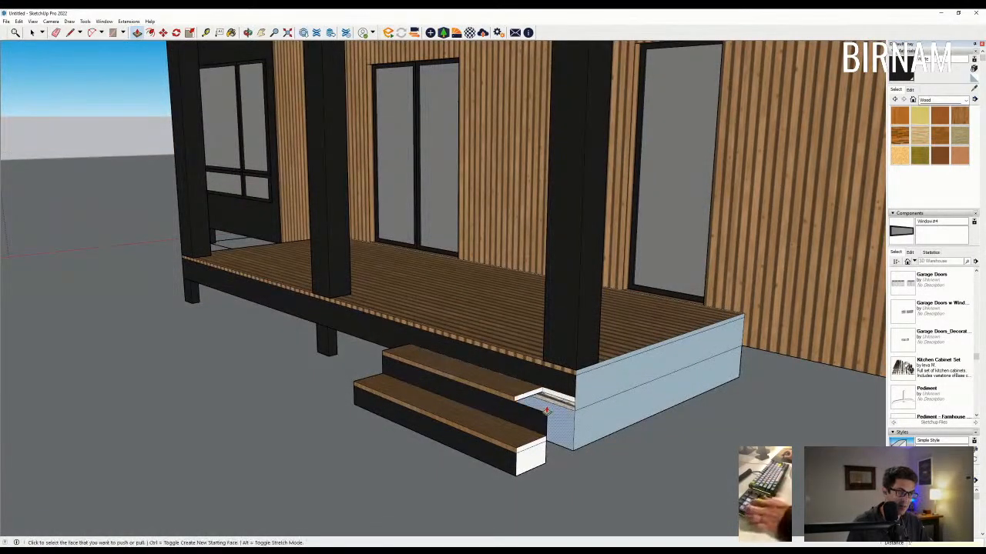
# Step: Push the lower step's end face back in line with the upper step and draw a line closing off the riser
pyautogui.click(537, 457)
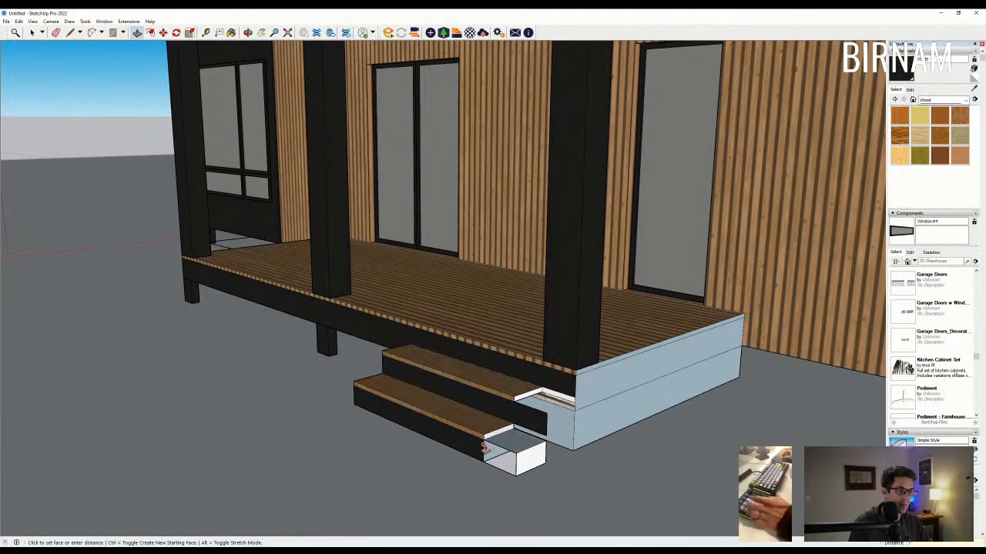
pyautogui.click(483, 449)
pyautogui.moveTo(483, 449); pyautogui.dragTo(536, 420, button='middle')
pyautogui.scroll(1, 536, 419)
pyautogui.press('l')
pyautogui.click(508, 403)
pyautogui.click(509, 402)
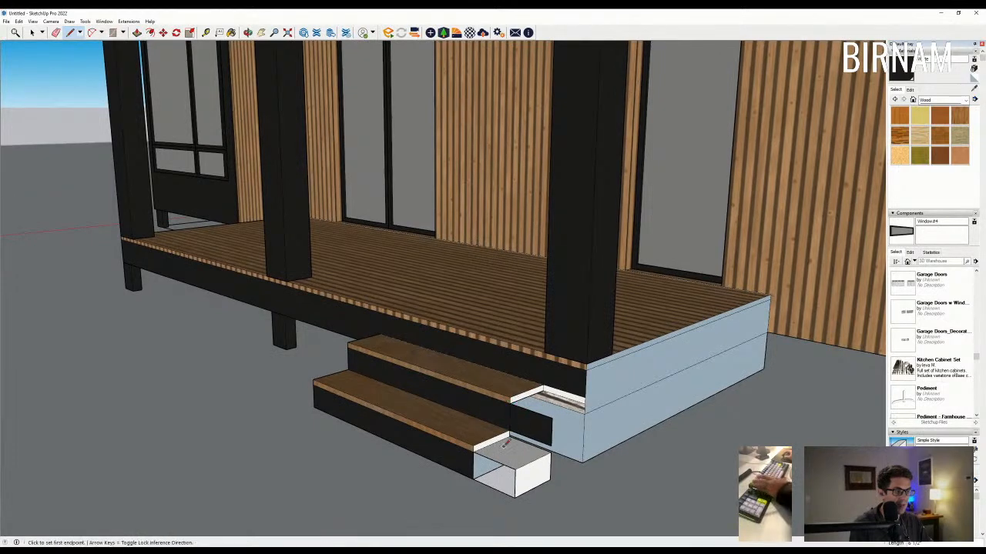
# Step: Erase the leftover box edges and riser strip beyond the shortened end of the deck steps
pyautogui.press('e')
pyautogui.click(550, 468)
pyautogui.click(542, 483)
pyautogui.click(518, 480)
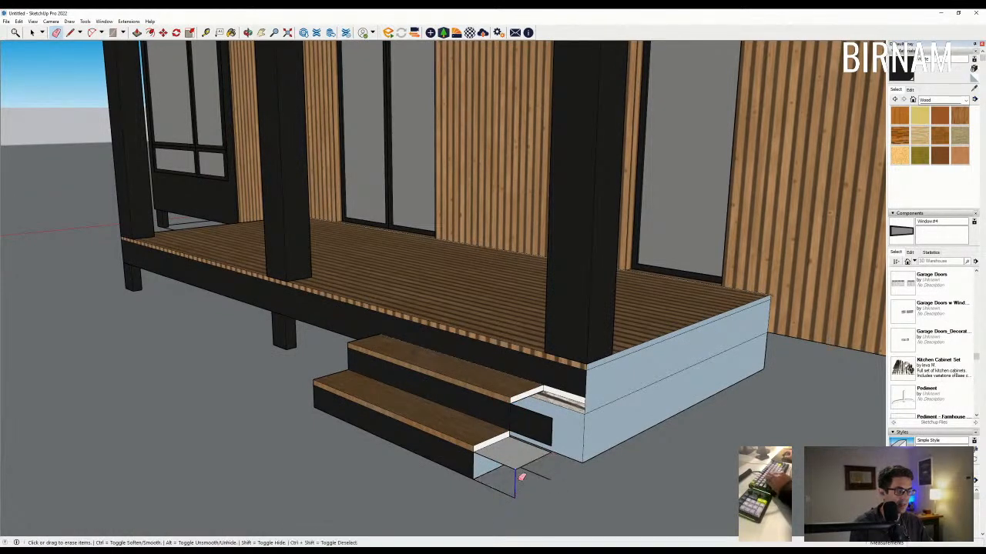
pyautogui.click(552, 453)
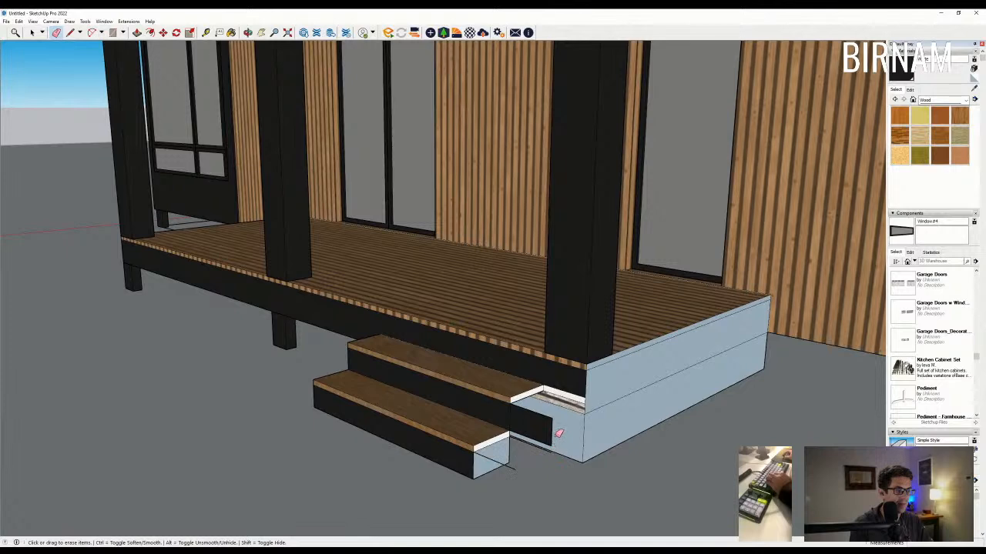
pyautogui.click(553, 417)
pyautogui.moveTo(551, 428); pyautogui.dragTo(547, 444, button='middle')
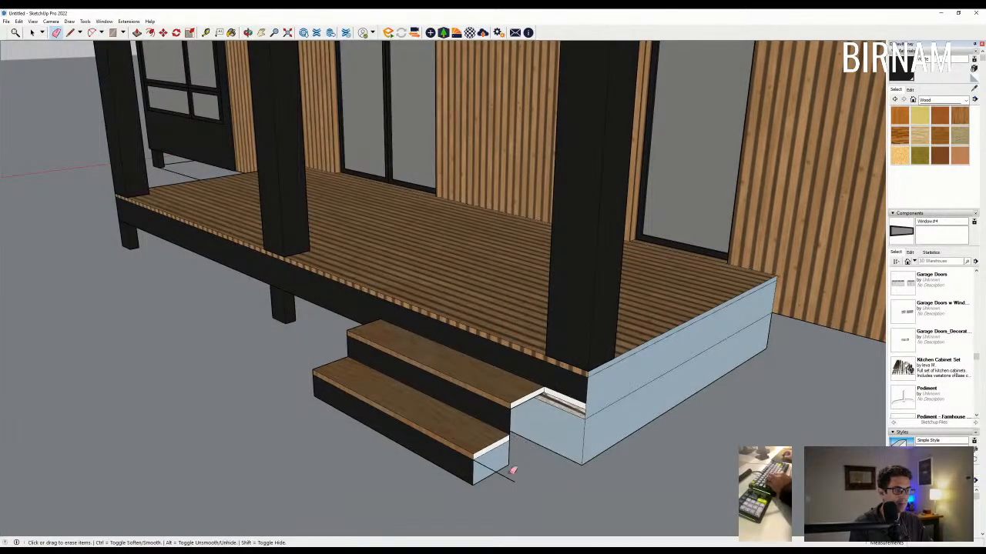
# Step: Copy the short footing from under the deck's front edge and set it on the deck's end edge beside the corner post
pyautogui.click(282, 308)
pyautogui.moveTo(303, 329); pyautogui.dragTo(305, 342, button='middle')
pyautogui.press('m')
pyautogui.press('ctrl')
pyautogui.click(272, 318)
pyautogui.moveTo(584, 340)
pyautogui.mouseDown(button='middle')
pyautogui.moveTo(624, 364)
pyautogui.moveTo(580, 362)
pyautogui.moveTo(497, 399)
pyautogui.moveTo(660, 401)
pyautogui.mouseUp(button='middle')
pyautogui.click(619, 367)
pyautogui.scroll(-4, 297, 383)
pyautogui.scroll(5, 258, 414)
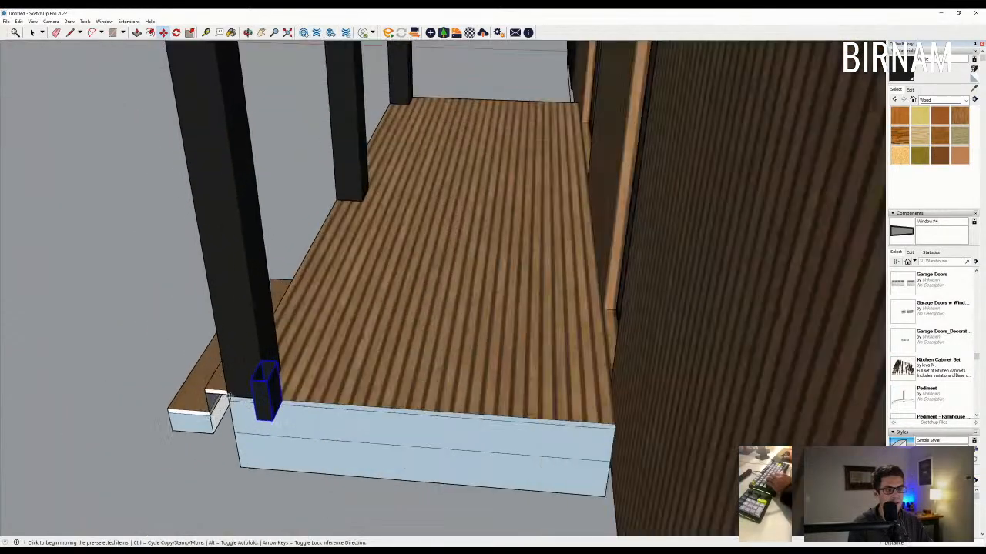
pyautogui.click(256, 419)
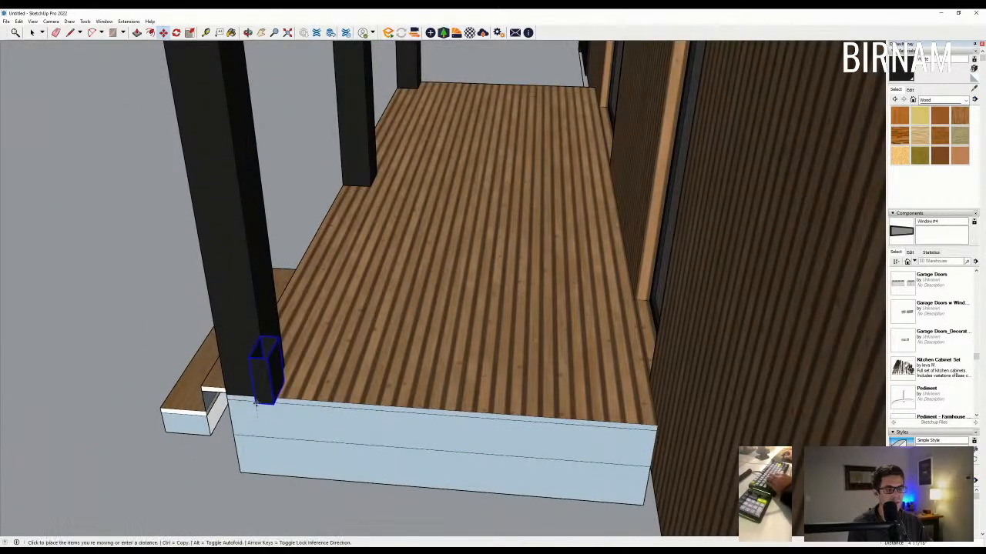
pyautogui.click(337, 378)
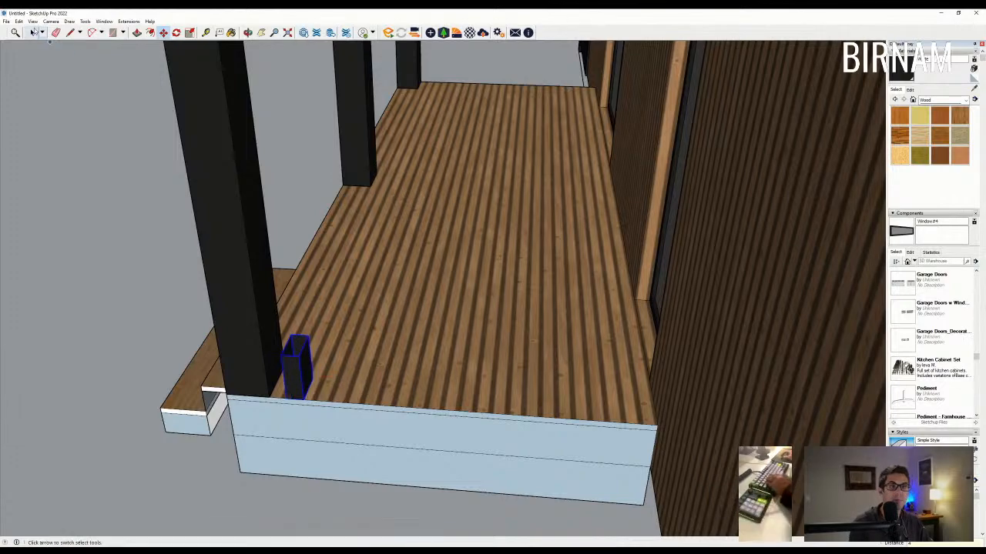
# Step: Open the copied footing block for editing and offset one of its side faces by 1" with Push/Pull
pyautogui.scroll(2, 287, 377)
pyautogui.doubleClick(293, 371)
pyautogui.moveTo(297, 367); pyautogui.dragTo(312, 373, button='middle')
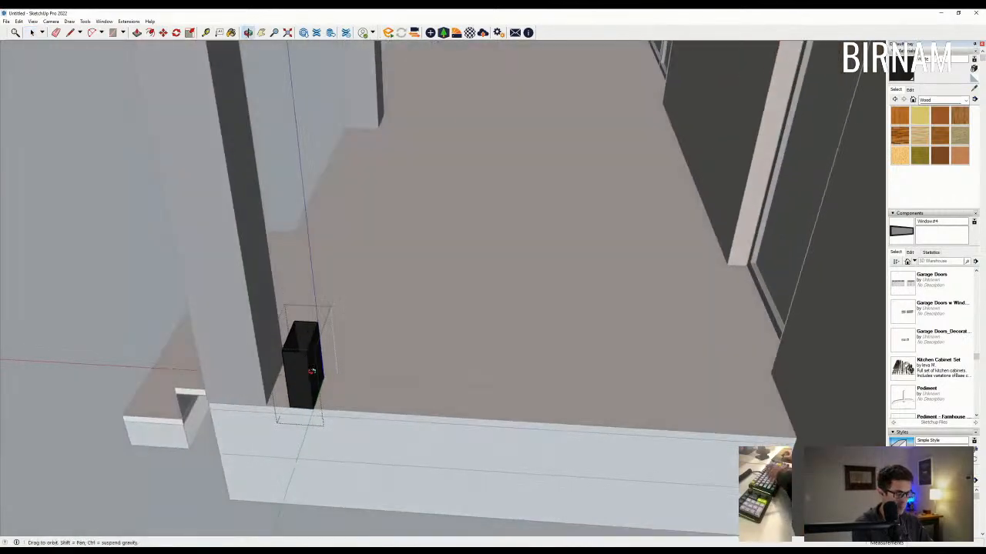
pyautogui.scroll(2, 313, 369)
pyautogui.press('p')
pyautogui.moveTo(315, 328); pyautogui.dragTo(817, 258, button='middle')
pyautogui.moveTo(356, 462); pyautogui.dragTo(381, 389, button='middle')
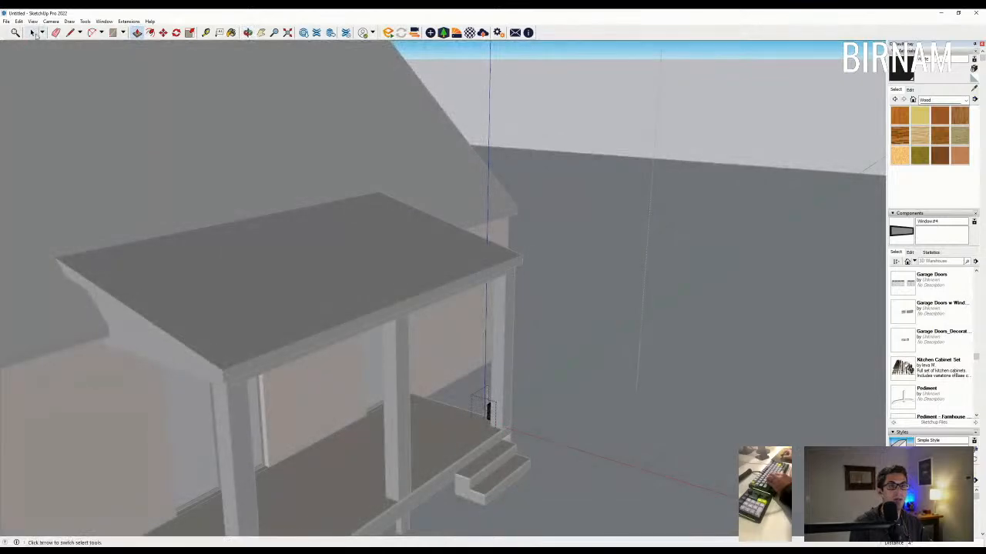
pyautogui.scroll(10, 487, 410)
pyautogui.click(482, 433)
pyautogui.write('1')
pyautogui.press('Return')
# Step: Push/Pull the opposite side face of the footing block by 1" to match
pyautogui.moveTo(502, 426); pyautogui.dragTo(600, 412, button='middle')
pyautogui.moveTo(420, 390); pyautogui.dragTo(148, 375, button='middle')
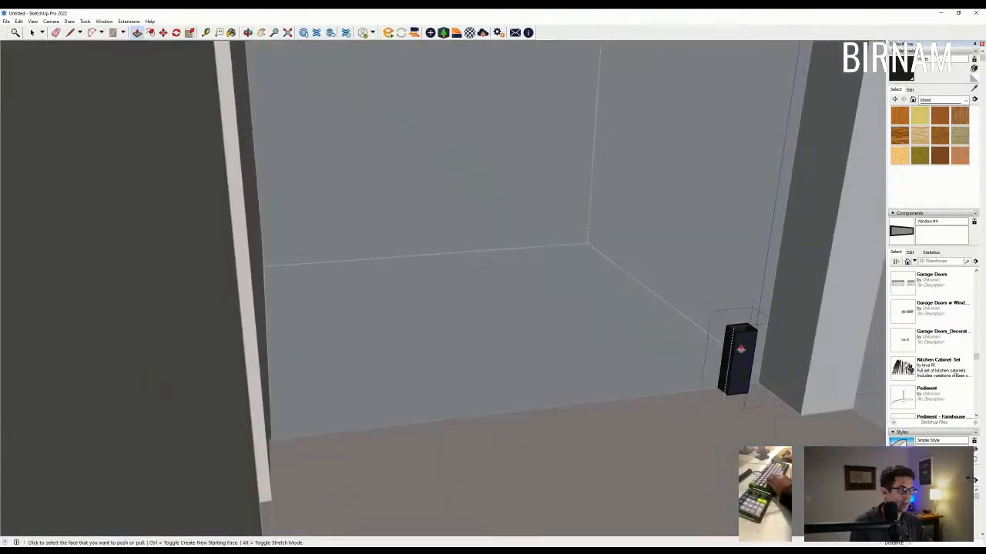
pyautogui.scroll(2, 759, 347)
pyautogui.click(723, 363)
pyautogui.write('1')
pyautogui.press('Return')
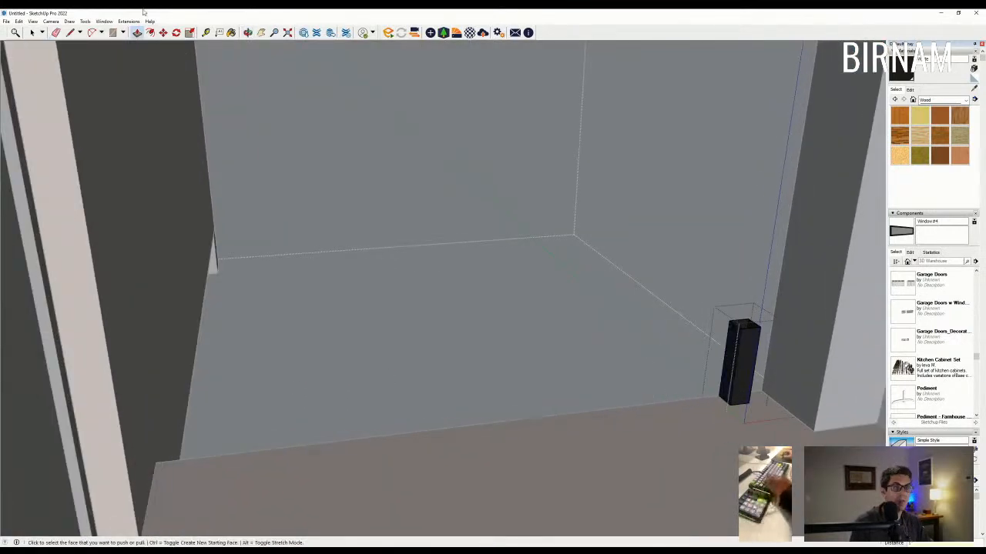
# Step: Move the block's top face straight up to the underside of the porch roof to form a full-height slat
pyautogui.click(31, 33)
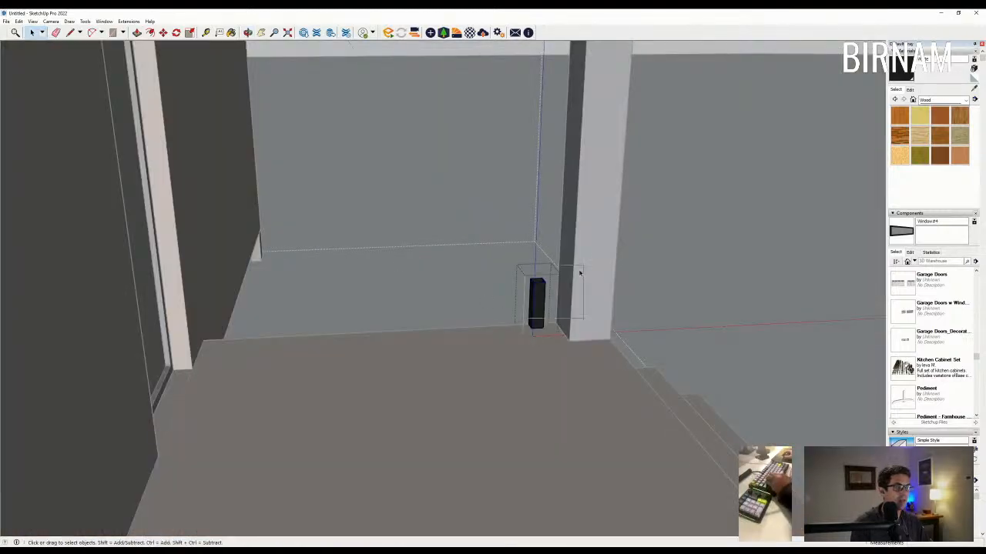
pyautogui.press('m')
pyautogui.click(528, 291)
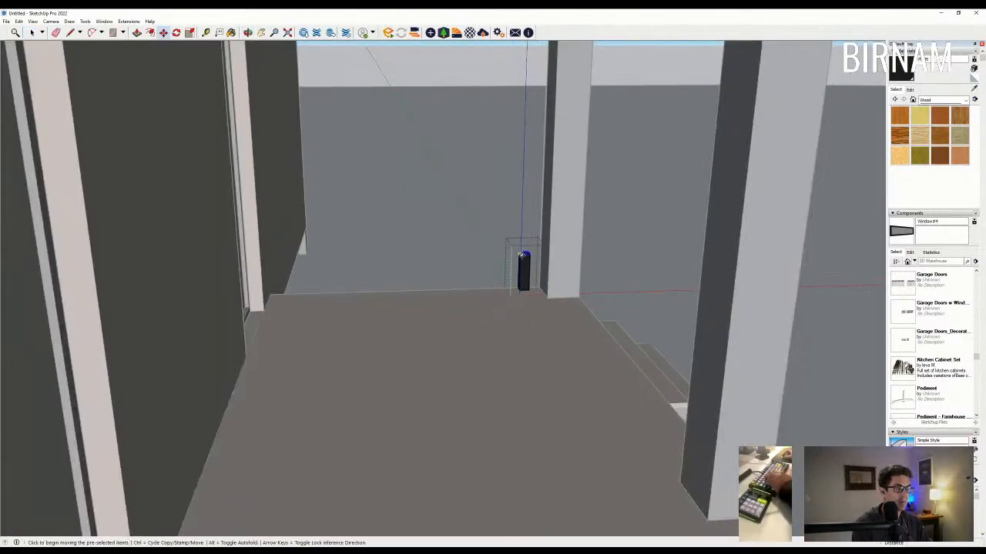
pyautogui.moveTo(506, 288); pyautogui.dragTo(479, 231, button='middle')
pyautogui.scroll(-5, 479, 231)
pyautogui.moveTo(211, 154); pyautogui.dragTo(430, 137, button='middle')
pyautogui.scroll(-4, 231, 310)
pyautogui.moveTo(231, 310); pyautogui.dragTo(234, 392, button='middle')
pyautogui.scroll(-1, 234, 391)
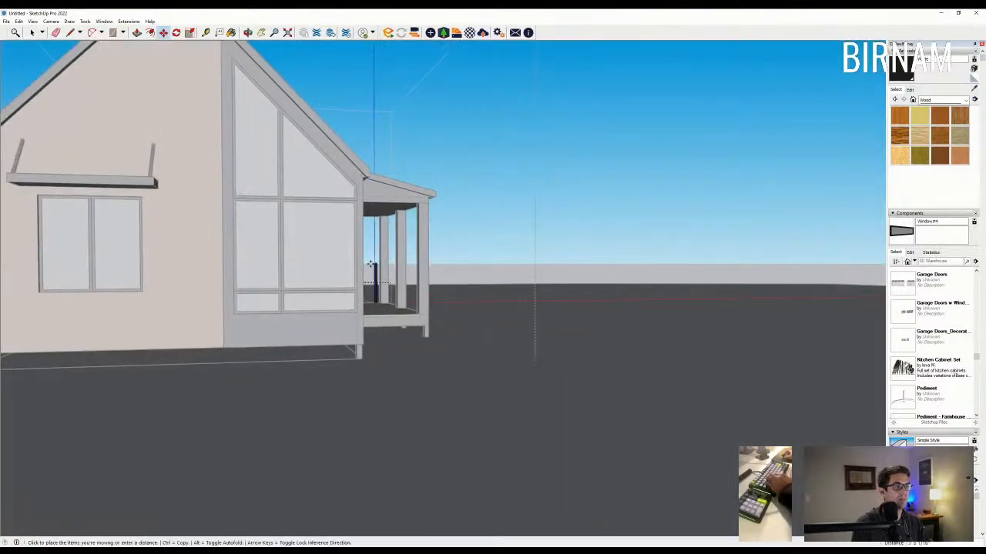
pyautogui.scroll(3, 374, 207)
pyautogui.scroll(3, 375, 206)
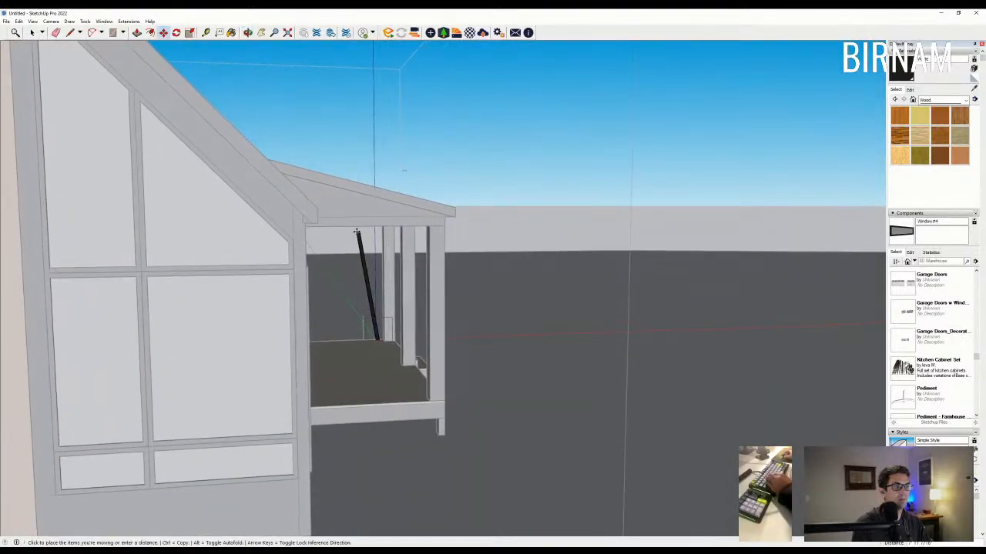
pyautogui.moveTo(366, 229); pyautogui.dragTo(362, 206, button='middle')
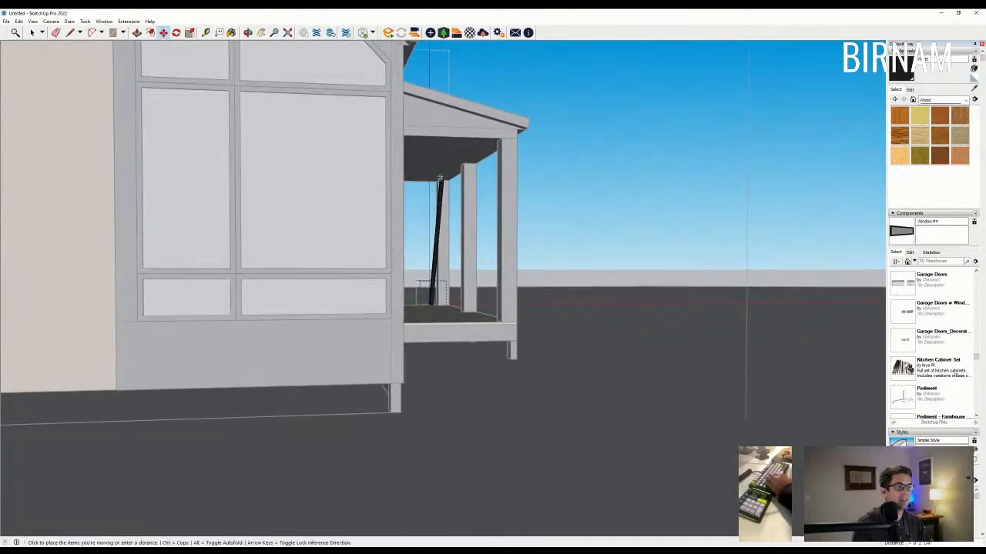
pyautogui.scroll(3, 432, 178)
pyautogui.scroll(5, 431, 178)
pyautogui.click(425, 182)
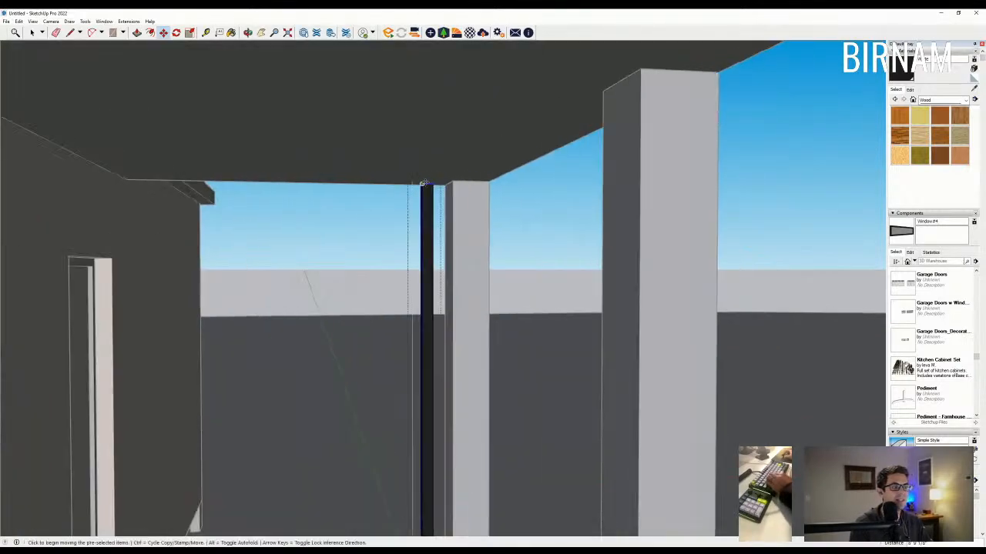
pyautogui.moveTo(425, 181); pyautogui.dragTo(378, 191, button='middle')
pyautogui.click(32, 33)
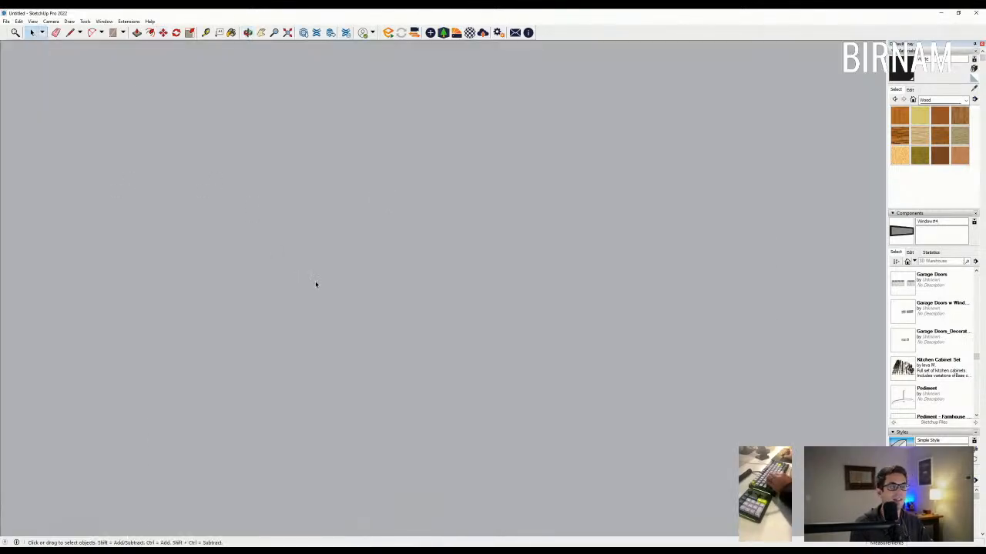
# Step: Select the finished slat and copy it repeatedly at even spacing along the deck's end edge
pyautogui.scroll(-5, 411, 278)
pyautogui.moveTo(404, 288); pyautogui.dragTo(332, 293, button='middle')
pyautogui.scroll(-3, 333, 291)
pyautogui.scroll(1, 298, 233)
pyautogui.moveTo(390, 240); pyautogui.dragTo(289, 304, button='middle')
pyautogui.moveTo(534, 148); pyautogui.dragTo(154, 283, button='middle')
pyautogui.scroll(-2, 349, 246)
pyautogui.scroll(4, 155, 167)
pyautogui.scroll(6, 155, 167)
pyautogui.moveTo(163, 204); pyautogui.dragTo(235, 362, button='middle')
pyautogui.hotkey('ctrl', 't')
pyautogui.moveTo(280, 415); pyautogui.dragTo(228, 429, button='middle')
pyautogui.click(194, 437)
pyautogui.scroll(3, 193, 438)
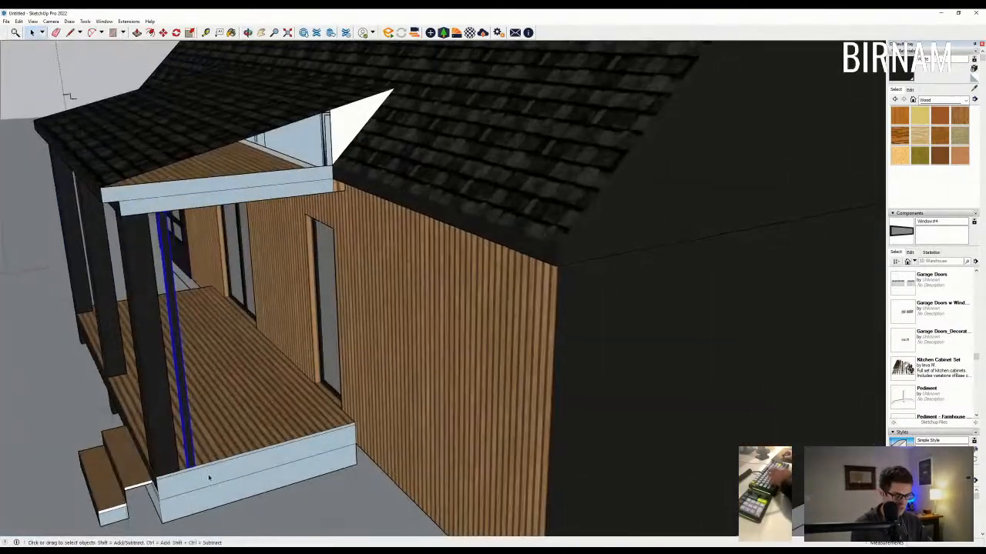
pyautogui.press('m')
pyautogui.press('ctrl')
pyautogui.click(197, 465)
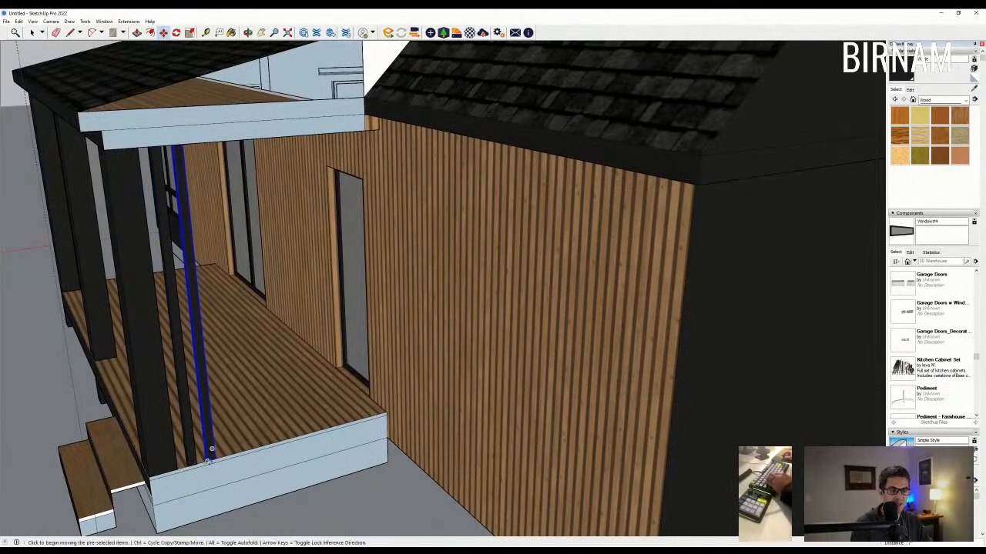
pyautogui.click(196, 464)
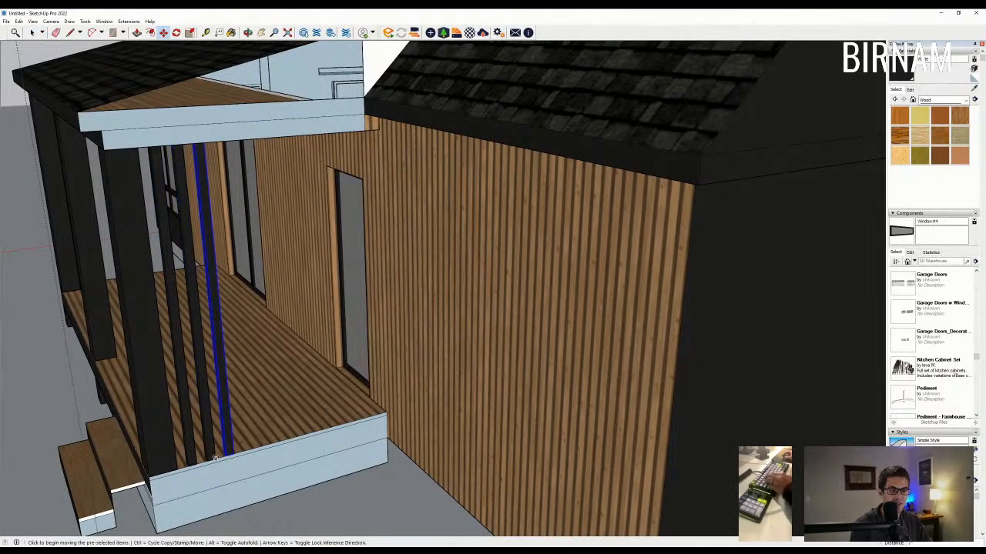
pyautogui.click(235, 451)
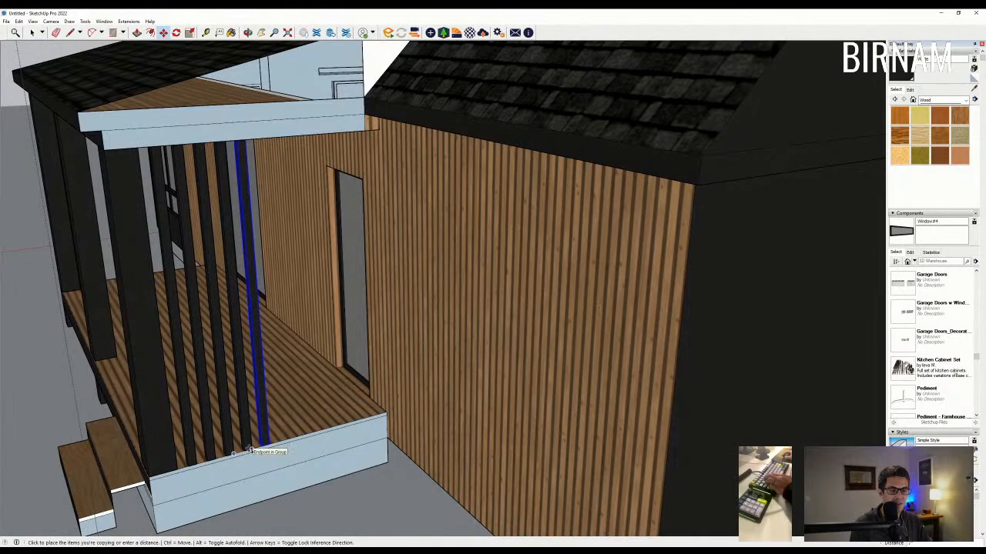
# Step: Select the set of placed slats and copy it along the deck's end edge to extend the screen to the cabin wall
pyautogui.click(33, 33)
pyautogui.moveTo(369, 285); pyautogui.dragTo(154, 132, button='middle')
pyautogui.scroll(-4, 158, 135)
pyautogui.scroll(3, 104, 163)
pyautogui.moveTo(106, 164); pyautogui.dragTo(119, 165, button='middle')
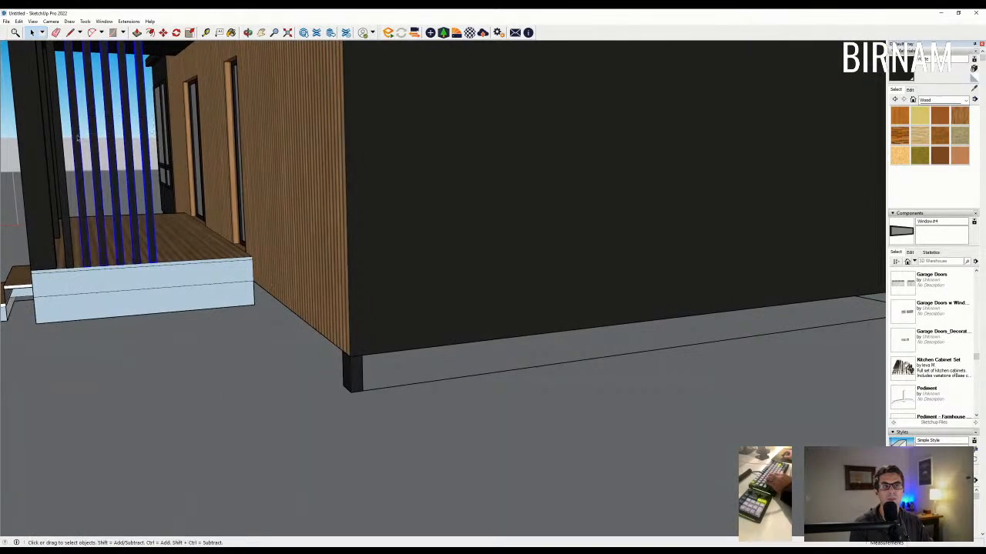
pyautogui.moveTo(77, 118); pyautogui.dragTo(84, 216, button='middle')
pyautogui.press('m')
pyautogui.click(78, 269)
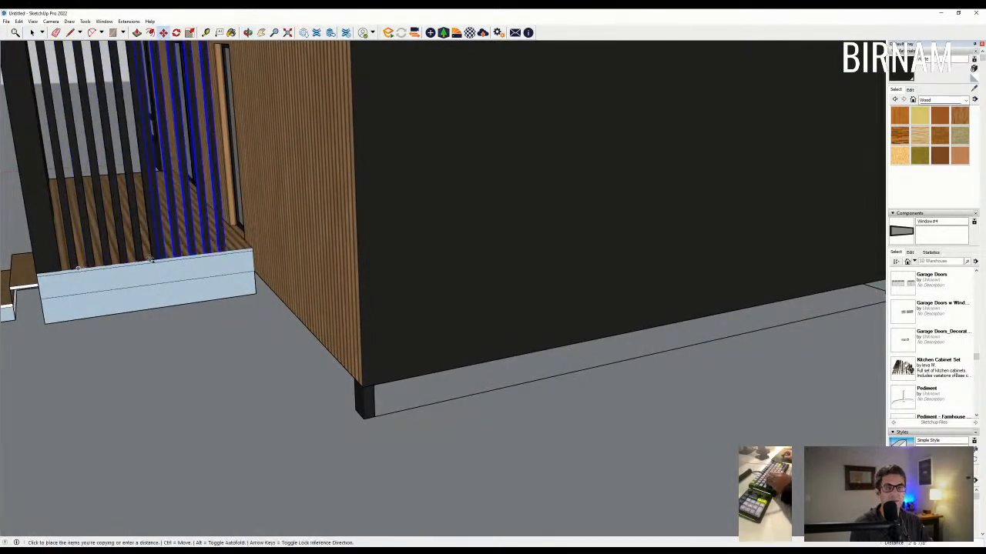
pyautogui.click(216, 245)
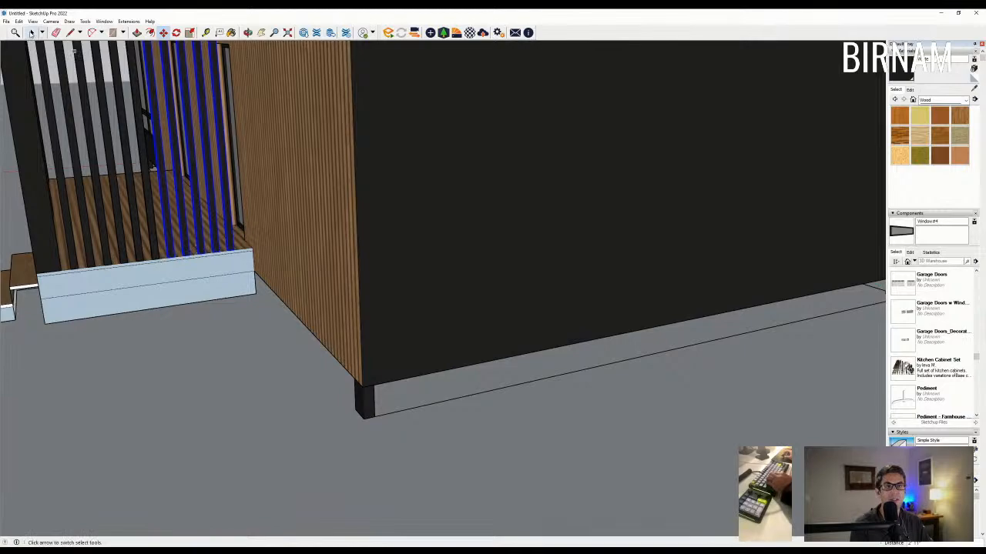
pyautogui.scroll(3, 229, 242)
pyautogui.press('m')
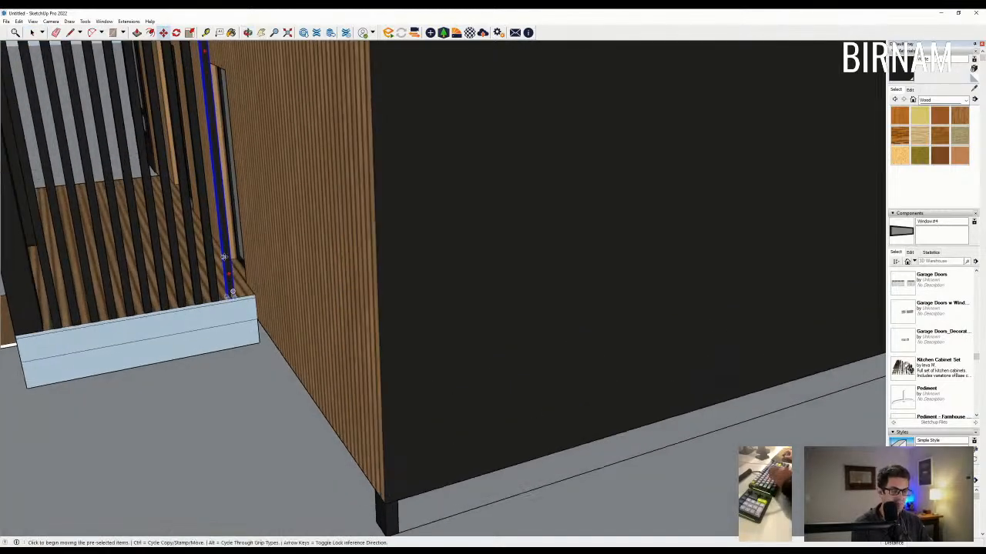
# Step: Examine the slat screen and the cabin's exterior from the gable and porch sides
pyautogui.scroll(-5, 221, 300)
pyautogui.moveTo(221, 300); pyautogui.dragTo(659, 201, button='middle')
pyautogui.scroll(-5, 556, 268)
pyautogui.moveTo(555, 268)
pyautogui.mouseDown(button='middle')
pyautogui.moveTo(605, 168)
pyautogui.moveTo(525, 261)
pyautogui.moveTo(610, 256)
pyautogui.moveTo(560, 193)
pyautogui.mouseUp(button='middle')
pyautogui.scroll(-3, 524, 260)
pyautogui.click(32, 32)
pyautogui.click(57, 105)
pyautogui.click(539, 202)
pyautogui.scroll(2, 529, 187)
pyautogui.press('e')
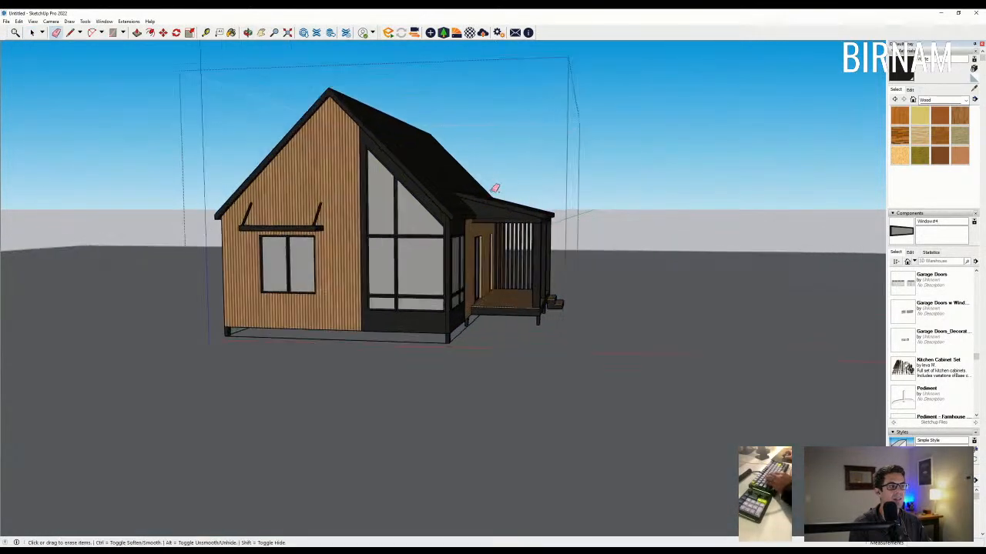
pyautogui.moveTo(520, 191); pyautogui.dragTo(439, 264, button='middle')
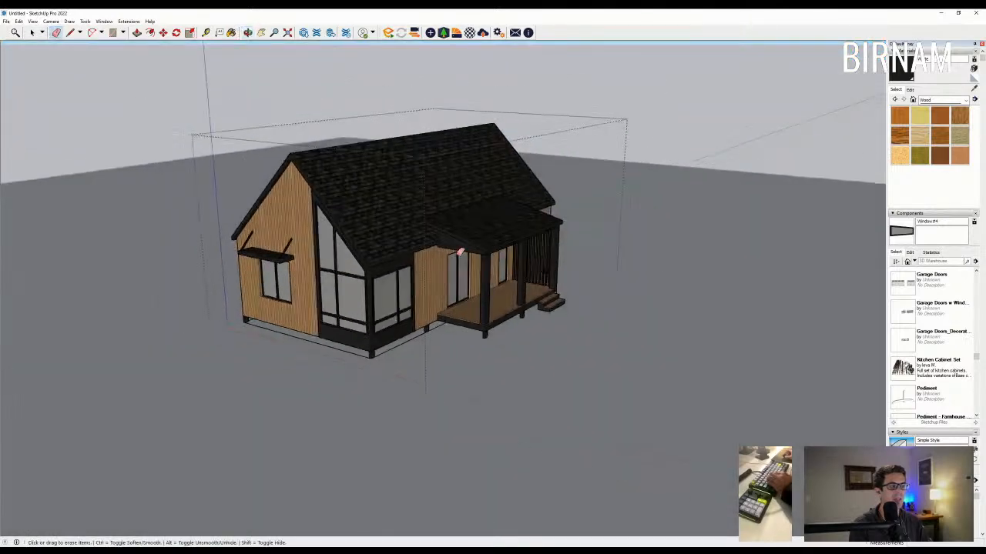
# Step: Close the cabin's group editing and return to the whole model with its ground plane
pyautogui.click(31, 32)
pyautogui.moveTo(44, 90); pyautogui.dragTo(218, 169, button='middle')
pyautogui.scroll(-2, 218, 169)
pyautogui.click(495, 270)
pyautogui.moveTo(315, 306); pyautogui.dragTo(377, 336, button='middle')
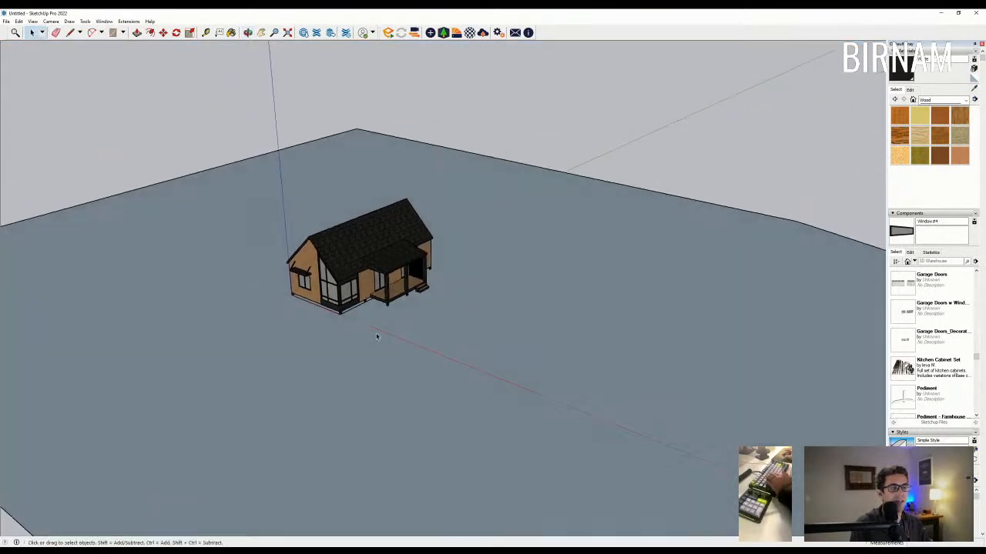
pyautogui.click(934, 103)
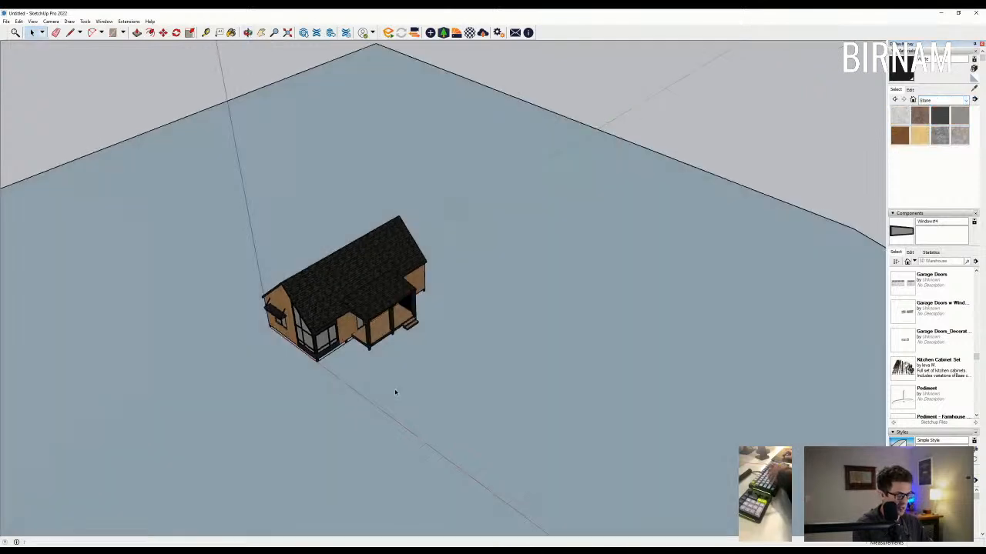
pyautogui.press('l')
pyautogui.scroll(4, 412, 356)
pyautogui.press('a')
pyautogui.click(406, 309)
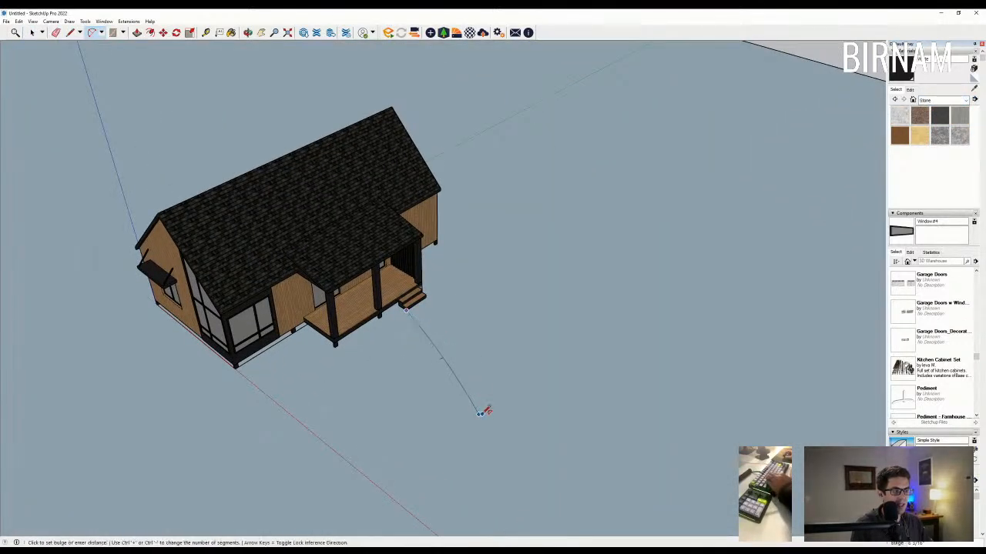
pyautogui.press('Escape')
# Step: Draw two matching arcs on the ground, curving away from the outer corners of the porch steps, as path edges
pyautogui.scroll(1, 432, 318)
pyautogui.click(403, 309)
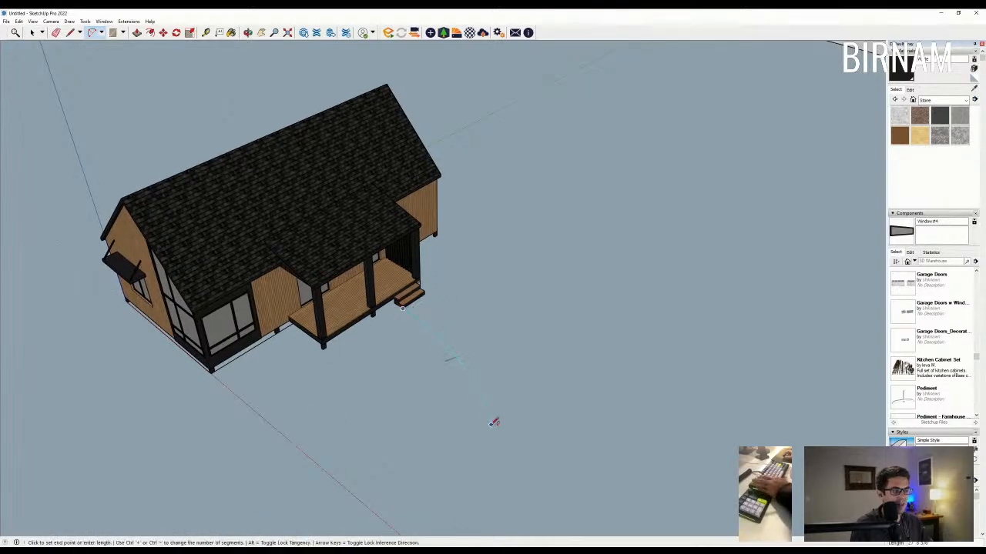
pyautogui.doubleClick(498, 459)
pyautogui.click(424, 294)
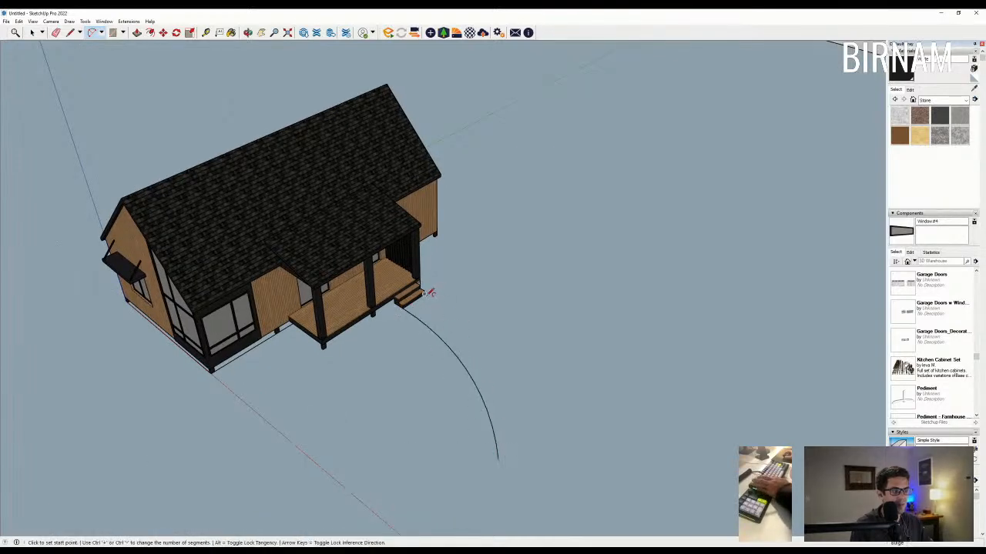
pyautogui.doubleClick(531, 448)
# Step: Close the curved path outline with a straight line joining the far ends of the two arcs
pyautogui.scroll(1, 532, 448)
pyautogui.press('l')
pyautogui.click(497, 457)
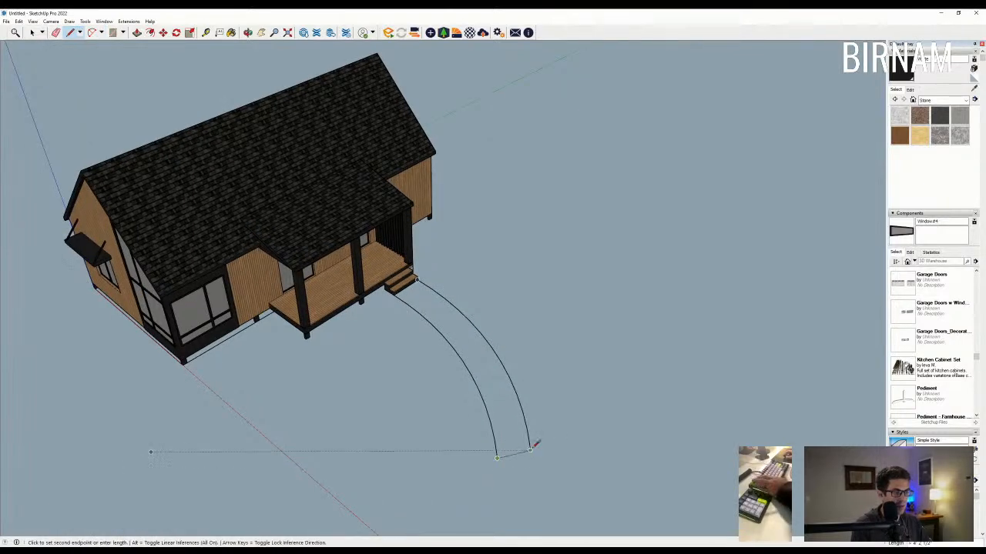
pyautogui.scroll(-1, 547, 431)
pyautogui.moveTo(546, 428); pyautogui.dragTo(531, 404, button='middle')
pyautogui.press('Escape')
pyautogui.scroll(6, 453, 309)
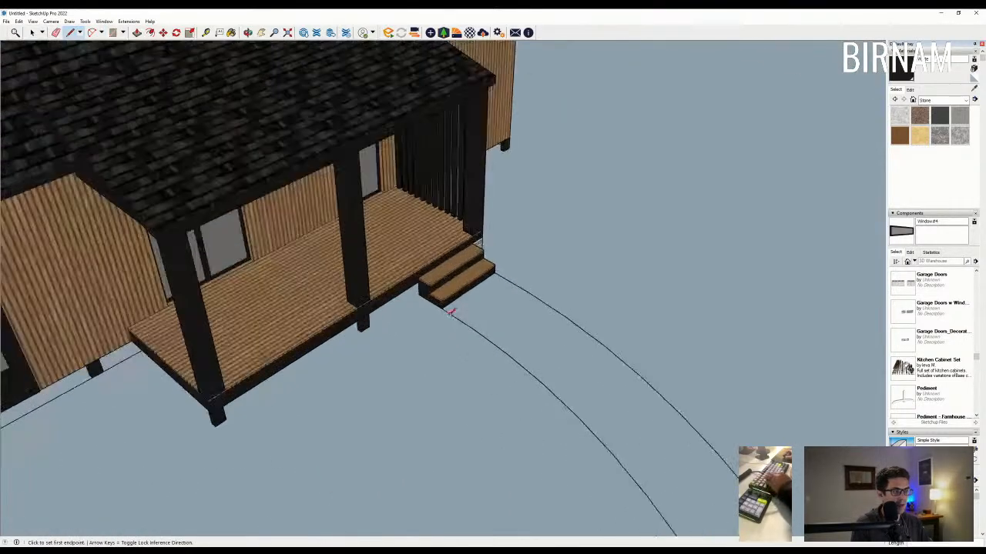
pyautogui.scroll(-6, 442, 307)
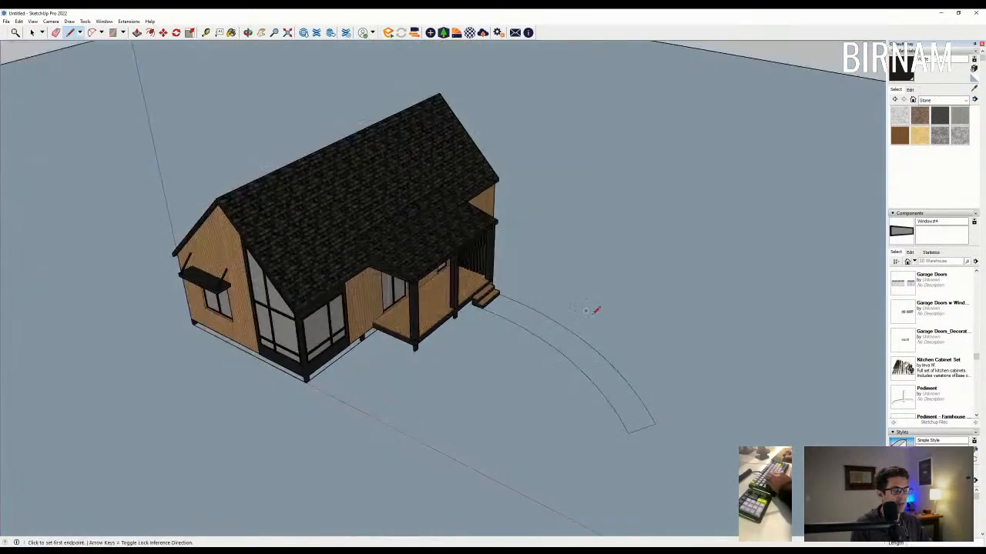
pyautogui.scroll(-3, 593, 309)
pyautogui.moveTo(593, 310); pyautogui.dragTo(486, 326, button='middle')
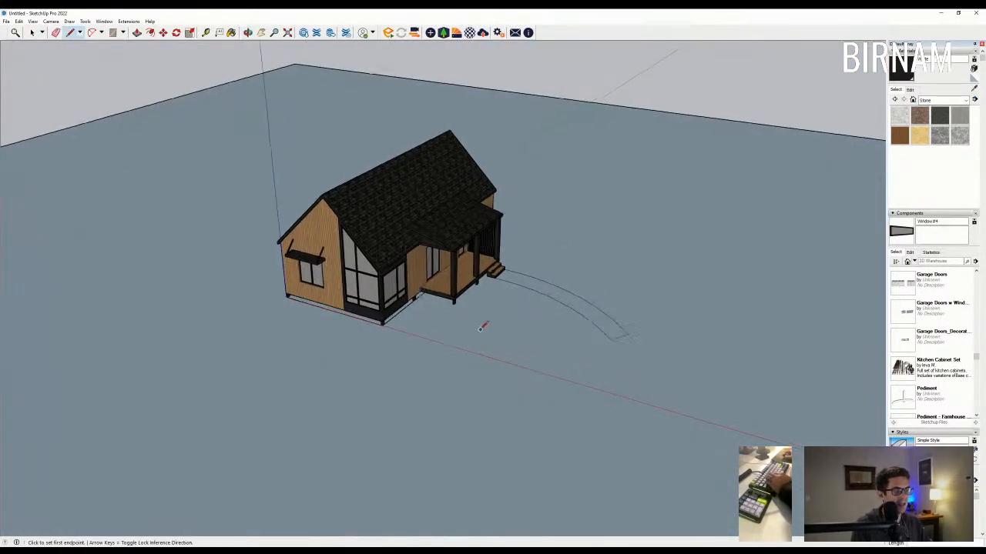
# Step: Push/Pull the curved path face up 1" from the ground
pyautogui.scroll(1, 489, 307)
pyautogui.scroll(4, 592, 327)
pyautogui.press('p')
pyautogui.scroll(-8, 533, 266)
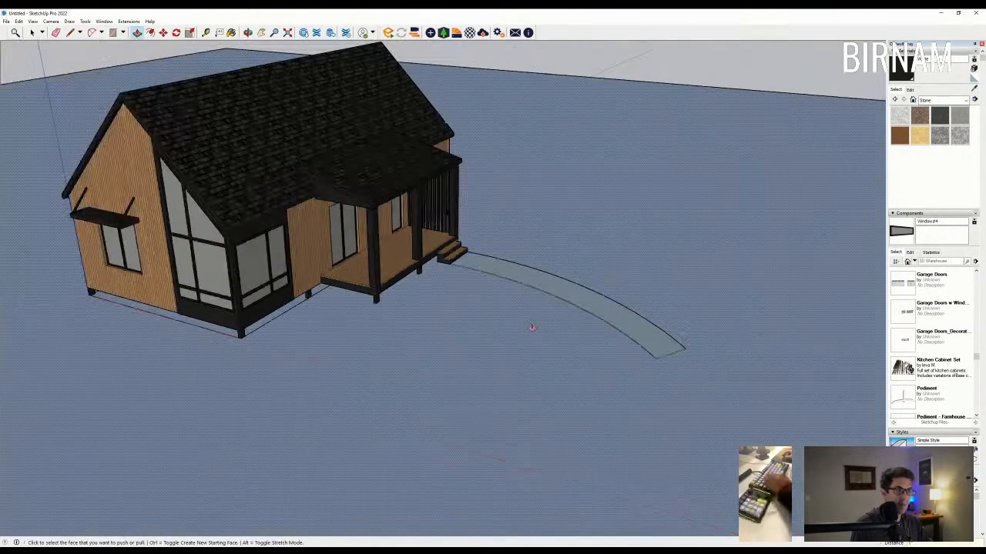
pyautogui.scroll(-3, 557, 343)
pyautogui.moveTo(550, 359); pyautogui.dragTo(570, 399, button='middle')
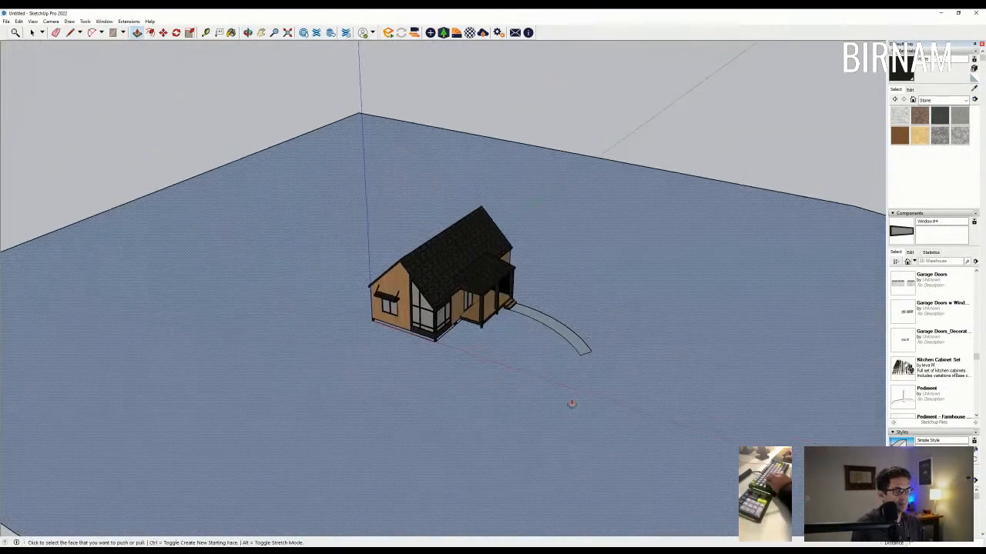
pyautogui.scroll(4, 581, 378)
pyautogui.press('a')
pyautogui.scroll(2, 589, 342)
pyautogui.scroll(-3, 459, 343)
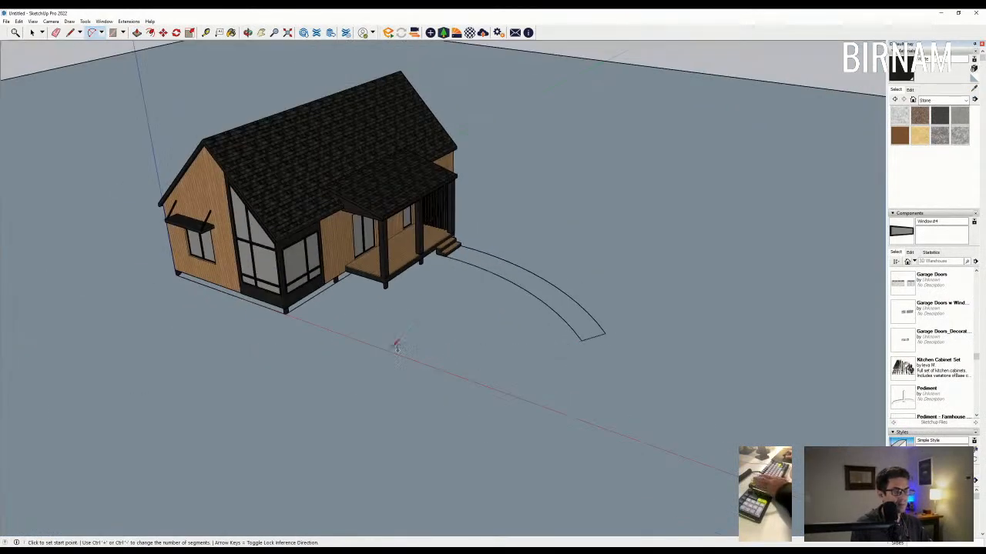
pyautogui.scroll(6, 299, 250)
pyautogui.scroll(-6, 299, 250)
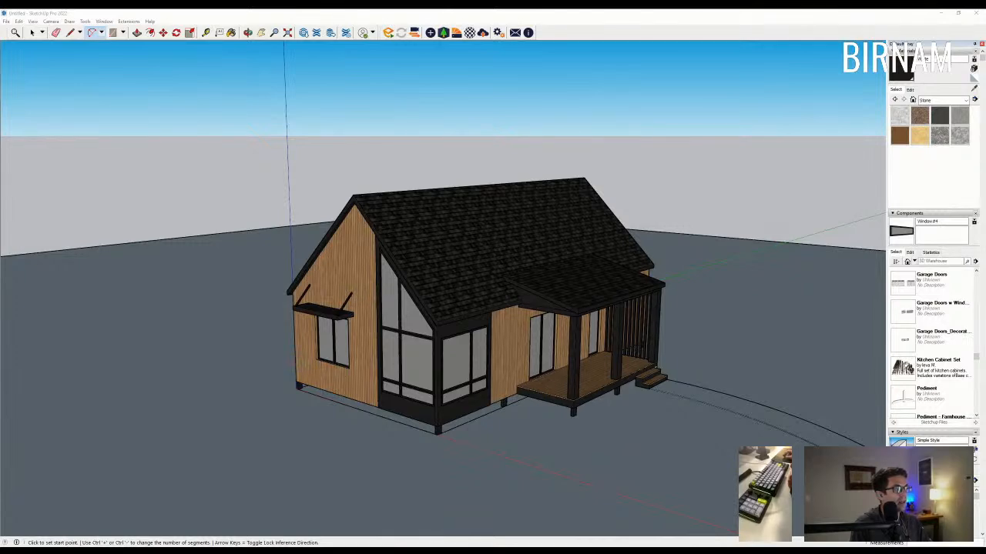
# Step: Paint the path's surface and its thin side edge with the dark brown material already used in the model
pyautogui.click(913, 100)
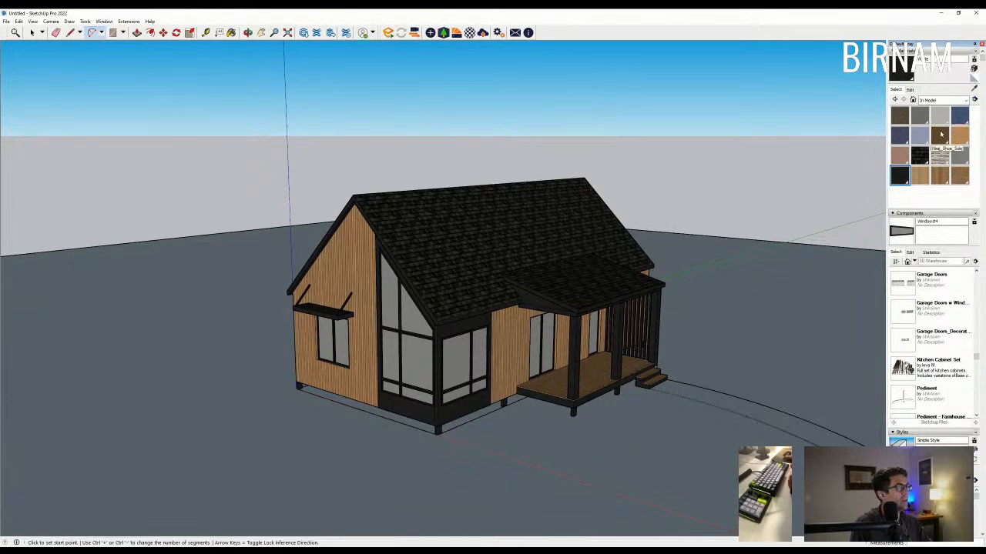
pyautogui.click(903, 115)
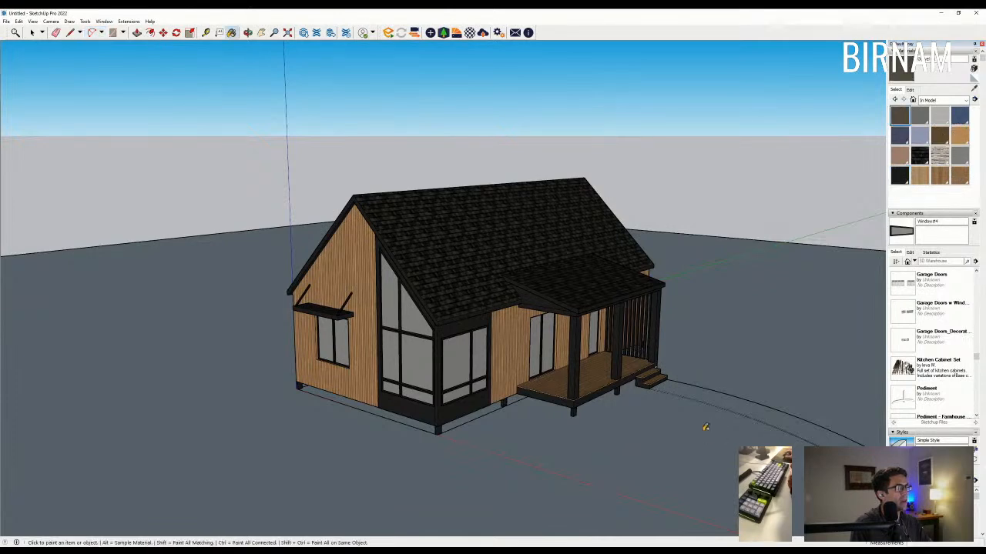
pyautogui.click(697, 388)
pyautogui.scroll(8, 697, 388)
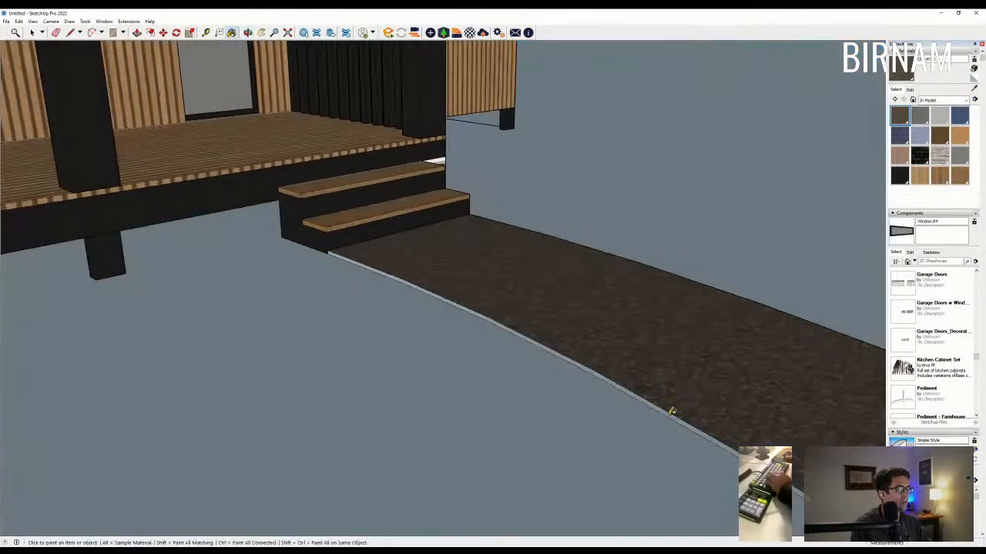
pyautogui.moveTo(671, 410)
pyautogui.mouseDown(button='middle')
pyautogui.moveTo(685, 406)
pyautogui.moveTo(594, 365)
pyautogui.moveTo(514, 372)
pyautogui.moveTo(801, 408)
pyautogui.mouseUp(button='middle')
pyautogui.click(531, 394)
pyautogui.scroll(-6, 649, 363)
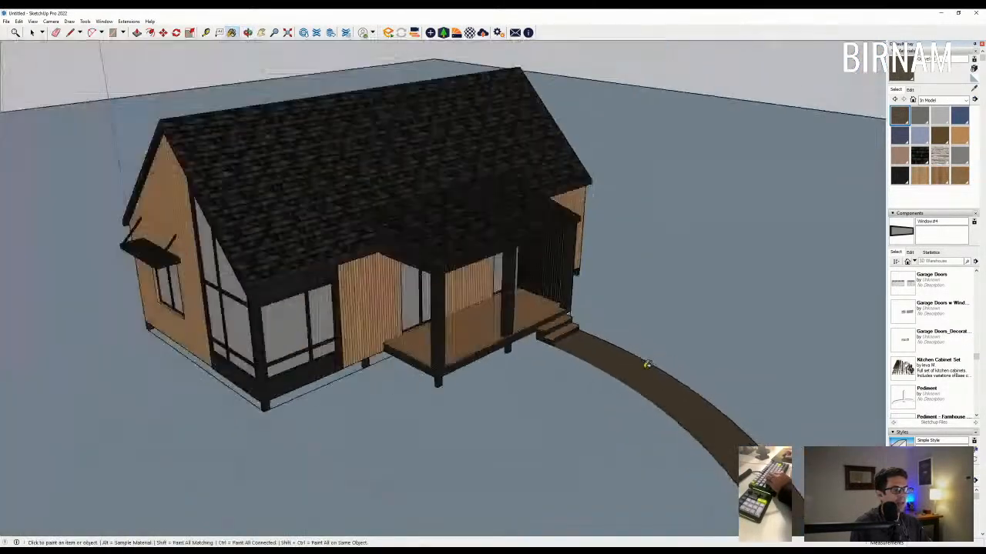
# Step: Paint the ground plane with the light green grass material from the Landscaping, Fencing collection
pyautogui.scroll(-1, 575, 369)
pyautogui.scroll(-3, 375, 327)
pyautogui.moveTo(403, 407); pyautogui.dragTo(362, 272, button='middle')
pyautogui.scroll(3, 380, 367)
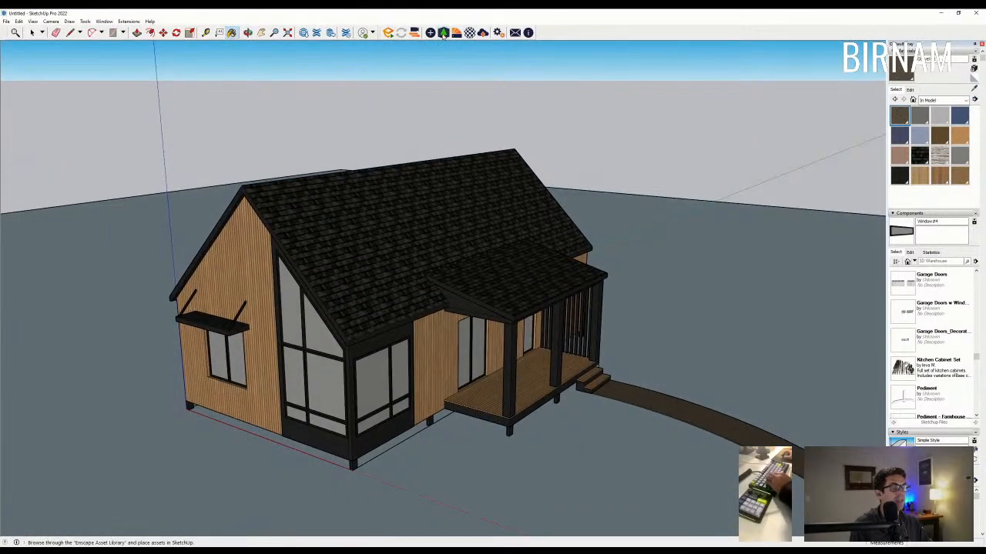
pyautogui.click(937, 101)
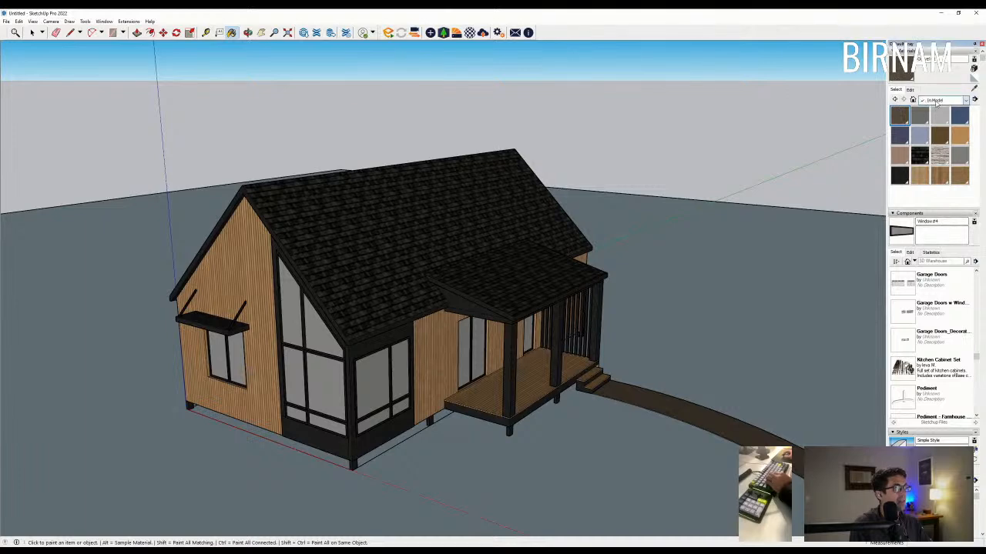
pyautogui.click(939, 148)
pyautogui.click(900, 176)
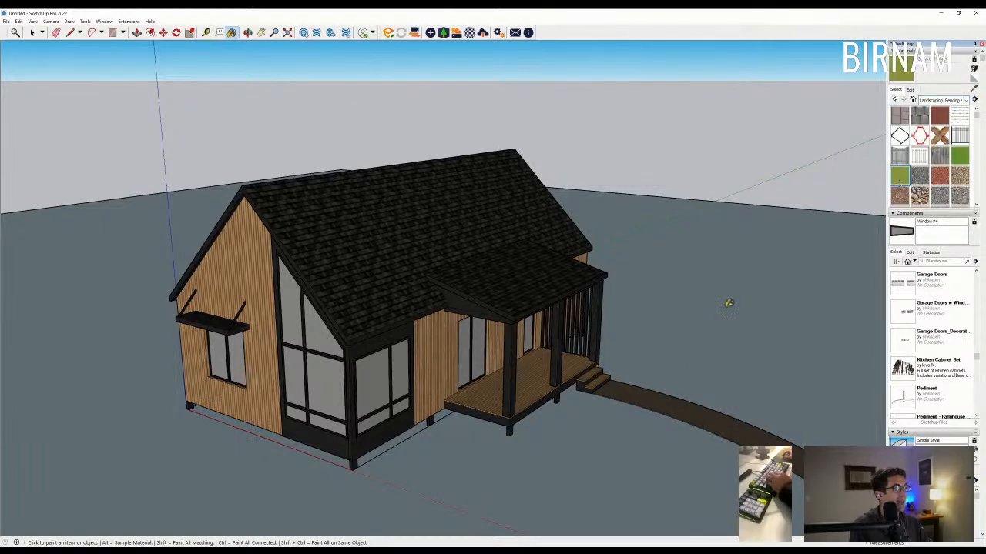
pyautogui.click(489, 481)
# Step: Darken and desaturate the grass material's colour with HLS values of about 11 saturation and 20 lightness
pyautogui.scroll(1, 400, 456)
pyautogui.scroll(-3, 404, 456)
pyautogui.click(909, 89)
pyautogui.moveTo(919, 129)
pyautogui.mouseDown()
pyautogui.moveTo(908, 130)
pyautogui.moveTo(911, 142)
pyautogui.mouseUp()
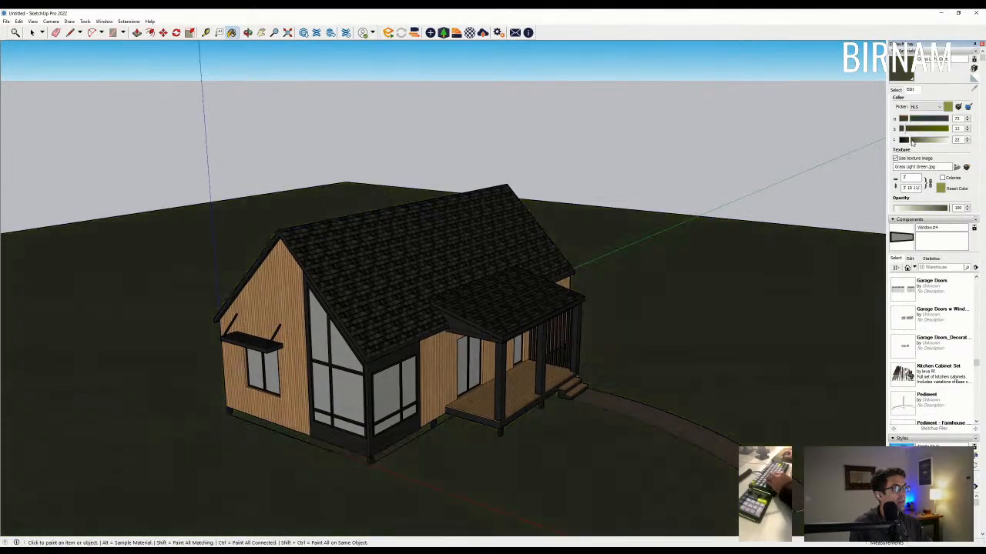
# Step: Pick a shrub from the Enscape Asset Library and place three where the deck meets the cabin's side wall
pyautogui.click(443, 33)
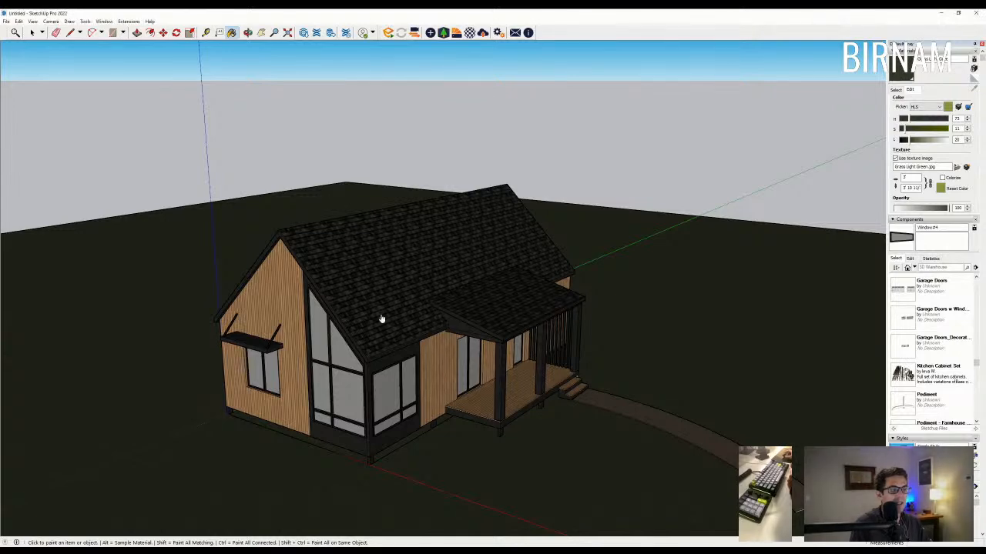
pyautogui.moveTo(458, 357); pyautogui.dragTo(453, 464, button='middle')
pyautogui.scroll(2, 449, 432)
pyautogui.click(448, 426)
pyautogui.click(474, 433)
pyautogui.click(438, 444)
# Step: Place three more shrubs at the gable wall's far corner, beside the awning window
pyautogui.scroll(-1, 520, 410)
pyautogui.moveTo(357, 464); pyautogui.dragTo(493, 469, button='middle')
pyautogui.moveTo(238, 494); pyautogui.dragTo(371, 472, button='middle')
pyautogui.click(374, 485)
pyautogui.click(355, 509)
pyautogui.scroll(2, 336, 495)
pyautogui.click(326, 472)
# Step: Place three shrubs at the cabin's front corner below the large glazing
pyautogui.moveTo(423, 444); pyautogui.dragTo(383, 471, button='middle')
pyautogui.scroll(-1, 261, 430)
pyautogui.scroll(2, 381, 469)
pyautogui.click(377, 462)
pyautogui.click(413, 471)
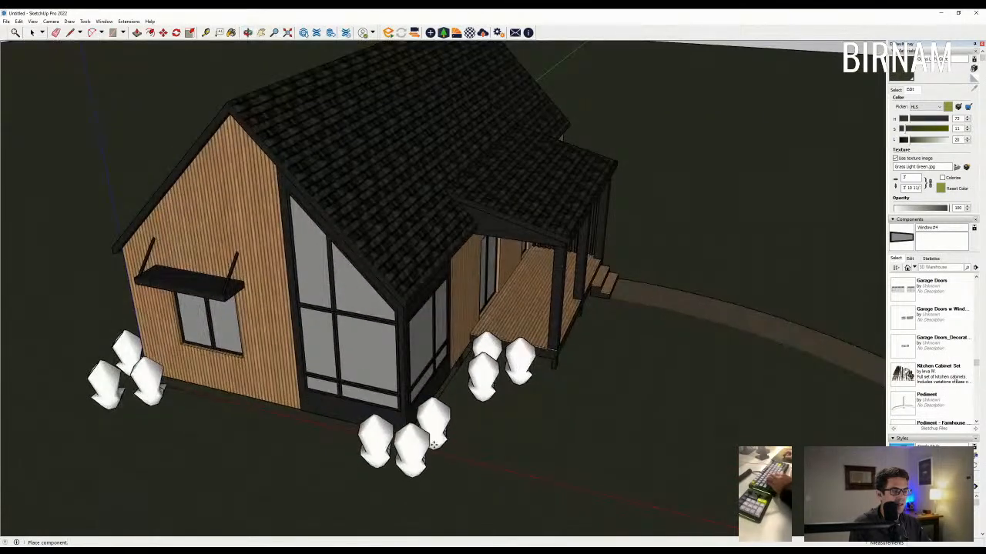
pyautogui.moveTo(433, 445); pyautogui.dragTo(376, 436, button='middle')
pyautogui.click(379, 441)
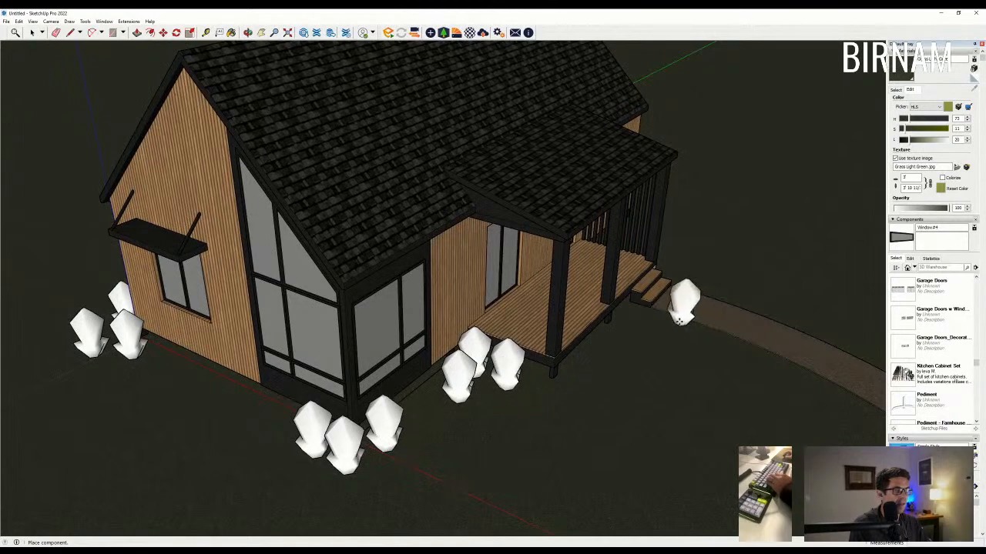
# Step: Place three shrubs around the porch steps on both sides of the path
pyautogui.click(630, 320)
pyautogui.moveTo(644, 323); pyautogui.dragTo(560, 362, button='middle')
pyautogui.click(638, 422)
pyautogui.click(704, 404)
# Step: Pick a tree asset and place several copies behind the cabin and to both sides of it
pyautogui.moveTo(704, 404); pyautogui.dragTo(543, 400, button='middle')
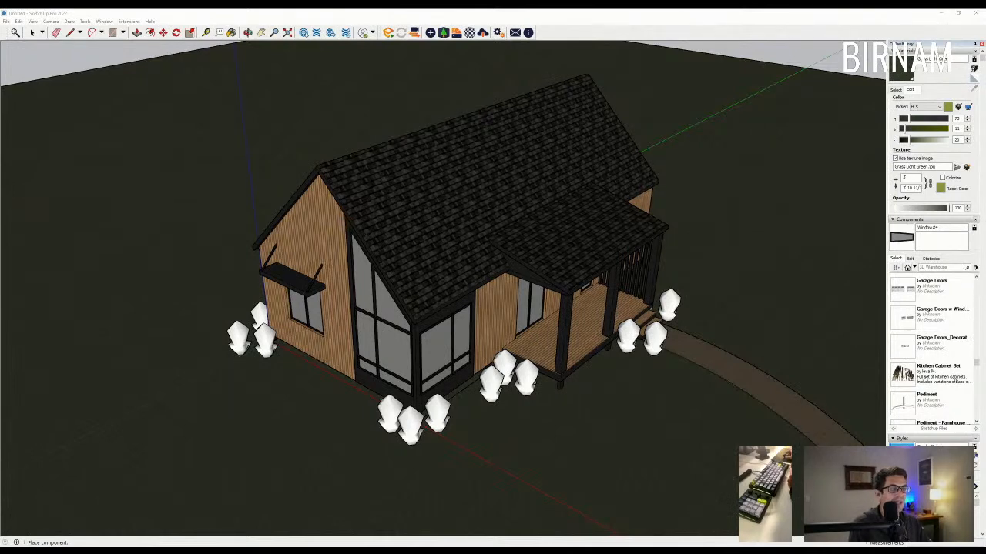
pyautogui.scroll(-5, 324, 314)
pyautogui.click(235, 312)
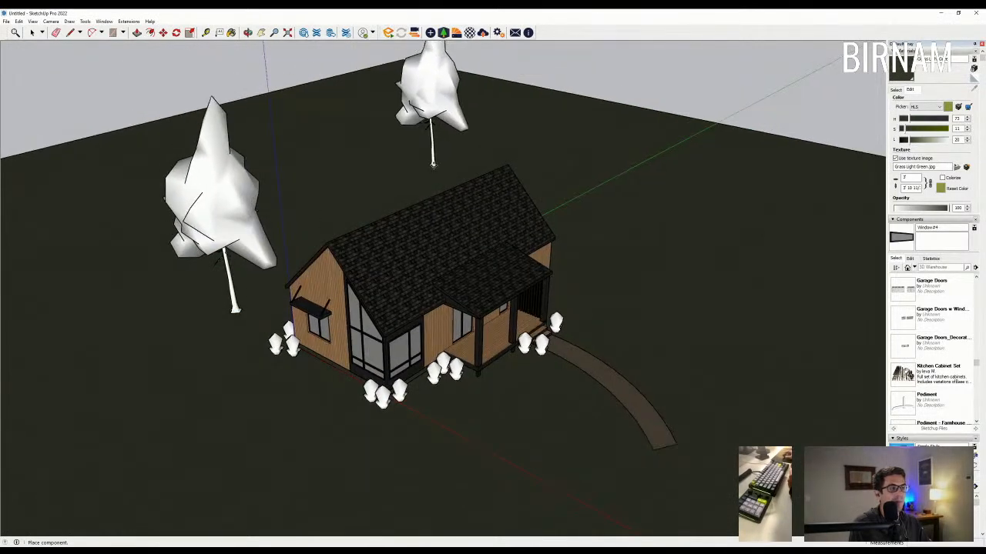
pyautogui.click(435, 167)
pyautogui.click(705, 306)
pyautogui.click(729, 312)
pyautogui.click(592, 178)
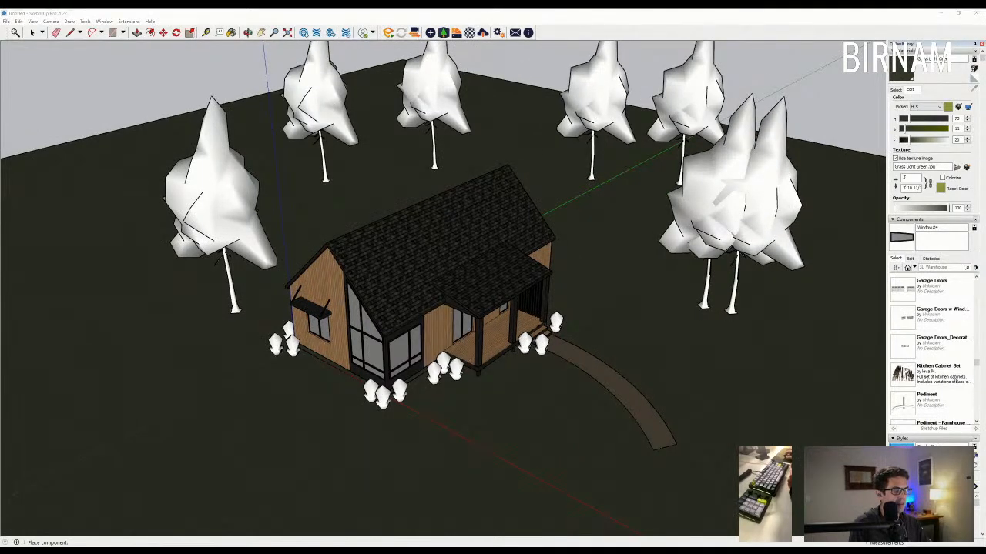
# Step: Place copies of a second, slimmer tree in front of the cabin, beyond the path and behind the cabin
pyautogui.scroll(-3, 446, 331)
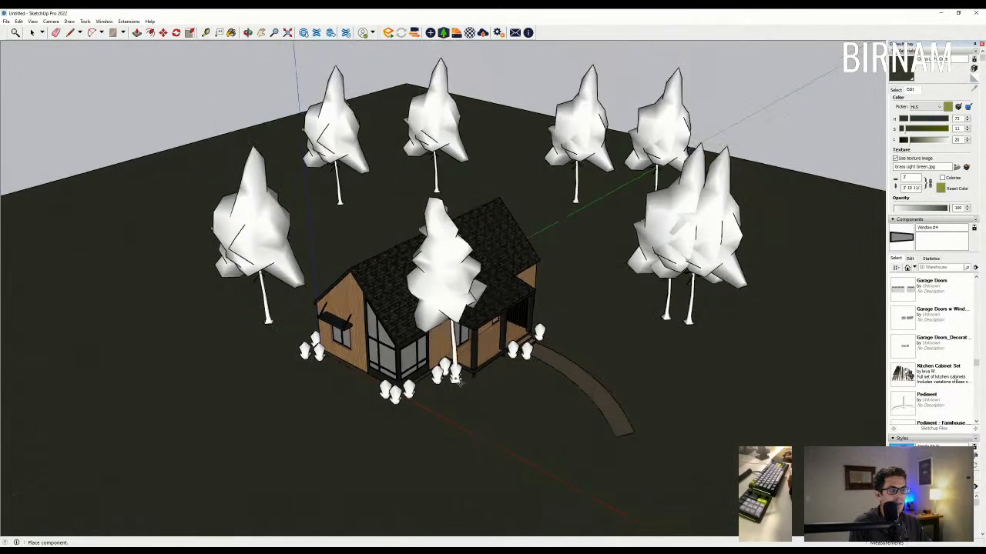
pyautogui.click(498, 455)
pyautogui.click(676, 337)
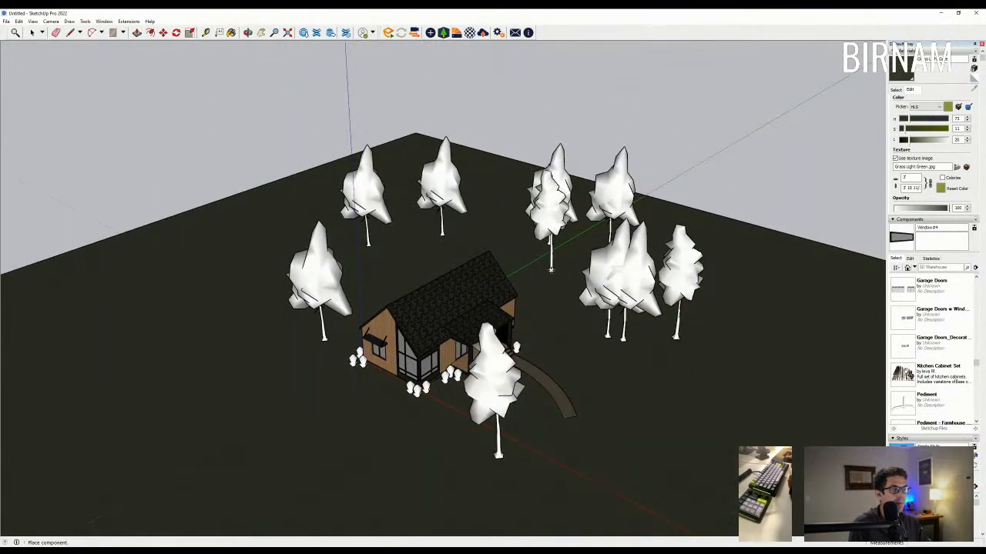
pyautogui.click(550, 271)
pyautogui.click(492, 233)
pyautogui.click(387, 250)
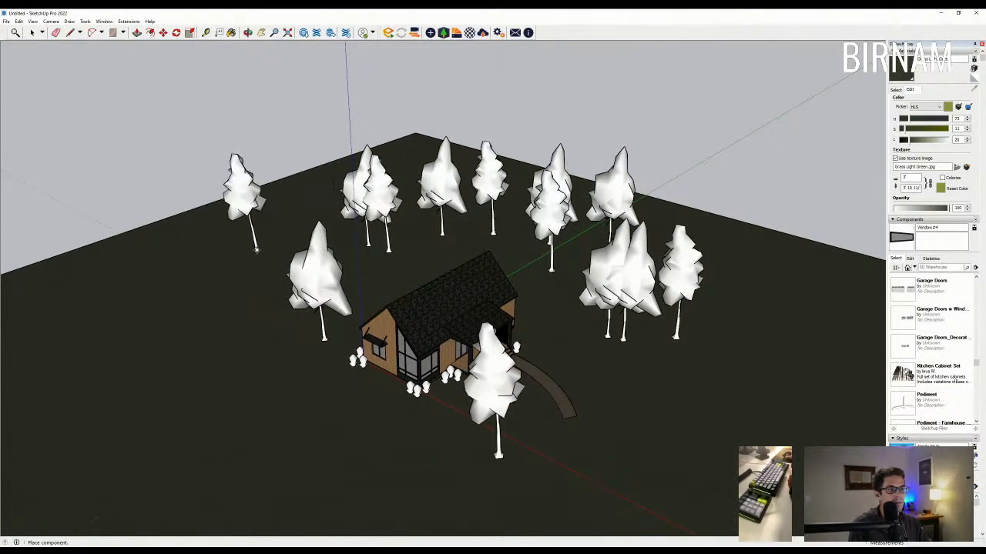
# Step: Scatter more of the slimmer trees on the gable-window side, in front of the cabin and in the gaps near the existing trees
pyautogui.click(254, 249)
pyautogui.click(249, 327)
pyautogui.click(388, 500)
pyautogui.click(245, 456)
pyautogui.click(631, 378)
pyautogui.click(516, 245)
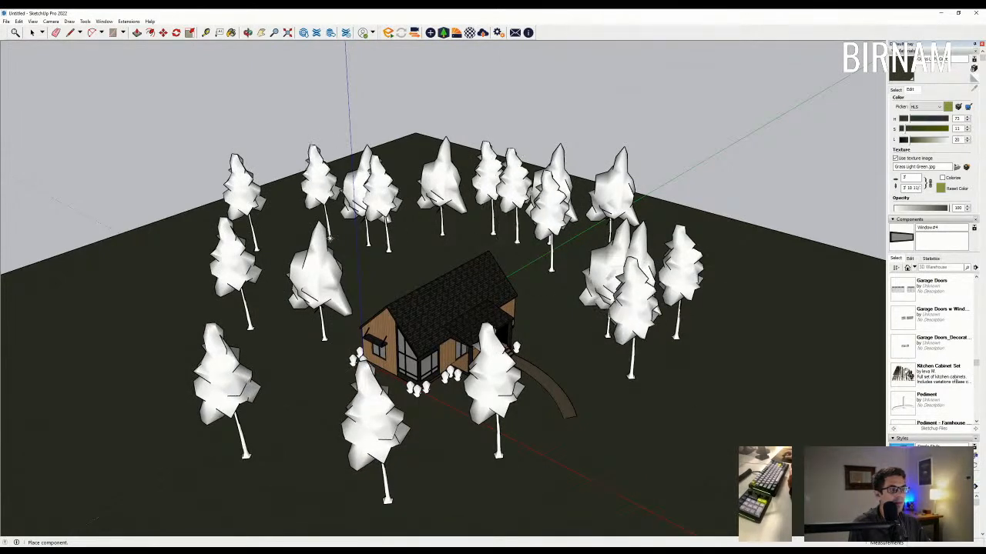
pyautogui.click(298, 207)
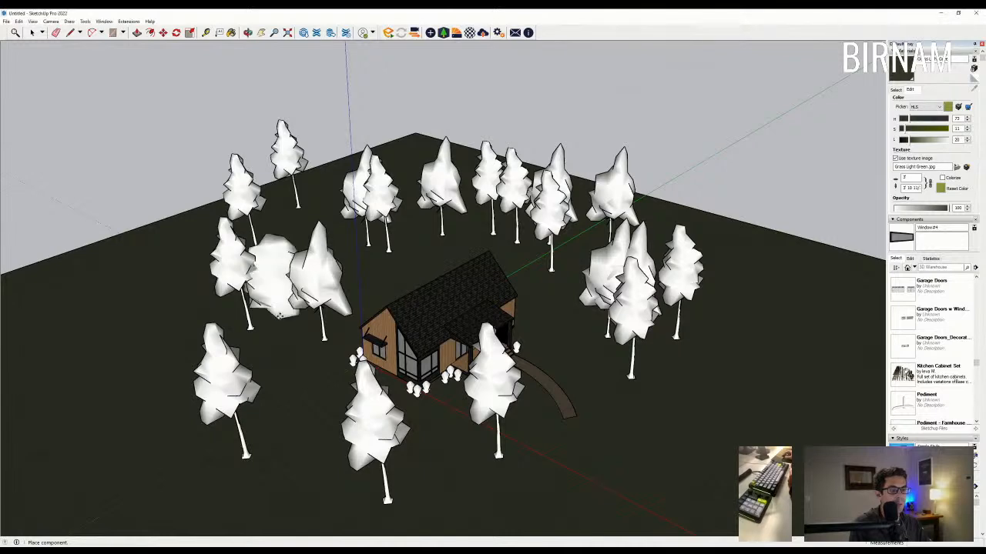
# Step: Place several copies of a fuller, bushier tree around the rear corner of the site, outside the slimmer trees
pyautogui.scroll(-1, 431, 270)
pyautogui.moveTo(204, 271); pyautogui.dragTo(643, 421, button='middle')
pyautogui.click(658, 409)
pyautogui.click(613, 425)
pyautogui.click(546, 433)
pyautogui.moveTo(438, 416); pyautogui.dragTo(499, 392, button='middle')
pyautogui.click(487, 365)
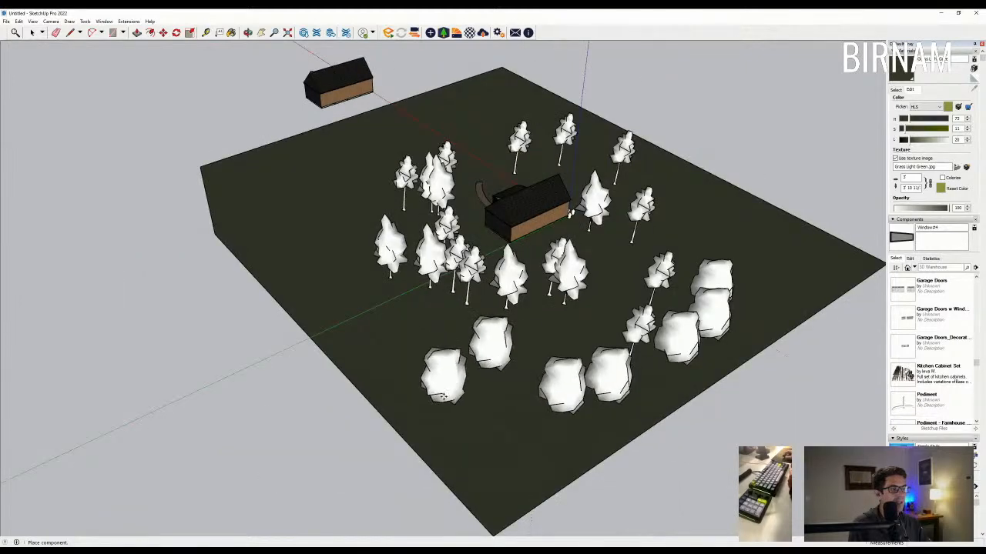
# Step: Extend the bushier trees into a curved row along the back of the site, filling gaps between them
pyautogui.click(523, 411)
pyautogui.click(444, 394)
pyautogui.click(405, 369)
pyautogui.click(357, 336)
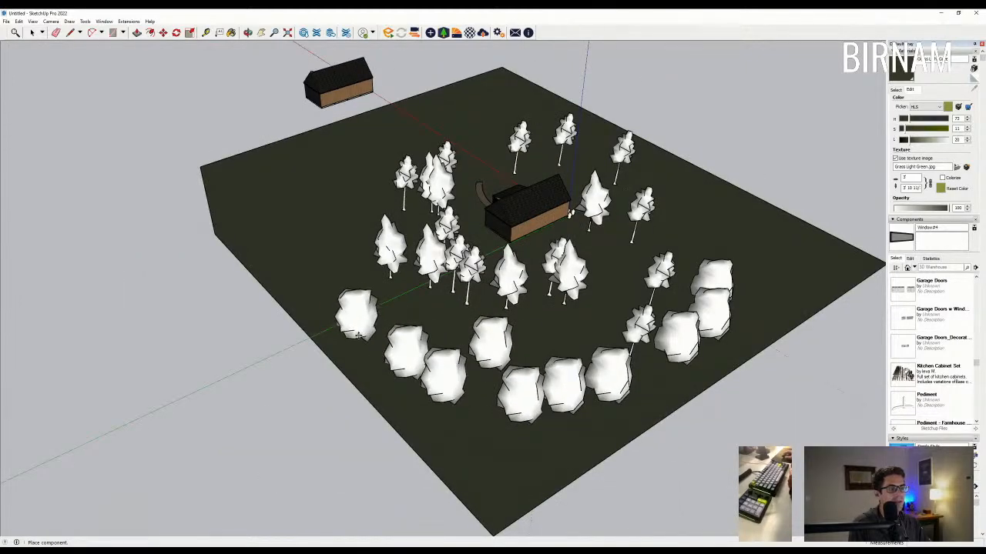
pyautogui.click(329, 292)
pyautogui.click(294, 262)
pyautogui.click(406, 306)
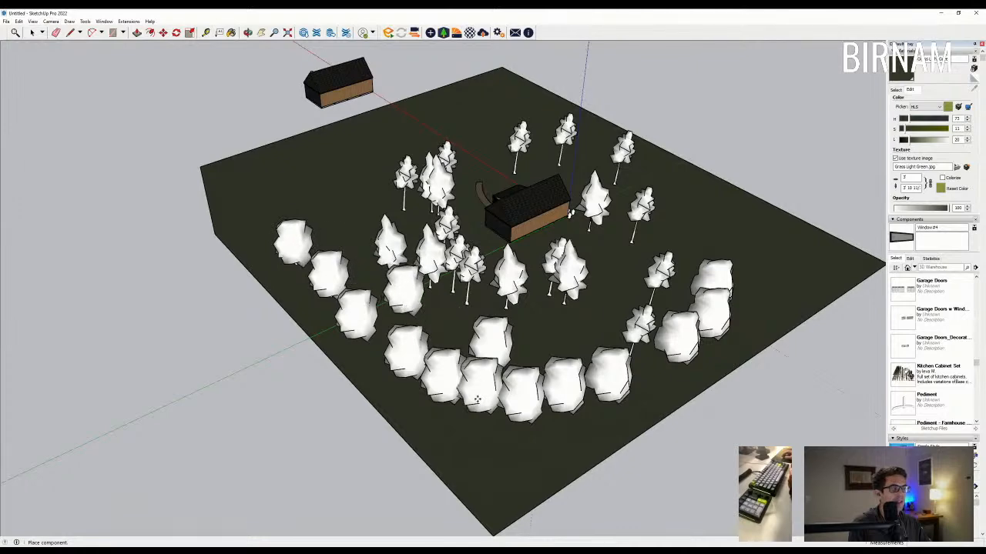
pyautogui.click(479, 429)
pyautogui.click(653, 401)
# Step: Switch to the Enscape render and move in to a near eye-level view of the cabin's glazed gable corner
pyautogui.moveTo(652, 400); pyautogui.dragTo(324, 127, button='middle')
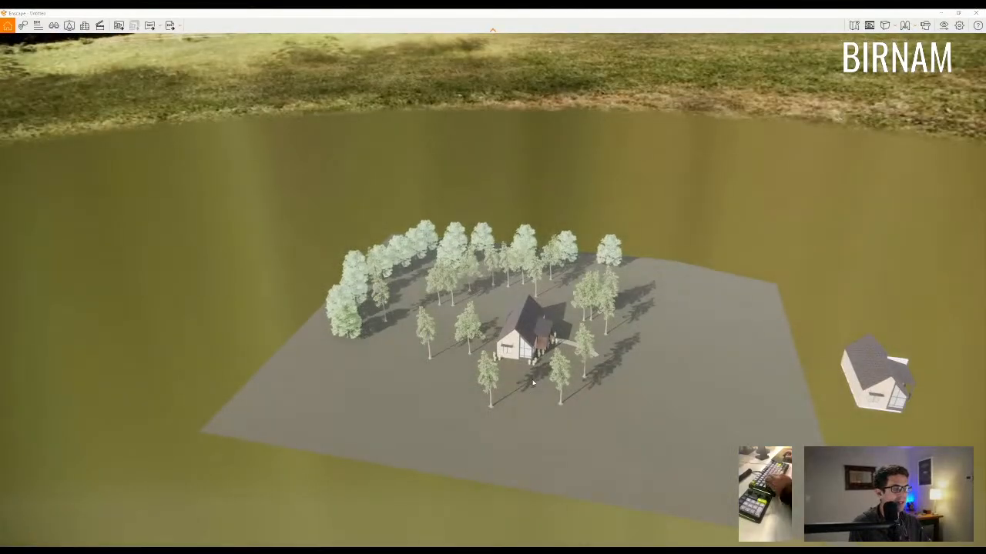
pyautogui.scroll(10, 532, 383)
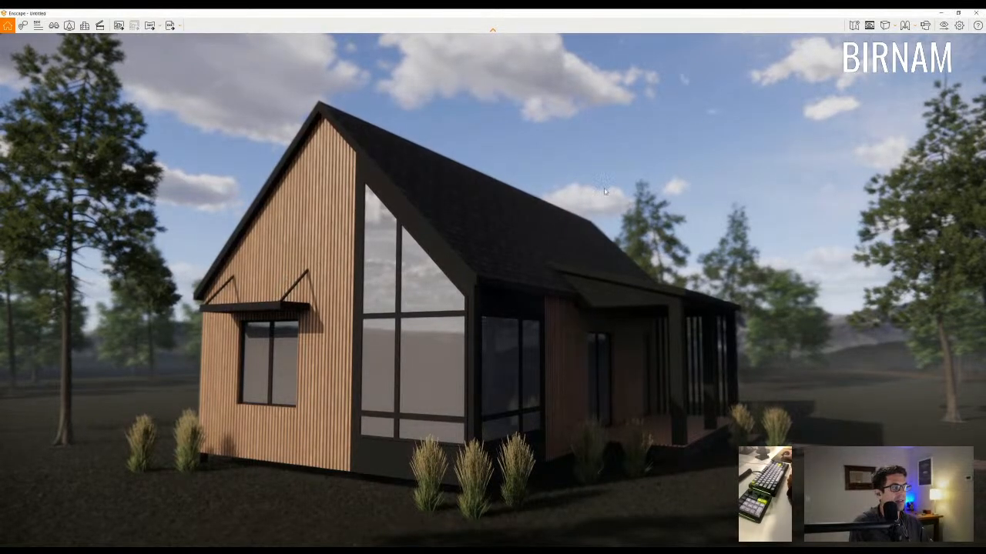
pyautogui.moveTo(633, 317); pyautogui.dragTo(636, 321)
# Step: Shift the time of day in the render so sunlight reaches the covered deck, and reframe the cabin between the trees
pyautogui.press('u')
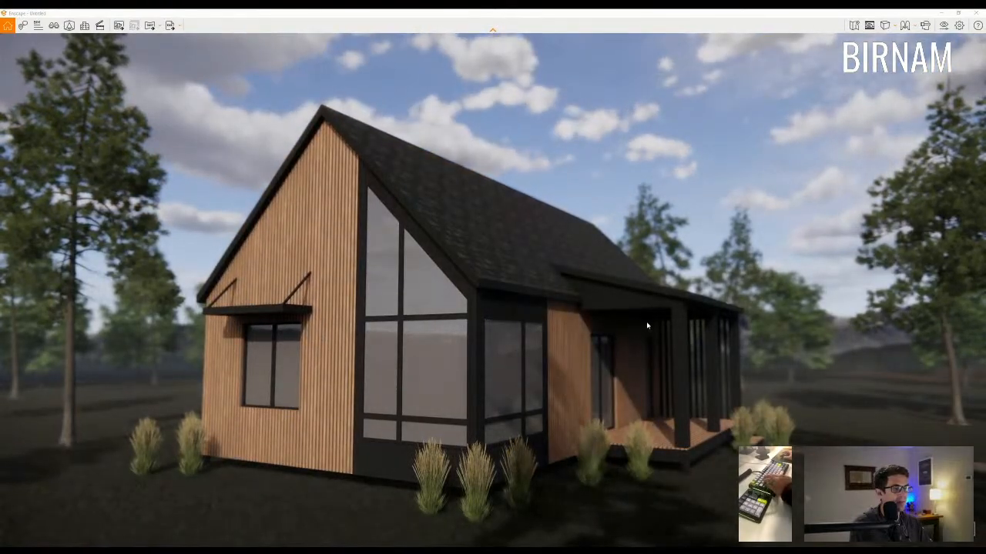
pyautogui.press('d')
pyautogui.moveTo(646, 322); pyautogui.dragTo(648, 325)
pyautogui.press('s')
pyautogui.press('a')
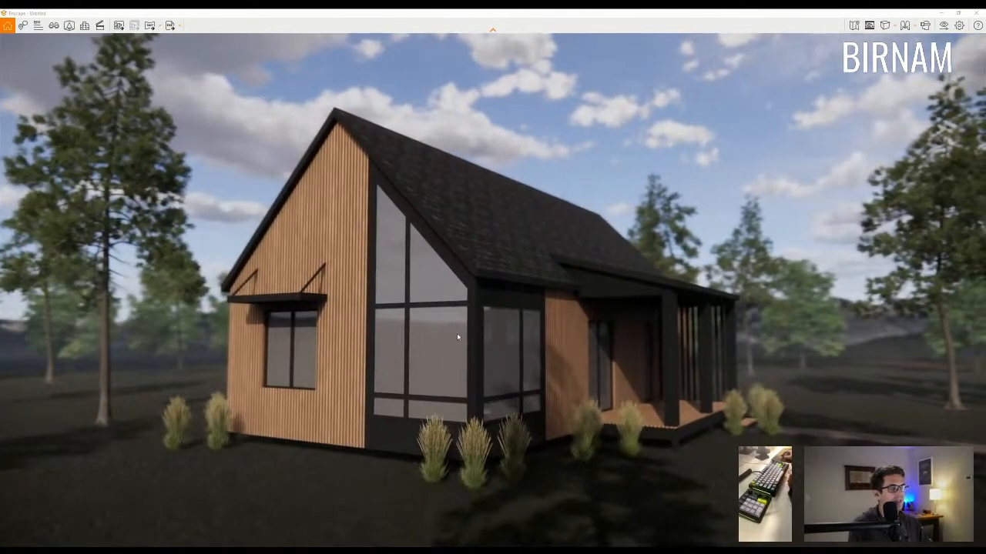